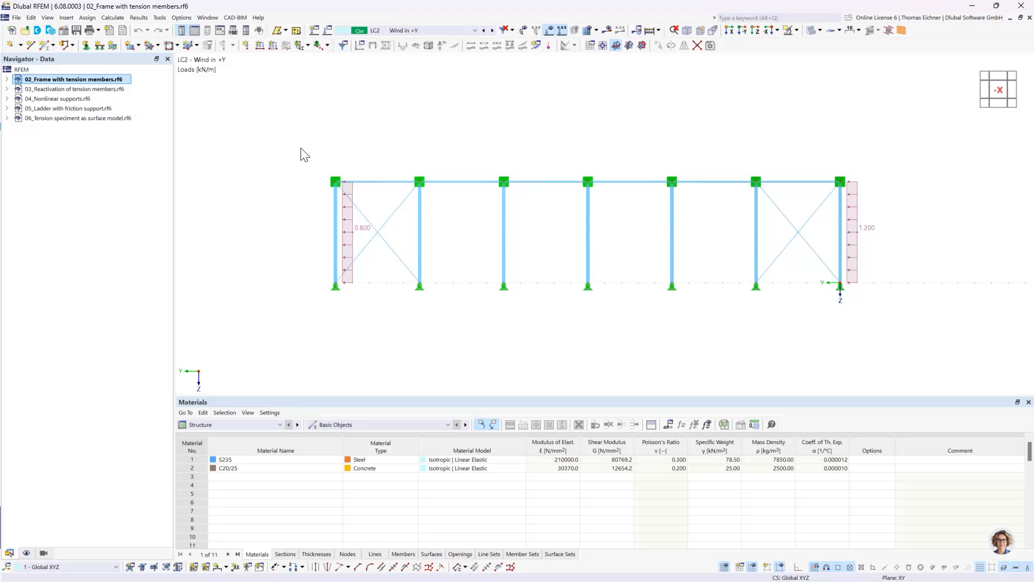
Step: Start a new model named "01 Continuous Slab" and set its type to 2D | XY | Plate
{"action": "left_click", "coordinate": [11, 30]}
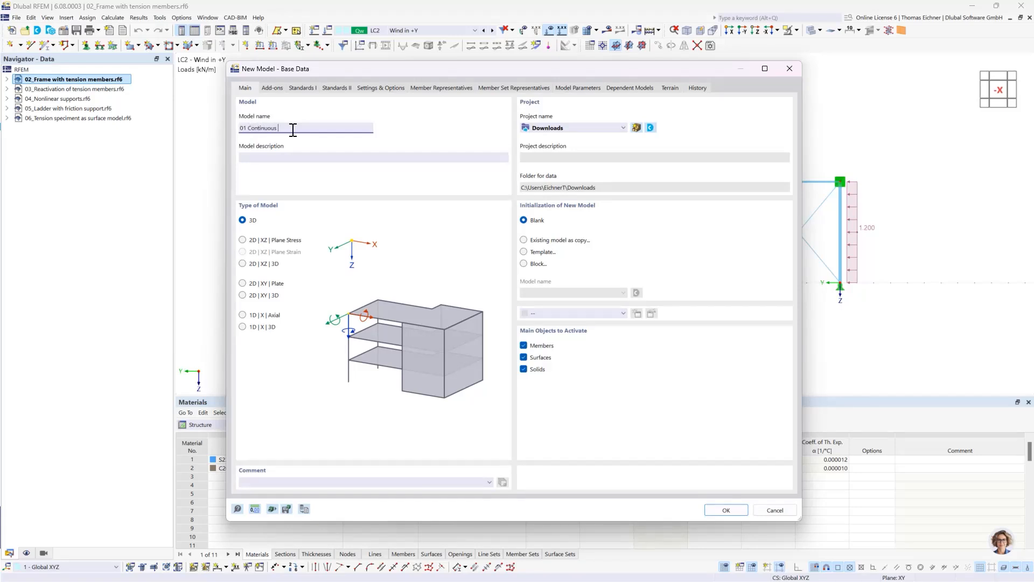
{"action": "type", "text": "ab"}
{"action": "left_click", "coordinate": [275, 156]}
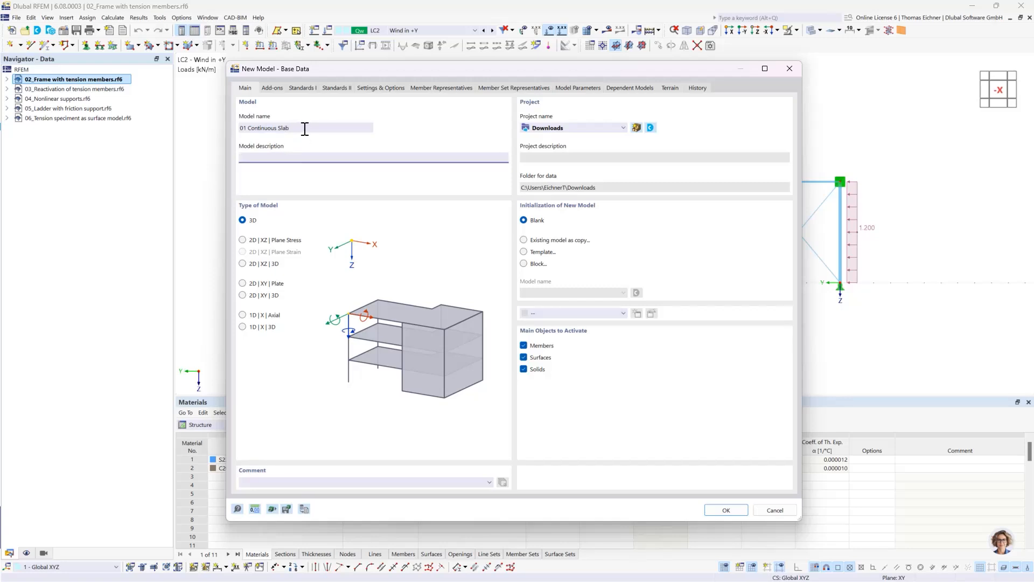
{"action": "left_click", "coordinate": [243, 222]}
{"action": "left_click", "coordinate": [242, 284]}
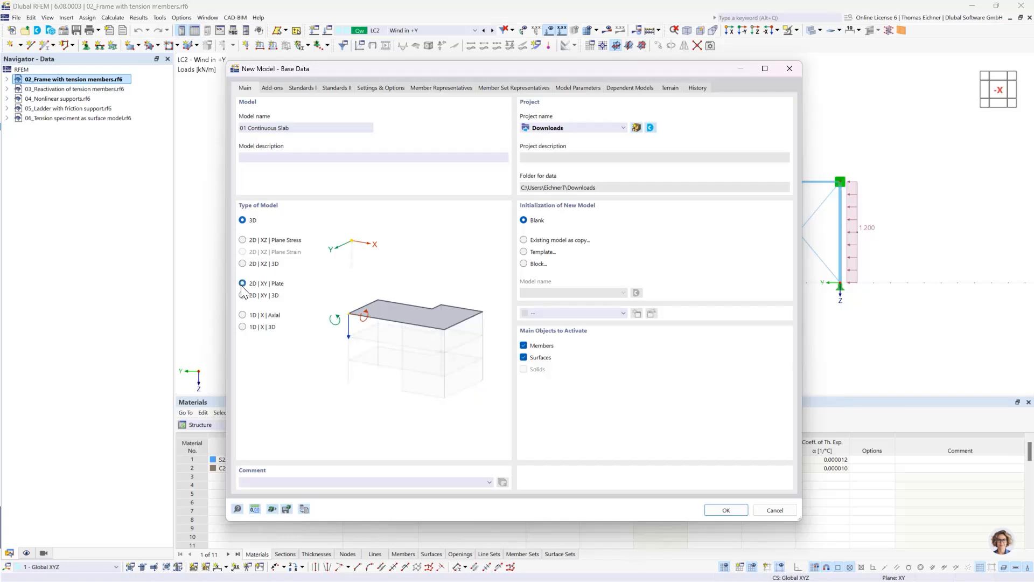
{"action": "left_click", "coordinate": [243, 220]}
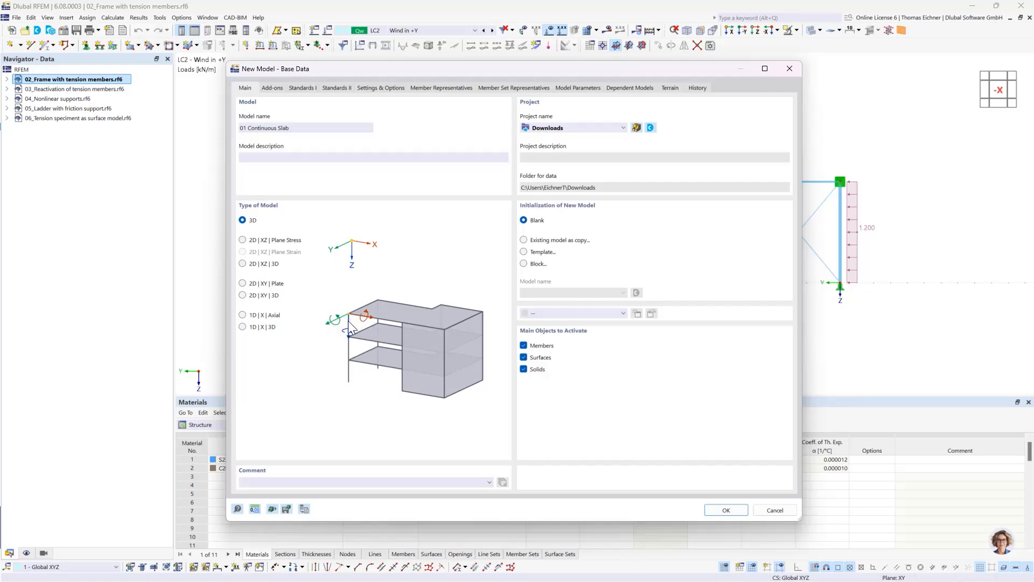
{"action": "left_click", "coordinate": [242, 284]}
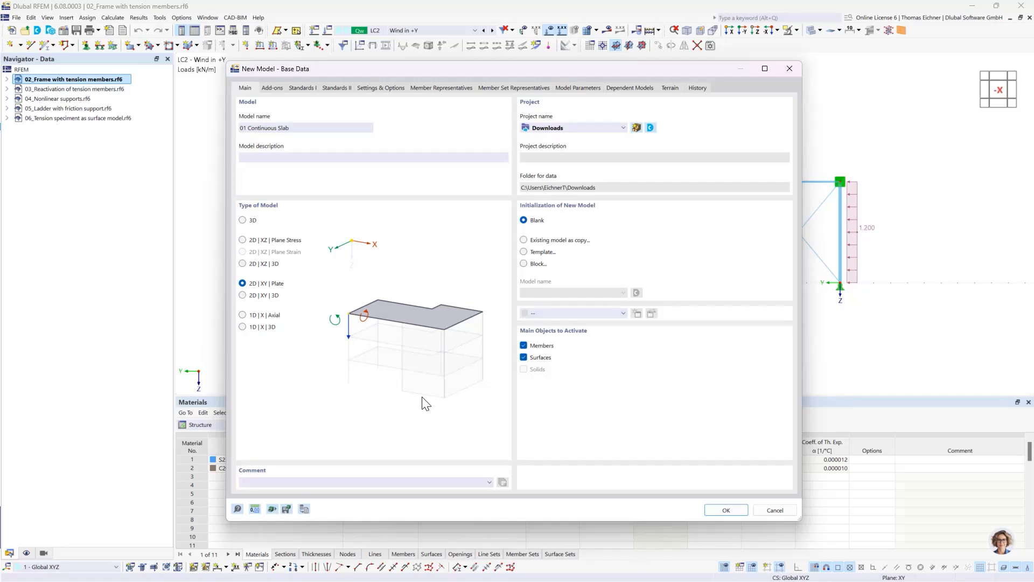
{"action": "left_click", "coordinate": [524, 358]}
Step: Deactivate the combination wizard and classification and the load wizards, keep the main objects, and create the model
{"action": "left_click", "coordinate": [274, 88]}
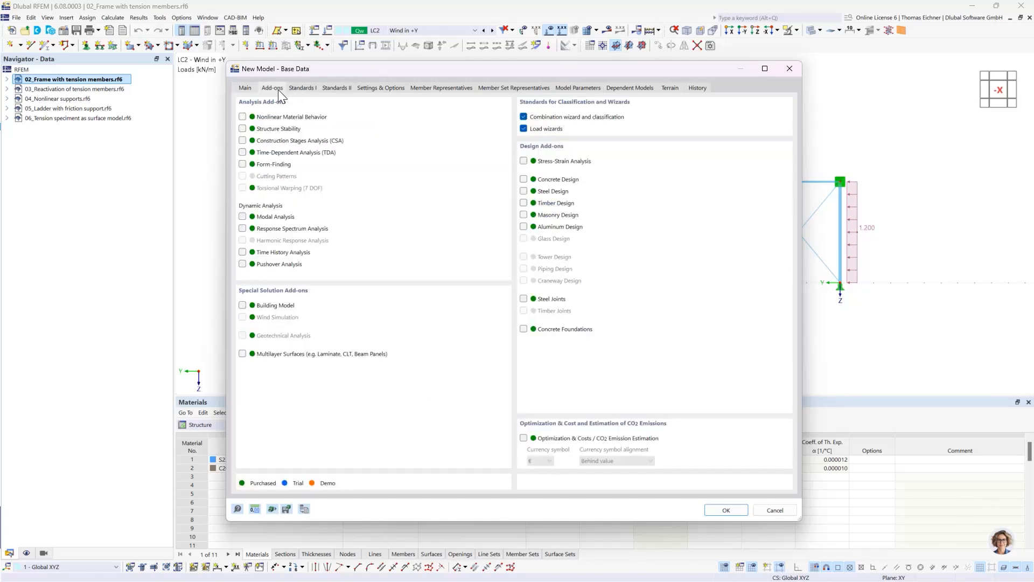
{"action": "left_click", "coordinate": [304, 89]}
{"action": "left_click", "coordinate": [274, 88]}
{"action": "left_click", "coordinate": [523, 116]}
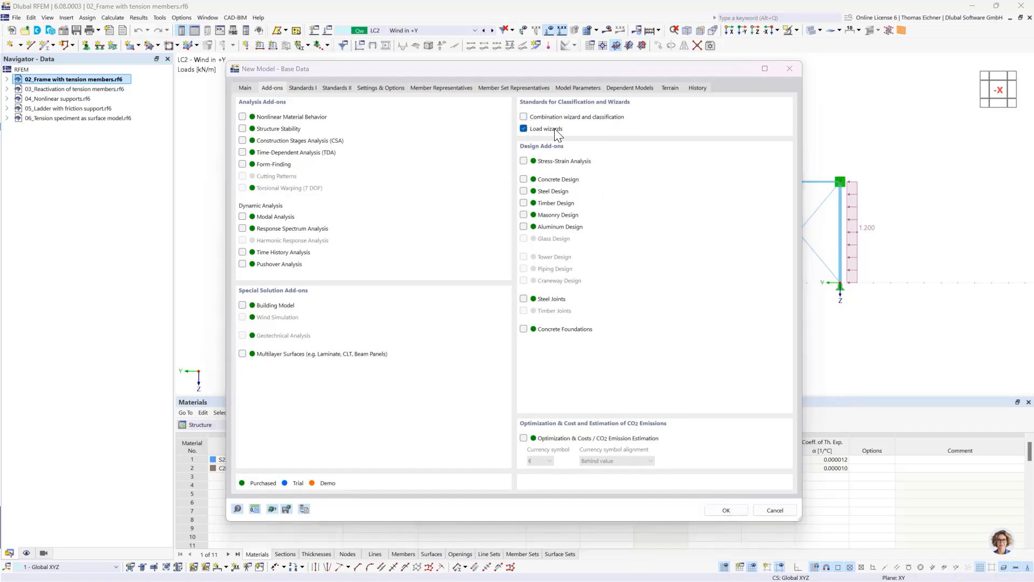
{"action": "left_click", "coordinate": [595, 354]}
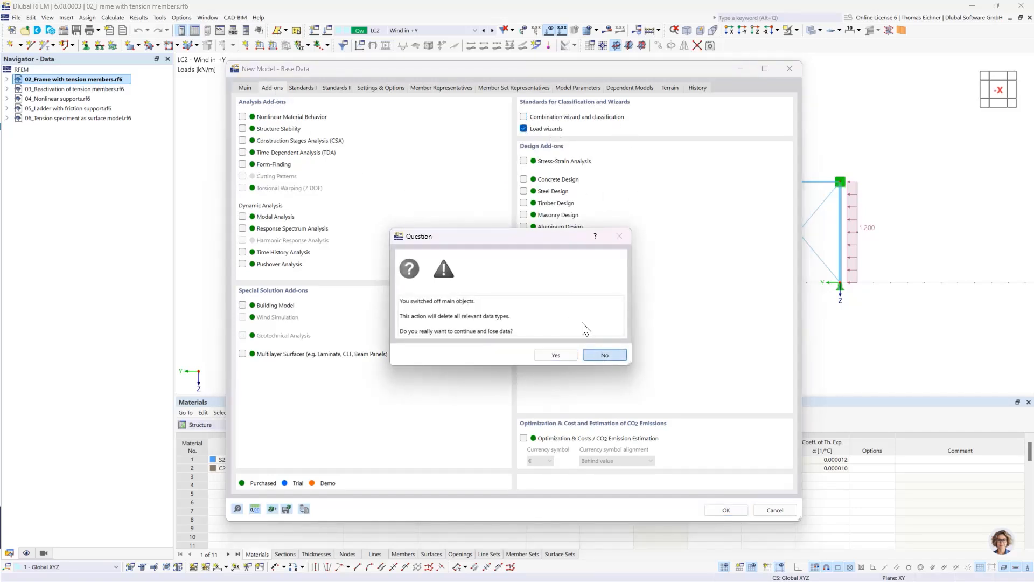
{"action": "left_click", "coordinate": [524, 128]}
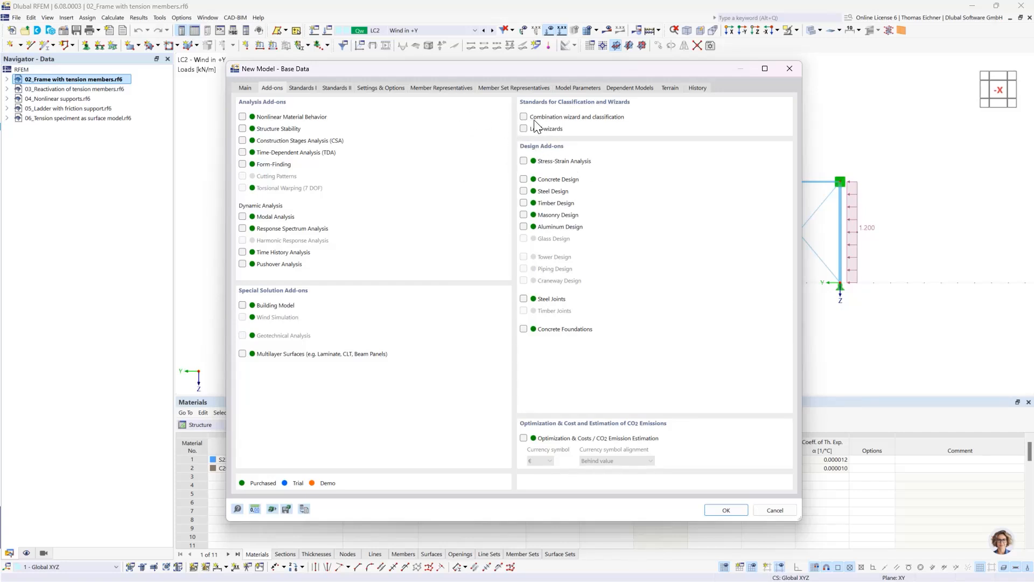
{"action": "left_click", "coordinate": [245, 89]}
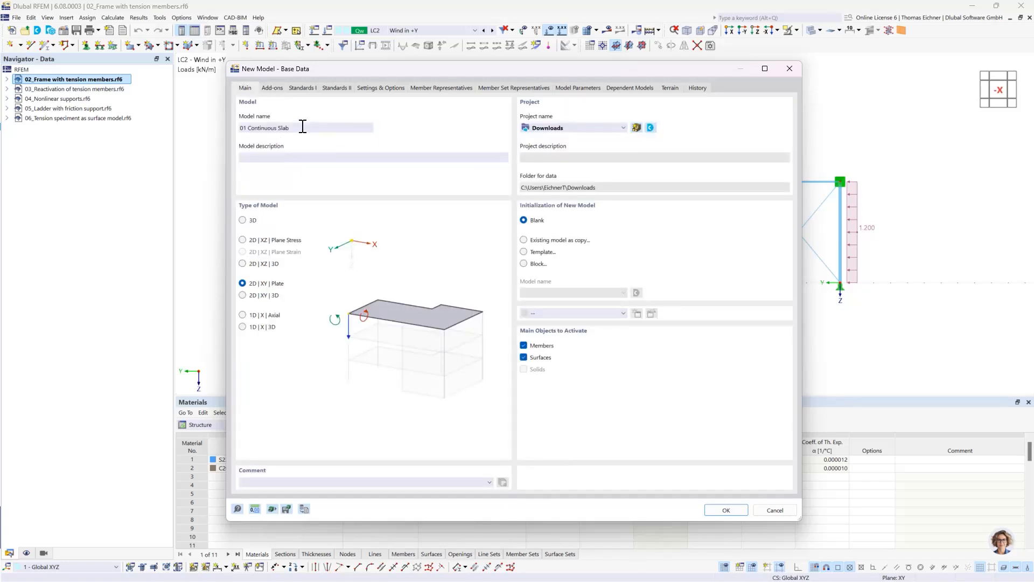
{"action": "left_click", "coordinate": [713, 507]}
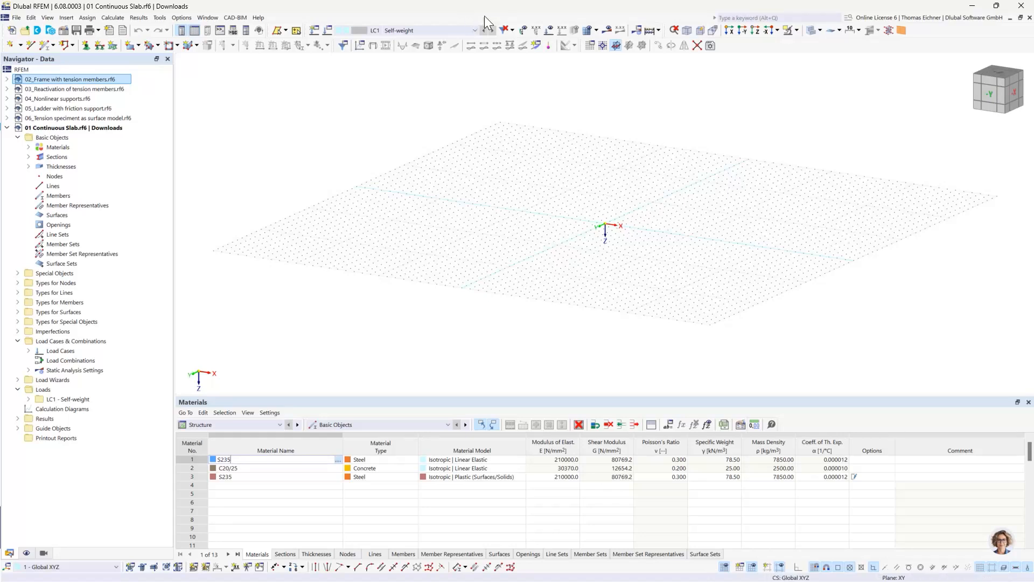
Step: Set the view of the empty work plane to look straight along +Z
{"action": "left_click", "coordinate": [505, 88]}
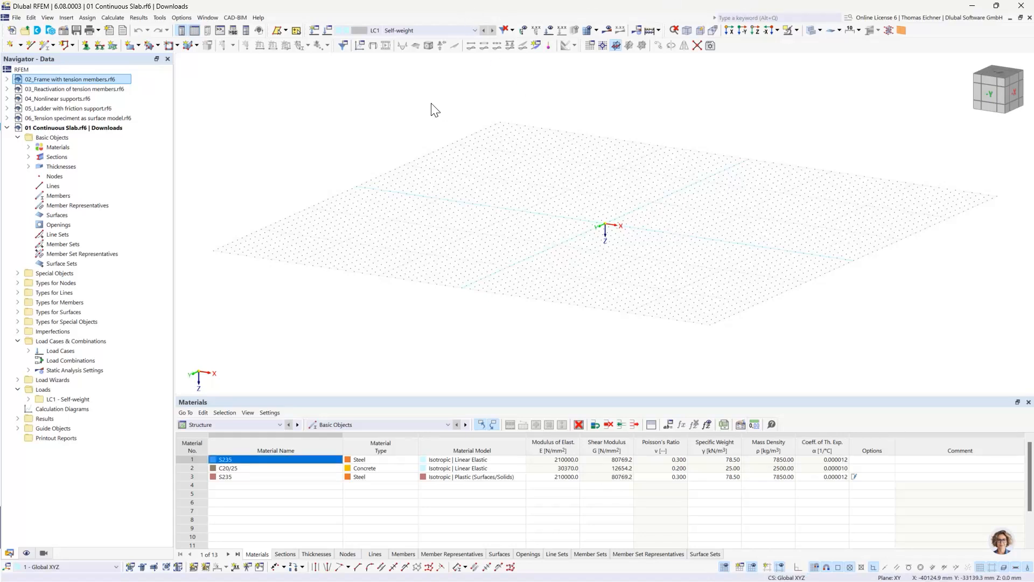
{"action": "middle_click_drag", "start_coordinate": [512, 129], "coordinate": [421, 127]}
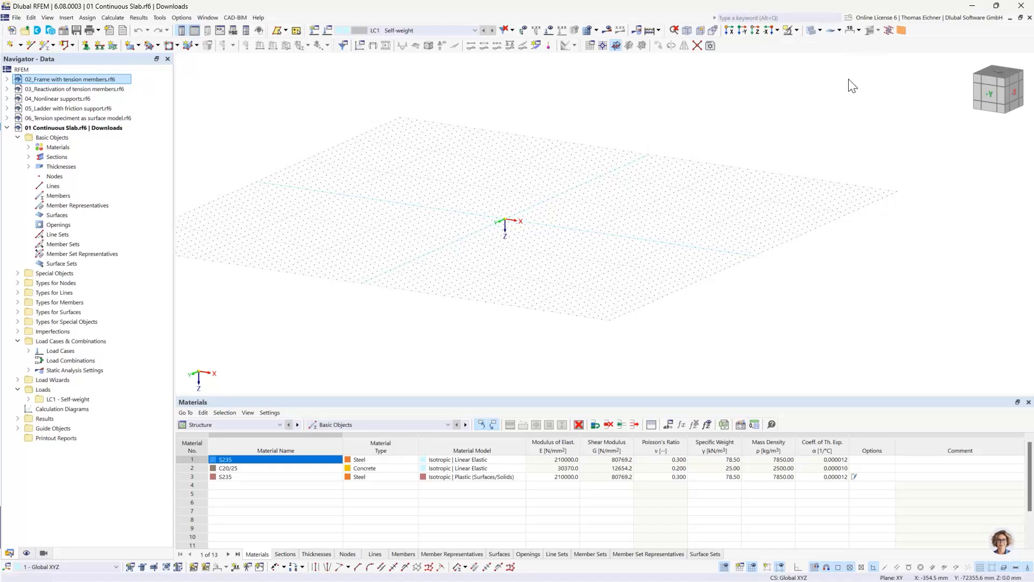
{"action": "left_click_drag", "start_coordinate": [987, 96], "coordinate": [989, 113]}
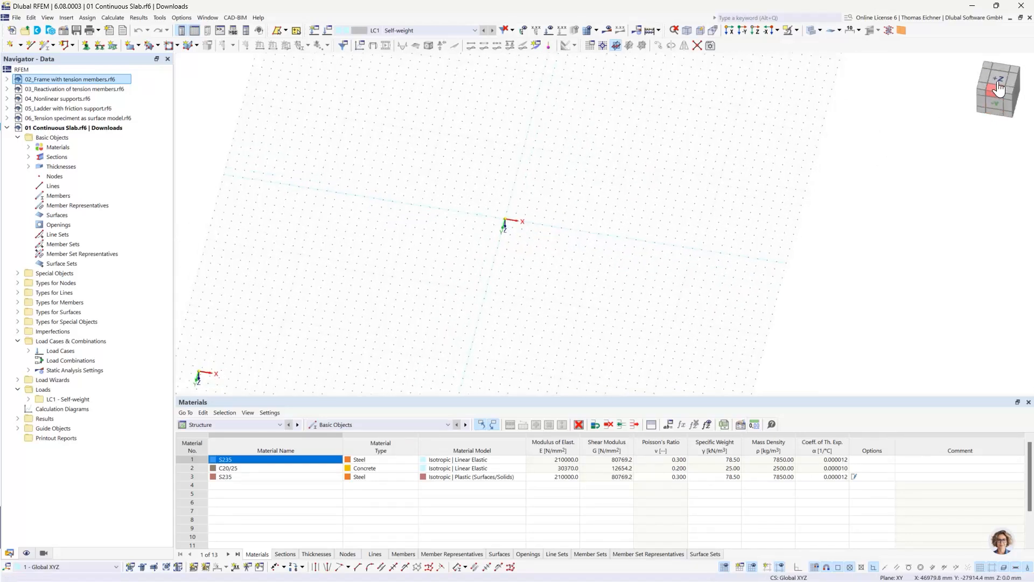
{"action": "left_click", "coordinate": [997, 81]}
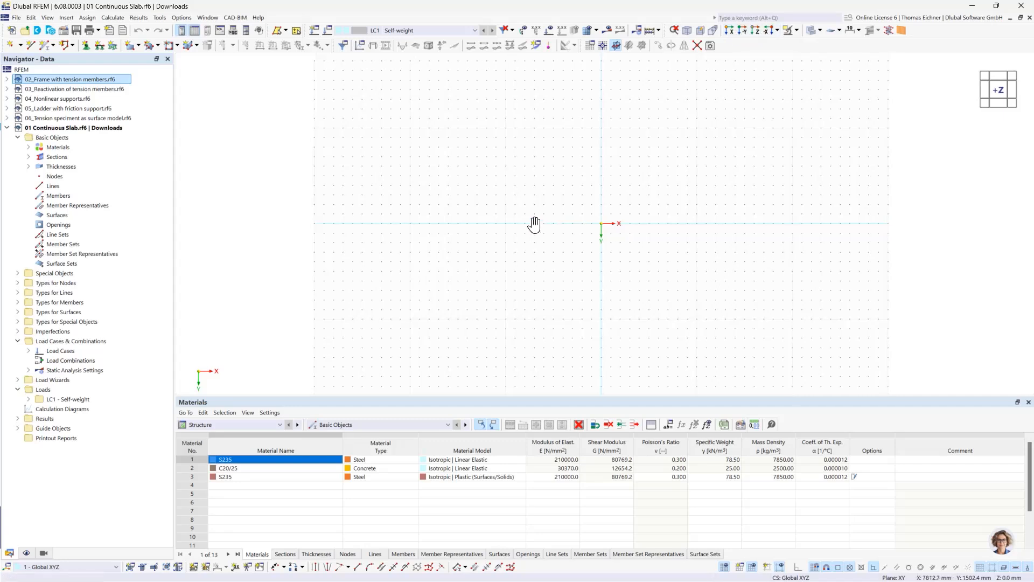
{"action": "middle_click_drag", "start_coordinate": [534, 224], "coordinate": [280, 204]}
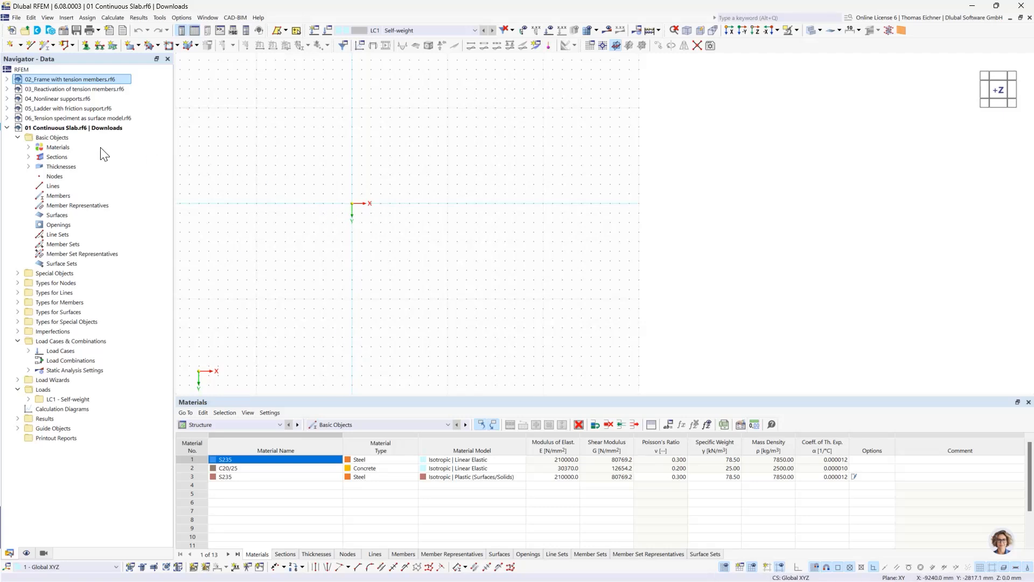
Step: Examine the preset materials, sections and thicknesses among the new model's basic objects
{"action": "left_click", "coordinate": [28, 147]}
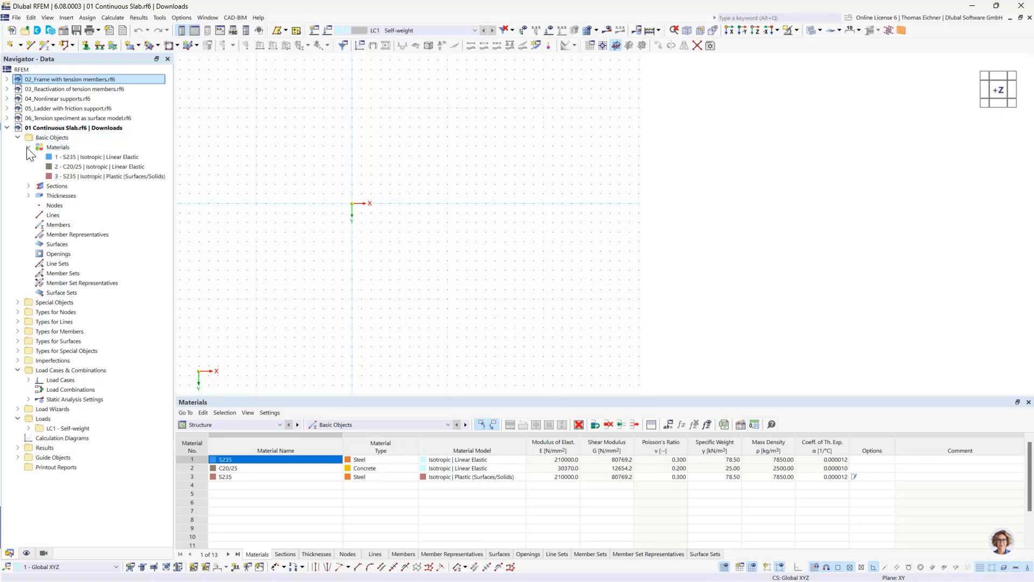
{"action": "left_click", "coordinate": [28, 147]}
{"action": "left_click", "coordinate": [28, 156]}
{"action": "left_click", "coordinate": [28, 157]}
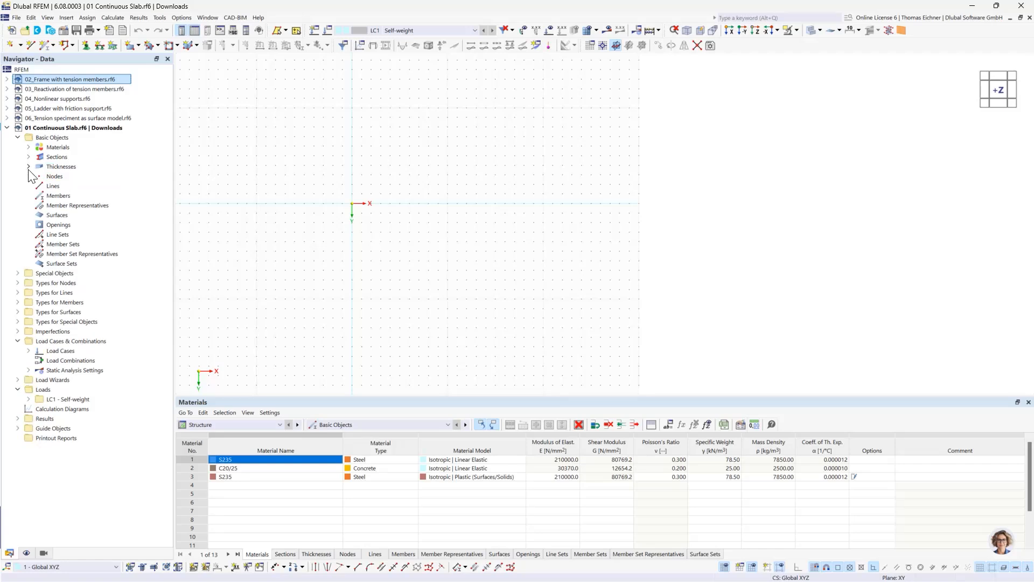
{"action": "left_click", "coordinate": [28, 167]}
{"action": "left_click", "coordinate": [28, 167]}
{"action": "left_click", "coordinate": [28, 157]}
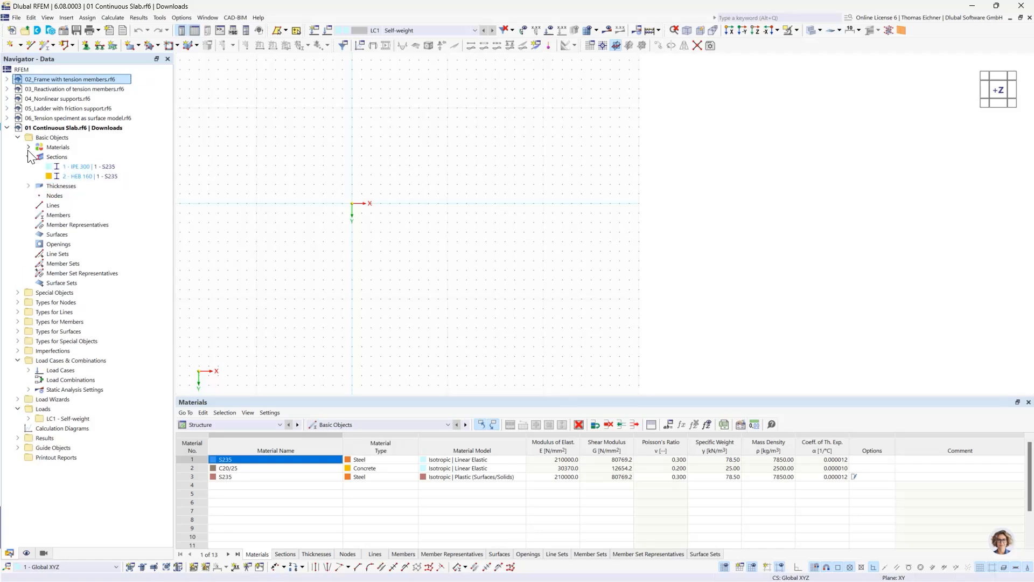
{"action": "left_click", "coordinate": [28, 148]}
{"action": "left_click", "coordinate": [28, 154]}
{"action": "left_click", "coordinate": [28, 147]}
{"action": "left_click", "coordinate": [28, 156]}
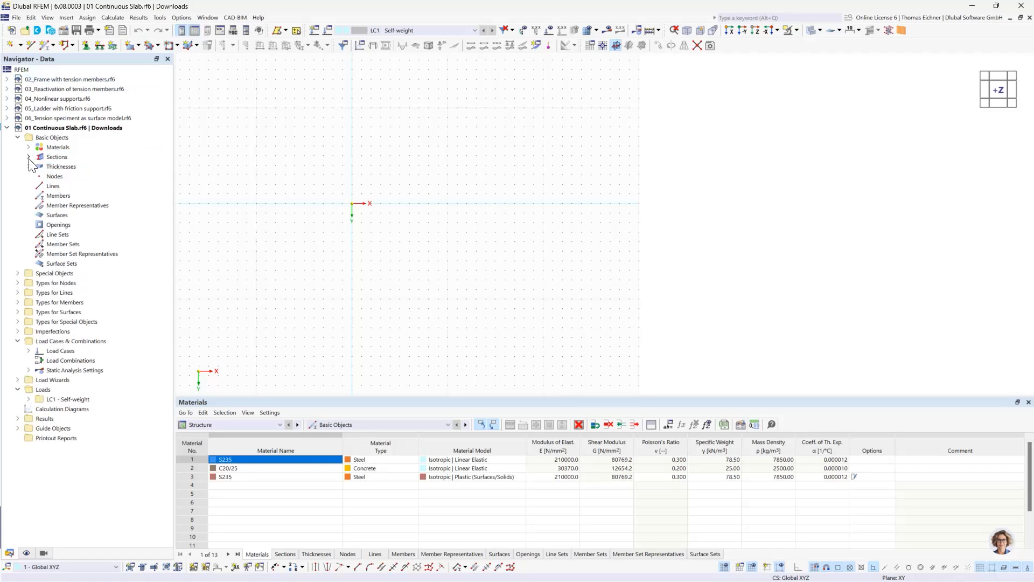
Step: Delete all basic objects from the 01 Continuous Slab model
{"action": "right_click", "coordinate": [44, 138]}
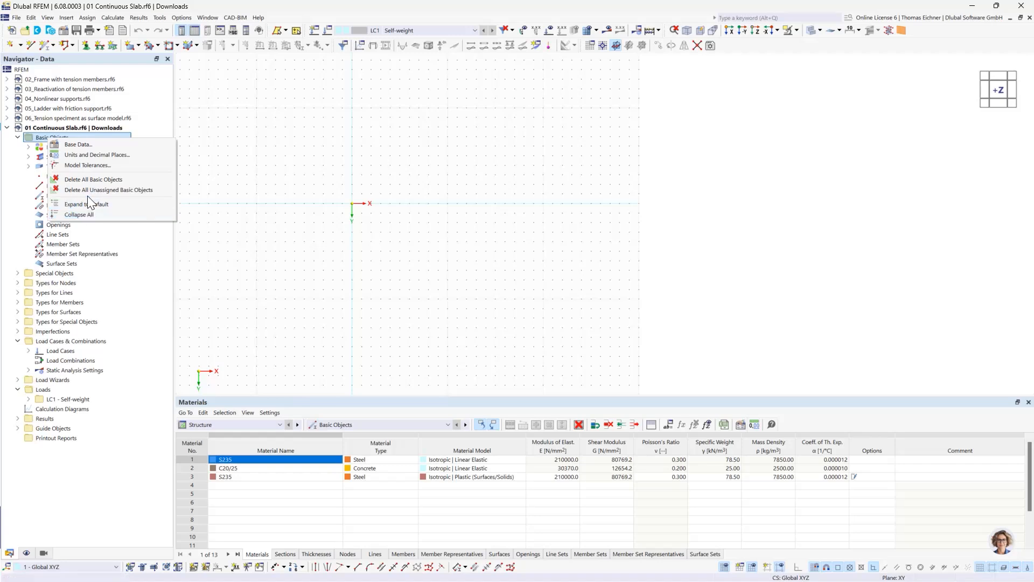
{"action": "left_click", "coordinate": [90, 180]}
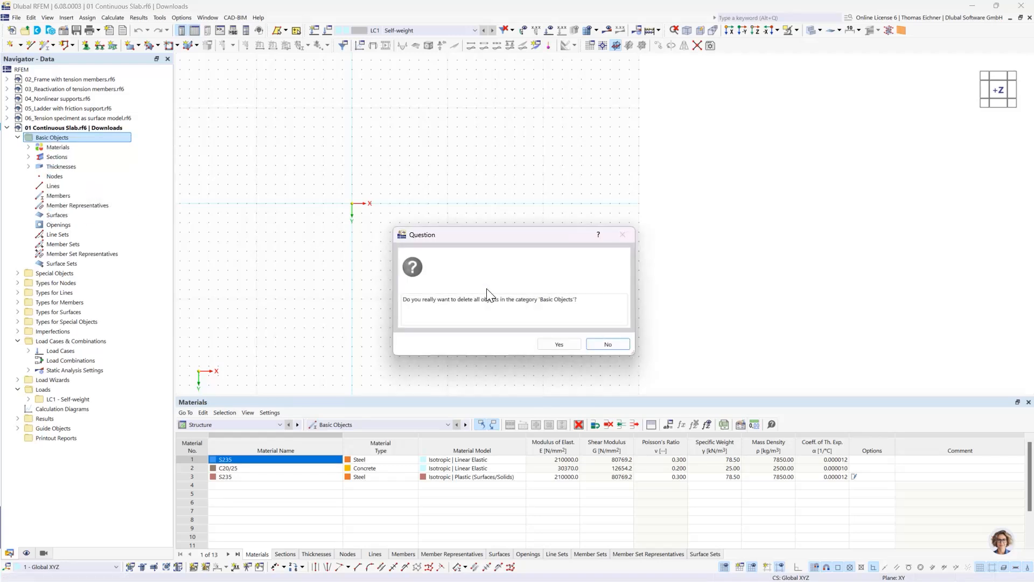
{"action": "left_click", "coordinate": [558, 345]}
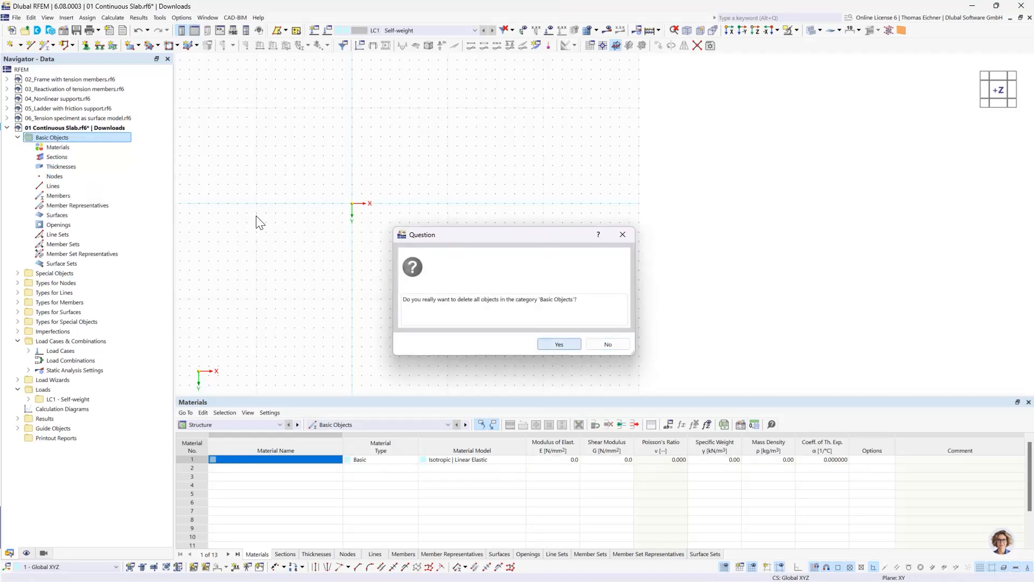
{"action": "left_click", "coordinate": [53, 166]}
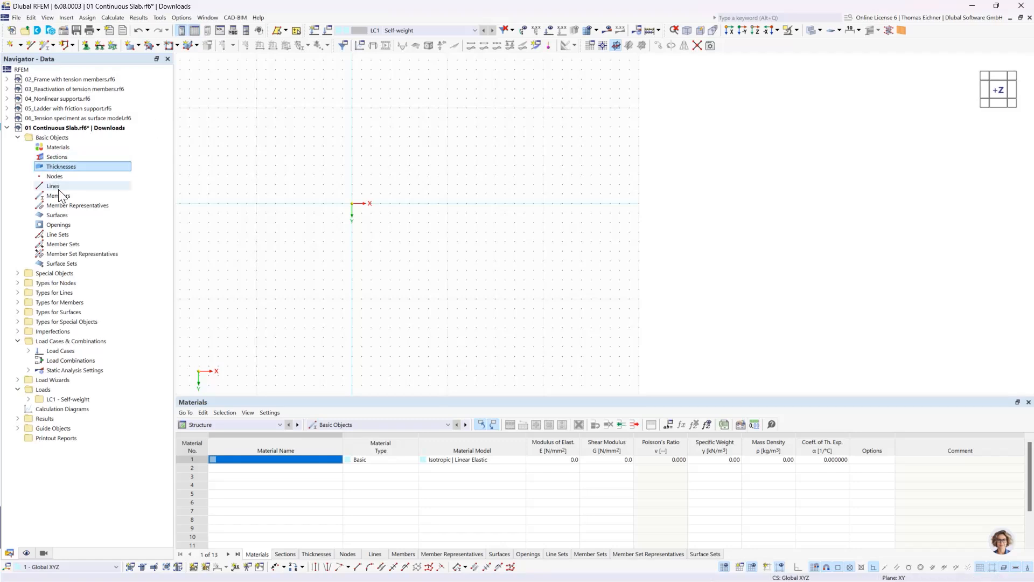
{"action": "left_click", "coordinate": [59, 216]}
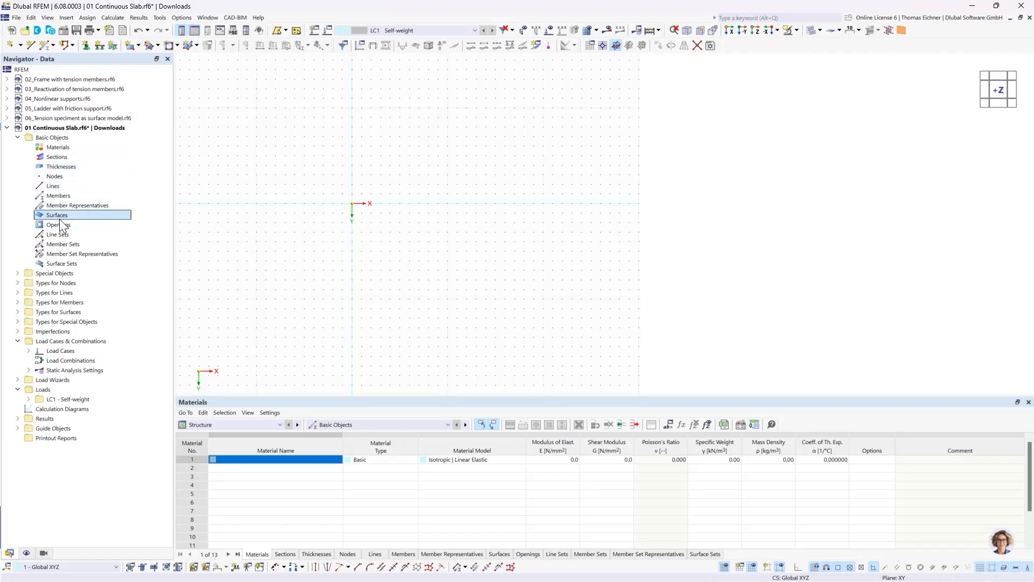
{"action": "right_click", "coordinate": [63, 217]}
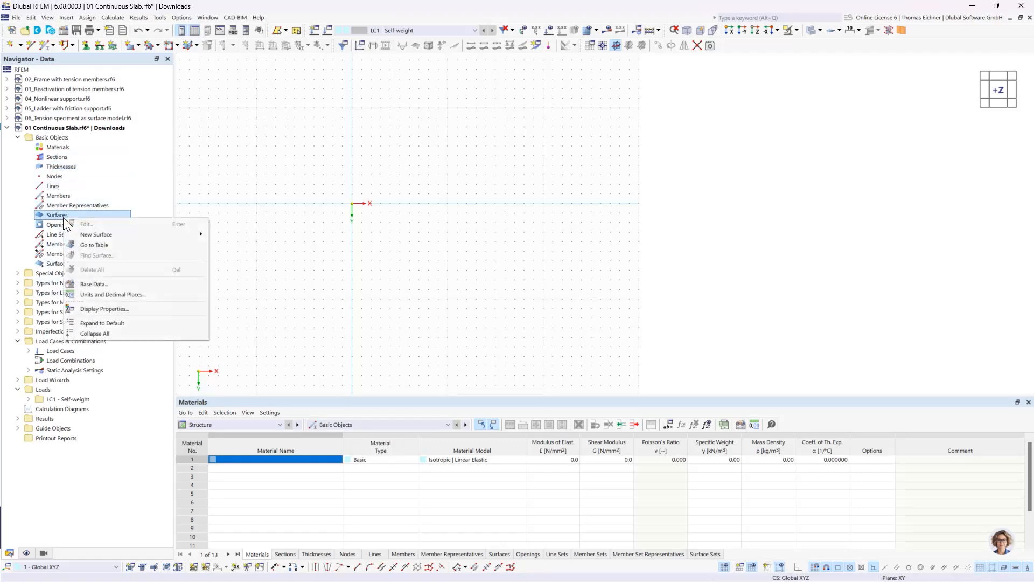
{"action": "mouse_move", "coordinate": [94, 236]}
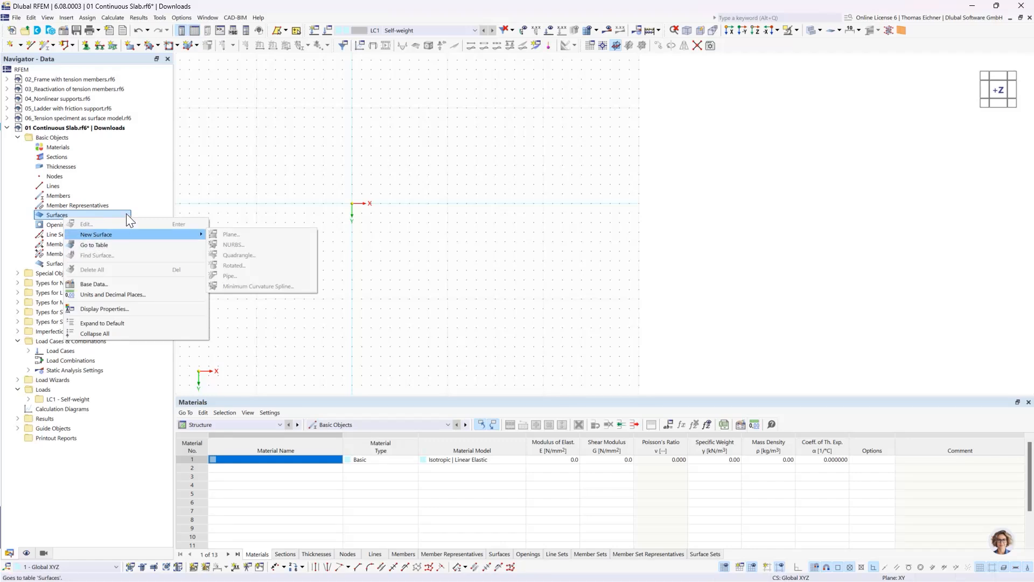
{"action": "left_click", "coordinate": [141, 200]}
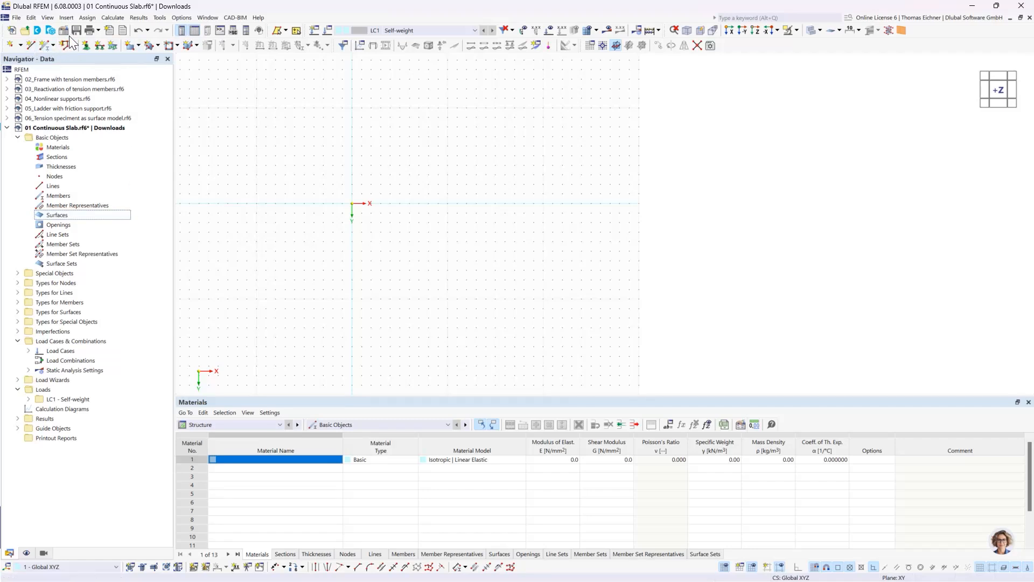
Step: Start defining a new rectangular surface as surface no. 1 with Standard stiffness type
{"action": "left_click", "coordinate": [138, 48]}
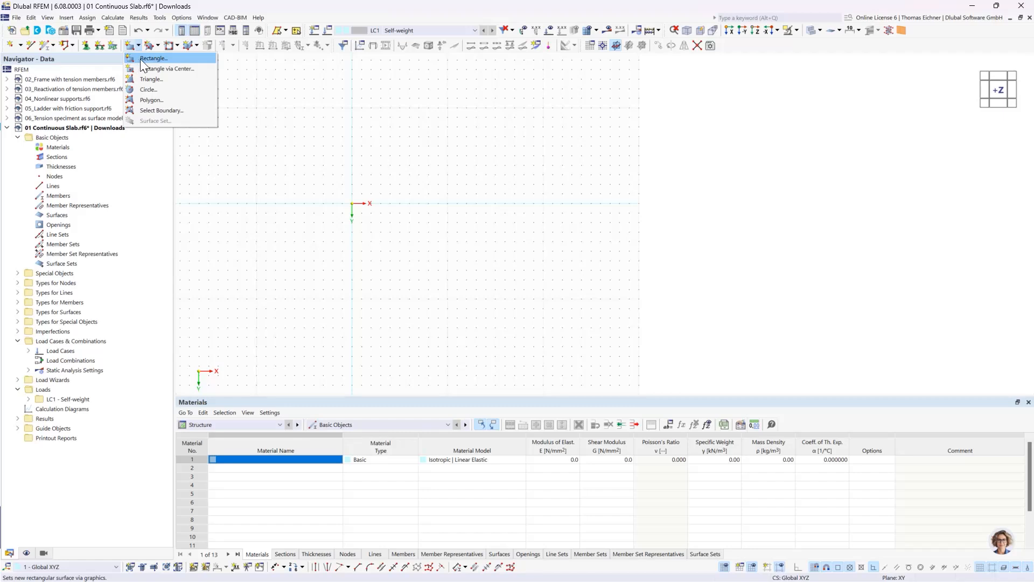
{"action": "left_click", "coordinate": [131, 46]}
{"action": "left_click", "coordinate": [130, 47]}
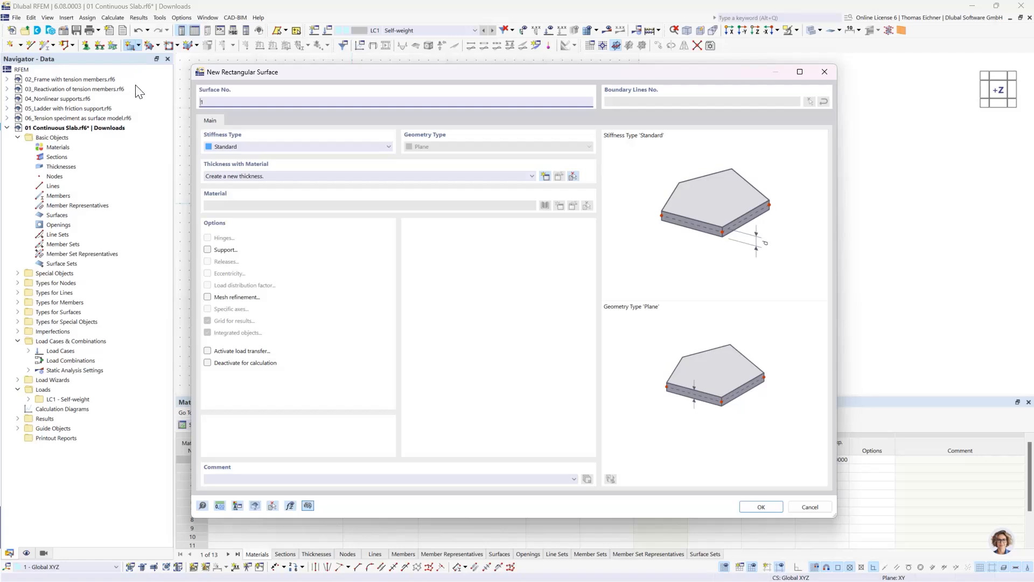
{"action": "left_click_drag", "start_coordinate": [296, 74], "coordinate": [315, 81]}
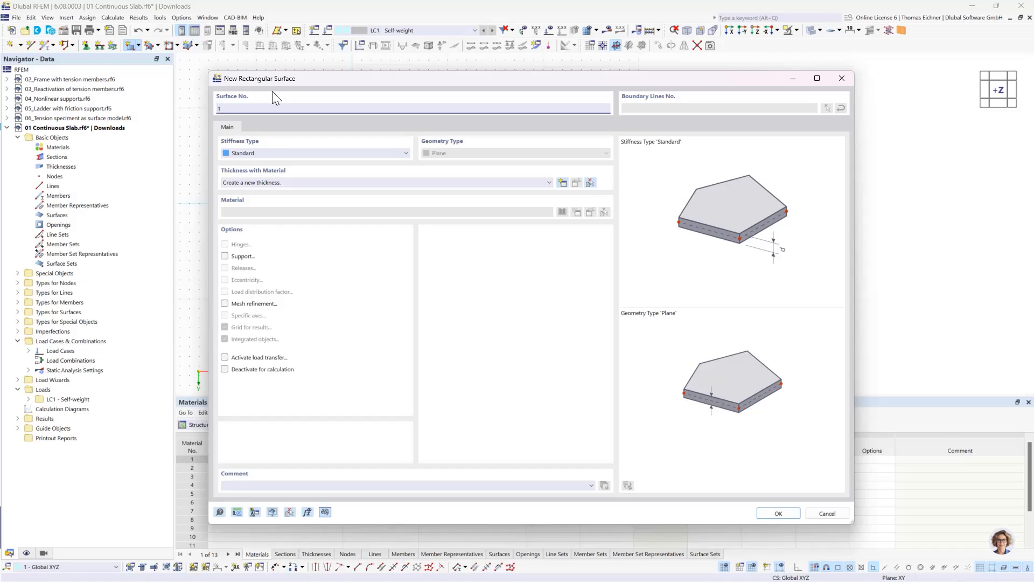
{"action": "left_click_drag", "start_coordinate": [318, 78], "coordinate": [263, 87]}
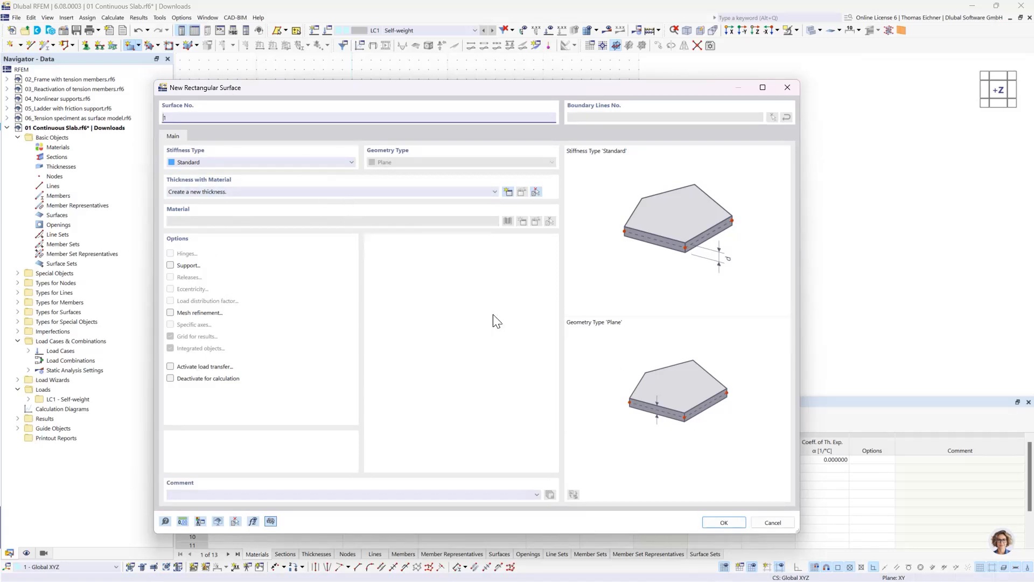
Step: Try to confirm the new rectangular surface without assigning a thickness
{"action": "left_click", "coordinate": [722, 522]}
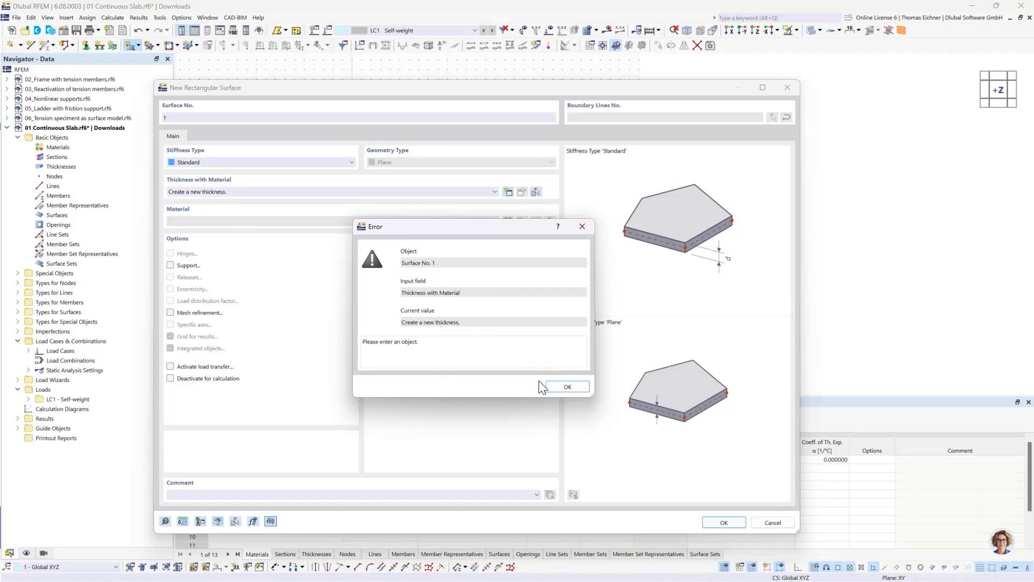
{"action": "left_click", "coordinate": [561, 388]}
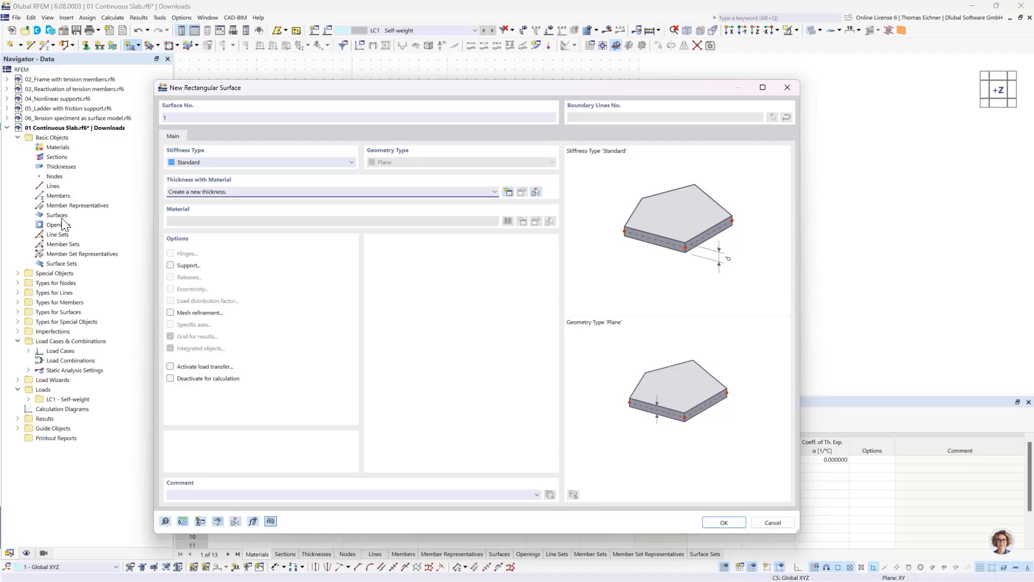
{"action": "left_click_drag", "start_coordinate": [234, 91], "coordinate": [249, 74]}
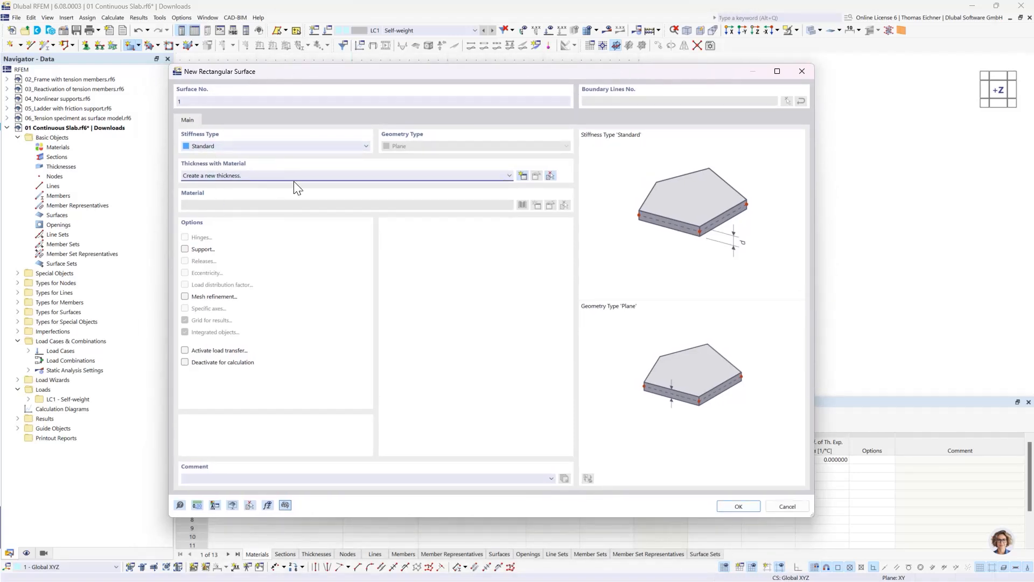
Step: Start creating a new thickness for the rectangular surface
{"action": "left_click", "coordinate": [465, 175]}
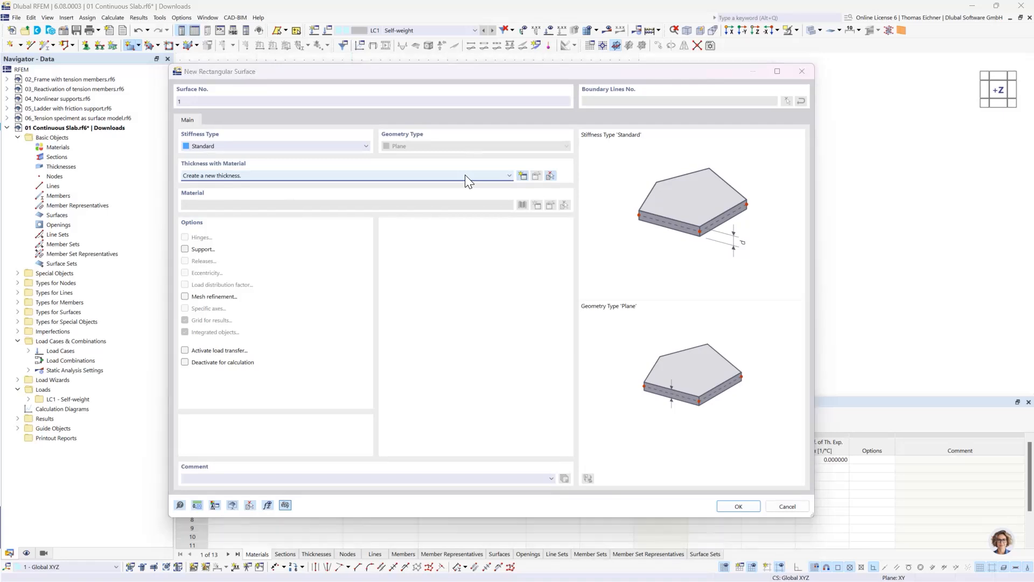
{"action": "left_click_drag", "start_coordinate": [405, 70], "coordinate": [473, 66]}
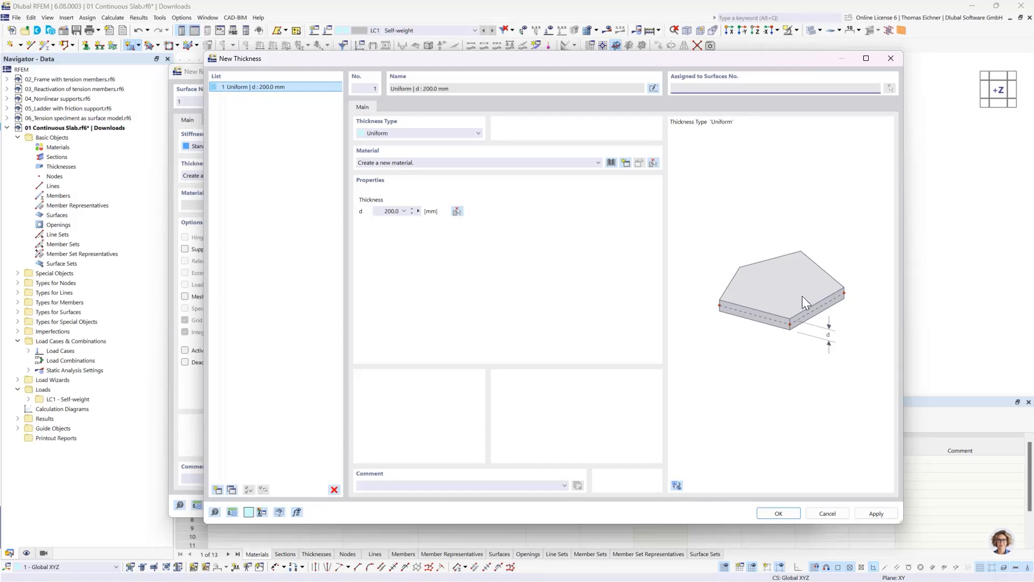
Step: Try the Variable - 3 Nodes thickness type and switch the thickness back to Uniform
{"action": "left_click", "coordinate": [455, 134]}
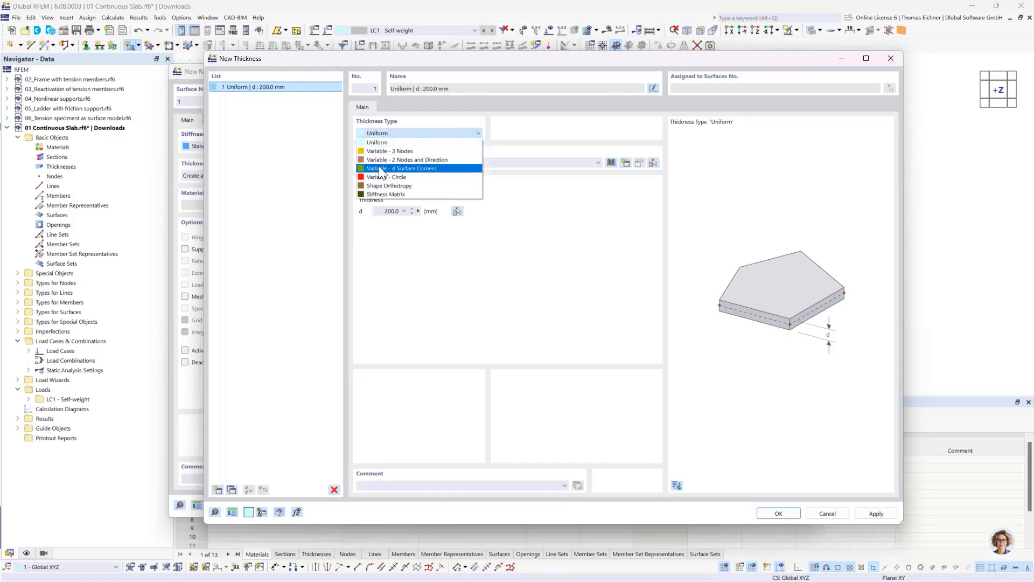
{"action": "left_click", "coordinate": [389, 151]}
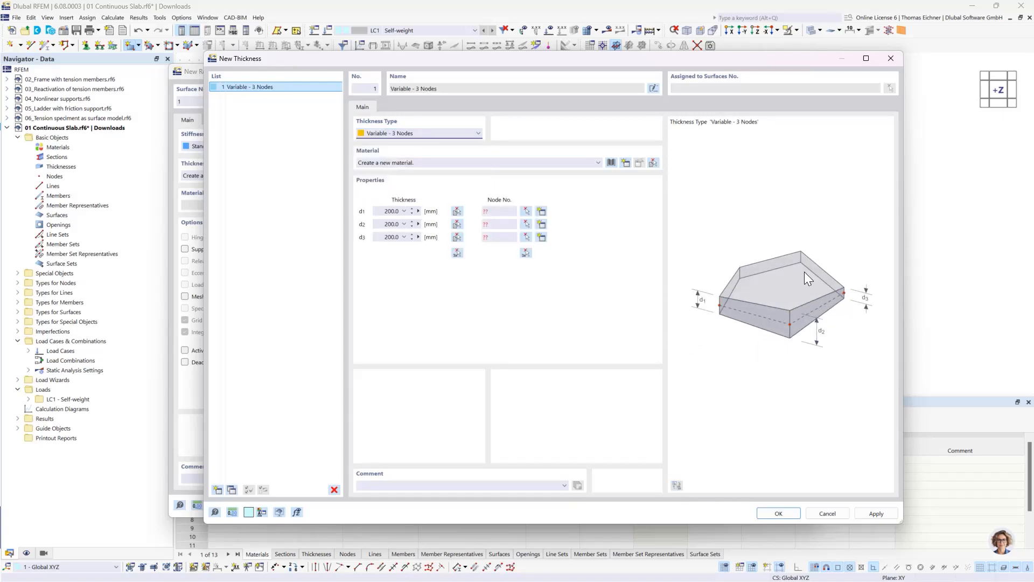
{"action": "left_click", "coordinate": [420, 134]}
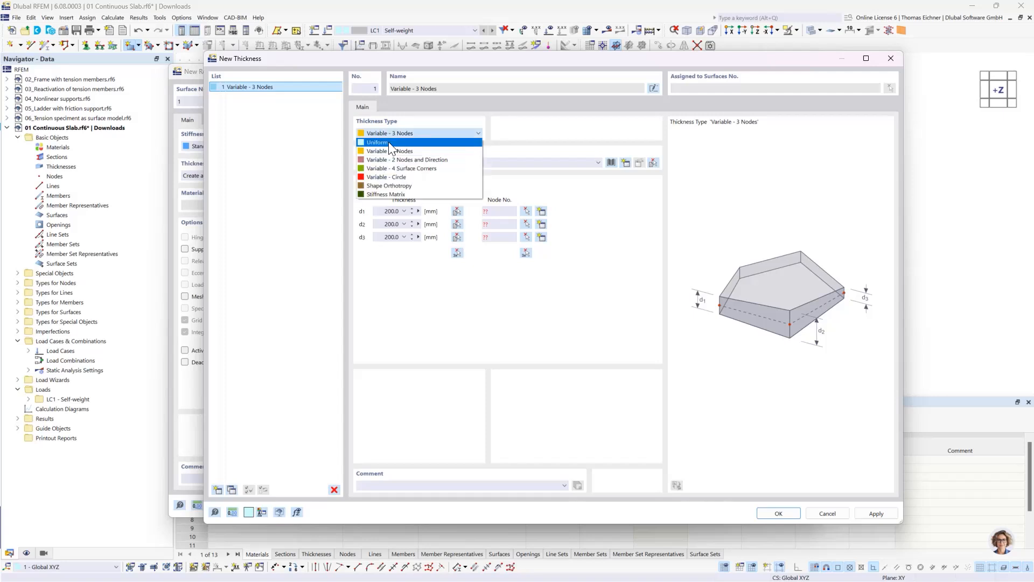
{"action": "left_click", "coordinate": [389, 141]}
{"action": "key", "text": "Up"}
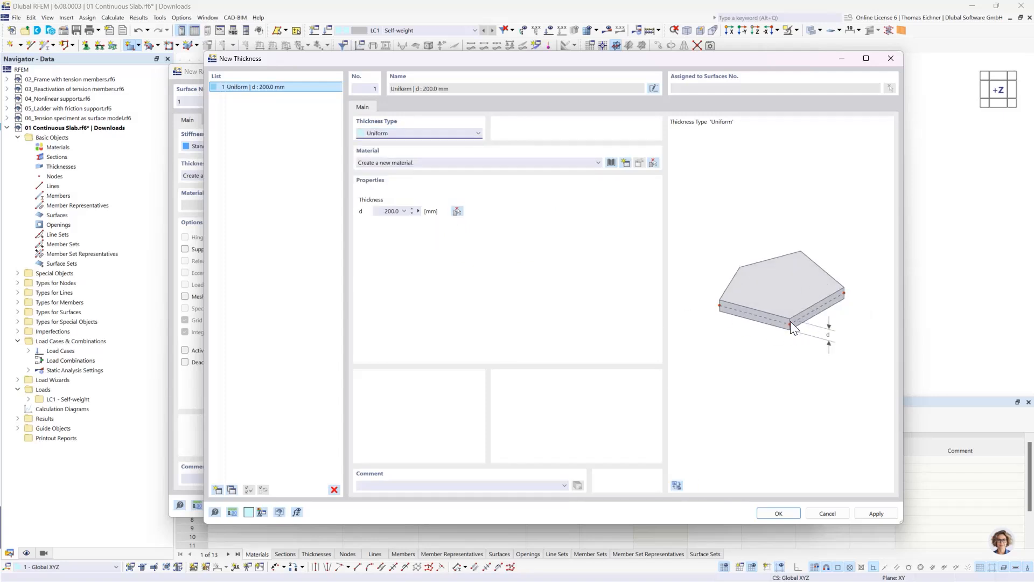
Step: Set the uniform thickness d to 300 mm
{"action": "left_click", "coordinate": [384, 212]}
{"action": "left_click_drag", "start_coordinate": [383, 212], "coordinate": [541, 240]}
{"action": "type", "text": "300"}
{"action": "left_click", "coordinate": [383, 211]}
Step: Start a new material for the thickness and open the material library
{"action": "left_click", "coordinate": [418, 165]}
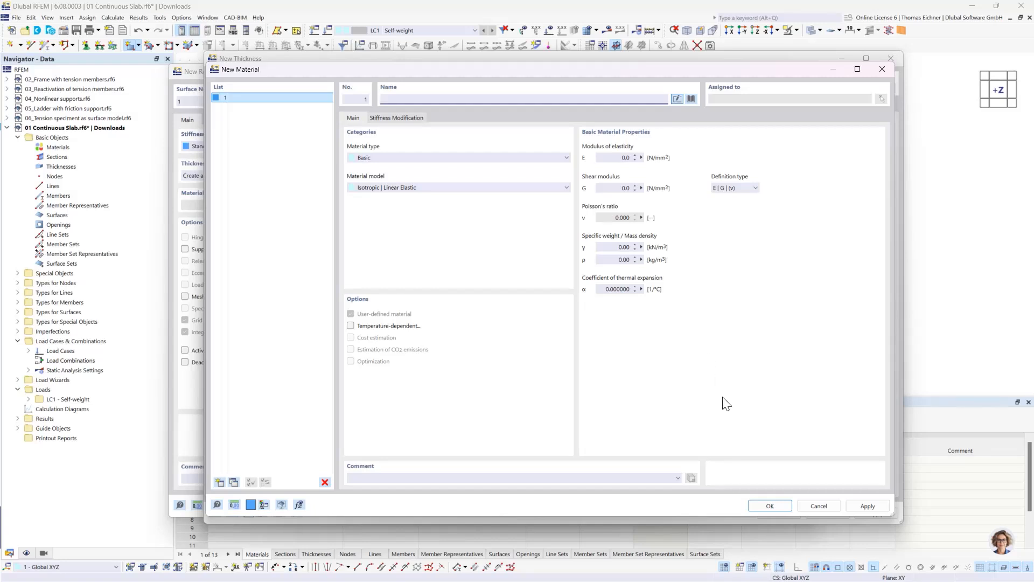
{"action": "left_click", "coordinate": [690, 101]}
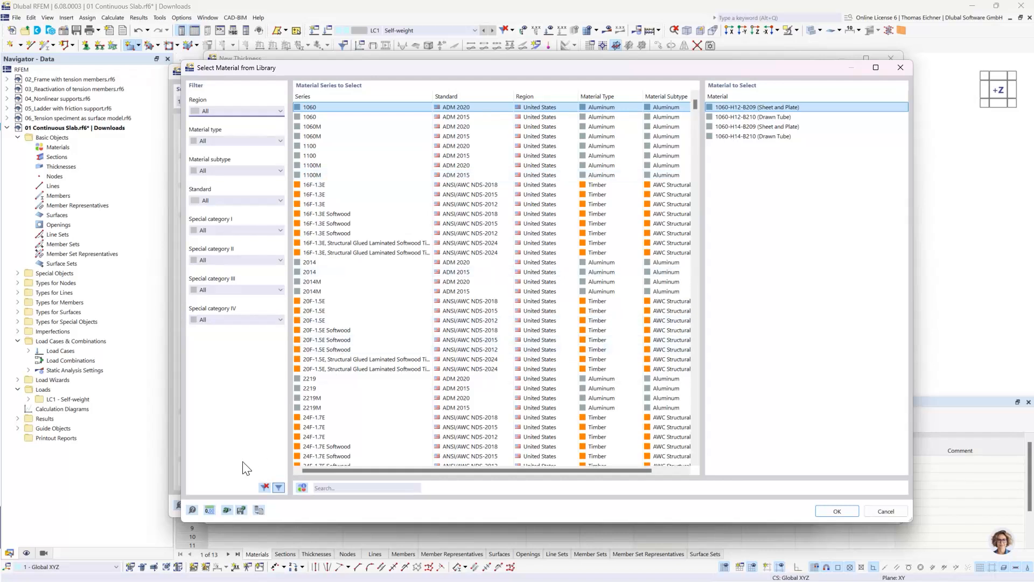
Step: Filter the material library by region Germany and reset the region filter to All
{"action": "left_click", "coordinate": [219, 111]}
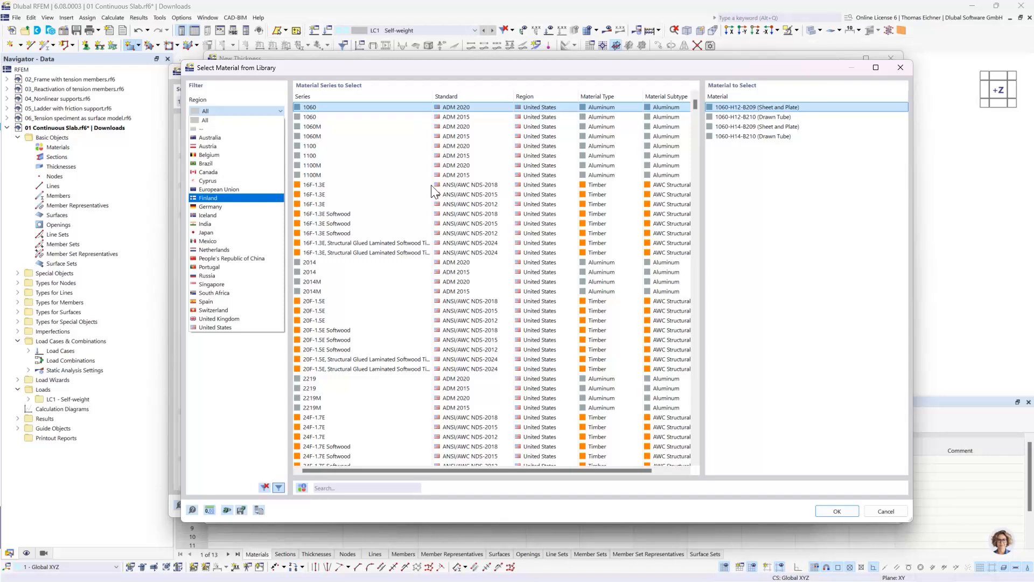
{"action": "left_click", "coordinate": [210, 207]}
{"action": "left_click", "coordinate": [230, 111]}
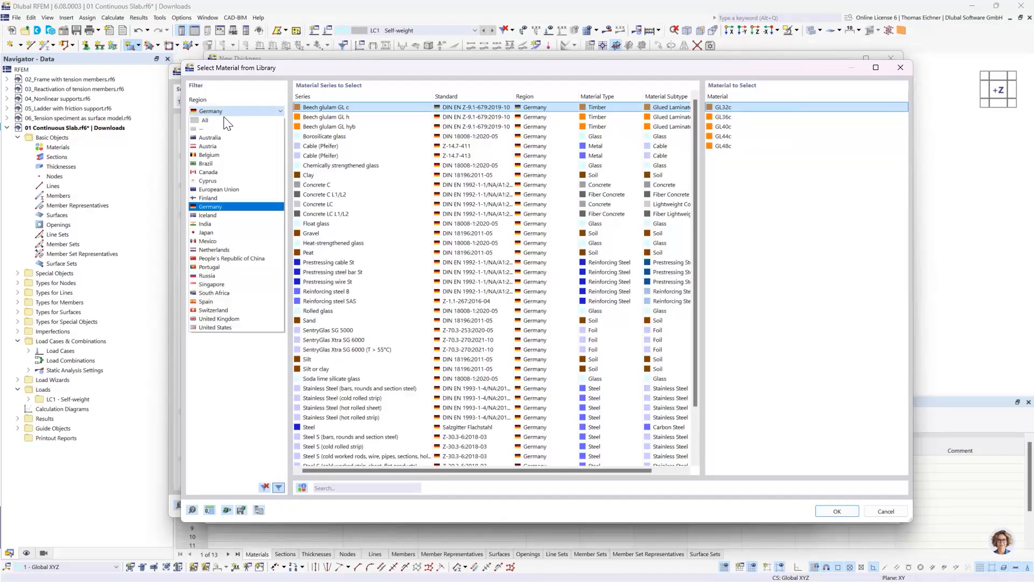
{"action": "left_click", "coordinate": [218, 123]}
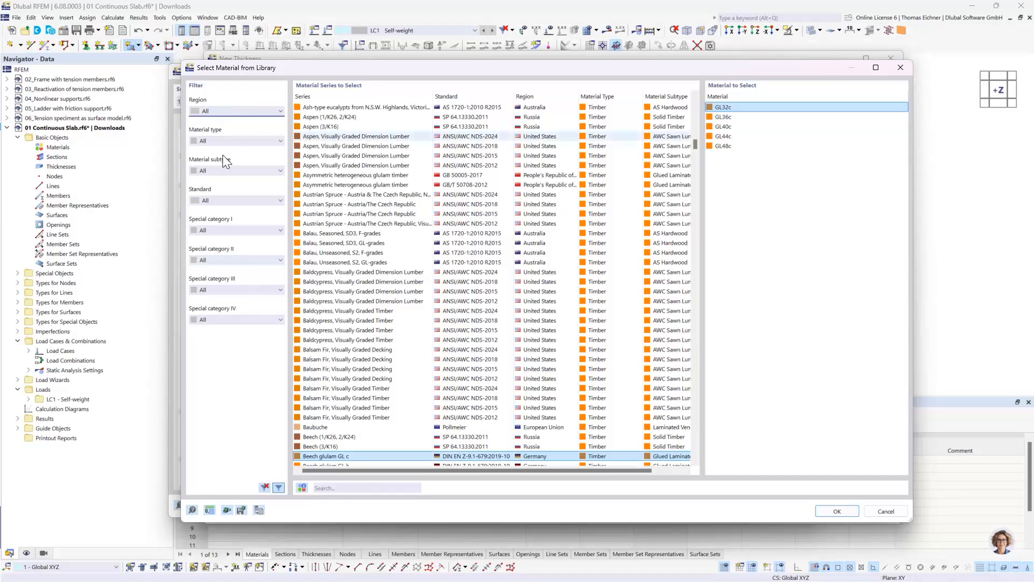
Step: Search the material library for C30 and sort the material series by standard
{"action": "left_click", "coordinate": [346, 488]}
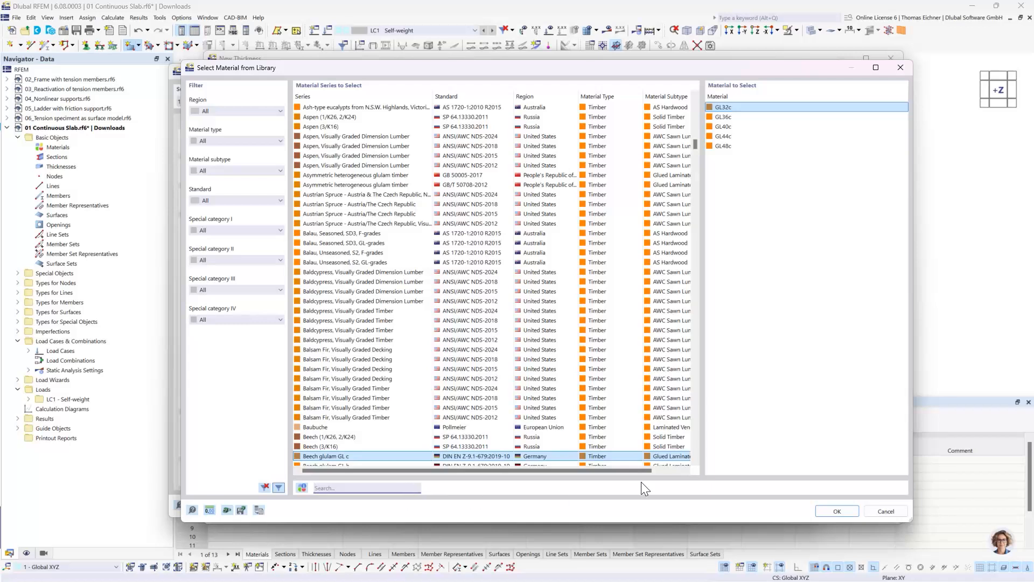
{"action": "type", "text": "C30"}
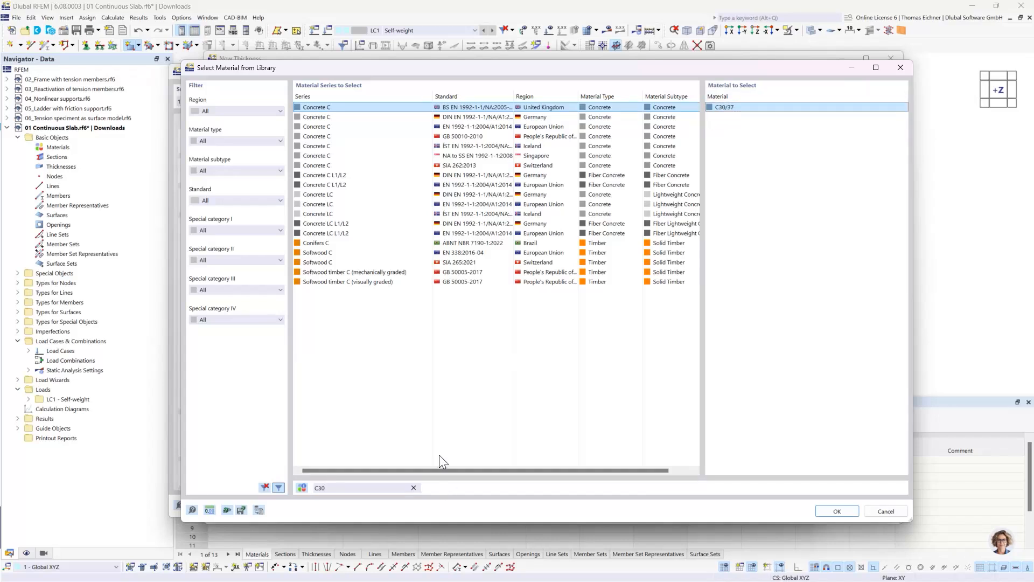
{"action": "left_click", "coordinate": [478, 155]}
{"action": "left_click", "coordinate": [476, 137]}
{"action": "left_click", "coordinate": [477, 127]}
{"action": "left_click", "coordinate": [478, 117]}
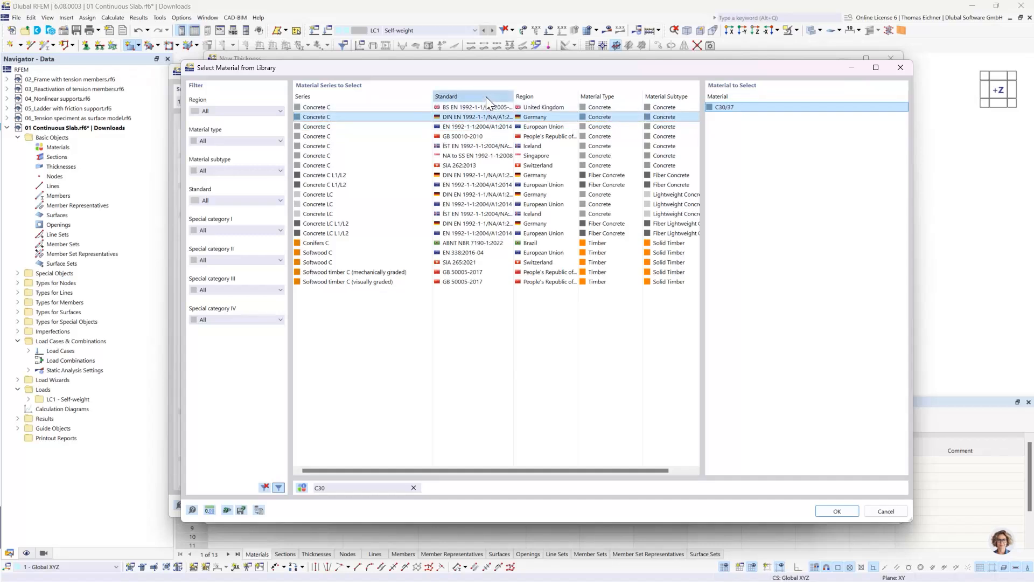
{"action": "left_click", "coordinate": [485, 96]}
{"action": "left_click", "coordinate": [479, 97]}
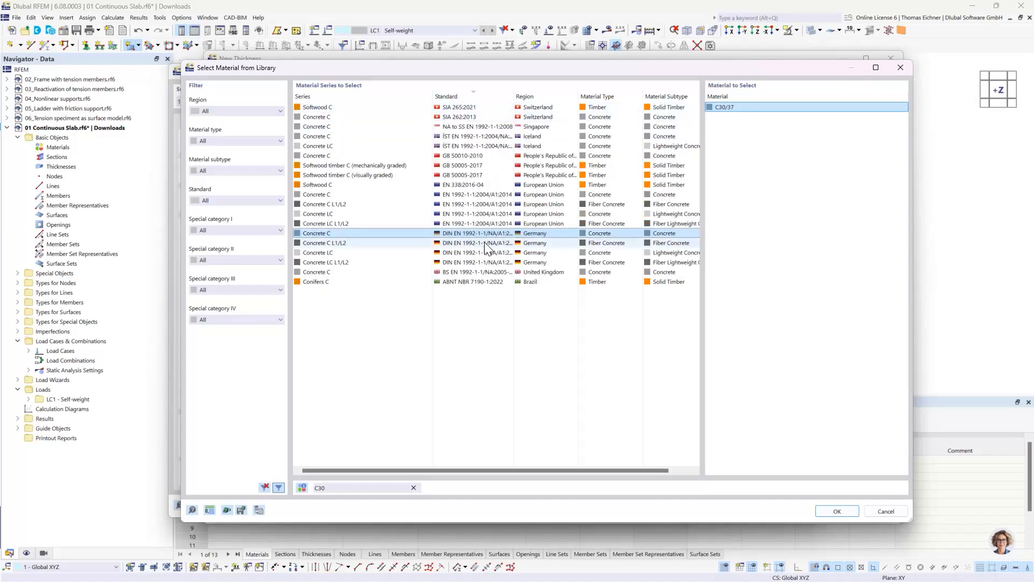
Step: Assign concrete C30/37 from the German Concrete C series (DIN EN 1992-1-1) to the thickness and confirm the new material and thickness
{"action": "left_click", "coordinate": [369, 244]}
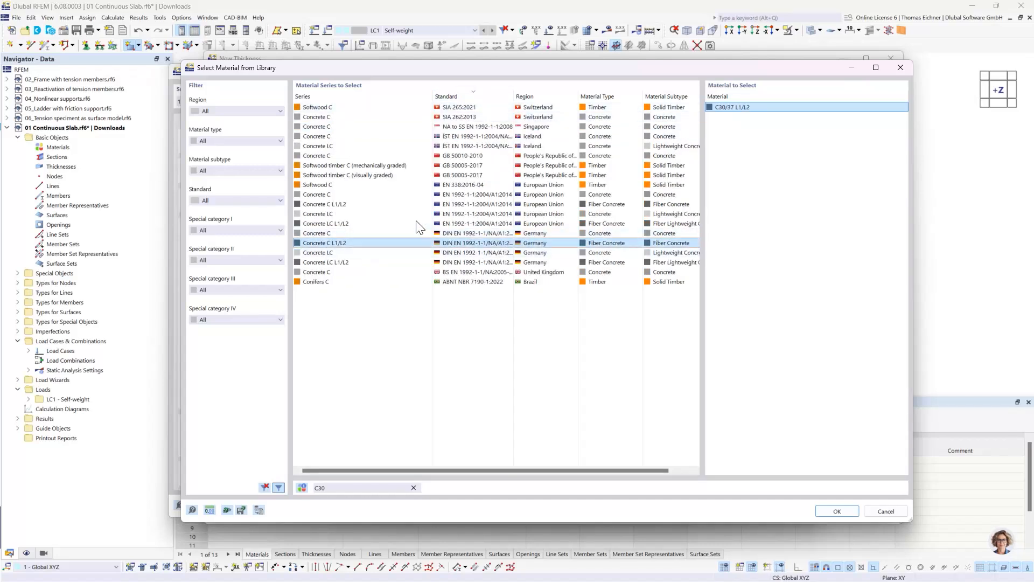
{"action": "left_click", "coordinate": [534, 233]}
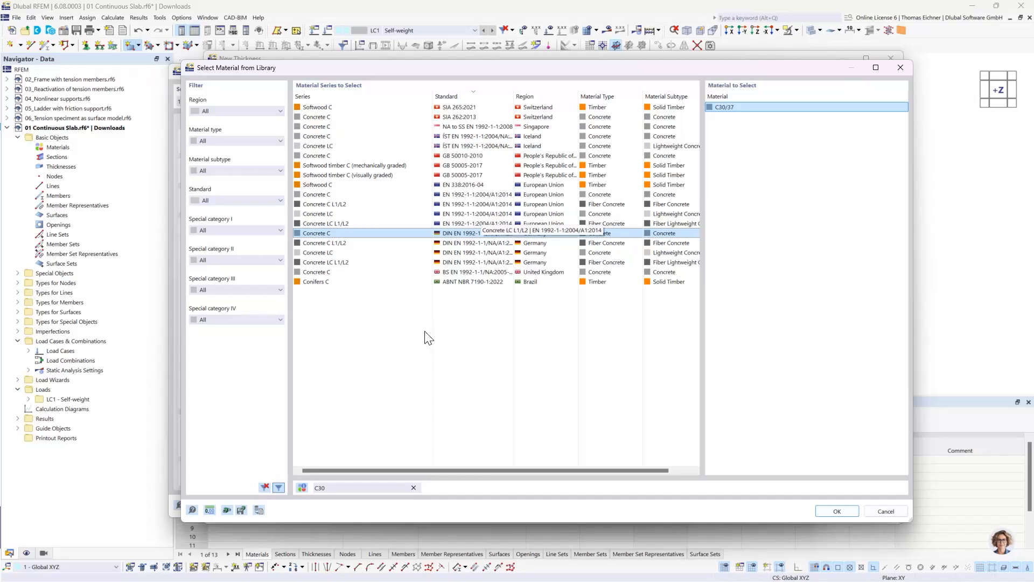
{"action": "left_click", "coordinate": [446, 252]}
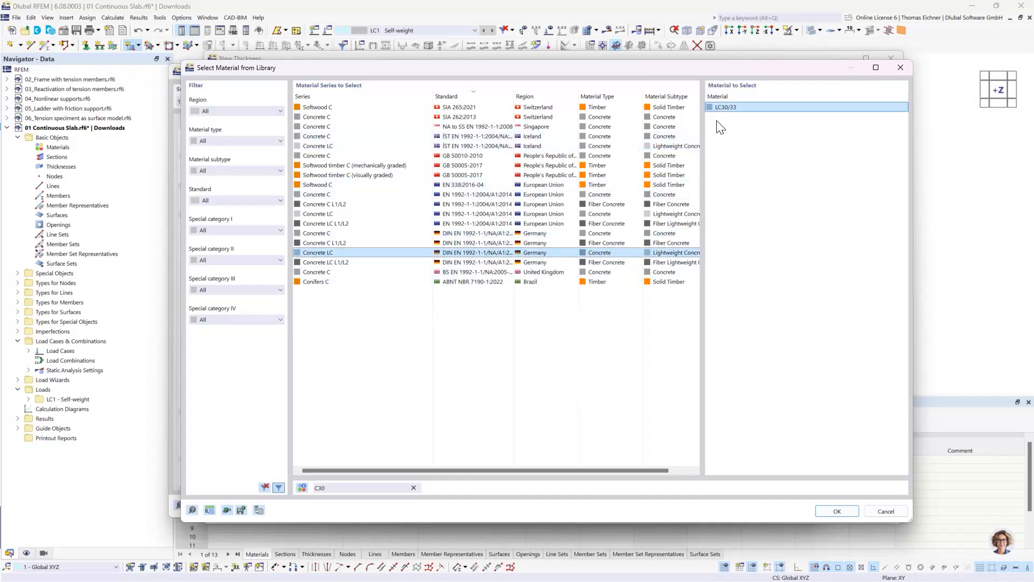
{"action": "left_click", "coordinate": [460, 236]}
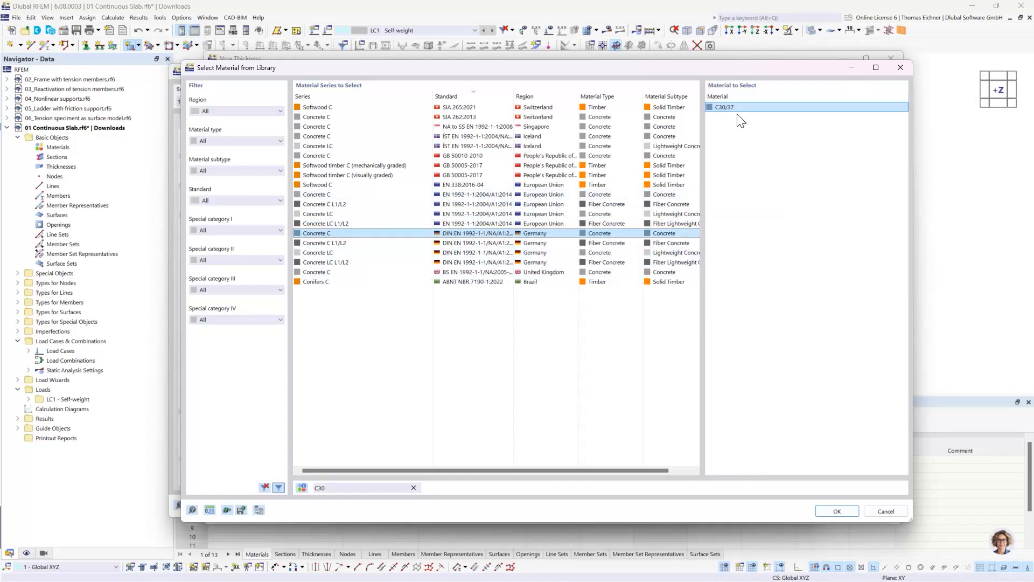
{"action": "left_click", "coordinate": [838, 513]}
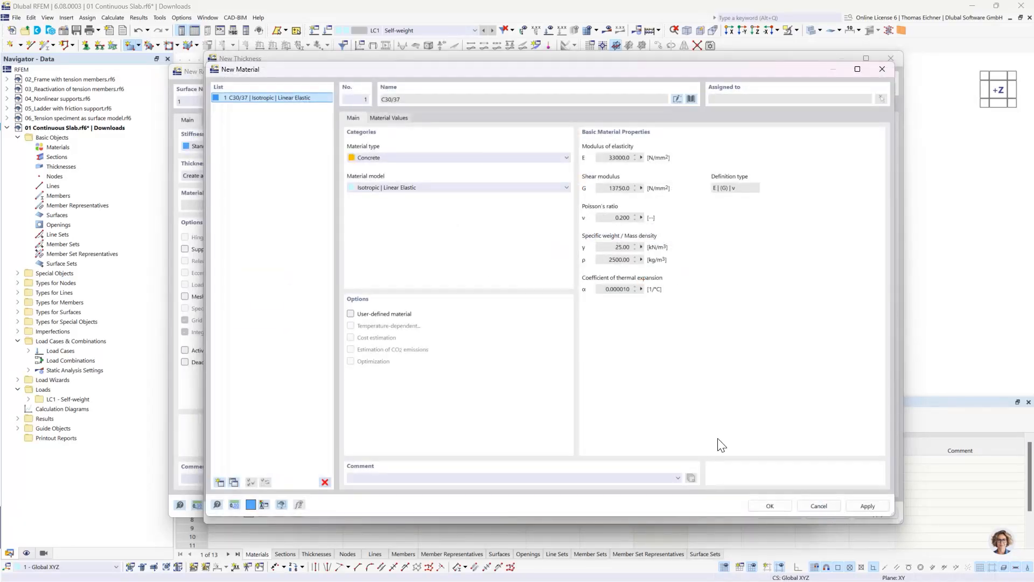
{"action": "left_click", "coordinate": [771, 507]}
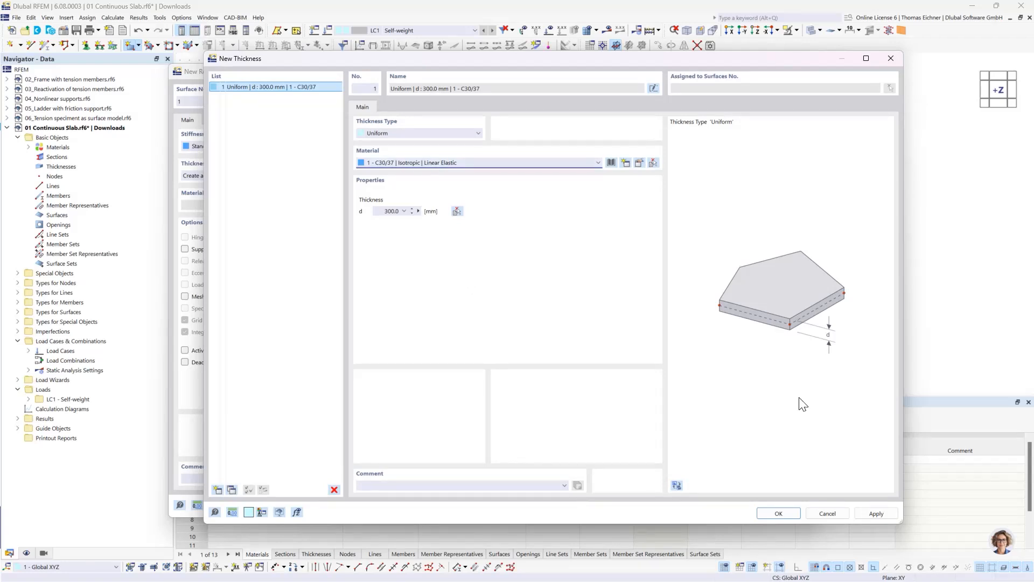
{"action": "left_click", "coordinate": [778, 512]}
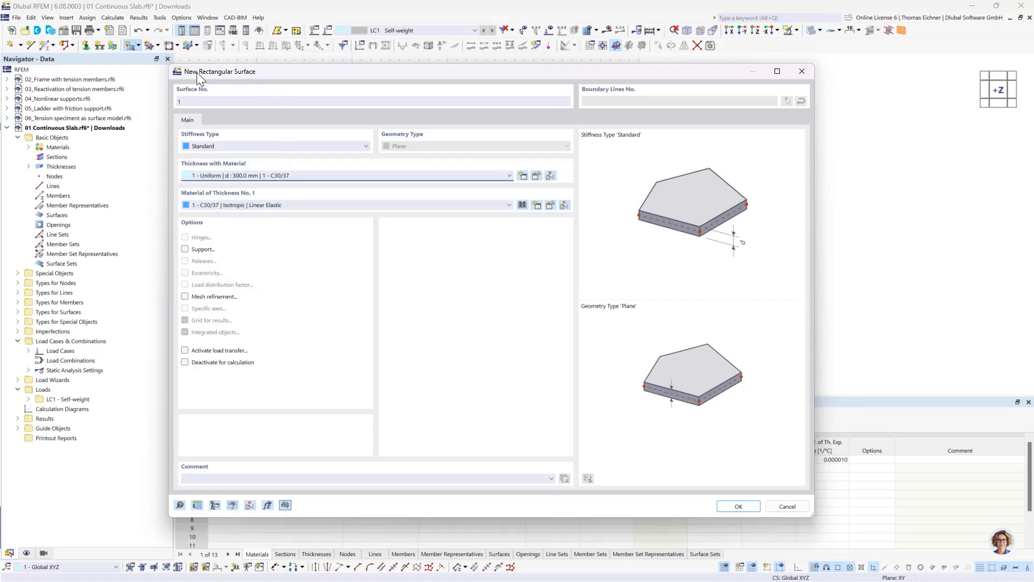
Step: Confirm the surface parameters and draw the rectangular slab from the origin to X 10000 mm, Y 5000 mm
{"action": "left_click_drag", "start_coordinate": [196, 72], "coordinate": [235, 76]}
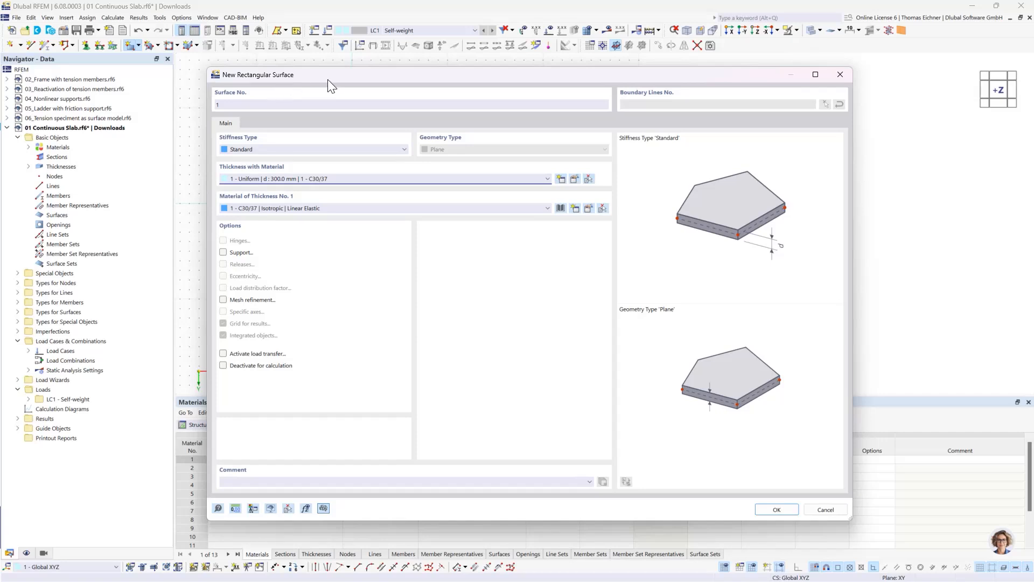
{"action": "left_click_drag", "start_coordinate": [327, 79], "coordinate": [224, 55]}
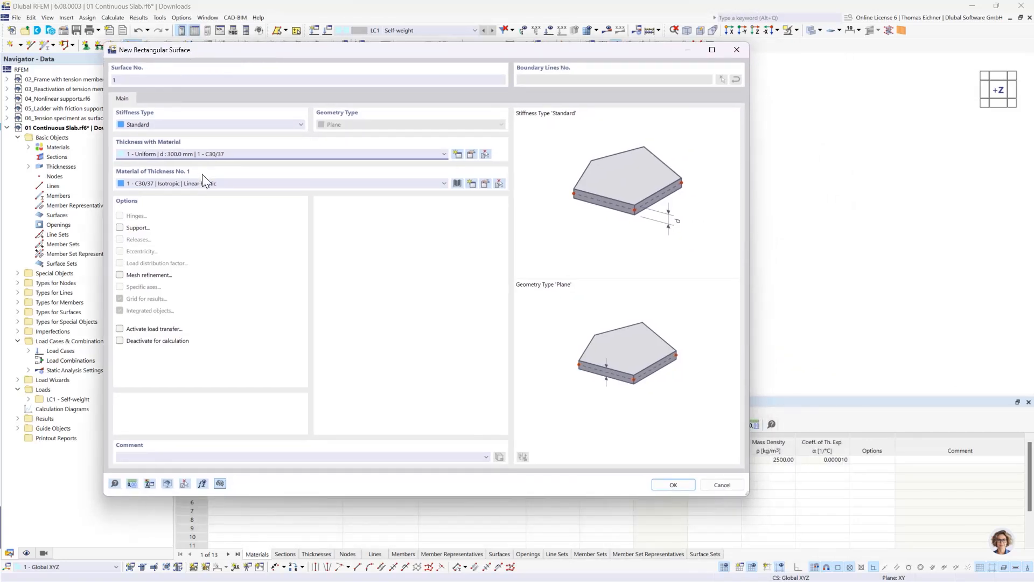
{"action": "left_click", "coordinate": [673, 485]}
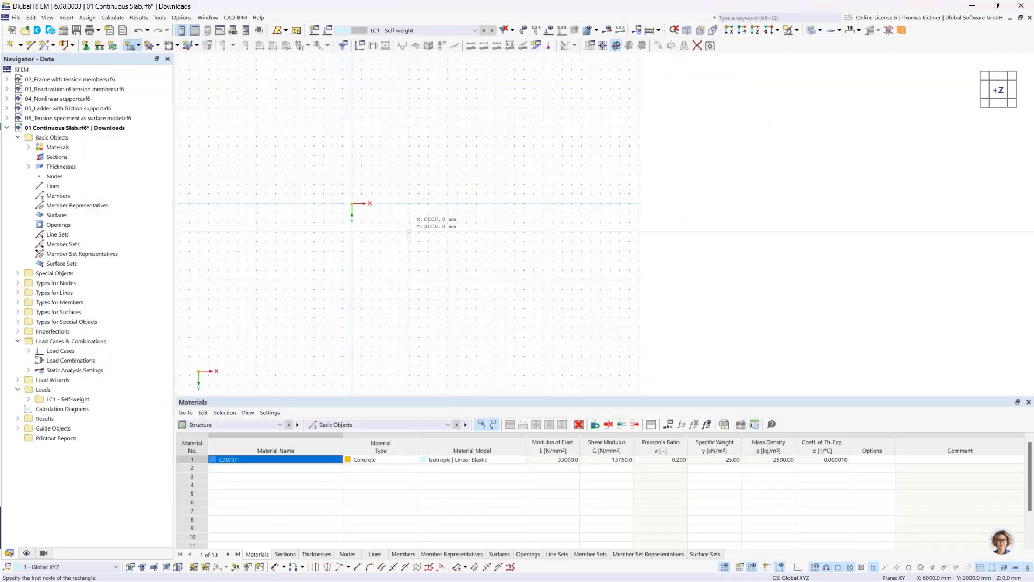
{"action": "left_click", "coordinate": [353, 203]}
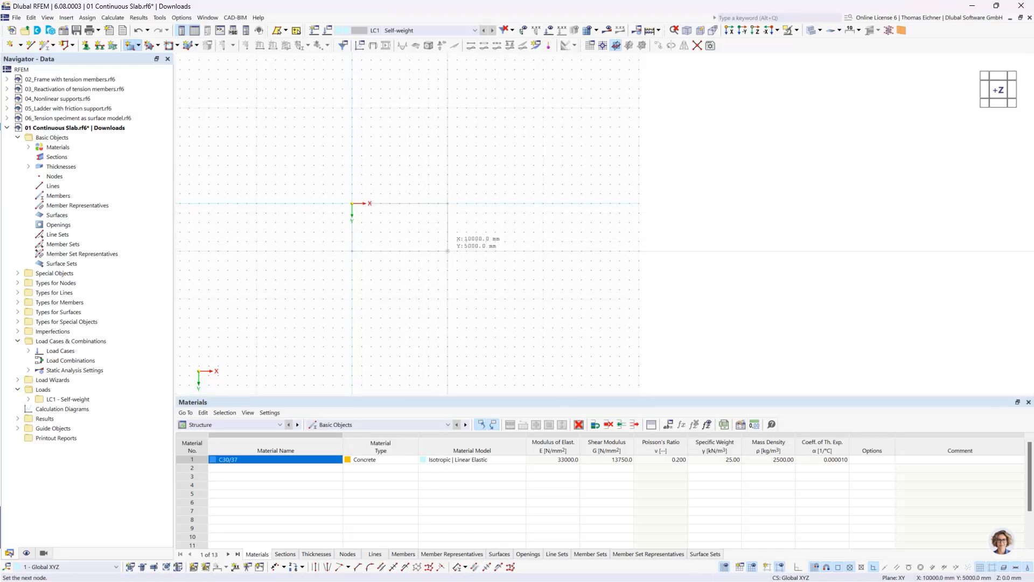
{"action": "left_click", "coordinate": [447, 250]}
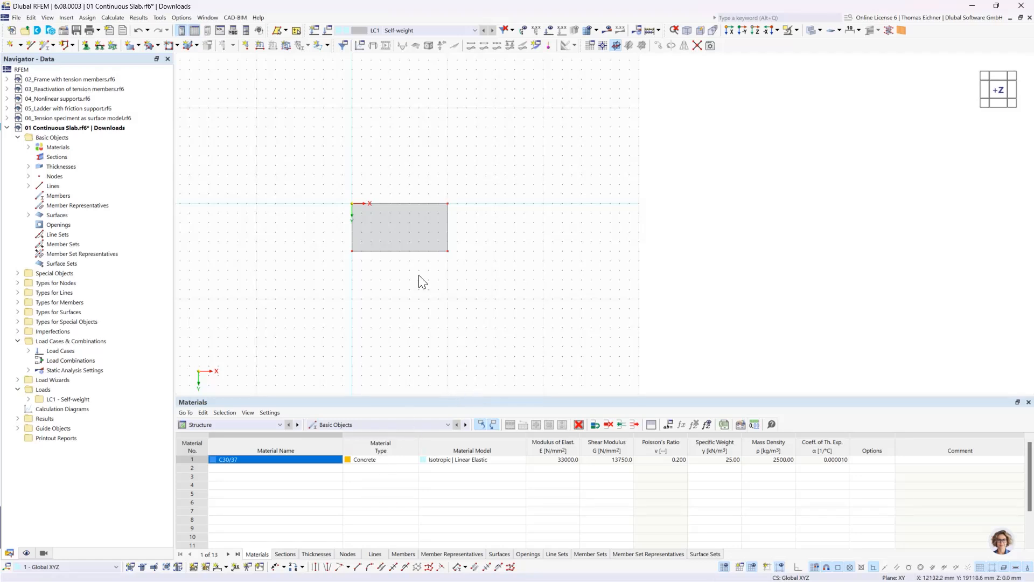
Step: Switch the model display to wireframe so the slab is drawn only by its outlines
{"action": "scroll", "coordinate": [423, 282], "scroll_direction": "up", "scroll_amount": 3}
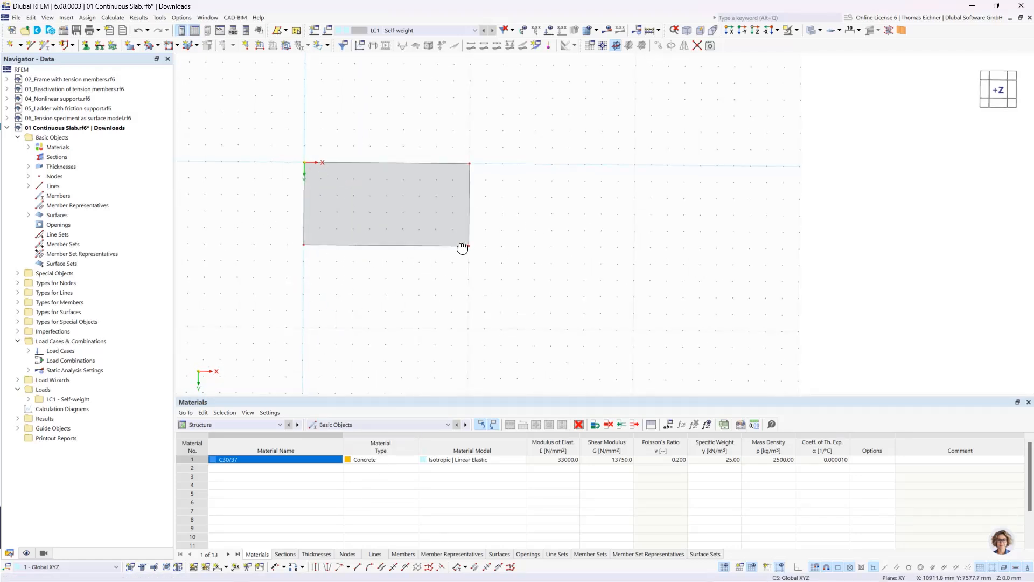
{"action": "middle_click_drag", "start_coordinate": [461, 248], "coordinate": [474, 204], "text": "ctrl"}
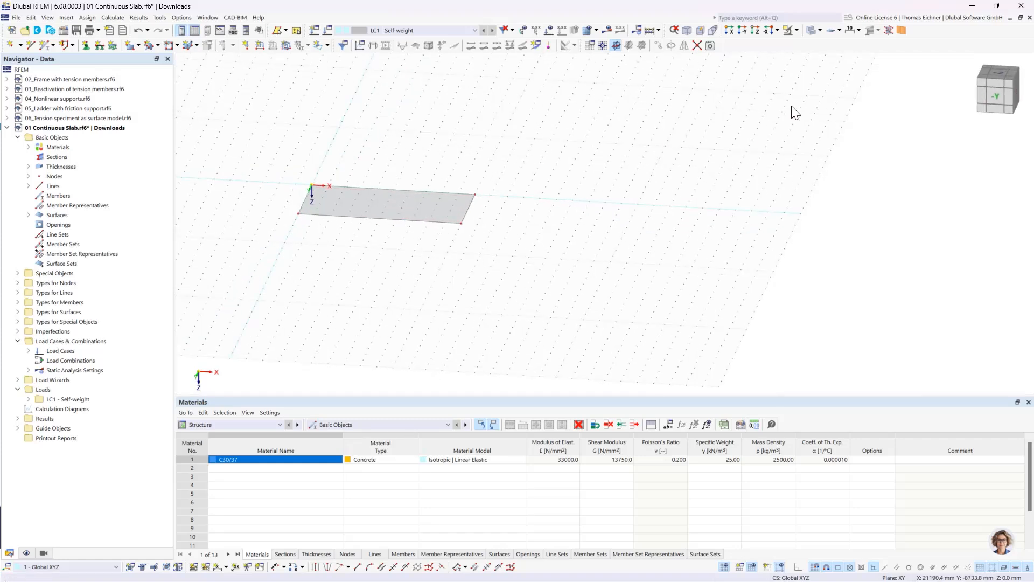
{"action": "left_click", "coordinate": [809, 32]}
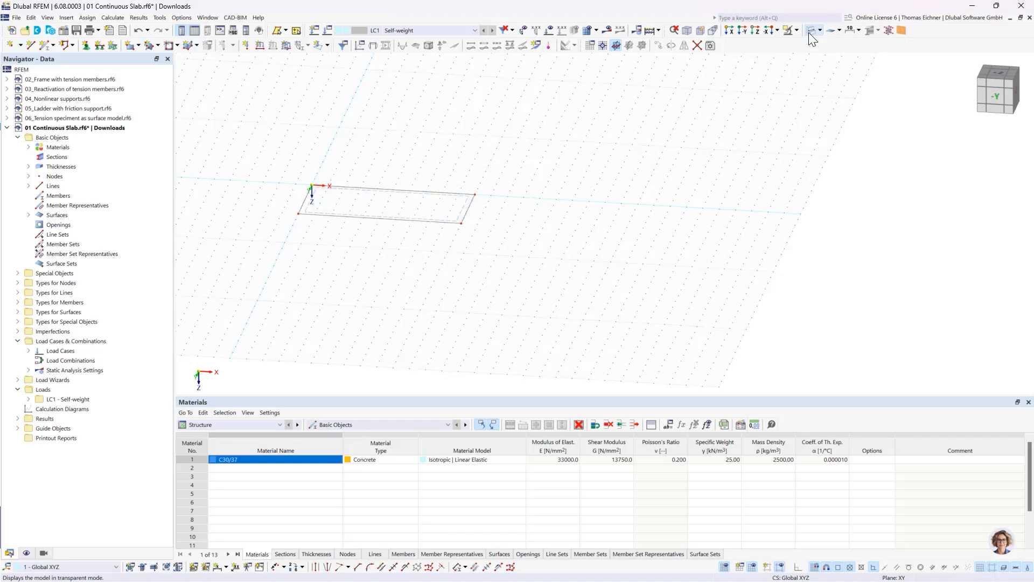
{"action": "scroll", "coordinate": [519, 195], "scroll_direction": "up", "scroll_amount": 2}
{"action": "middle_click_drag", "start_coordinate": [343, 165], "coordinate": [475, 164]}
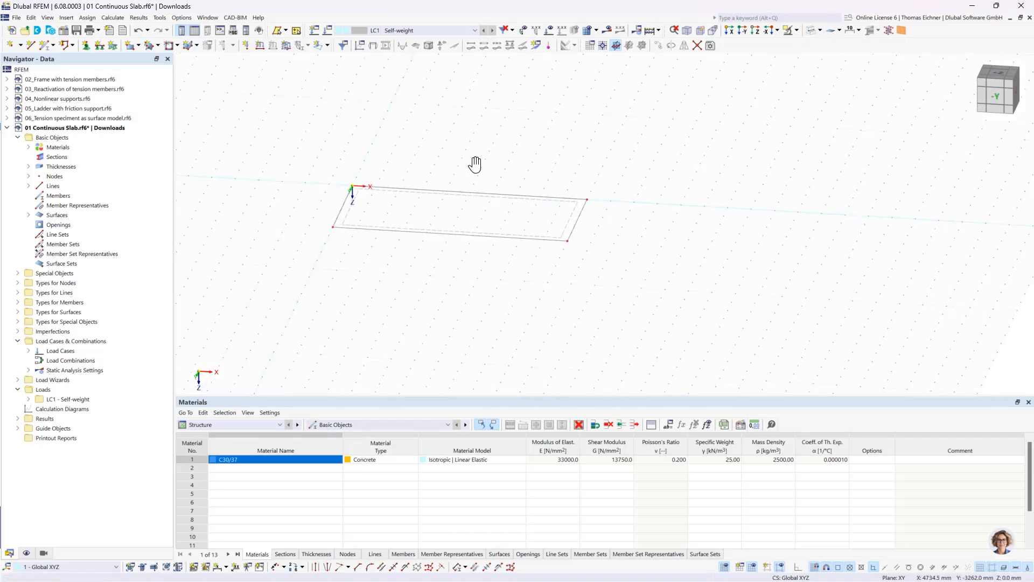
{"action": "scroll", "coordinate": [476, 164], "scroll_direction": "up", "scroll_amount": 2}
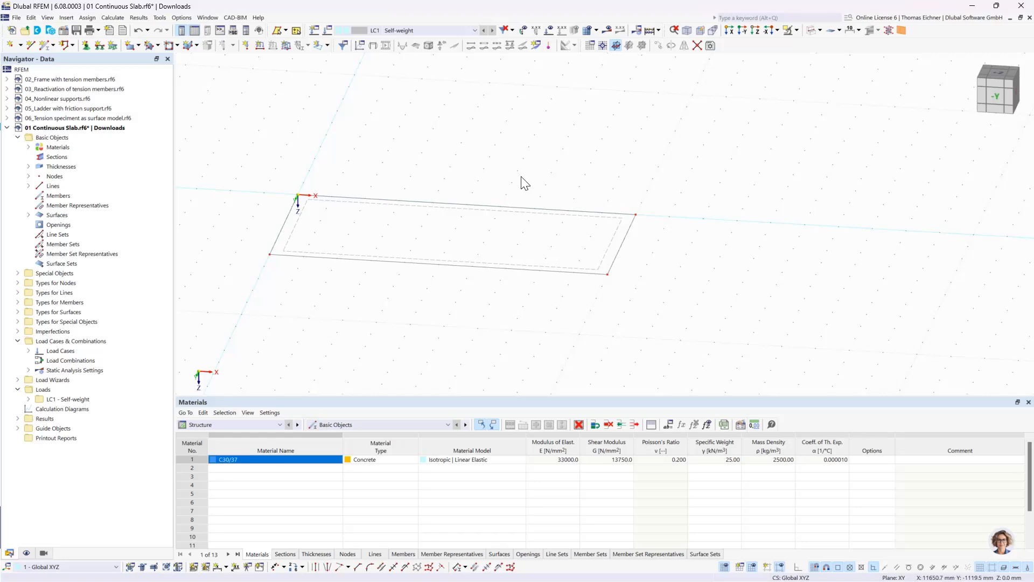
Step: Examine the slab surface's thickness, material and analytical properties in its edit dialog without changing them
{"action": "scroll", "coordinate": [612, 243], "scroll_direction": "up", "scroll_amount": 2}
{"action": "left_click", "coordinate": [612, 246]}
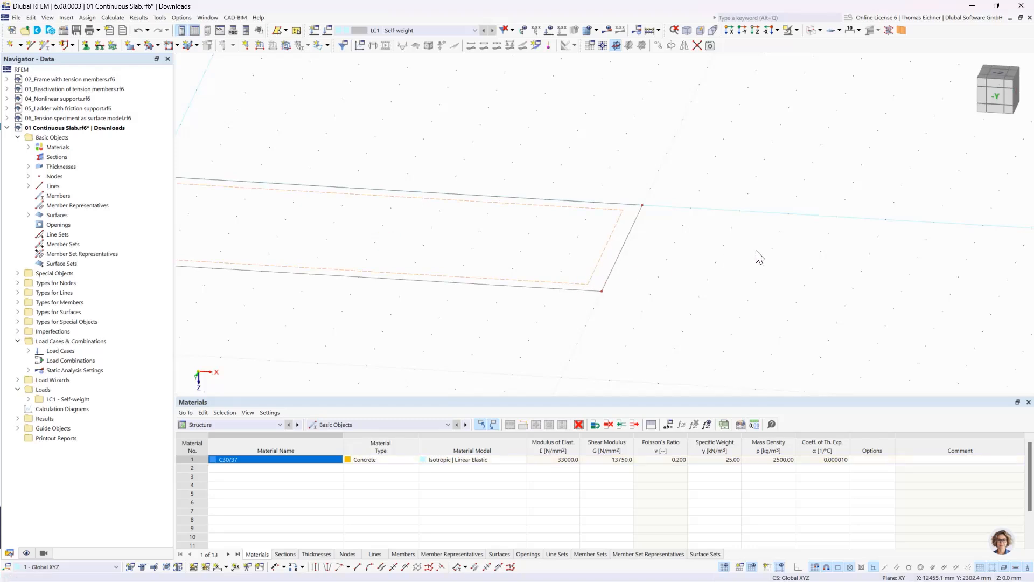
{"action": "double_click", "coordinate": [592, 277]}
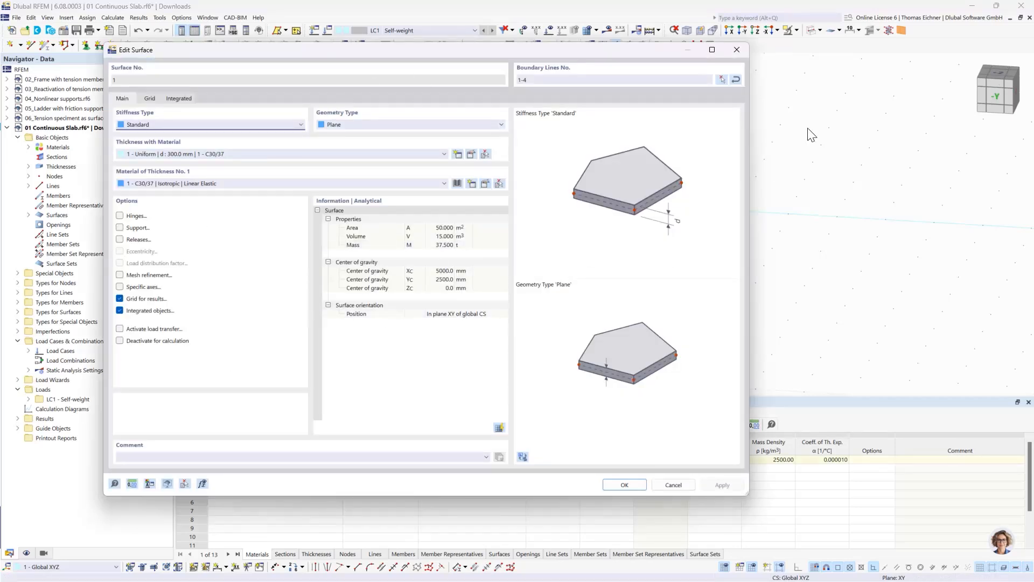
{"action": "left_click", "coordinate": [738, 49]}
{"action": "scroll", "coordinate": [550, 221], "scroll_direction": "down", "scroll_amount": 3}
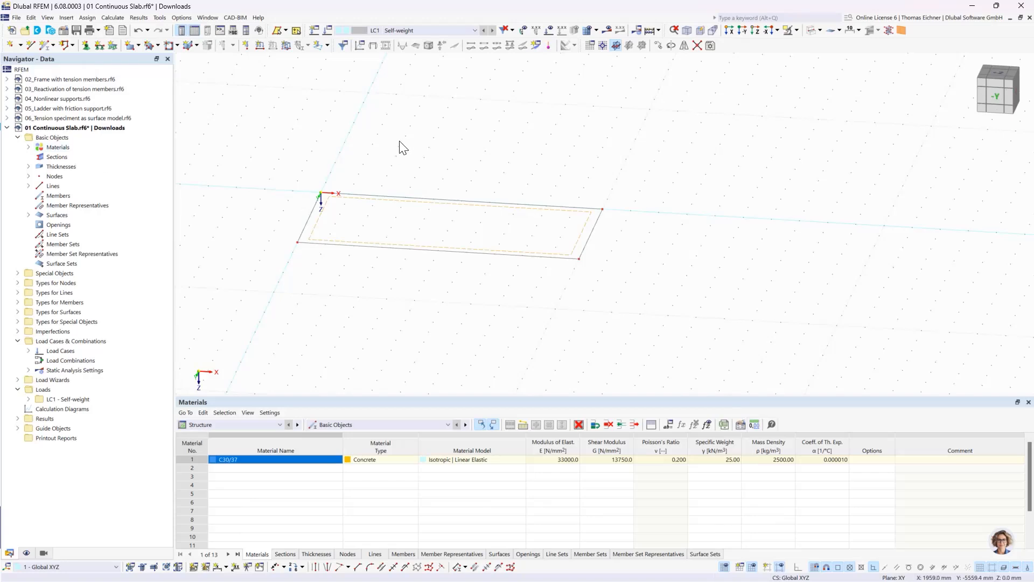
Step: Examine the material, thickness and surface entries listed for the slab in the model data
{"action": "left_click", "coordinate": [28, 147]}
{"action": "left_click", "coordinate": [58, 156]}
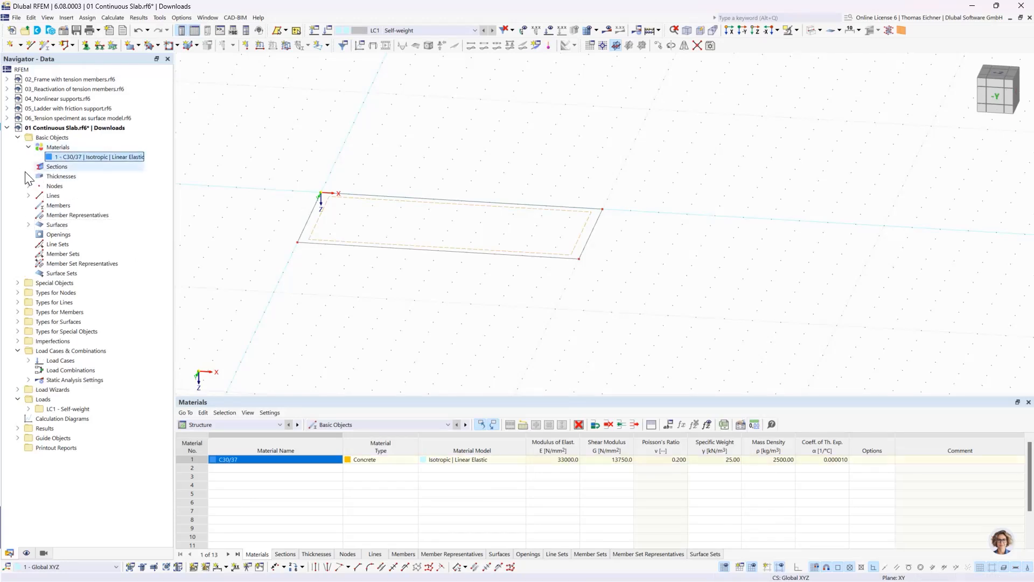
{"action": "left_click", "coordinate": [29, 176]}
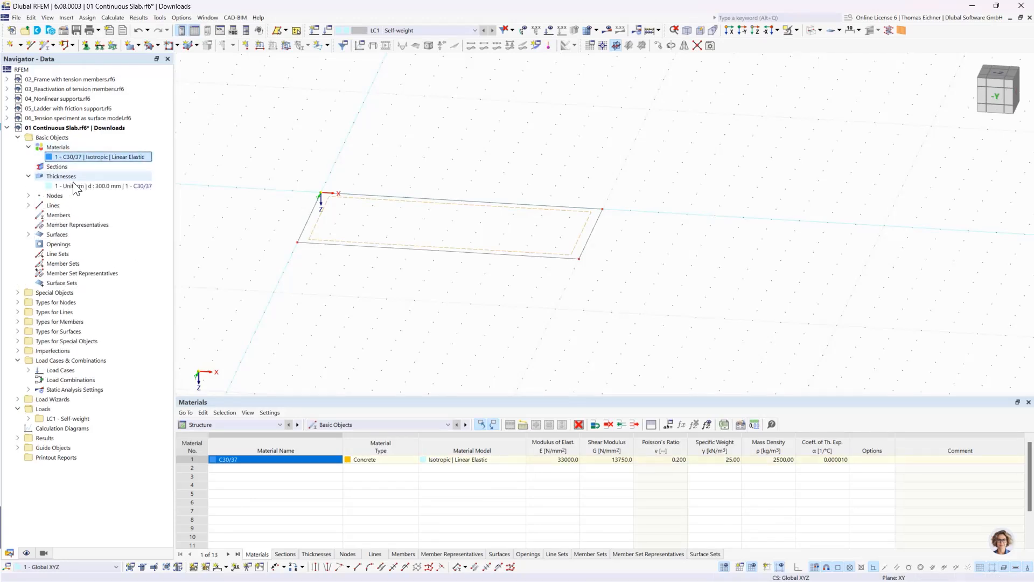
{"action": "left_click", "coordinate": [29, 235]}
{"action": "left_click", "coordinate": [109, 244]}
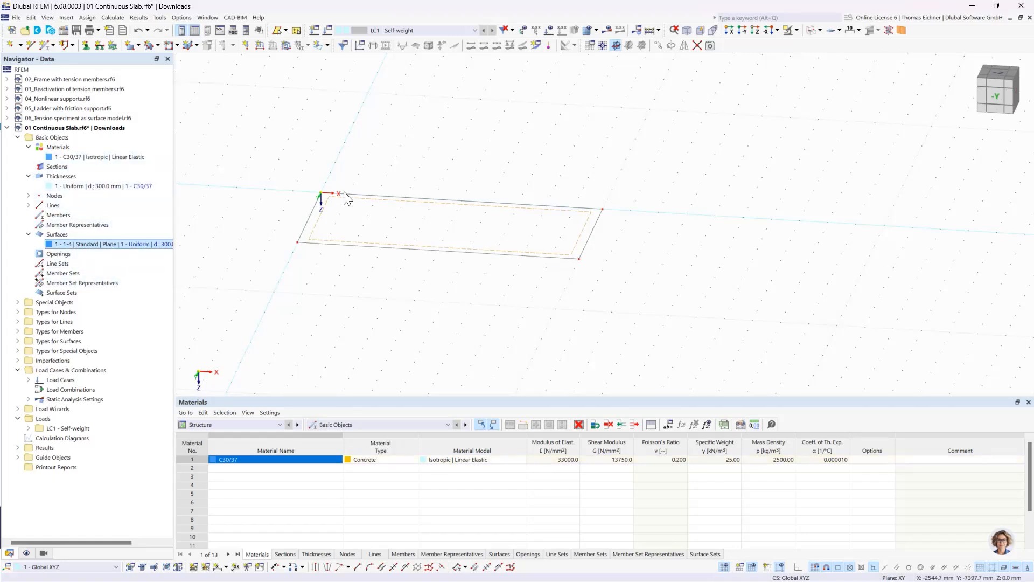
{"action": "middle_click_drag", "start_coordinate": [526, 121], "coordinate": [494, 120]}
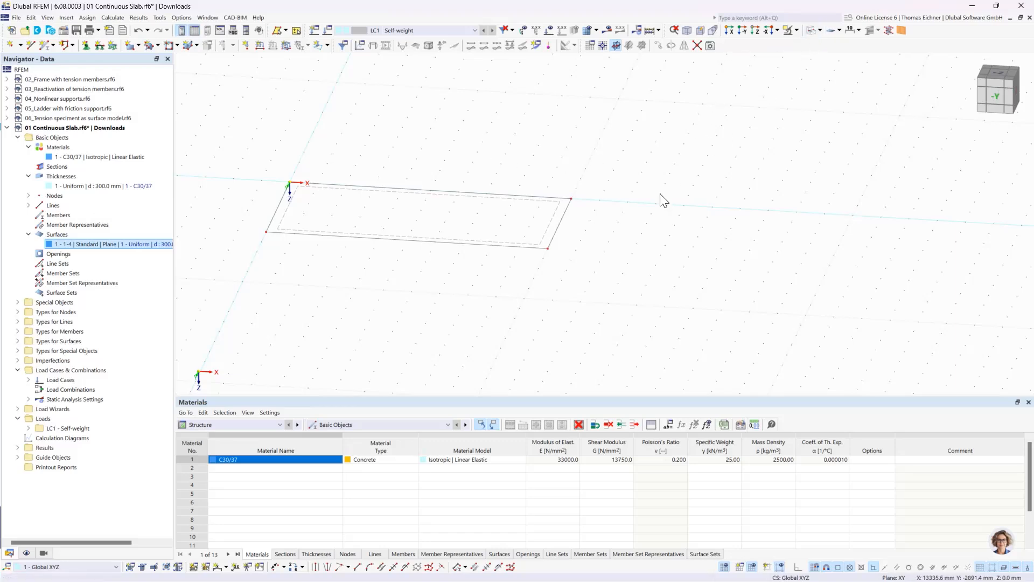
Step: Hide the model's lines and compare the slab in solid and wireframe display
{"action": "left_click", "coordinate": [811, 32]}
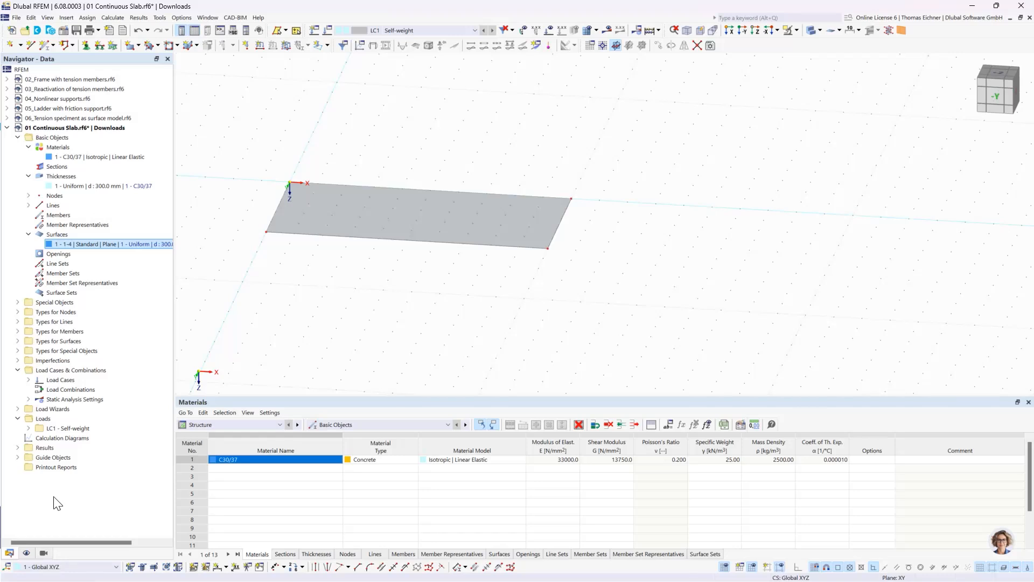
{"action": "left_click", "coordinate": [26, 553]}
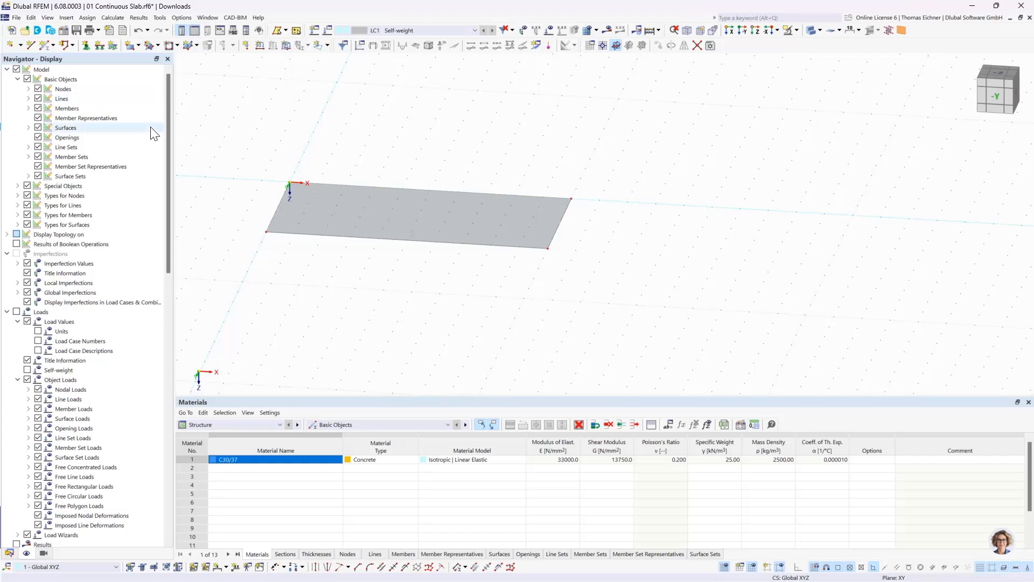
{"action": "left_click", "coordinate": [38, 98]}
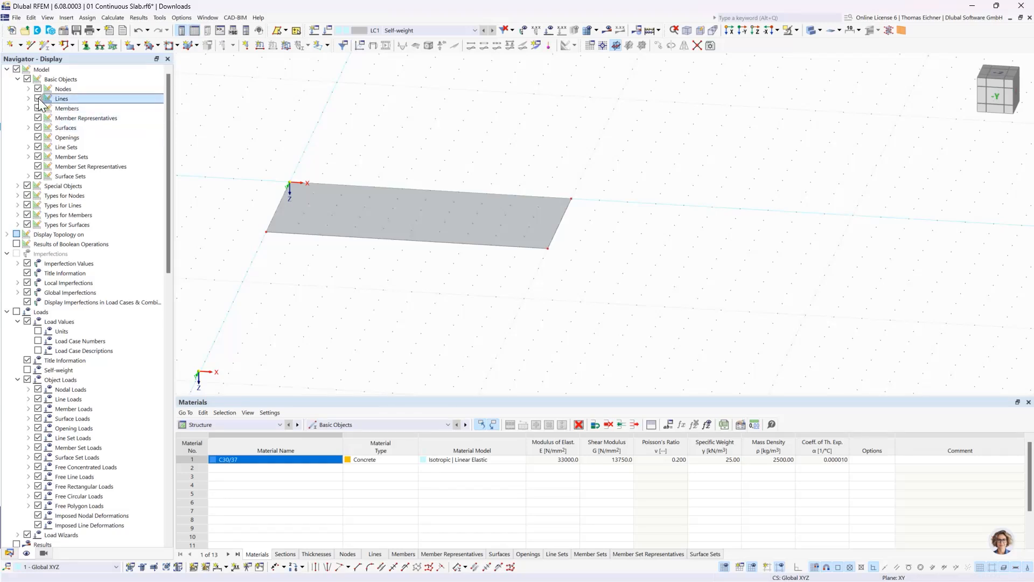
{"action": "scroll", "coordinate": [286, 228], "scroll_direction": "up", "scroll_amount": 1}
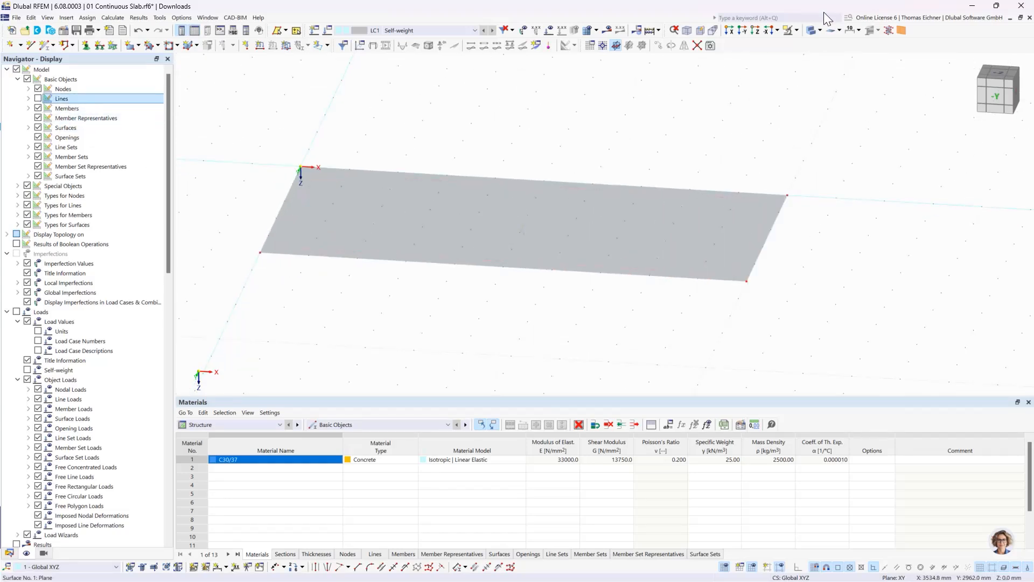
{"action": "left_click", "coordinate": [806, 33]}
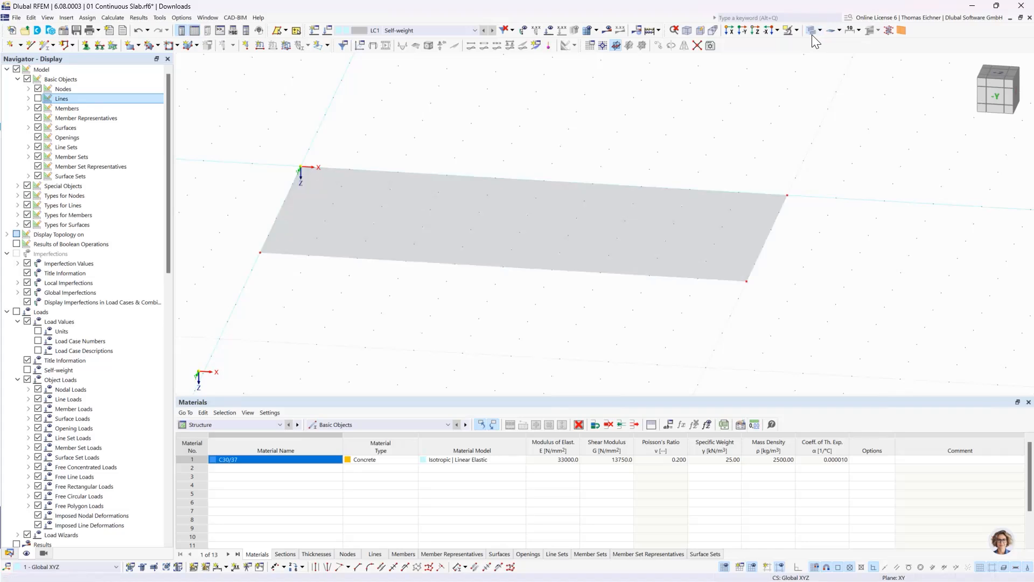
{"action": "left_click", "coordinate": [813, 34]}
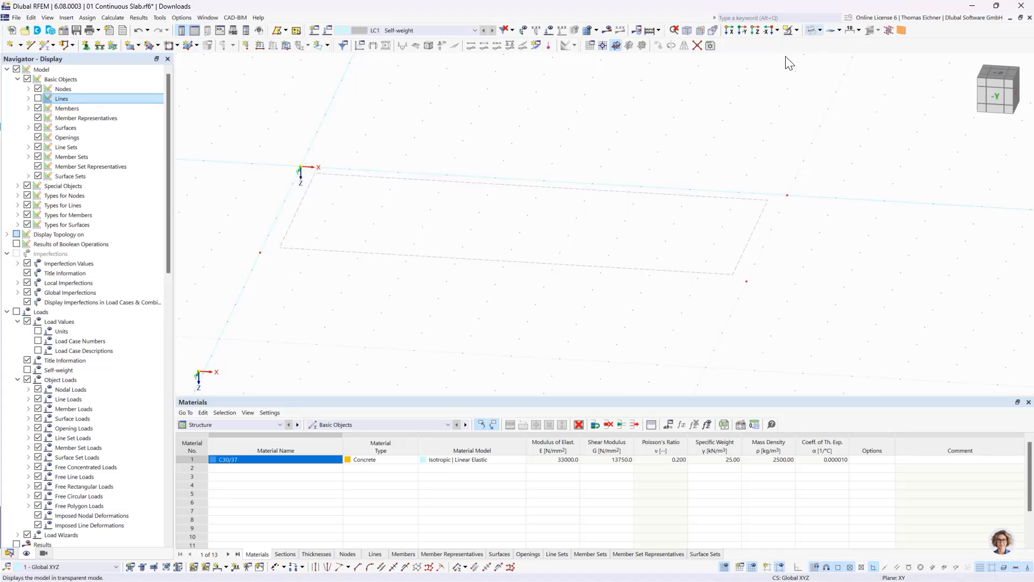
Step: Toggle the visibility of lines in the wireframe model, leaving the slab's boundary lines shown
{"action": "left_click", "coordinate": [38, 98]}
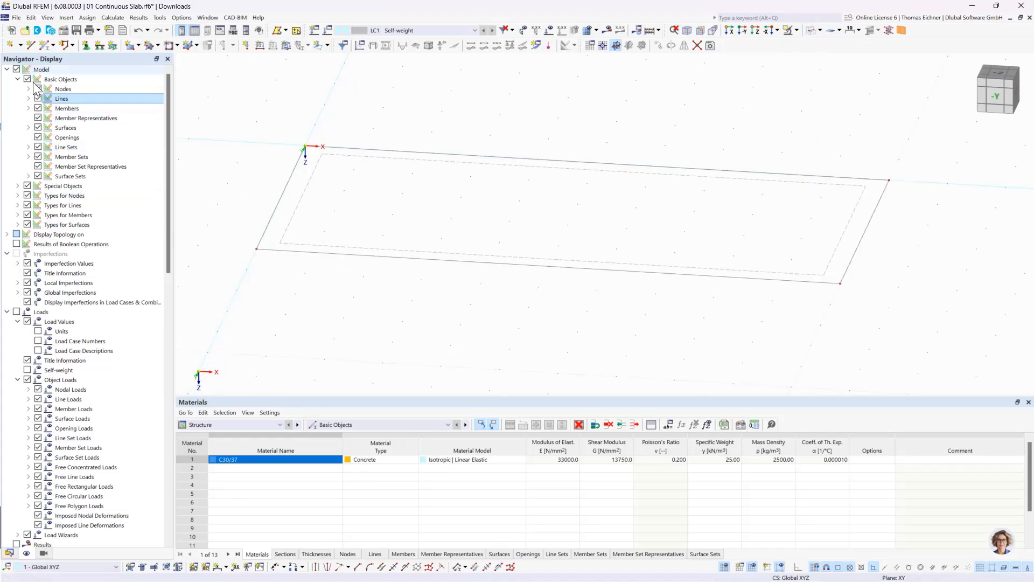
{"action": "left_click", "coordinate": [38, 98]}
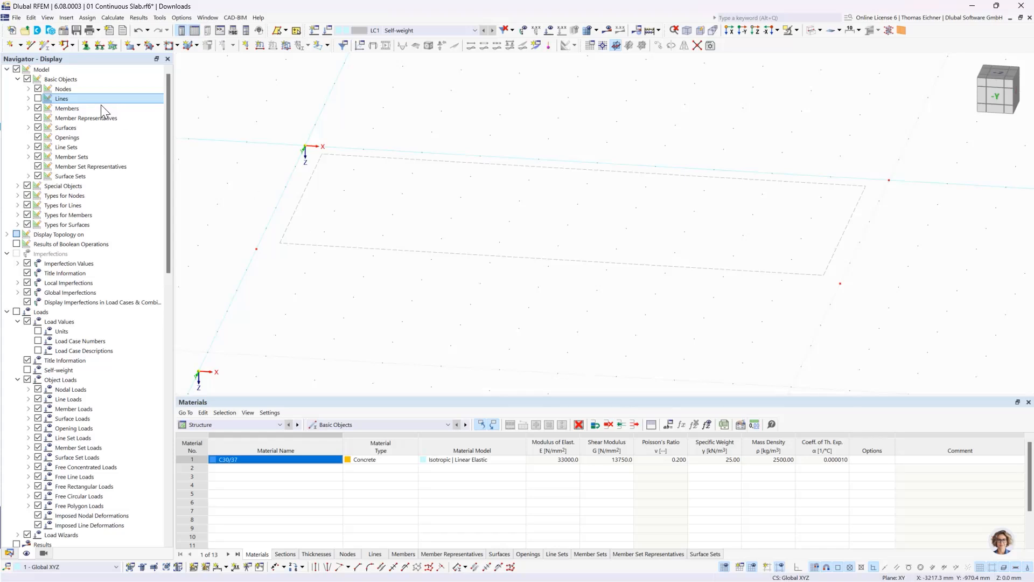
{"action": "left_click", "coordinate": [38, 98]}
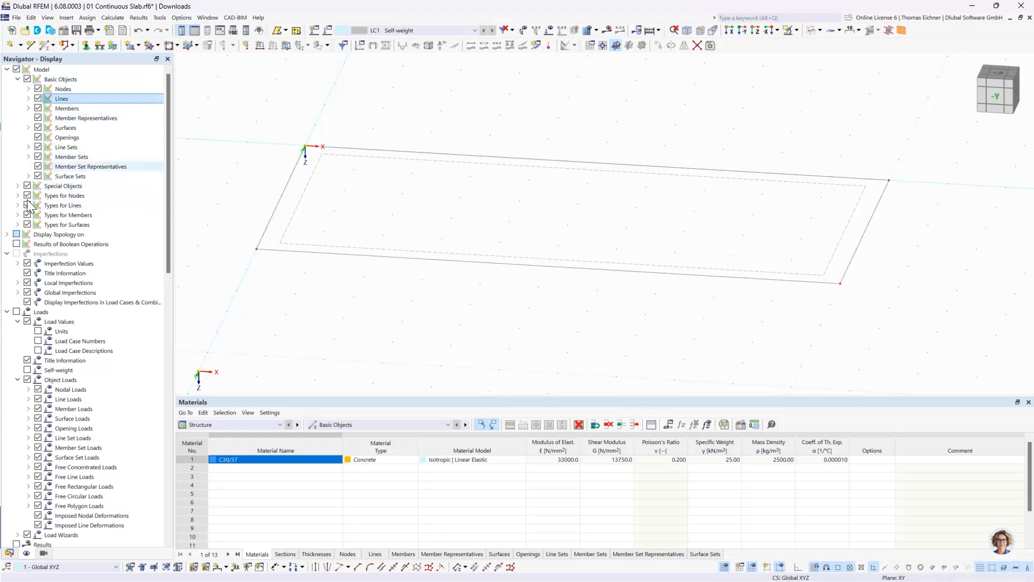
Step: Display the model as solid and set the solid rendering of surfaces to Filled incl. Thickness
{"action": "scroll", "coordinate": [169, 208], "scroll_direction": "down", "scroll_amount": 1}
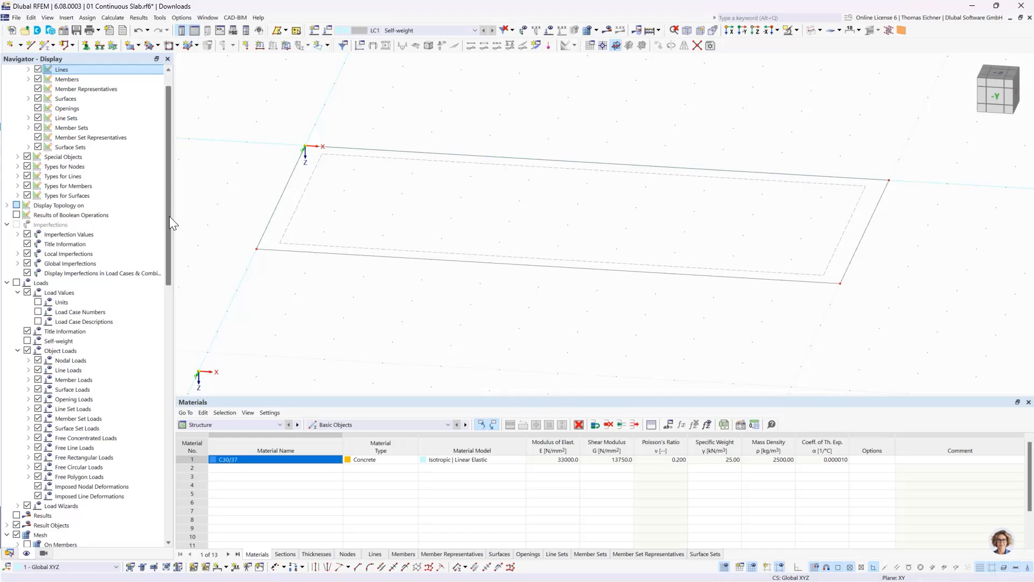
{"action": "left_click", "coordinate": [812, 30]}
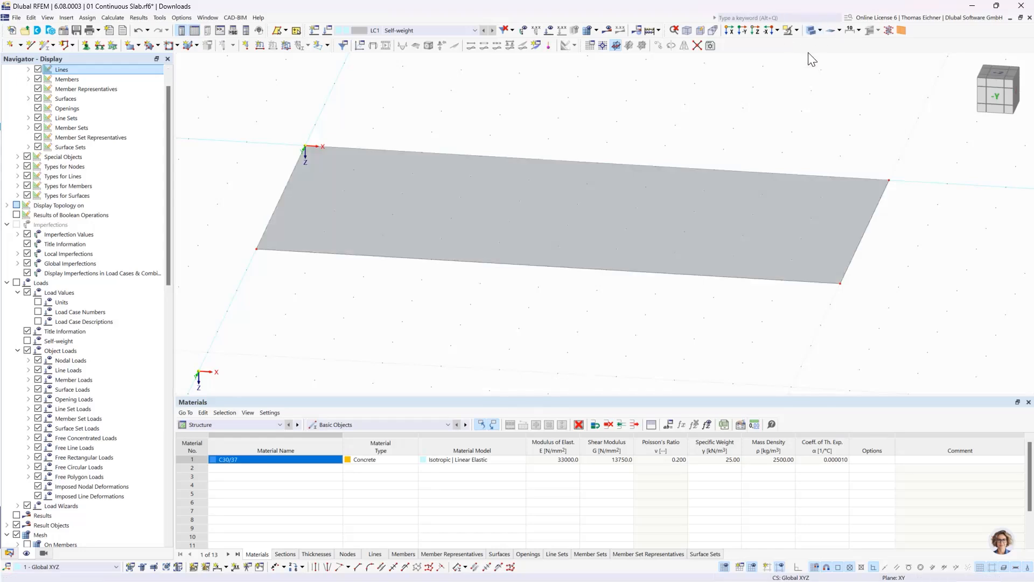
{"action": "left_click_drag", "start_coordinate": [167, 168], "coordinate": [167, 483]}
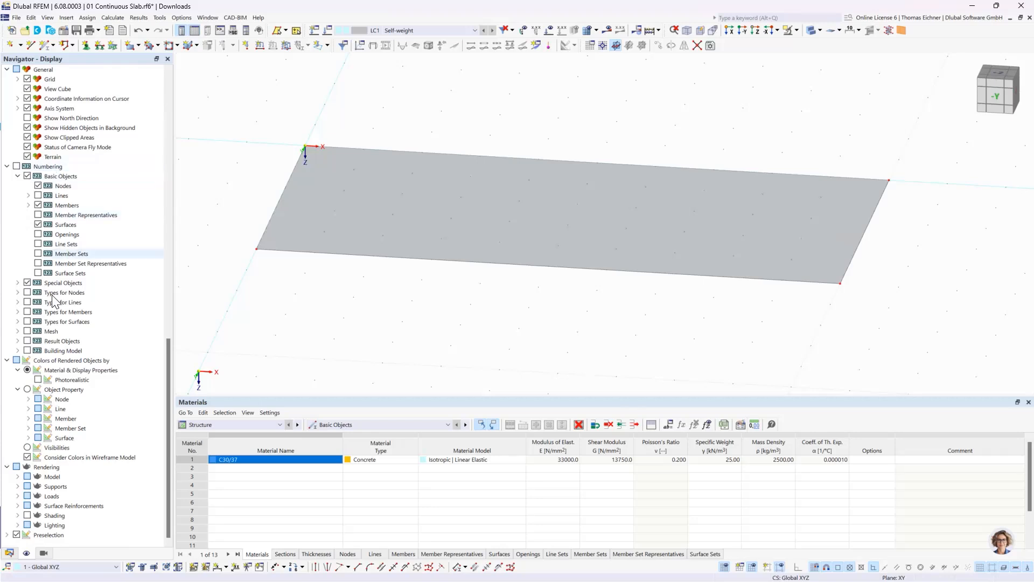
{"action": "left_click", "coordinate": [36, 466]}
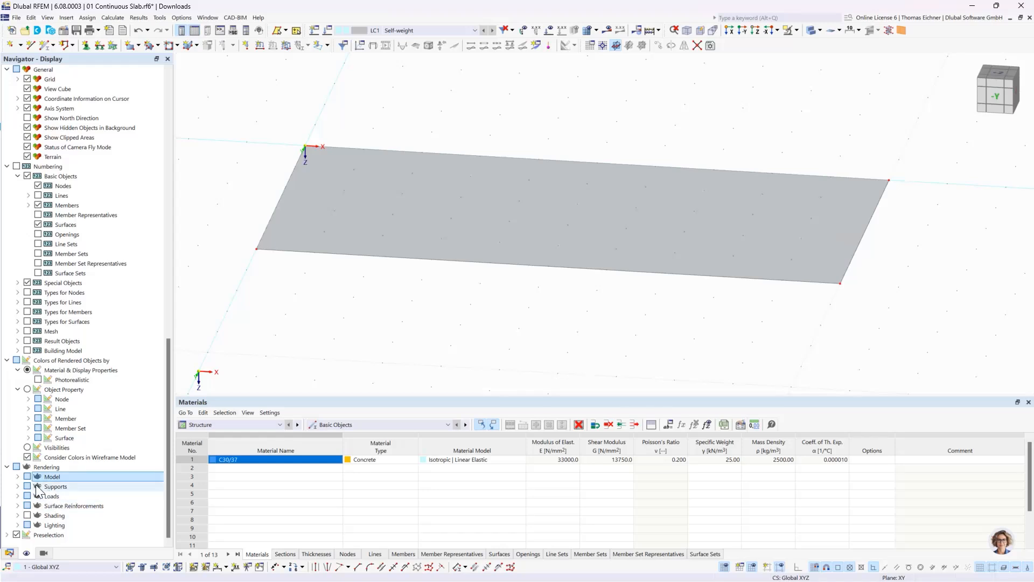
{"action": "left_click", "coordinate": [18, 476]}
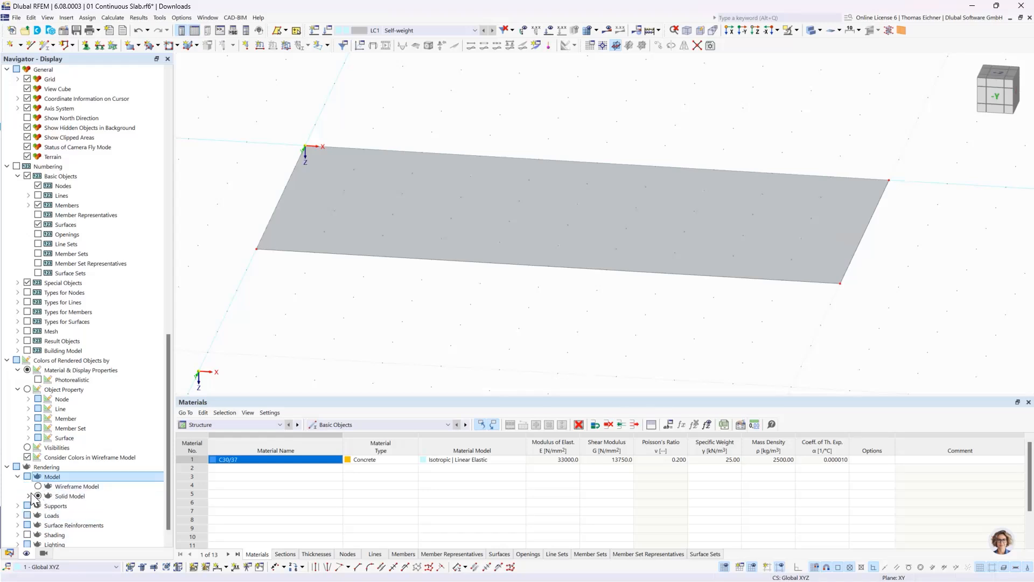
{"action": "left_click", "coordinate": [29, 495]}
{"action": "left_click", "coordinate": [72, 497]}
{"action": "scroll", "coordinate": [75, 505], "scroll_direction": "down", "scroll_amount": 1}
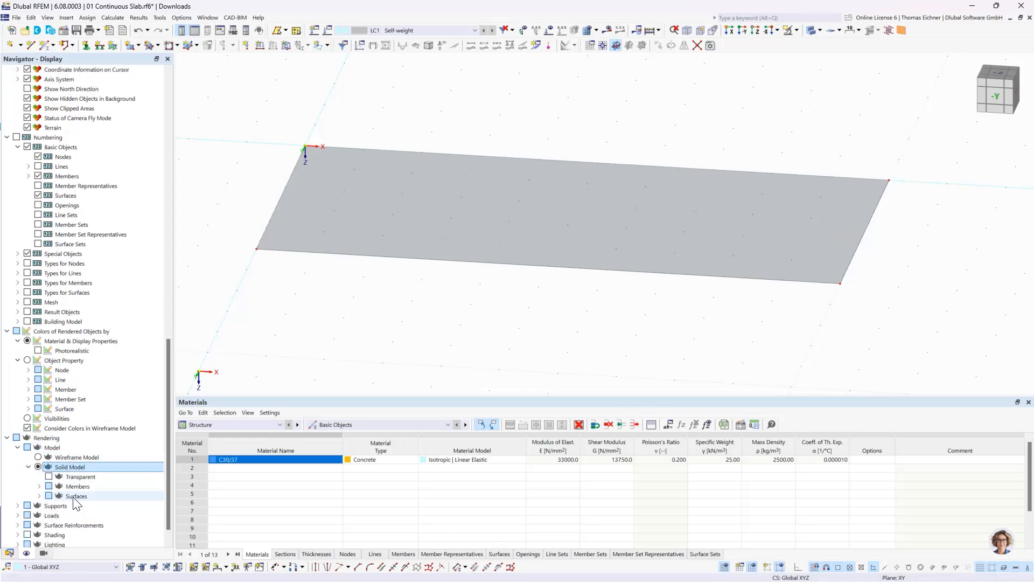
{"action": "left_click", "coordinate": [40, 497]}
{"action": "scroll", "coordinate": [62, 472], "scroll_direction": "down", "scroll_amount": 2}
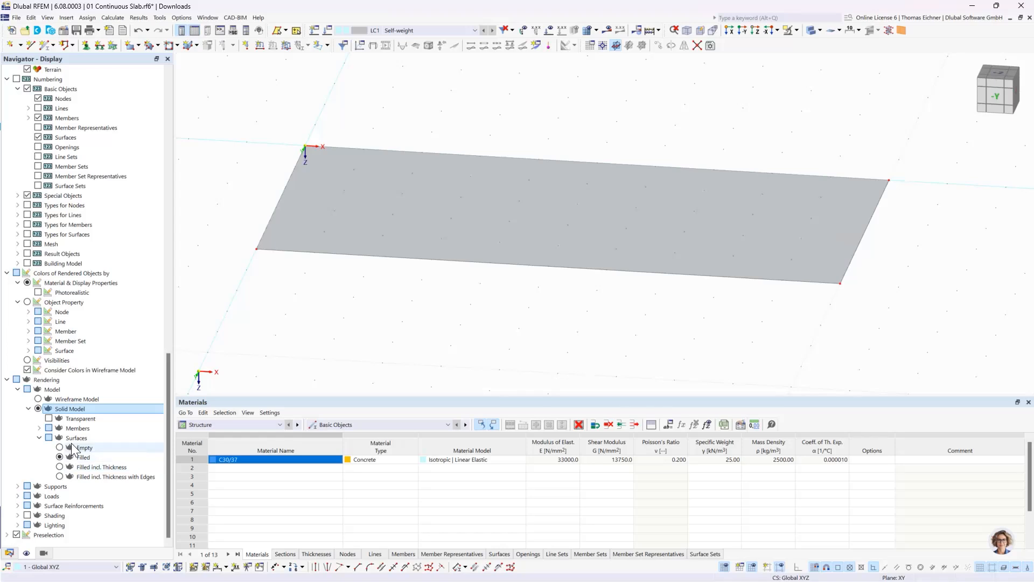
{"action": "left_click", "coordinate": [75, 439]}
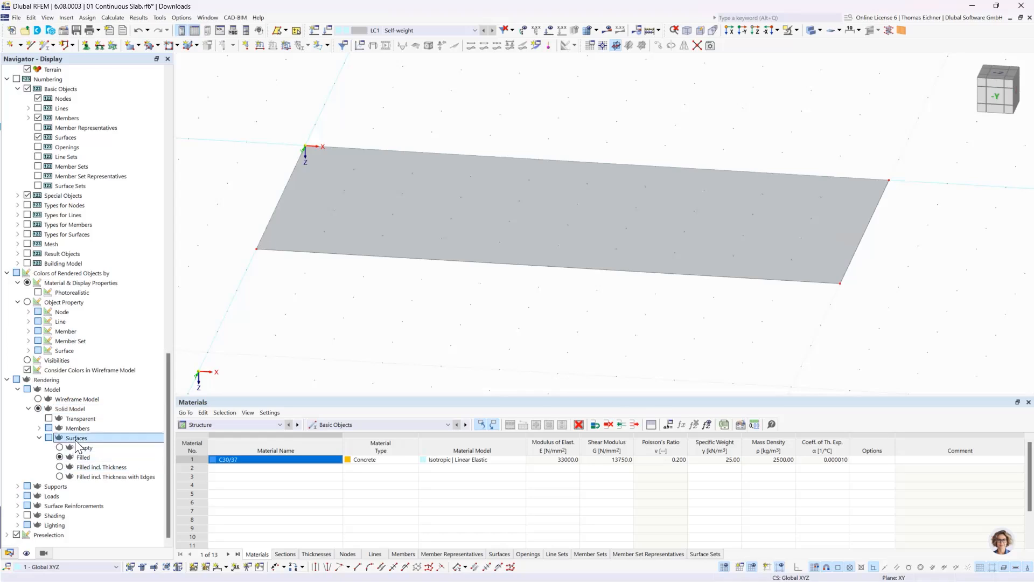
{"action": "left_click", "coordinate": [60, 467]}
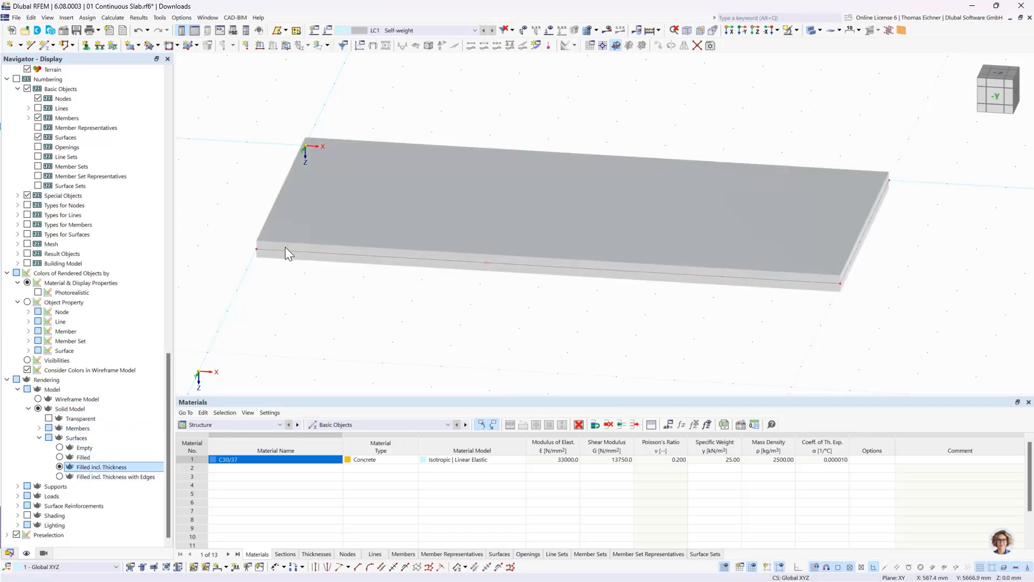
Step: Set the solid rendering of surfaces back to Filled and return to the model data
{"action": "left_click", "coordinate": [89, 476]}
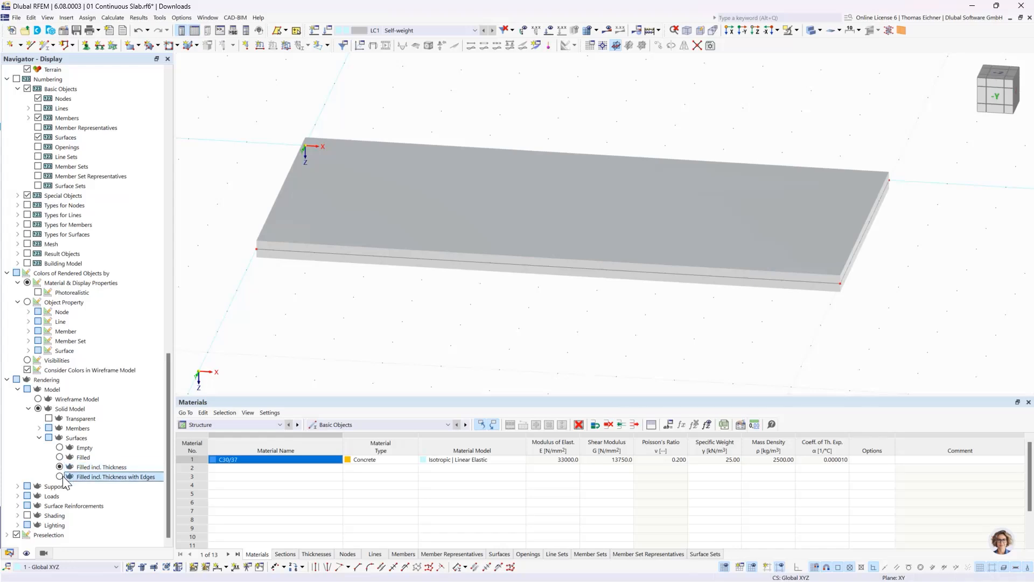
{"action": "left_click", "coordinate": [85, 467]}
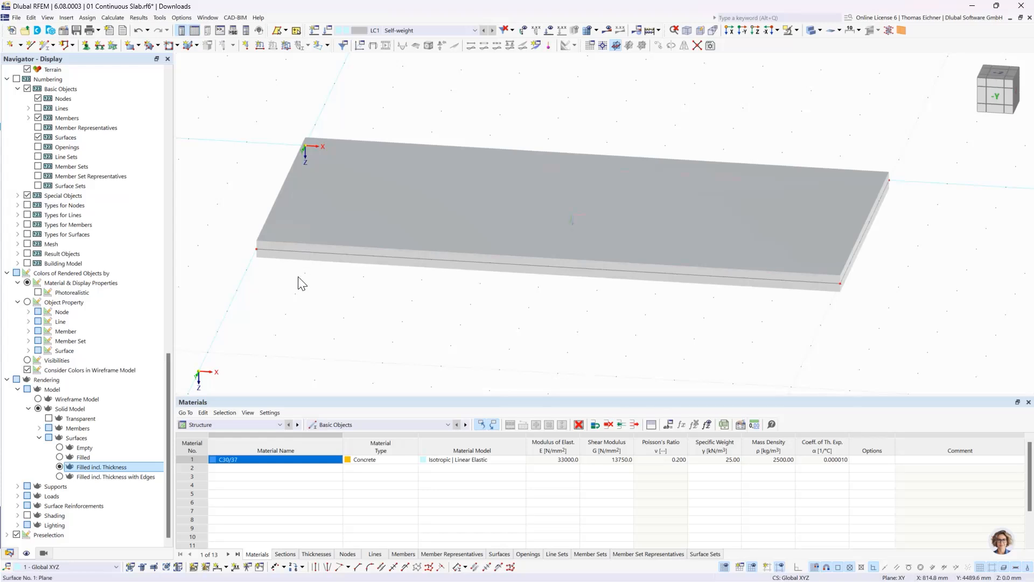
{"action": "left_click", "coordinate": [59, 457]}
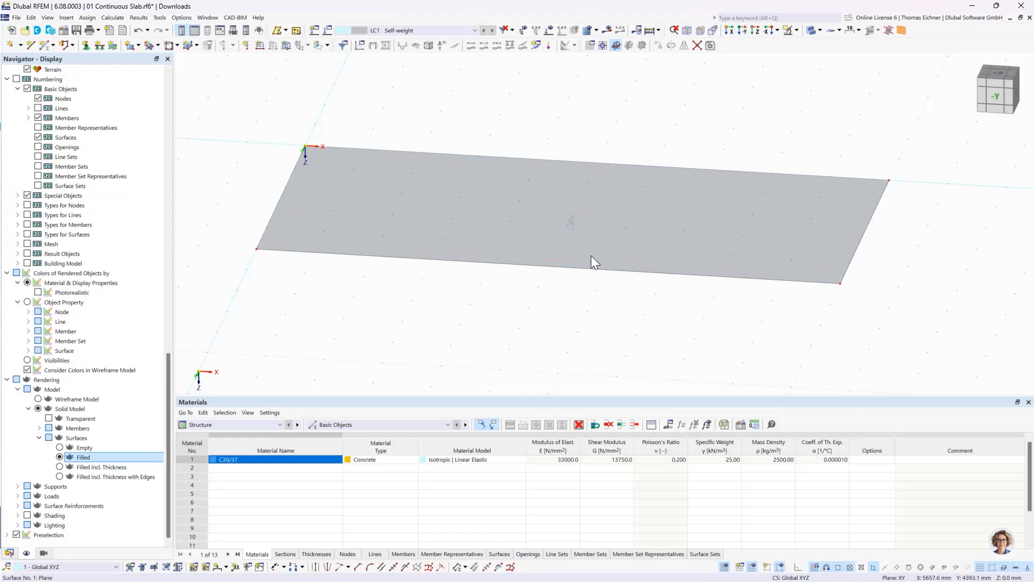
{"action": "mouse_move", "coordinate": [591, 255]}
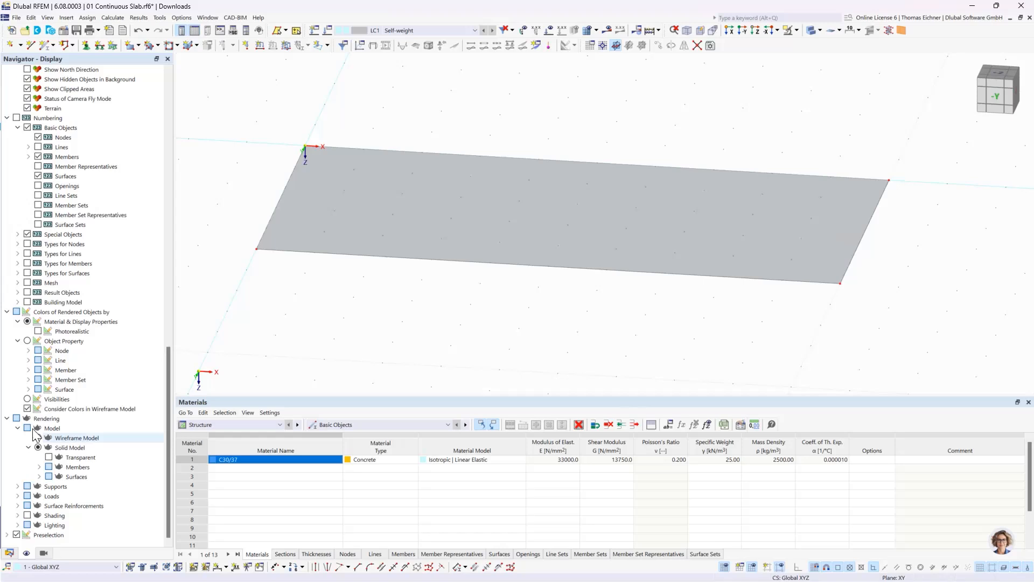
{"action": "left_click", "coordinate": [6, 418]}
{"action": "left_click", "coordinate": [9, 554]}
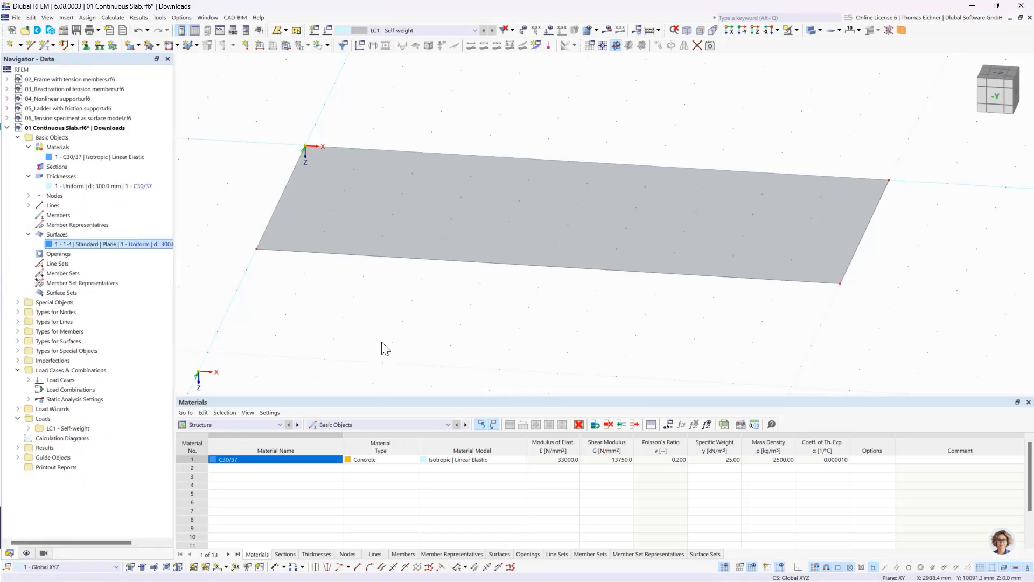
Step: Draw a single line across the slab from X 5000, Y 0 to X 5000, Y 5000 mm and switch the model to wireframe display
{"action": "scroll", "coordinate": [383, 346], "scroll_direction": "down", "scroll_amount": 4}
{"action": "middle_click_drag", "start_coordinate": [394, 372], "coordinate": [404, 376], "text": "ctrl"}
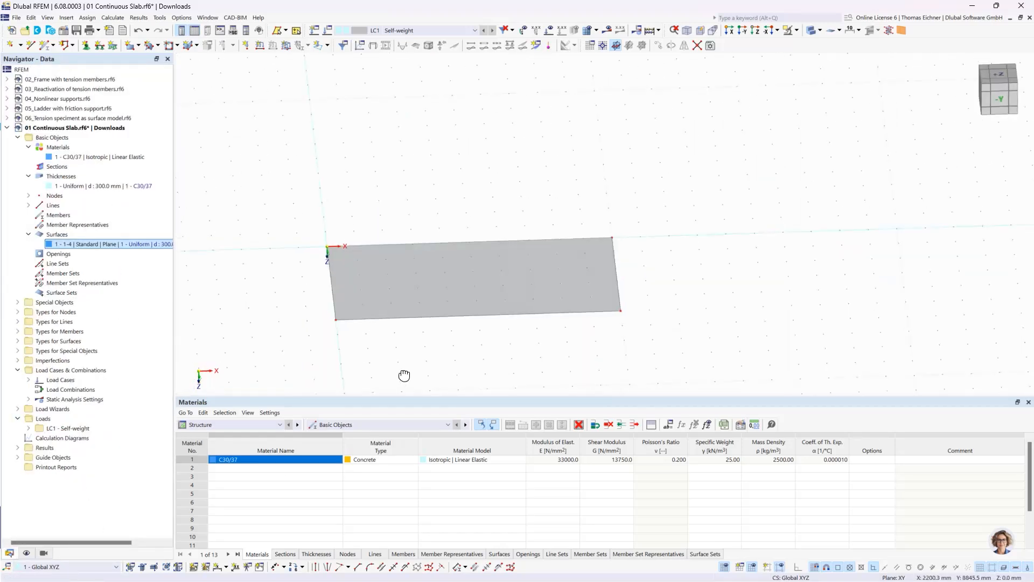
{"action": "middle_click_drag", "start_coordinate": [480, 360], "coordinate": [480, 319], "text": "ctrl"}
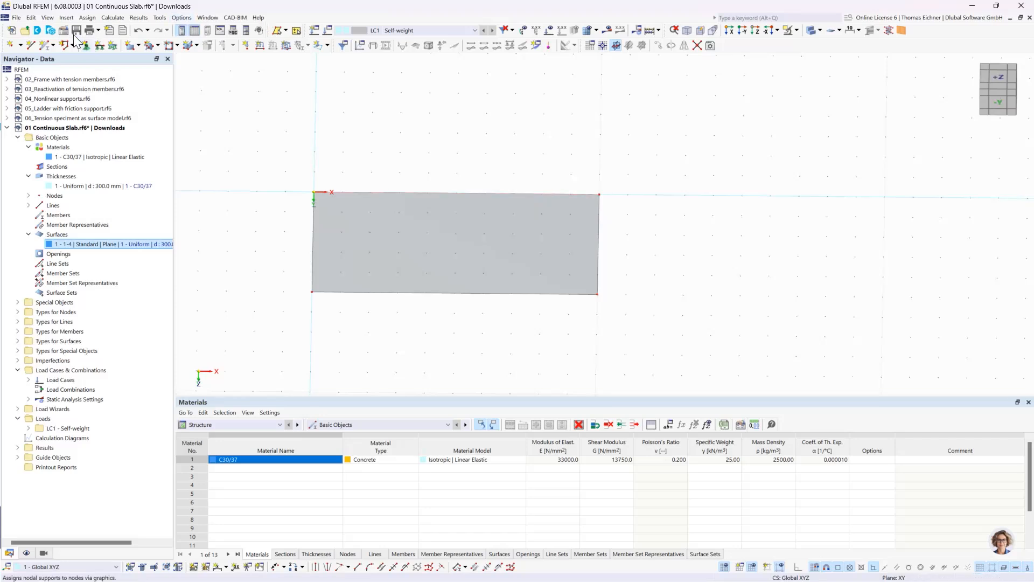
{"action": "left_click", "coordinate": [29, 46]}
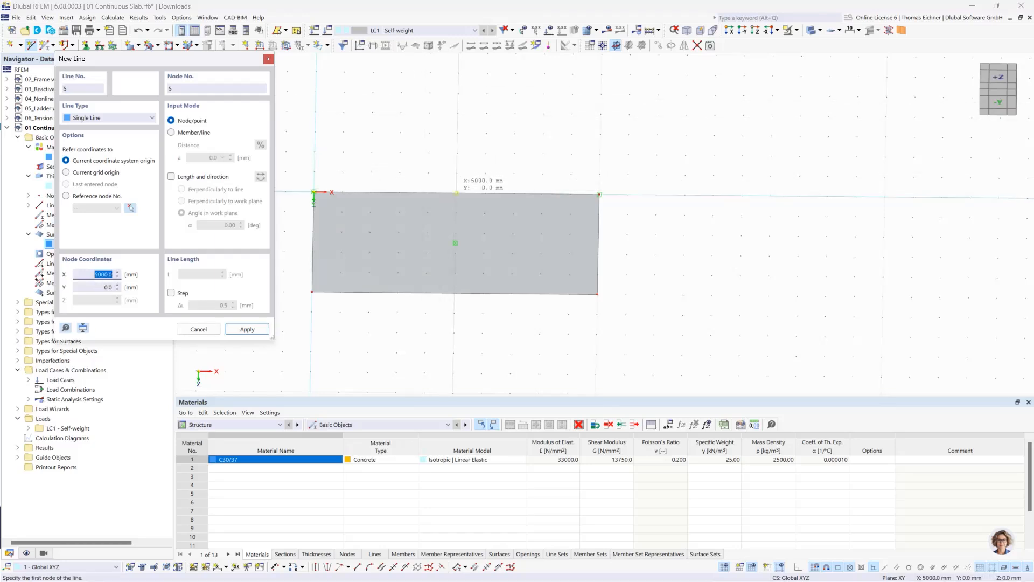
{"action": "left_click", "coordinate": [457, 193]}
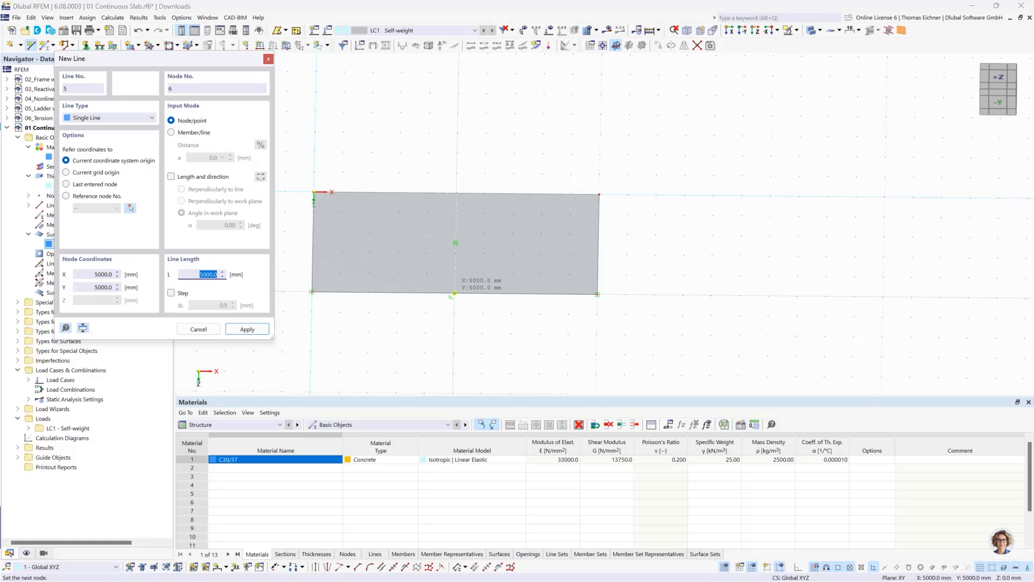
{"action": "left_click", "coordinate": [454, 294]}
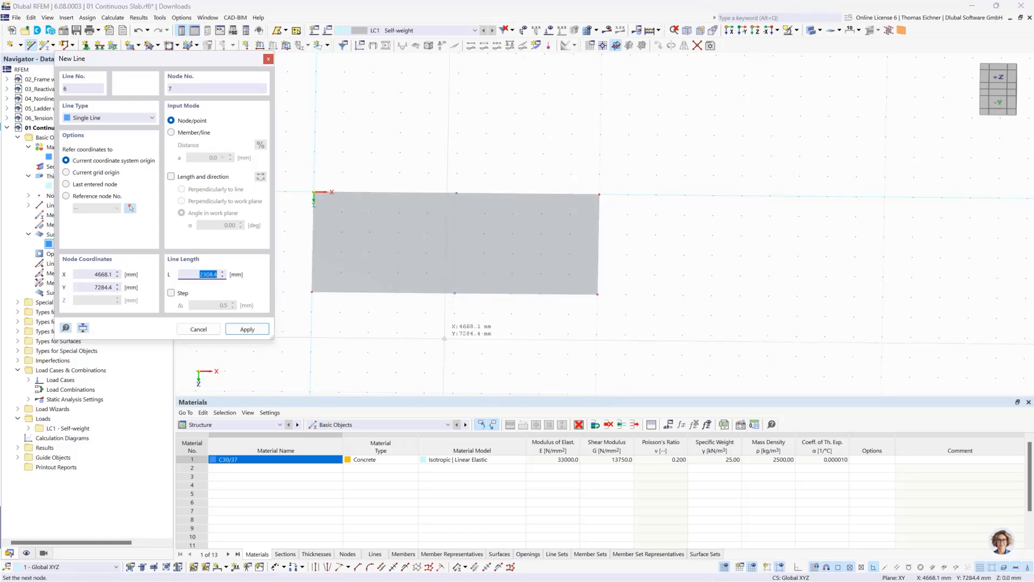
{"action": "key", "text": "Escape"}
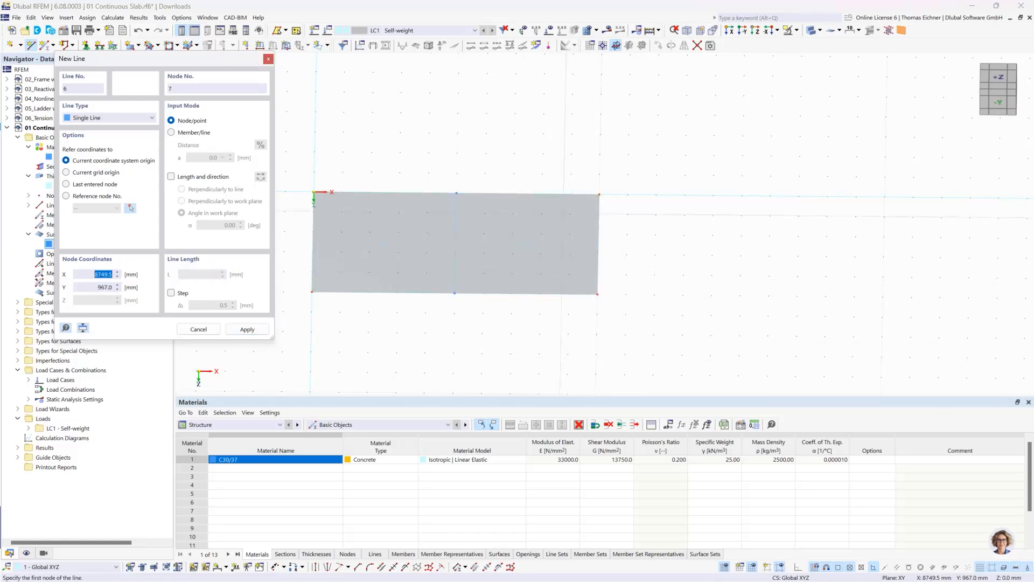
{"action": "key", "text": "Escape"}
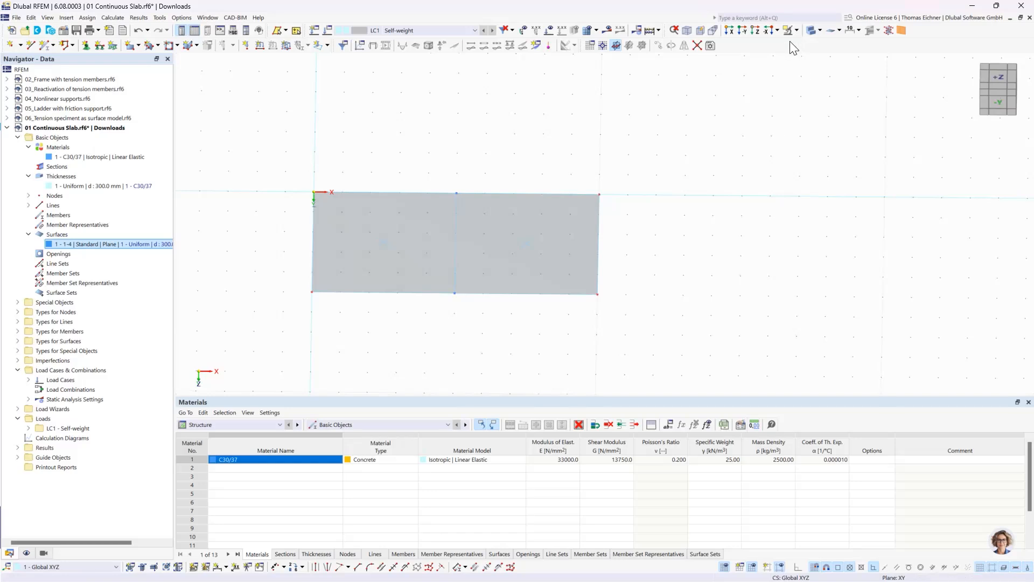
{"action": "left_click", "coordinate": [810, 33]}
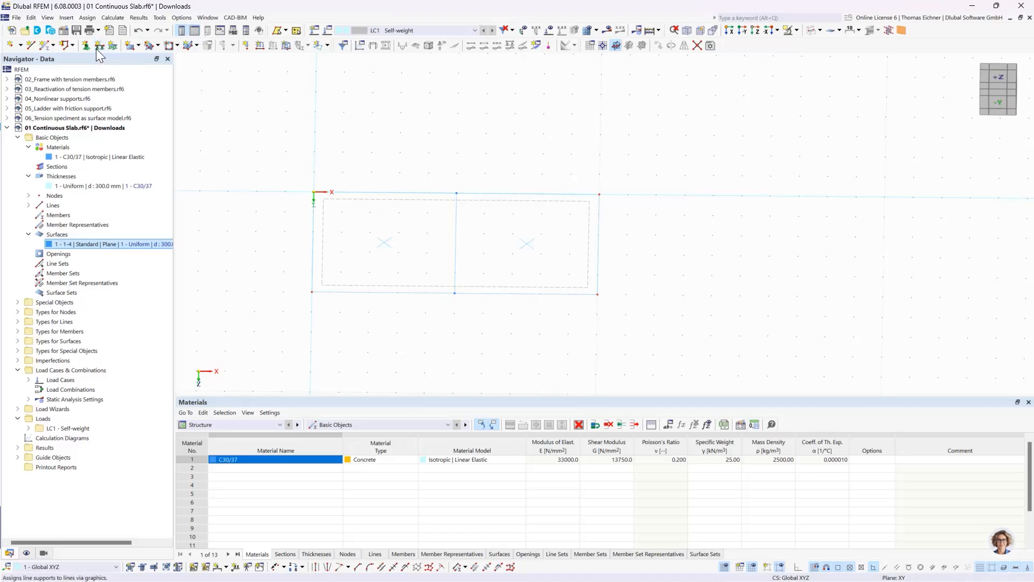
Step: Review the available line support types and inspect the support conditions of the Hinged line support
{"action": "left_click", "coordinate": [18, 322]}
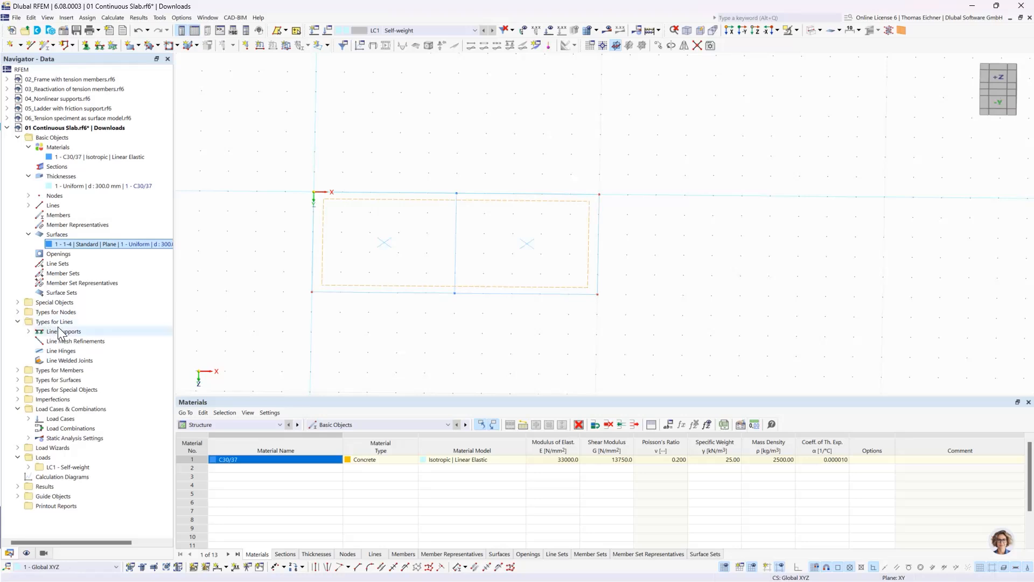
{"action": "left_click", "coordinate": [29, 331]}
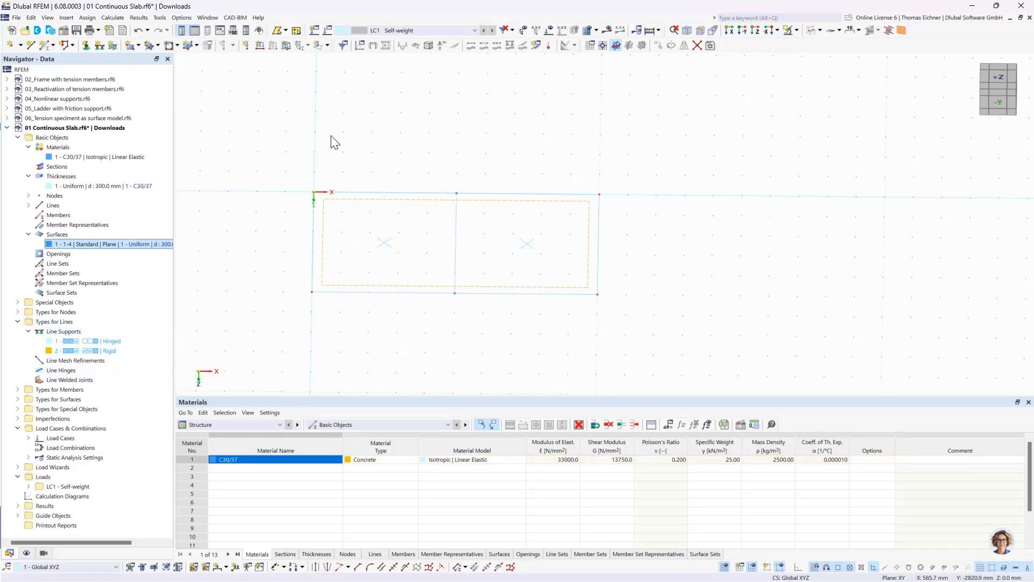
{"action": "left_click", "coordinate": [99, 47]}
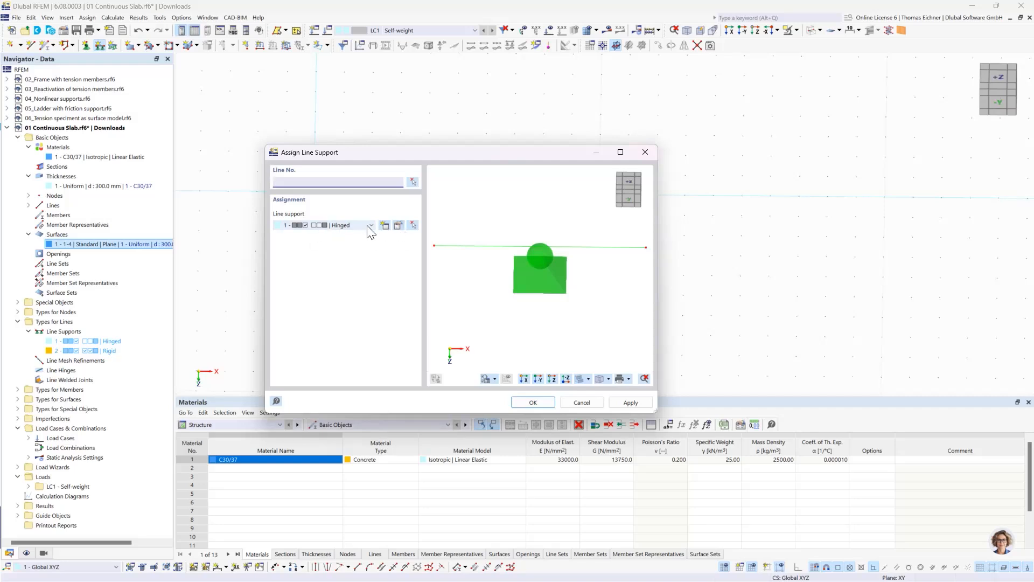
{"action": "left_click", "coordinate": [399, 225]}
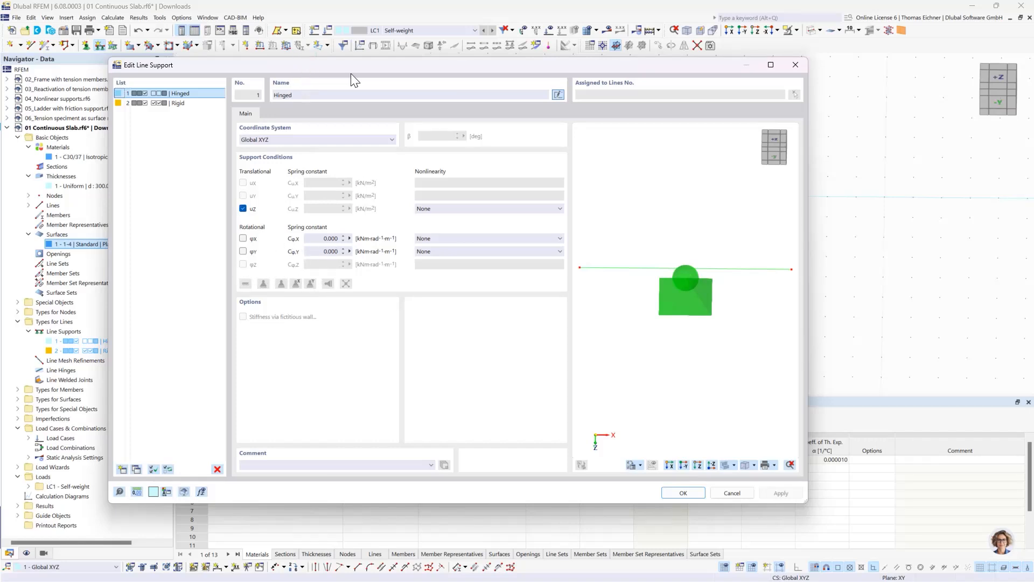
{"action": "left_click_drag", "start_coordinate": [351, 72], "coordinate": [627, 94]}
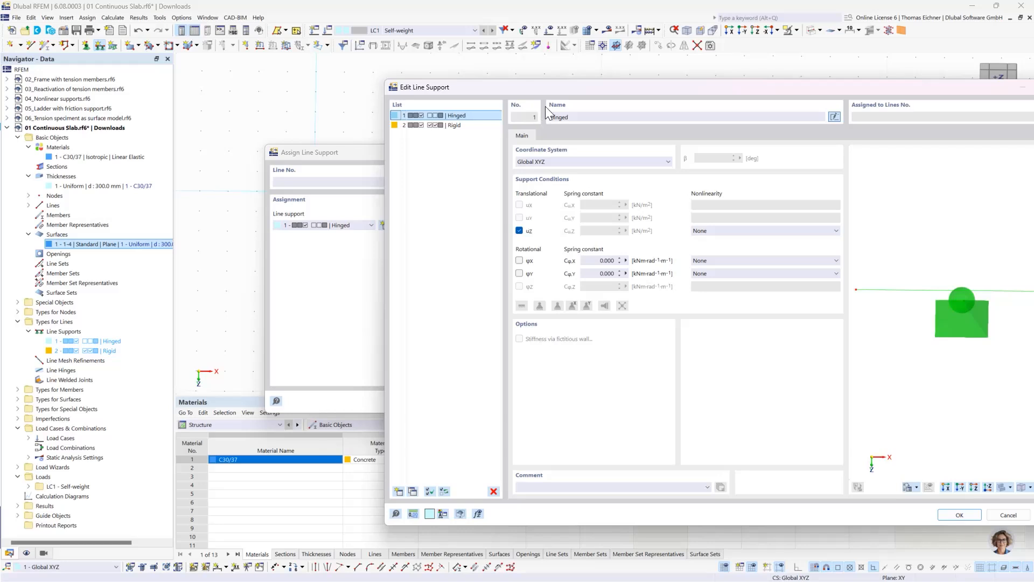
{"action": "left_click_drag", "start_coordinate": [535, 82], "coordinate": [296, 44]}
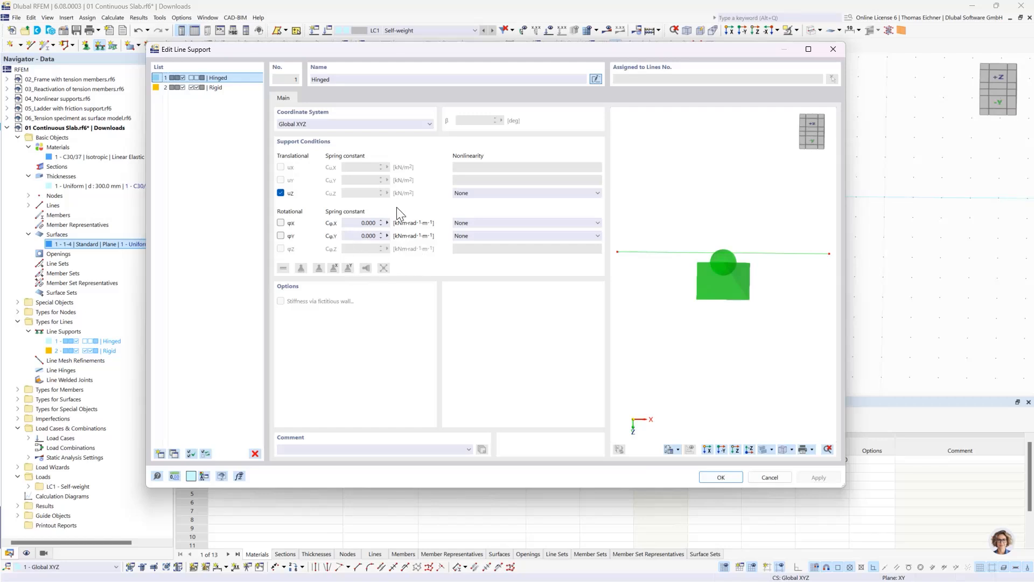
{"action": "left_click", "coordinate": [720, 478]}
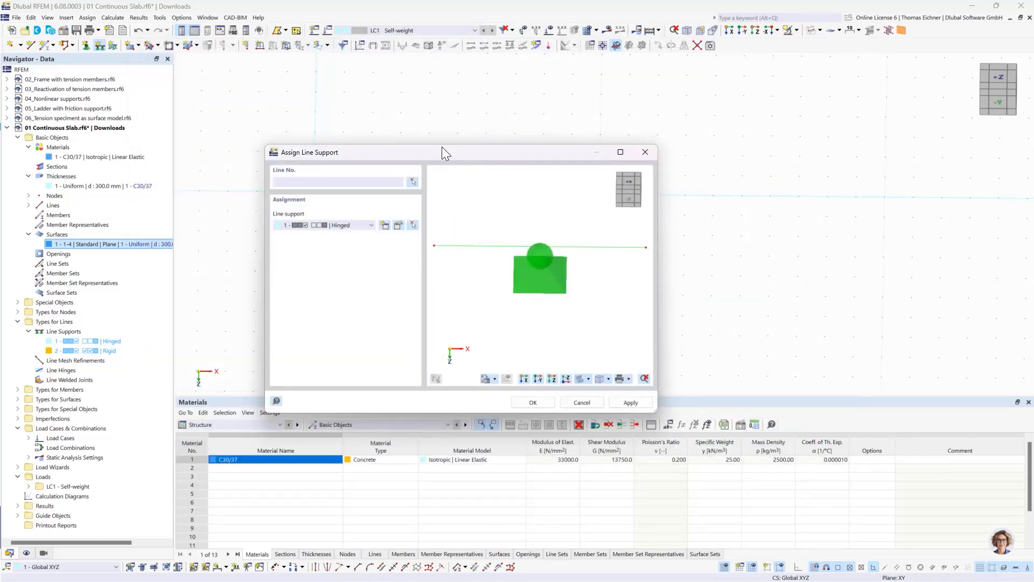
Step: Assign the Hinged line support to the slab's two short edges and the line across its middle
{"action": "left_click_drag", "start_coordinate": [442, 149], "coordinate": [232, 111]}
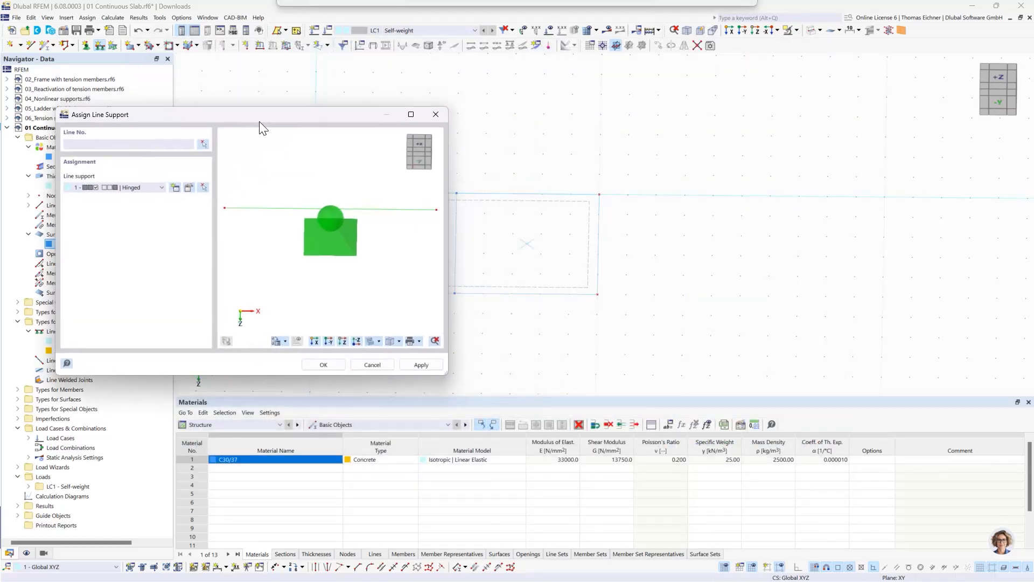
{"action": "left_click", "coordinate": [324, 365]}
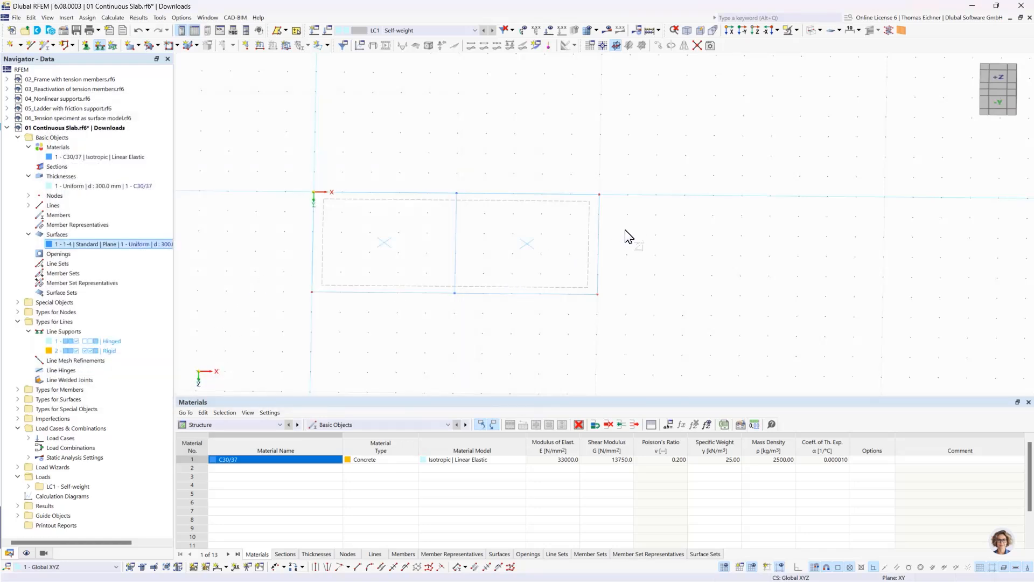
{"action": "left_click_drag", "start_coordinate": [625, 232], "coordinate": [274, 215]}
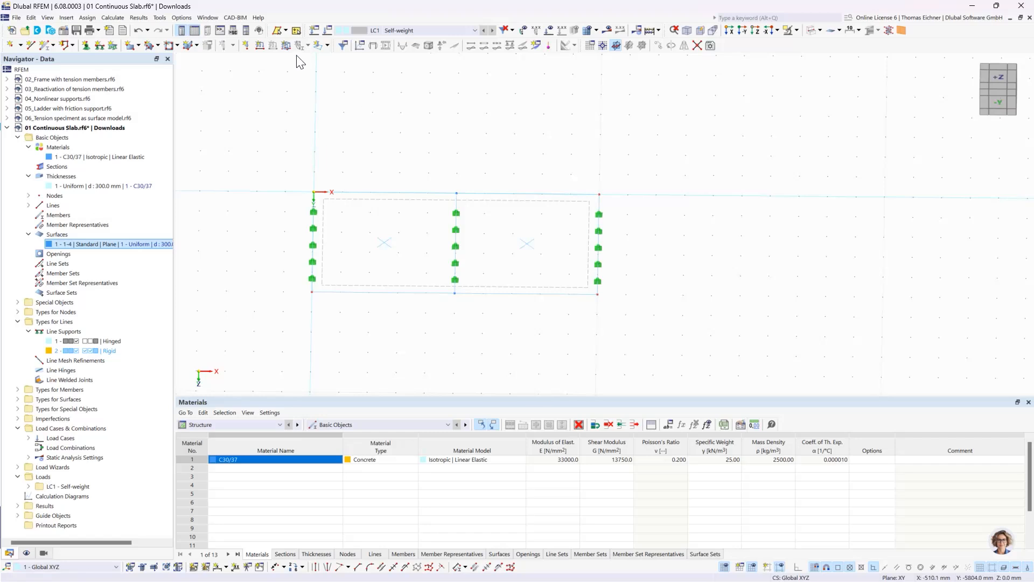
Step: Create a uniform surface load of 10 kN/m² in load case LC1 Self-weight and assign it to the slab surface
{"action": "left_click", "coordinate": [286, 45]}
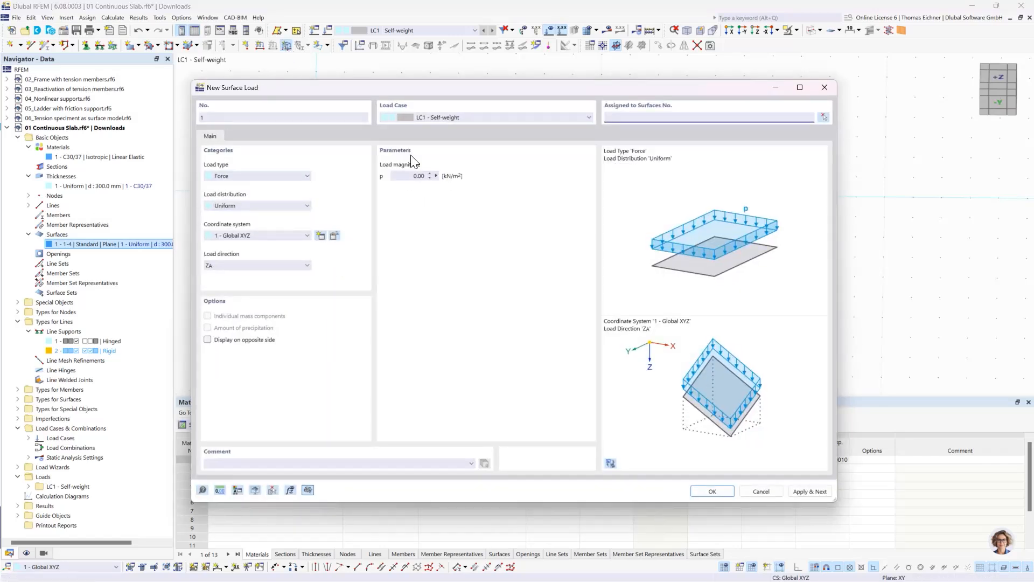
{"action": "left_click", "coordinate": [418, 176]}
{"action": "left_click", "coordinate": [545, 219]}
{"action": "left_click_drag", "start_coordinate": [308, 89], "coordinate": [197, 117]}
{"action": "left_click_drag", "start_coordinate": [619, 121], "coordinate": [603, 130]}
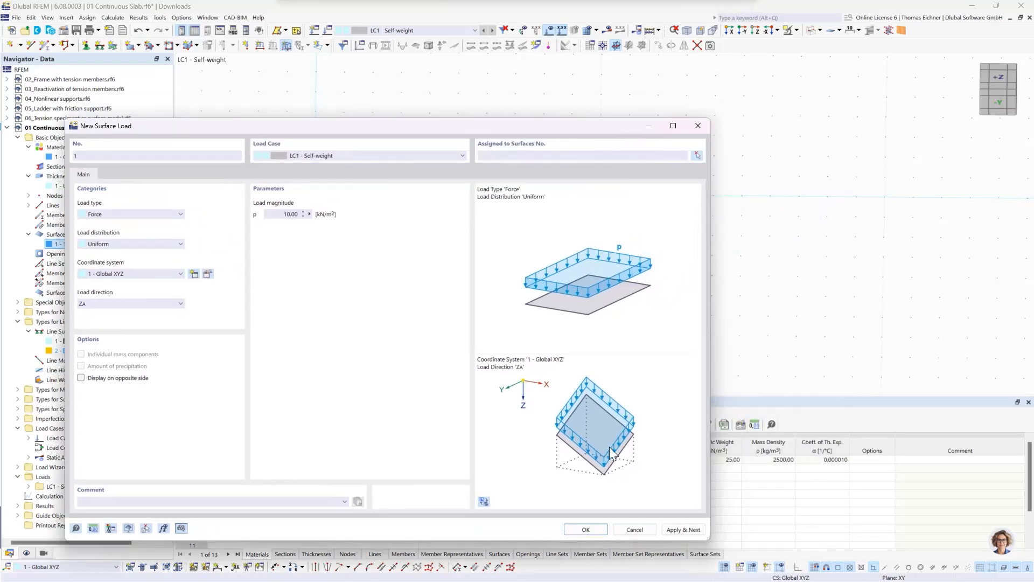
{"action": "left_click", "coordinate": [585, 529]}
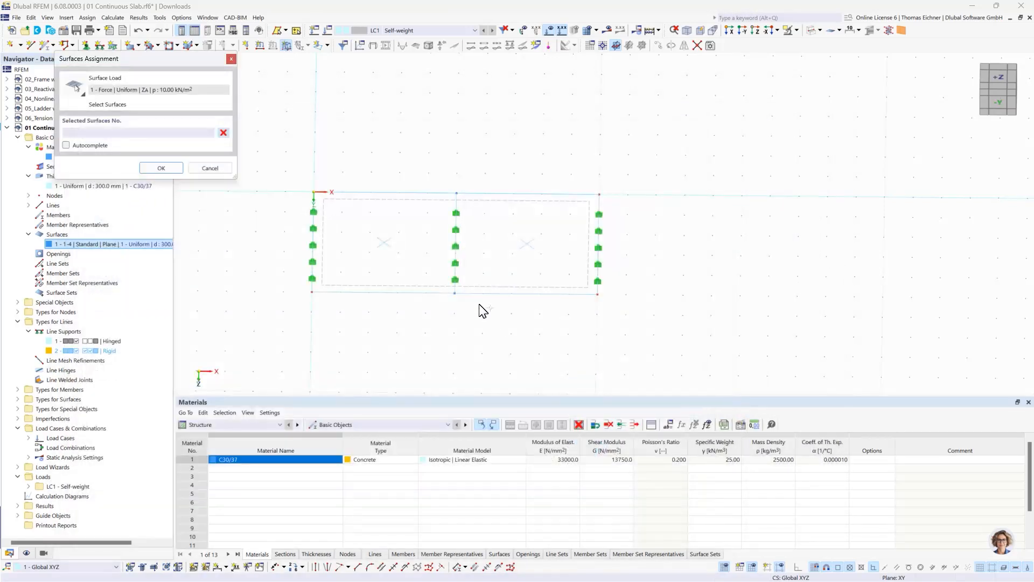
{"action": "left_click", "coordinate": [389, 207]}
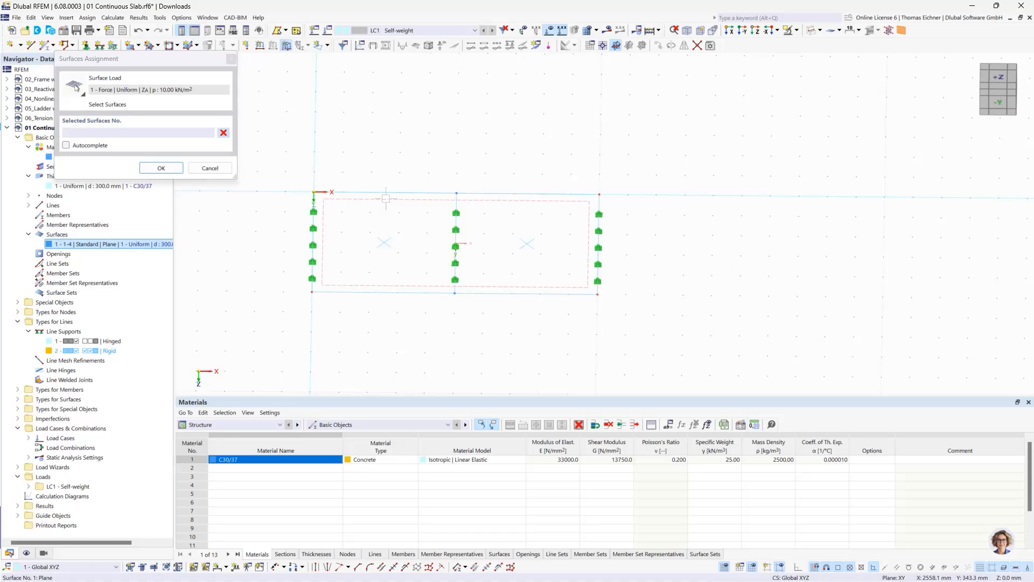
{"action": "left_click", "coordinate": [161, 168]}
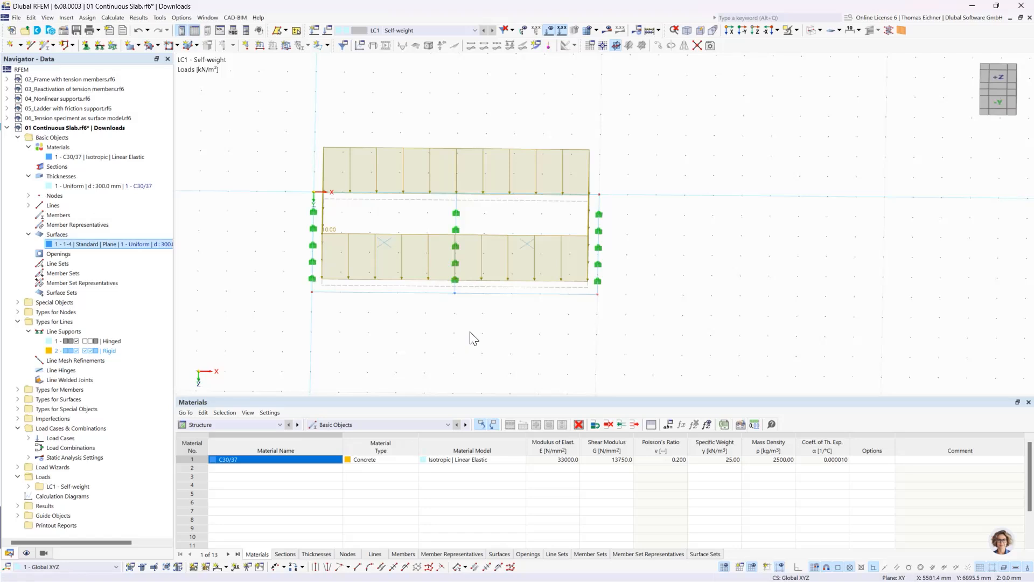
Step: Enlarge the displayed line support symbols on the slab
{"action": "scroll", "coordinate": [630, 280], "scroll_direction": "up", "scroll_amount": 2}
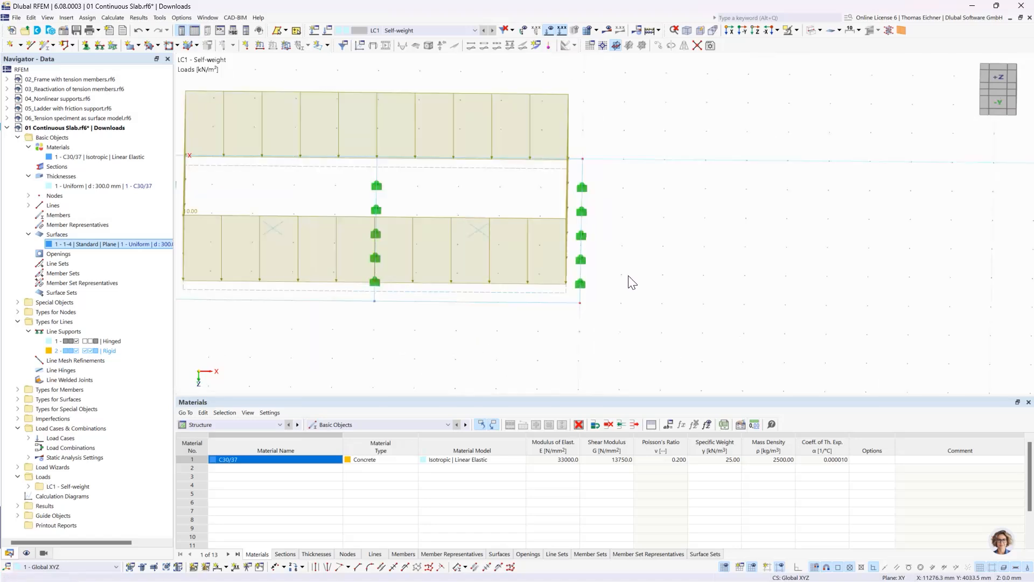
{"action": "scroll", "coordinate": [639, 270], "scroll_direction": "down", "scroll_amount": 1}
{"action": "middle_click_drag", "start_coordinate": [653, 268], "coordinate": [667, 271]}
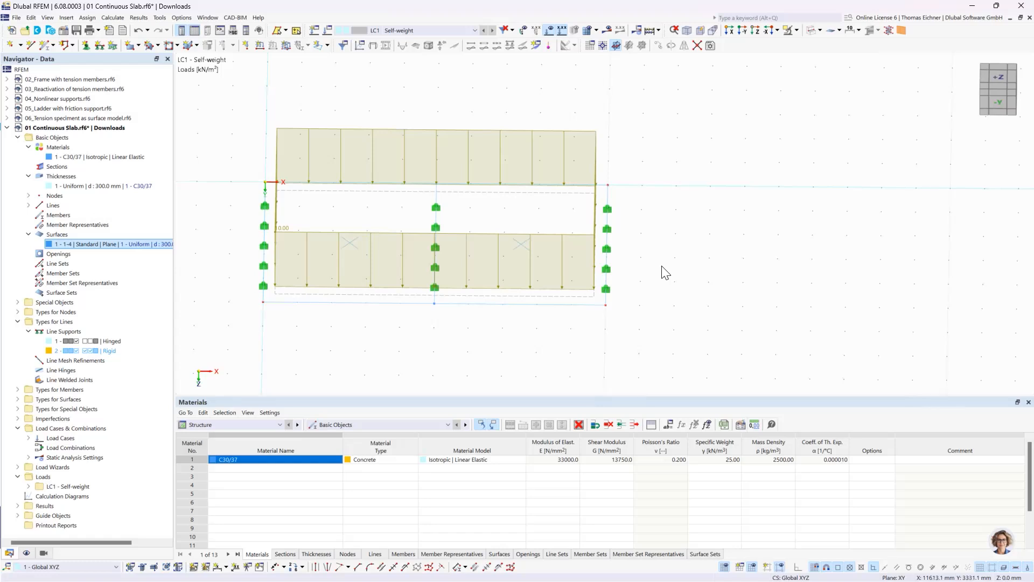
{"action": "right_click", "coordinate": [613, 231]}
{"action": "left_click_drag", "start_coordinate": [657, 320], "coordinate": [678, 321]}
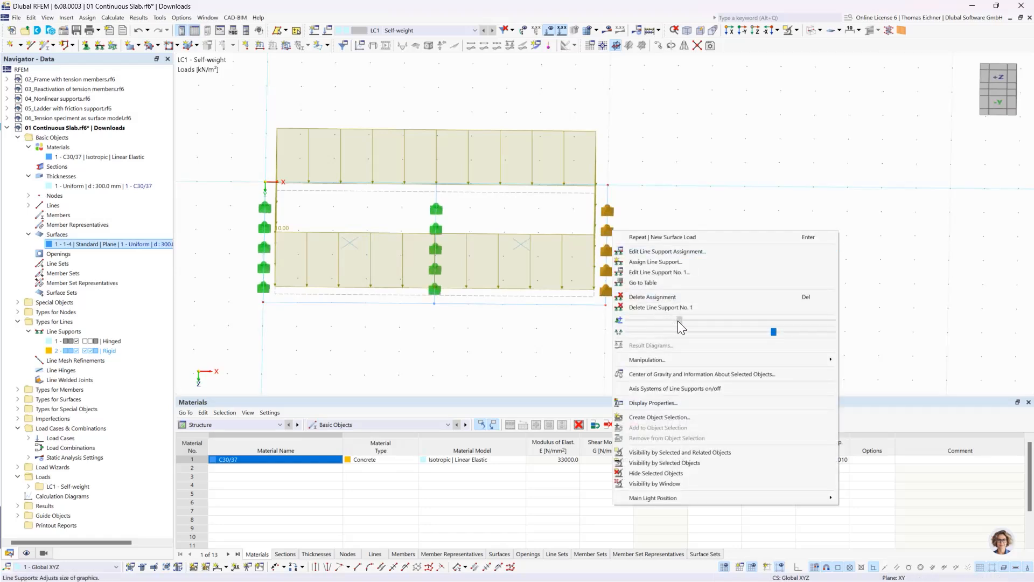
{"action": "key", "text": "Escape"}
Step: Reduce the displayed size of the surface load graphics on the slab and clear the selection
{"action": "right_click", "coordinate": [596, 133]}
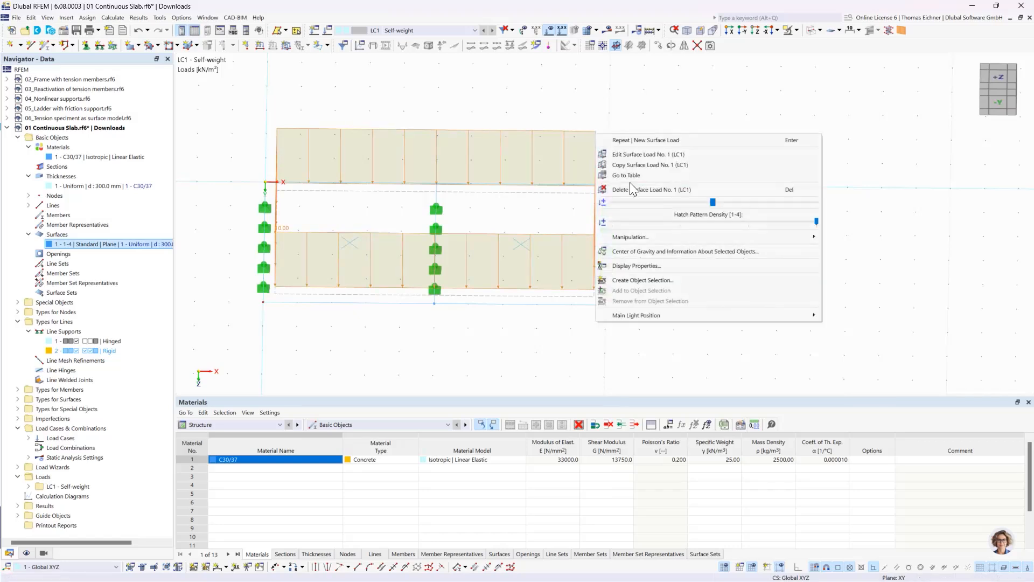
{"action": "left_click_drag", "start_coordinate": [732, 210], "coordinate": [681, 203]}
{"action": "left_click", "coordinate": [900, 184]}
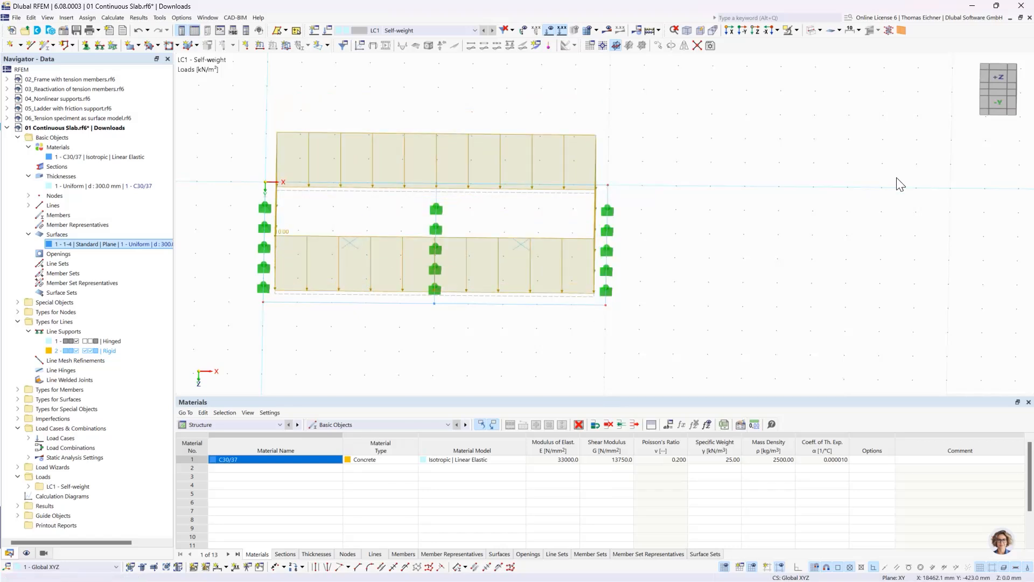
{"action": "left_click", "coordinate": [609, 211]}
{"action": "left_click", "coordinate": [691, 308]}
Step: Switch the slab model from wireframe to solid display
{"action": "scroll", "coordinate": [291, 320], "scroll_direction": "down", "scroll_amount": 5}
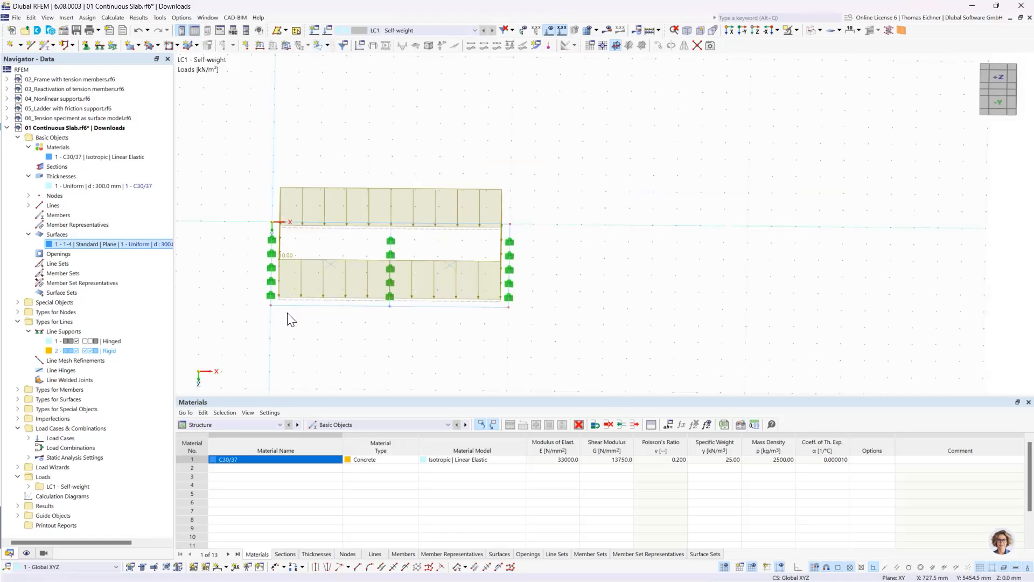
{"action": "middle_click_drag", "start_coordinate": [665, 284], "coordinate": [665, 232]}
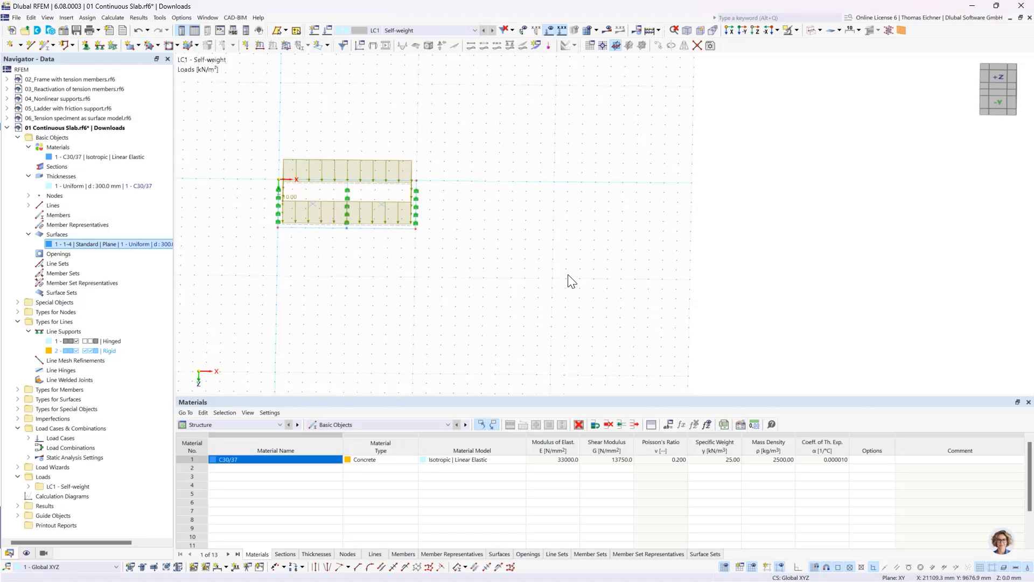
{"action": "scroll", "coordinate": [570, 276], "scroll_direction": "down", "scroll_amount": 1}
{"action": "middle_click_drag", "start_coordinate": [487, 237], "coordinate": [435, 279]}
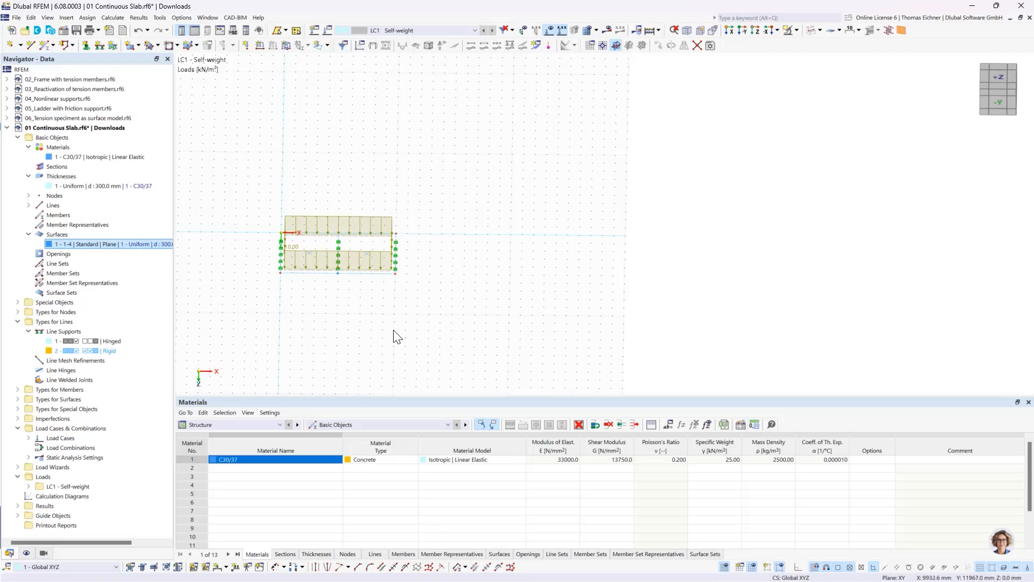
{"action": "middle_click_drag", "start_coordinate": [498, 265], "coordinate": [450, 271]}
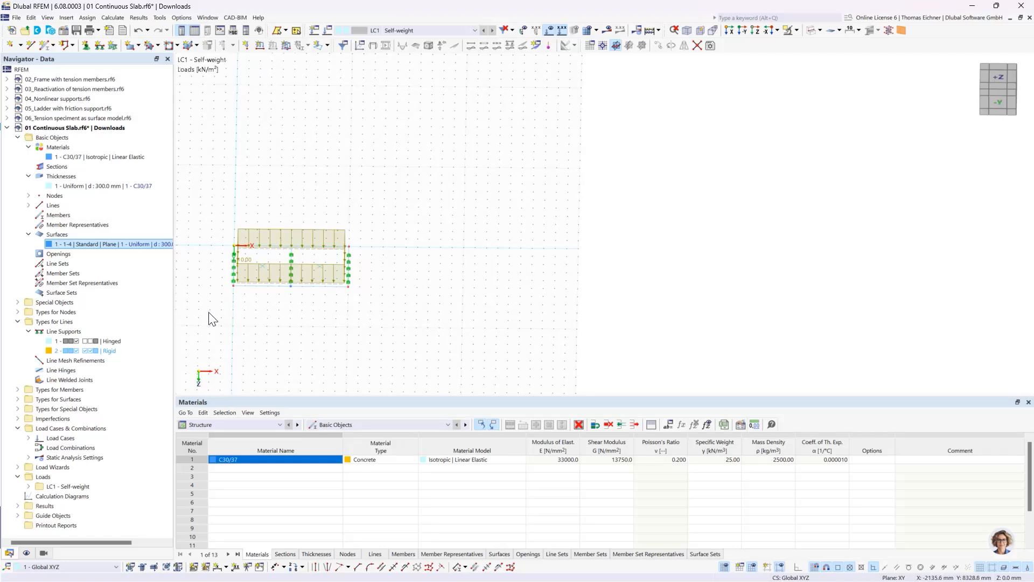
{"action": "left_click_drag", "start_coordinate": [209, 312], "coordinate": [330, 311]}
{"action": "left_click", "coordinate": [810, 30]}
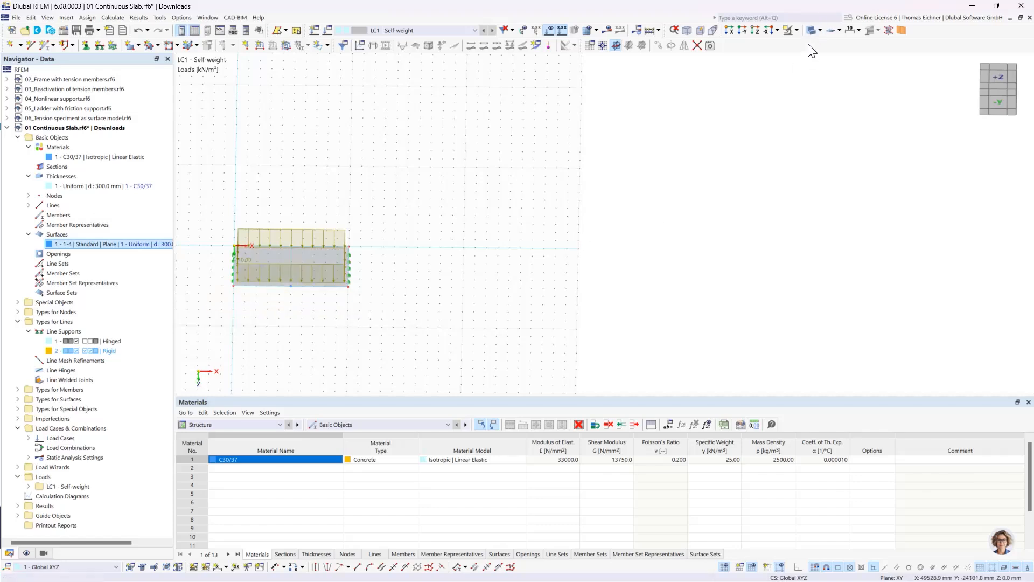
{"action": "left_click", "coordinate": [812, 30]}
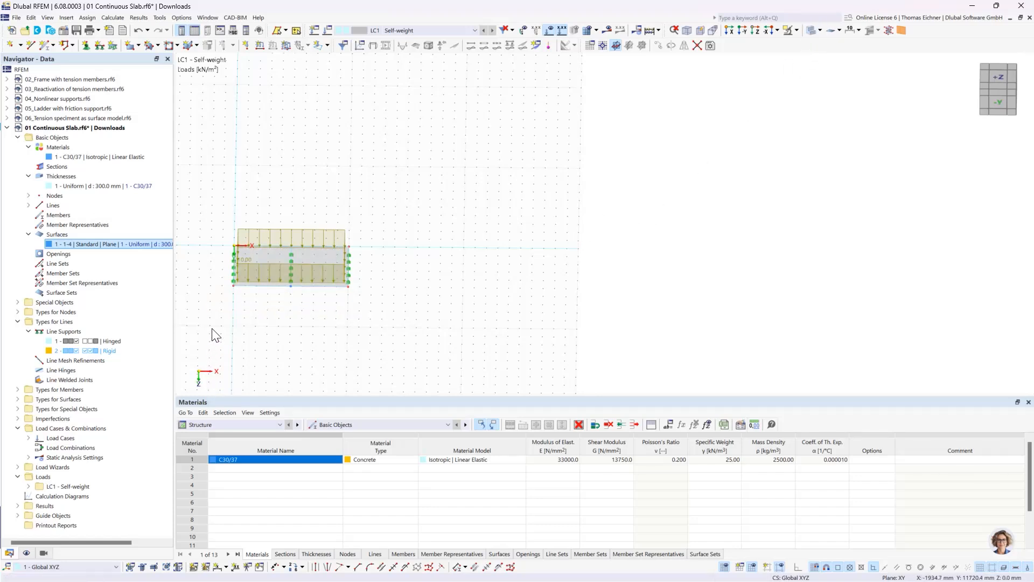
Step: Select the whole slab with its line supports and surface load, and open the Move/Copy function for the selection
{"action": "right_click_drag", "start_coordinate": [209, 325], "coordinate": [389, 192]}
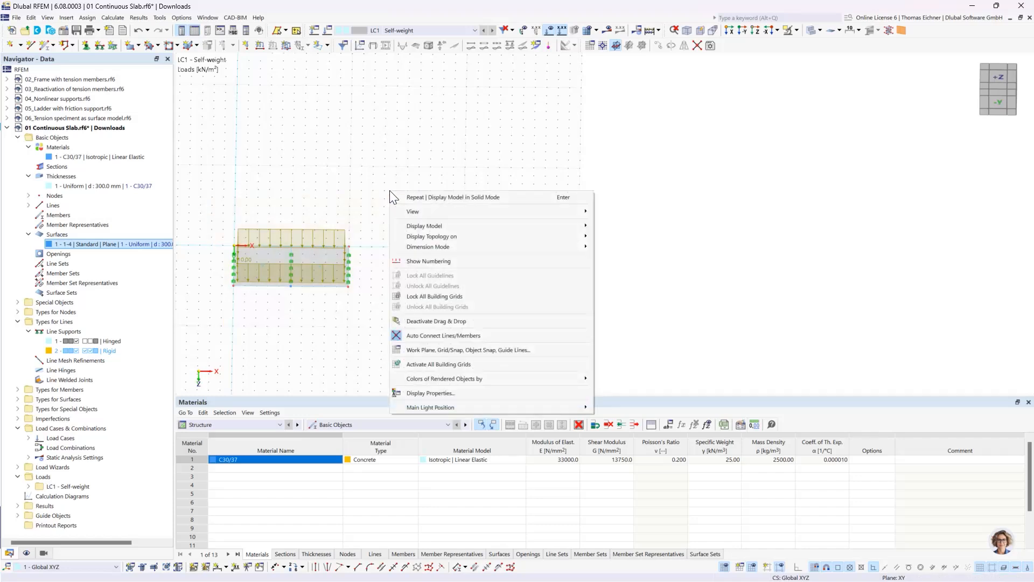
{"action": "left_click", "coordinate": [364, 195]}
{"action": "right_click_drag", "start_coordinate": [214, 320], "coordinate": [444, 150]}
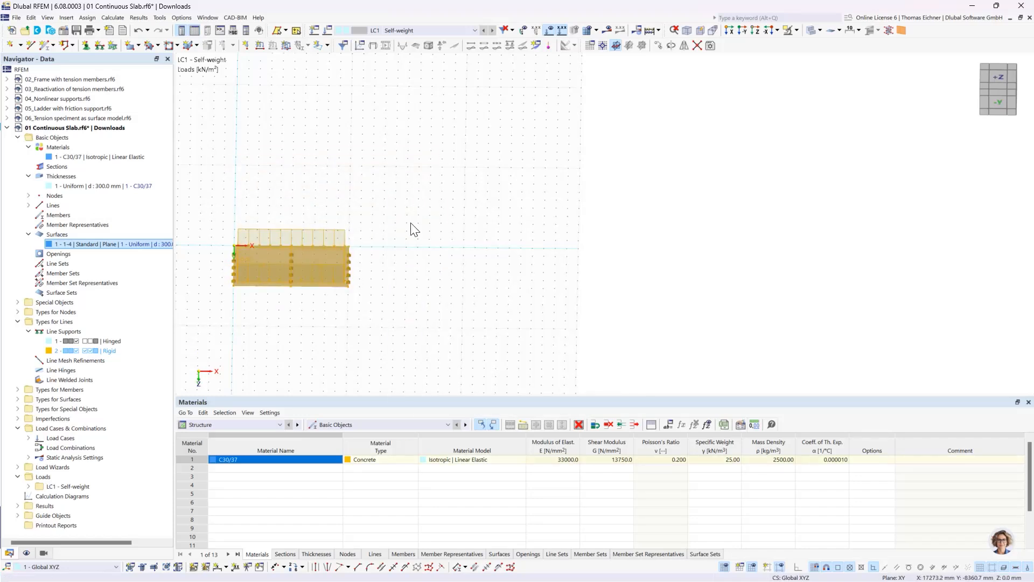
{"action": "right_click", "coordinate": [336, 271]}
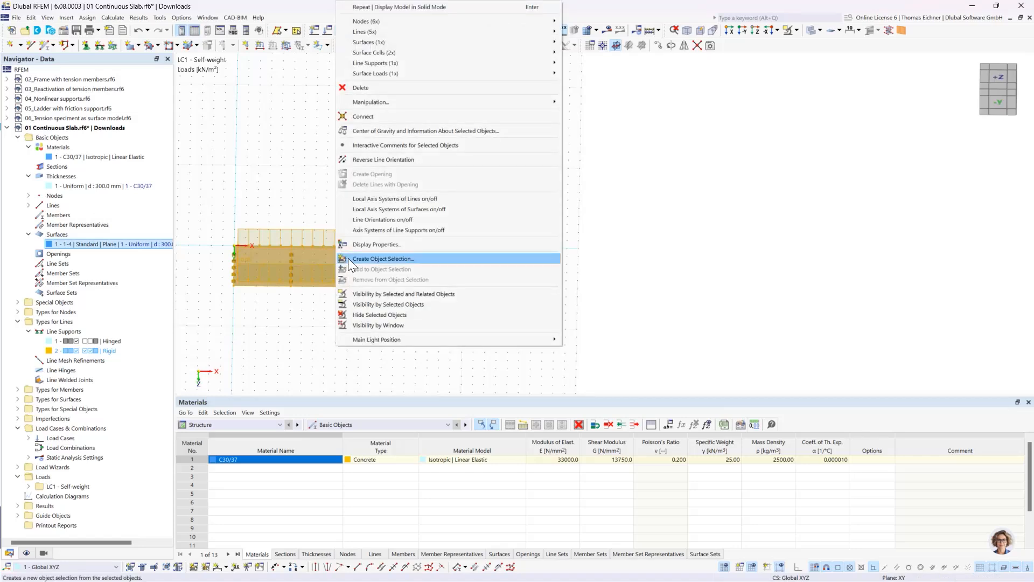
{"action": "mouse_move", "coordinate": [378, 100]}
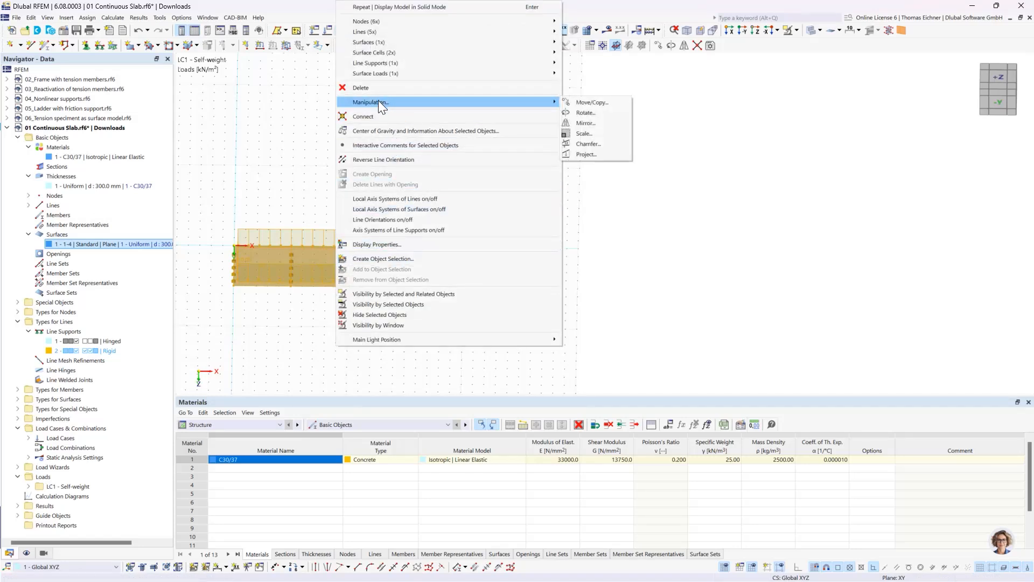
{"action": "left_click", "coordinate": [587, 102]}
{"action": "left_click_drag", "start_coordinate": [517, 160], "coordinate": [630, 137]}
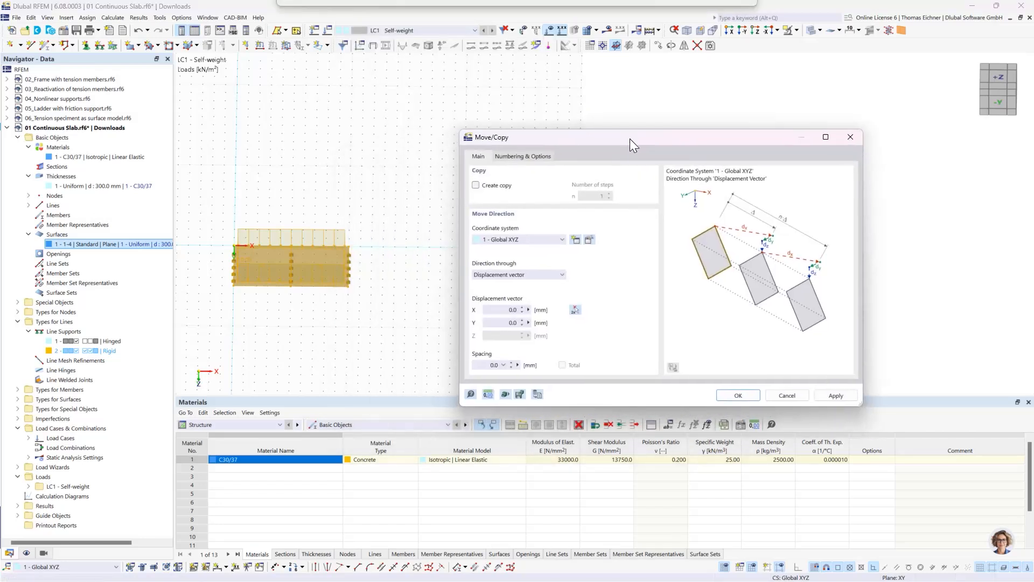
Step: Set the Move/Copy operation to create copies with 3 steps
{"action": "left_click", "coordinate": [476, 185]}
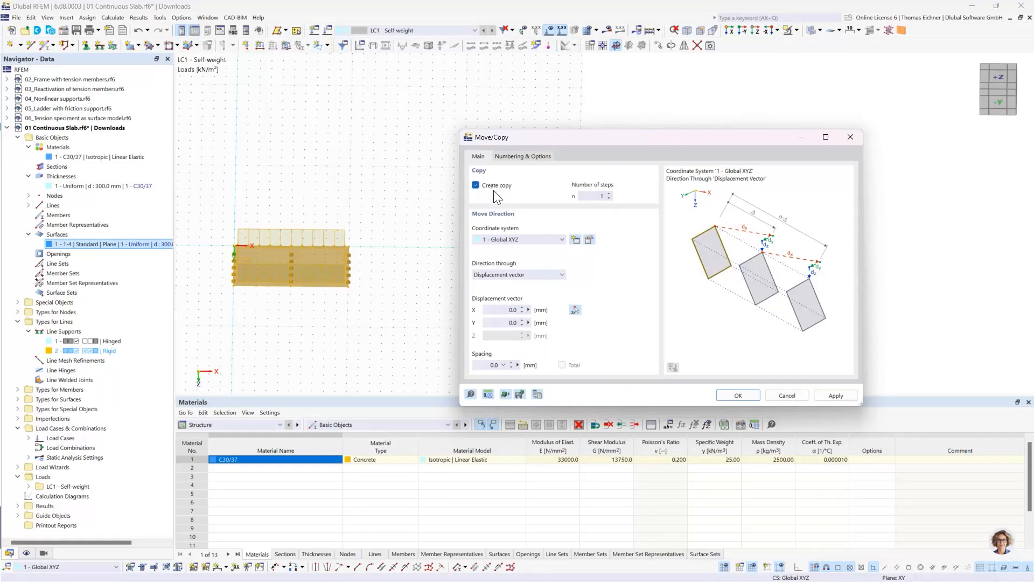
{"action": "left_click", "coordinate": [597, 196]}
{"action": "double_click", "coordinate": [597, 196]}
{"action": "type", "text": "3"}
{"action": "left_click", "coordinate": [489, 307]}
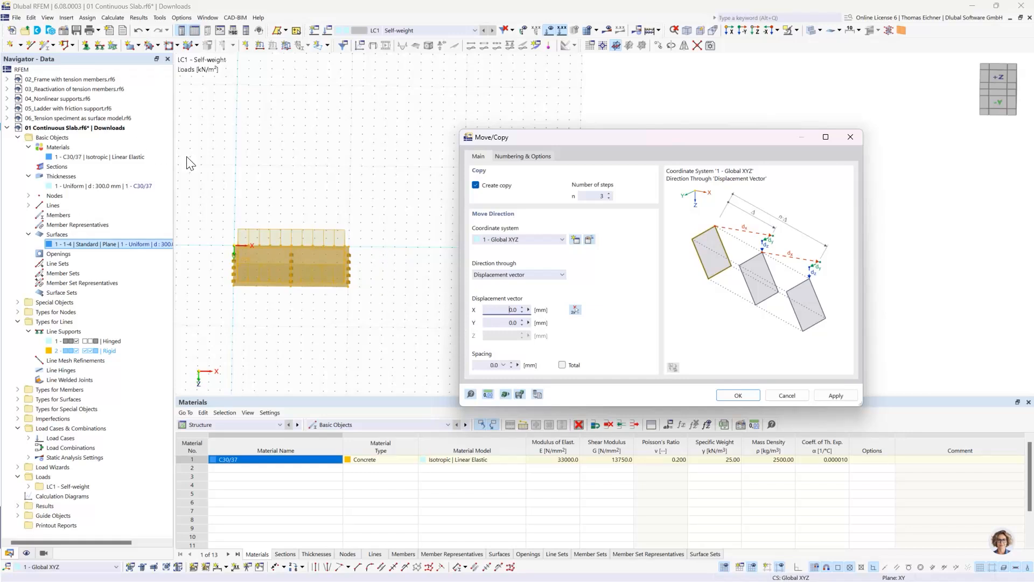
Step: Change the model's length unit to m in the Units and Decimal Places settings
{"action": "left_click", "coordinate": [487, 395]}
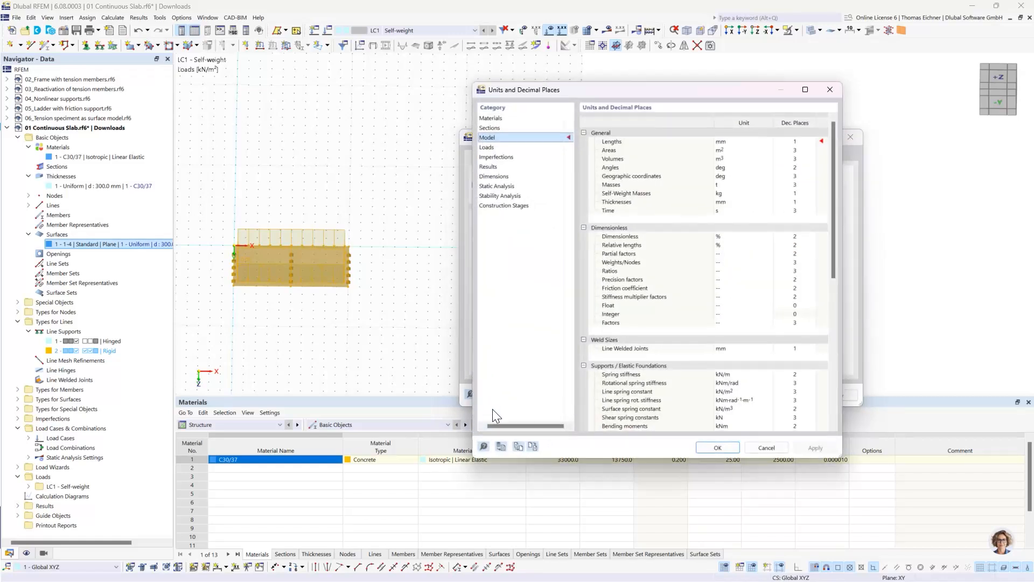
{"action": "left_click_drag", "start_coordinate": [558, 91], "coordinate": [168, 86]}
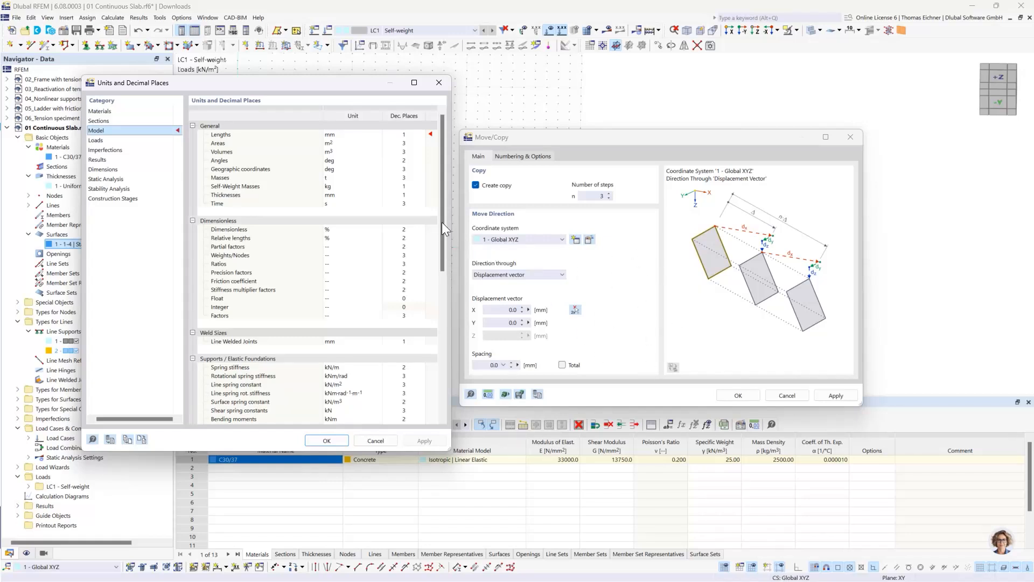
{"action": "left_click", "coordinate": [238, 133]}
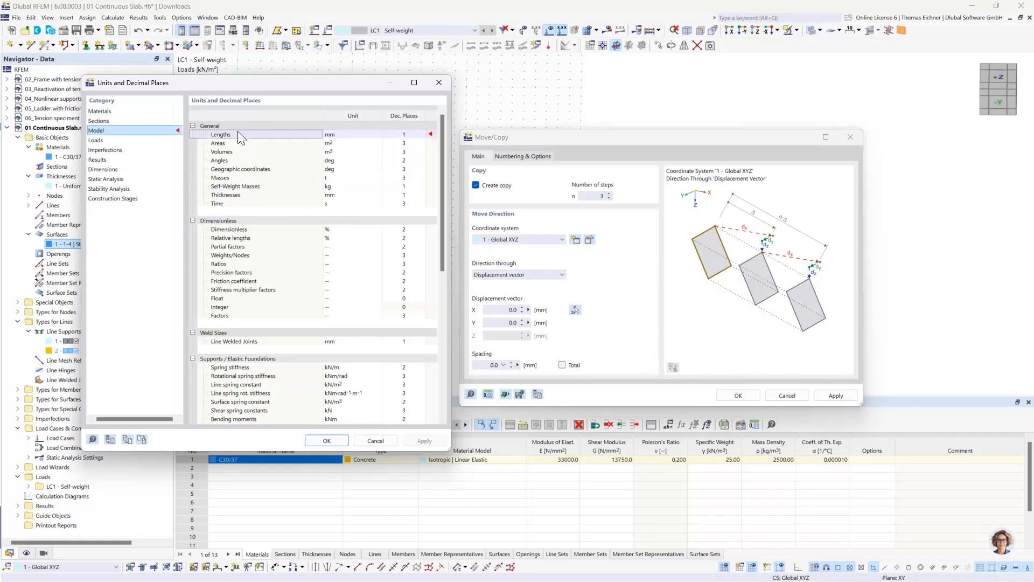
{"action": "left_click", "coordinate": [344, 134]}
{"action": "left_click", "coordinate": [362, 135]}
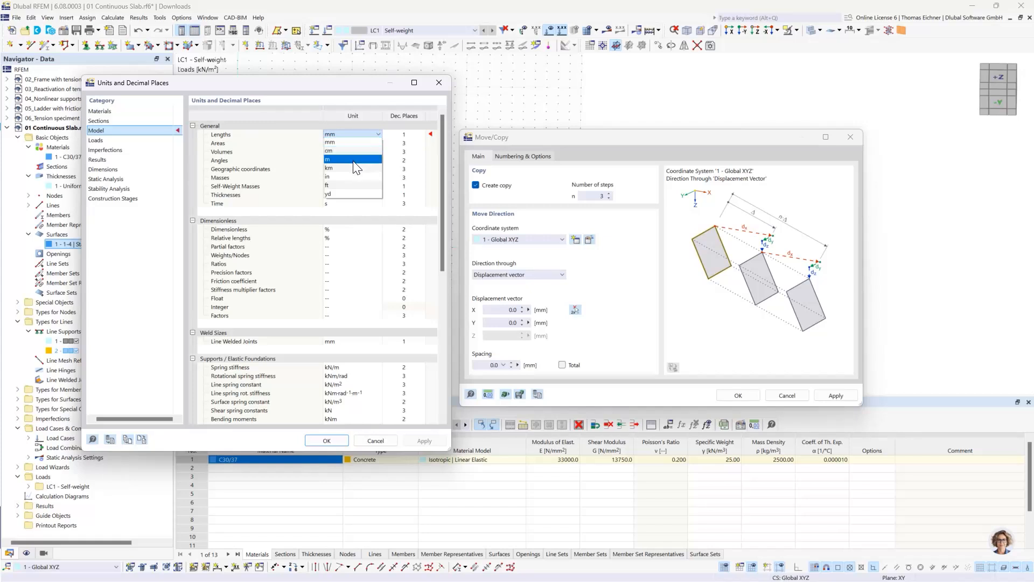
{"action": "left_click", "coordinate": [354, 160]}
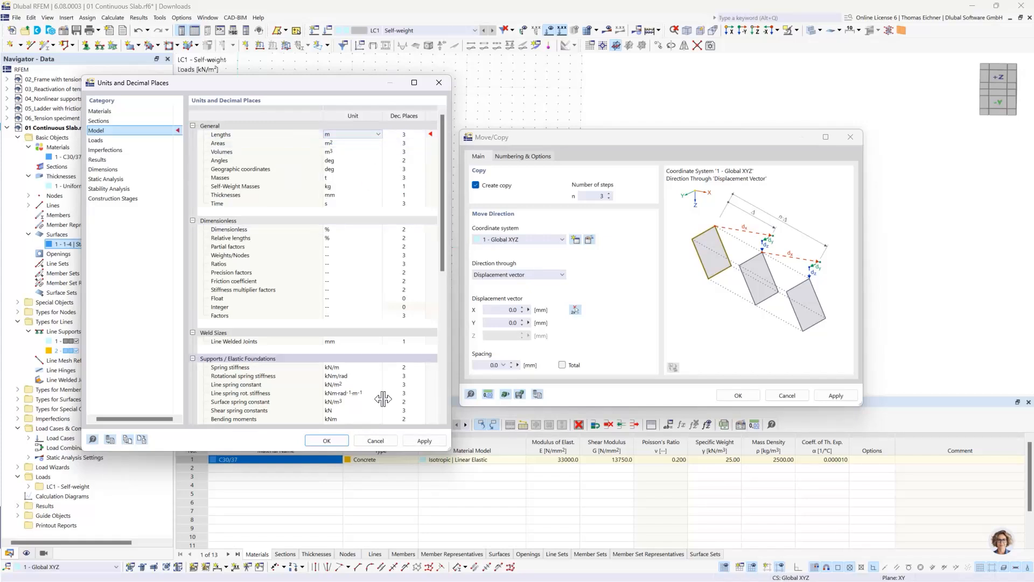
{"action": "left_click", "coordinate": [333, 441]}
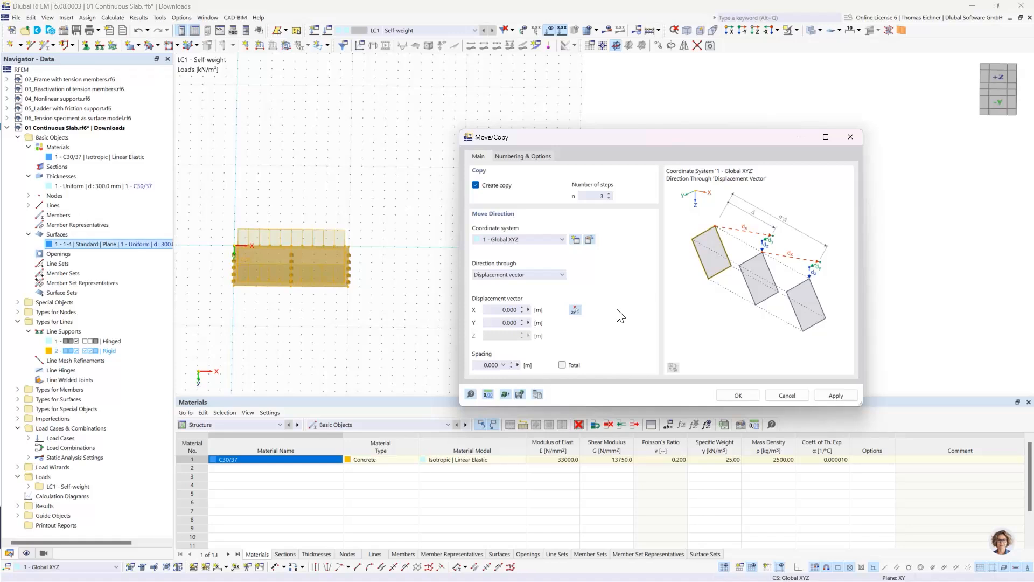
Step: Set the copy displacement to 15 m in X and create the three slab copies
{"action": "left_click", "coordinate": [496, 311]}
{"action": "left_click_drag", "start_coordinate": [502, 312], "coordinate": [596, 325]}
{"action": "type", "text": "15"}
{"action": "left_click", "coordinate": [503, 323]}
{"action": "left_click", "coordinate": [510, 310]}
{"action": "left_click", "coordinate": [728, 396]}
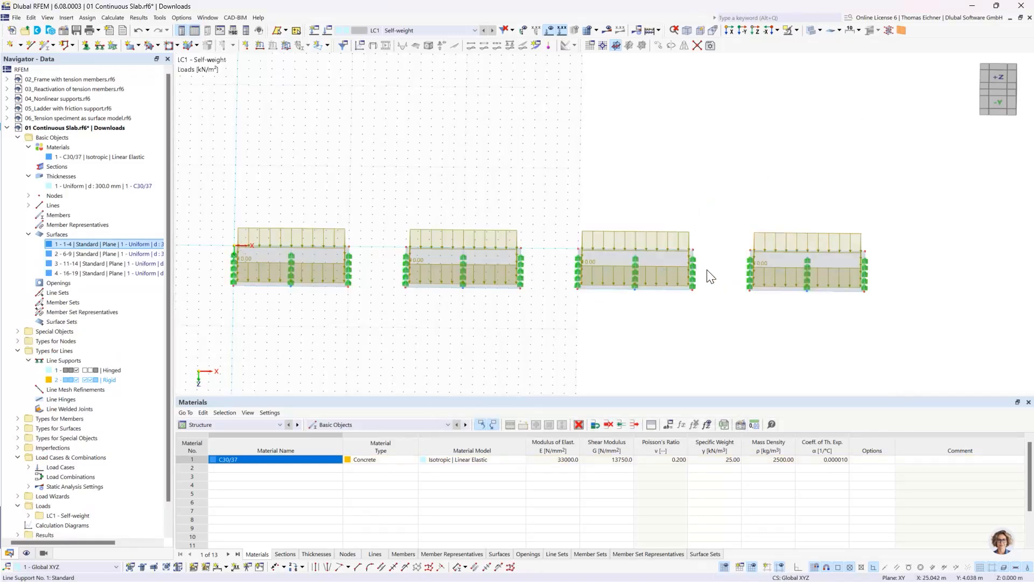
Step: Examine the row of original and copied slabs from above
{"action": "scroll", "coordinate": [853, 268], "scroll_direction": "down", "scroll_amount": 1}
{"action": "scroll", "coordinate": [854, 268], "scroll_direction": "down", "scroll_amount": 3}
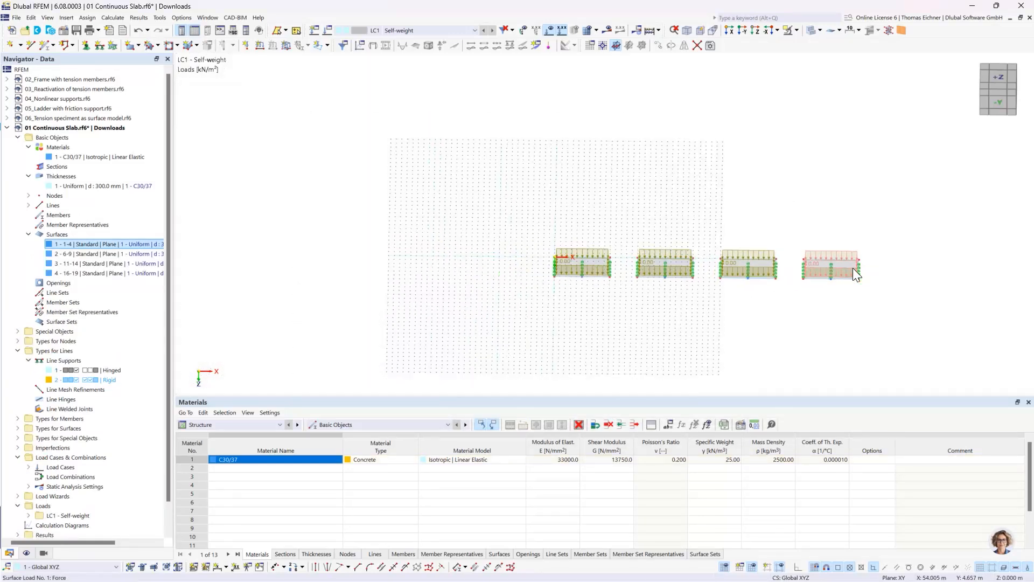
{"action": "scroll", "coordinate": [838, 269], "scroll_direction": "up", "scroll_amount": 2}
{"action": "middle_click_drag", "start_coordinate": [723, 221], "coordinate": [723, 288], "text": "ctrl"}
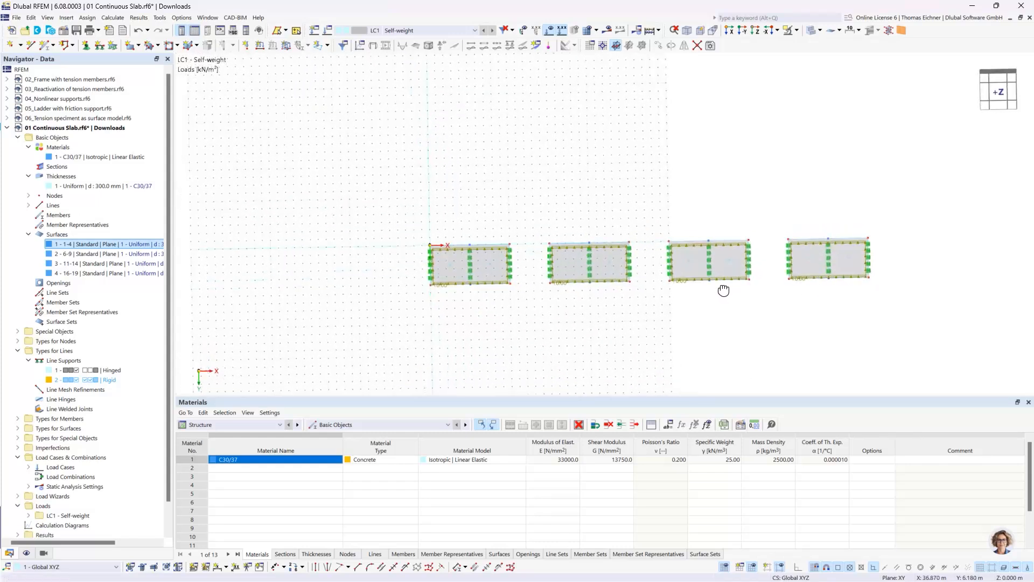
{"action": "scroll", "coordinate": [682, 264], "scroll_direction": "up", "scroll_amount": 1}
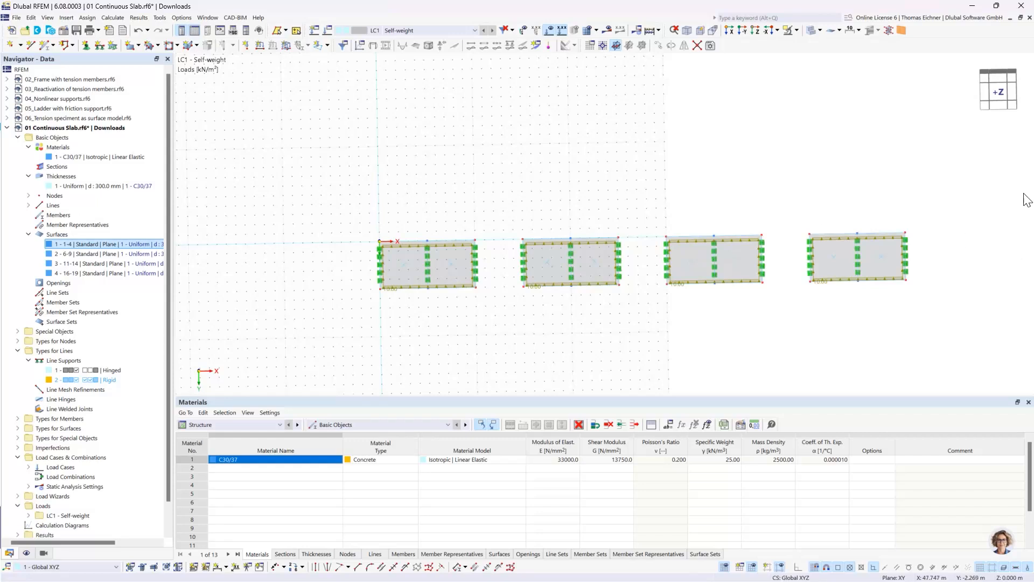
{"action": "middle_click_drag", "start_coordinate": [877, 162], "coordinate": [780, 160]}
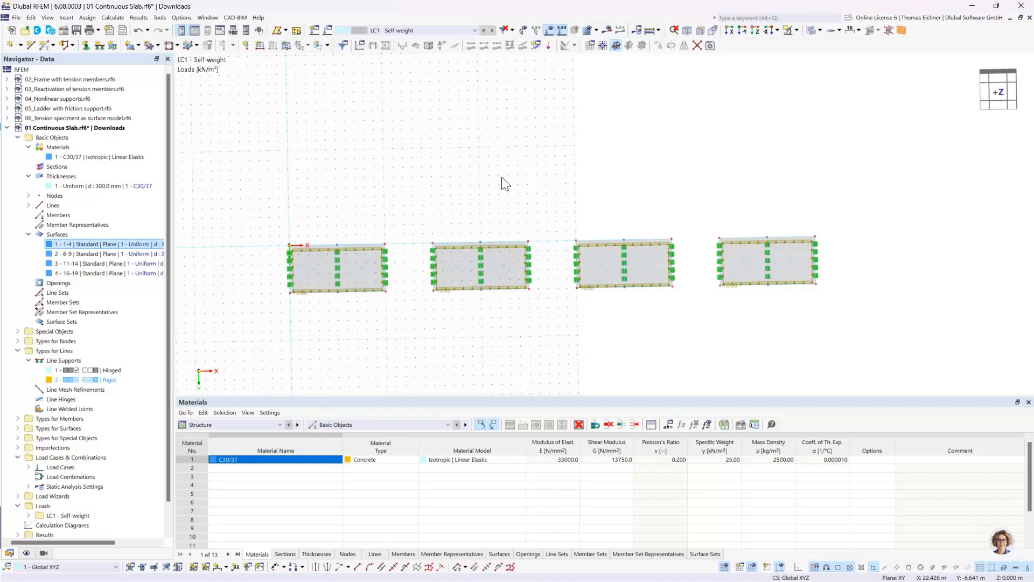
{"action": "right_click", "coordinate": [433, 158]}
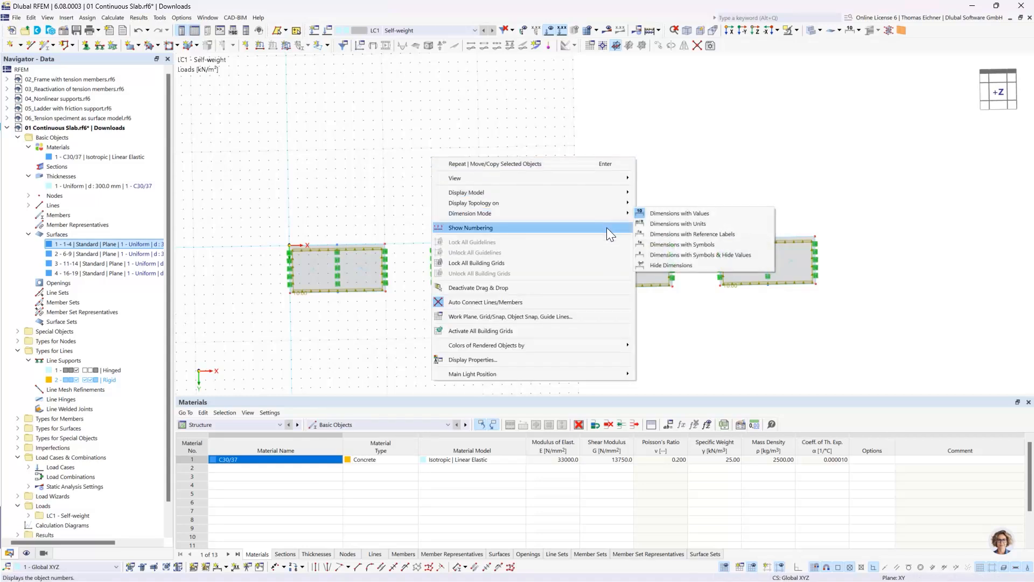
{"action": "key", "text": "Escape"}
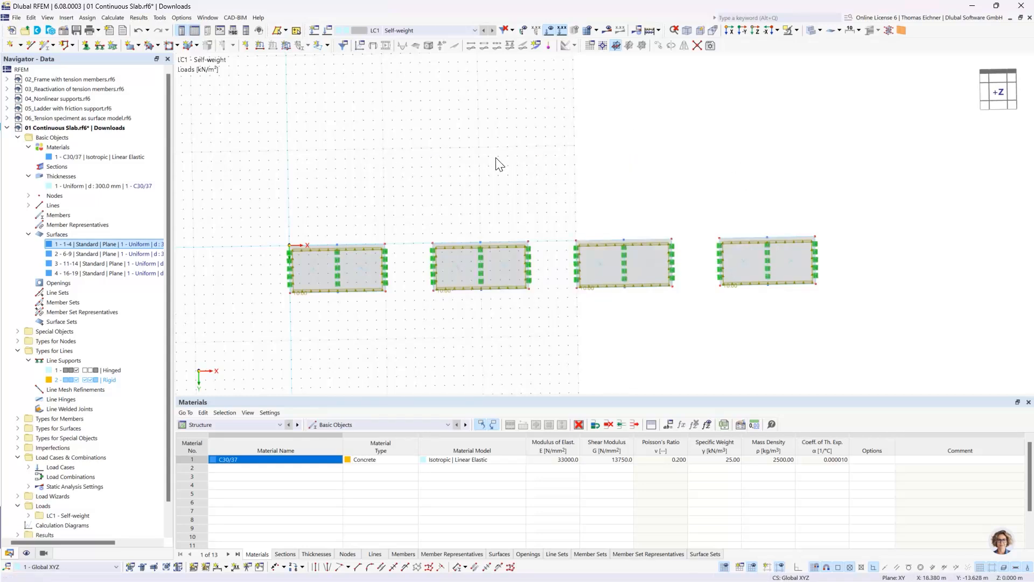
{"action": "right_click", "coordinate": [325, 124]}
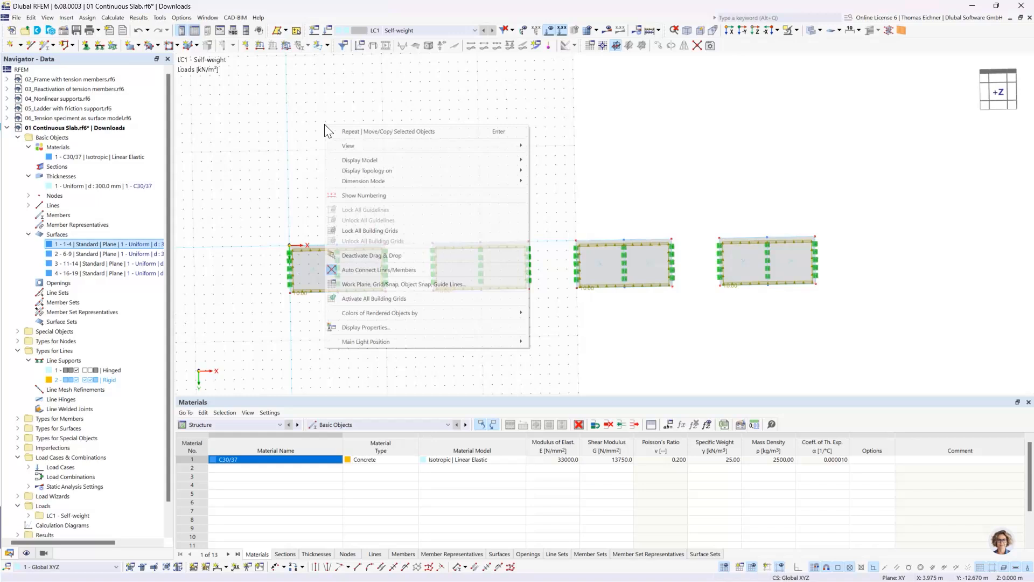
{"action": "left_click", "coordinate": [292, 107]}
Step: In the Work Plane and Grid/Snap settings, set the number of grid points to 200 in positive directions 1 and 2
{"action": "right_click", "coordinate": [369, 151]}
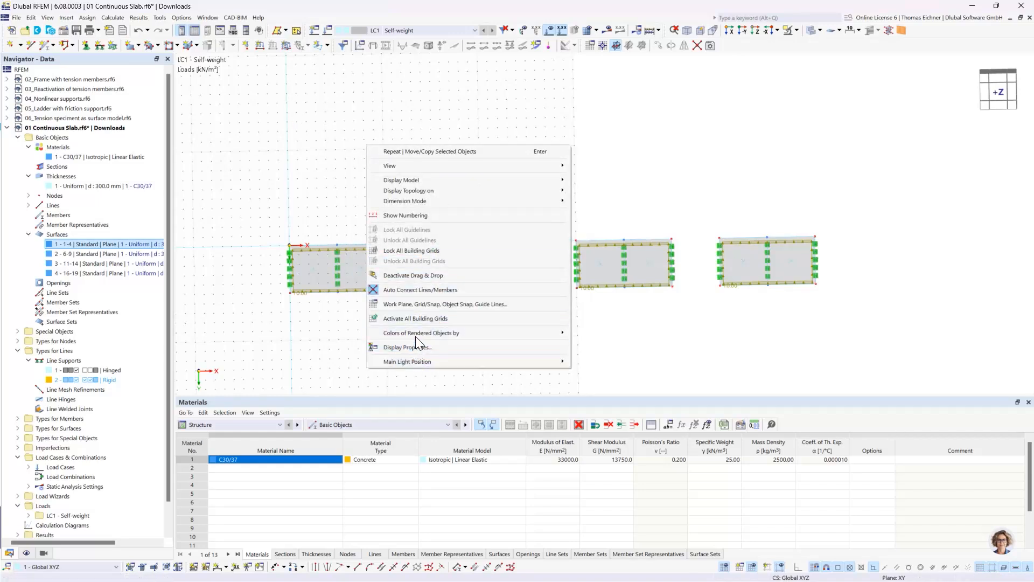
{"action": "left_click", "coordinate": [409, 304]}
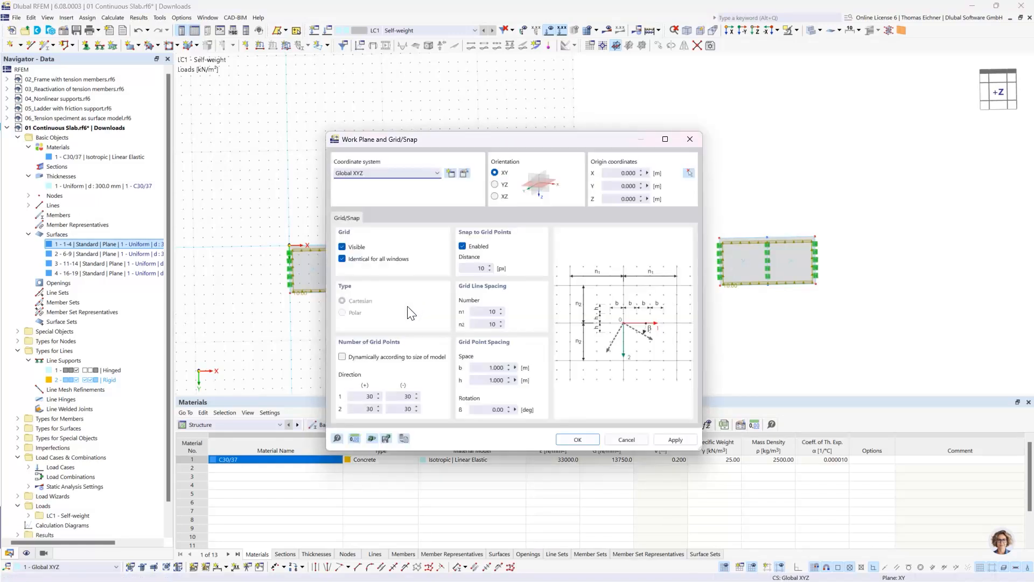
{"action": "left_click_drag", "start_coordinate": [448, 143], "coordinate": [701, 84]}
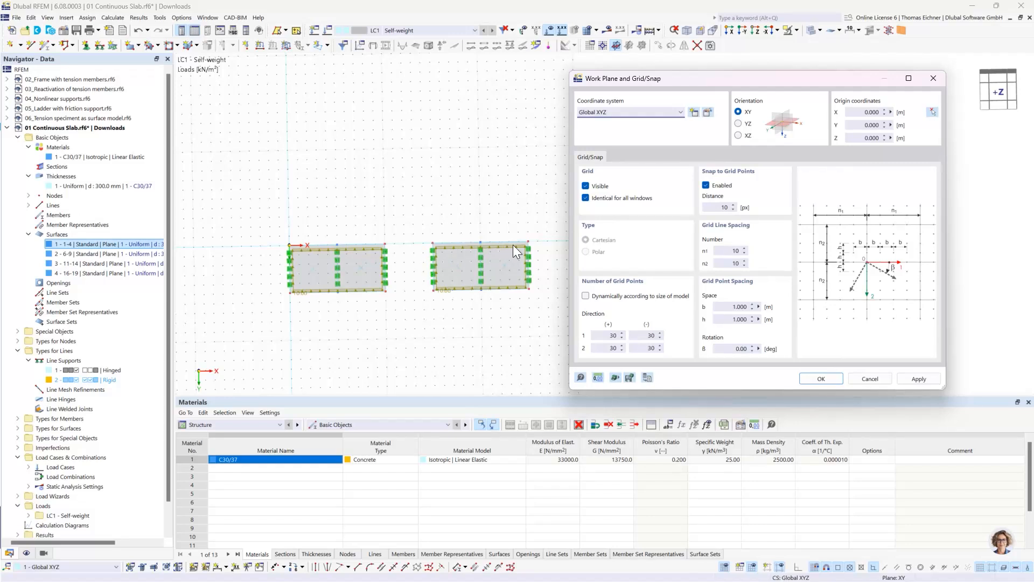
{"action": "left_click_drag", "start_coordinate": [696, 86], "coordinate": [546, 160]}
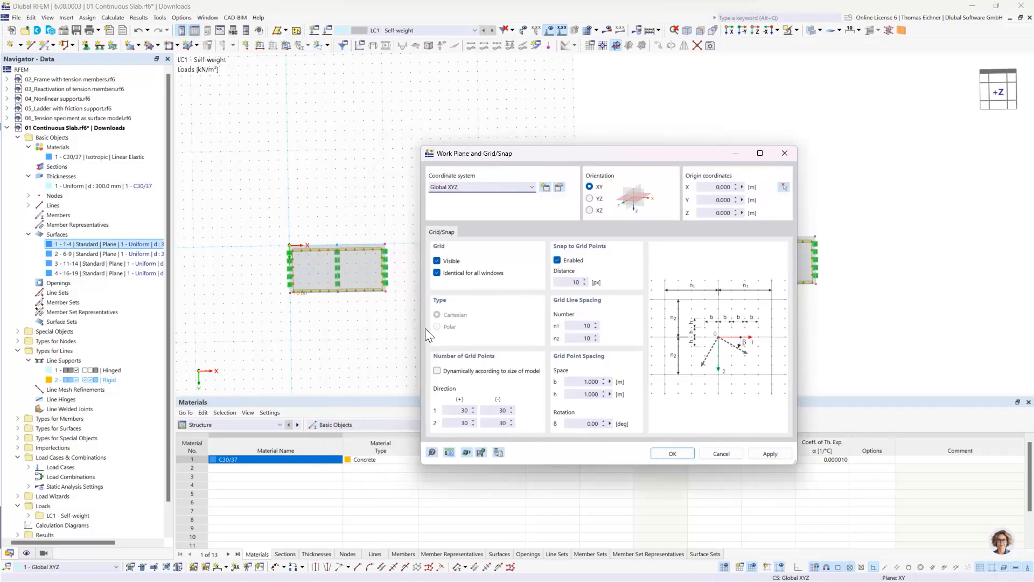
{"action": "left_click", "coordinate": [452, 410]}
{"action": "left_click", "coordinate": [459, 423]}
{"action": "type", "text": "200"}
{"action": "left_click", "coordinate": [497, 410]}
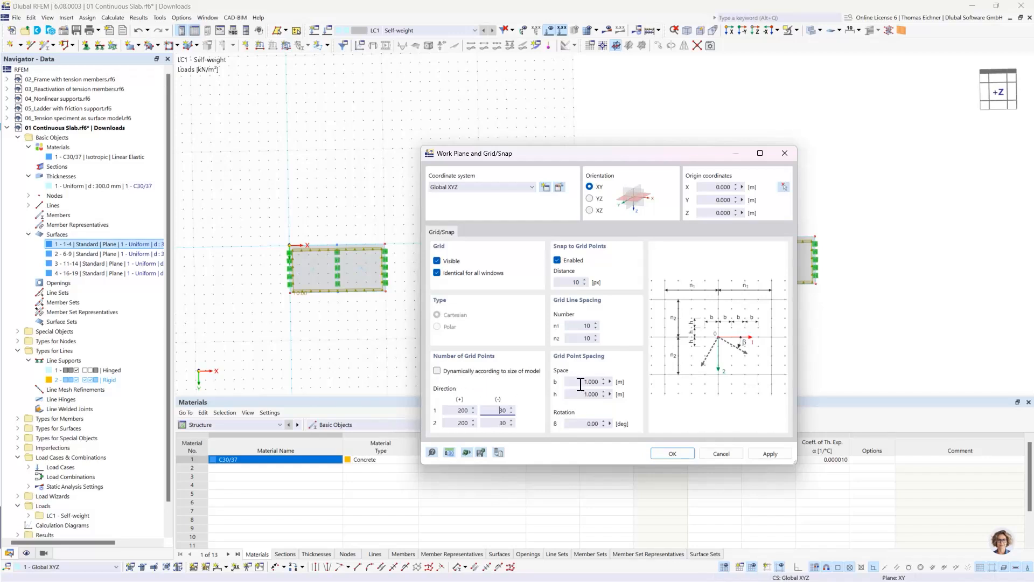
Step: Set the grid point spacing b and h to 0.5 m and apply the grid settings
{"action": "left_click", "coordinate": [579, 382]}
{"action": "double_click", "coordinate": [588, 381]}
{"action": "type", "text": "0.5"}
{"action": "key", "text": "Tab"}
{"action": "type", "text": "0"}
{"action": "left_click", "coordinate": [594, 381]}
{"action": "left_click", "coordinate": [673, 454]}
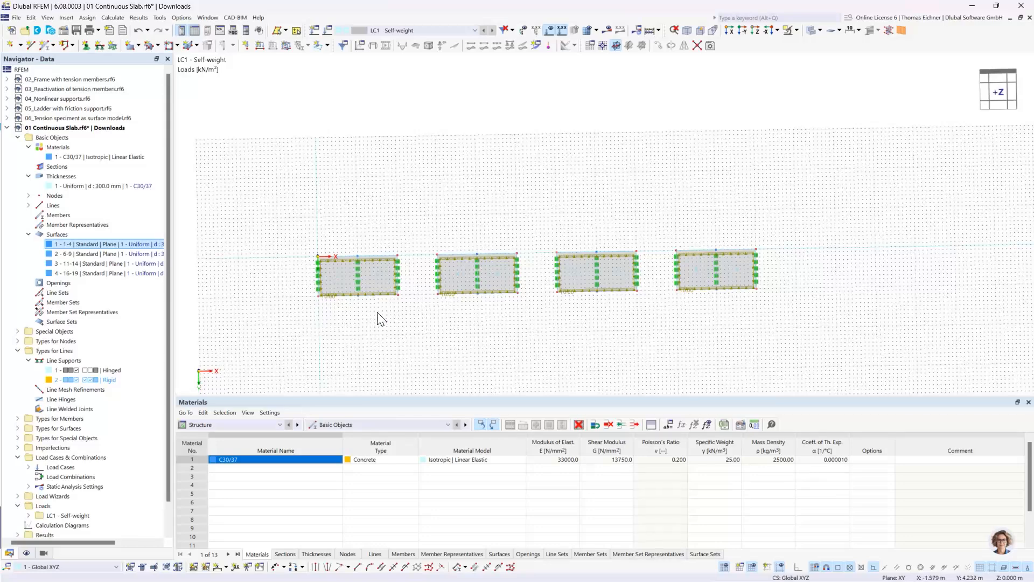
Step: Examine the extended grid around the four slabs from above and in a tilted 3D view
{"action": "scroll", "coordinate": [388, 316], "scroll_direction": "down", "scroll_amount": 3}
{"action": "scroll", "coordinate": [499, 270], "scroll_direction": "up", "scroll_amount": 1}
{"action": "middle_click_drag", "start_coordinate": [506, 267], "coordinate": [396, 349]}
{"action": "scroll", "coordinate": [327, 293], "scroll_direction": "up", "scroll_amount": 1}
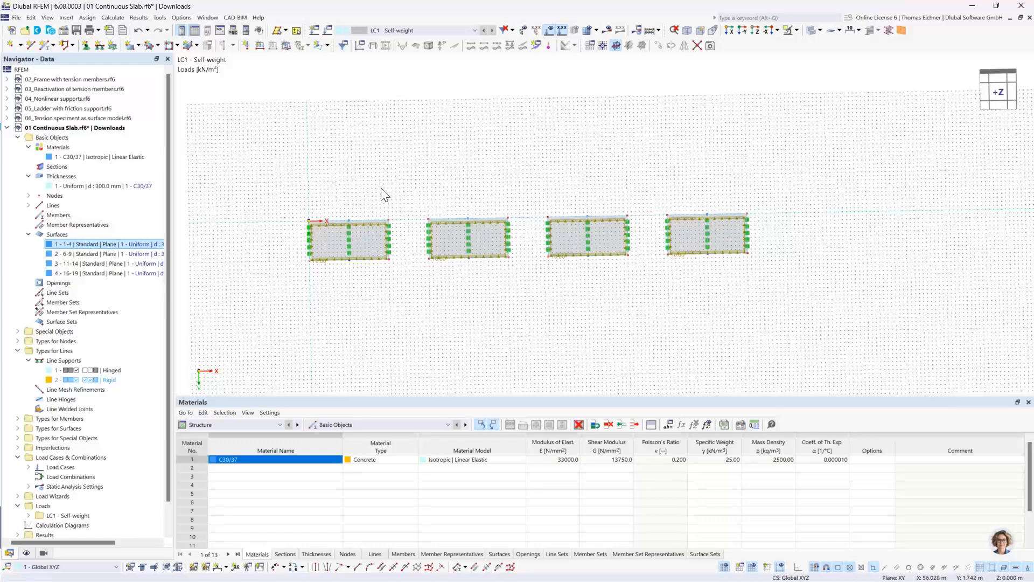
{"action": "scroll", "coordinate": [755, 234], "scroll_direction": "up", "scroll_amount": 1}
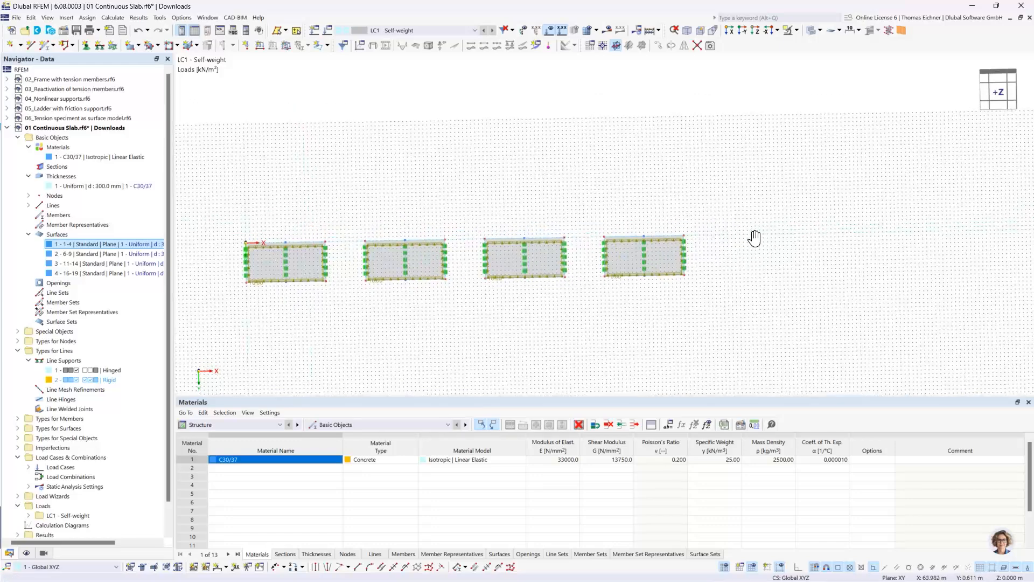
{"action": "scroll", "coordinate": [857, 237], "scroll_direction": "down", "scroll_amount": 1}
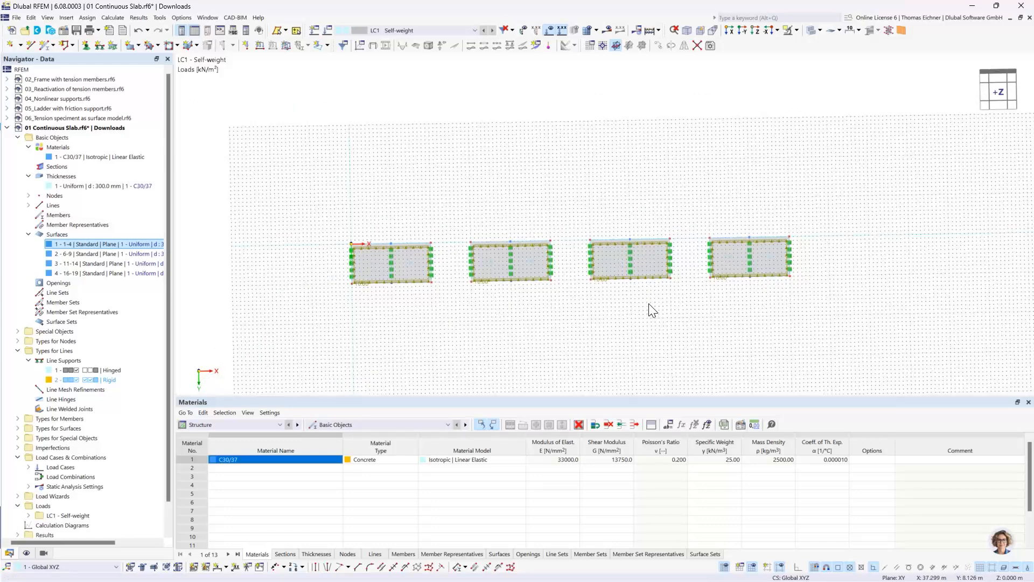
{"action": "scroll", "coordinate": [560, 273], "scroll_direction": "up", "scroll_amount": 2}
{"action": "mouse_move", "coordinate": [326, 143]}
{"action": "middle_mouse_down"}
{"action": "mouse_move", "coordinate": [353, 138]}
{"action": "mouse_move", "coordinate": [337, 146]}
{"action": "middle_mouse_up"}
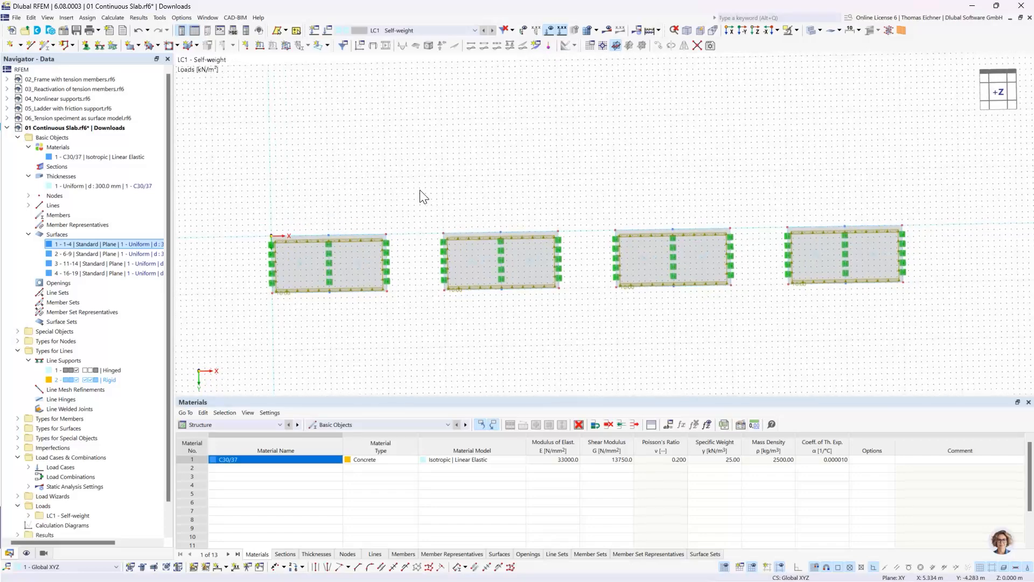
{"action": "middle_click_drag", "start_coordinate": [512, 192], "coordinate": [250, 194], "text": "ctrl"}
{"action": "middle_click_drag", "start_coordinate": [566, 215], "coordinate": [501, 208]}
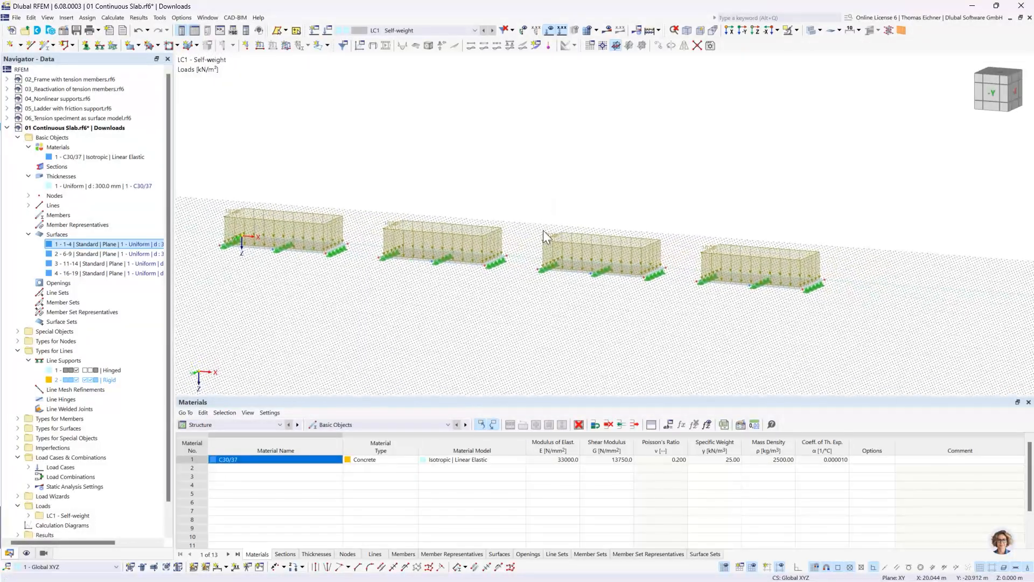
{"action": "scroll", "coordinate": [528, 261], "scroll_direction": "up", "scroll_amount": 3}
Step: Save the model and show all four slabs fitted in the view along the Z direction
{"action": "key", "text": "ctrl+s"}
{"action": "scroll", "coordinate": [501, 206], "scroll_direction": "down", "scroll_amount": 2}
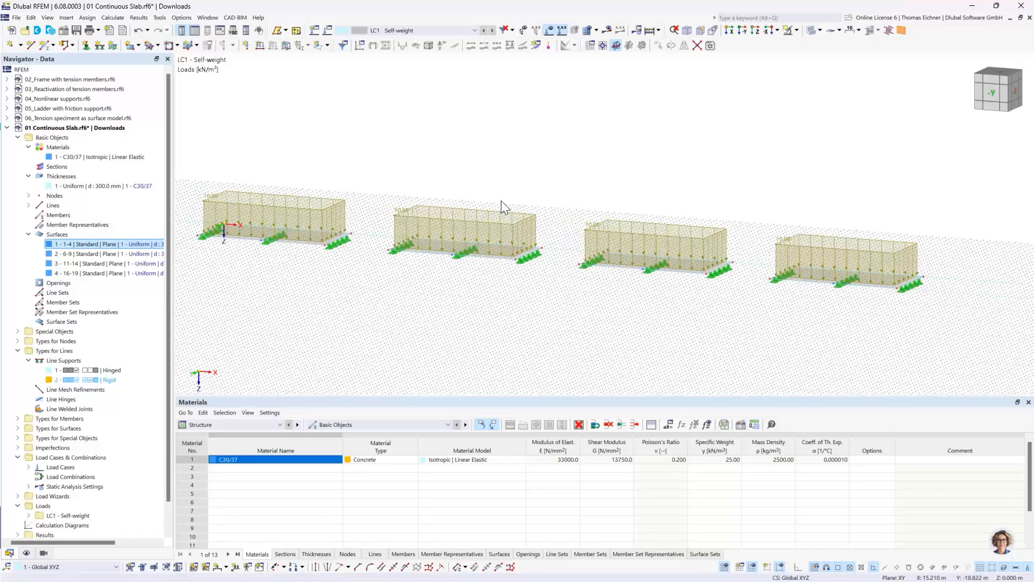
{"action": "middle_click_drag", "start_coordinate": [473, 185], "coordinate": [487, 176]}
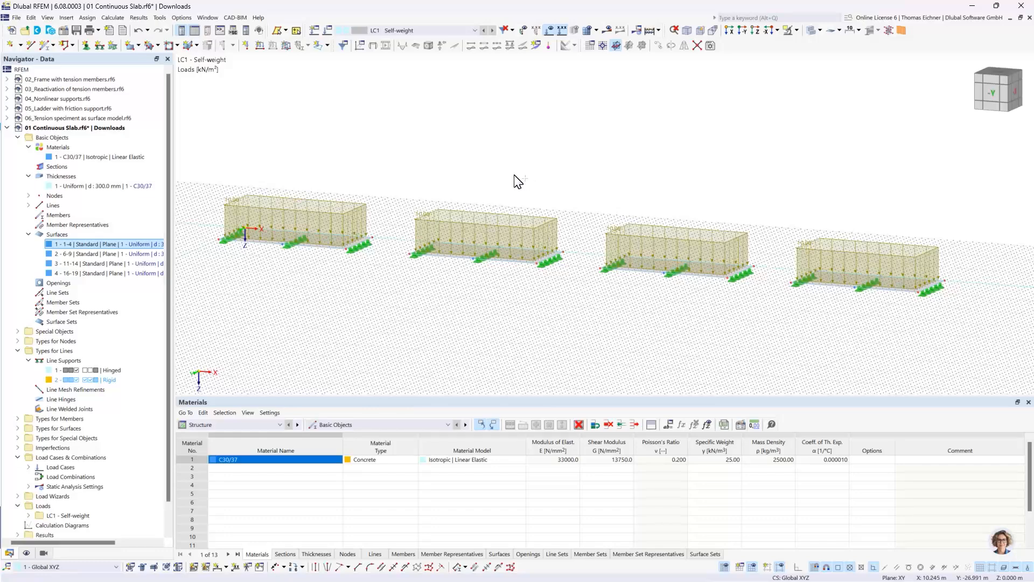
{"action": "middle_click_drag", "start_coordinate": [509, 176], "coordinate": [531, 237], "text": "ctrl"}
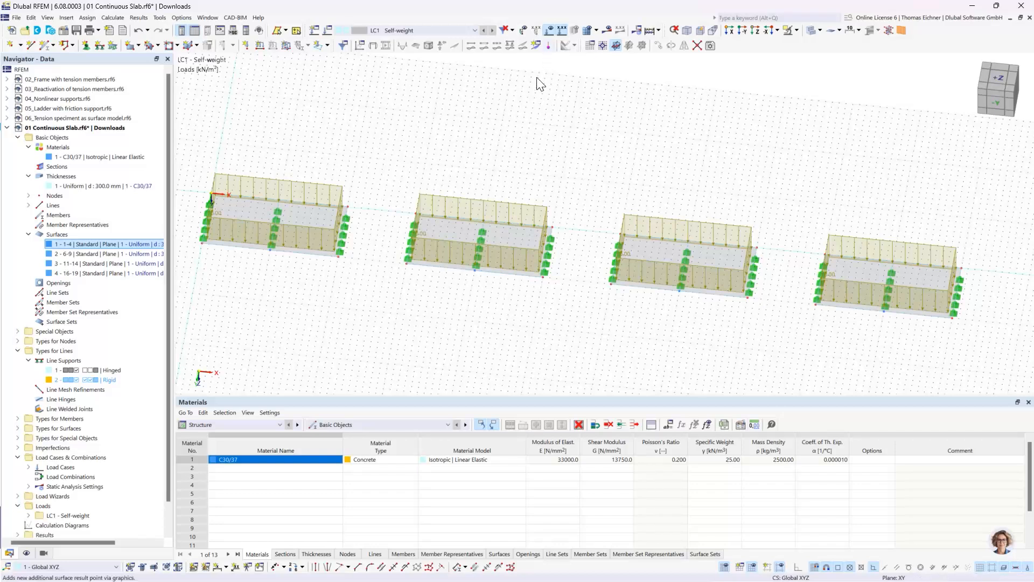
{"action": "left_click", "coordinate": [756, 30]}
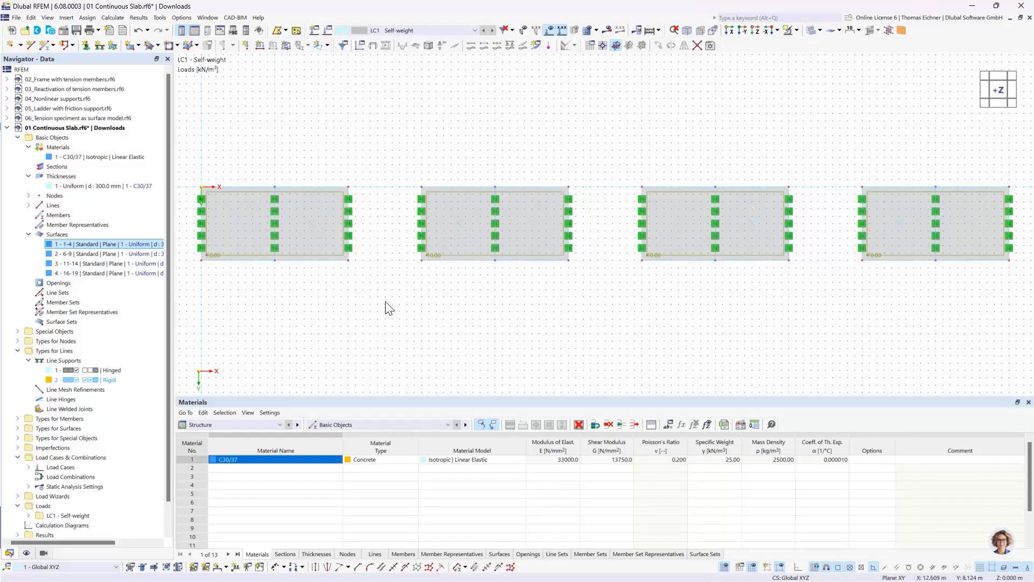
{"action": "scroll", "coordinate": [380, 340], "scroll_direction": "up", "scroll_amount": 10}
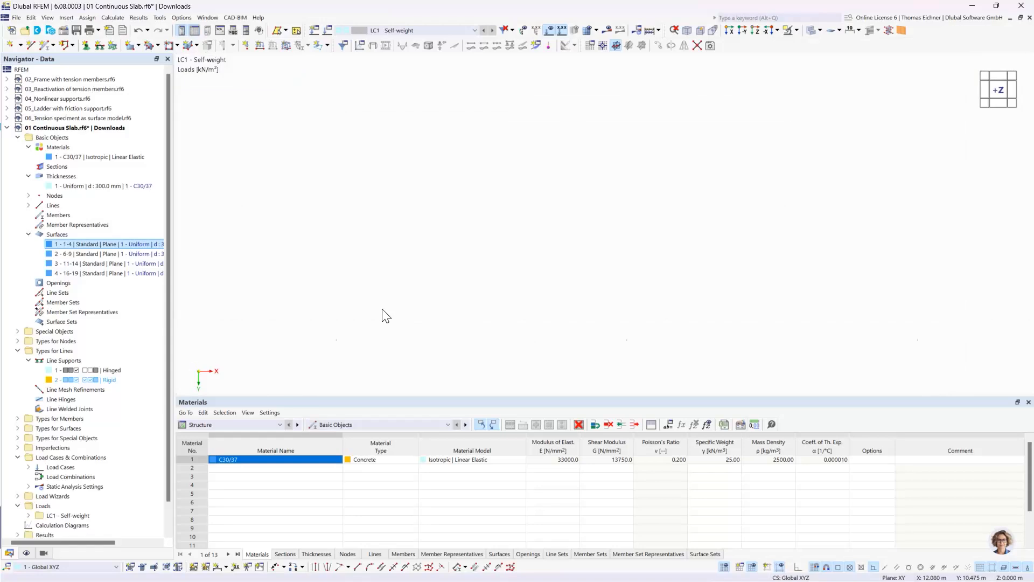
{"action": "scroll", "coordinate": [388, 309], "scroll_direction": "down", "scroll_amount": 10}
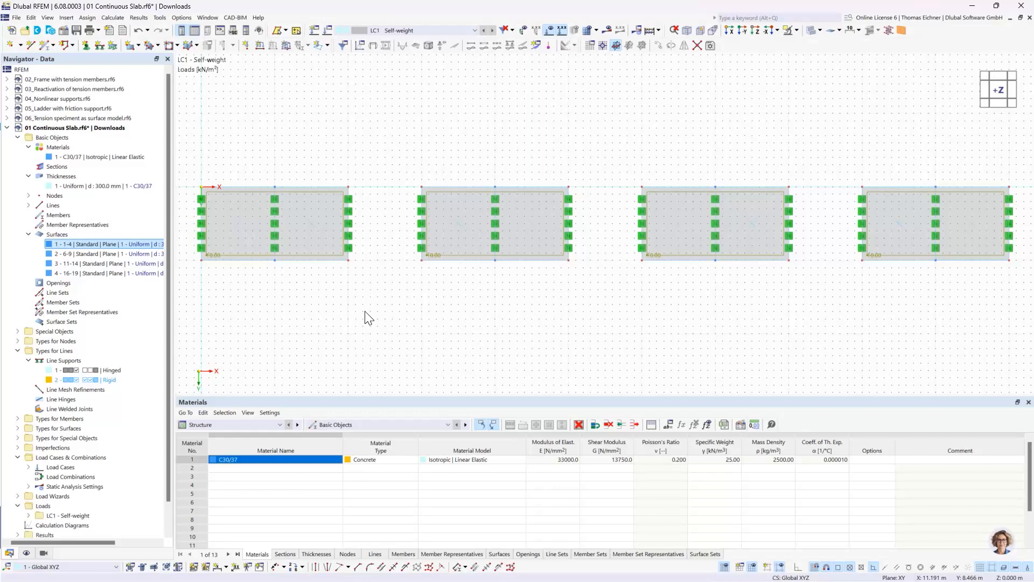
{"action": "scroll", "coordinate": [364, 312], "scroll_direction": "down", "scroll_amount": 6}
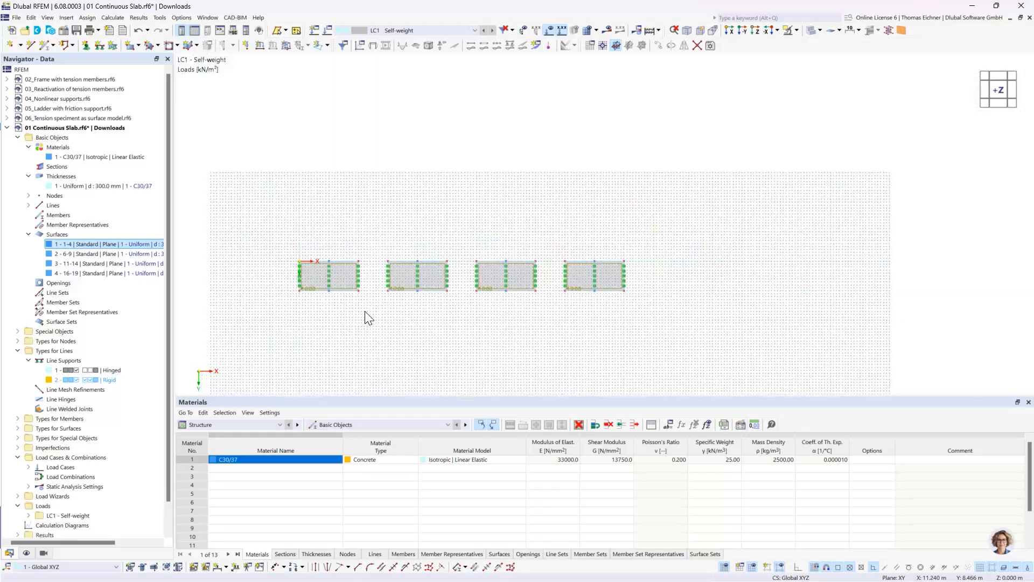
{"action": "middle_click_drag", "start_coordinate": [769, 293], "coordinate": [110, 203]}
{"action": "middle_click", "coordinate": [596, 280]}
{"action": "middle_click", "coordinate": [596, 280]}
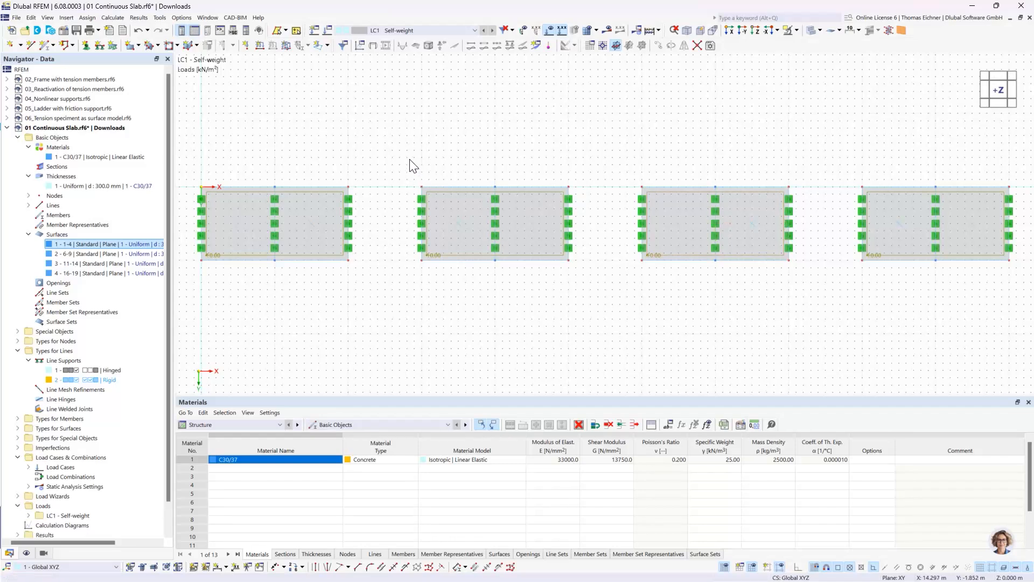
Step: Check the general mesh settings with the target length of finite elements and accept them
{"action": "left_click", "coordinate": [113, 18]}
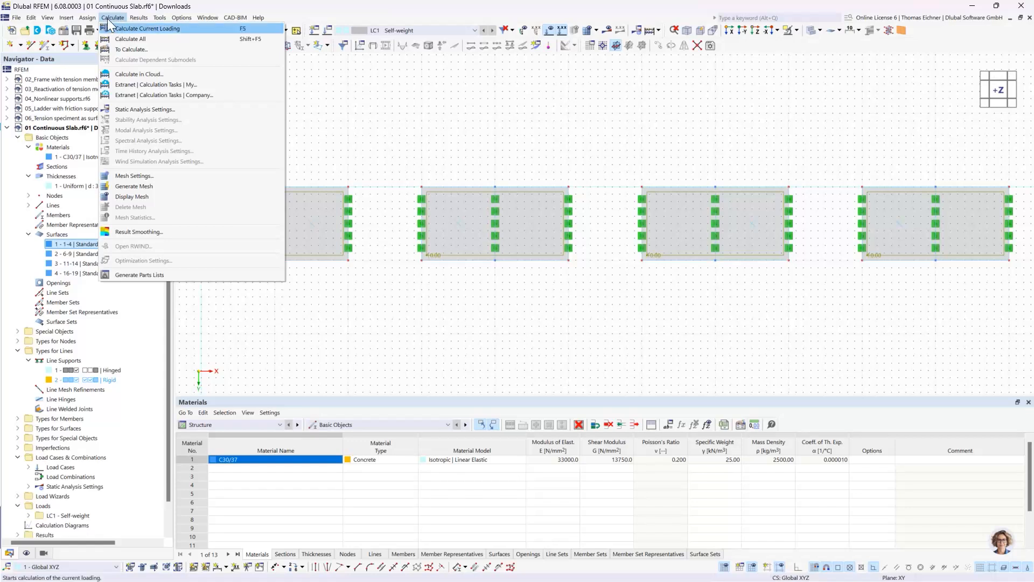
{"action": "left_click", "coordinate": [159, 179]}
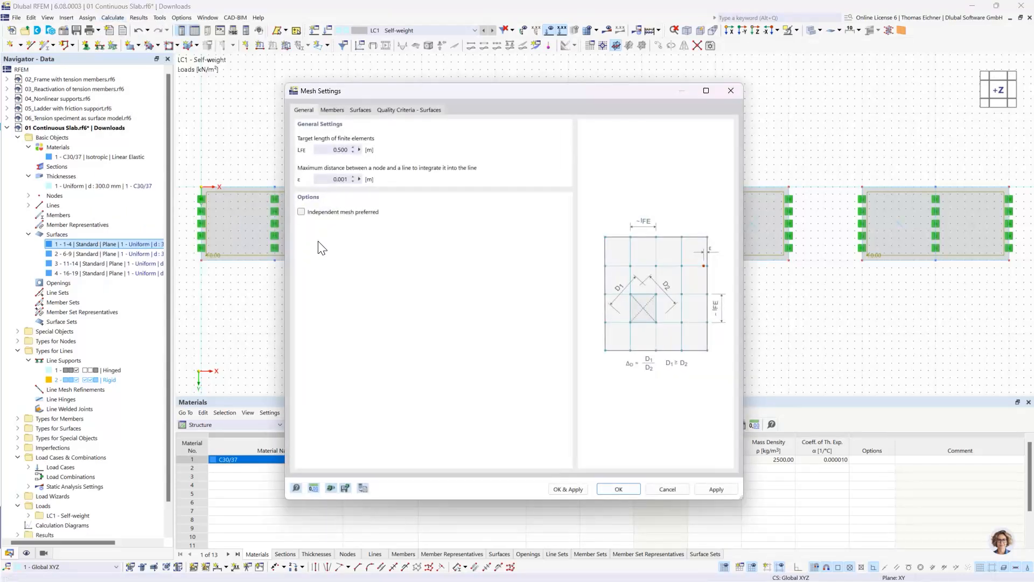
{"action": "double_click", "coordinate": [323, 150]}
{"action": "left_click", "coordinate": [331, 150]}
{"action": "left_click", "coordinate": [619, 490]}
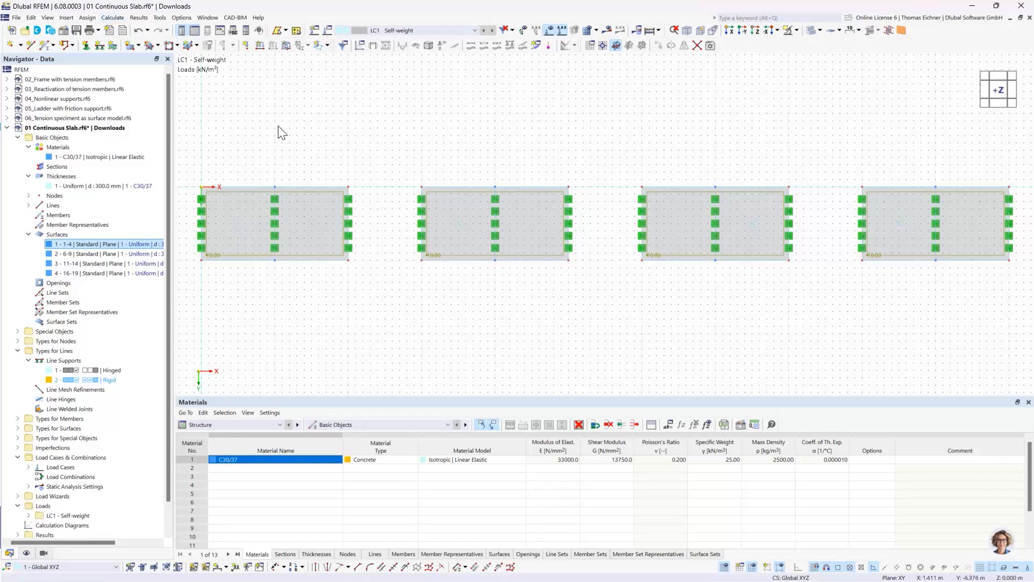
Step: Collapse the Basic Objects, Types for Lines and Types for Nodes categories of the slab model in the navigator
{"action": "scroll", "coordinate": [311, 122], "scroll_direction": "down", "scroll_amount": 1}
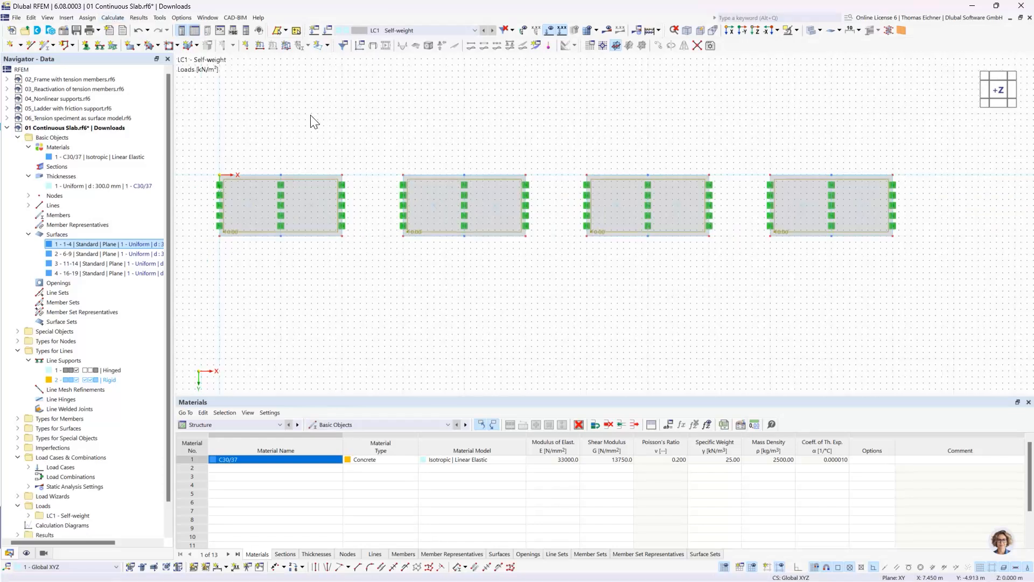
{"action": "middle_click_drag", "start_coordinate": [311, 121], "coordinate": [330, 167]}
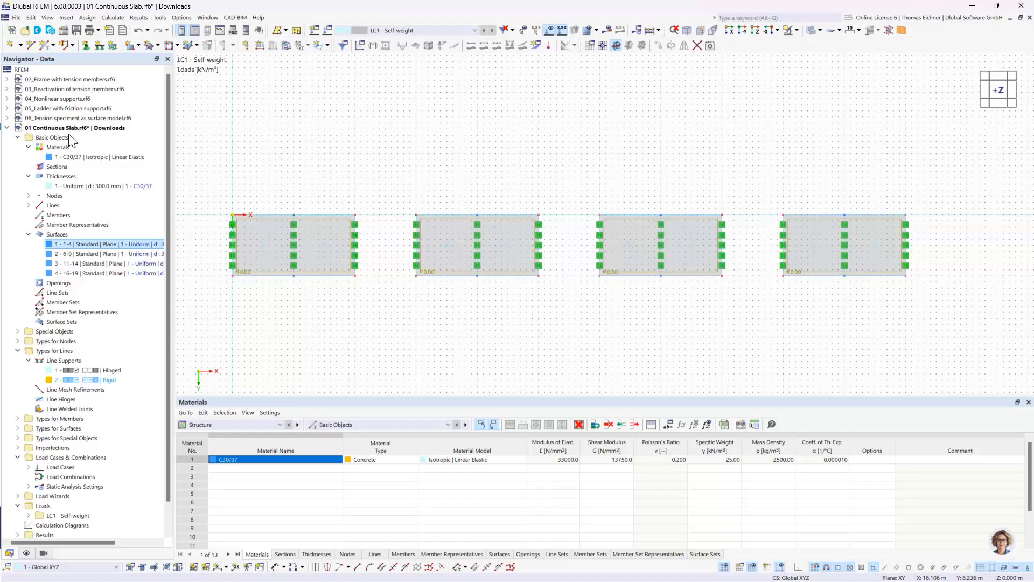
{"action": "left_click", "coordinate": [29, 176]}
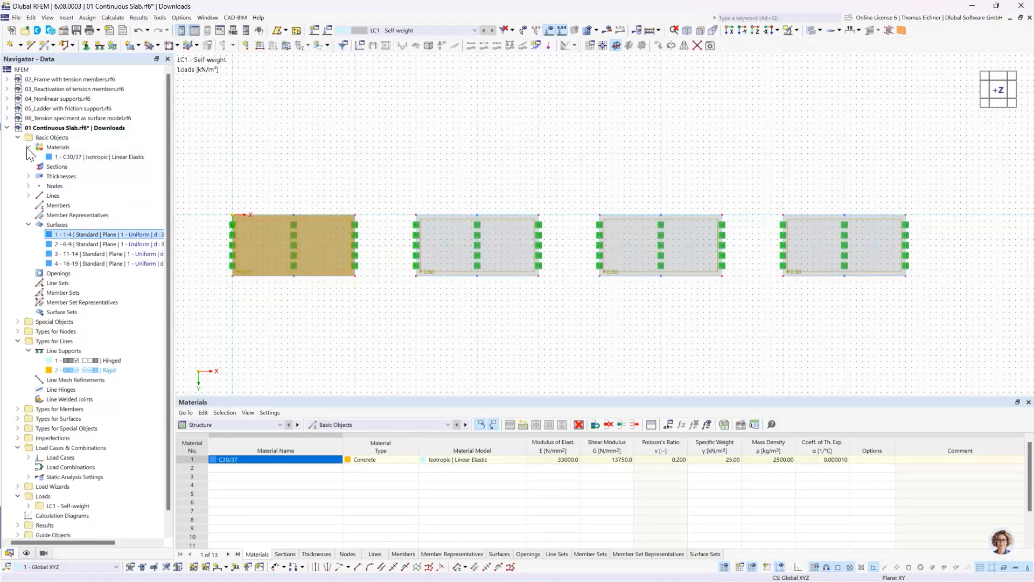
{"action": "left_click", "coordinate": [29, 147]}
{"action": "left_click", "coordinate": [28, 214]}
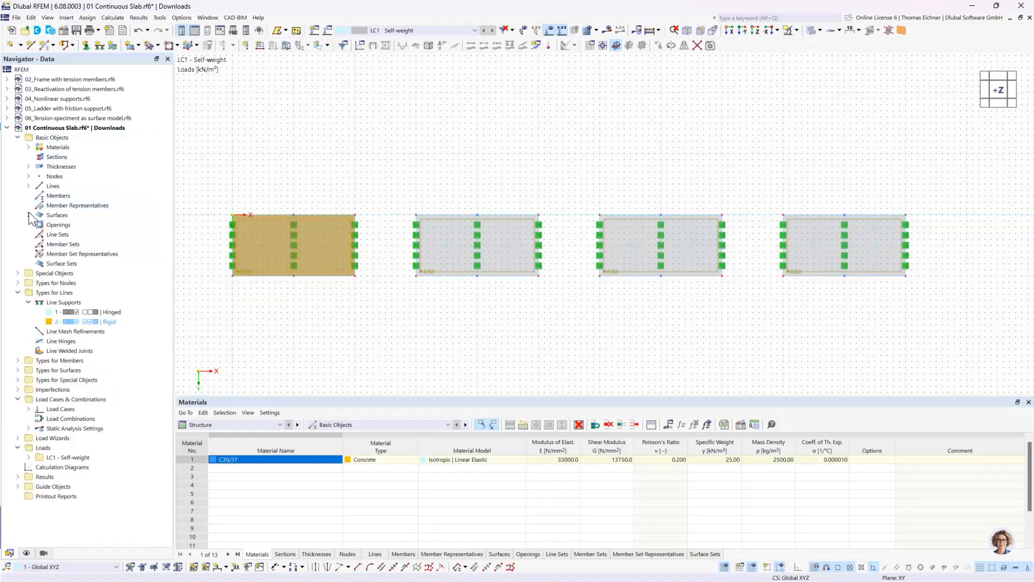
{"action": "left_click", "coordinate": [19, 138]}
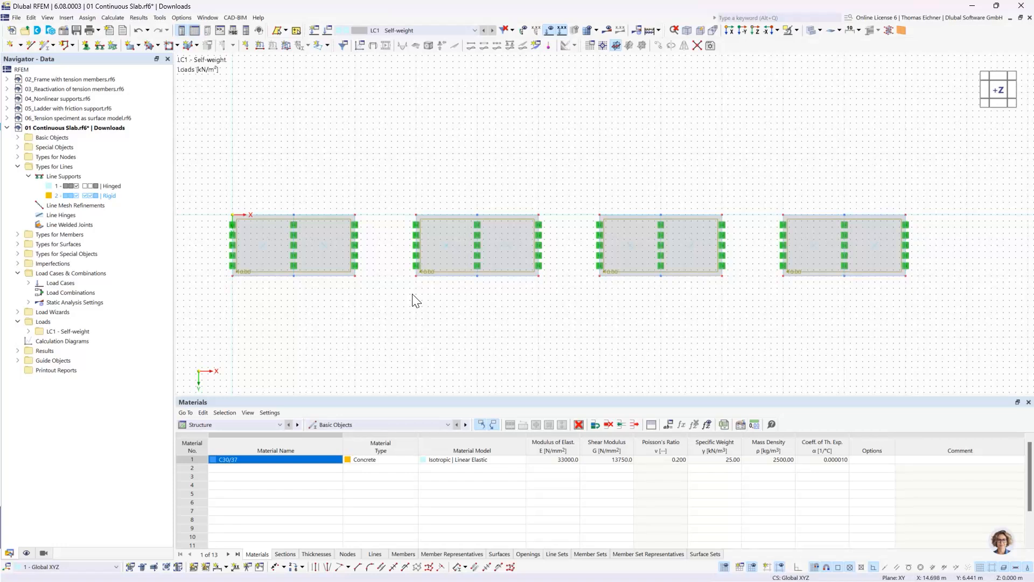
{"action": "double_click", "coordinate": [42, 165]}
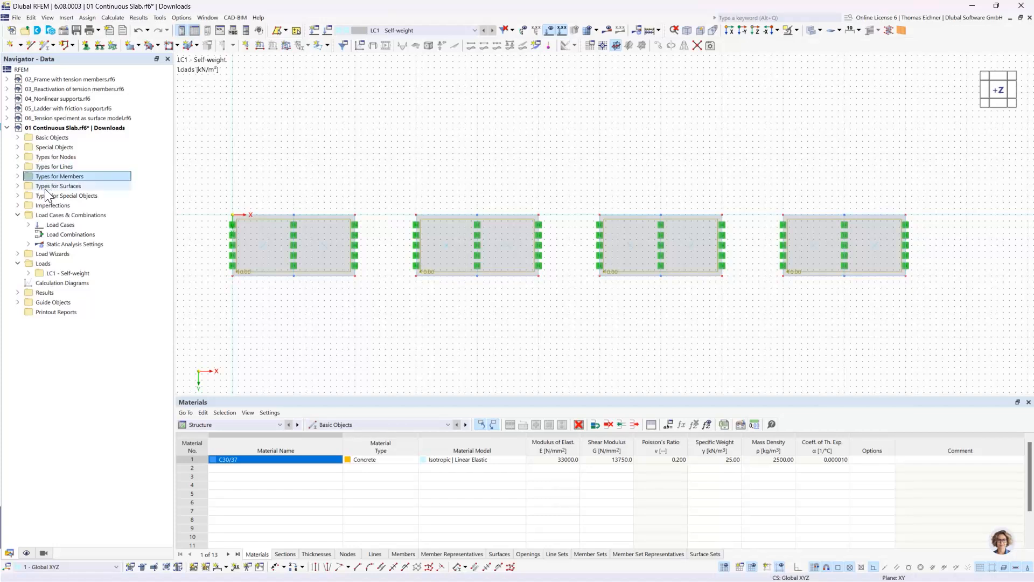
{"action": "left_click", "coordinate": [46, 187]}
{"action": "left_click", "coordinate": [49, 156]}
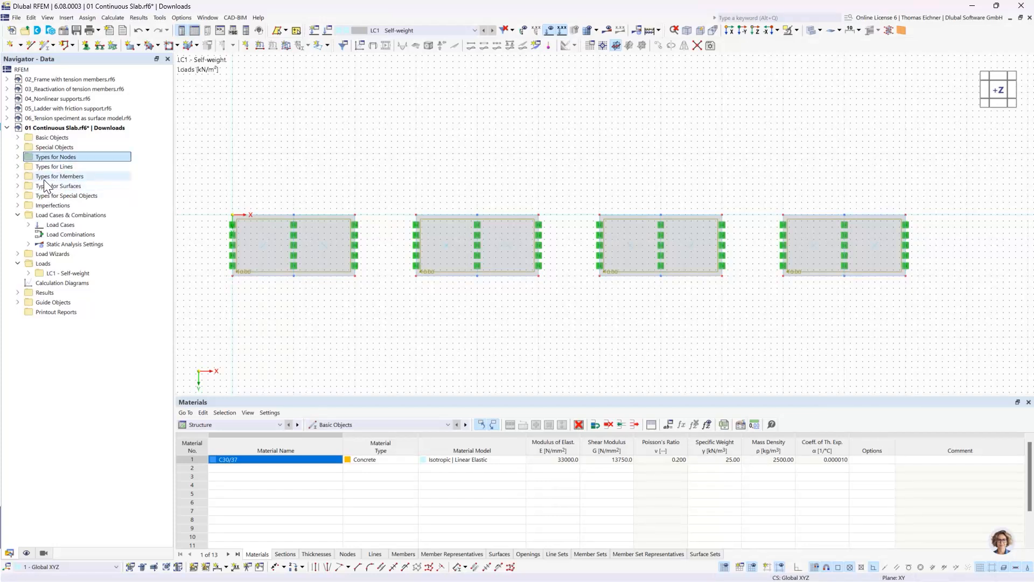
{"action": "double_click", "coordinate": [28, 158]}
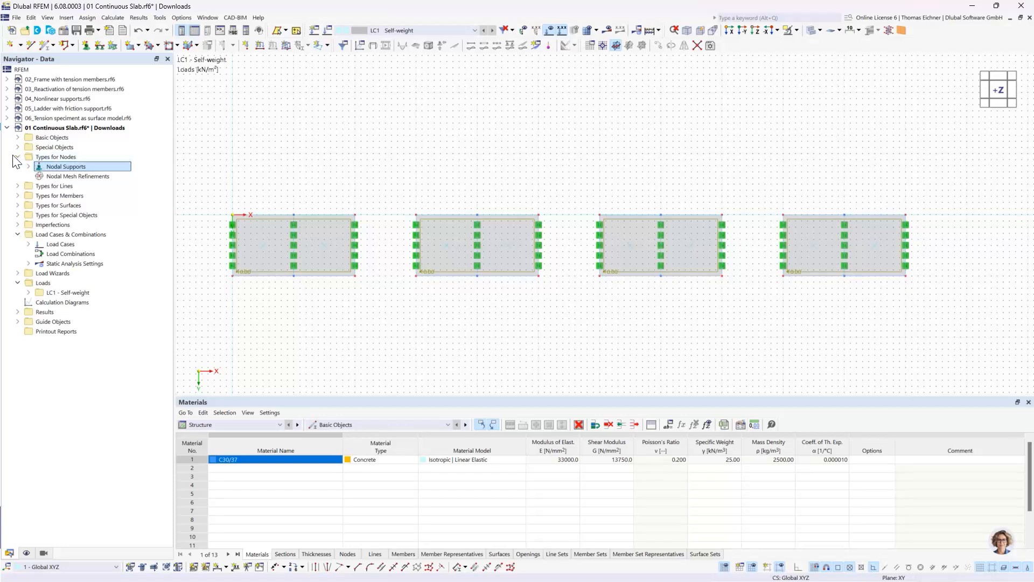
{"action": "double_click", "coordinate": [50, 157]}
Step: Create a surface mesh refinement with a target FE length of 2 m and assign it to the first slab, surface 1
{"action": "double_click", "coordinate": [51, 186]}
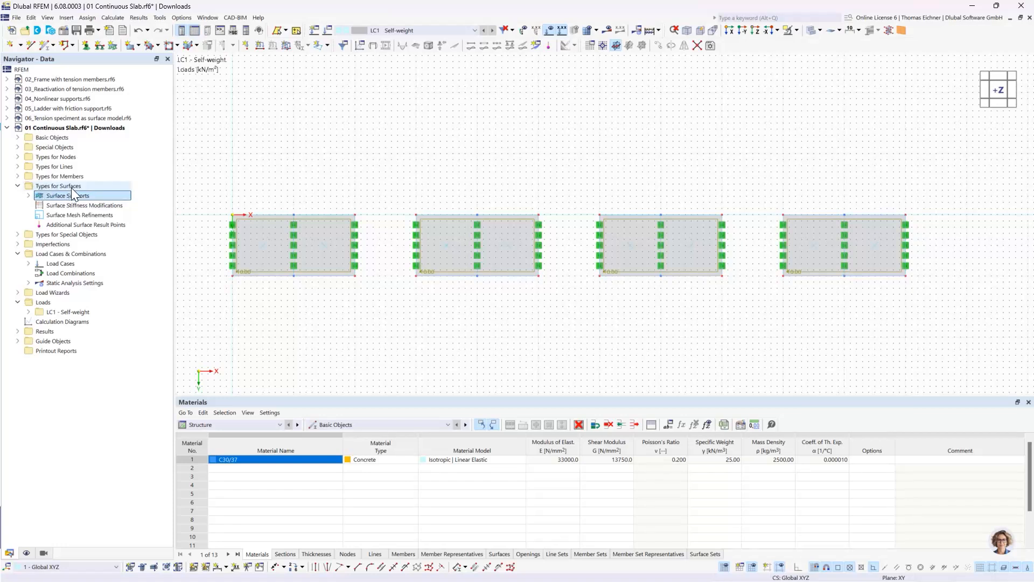
{"action": "left_click", "coordinate": [53, 216]}
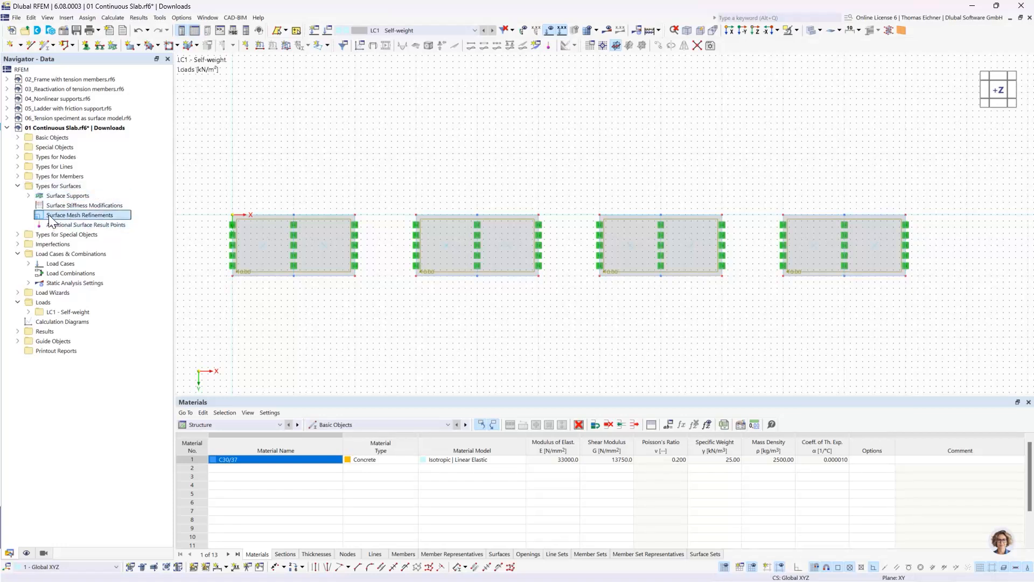
{"action": "double_click", "coordinate": [104, 216]}
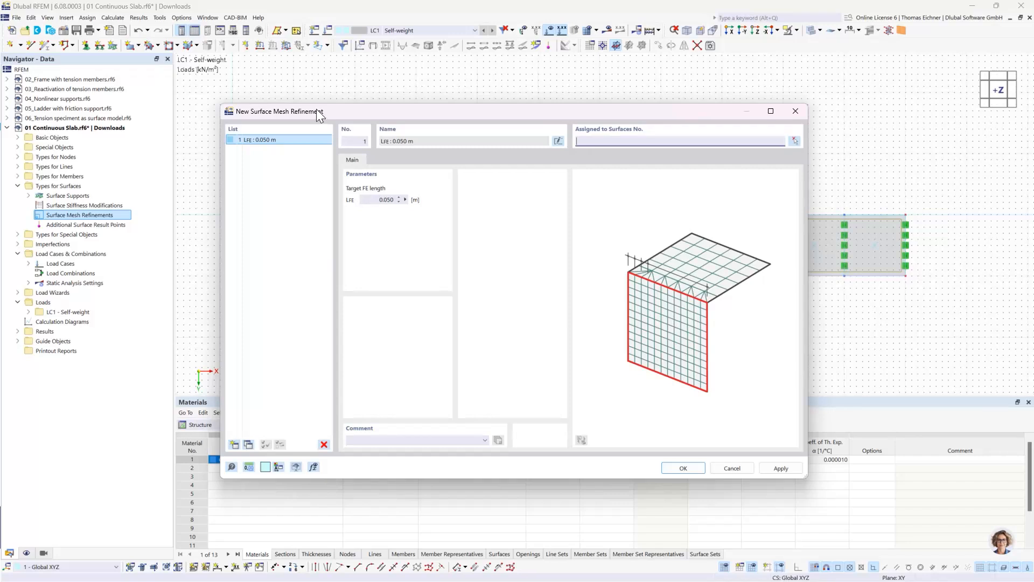
{"action": "left_click_drag", "start_coordinate": [318, 111], "coordinate": [412, 302]}
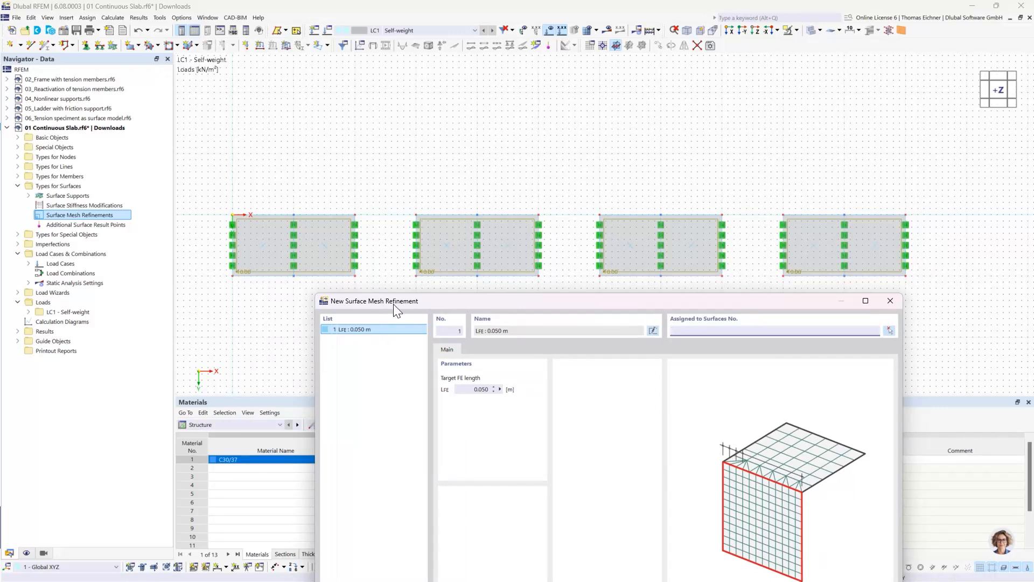
{"action": "left_click_drag", "start_coordinate": [394, 304], "coordinate": [400, 193]}
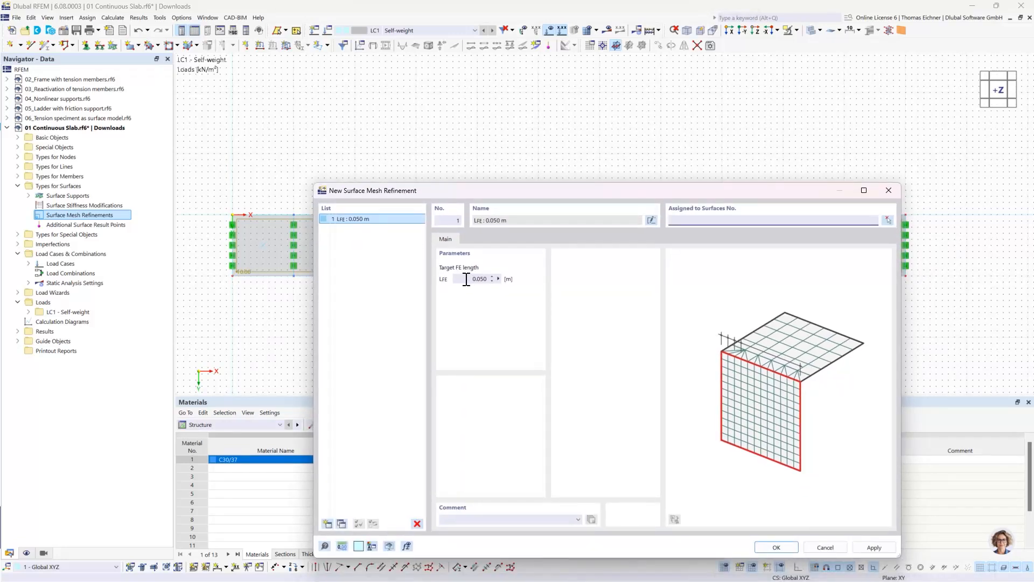
{"action": "left_click", "coordinate": [462, 278]}
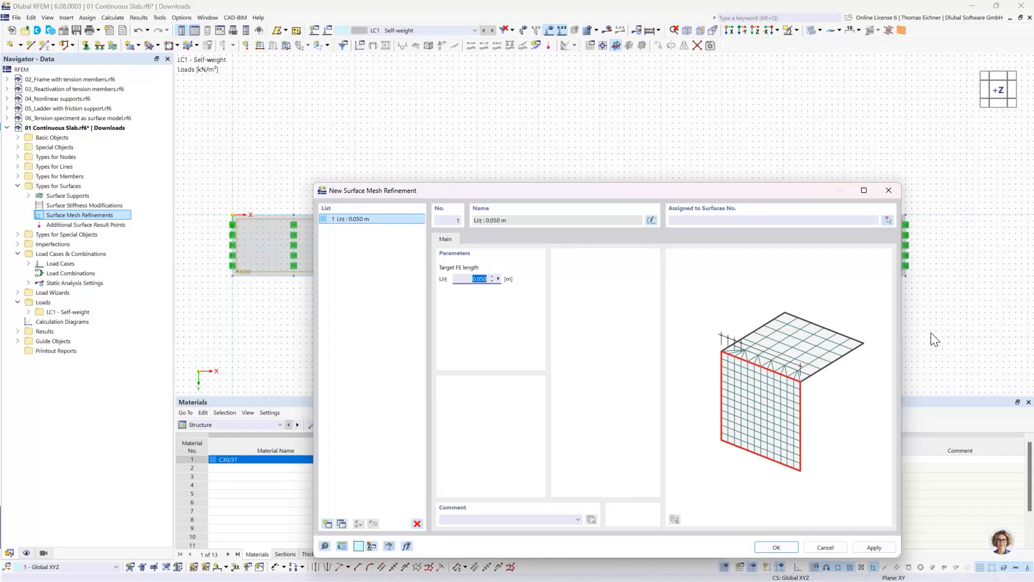
{"action": "type", "text": "2"}
{"action": "left_click", "coordinate": [723, 221]}
{"action": "left_click", "coordinate": [889, 224]}
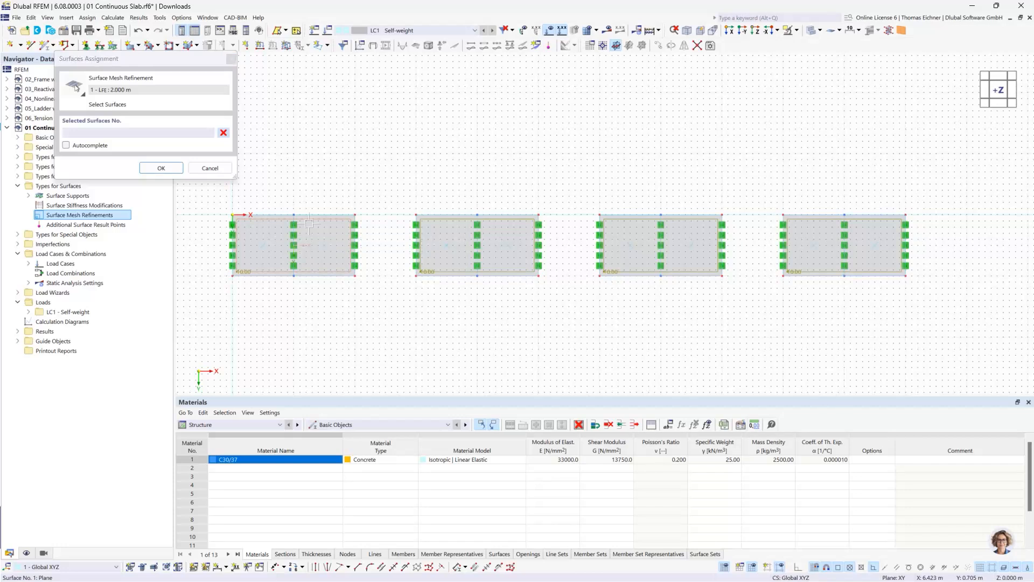
{"action": "left_click", "coordinate": [245, 227]}
{"action": "left_click", "coordinate": [164, 167]}
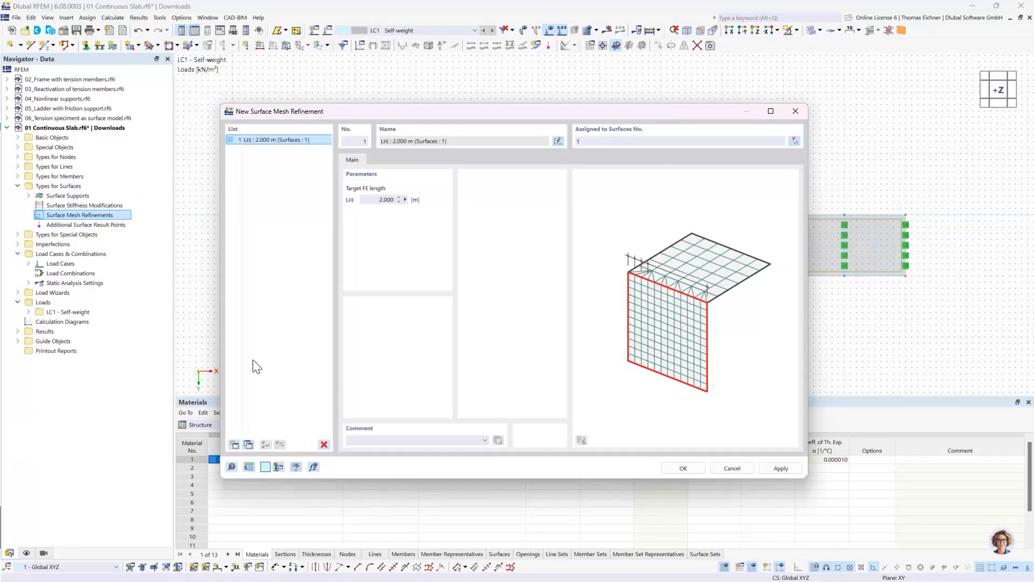
Step: Copy the refinement, set the copy's target FE length to 1 m and assign it to the second slab, surface 2
{"action": "left_click", "coordinate": [248, 444]}
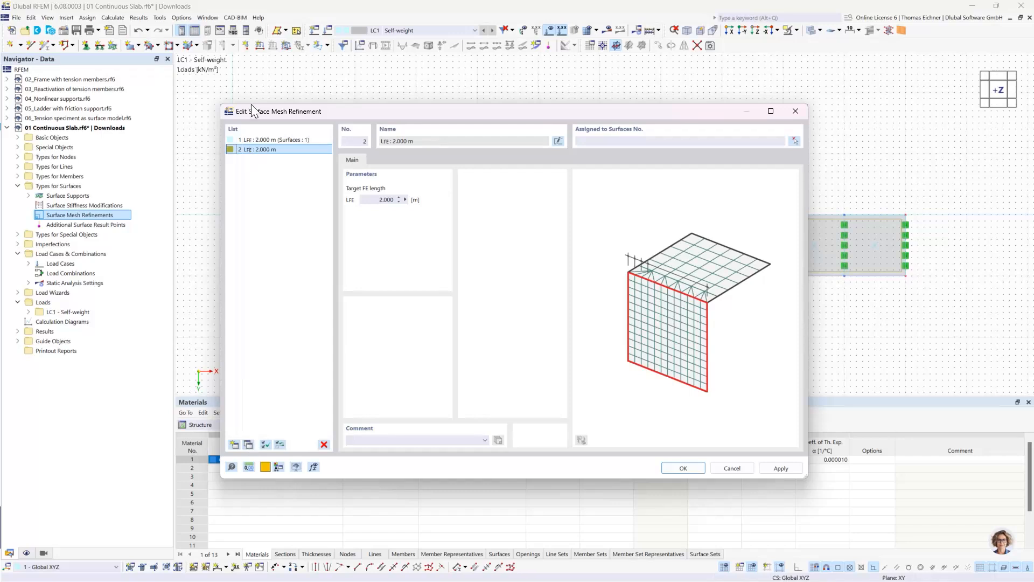
{"action": "left_click", "coordinate": [370, 204]}
{"action": "type", "text": "1"}
{"action": "key", "text": "Tab"}
{"action": "left_click", "coordinate": [794, 141]}
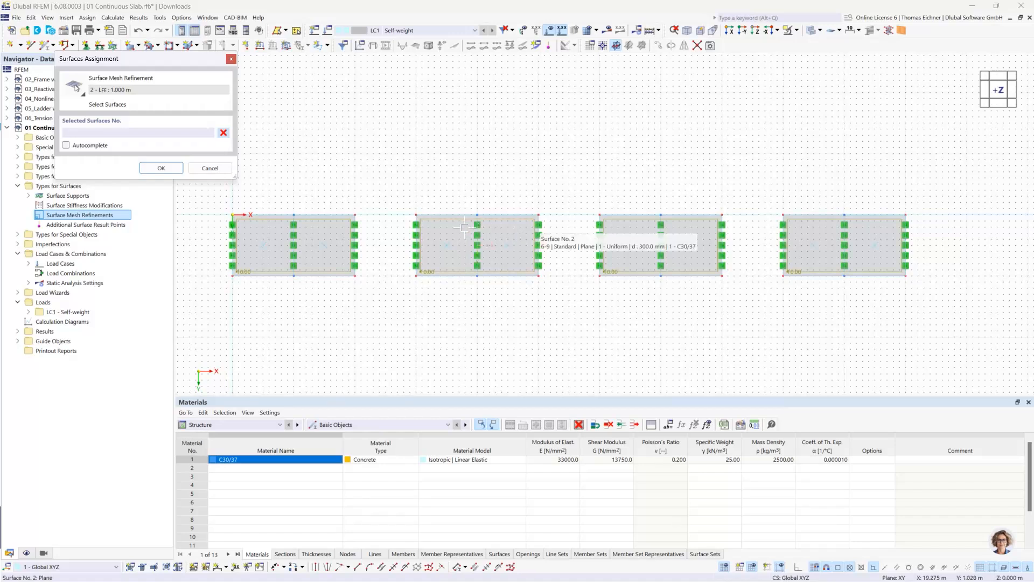
{"action": "left_click", "coordinate": [461, 224]}
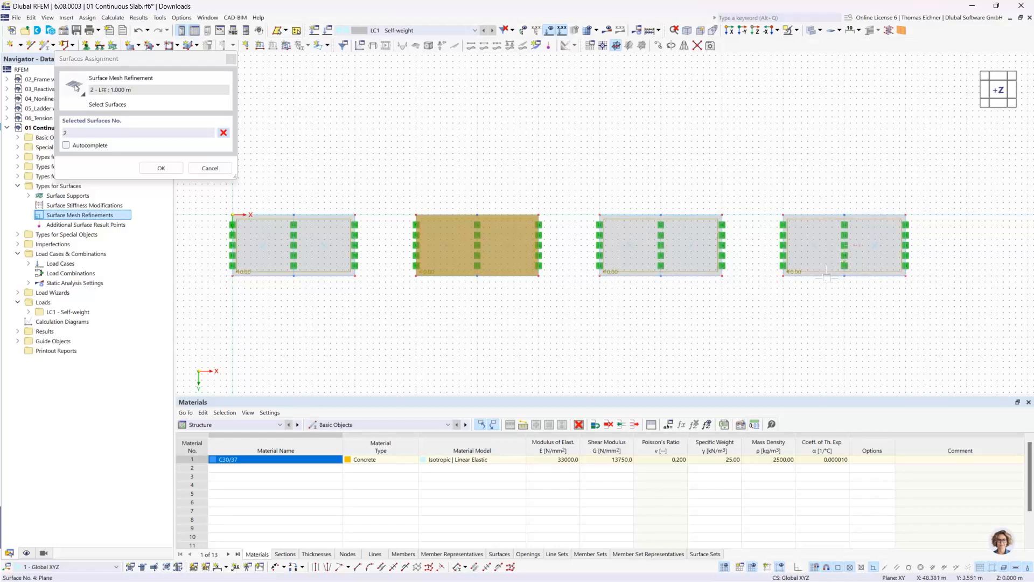
{"action": "left_click", "coordinate": [162, 167]}
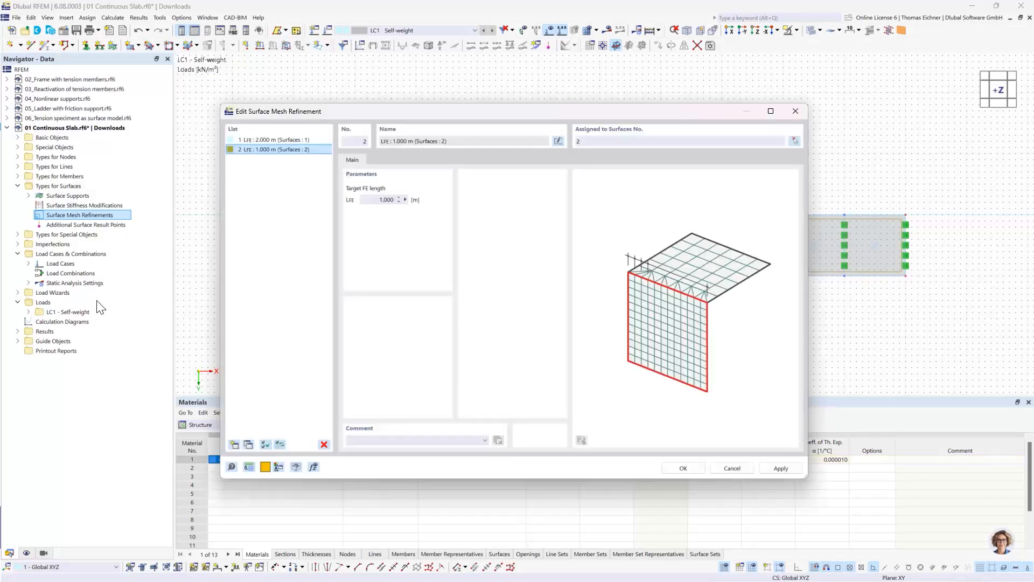
Step: Copy the 1 m mesh refinement, set its target FE length to 0.5 m and assign it to surface 3
{"action": "left_click", "coordinate": [276, 150]}
{"action": "left_click_drag", "start_coordinate": [706, 106], "coordinate": [687, 114]}
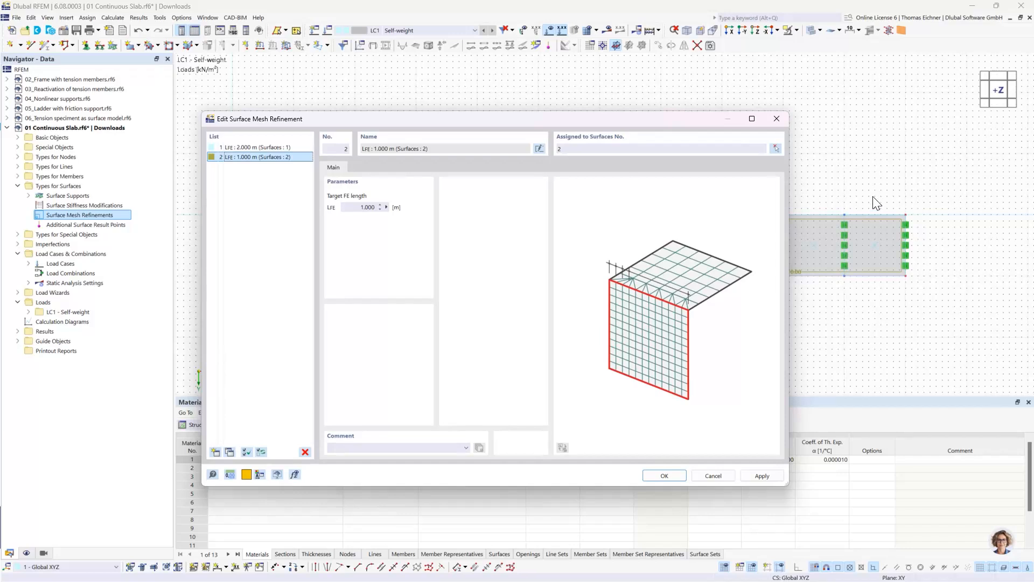
{"action": "left_click", "coordinate": [229, 451]}
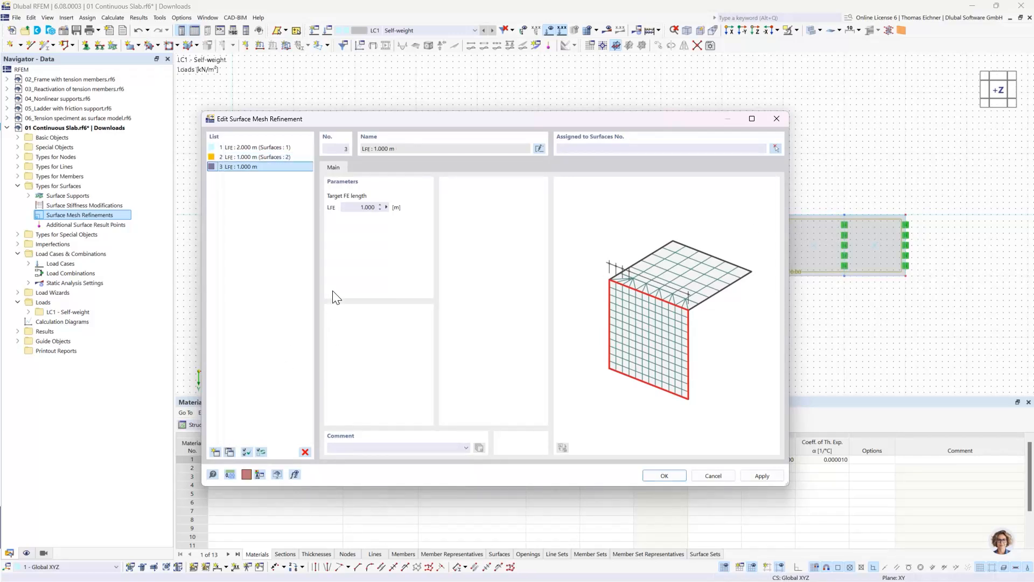
{"action": "double_click", "coordinate": [370, 207]}
{"action": "type", "text": "0.5"}
{"action": "left_click", "coordinate": [583, 144]}
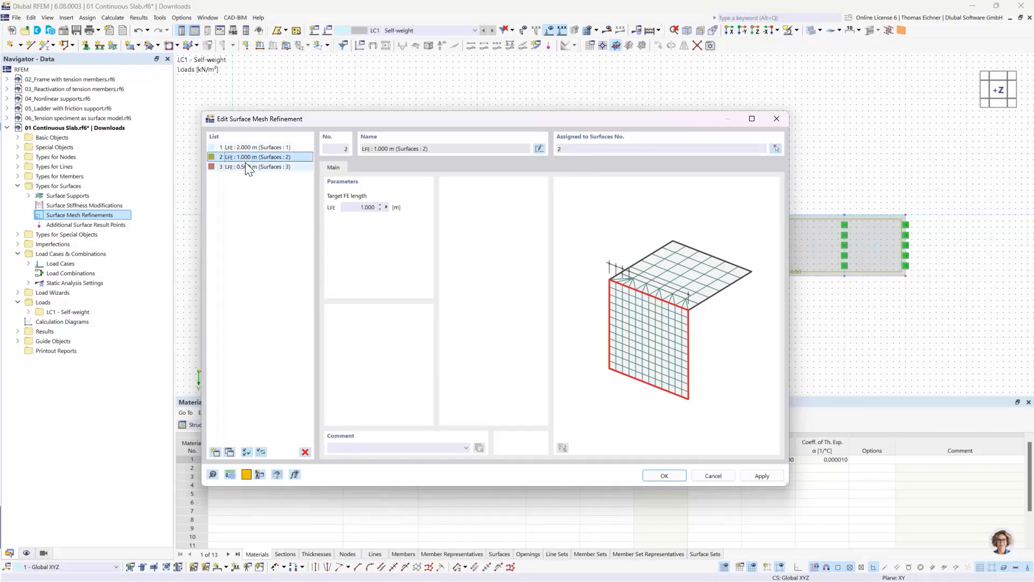
Step: Copy the 0.5 m mesh refinement, set its target FE length to 0.1 m and assign it to surface 4
{"action": "left_click", "coordinate": [229, 452]}
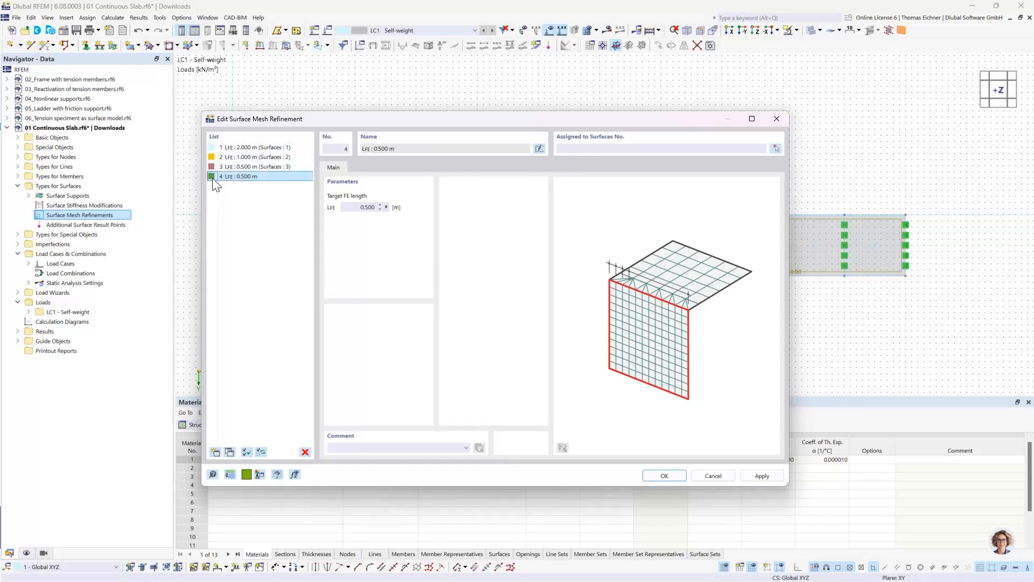
{"action": "left_click", "coordinate": [351, 206]}
{"action": "key", "text": "ctrl+a"}
{"action": "type", "text": "0,1"}
{"action": "left_click", "coordinate": [560, 149]}
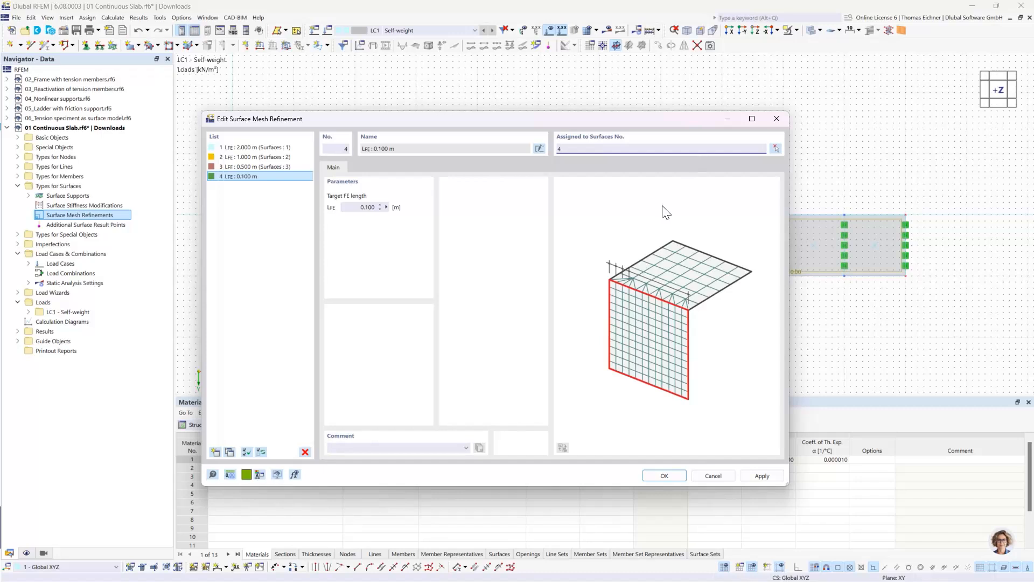
{"action": "left_click", "coordinate": [282, 174]}
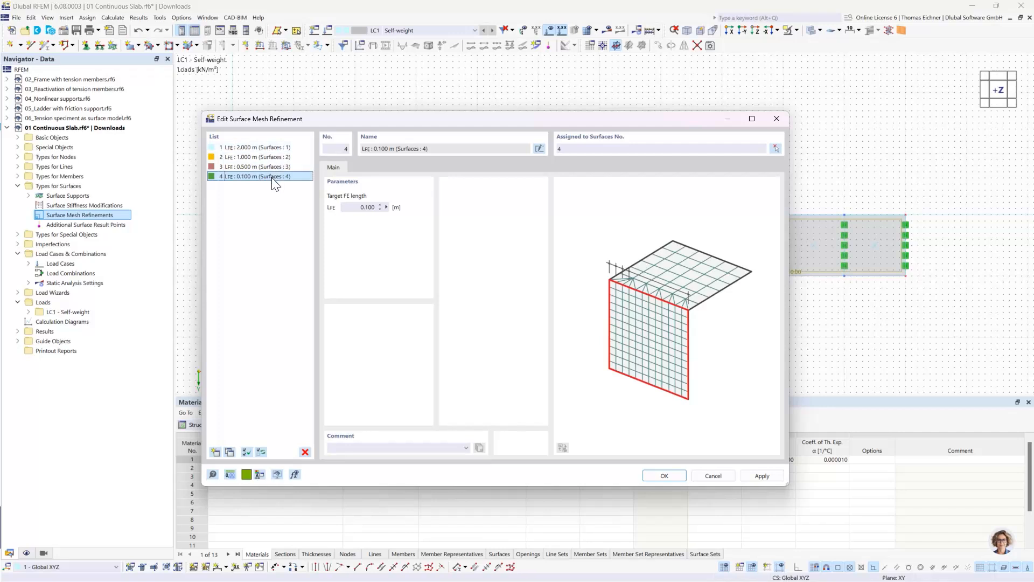
Step: Move the refinement dialog clear of the slabs to compare the assignments, and accept all four surface mesh refinements
{"action": "left_click_drag", "start_coordinate": [405, 119], "coordinate": [261, 147]}
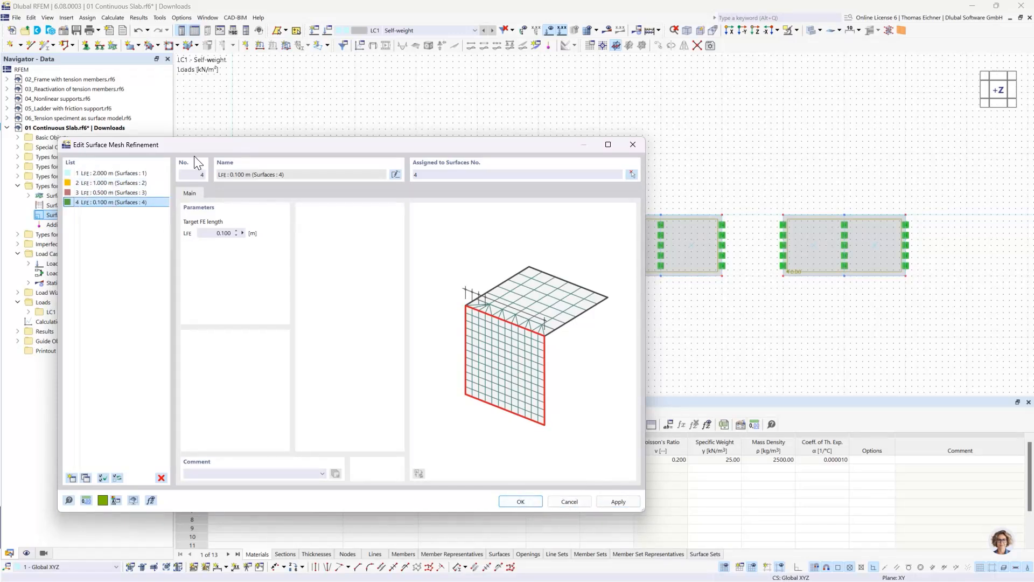
{"action": "left_click_drag", "start_coordinate": [173, 145], "coordinate": [184, 144]}
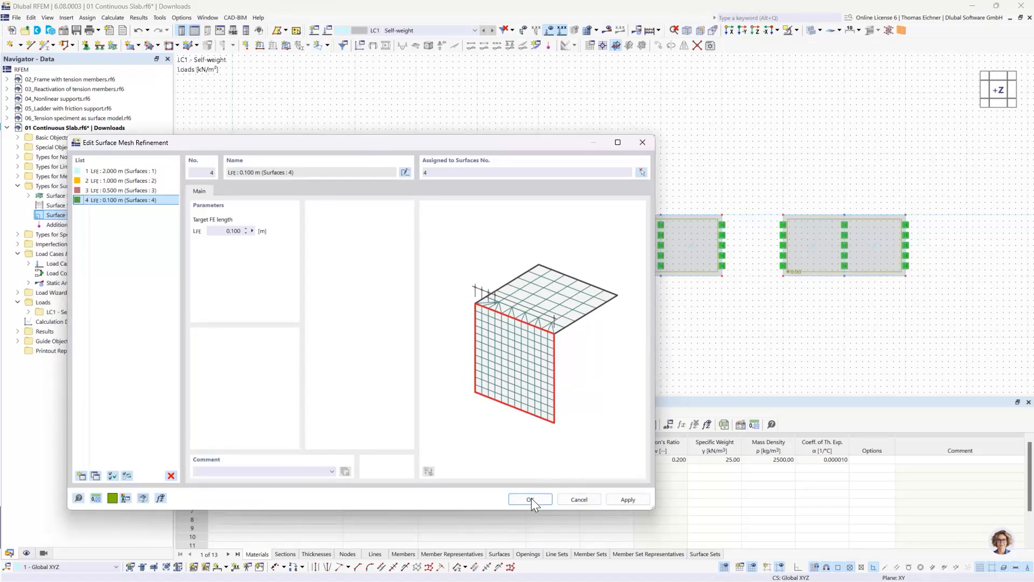
{"action": "left_click_drag", "start_coordinate": [406, 145], "coordinate": [577, 299]}
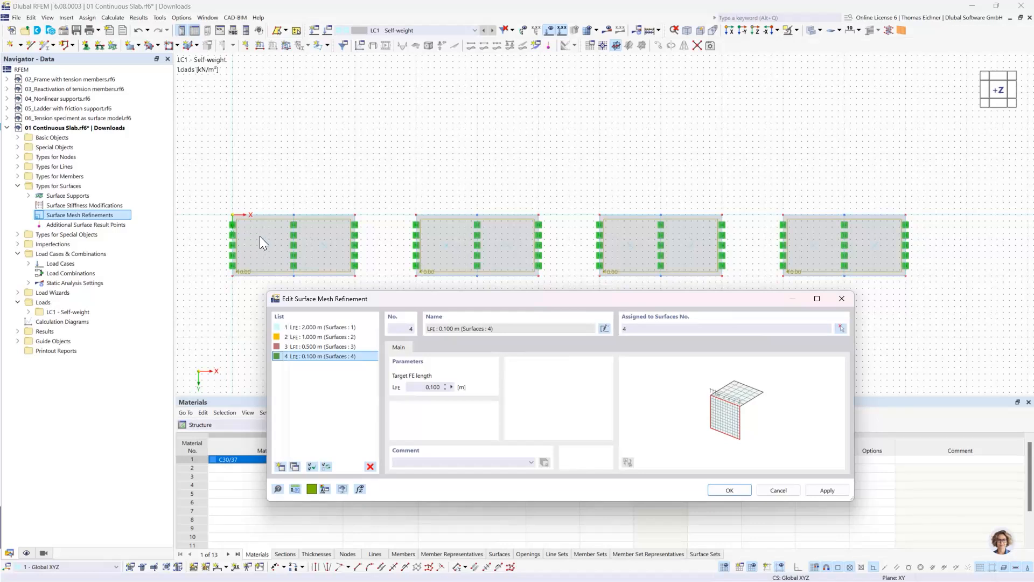
{"action": "left_click", "coordinate": [727, 490]}
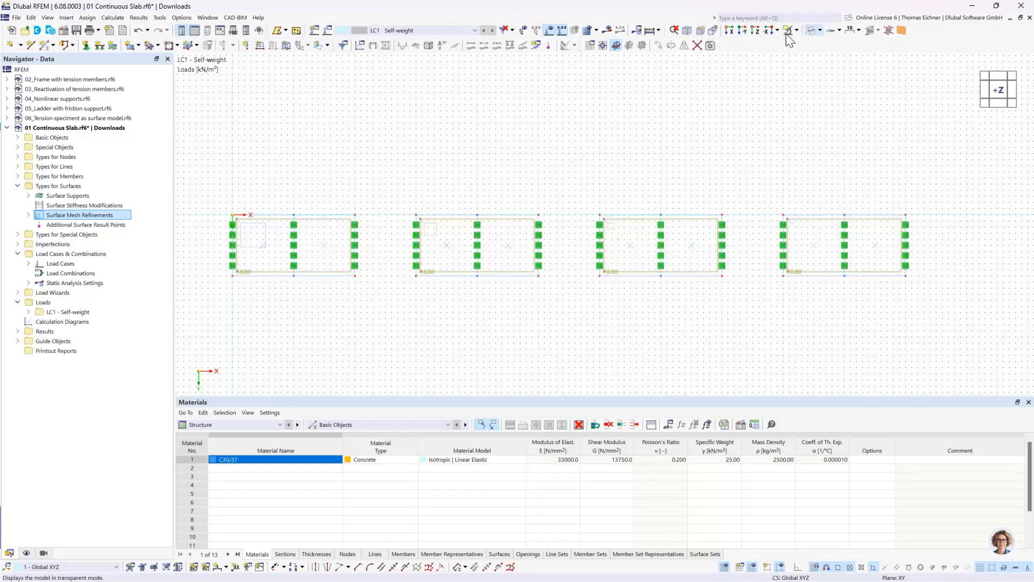
Step: Display the model without surface fill and examine the mesh refinement symbol in the corner of the fourth slab up close
{"action": "left_click", "coordinate": [809, 32]}
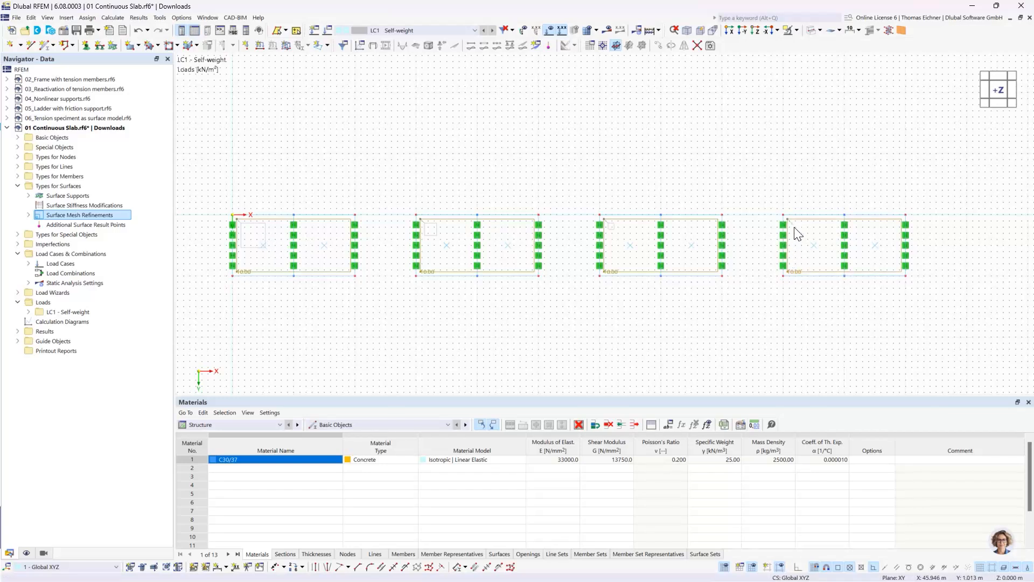
{"action": "middle_click_drag", "start_coordinate": [767, 263], "coordinate": [718, 268]}
{"action": "scroll", "coordinate": [793, 260], "scroll_direction": "up", "scroll_amount": 2}
{"action": "scroll", "coordinate": [793, 260], "scroll_direction": "up", "scroll_amount": 3}
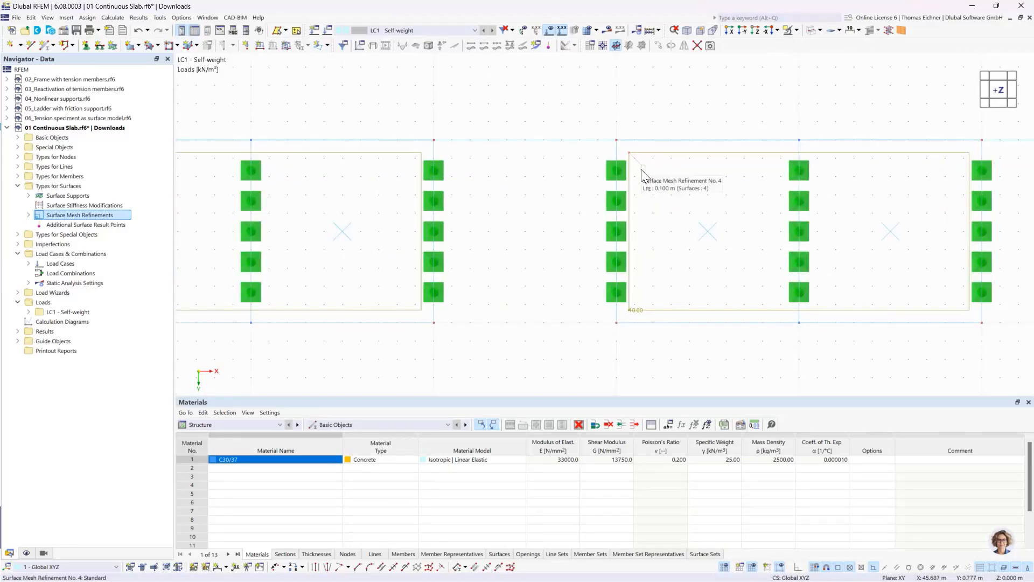
Step: Bring all four slabs into view and start a new result section from the model's special objects
{"action": "scroll", "coordinate": [643, 171], "scroll_direction": "down", "scroll_amount": 5}
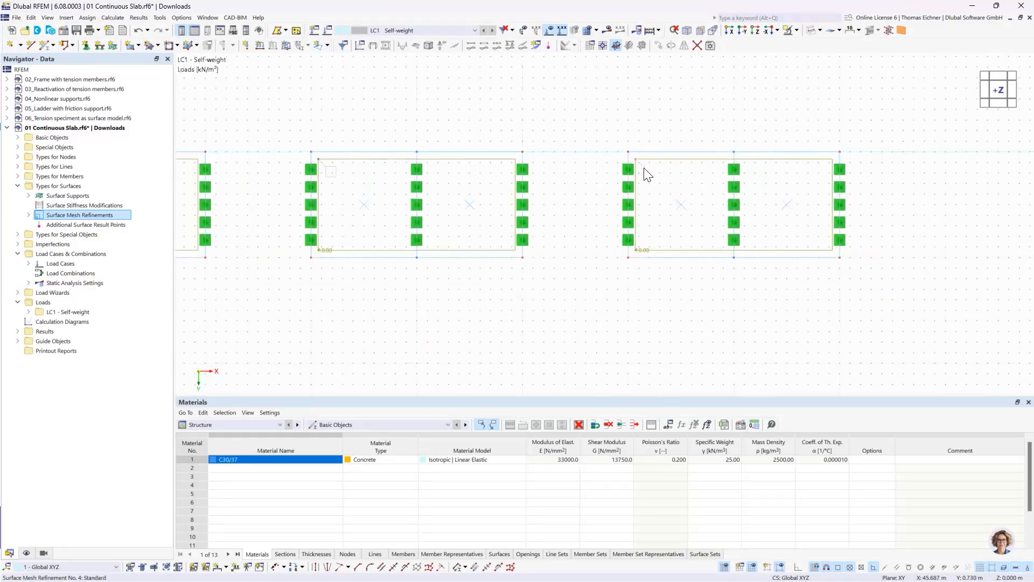
{"action": "scroll", "coordinate": [644, 168], "scroll_direction": "down", "scroll_amount": 2}
{"action": "middle_click_drag", "start_coordinate": [292, 109], "coordinate": [321, 149]}
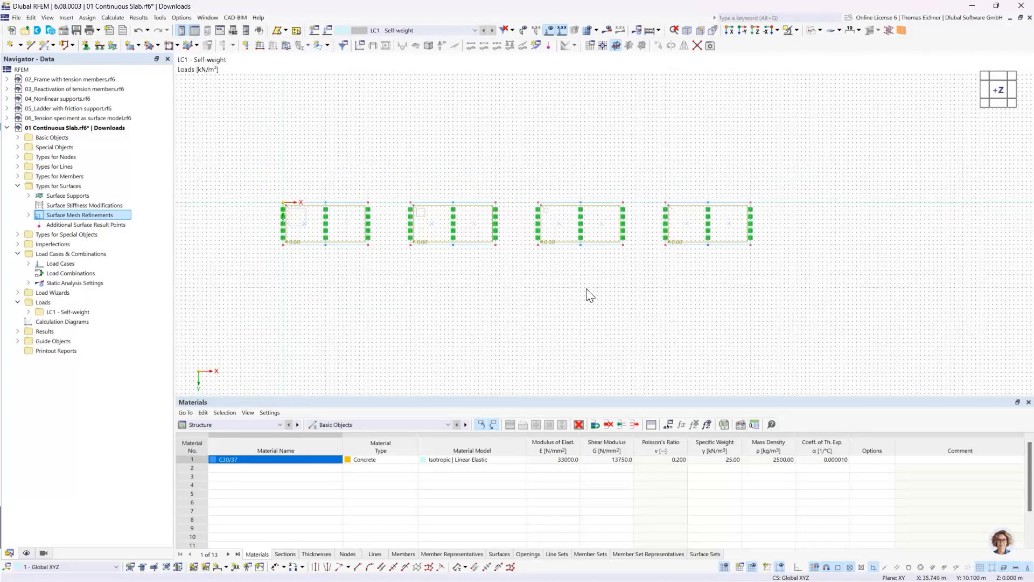
{"action": "scroll", "coordinate": [355, 264], "scroll_direction": "up", "scroll_amount": 1}
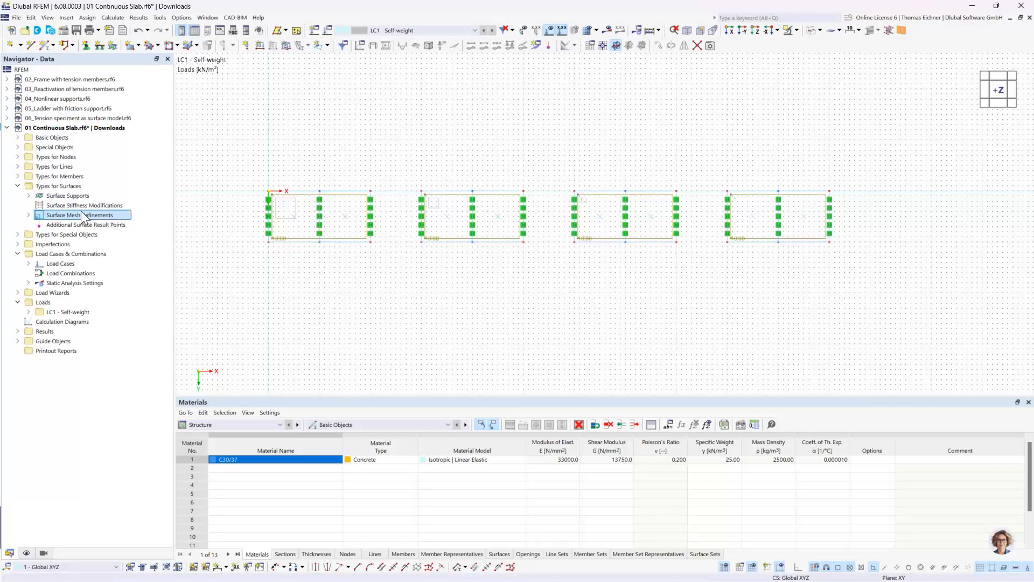
{"action": "left_click", "coordinate": [17, 186]}
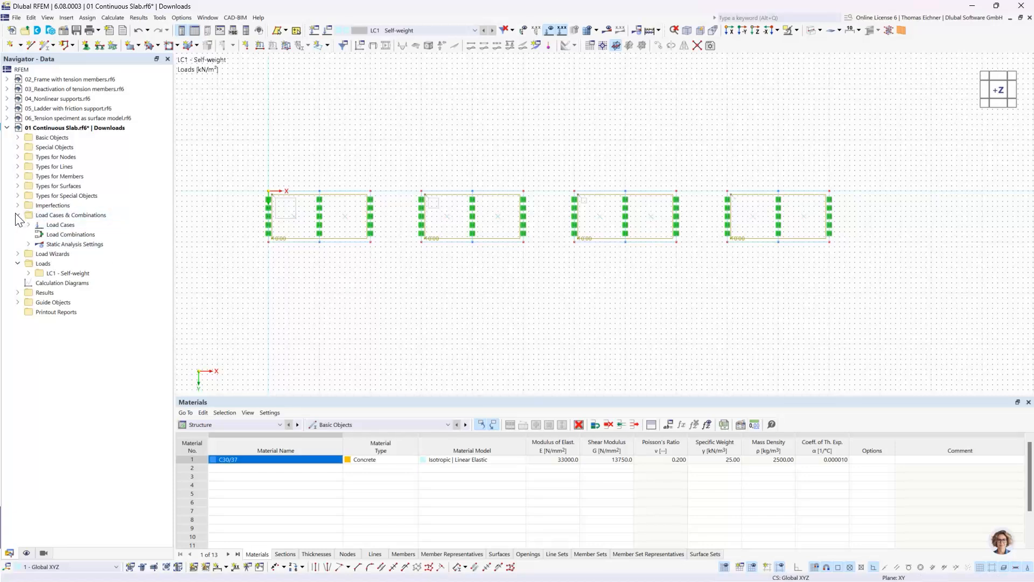
{"action": "double_click", "coordinate": [47, 216]}
{"action": "left_click", "coordinate": [19, 148]}
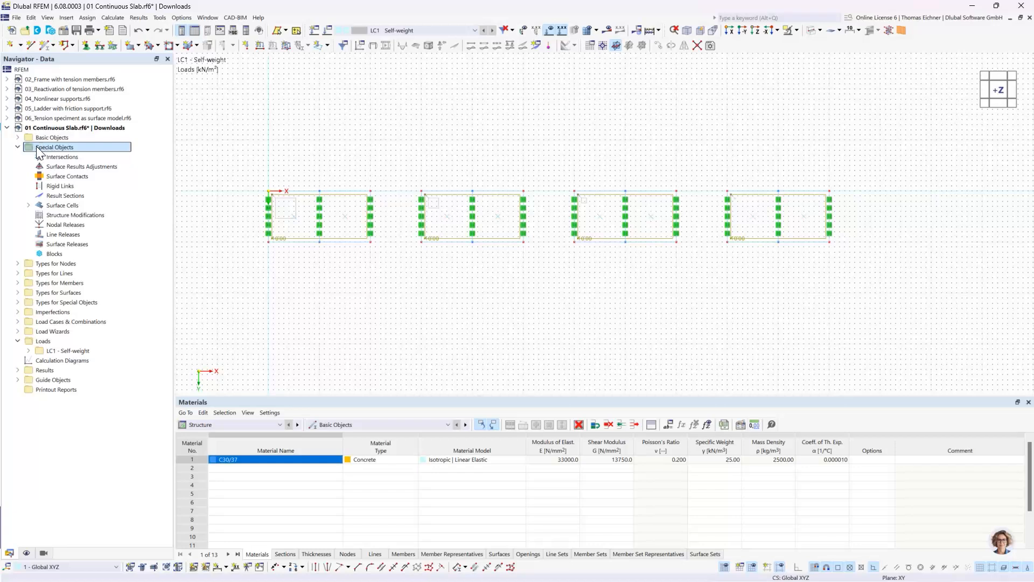
{"action": "left_click", "coordinate": [70, 197]}
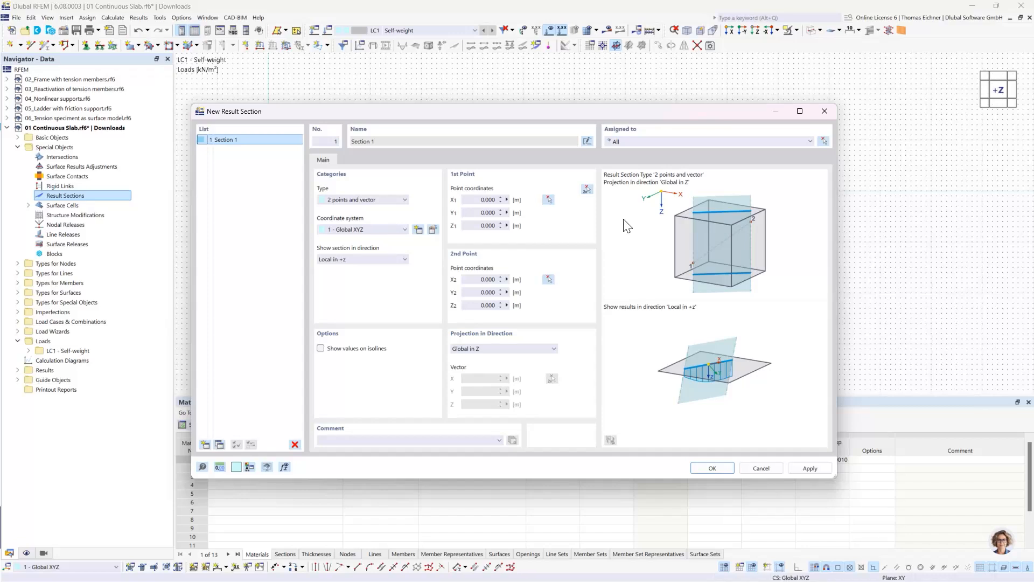
Step: Define the result section through all four slabs between the points X 0, Y 2.5 m and X 55, Y 2.5 m
{"action": "left_click", "coordinate": [588, 190]}
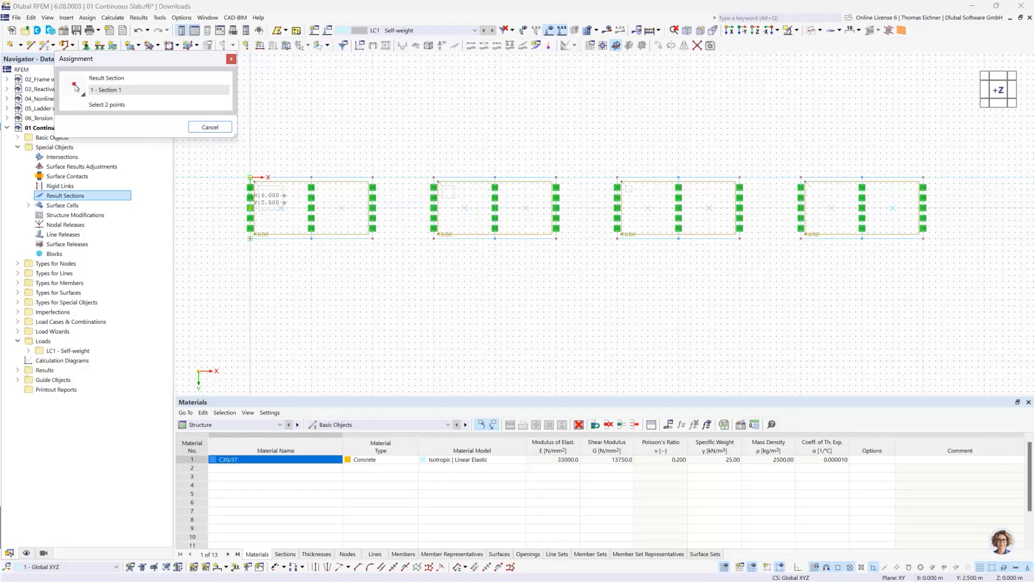
{"action": "left_click", "coordinate": [250, 208]}
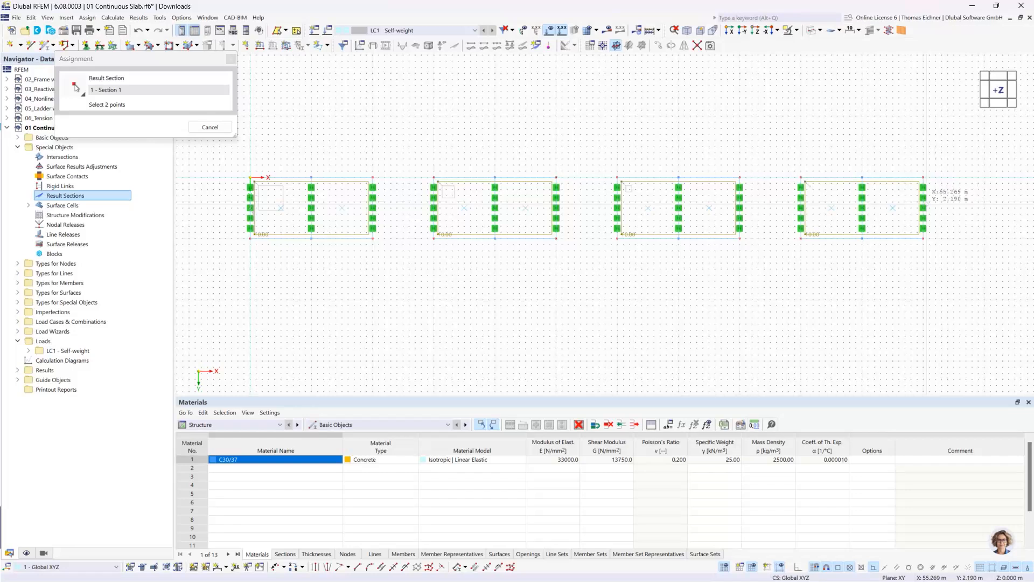
{"action": "scroll", "coordinate": [923, 199], "scroll_direction": "up", "scroll_amount": 2}
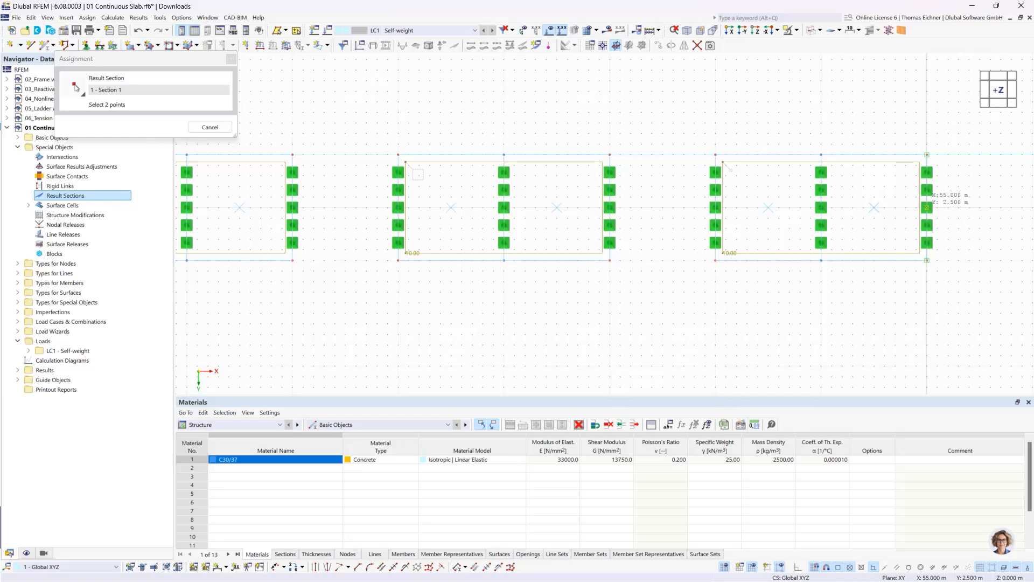
{"action": "left_click", "coordinate": [926, 207]}
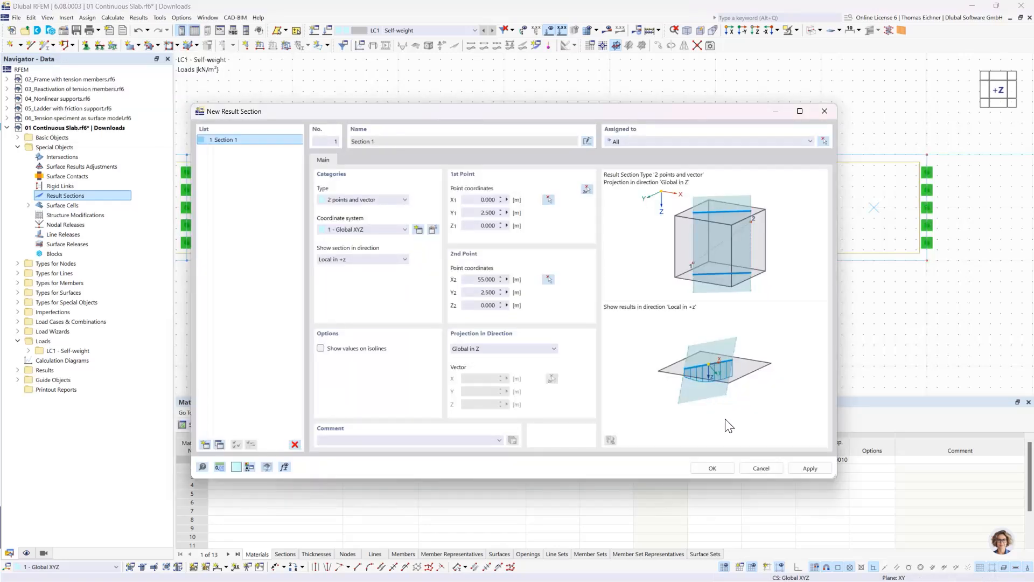
{"action": "left_click", "coordinate": [719, 470]}
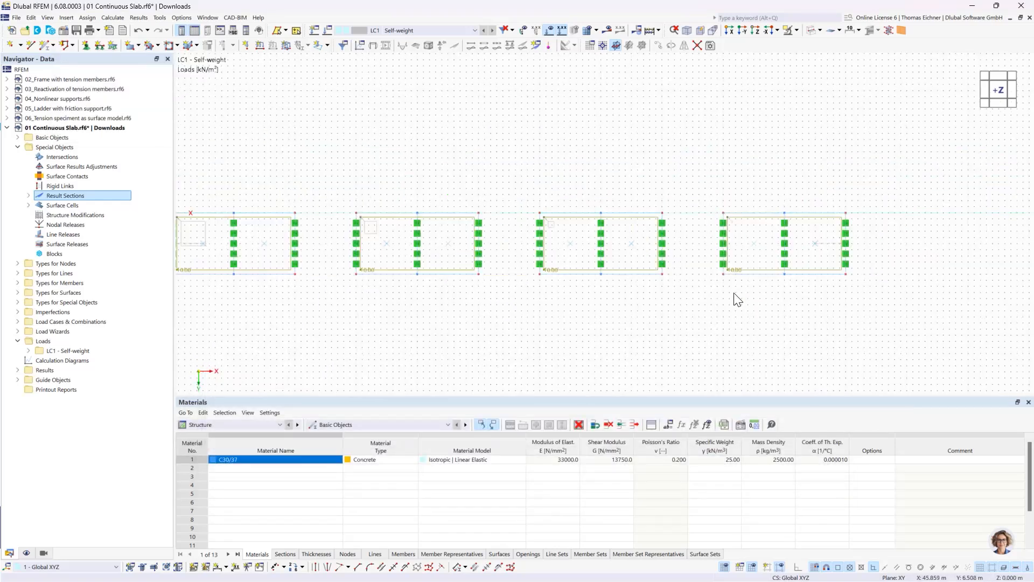
Step: View the slabs against the Y direction to examine the extent of the result section, and tilt the view back towards plan
{"action": "mouse_move", "coordinate": [723, 317]}
{"action": "middle_mouse_down", "text": "ctrl"}
{"action": "mouse_move", "coordinate": [706, 263]}
{"action": "mouse_move", "coordinate": [670, 215]}
{"action": "mouse_move", "coordinate": [580, 180]}
{"action": "mouse_move", "coordinate": [577, 192]}
{"action": "mouse_move", "coordinate": [628, 208]}
{"action": "mouse_move", "coordinate": [693, 212]}
{"action": "mouse_move", "coordinate": [716, 197]}
{"action": "mouse_move", "coordinate": [723, 300]}
{"action": "middle_mouse_up", "text": "ctrl"}
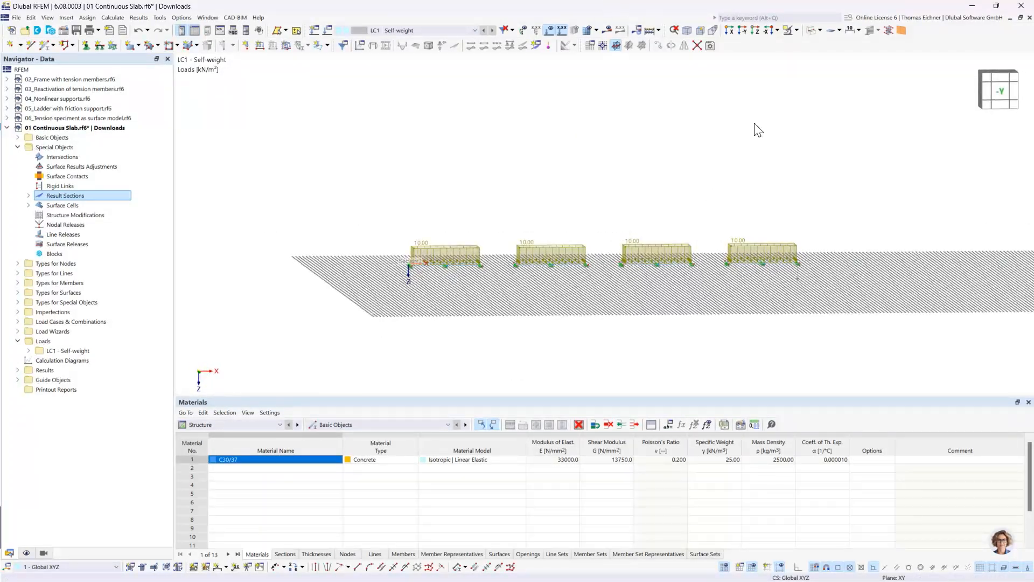
{"action": "left_click", "coordinate": [742, 30]}
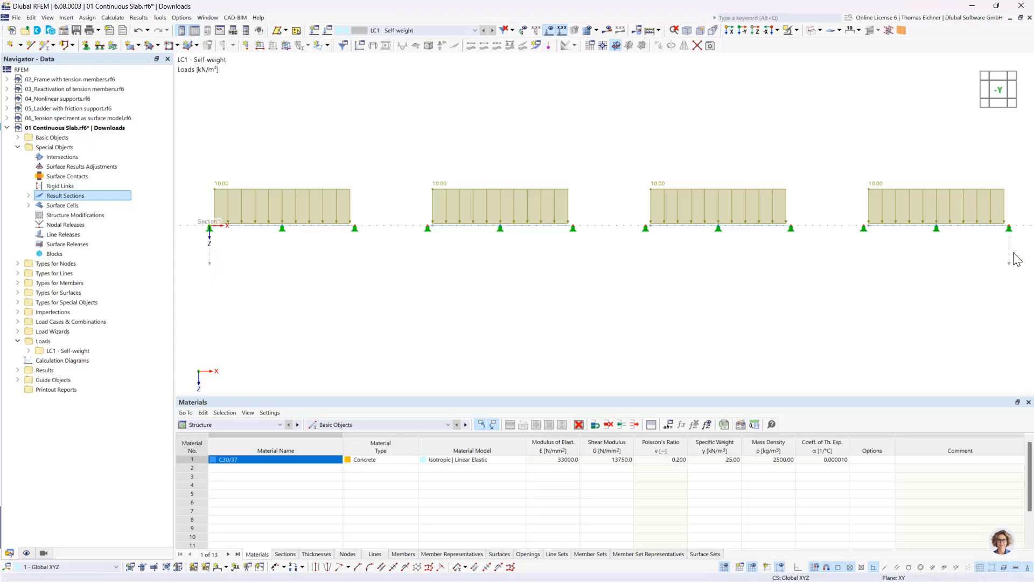
{"action": "middle_click_drag", "start_coordinate": [575, 115], "coordinate": [574, 223], "text": "ctrl"}
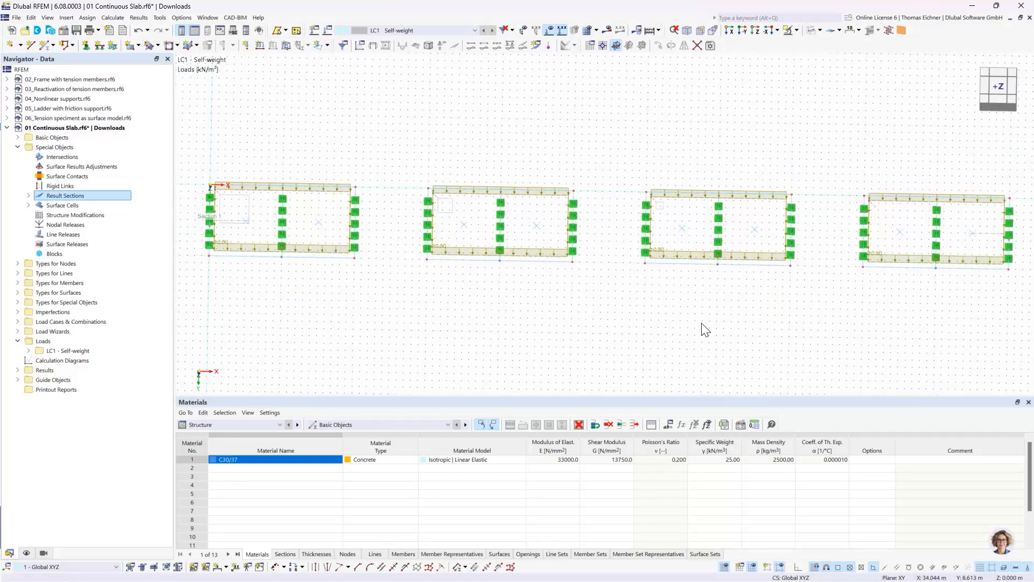
Step: Display the model in transparent mode and show the free area beside the fourth slab
{"action": "left_click", "coordinate": [811, 32]}
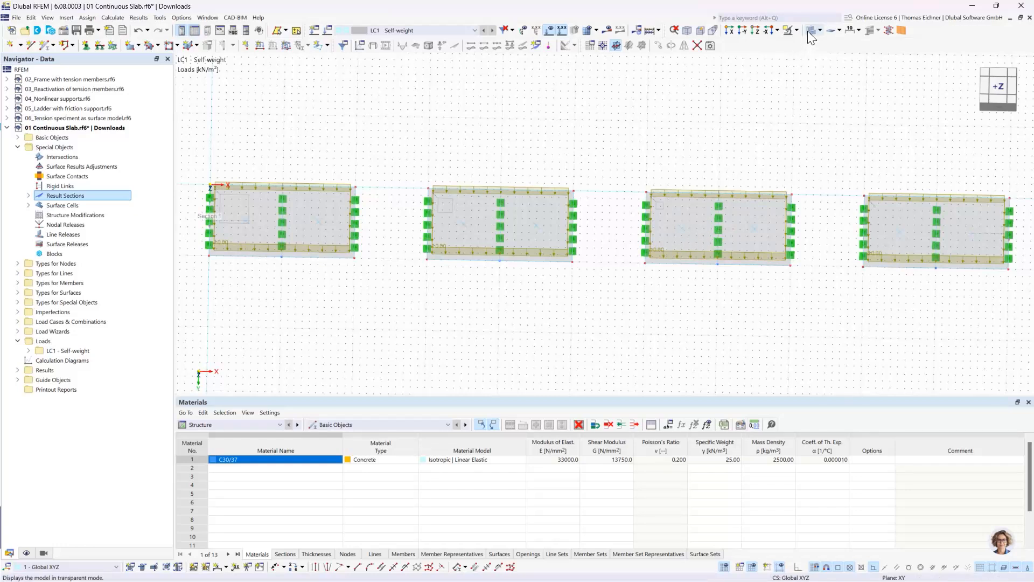
{"action": "middle_click_drag", "start_coordinate": [700, 105], "coordinate": [535, 135]}
{"action": "scroll", "coordinate": [551, 145], "scroll_direction": "down", "scroll_amount": 1}
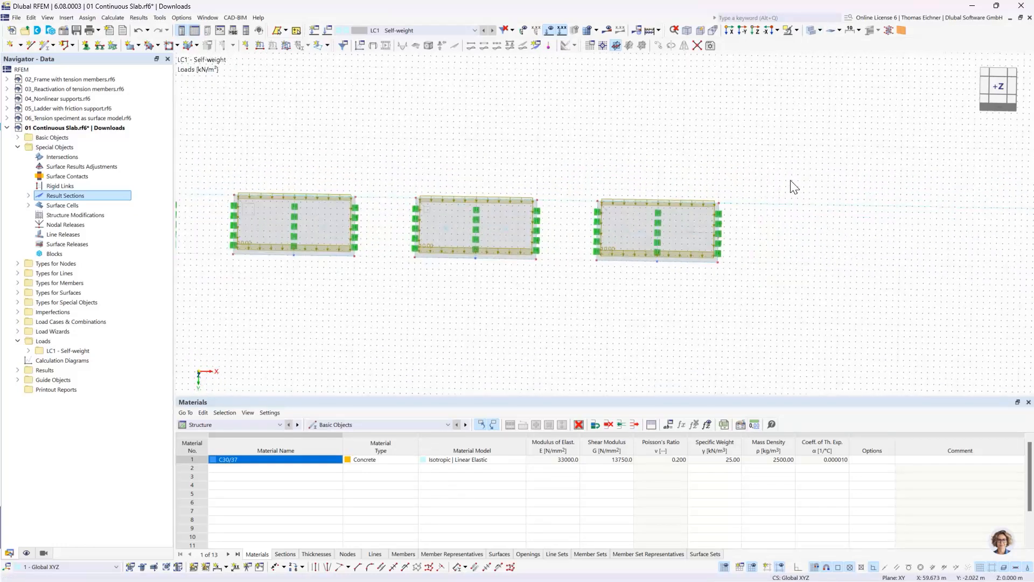
{"action": "middle_click_drag", "start_coordinate": [791, 184], "coordinate": [632, 150]}
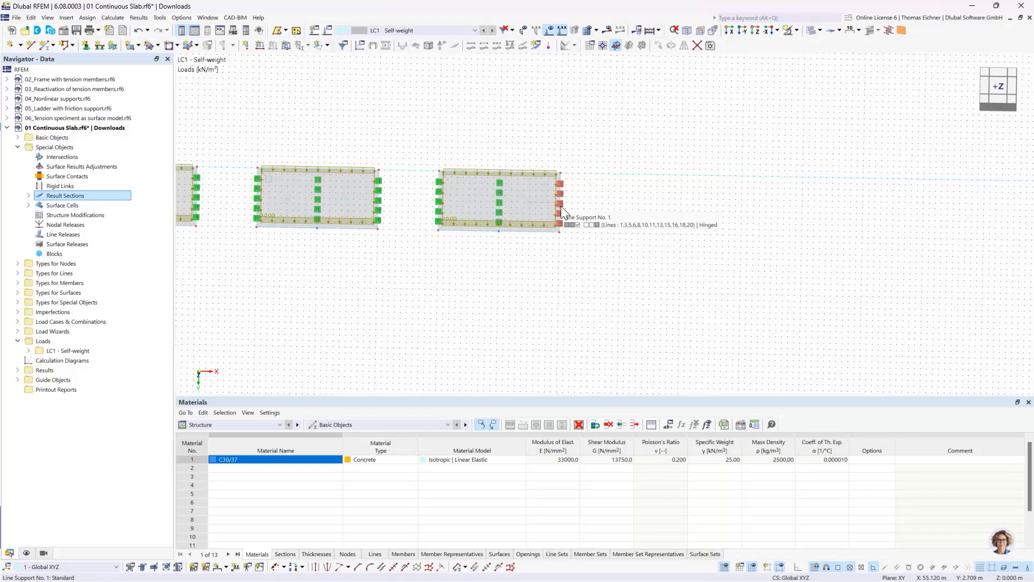
{"action": "middle_click_drag", "start_coordinate": [615, 232], "coordinate": [617, 231]}
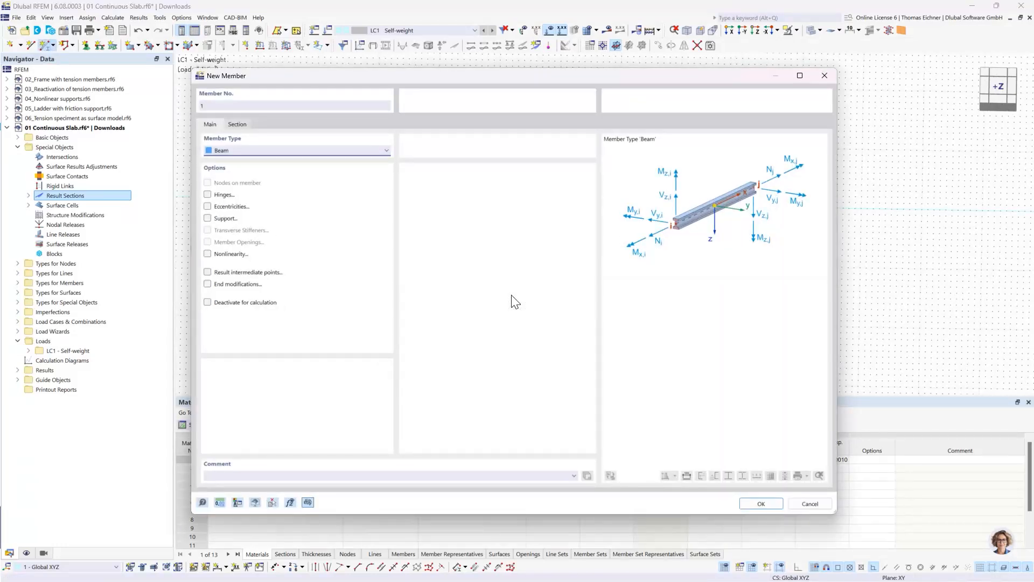
Step: Create a new massive rectangular C30/37 section for a new beam member and set its height to 300 mm
{"action": "left_click", "coordinate": [238, 124]}
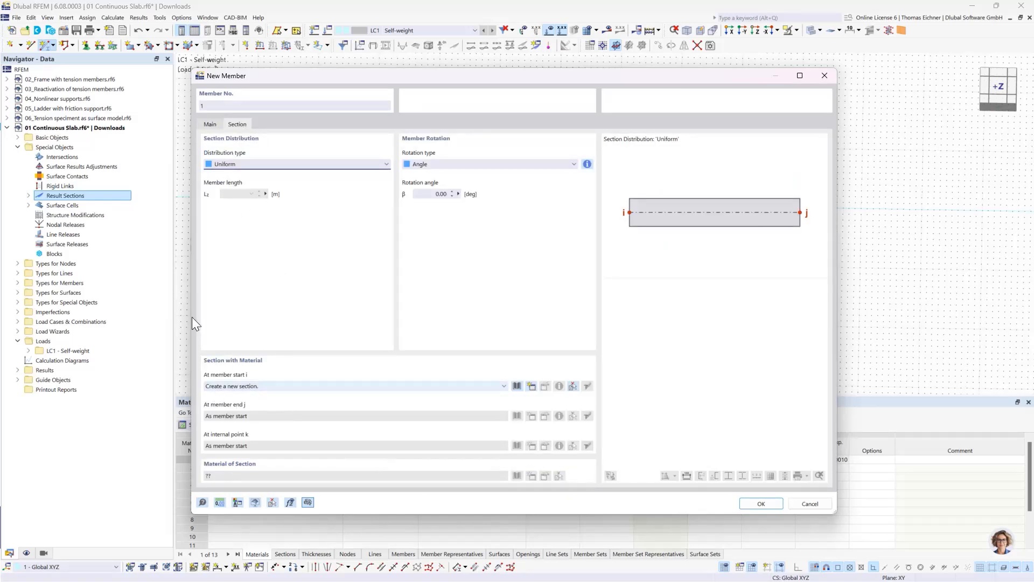
{"action": "left_click", "coordinate": [305, 389]}
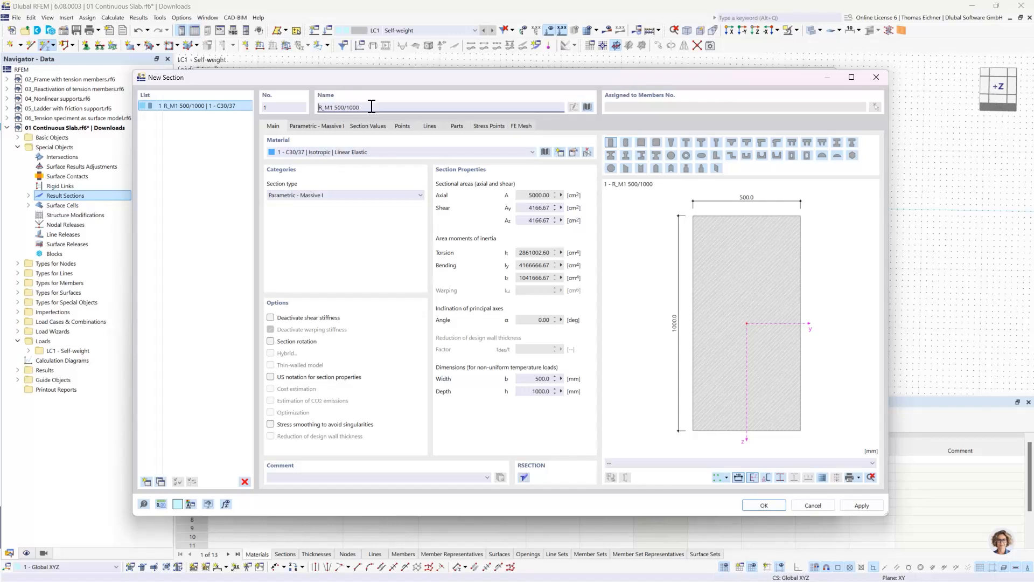
{"action": "left_click_drag", "start_coordinate": [372, 106], "coordinate": [334, 109]}
{"action": "left_click", "coordinate": [389, 108]}
{"action": "left_click", "coordinate": [329, 123]}
{"action": "left_click", "coordinate": [340, 167]}
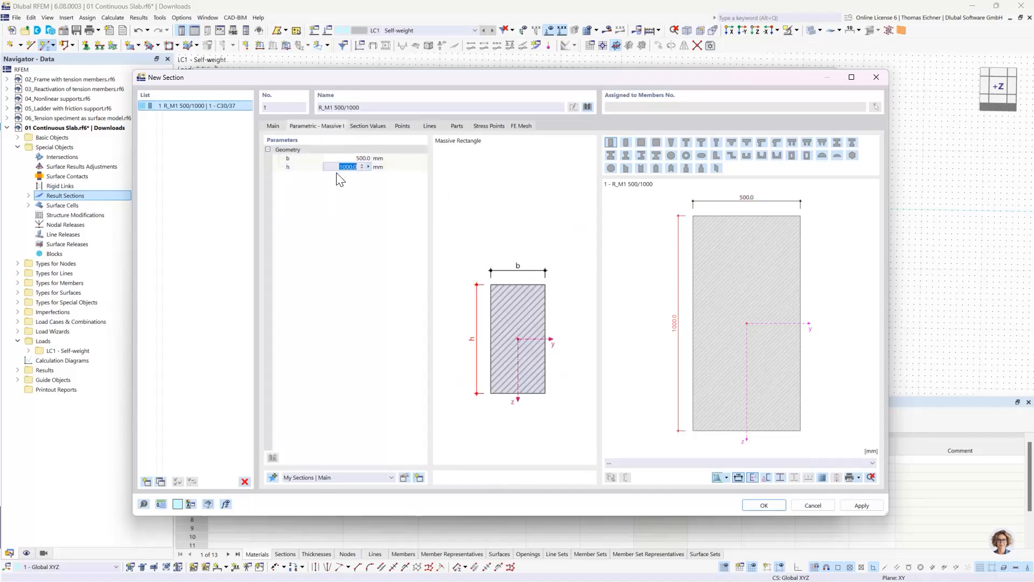
{"action": "left_click", "coordinate": [331, 158]}
{"action": "left_click", "coordinate": [331, 167]}
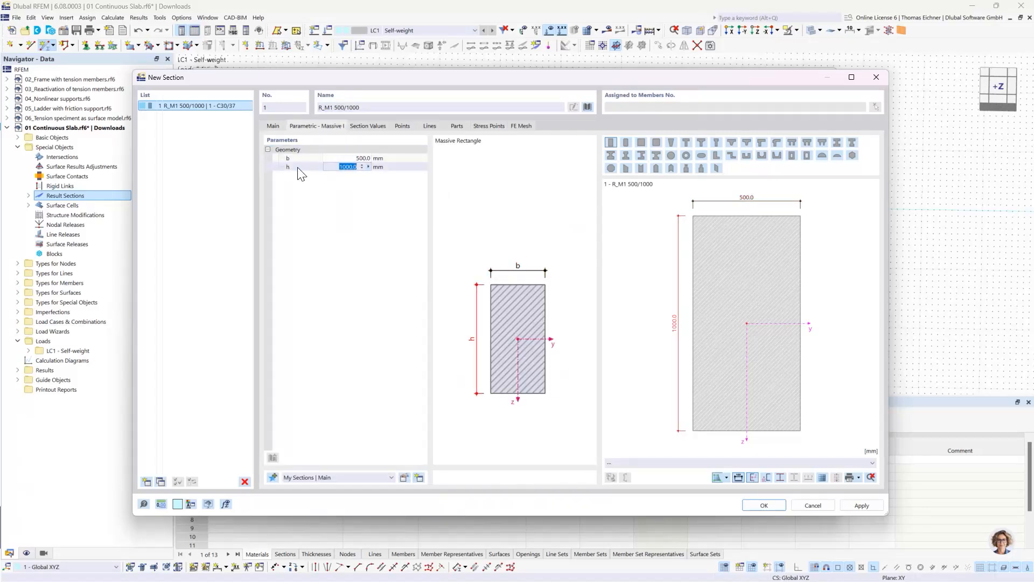
{"action": "type", "text": "300"}
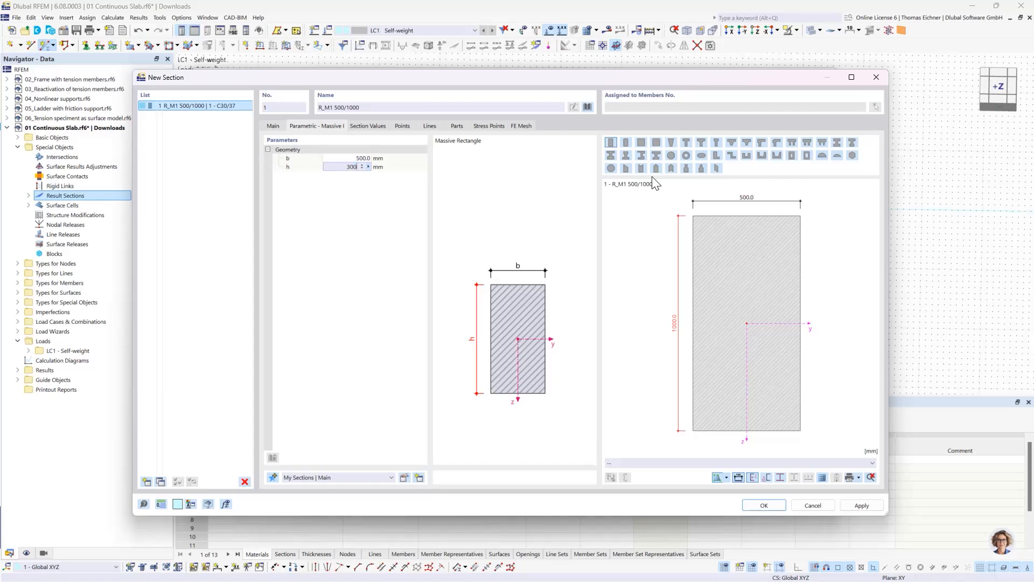
Step: Set the rectangular section's width to 1000 mm and assign the section to the member
{"action": "left_click", "coordinate": [340, 158]}
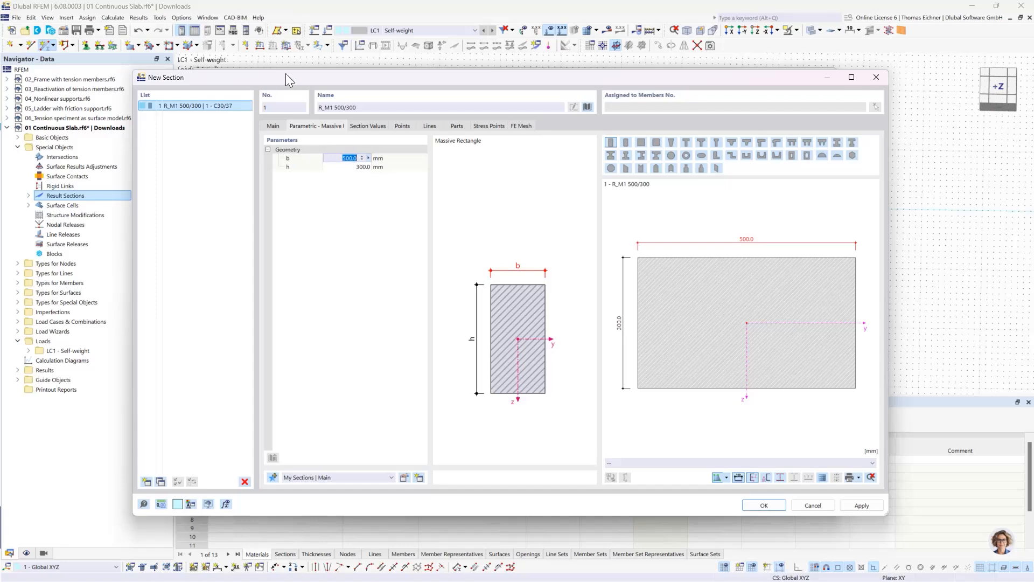
{"action": "left_click_drag", "start_coordinate": [286, 76], "coordinate": [283, 52]}
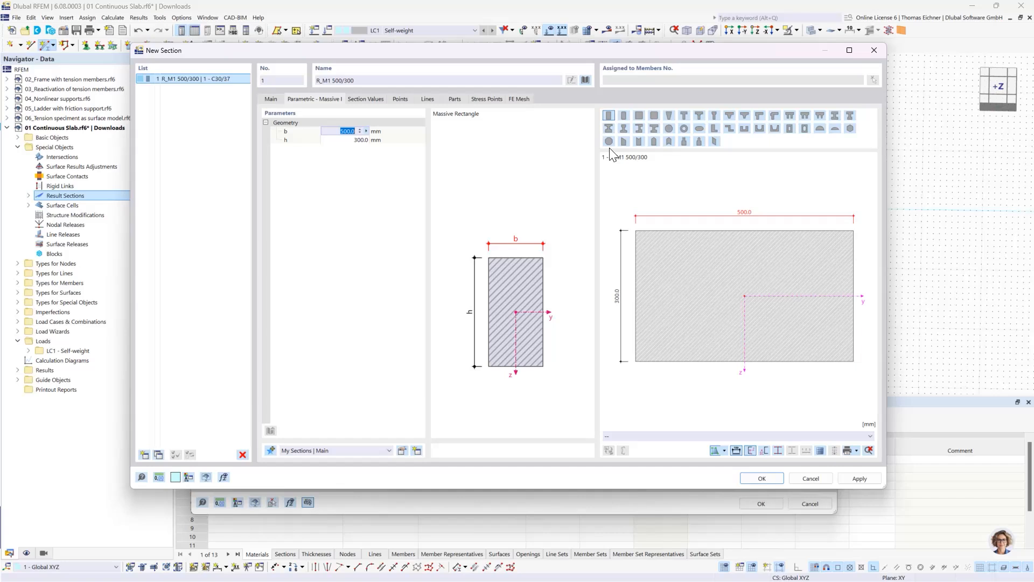
{"action": "type", "text": "1000"}
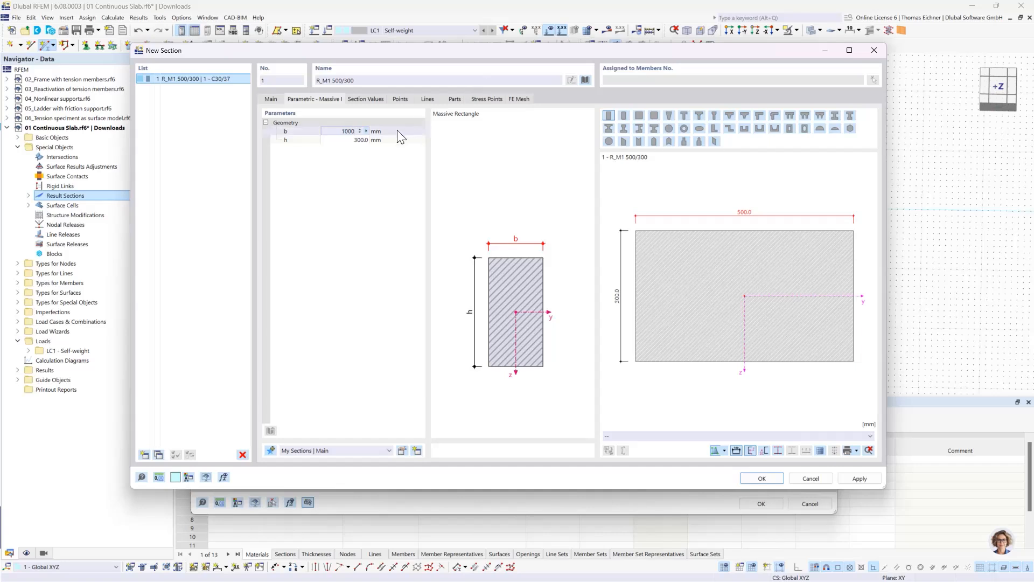
{"action": "key", "text": "Tab"}
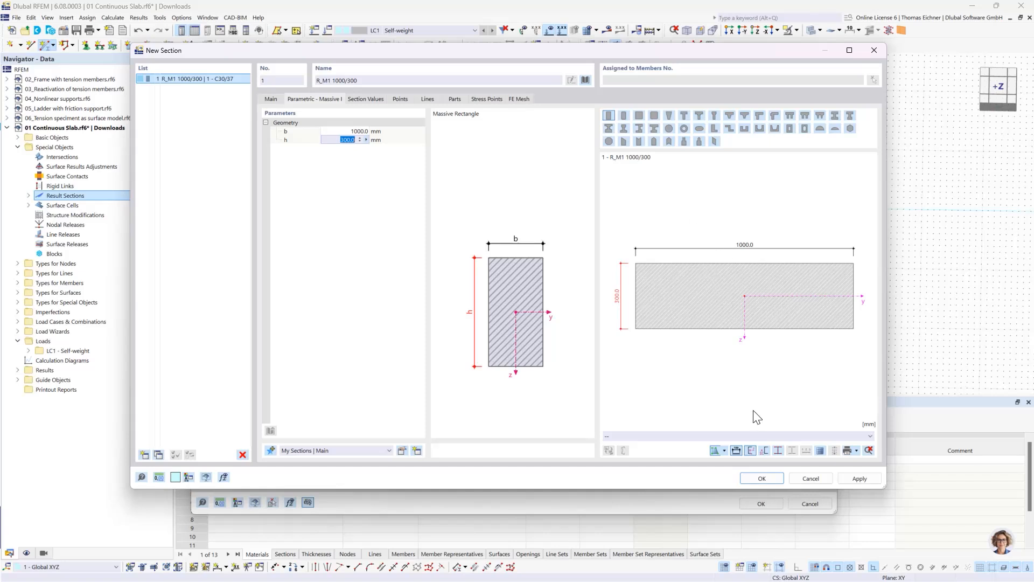
{"action": "left_click", "coordinate": [762, 479]}
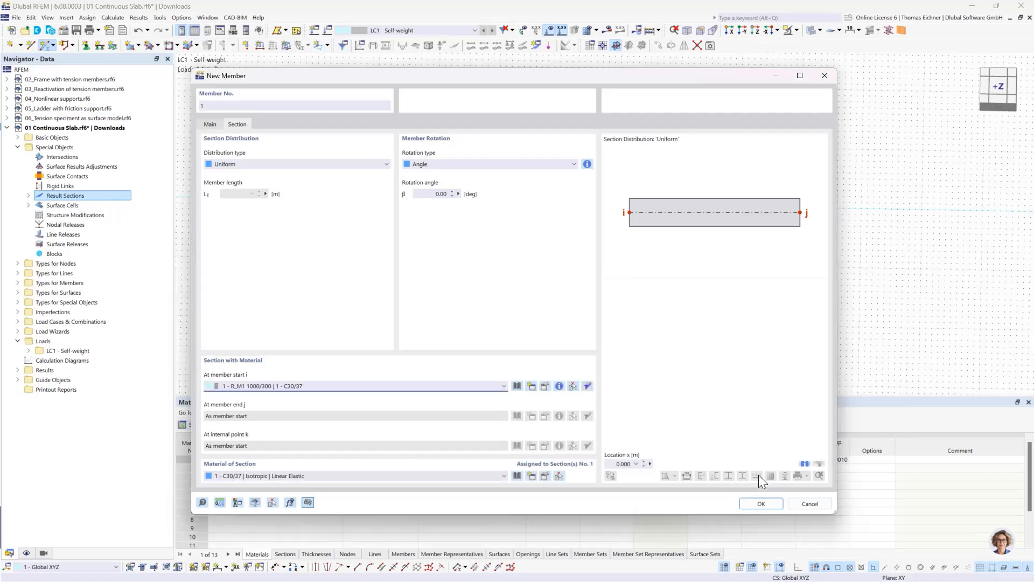
Step: Place a 10 m beam beside the fourth slab from X 60, Y 2.5 m to X 70, Y 2.5 m
{"action": "left_click", "coordinate": [765, 504]}
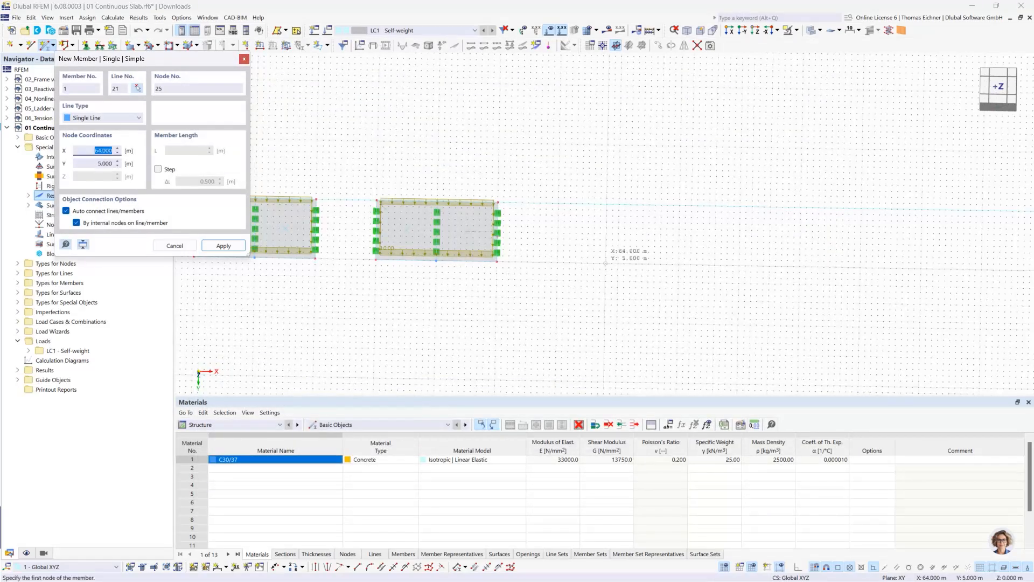
{"action": "scroll", "coordinate": [592, 251], "scroll_direction": "up", "scroll_amount": 2}
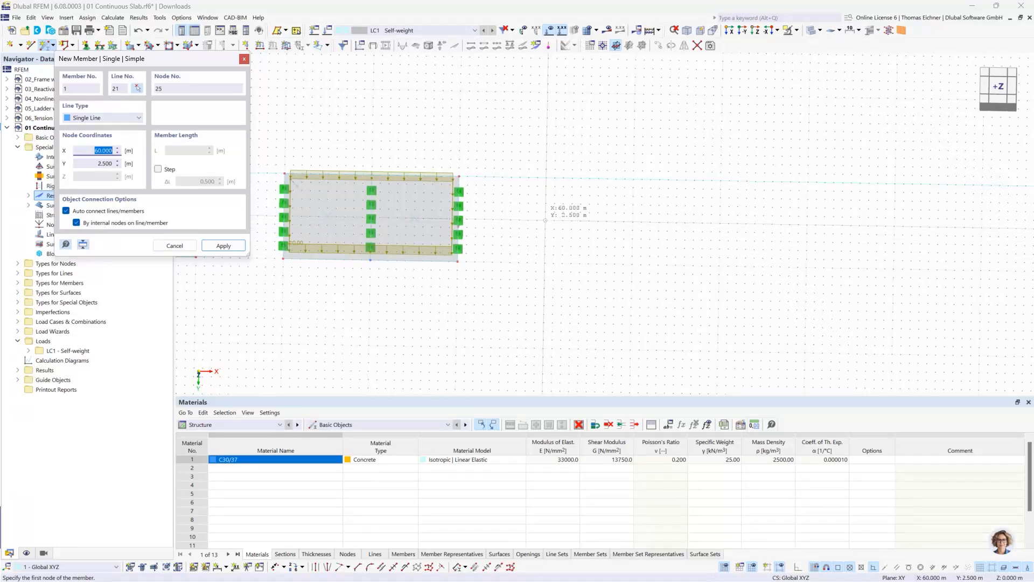
{"action": "left_click", "coordinate": [545, 220]}
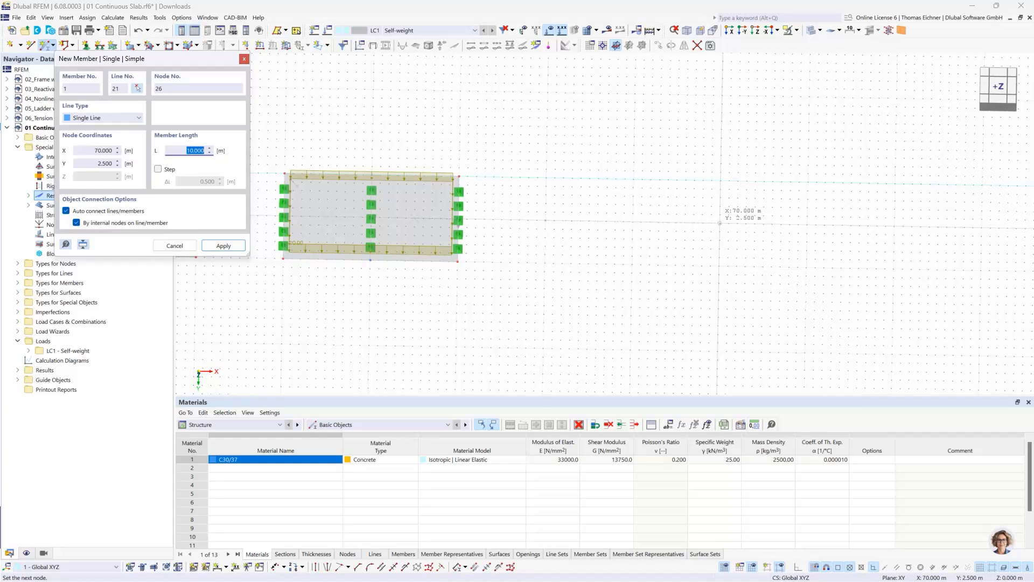
{"action": "left_click", "coordinate": [719, 223]}
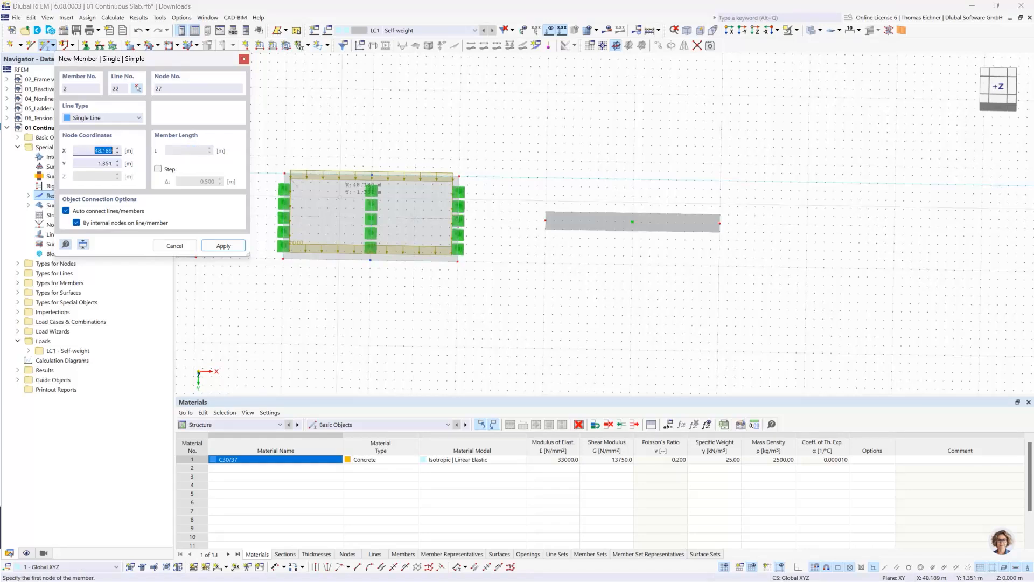
{"action": "key", "text": "Escape"}
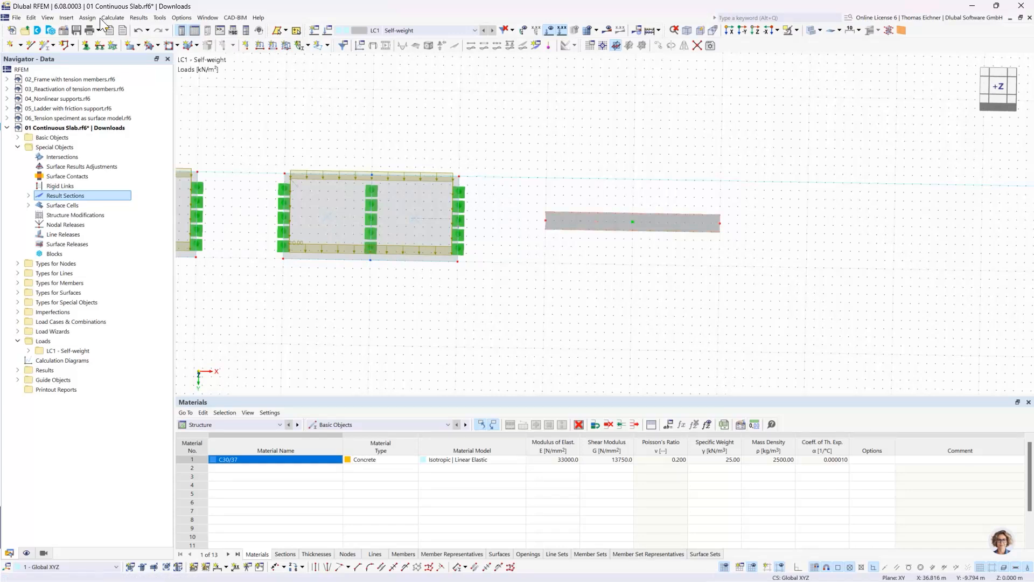
Step: Deactivate the Member Representatives and Member Set Representatives options in the model's base data
{"action": "left_click", "coordinate": [64, 34]}
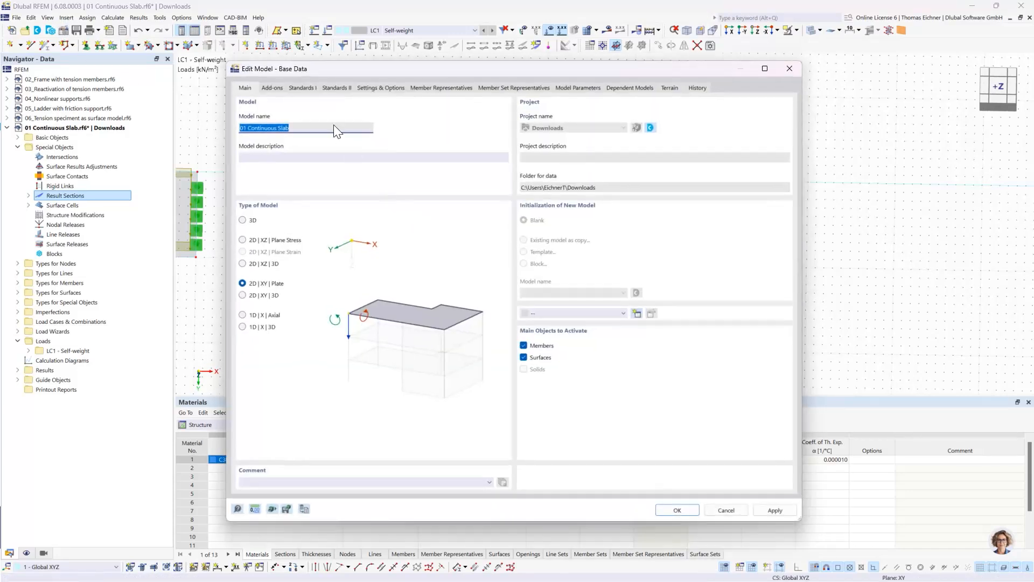
{"action": "left_click", "coordinate": [275, 87]}
{"action": "left_click", "coordinate": [303, 89]}
{"action": "left_click", "coordinate": [367, 87]}
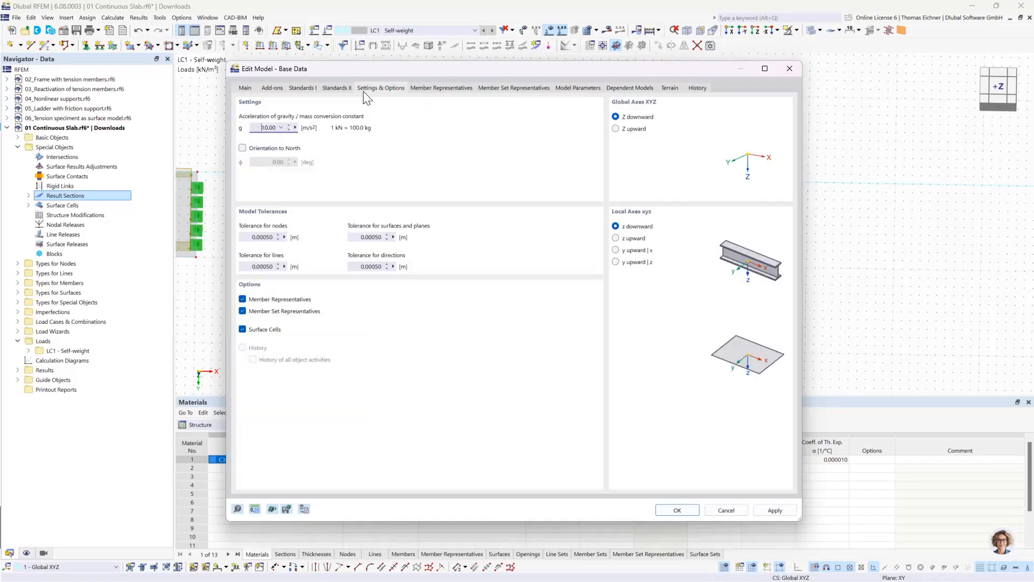
{"action": "left_click", "coordinate": [342, 87]}
{"action": "left_click", "coordinate": [376, 90]}
{"action": "left_click", "coordinate": [242, 311]}
{"action": "left_click", "coordinate": [242, 299]}
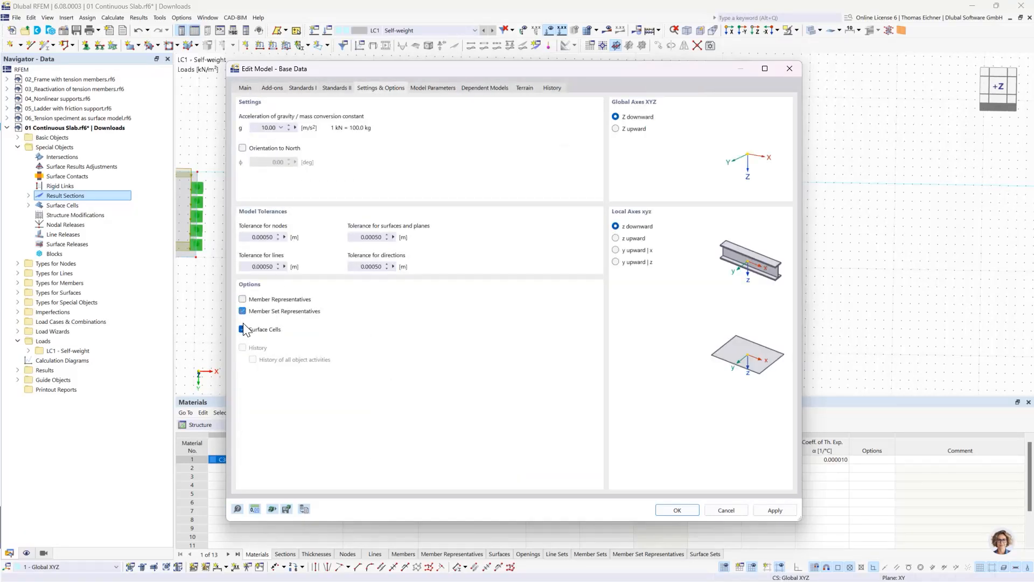
{"action": "left_click", "coordinate": [667, 509]}
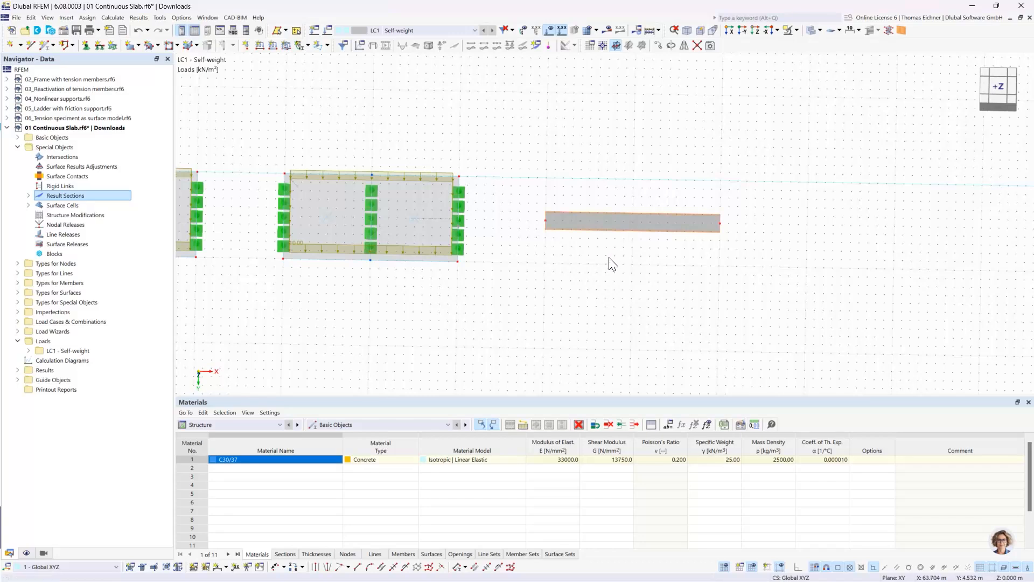
Step: Divide the beam with 1 intermediate node, creating it as an 'On Member' node without dividing the member
{"action": "right_click", "coordinate": [608, 220]}
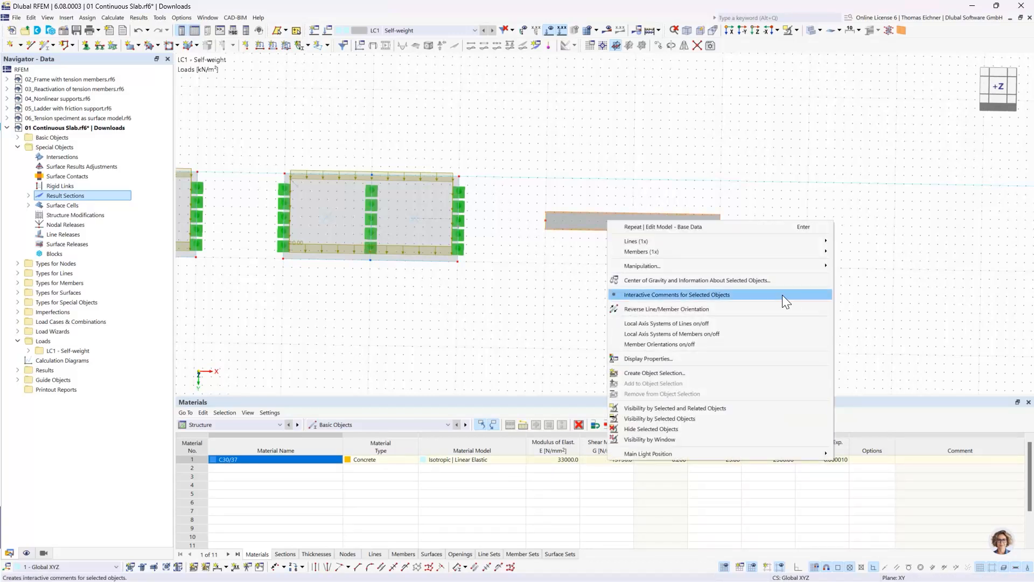
{"action": "mouse_move", "coordinate": [745, 251]}
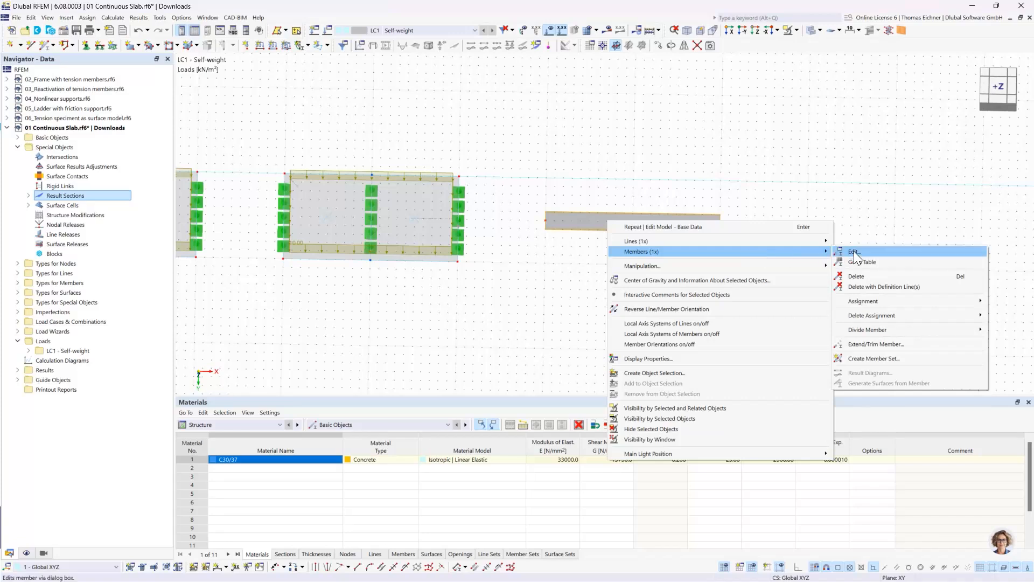
{"action": "mouse_move", "coordinate": [883, 330]}
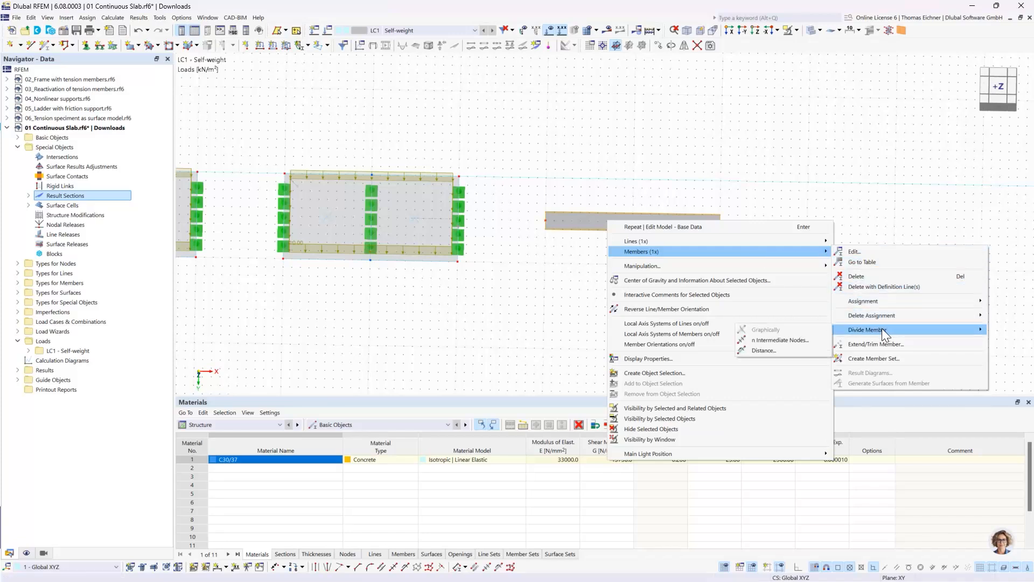
{"action": "left_click", "coordinate": [800, 340]}
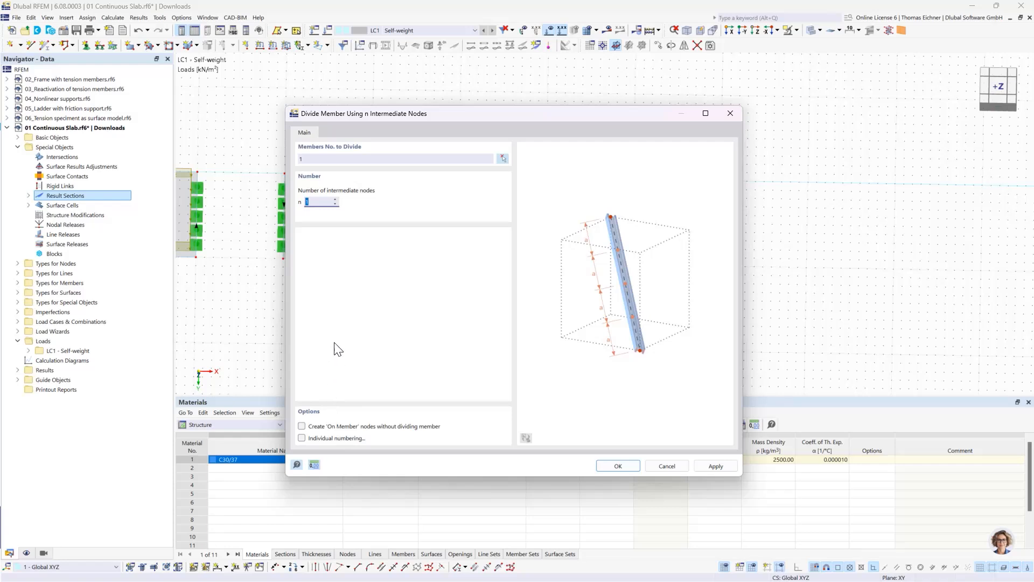
{"action": "left_click", "coordinate": [320, 204]}
{"action": "left_click_drag", "start_coordinate": [448, 113], "coordinate": [230, 89]}
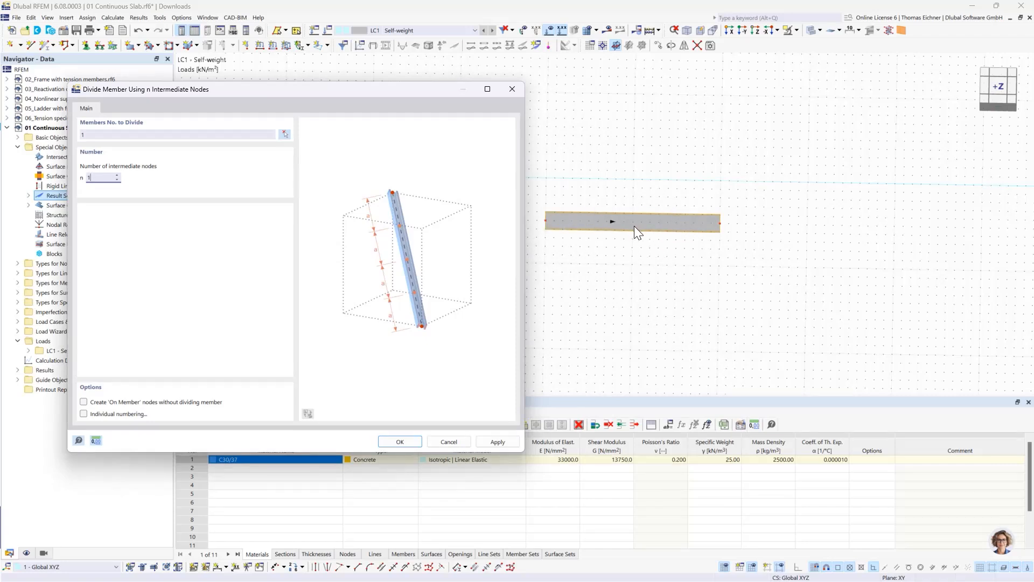
{"action": "left_click", "coordinate": [85, 403]}
{"action": "left_click", "coordinate": [400, 441]}
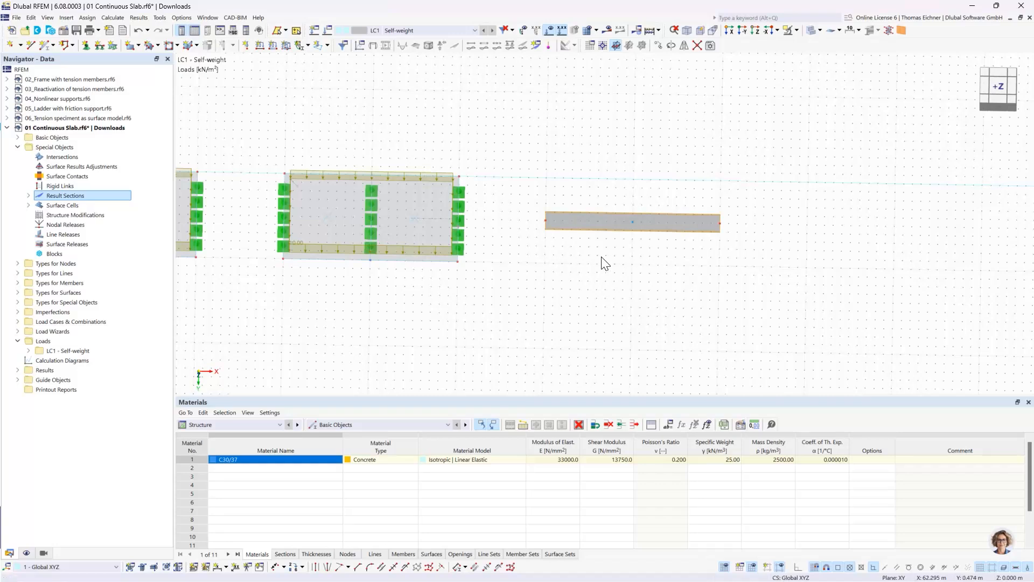
Step: Examine the beam's new middle node and its entry in the list of members
{"action": "scroll", "coordinate": [647, 248], "scroll_direction": "up", "scroll_amount": 3}
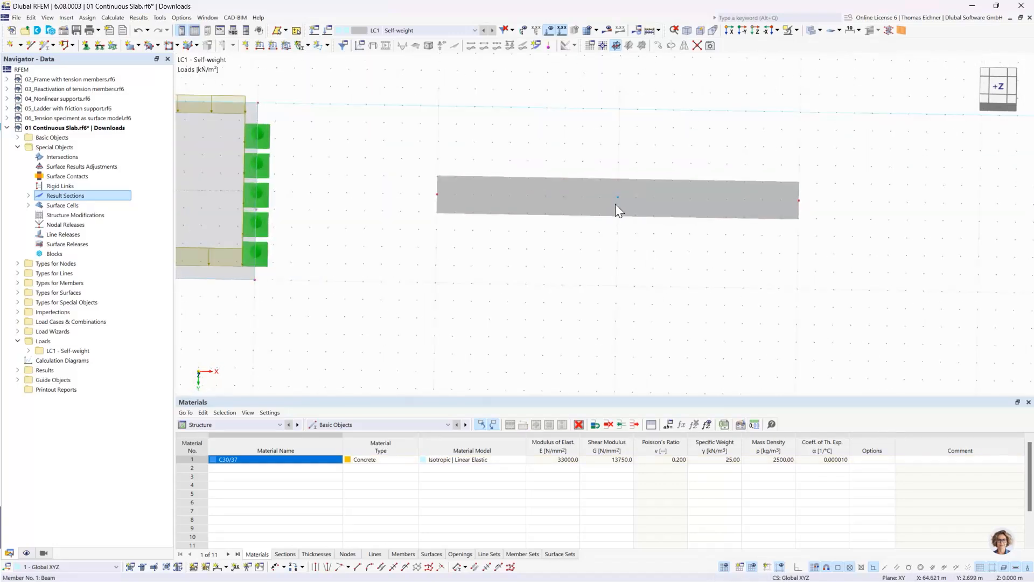
{"action": "middle_click_drag", "start_coordinate": [690, 131], "coordinate": [507, 136]}
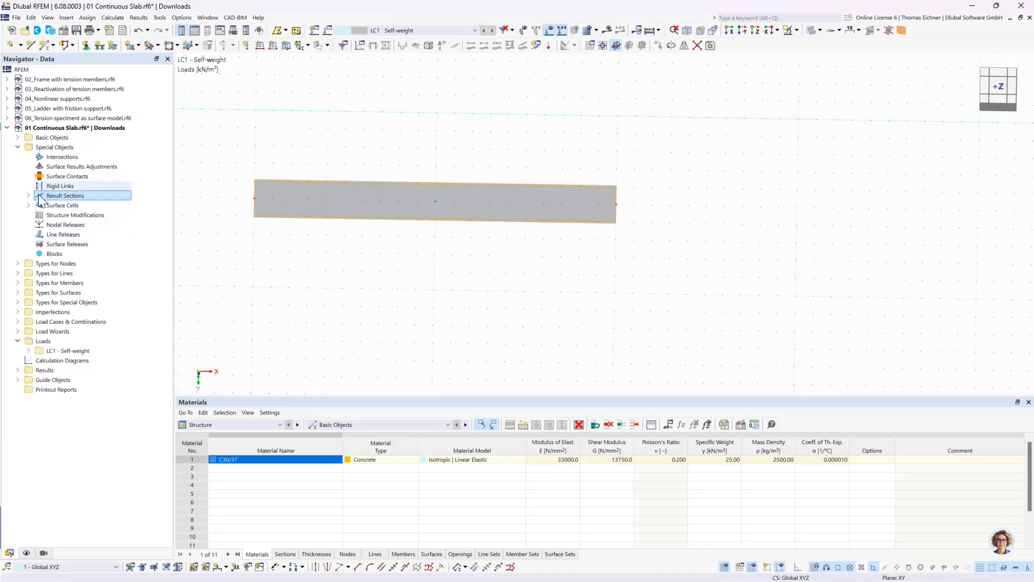
{"action": "left_click", "coordinate": [17, 137]}
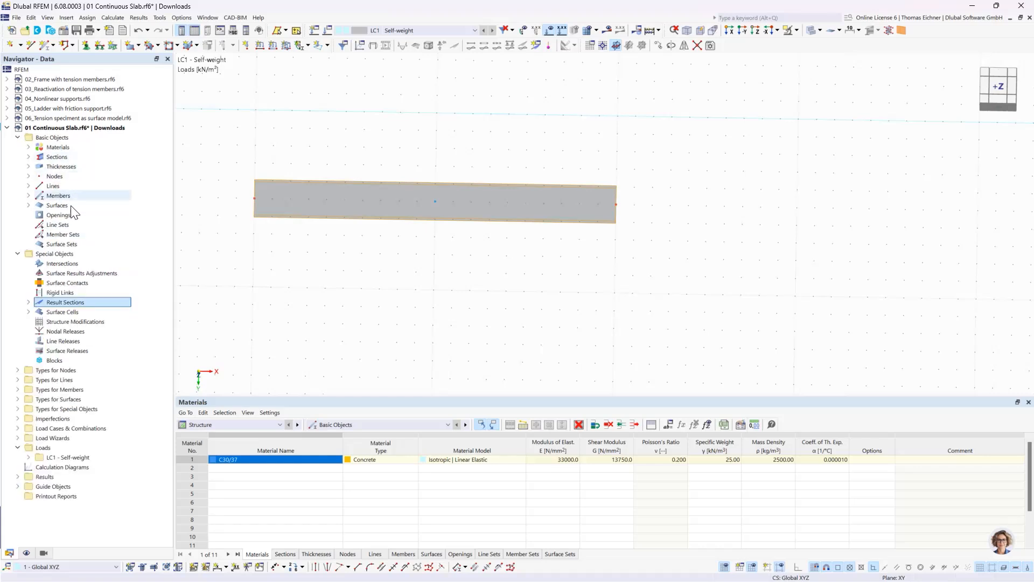
{"action": "left_click", "coordinate": [29, 195]}
{"action": "left_click", "coordinate": [117, 207]}
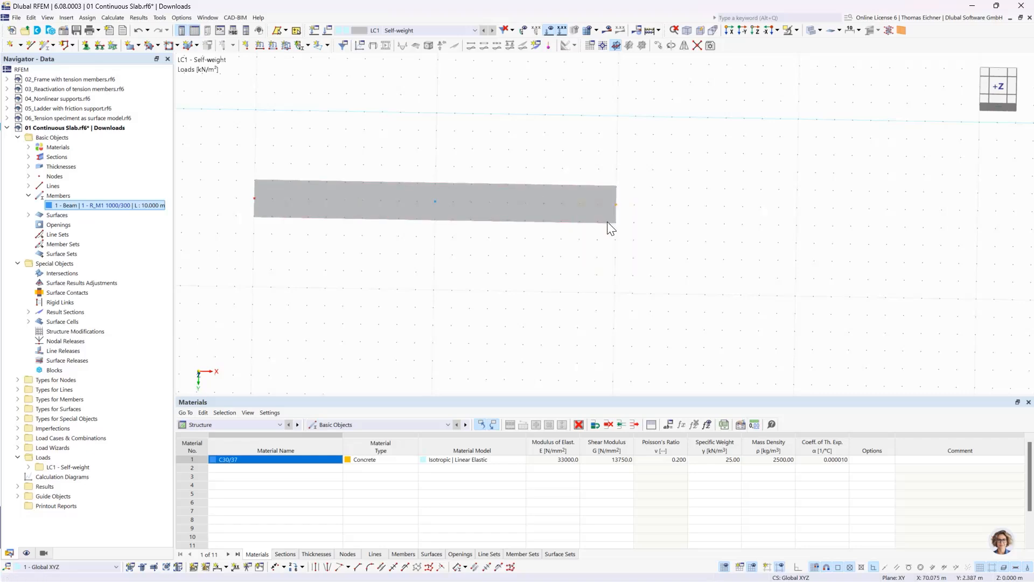
Step: Lengthen the beam to 13.5 m by moving its far end node outward, and undo the move
{"action": "left_click", "coordinate": [617, 204]}
{"action": "left_click", "coordinate": [744, 209]}
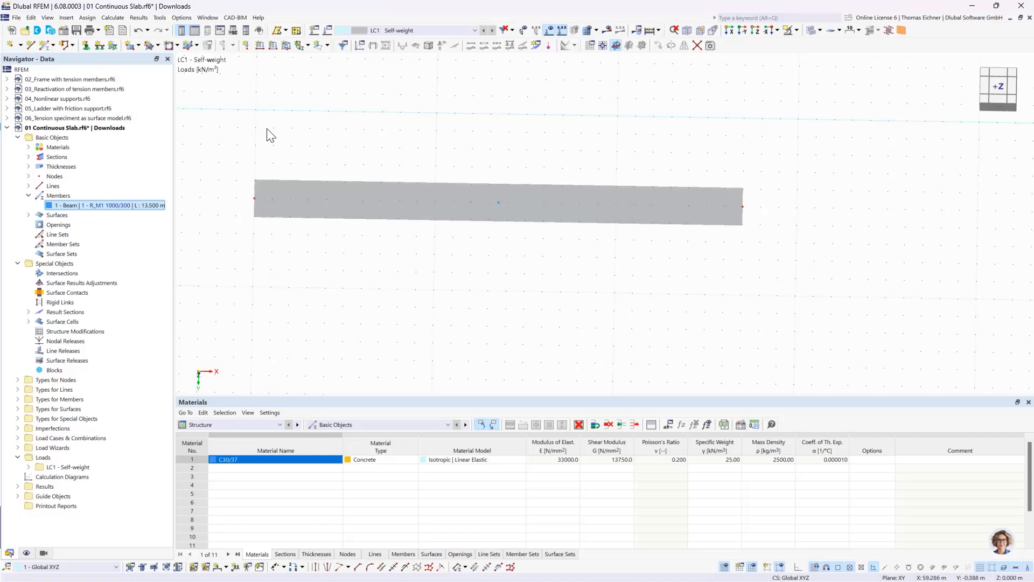
{"action": "left_click", "coordinate": [138, 33]}
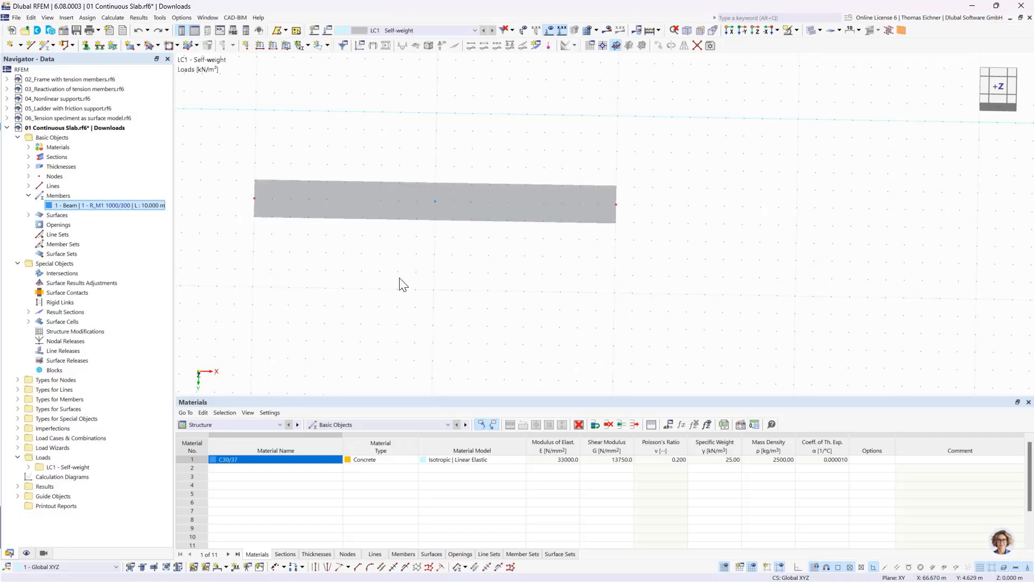
Step: Start assigning a nodal support and restrain the rotation φX in the Hinged support type
{"action": "middle_click_drag", "start_coordinate": [400, 284], "coordinate": [459, 289]}
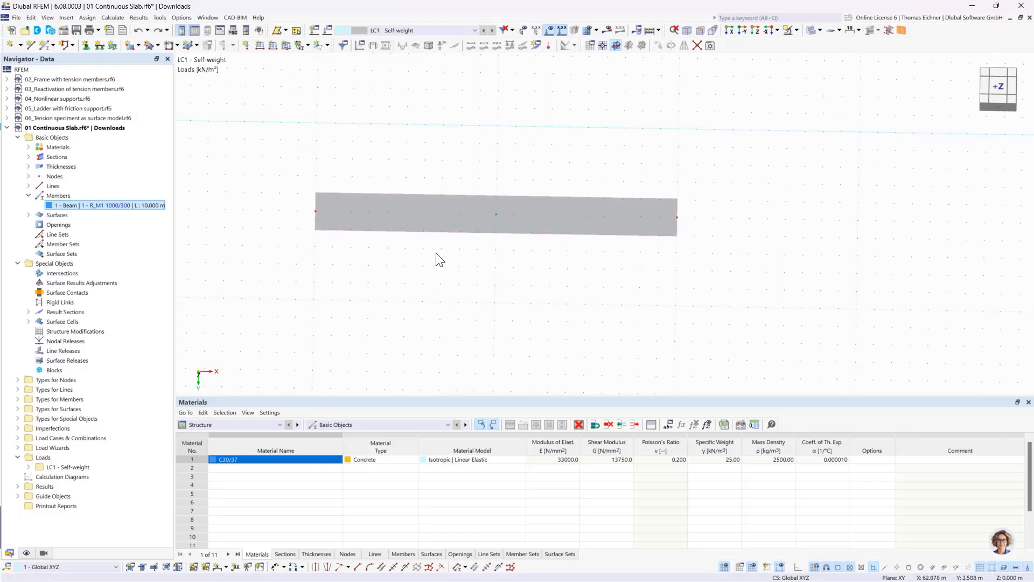
{"action": "scroll", "coordinate": [273, 136], "scroll_direction": "down", "scroll_amount": 3}
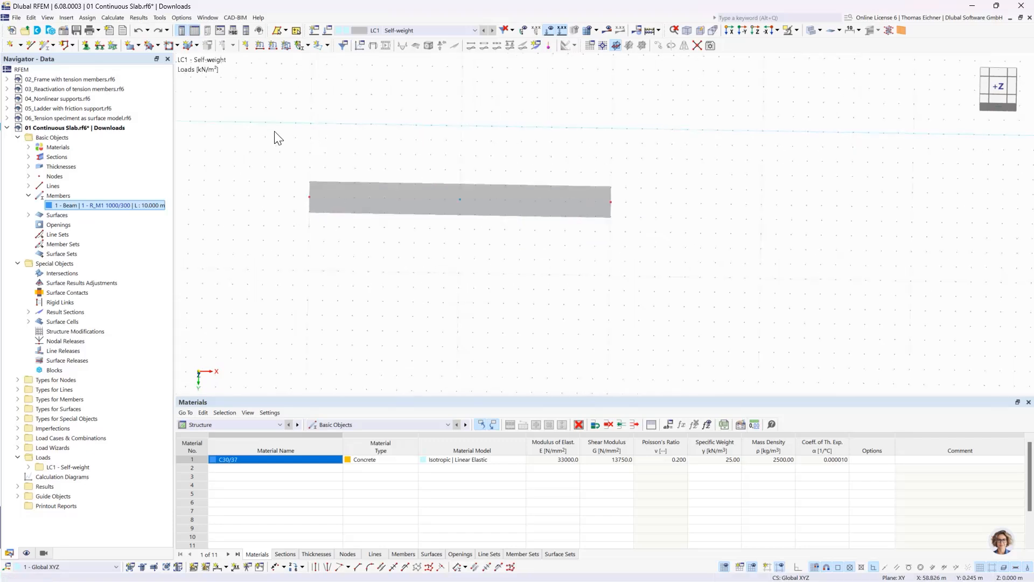
{"action": "middle_click_drag", "start_coordinate": [272, 136], "coordinate": [409, 147]}
{"action": "scroll", "coordinate": [346, 164], "scroll_direction": "up", "scroll_amount": 2}
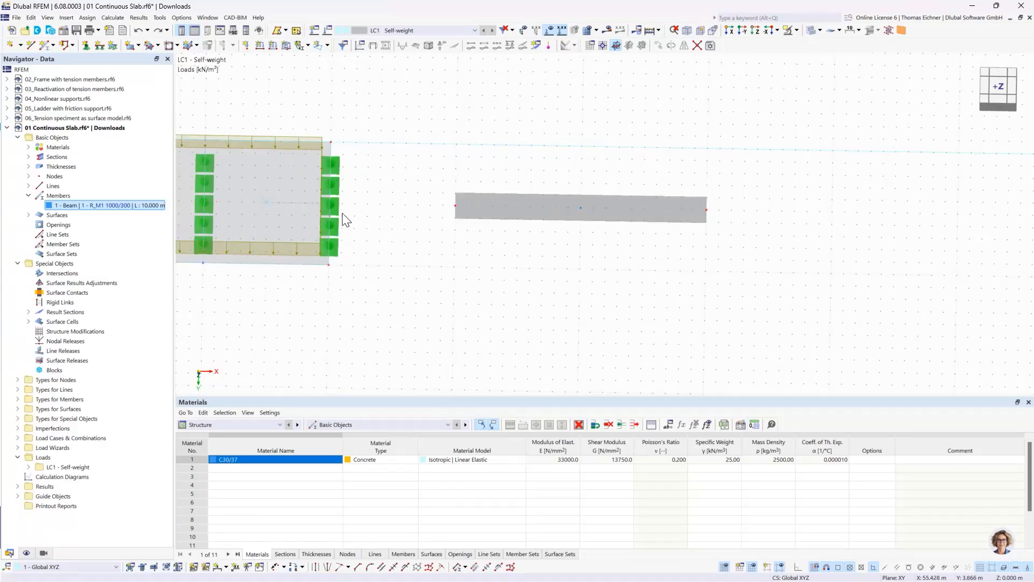
{"action": "mouse_move", "coordinate": [338, 207]}
{"action": "left_click", "coordinate": [339, 227]}
{"action": "left_click", "coordinate": [87, 44]}
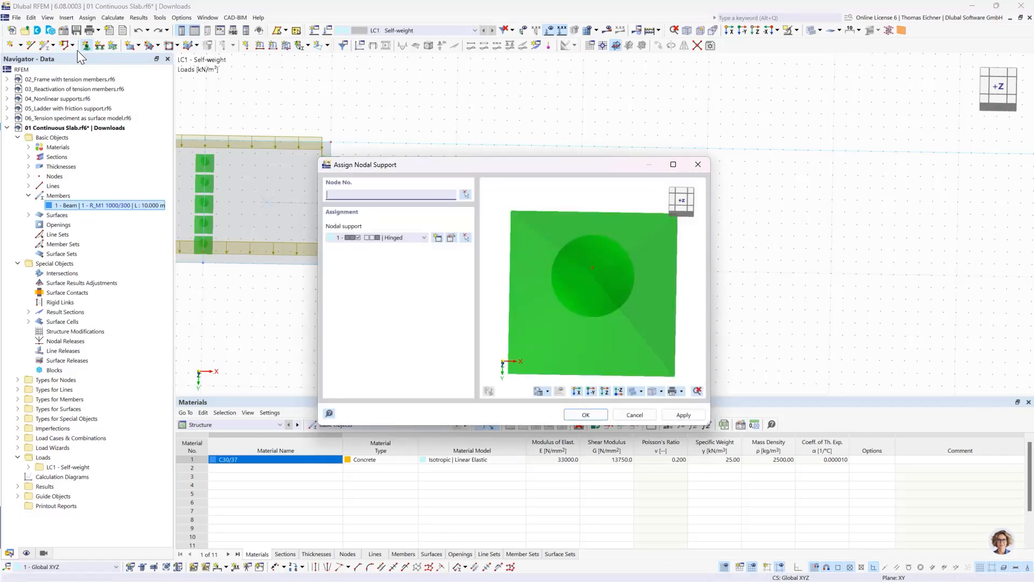
{"action": "left_click_drag", "start_coordinate": [439, 169], "coordinate": [202, 227]}
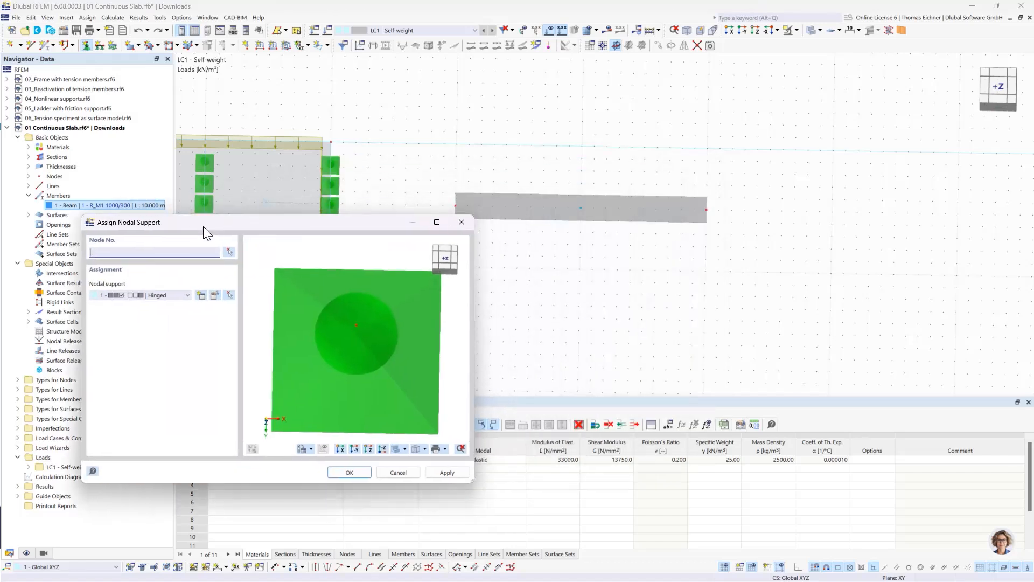
{"action": "double_click", "coordinate": [112, 294]}
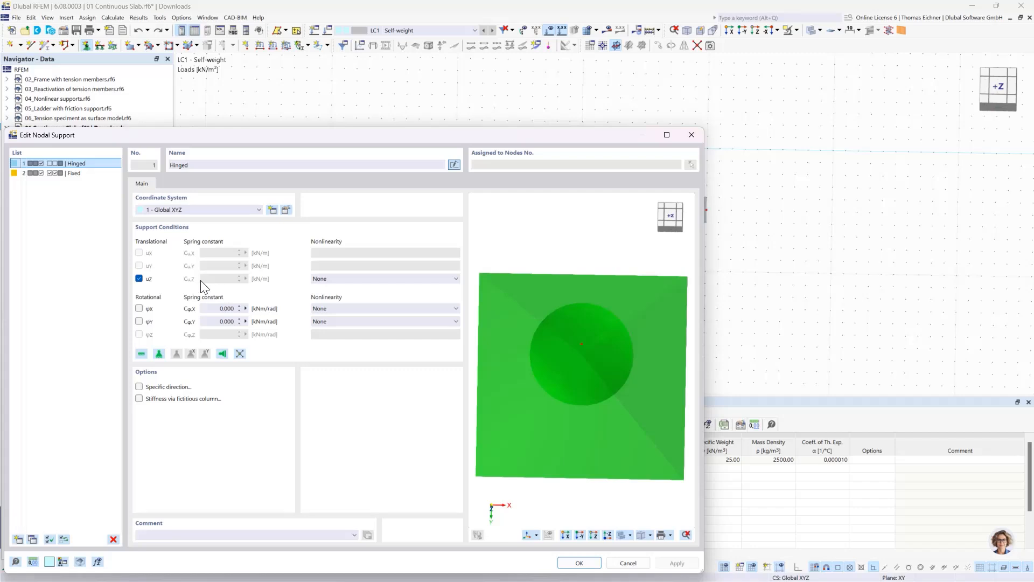
{"action": "left_click", "coordinate": [138, 309]}
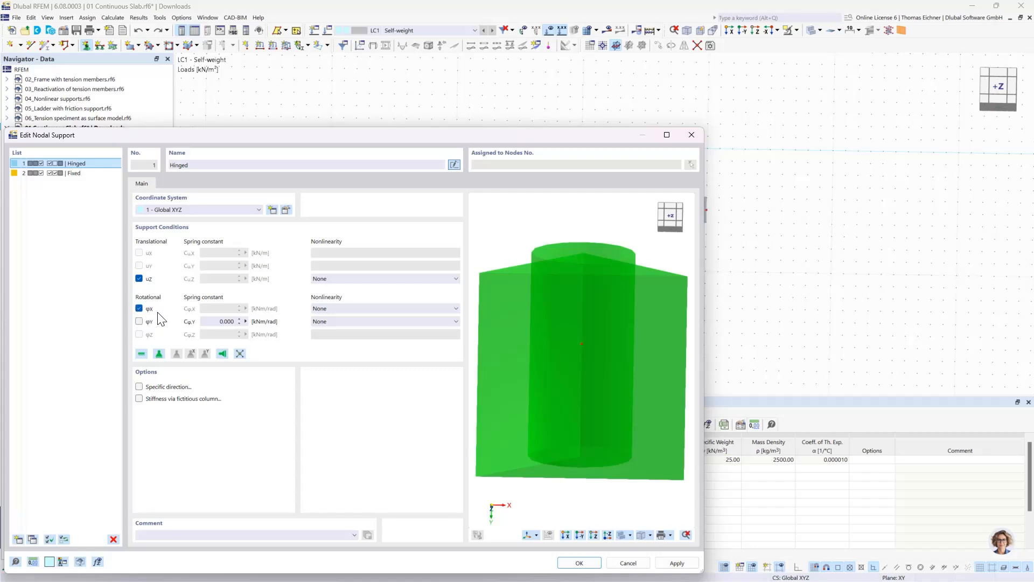
{"action": "left_click", "coordinate": [589, 561]}
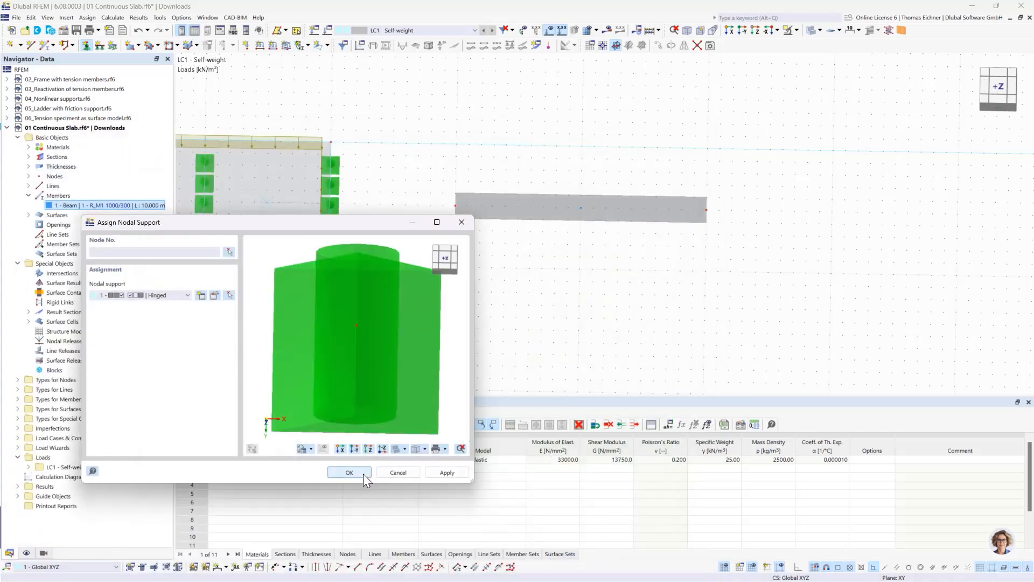
Step: Assign the modified Hinged support to the beam's two end nodes and its middle node
{"action": "left_click", "coordinate": [364, 474]}
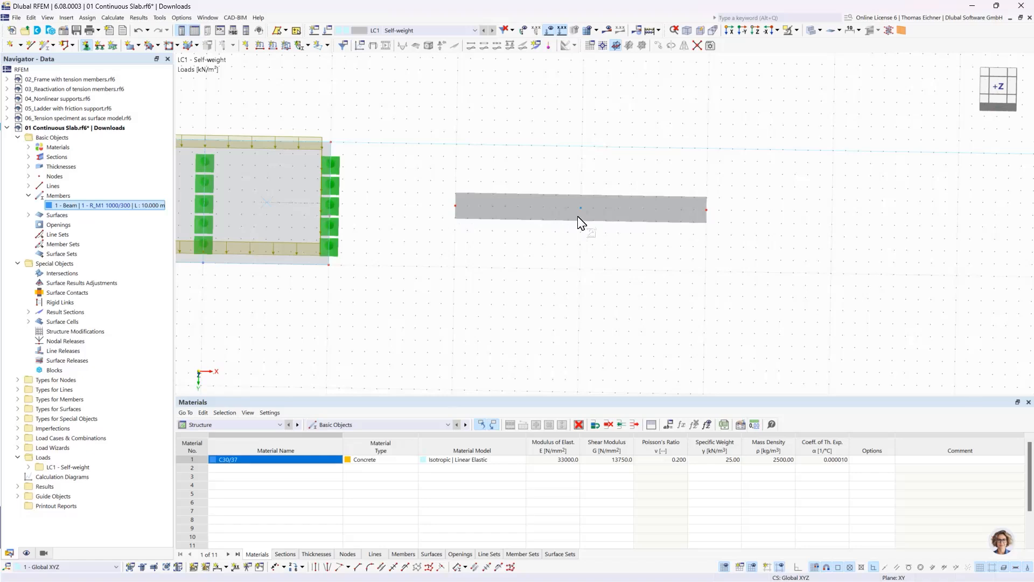
{"action": "left_click", "coordinate": [381, 278]}
{"action": "left_click", "coordinate": [760, 150]}
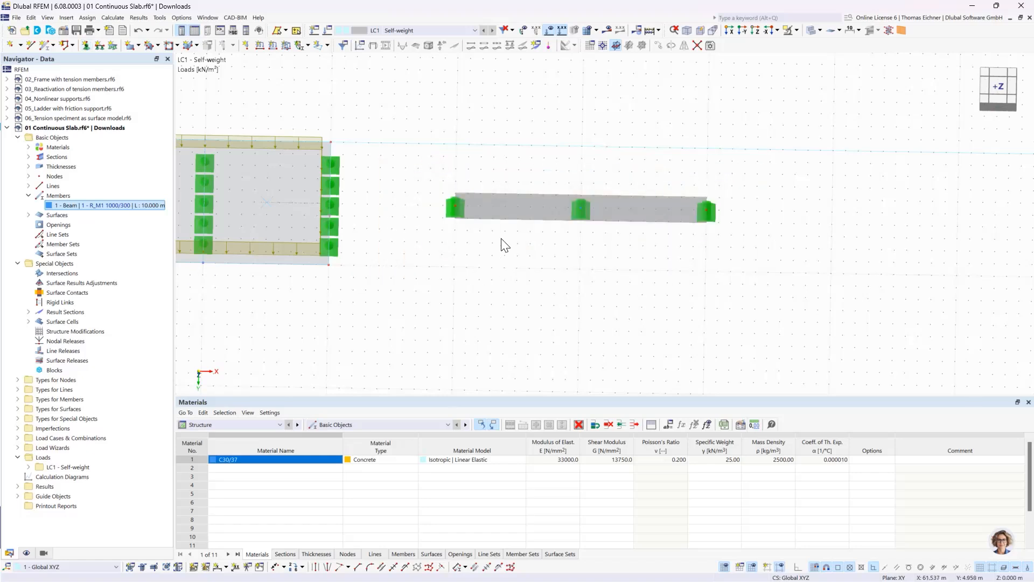
Step: Create a uniform member force load in LC1 - Self-weight with a magnitude of 10 kN/m in direction ZL
{"action": "scroll", "coordinate": [522, 232], "scroll_direction": "down", "scroll_amount": 5}
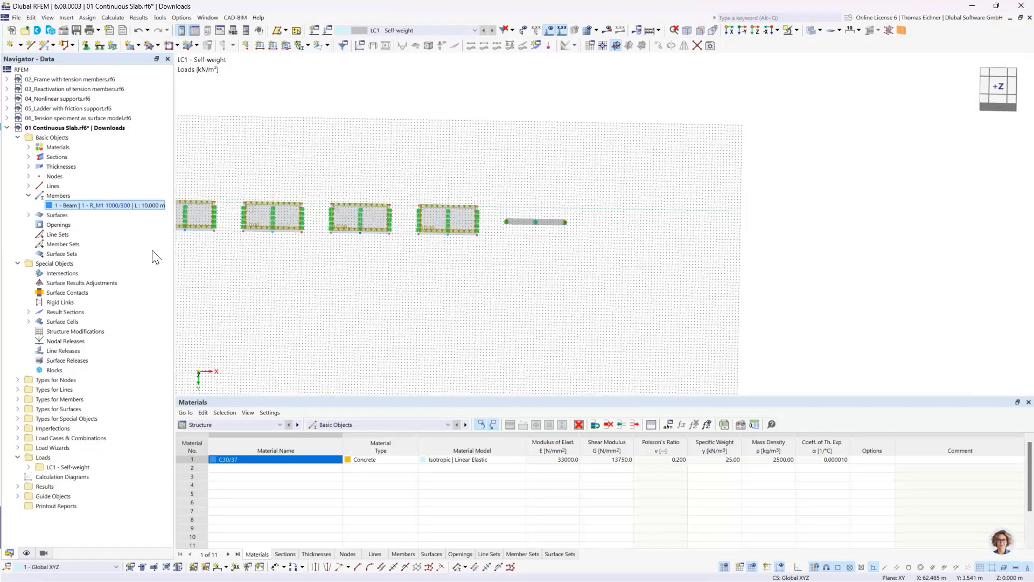
{"action": "middle_click_drag", "start_coordinate": [372, 261], "coordinate": [378, 263]}
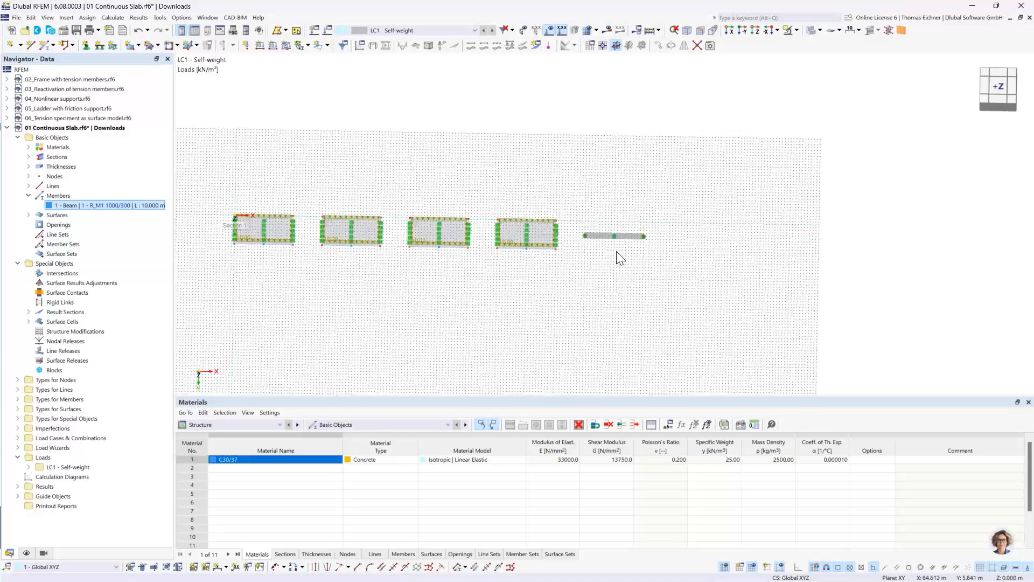
{"action": "scroll", "coordinate": [619, 256], "scroll_direction": "up", "scroll_amount": 3}
{"action": "scroll", "coordinate": [620, 254], "scroll_direction": "up", "scroll_amount": 2}
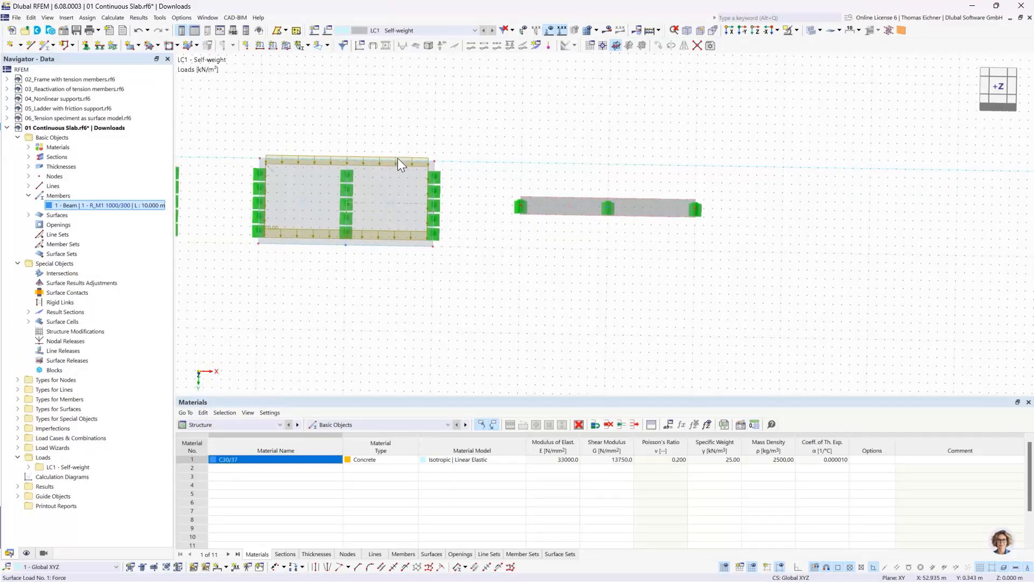
{"action": "left_click", "coordinate": [570, 205]}
{"action": "left_click", "coordinate": [272, 48]}
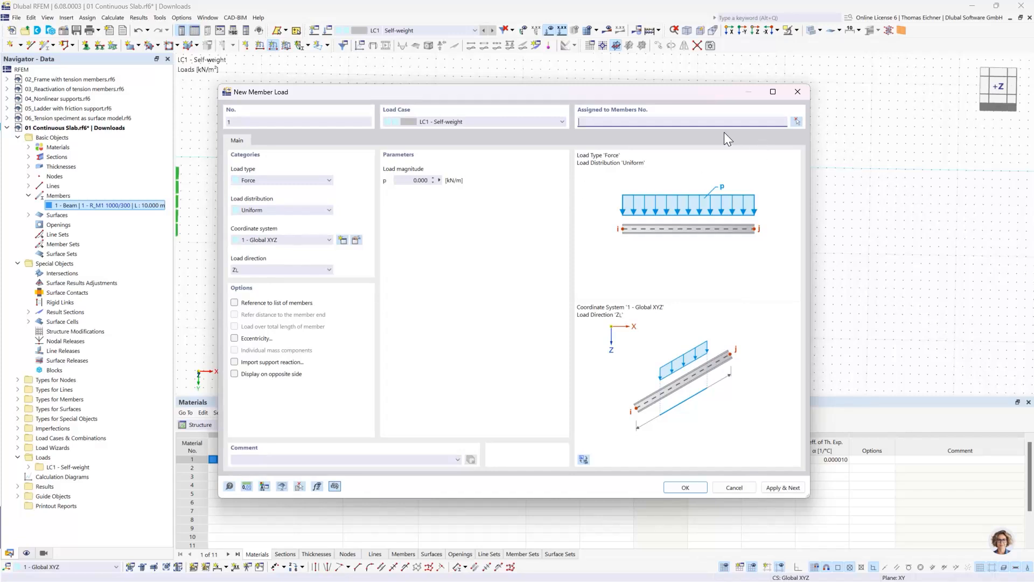
{"action": "left_click", "coordinate": [419, 180]}
{"action": "type", "text": "10"}
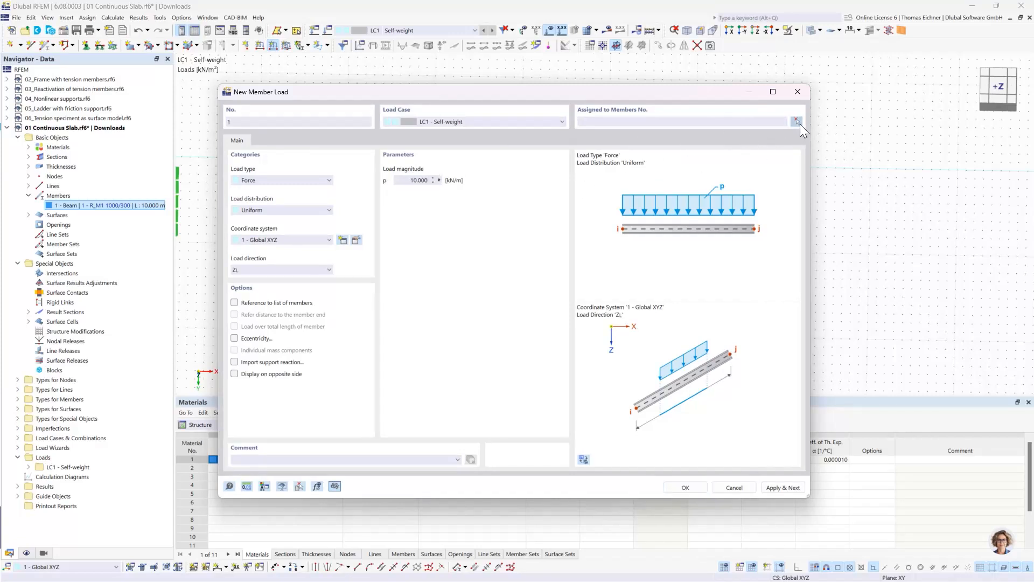
Step: Assign the new member load to the beam beside the fourth slab
{"action": "left_click", "coordinate": [798, 122]}
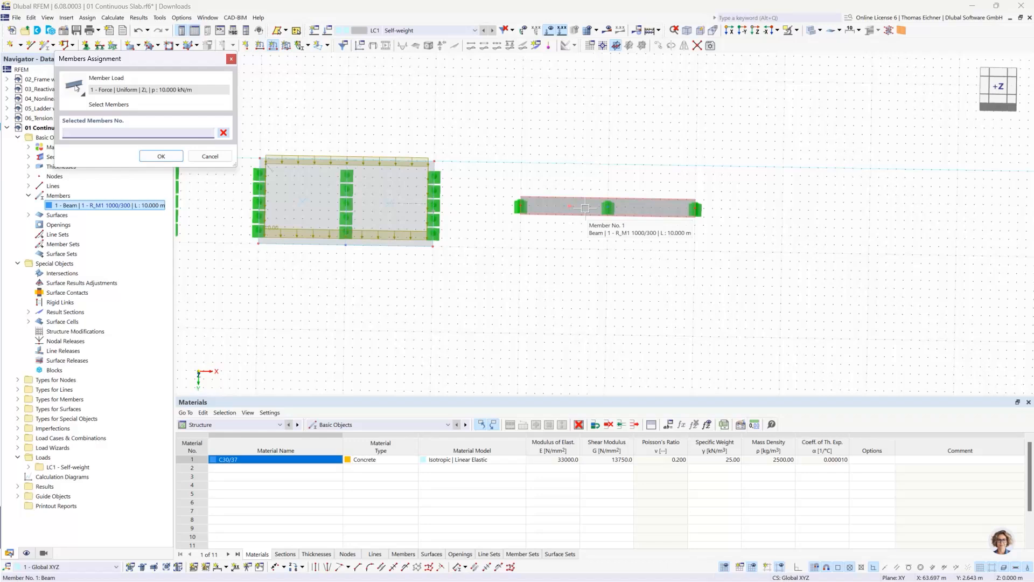
{"action": "left_click", "coordinate": [585, 208]}
{"action": "left_click", "coordinate": [161, 156]}
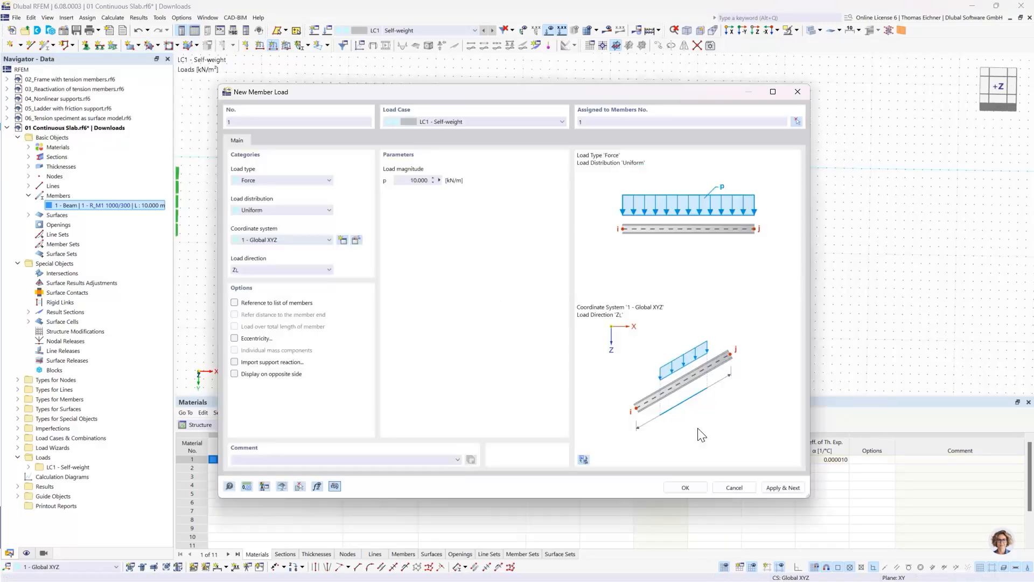
{"action": "left_click", "coordinate": [700, 487]}
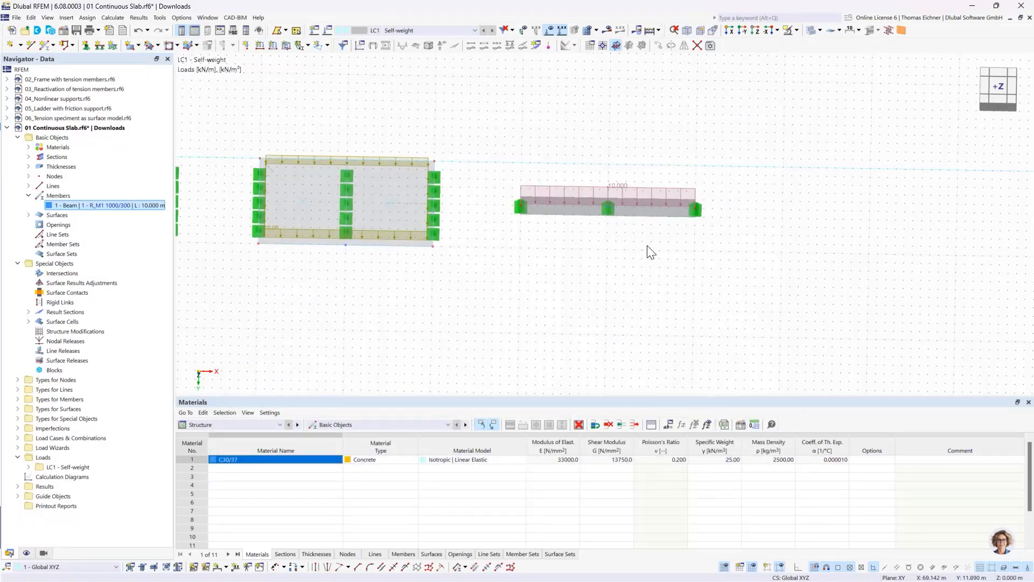
{"action": "scroll", "coordinate": [520, 270], "scroll_direction": "down", "scroll_amount": 4}
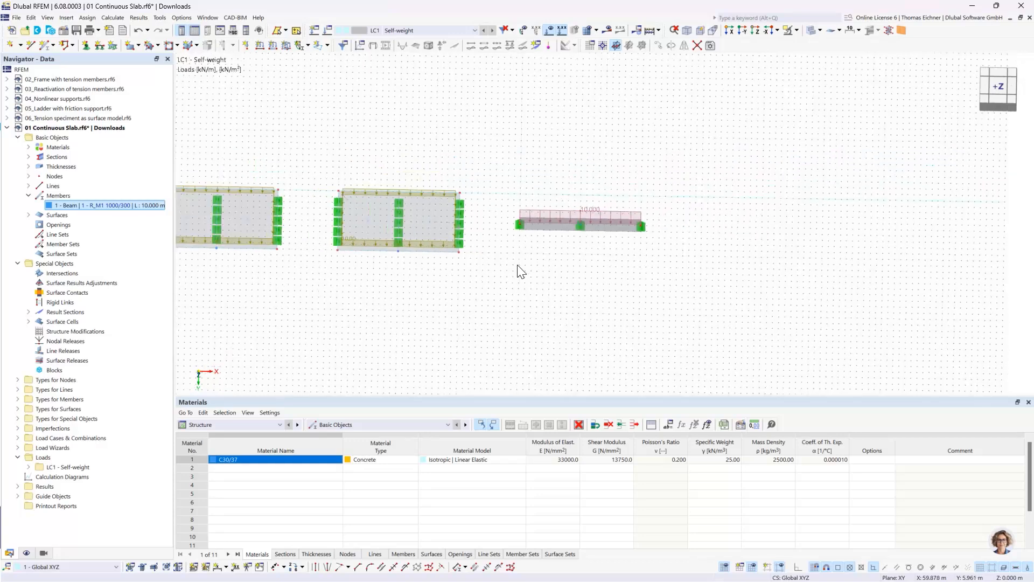
Step: Make the C30/37 concrete a user-defined material and set its Poisson's ratio to 0
{"action": "middle_click_drag", "start_coordinate": [391, 288], "coordinate": [559, 302]}
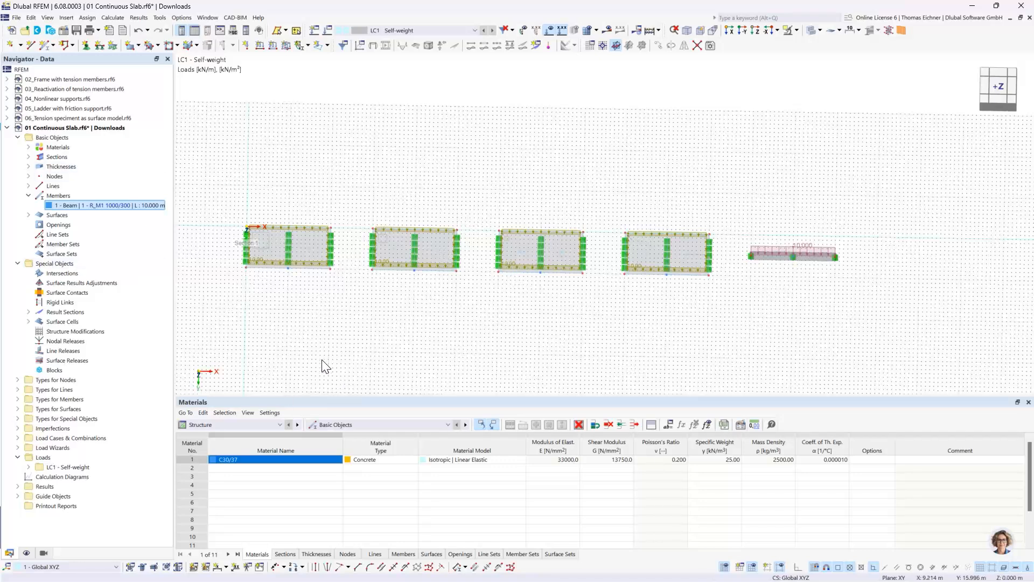
{"action": "left_click", "coordinate": [28, 147]}
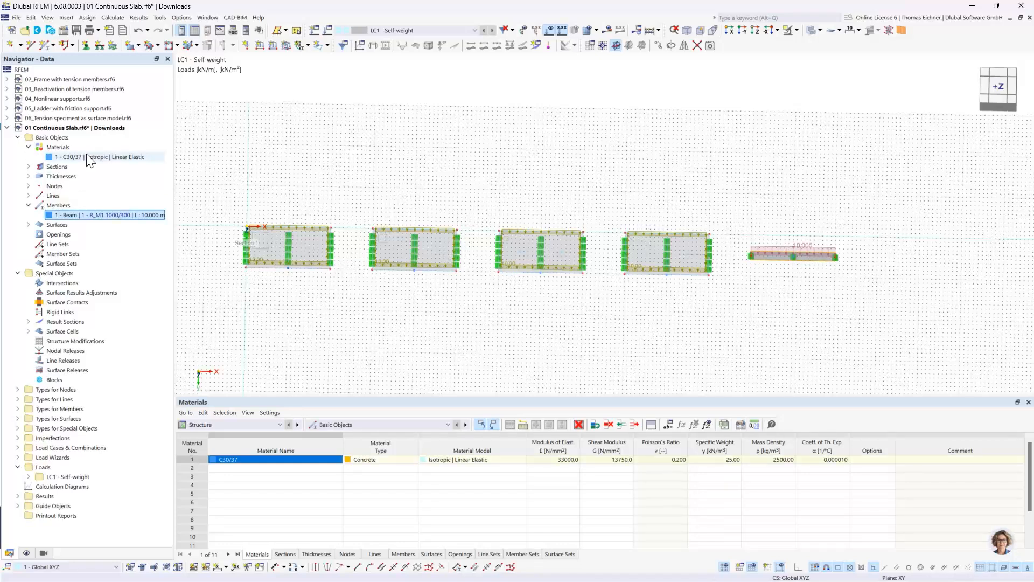
{"action": "double_click", "coordinate": [92, 157]}
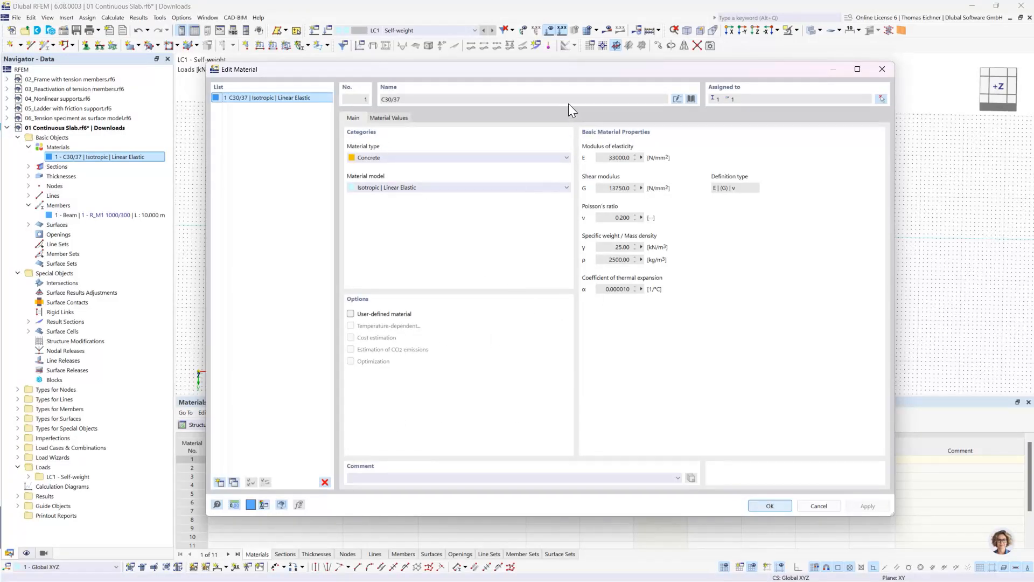
{"action": "left_click_drag", "start_coordinate": [577, 73], "coordinate": [535, 75]}
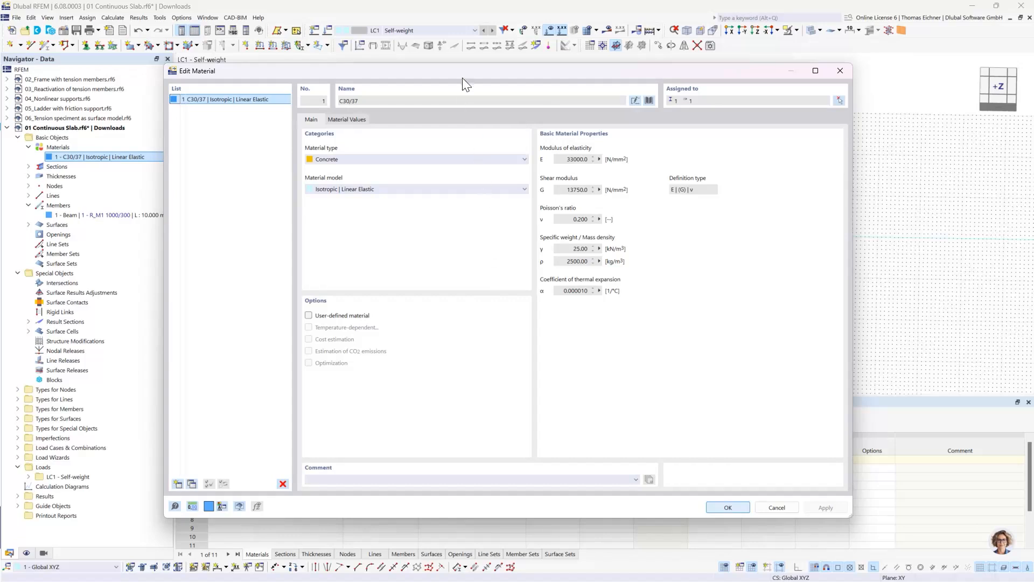
{"action": "left_click_drag", "start_coordinate": [461, 76], "coordinate": [420, 66]}
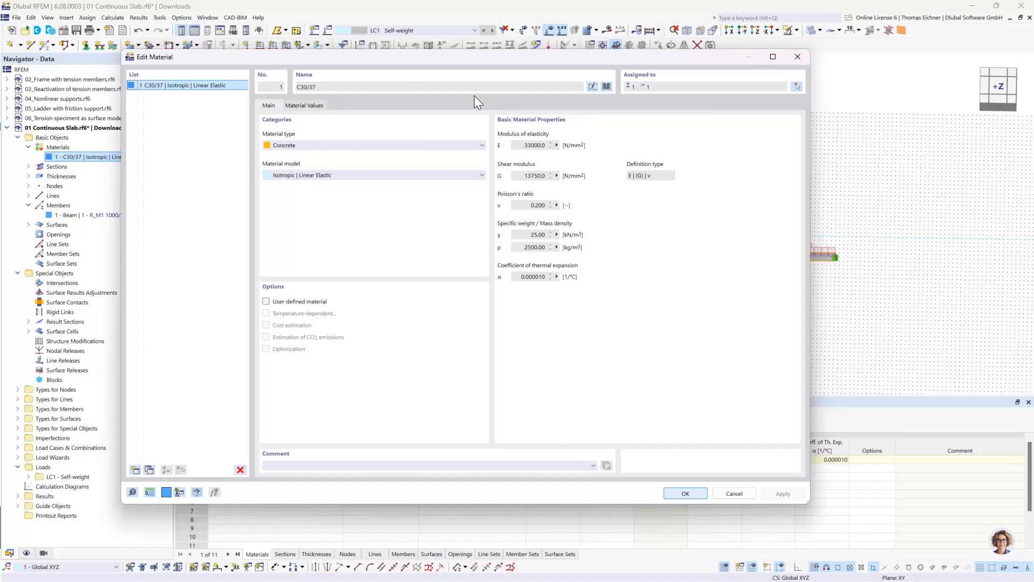
{"action": "left_click_drag", "start_coordinate": [464, 65], "coordinate": [519, 365]}
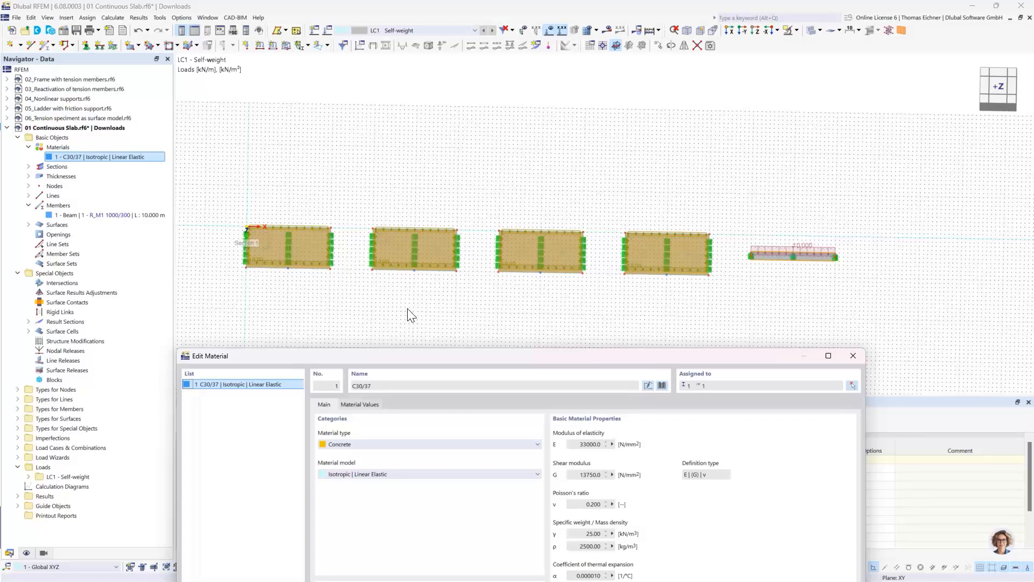
{"action": "left_click_drag", "start_coordinate": [398, 362], "coordinate": [389, 323]}
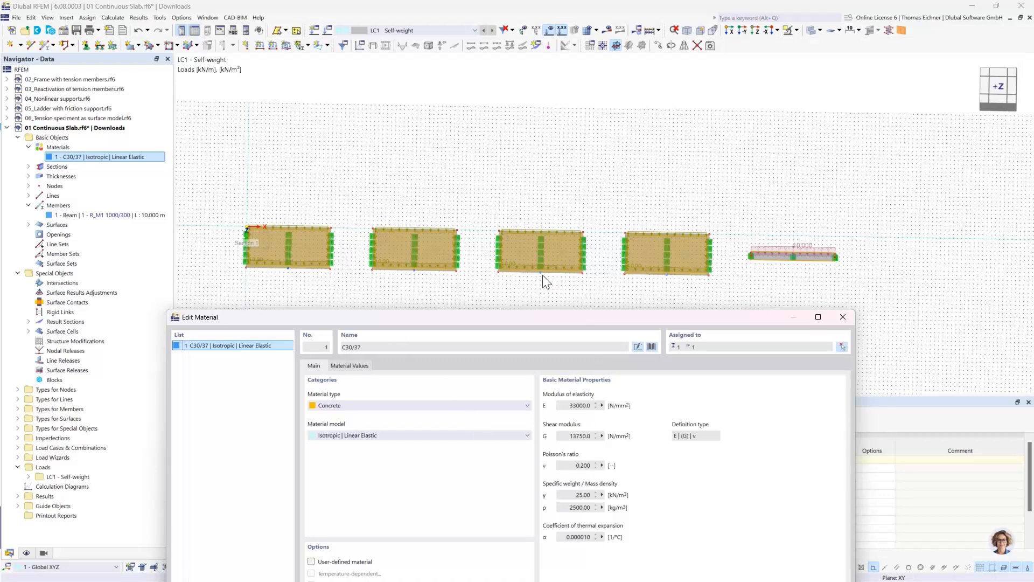
{"action": "left_click_drag", "start_coordinate": [538, 318], "coordinate": [475, 112]}
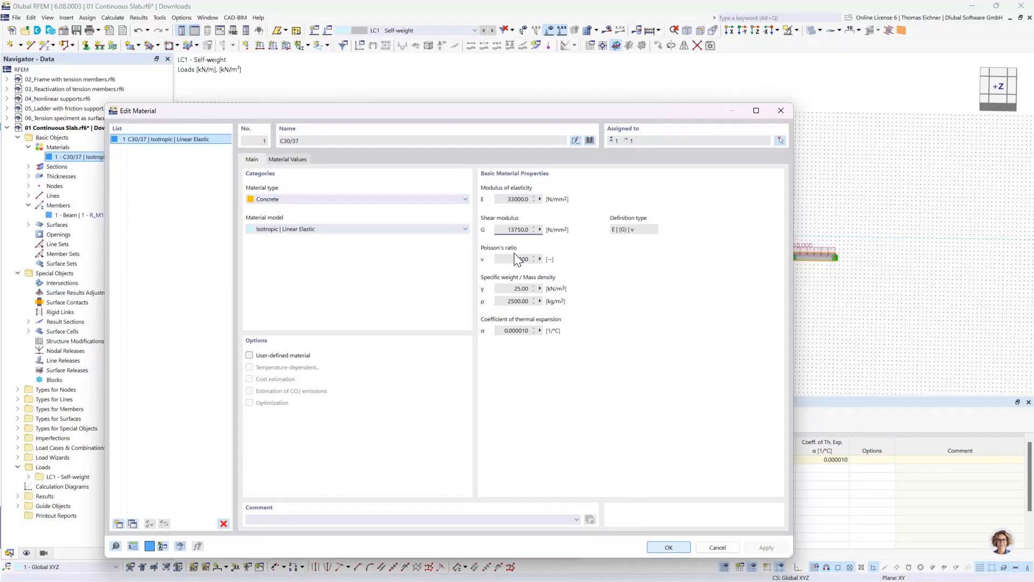
{"action": "left_click", "coordinate": [249, 356]}
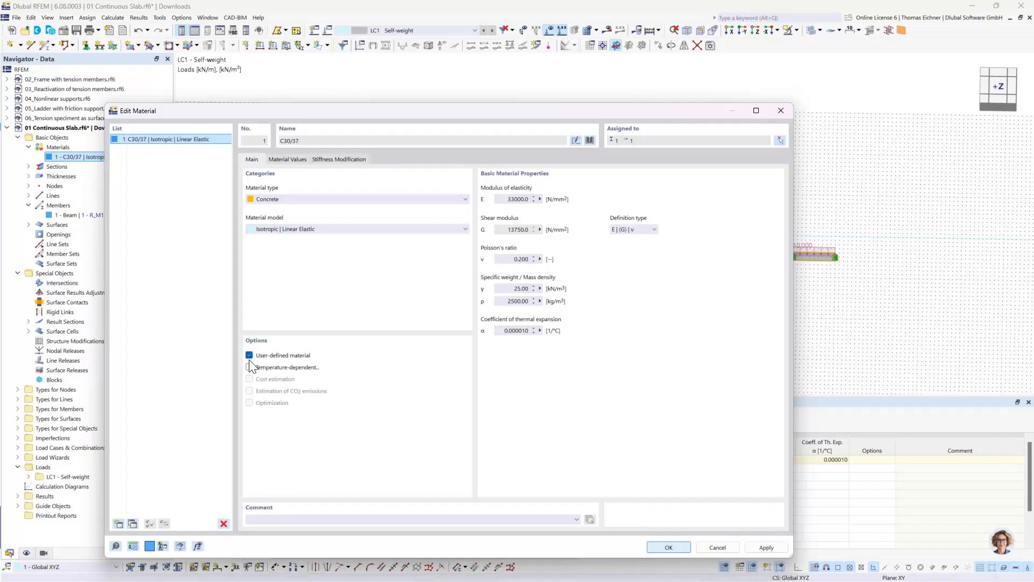
{"action": "left_click", "coordinate": [501, 259]}
{"action": "type", "text": "0"}
{"action": "left_click", "coordinate": [516, 287]}
{"action": "left_click", "coordinate": [654, 549]}
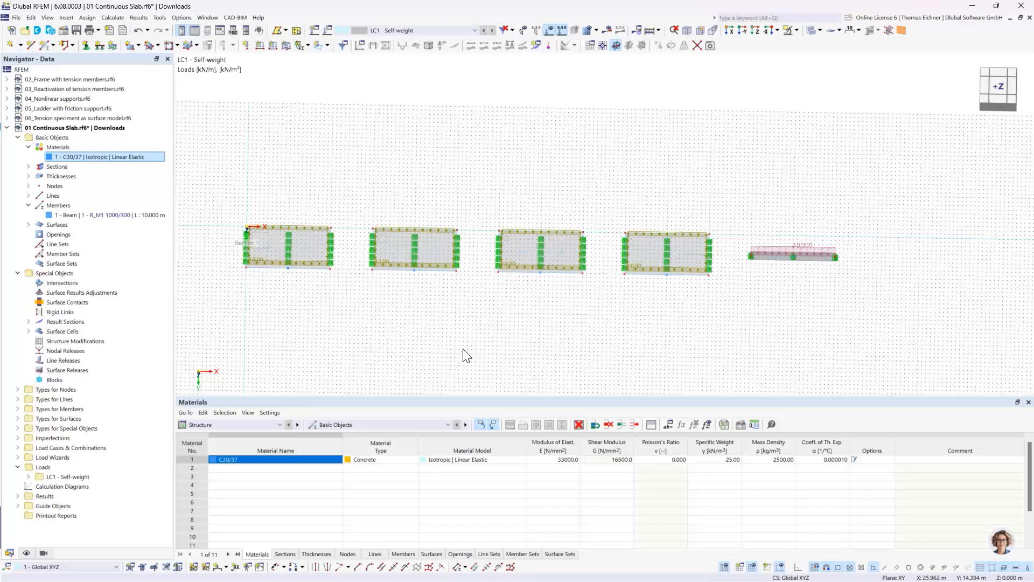
Step: Deactivate the active self-weight in load case LC1 - Self-weight
{"action": "left_click", "coordinate": [412, 31]}
{"action": "left_click", "coordinate": [412, 31]}
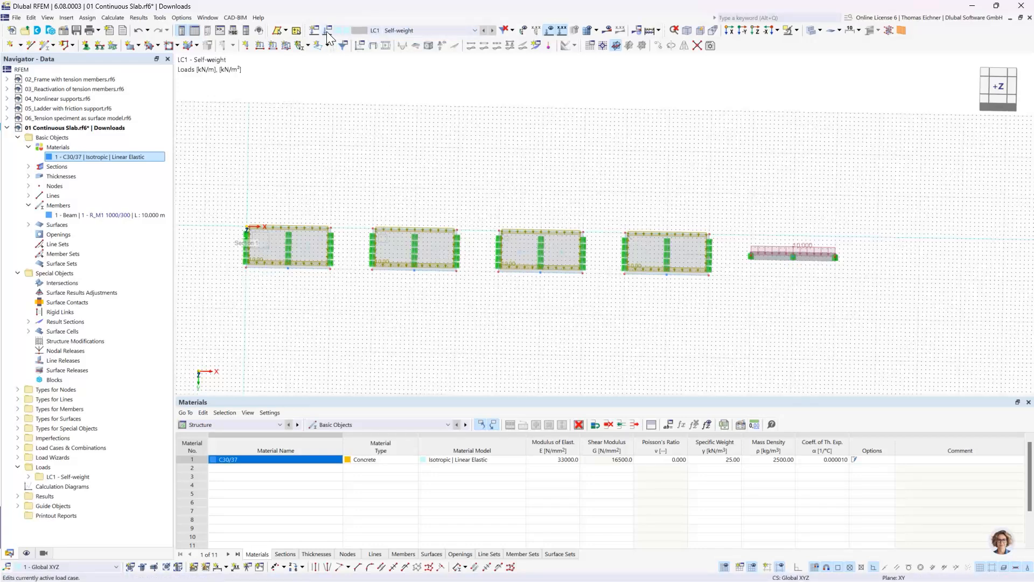
{"action": "left_click", "coordinate": [328, 32]}
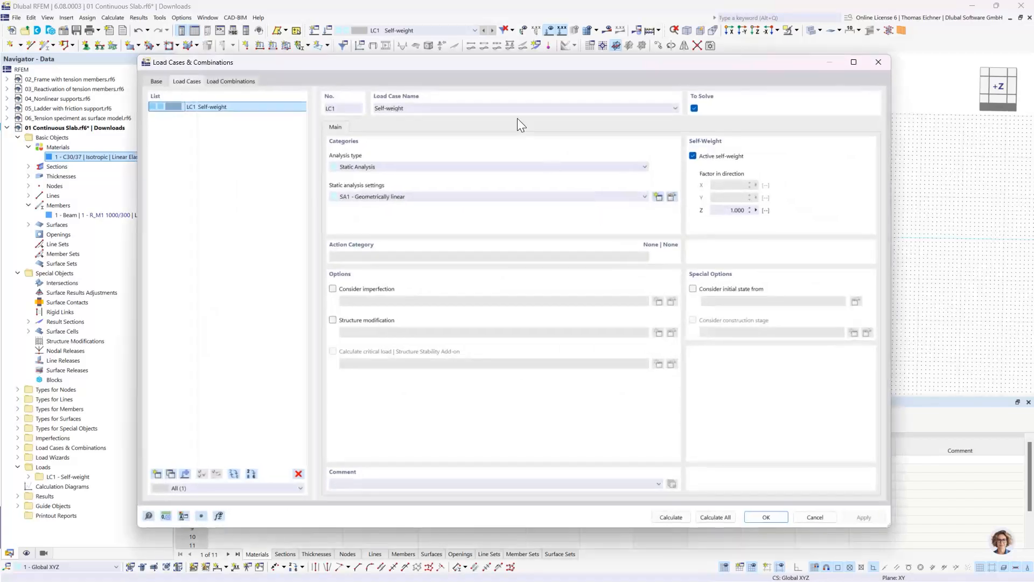
{"action": "left_click_drag", "start_coordinate": [502, 63], "coordinate": [509, 281]}
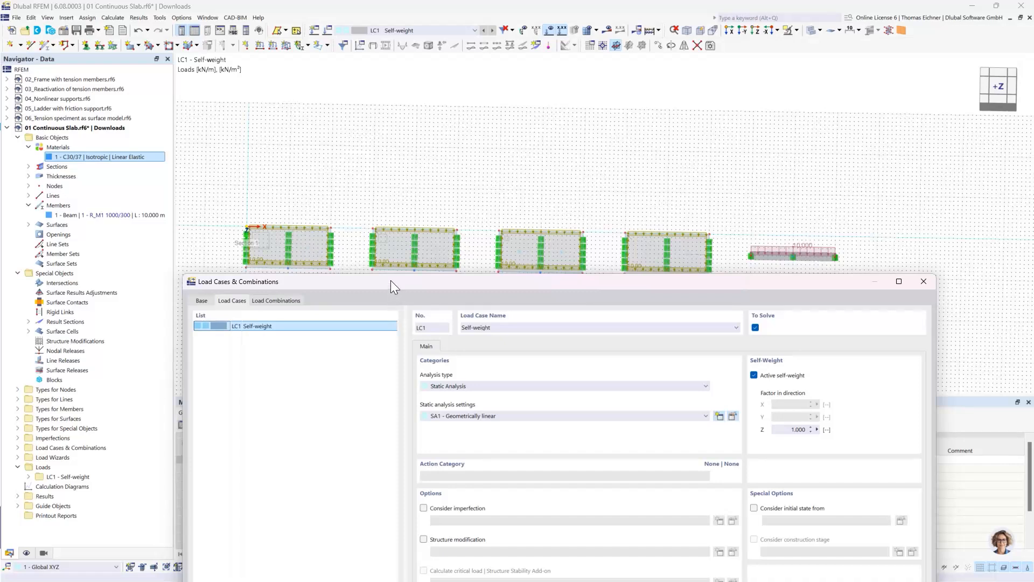
{"action": "left_click_drag", "start_coordinate": [390, 280], "coordinate": [303, 113]}
{"action": "left_click_drag", "start_coordinate": [615, 128], "coordinate": [612, 83]}
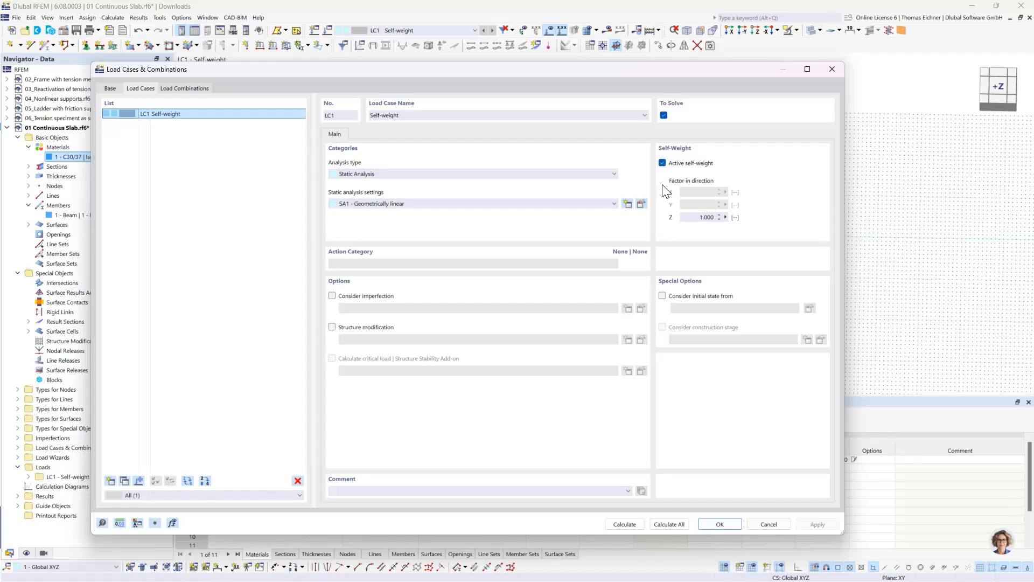
{"action": "left_click", "coordinate": [662, 163]}
{"action": "left_click", "coordinate": [722, 524]}
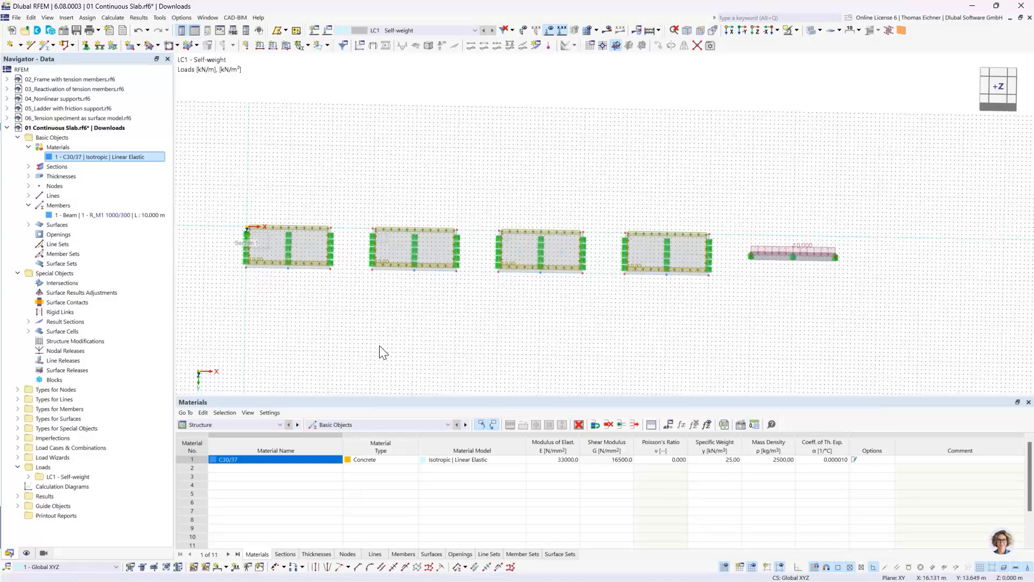
Step: Examine the line supports of the first slab and compare them with the other slabs
{"action": "scroll", "coordinate": [409, 328], "scroll_direction": "up", "scroll_amount": 4}
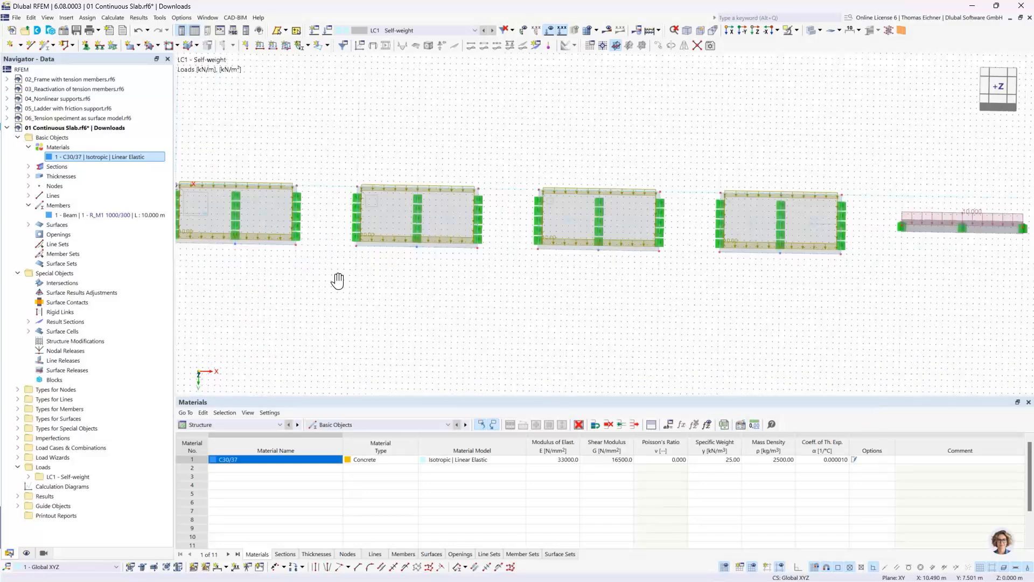
{"action": "scroll", "coordinate": [383, 300], "scroll_direction": "up", "scroll_amount": 4}
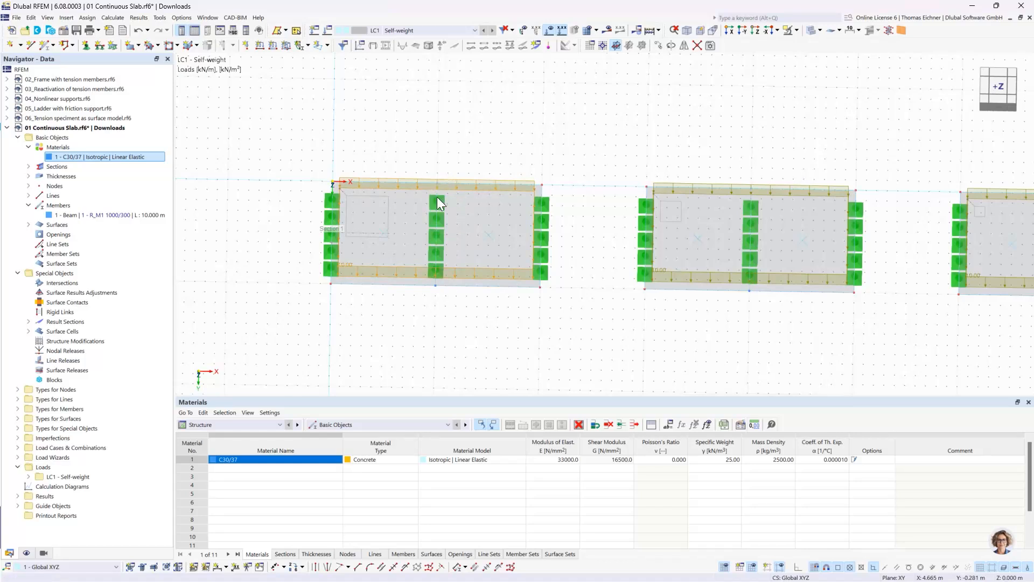
{"action": "left_click", "coordinate": [546, 255]}
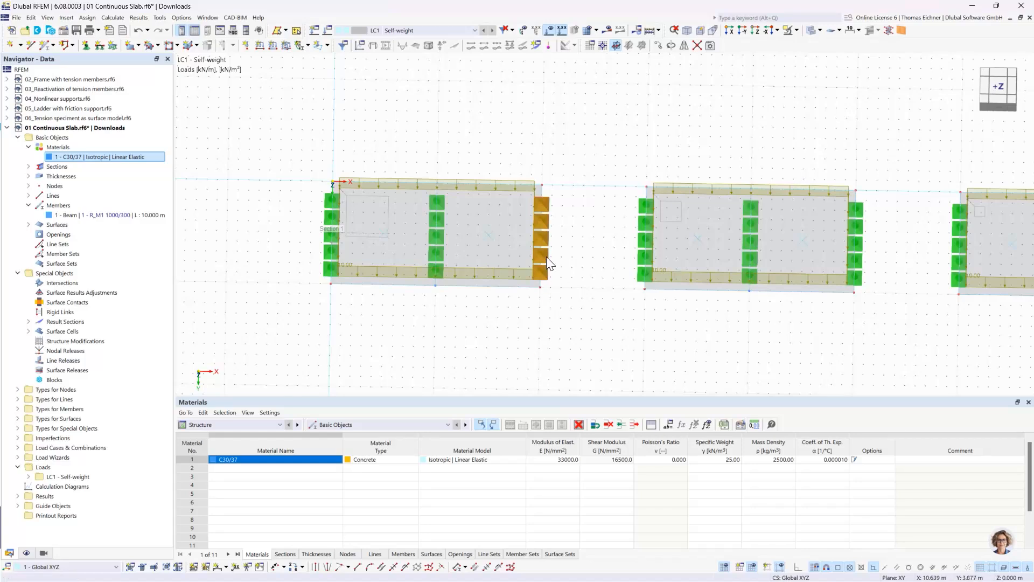
{"action": "left_click", "coordinate": [521, 330]}
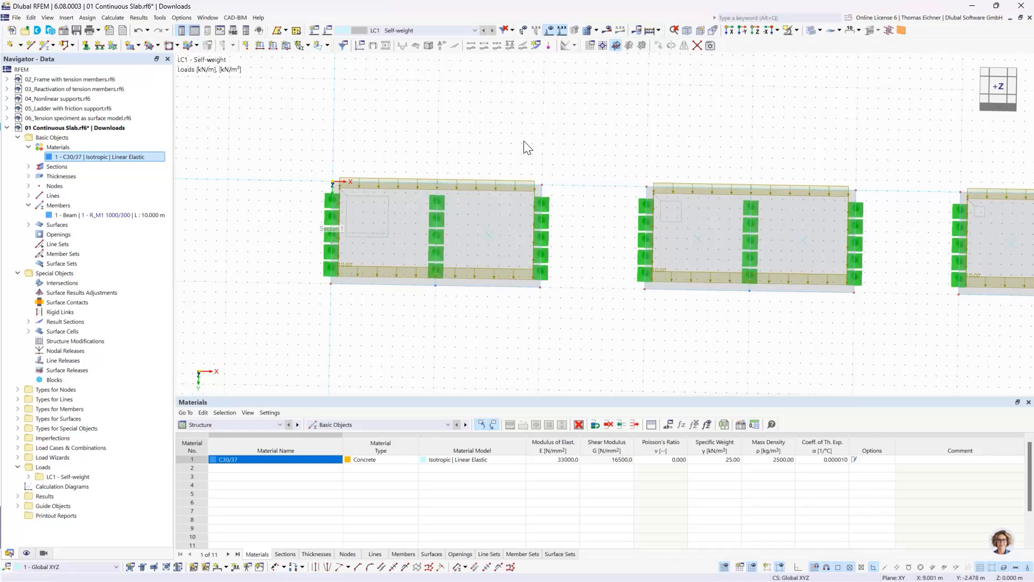
{"action": "scroll", "coordinate": [698, 154], "scroll_direction": "down", "scroll_amount": 3}
{"action": "middle_click_drag", "start_coordinate": [775, 143], "coordinate": [693, 124]}
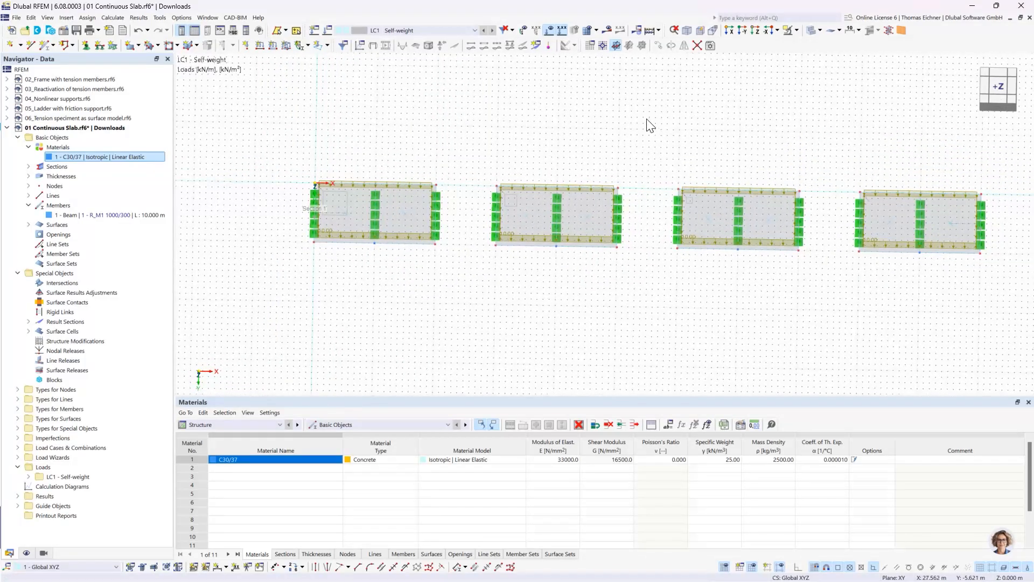
Step: Calculate the model and view the global deformations of the four slabs and the beam
{"action": "left_click", "coordinate": [649, 31]}
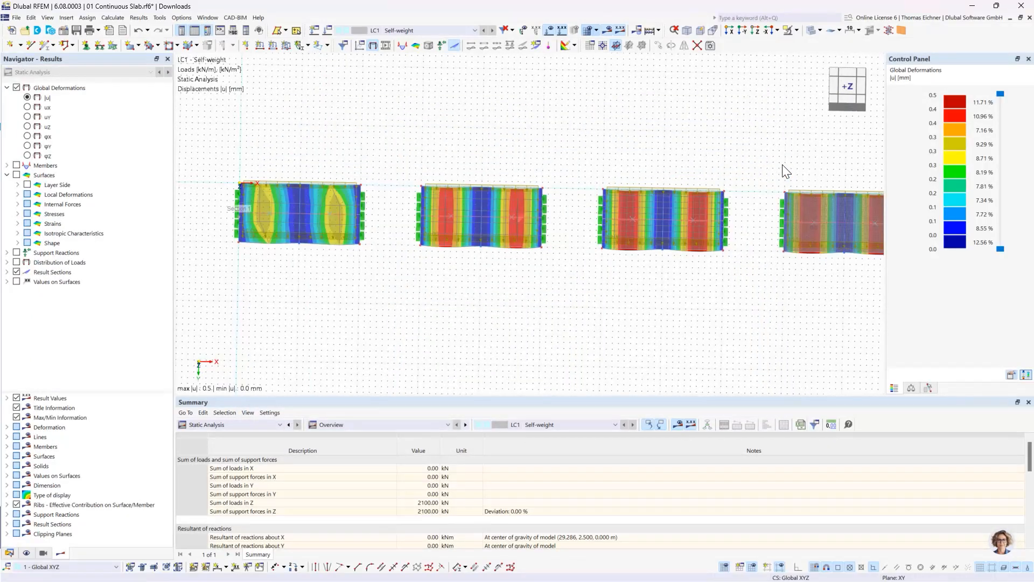
{"action": "middle_click_drag", "start_coordinate": [718, 139], "coordinate": [566, 134]}
{"action": "scroll", "coordinate": [619, 145], "scroll_direction": "down", "scroll_amount": 2}
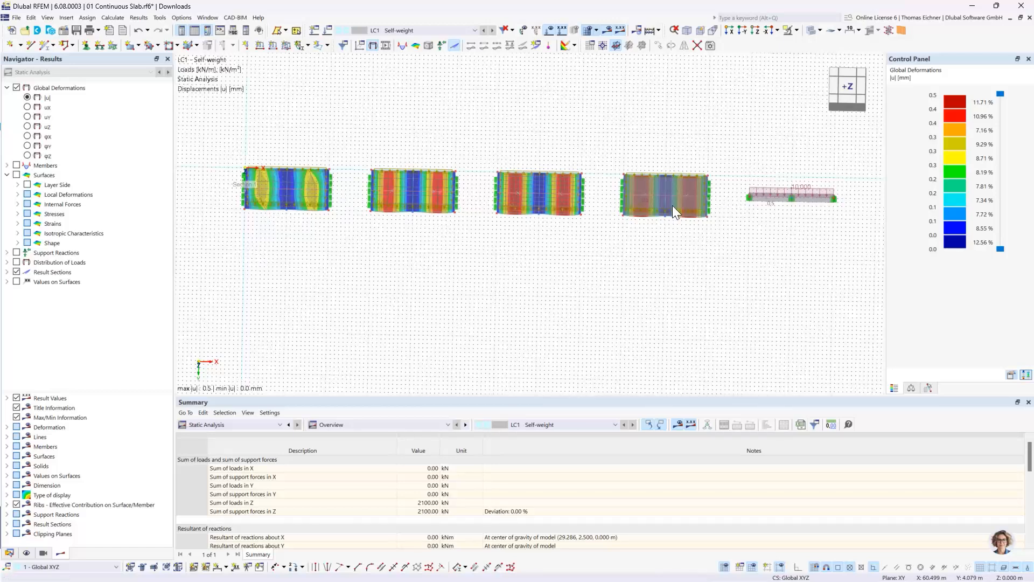
{"action": "scroll", "coordinate": [505, 206], "scroll_direction": "up", "scroll_amount": 1}
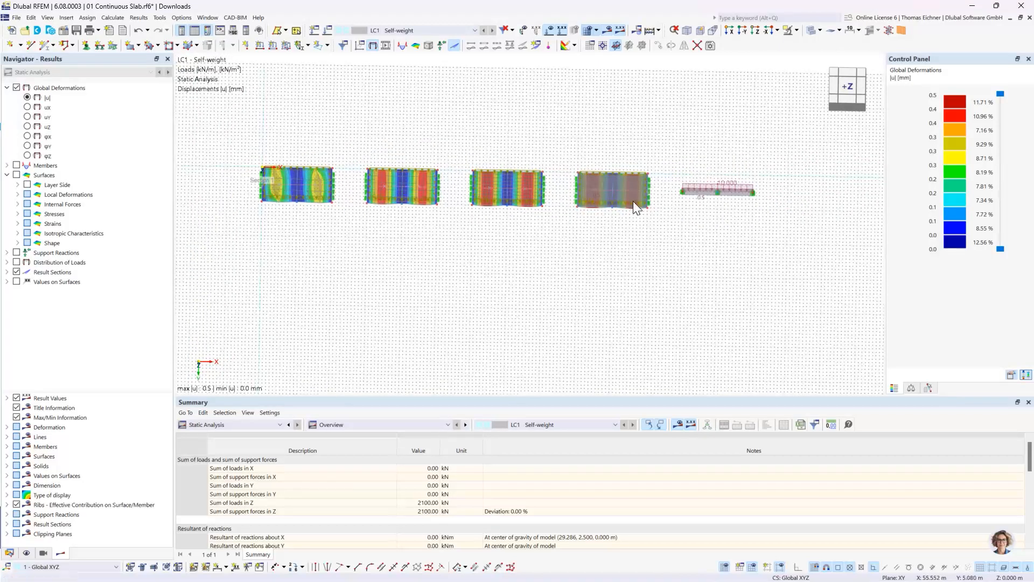
{"action": "scroll", "coordinate": [294, 180], "scroll_direction": "up", "scroll_amount": 3}
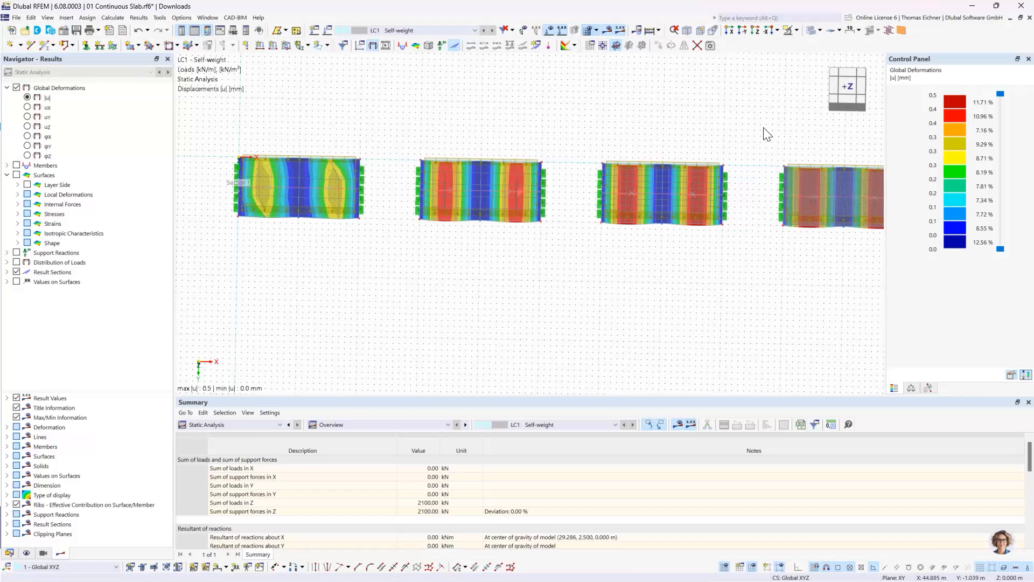
Step: Switch to the -Y side view and compare the deformation diagrams of the slabs and the beam
{"action": "left_click", "coordinate": [742, 32]}
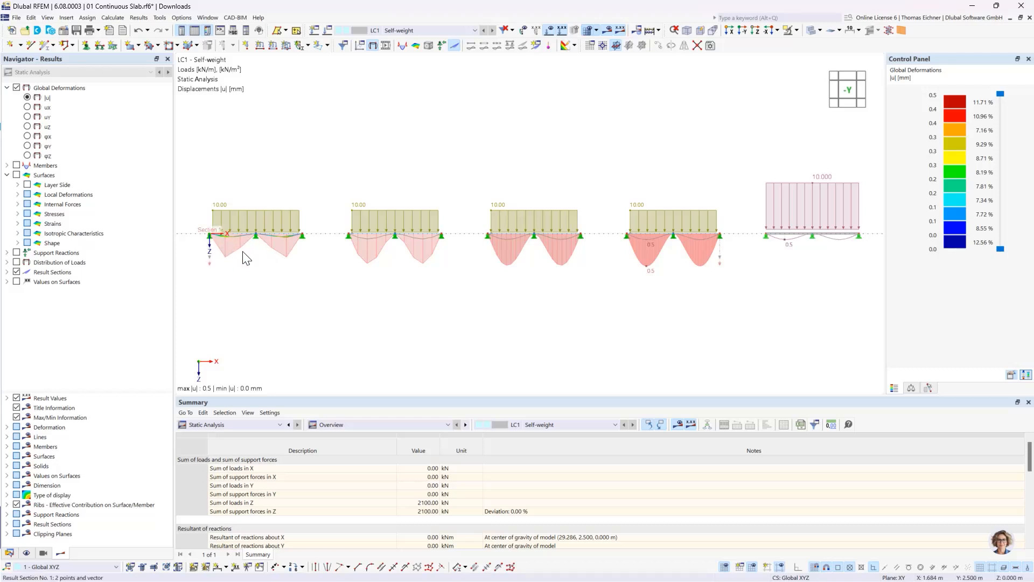
{"action": "scroll", "coordinate": [315, 264], "scroll_direction": "up", "scroll_amount": 3}
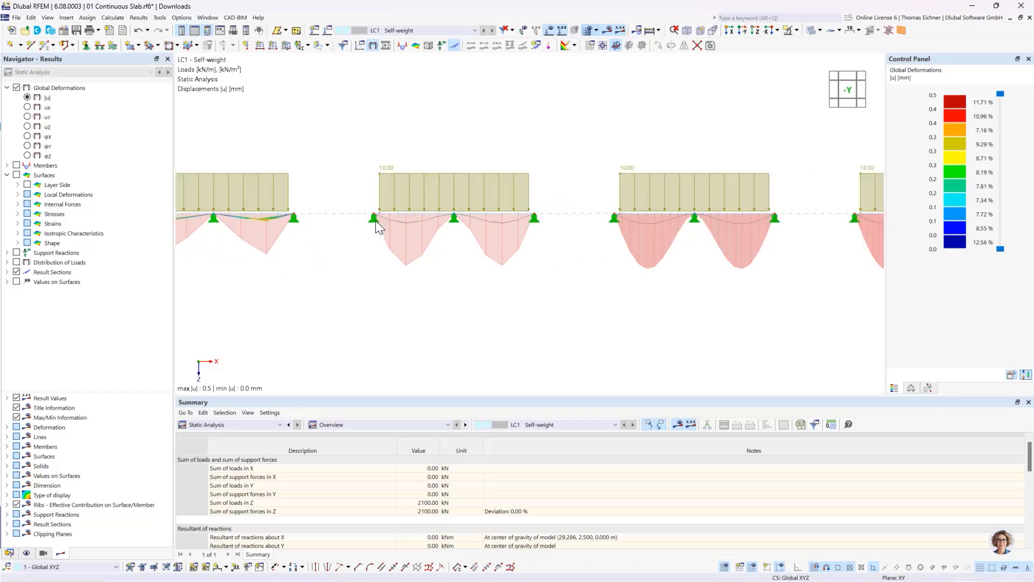
{"action": "scroll", "coordinate": [480, 242], "scroll_direction": "down", "scroll_amount": 2}
{"action": "scroll", "coordinate": [705, 287], "scroll_direction": "down", "scroll_amount": 1}
{"action": "middle_click_drag", "start_coordinate": [706, 287], "coordinate": [654, 281]}
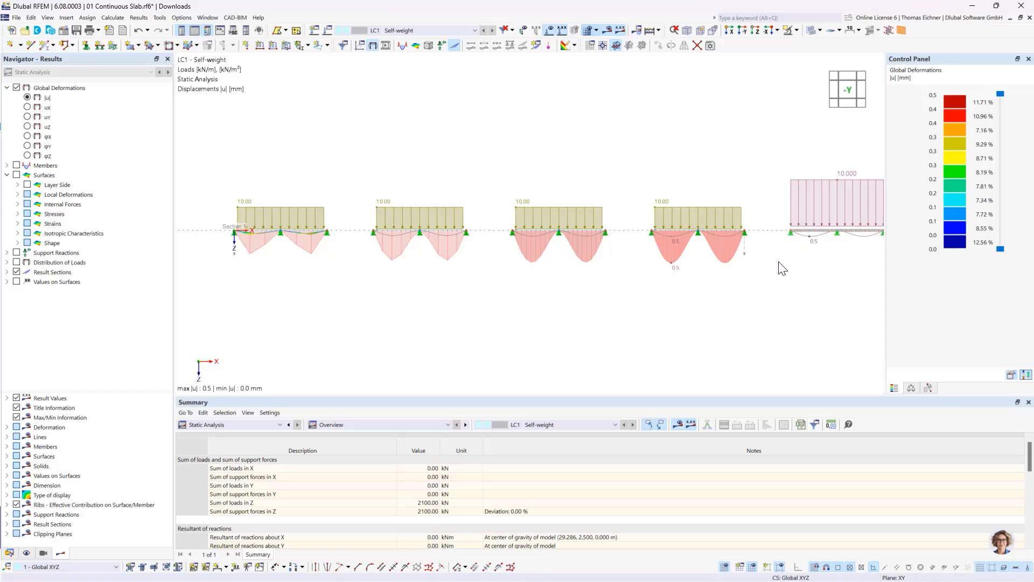
Step: Set the general display factor for deformations to 2048
{"action": "left_click", "coordinate": [912, 388]}
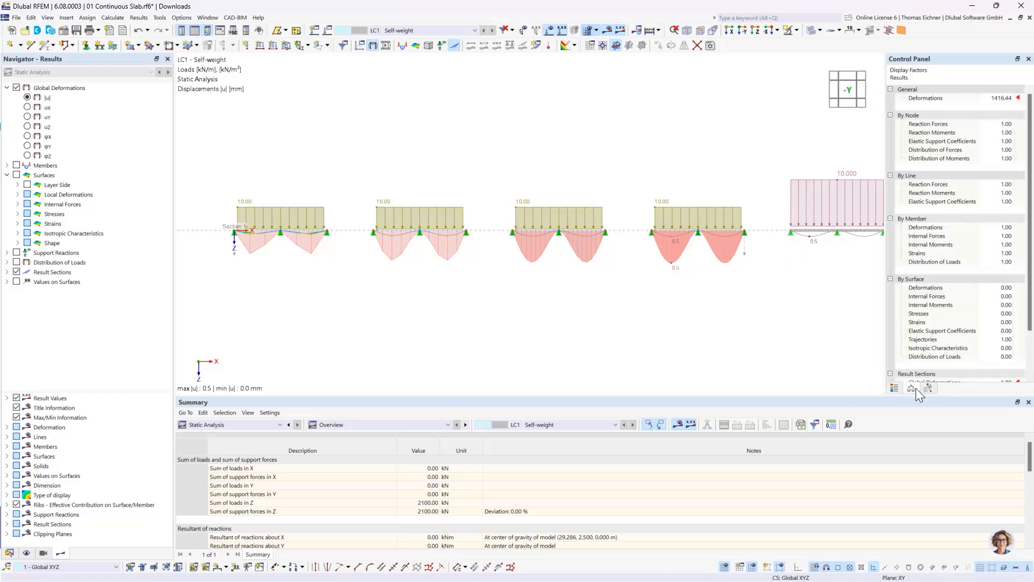
{"action": "left_click", "coordinate": [1007, 98]}
{"action": "left_click", "coordinate": [1009, 96]}
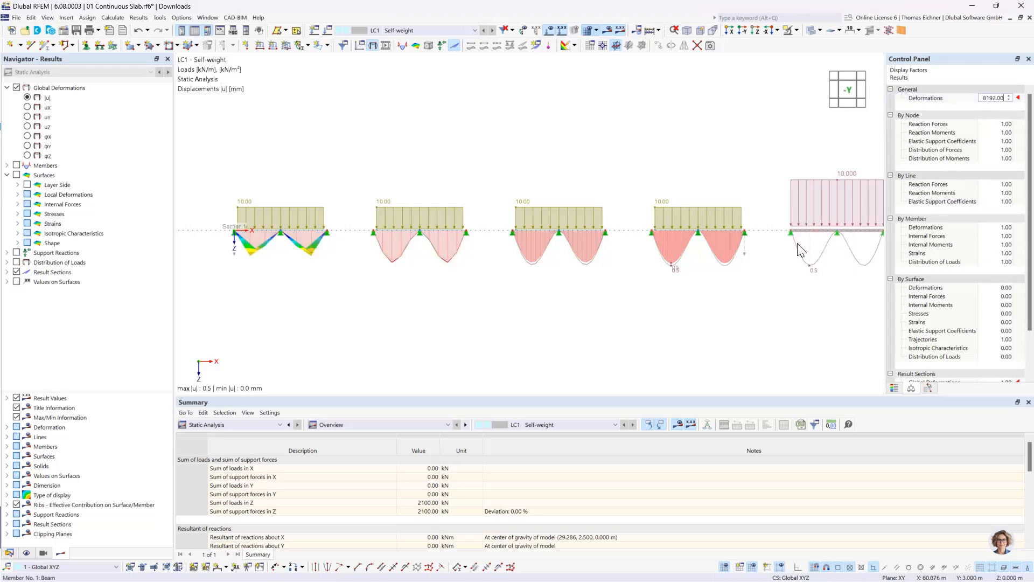
{"action": "left_click", "coordinate": [1009, 100]}
{"action": "left_click", "coordinate": [1009, 101]}
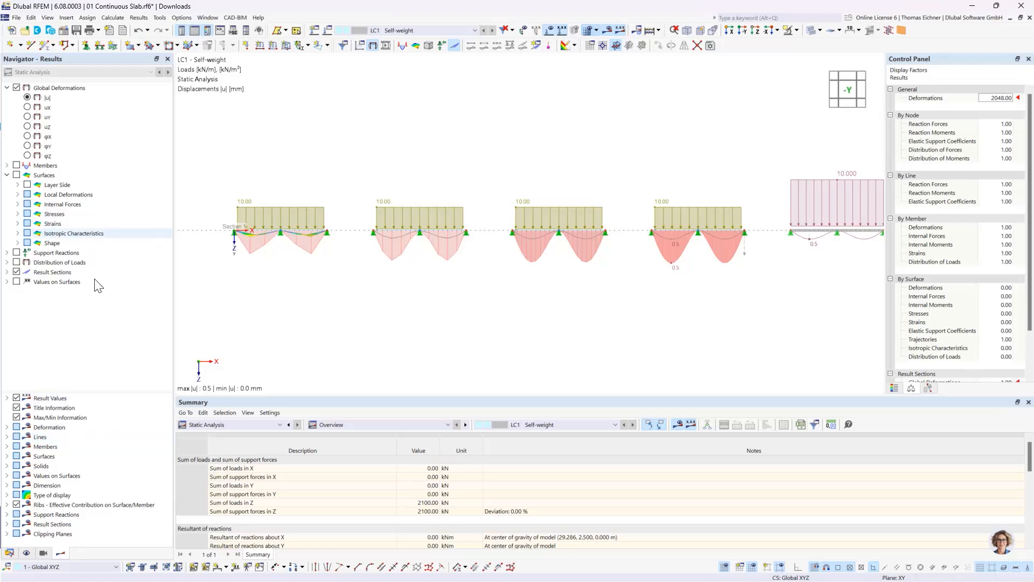
Step: Label the result section diagrams with their local extremes instead of only the global ones
{"action": "left_click", "coordinate": [7, 272]}
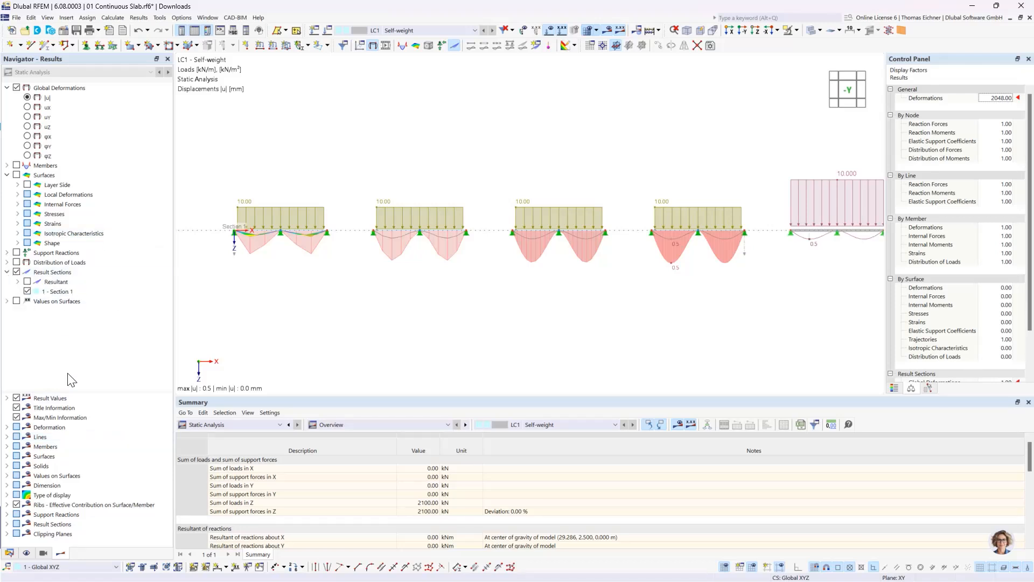
{"action": "left_click", "coordinate": [33, 294]}
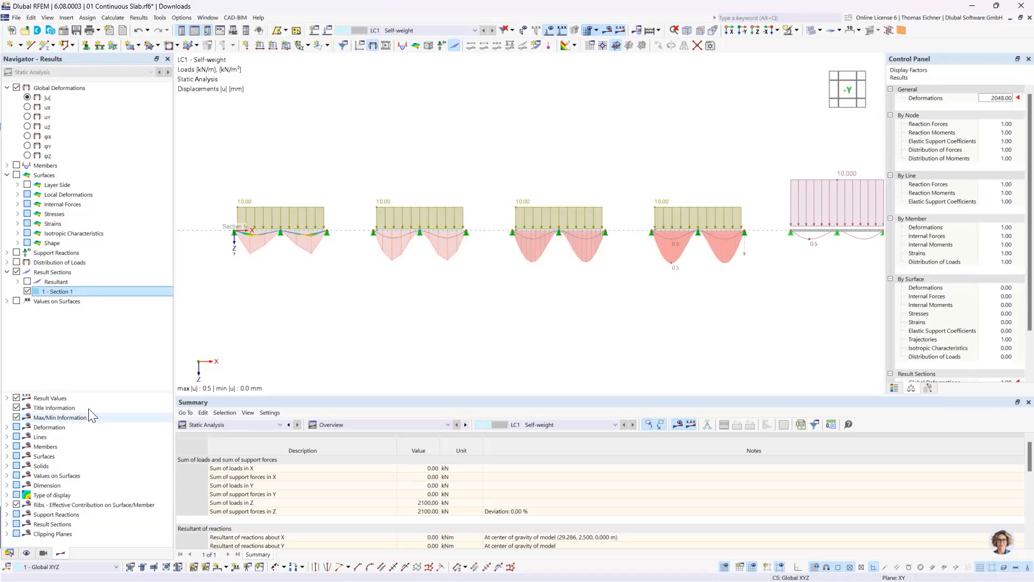
{"action": "left_click_drag", "start_coordinate": [102, 386], "coordinate": [112, 338]}
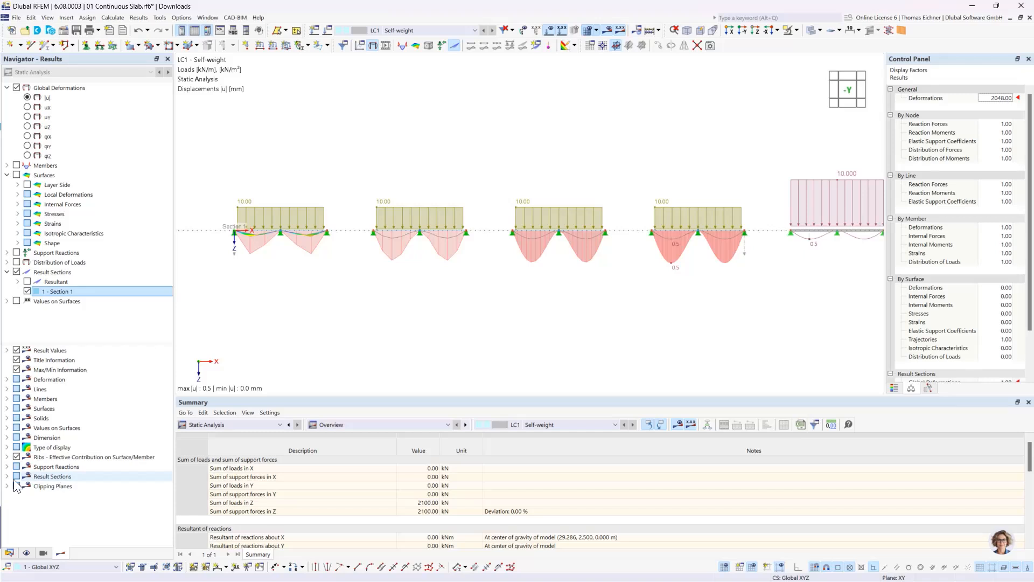
{"action": "double_click", "coordinate": [58, 477]}
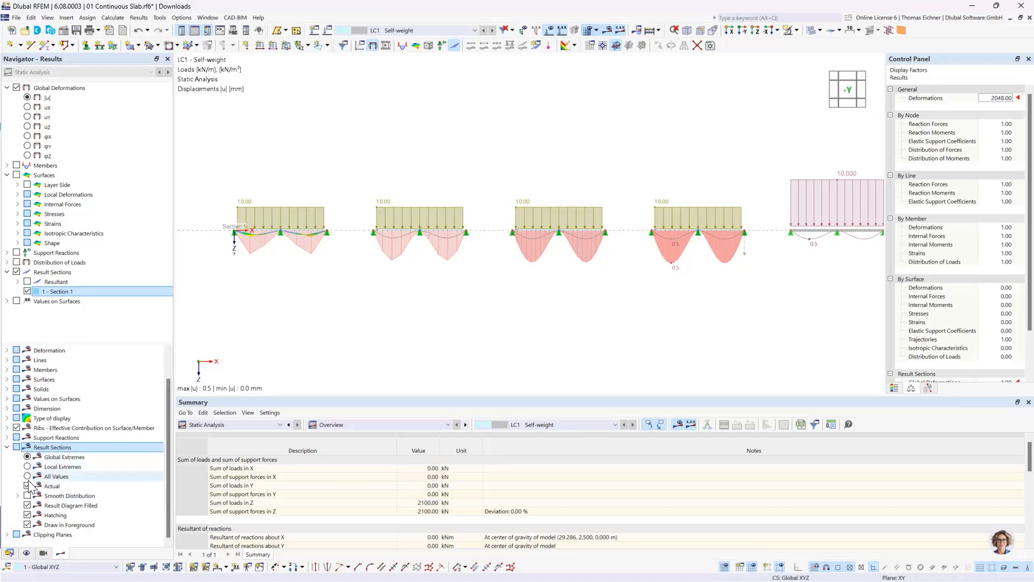
{"action": "left_click", "coordinate": [40, 466]}
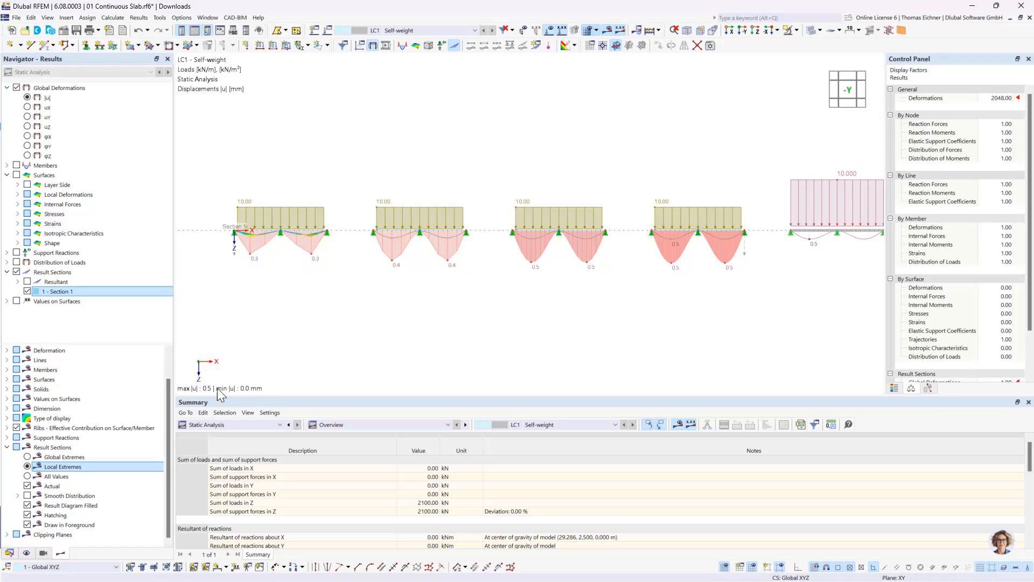
Step: Show all values on the result section diagrams, inspect the densest slab's curve up close, and return to local extremes
{"action": "left_click", "coordinate": [90, 476]}
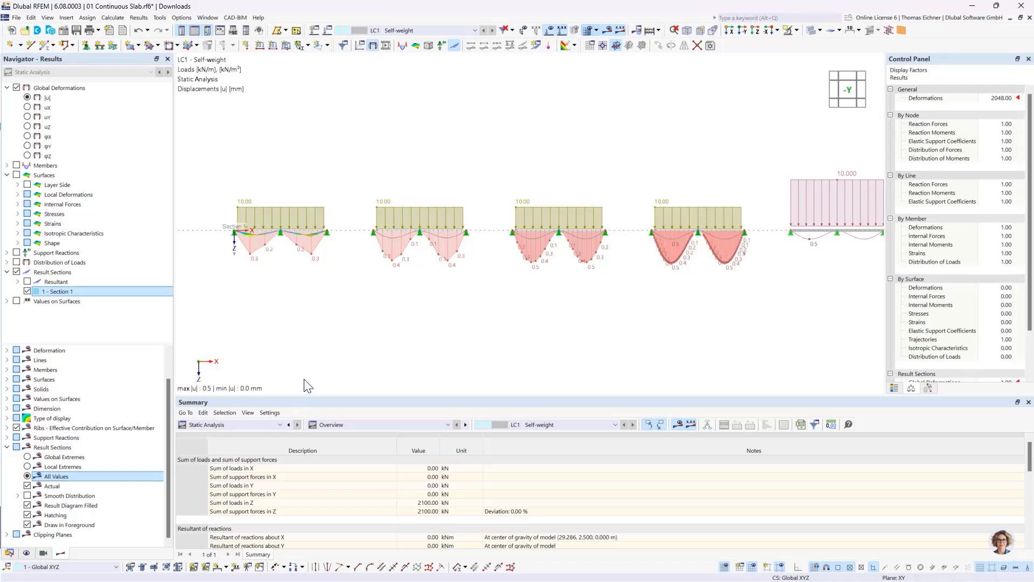
{"action": "scroll", "coordinate": [704, 266], "scroll_direction": "up", "scroll_amount": 8}
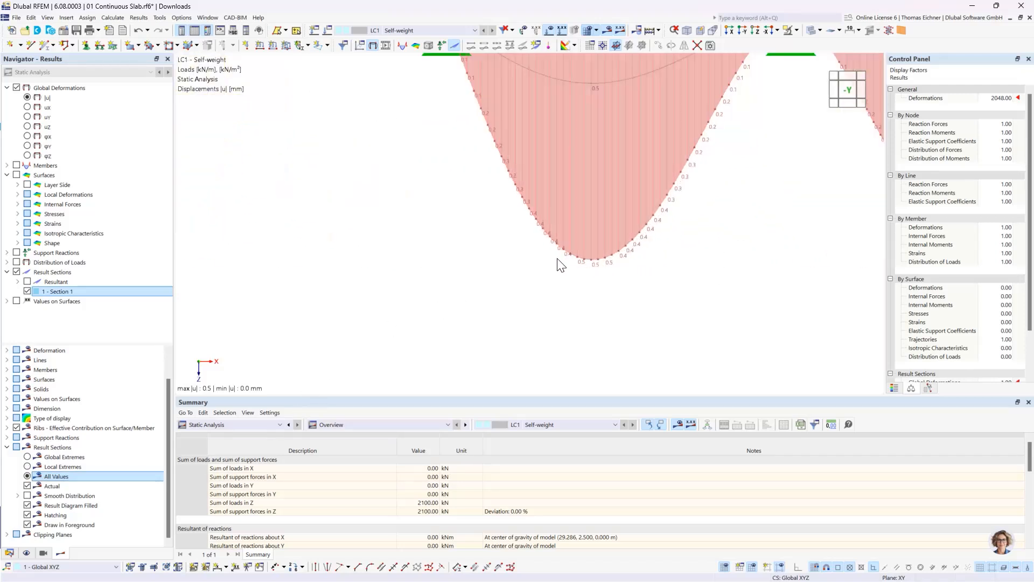
{"action": "scroll", "coordinate": [608, 266], "scroll_direction": "up", "scroll_amount": 2}
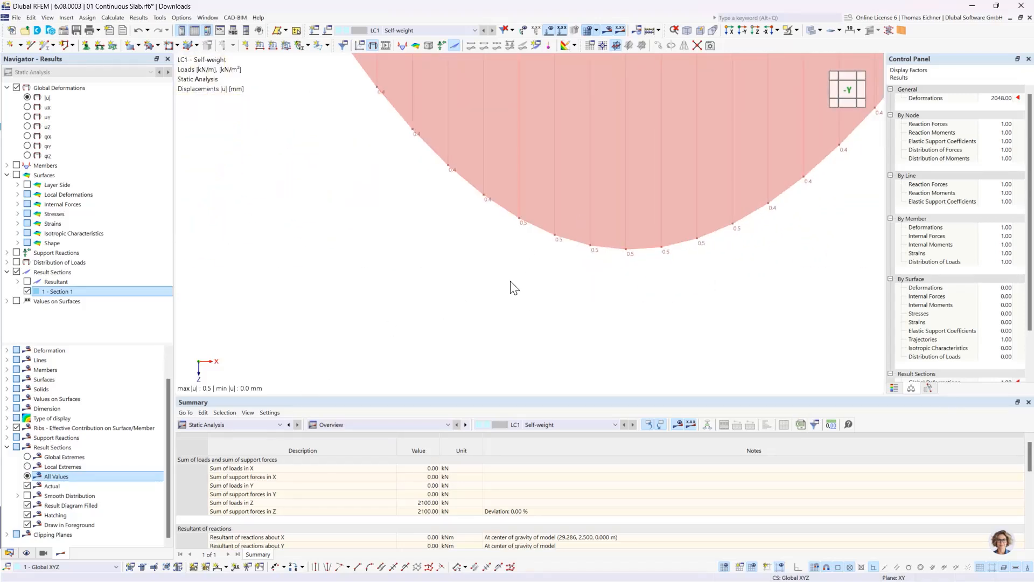
{"action": "scroll", "coordinate": [512, 288], "scroll_direction": "down", "scroll_amount": 3}
{"action": "scroll", "coordinate": [515, 299], "scroll_direction": "down", "scroll_amount": 6}
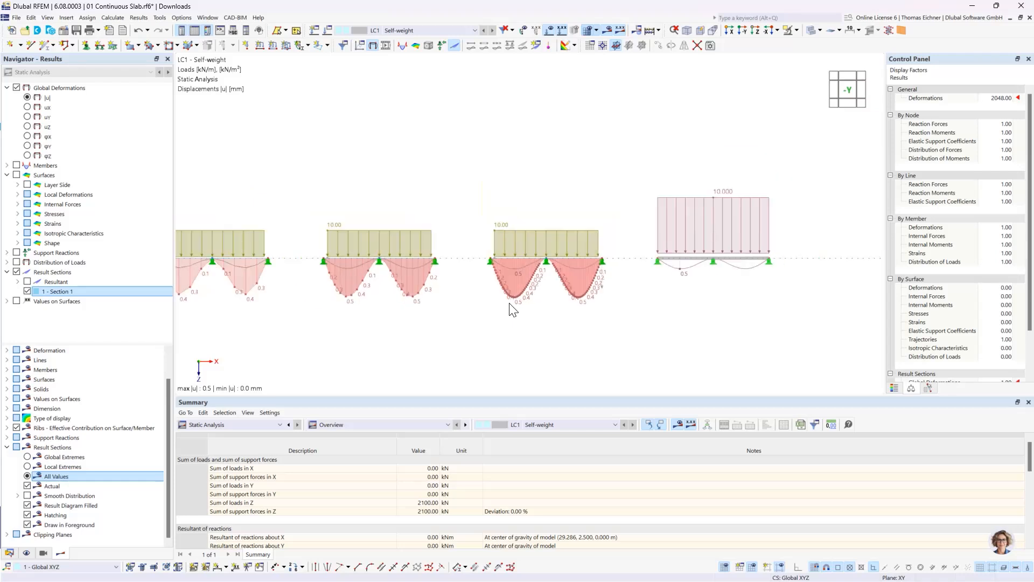
{"action": "middle_click_drag", "start_coordinate": [562, 318], "coordinate": [710, 329]}
{"action": "scroll", "coordinate": [663, 321], "scroll_direction": "down", "scroll_amount": 1}
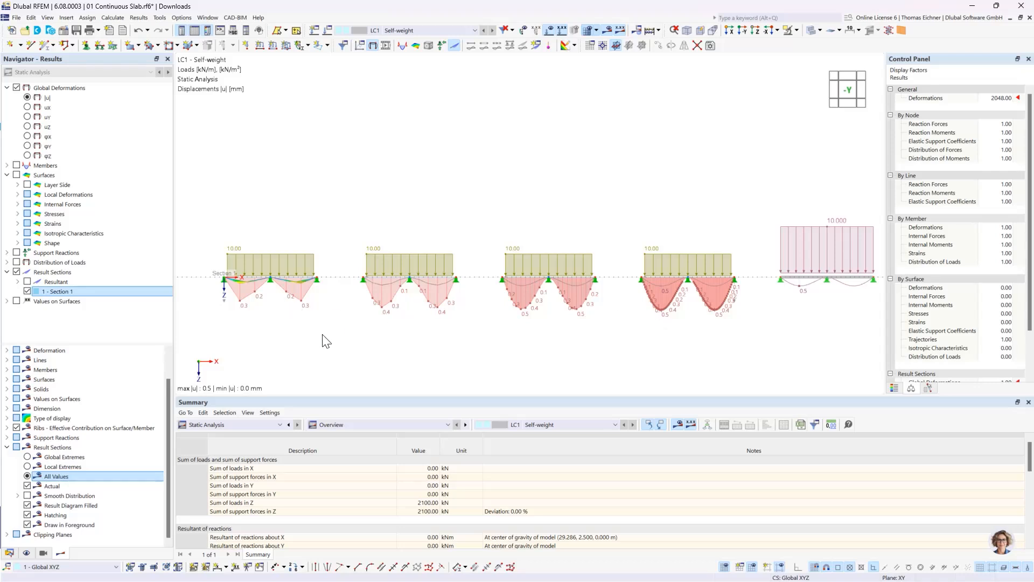
{"action": "left_click", "coordinate": [27, 466]}
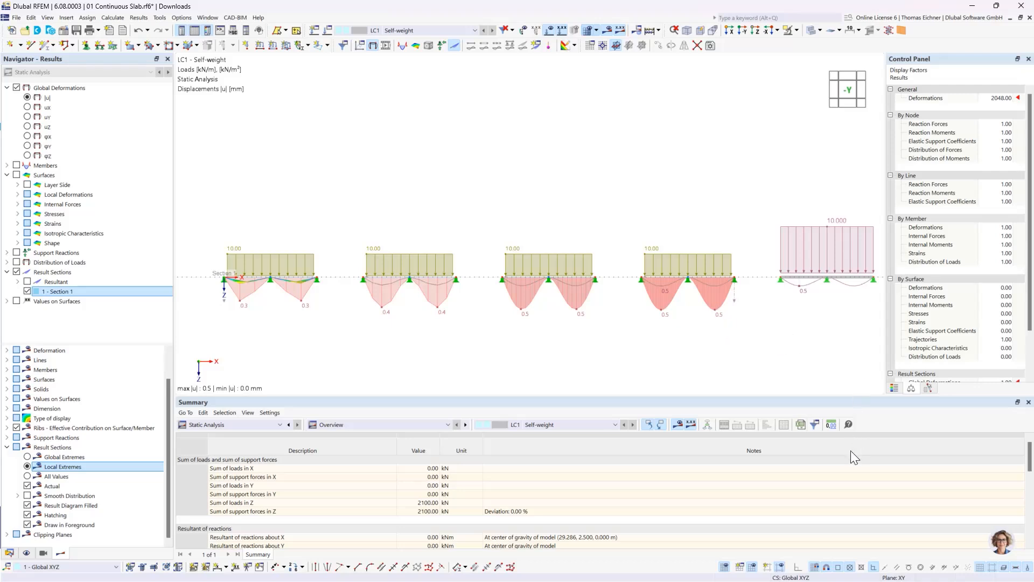
Step: Set the decimal places for static analysis displacements to 3
{"action": "left_click", "coordinate": [831, 425]}
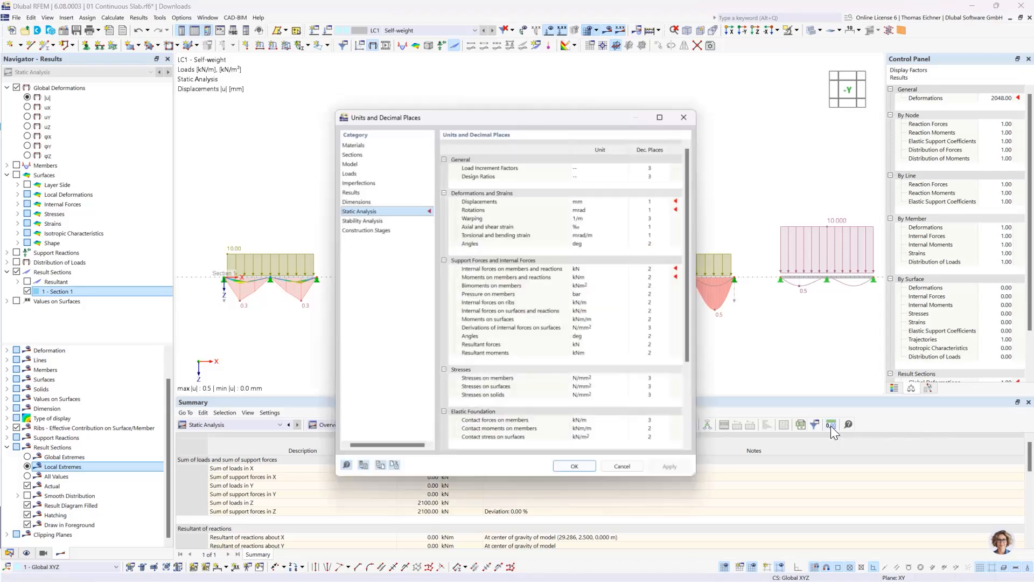
{"action": "left_click", "coordinate": [668, 197]}
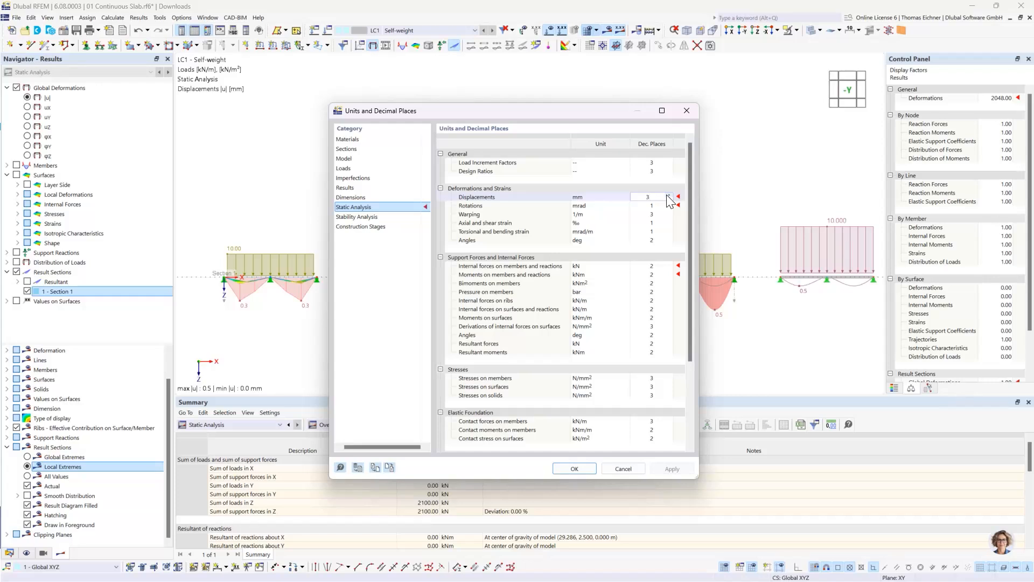
{"action": "left_click", "coordinate": [574, 469]}
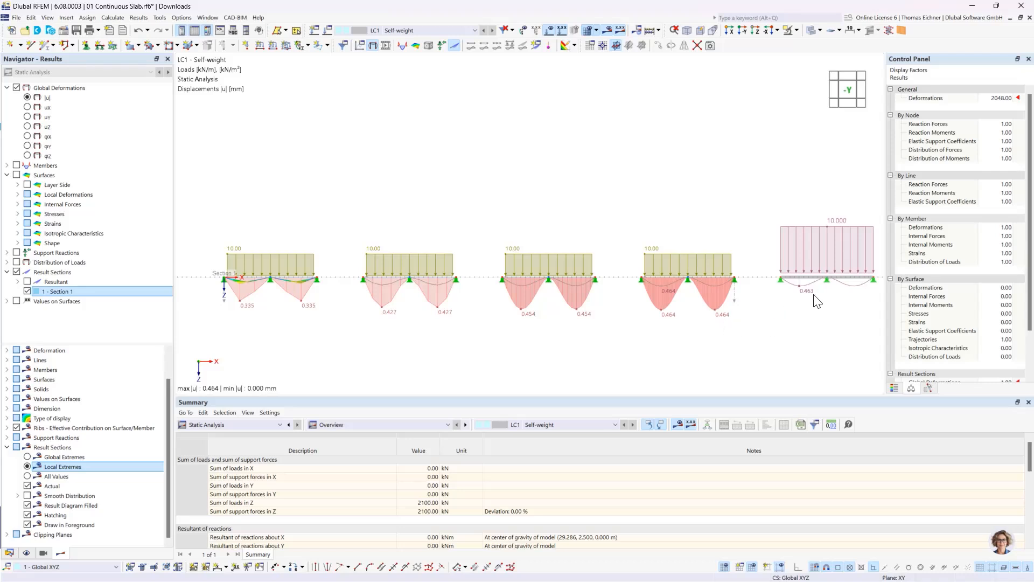
{"action": "middle_click_drag", "start_coordinate": [806, 308], "coordinate": [775, 307]}
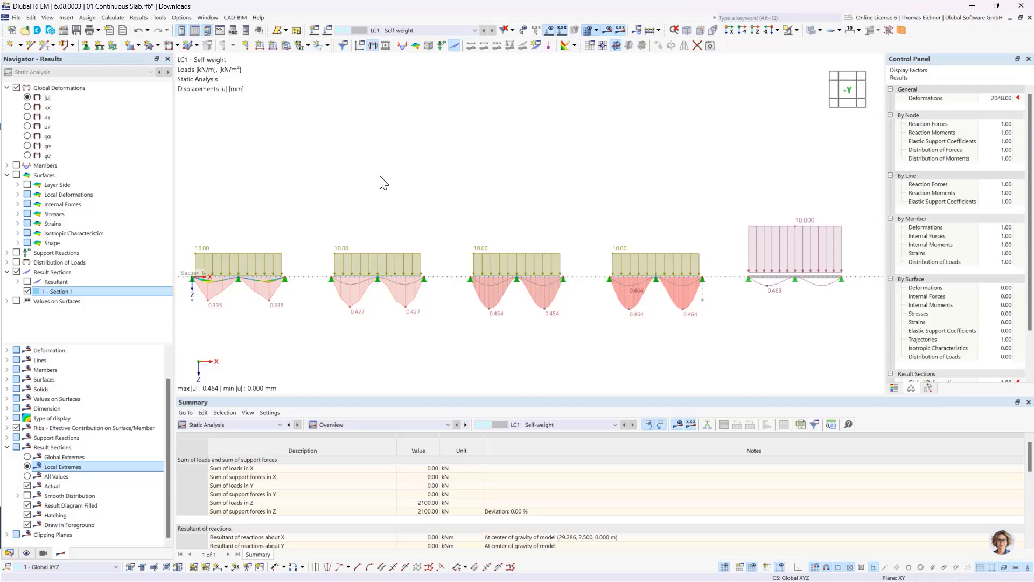
Step: Switch to the +Z top view, hide the results, and compare the FE meshes of the slabs
{"action": "middle_click_drag", "start_coordinate": [320, 206], "coordinate": [343, 186]}
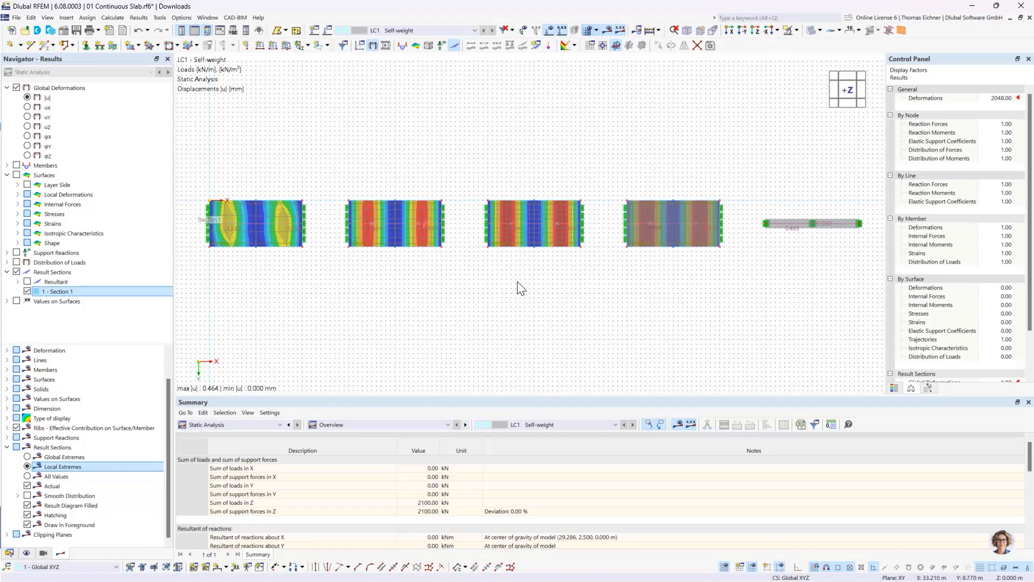
{"action": "left_click", "coordinate": [607, 31]}
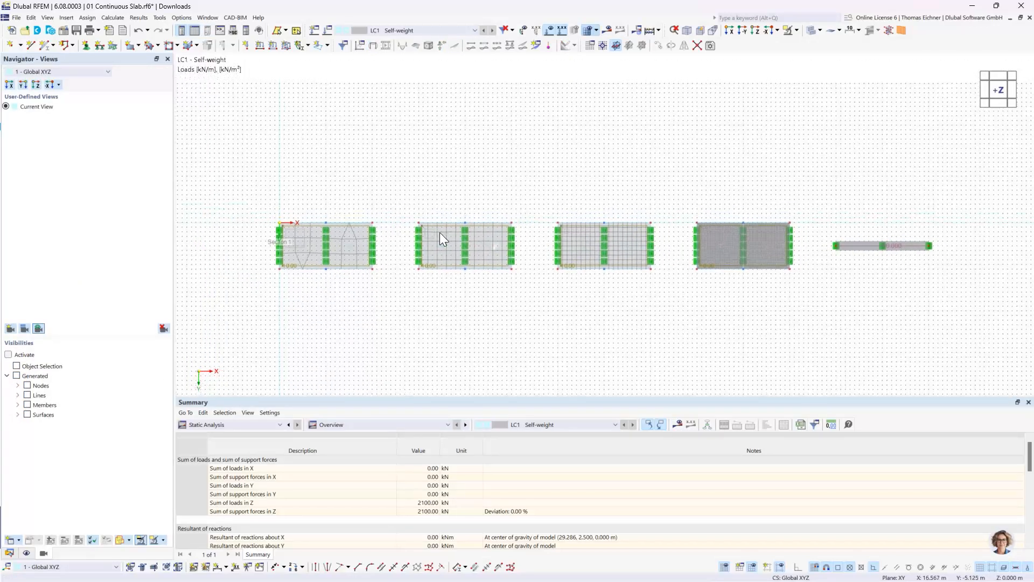
{"action": "scroll", "coordinate": [440, 231], "scroll_direction": "up", "scroll_amount": 2}
{"action": "scroll", "coordinate": [439, 231], "scroll_direction": "up", "scroll_amount": 1}
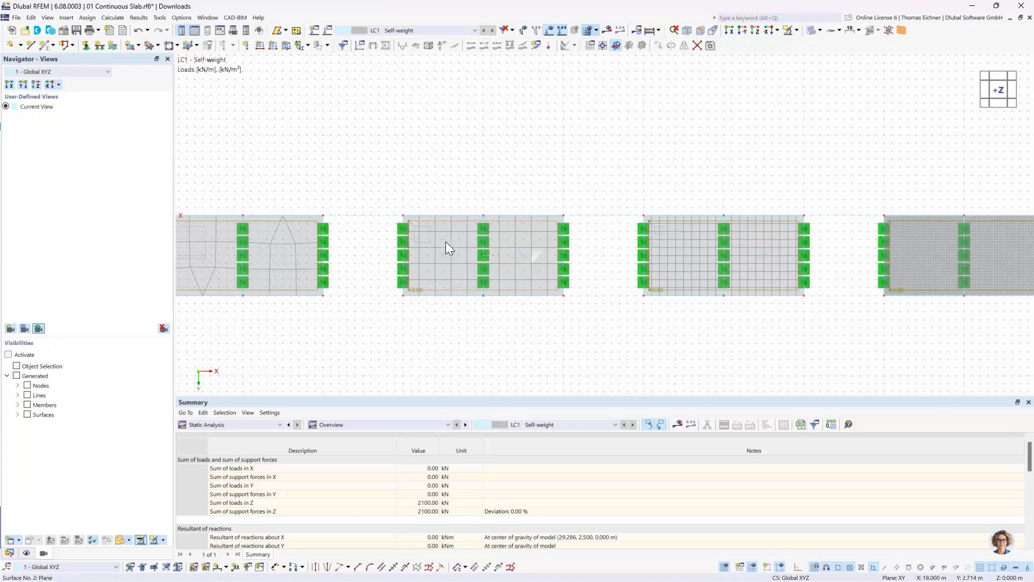
{"action": "middle_click_drag", "start_coordinate": [360, 208], "coordinate": [488, 202]}
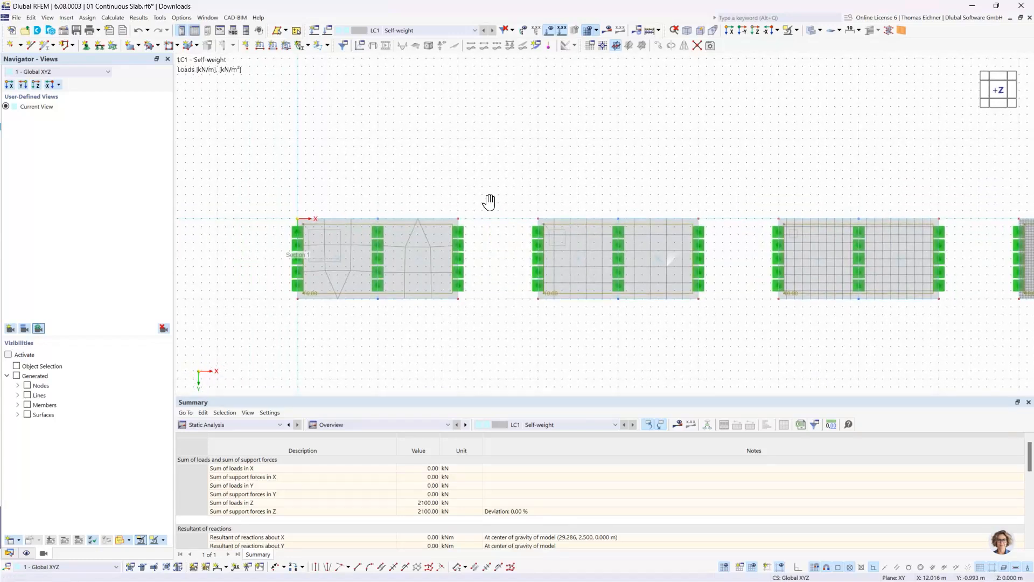
{"action": "middle_click_drag", "start_coordinate": [603, 166], "coordinate": [448, 194]}
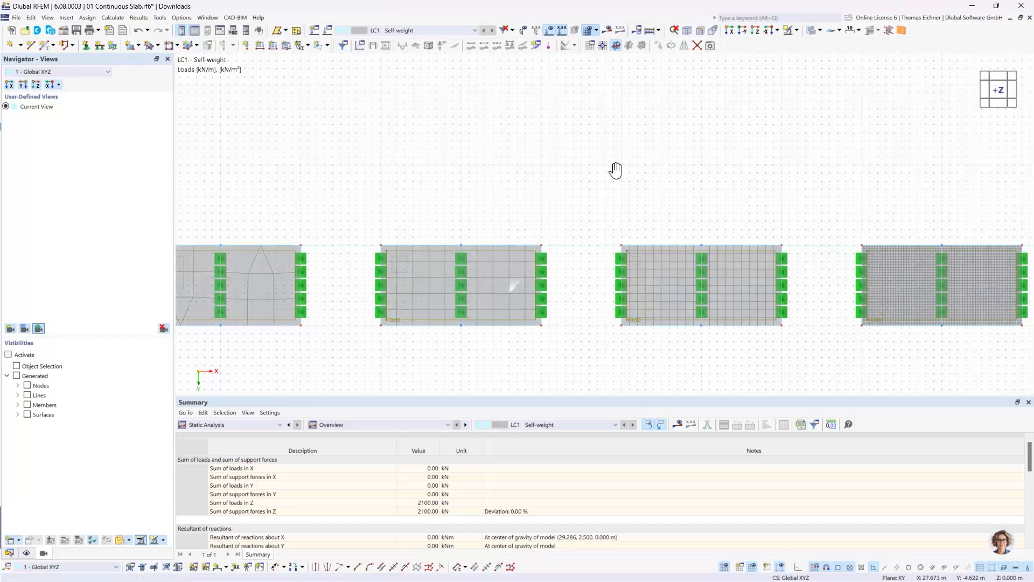
{"action": "middle_click_drag", "start_coordinate": [616, 171], "coordinate": [733, 141]}
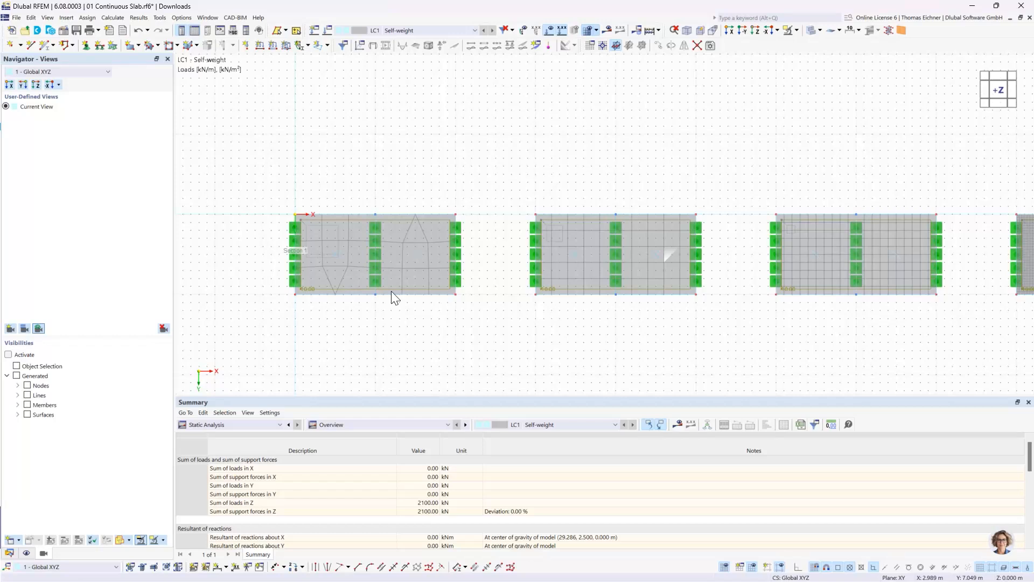
Step: Examine the FE meshes between the line supports of the first two slabs and compare them with the finer-meshed slabs
{"action": "scroll", "coordinate": [391, 230], "scroll_direction": "up", "scroll_amount": 1}
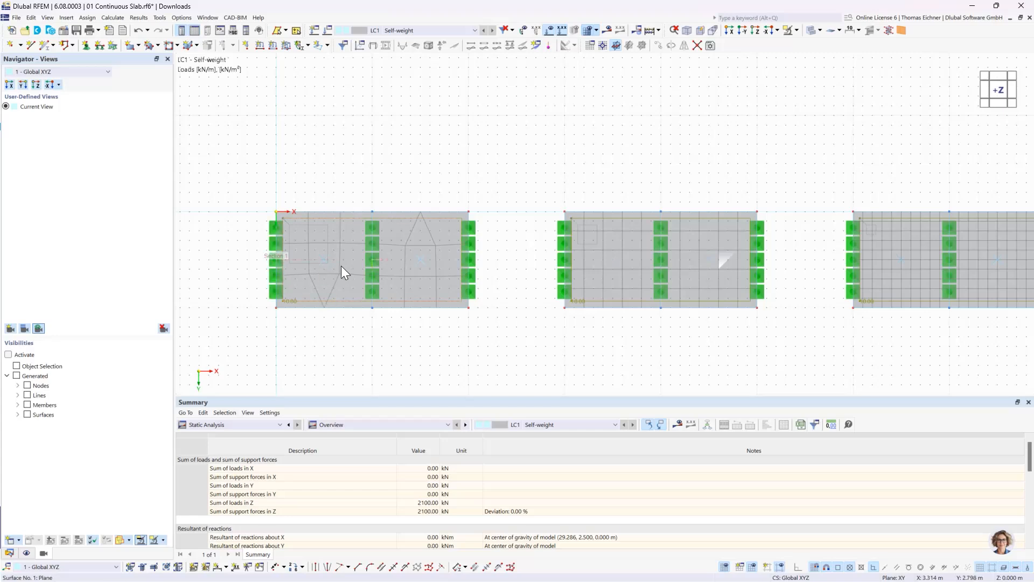
{"action": "left_click", "coordinate": [288, 256]}
{"action": "mouse_move", "coordinate": [652, 266]}
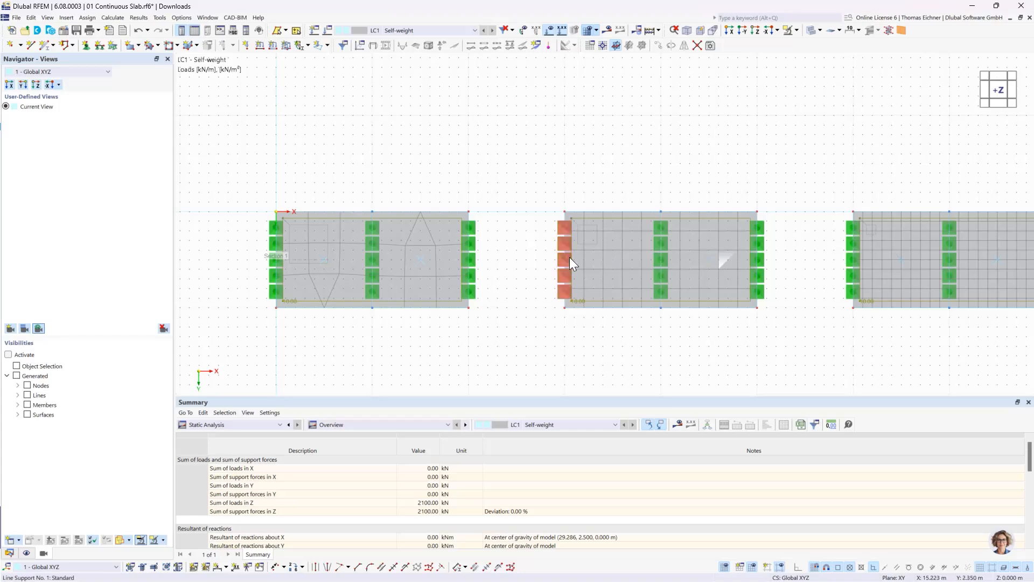
{"action": "left_click", "coordinate": [660, 264]}
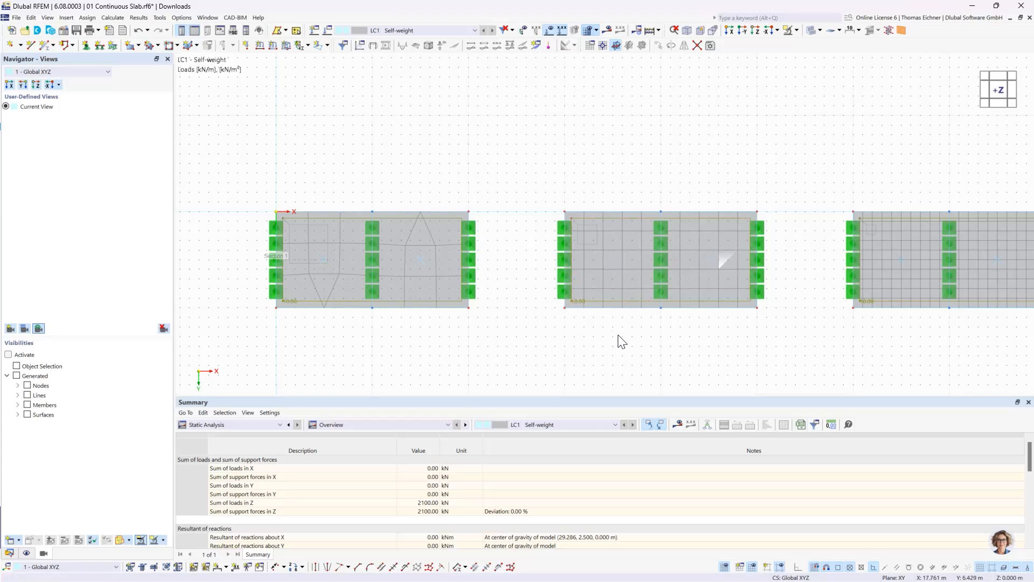
{"action": "middle_click_drag", "start_coordinate": [663, 197], "coordinate": [589, 166]}
{"action": "scroll", "coordinate": [589, 169], "scroll_direction": "down", "scroll_amount": 1}
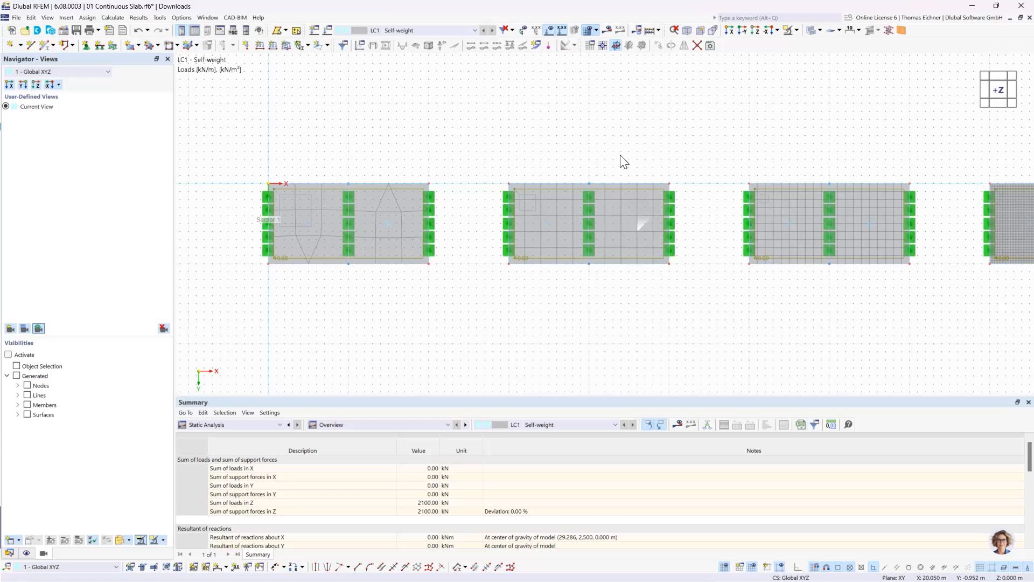
{"action": "scroll", "coordinate": [624, 161], "scroll_direction": "down", "scroll_amount": 1}
{"action": "middle_click_drag", "start_coordinate": [653, 159], "coordinate": [644, 178]}
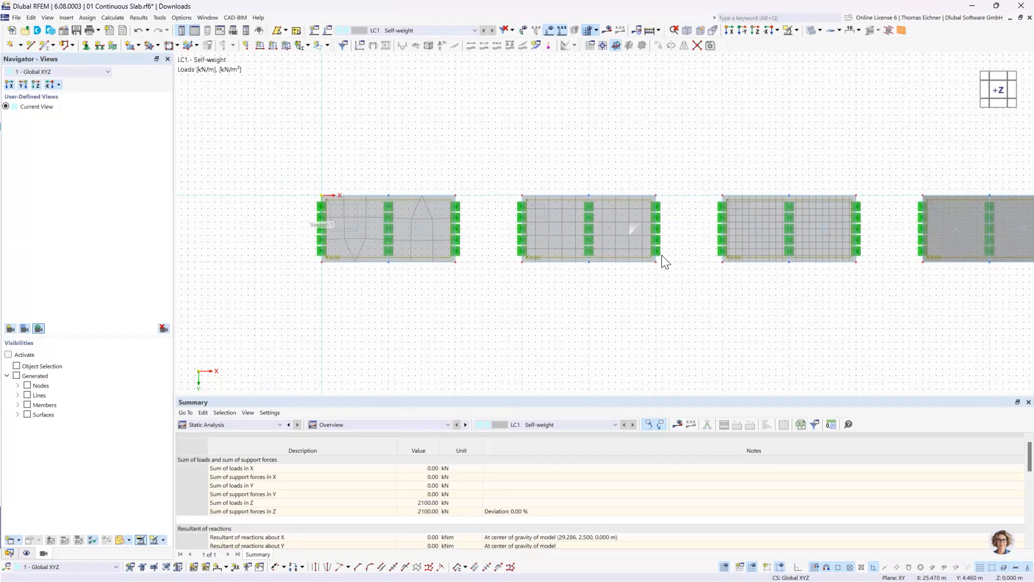
{"action": "scroll", "coordinate": [662, 255], "scroll_direction": "up", "scroll_amount": 1}
{"action": "scroll", "coordinate": [647, 240], "scroll_direction": "down", "scroll_amount": 1}
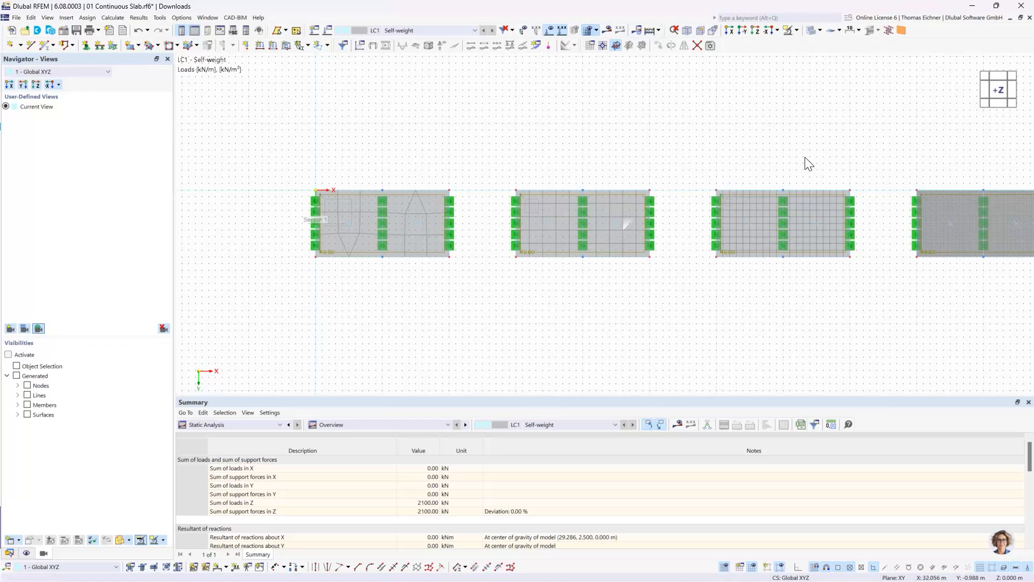
{"action": "scroll", "coordinate": [808, 164], "scroll_direction": "down", "scroll_amount": 1}
{"action": "middle_click_drag", "start_coordinate": [808, 164], "coordinate": [725, 184]}
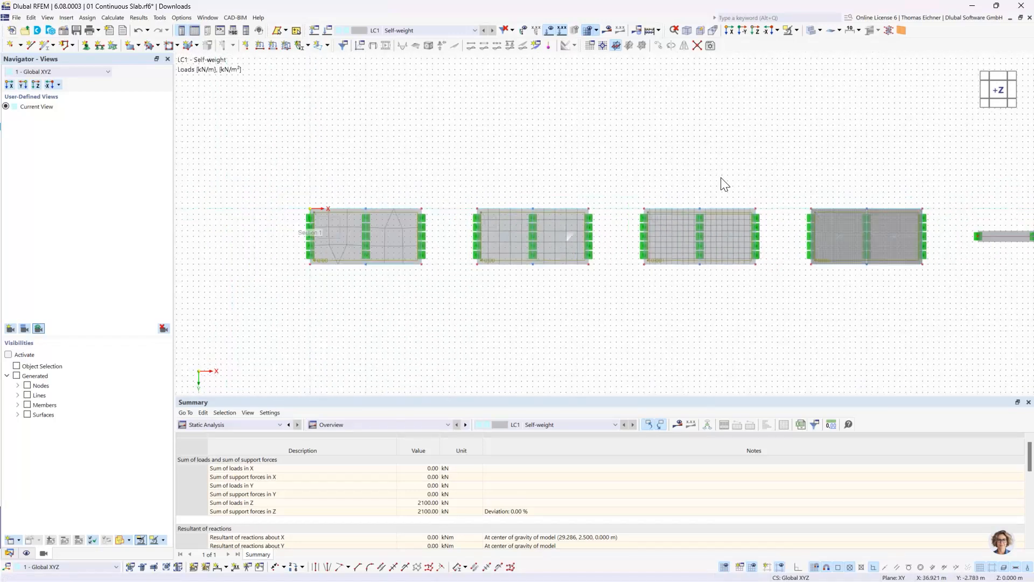
{"action": "scroll", "coordinate": [725, 185], "scroll_direction": "down", "scroll_amount": 1}
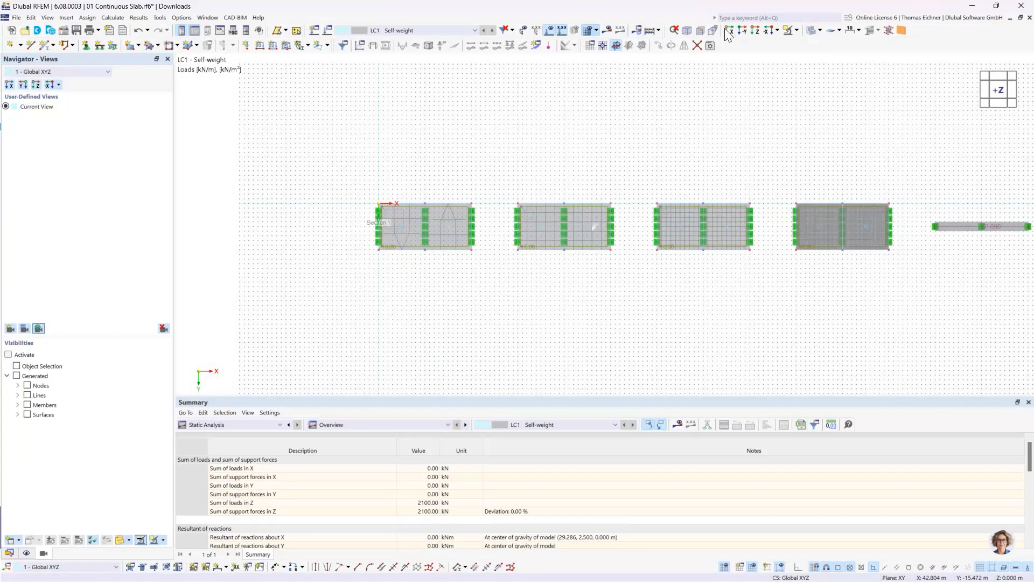
Step: Return to the view in the reverse Y-direction and show the deformation results of the slabs and beam again
{"action": "left_click", "coordinate": [743, 30]}
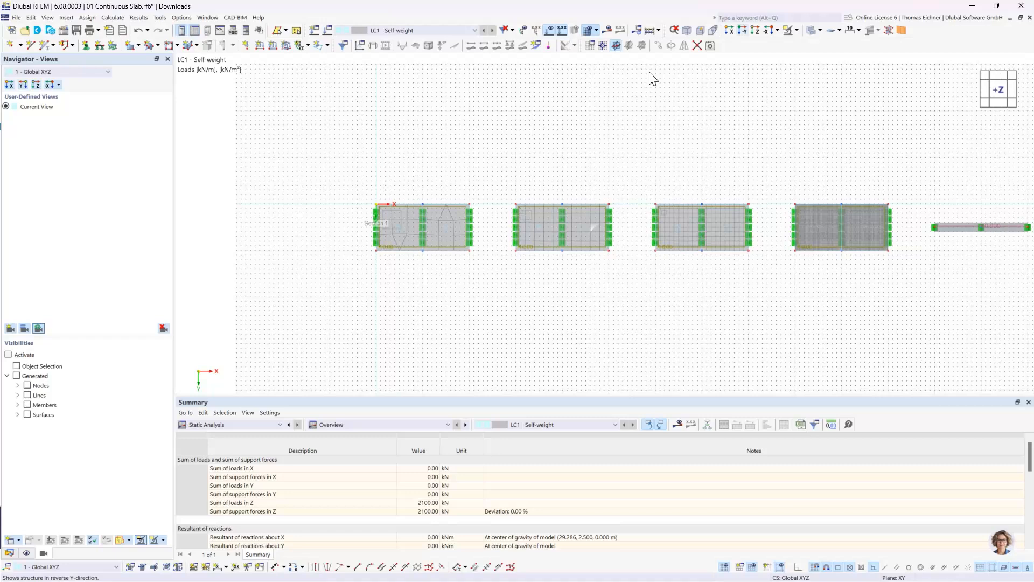
{"action": "left_click", "coordinate": [614, 33]}
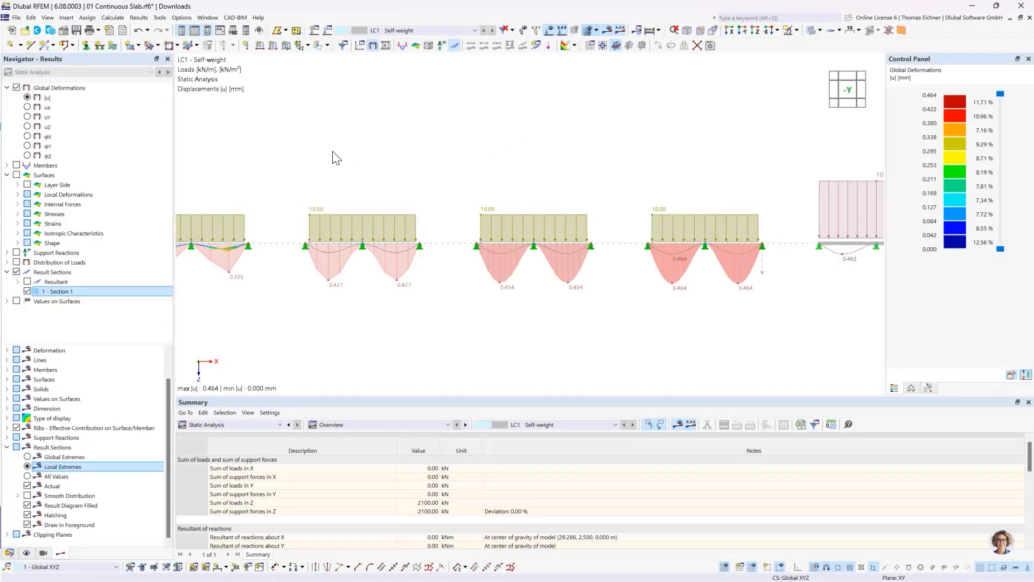
{"action": "middle_click_drag", "start_coordinate": [483, 160], "coordinate": [542, 162]}
{"action": "scroll", "coordinate": [431, 293], "scroll_direction": "up", "scroll_amount": 1}
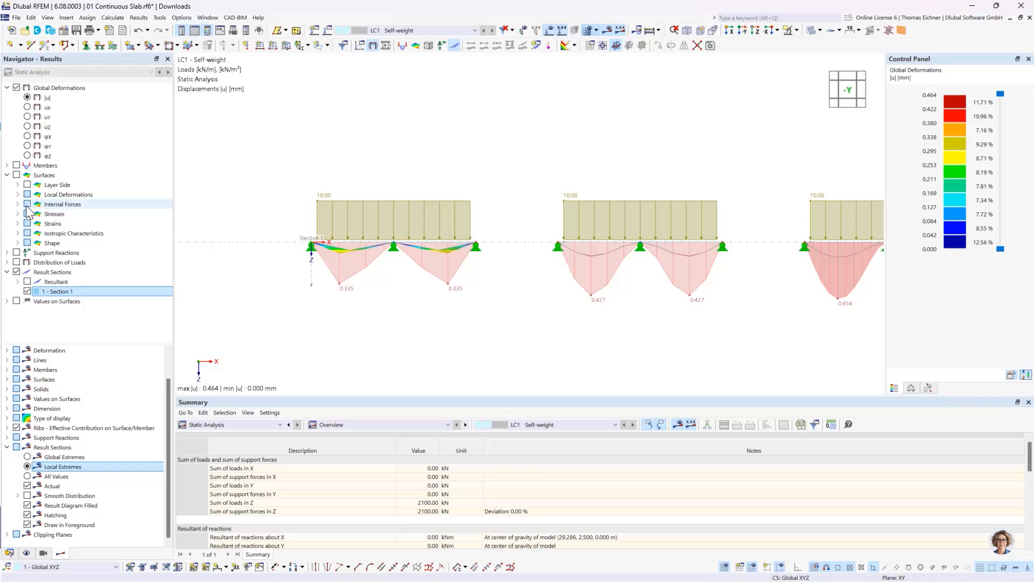
Step: Display the member internal moment My on the equivalent beam
{"action": "left_click", "coordinate": [7, 175]}
{"action": "left_click", "coordinate": [7, 165]}
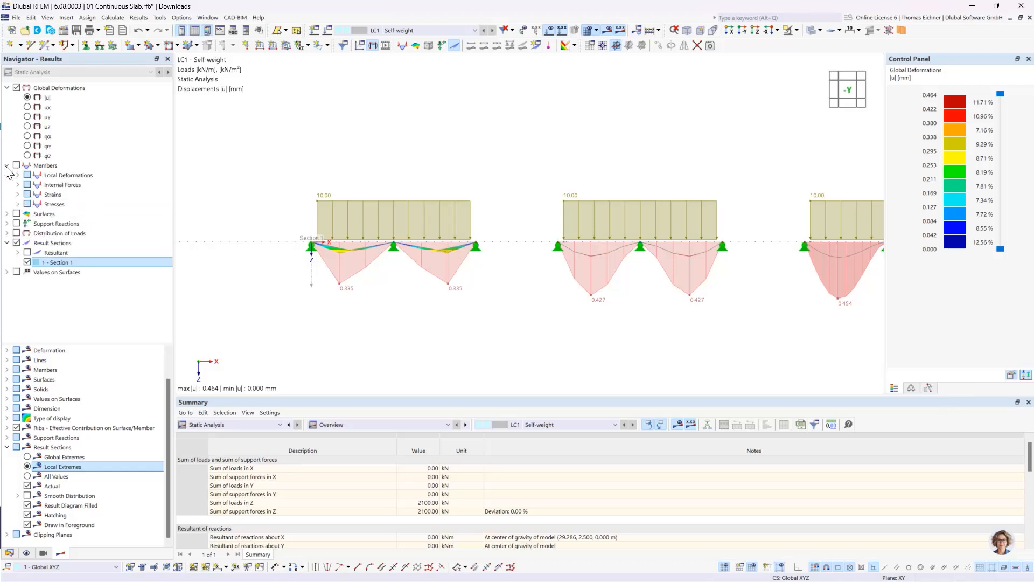
{"action": "left_click", "coordinate": [18, 185]}
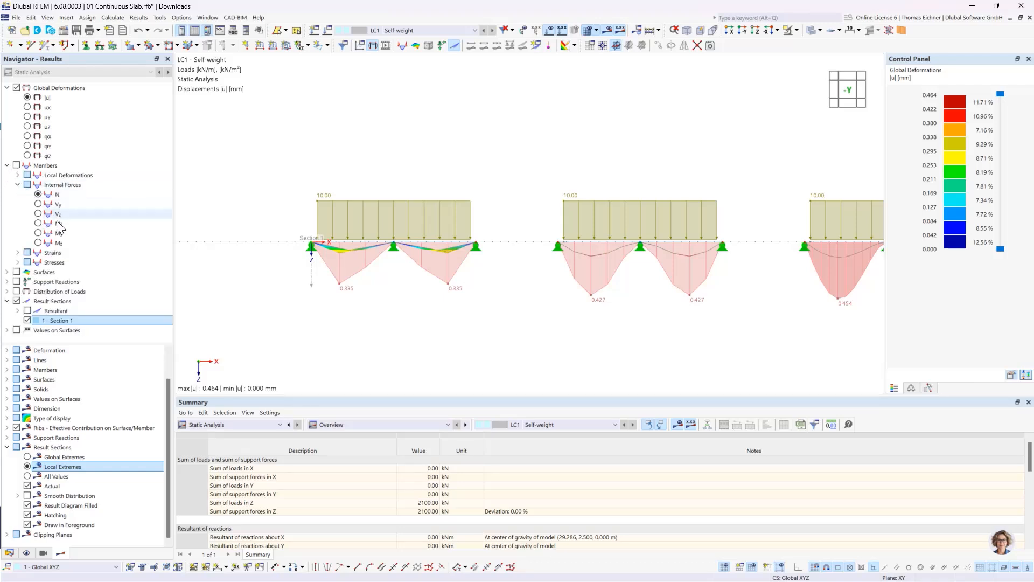
{"action": "scroll", "coordinate": [422, 210], "scroll_direction": "down", "scroll_amount": 2}
{"action": "middle_click_drag", "start_coordinate": [719, 185], "coordinate": [371, 173]}
{"action": "scroll", "coordinate": [680, 215], "scroll_direction": "up", "scroll_amount": 2}
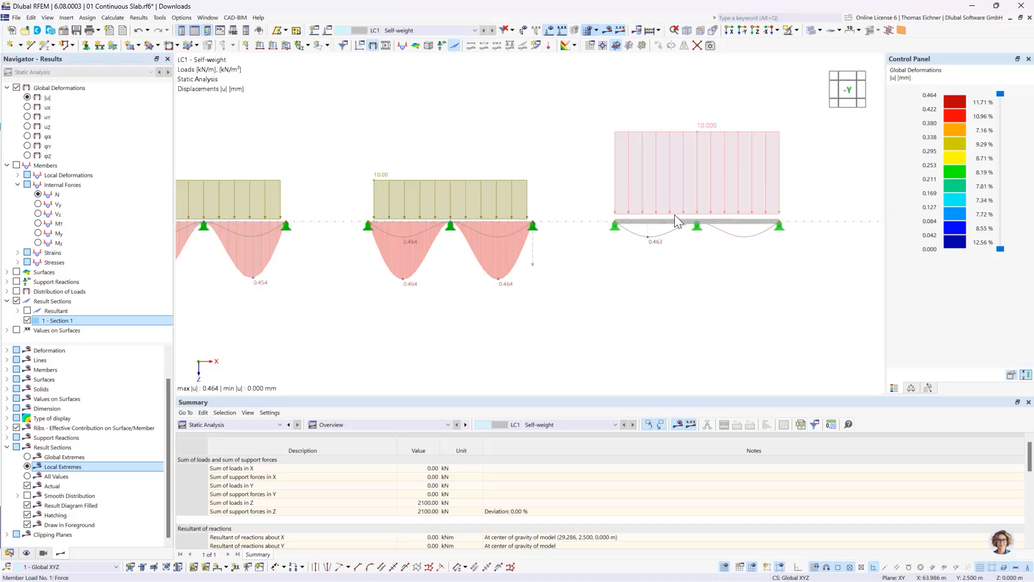
{"action": "left_click", "coordinate": [38, 234]}
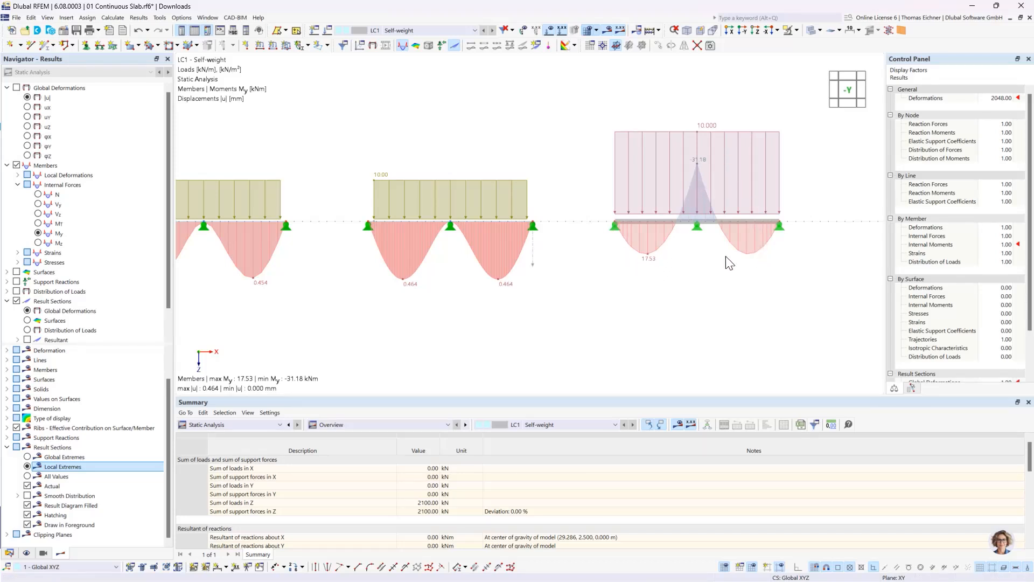
Step: Switch the result section diagrams from global deformations to surface results and display the basic internal moment my
{"action": "scroll", "coordinate": [470, 212], "scroll_direction": "down", "scroll_amount": 2}
{"action": "middle_click_drag", "start_coordinate": [282, 139], "coordinate": [393, 156]}
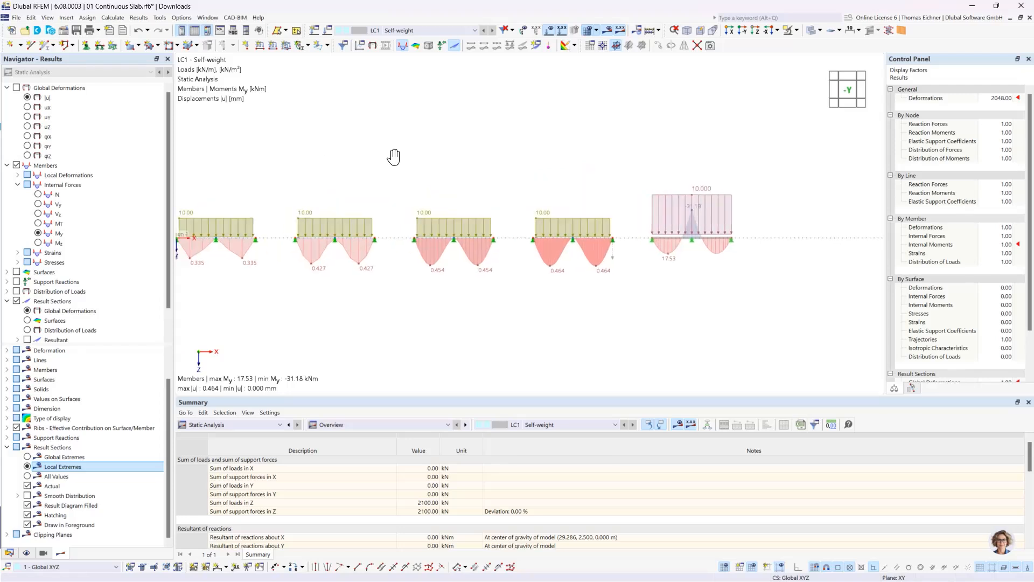
{"action": "middle_click_drag", "start_coordinate": [311, 166], "coordinate": [383, 162]}
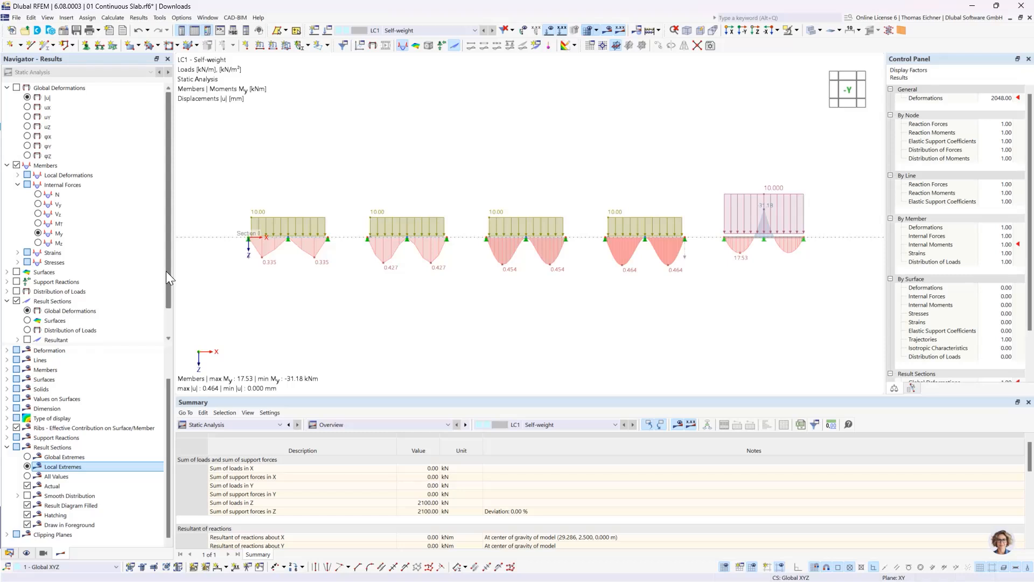
{"action": "left_click", "coordinate": [54, 302]}
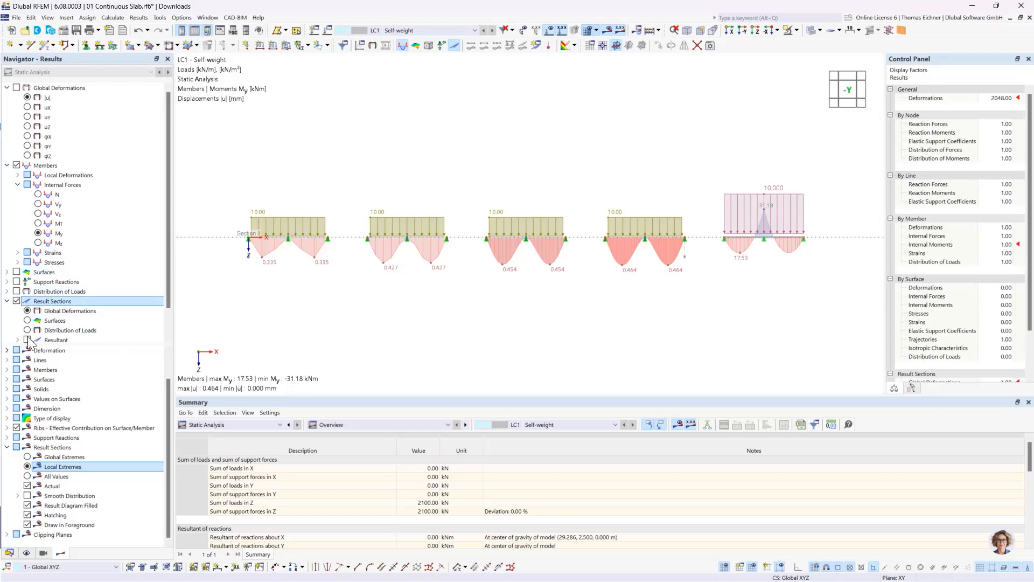
{"action": "left_click", "coordinate": [51, 321]}
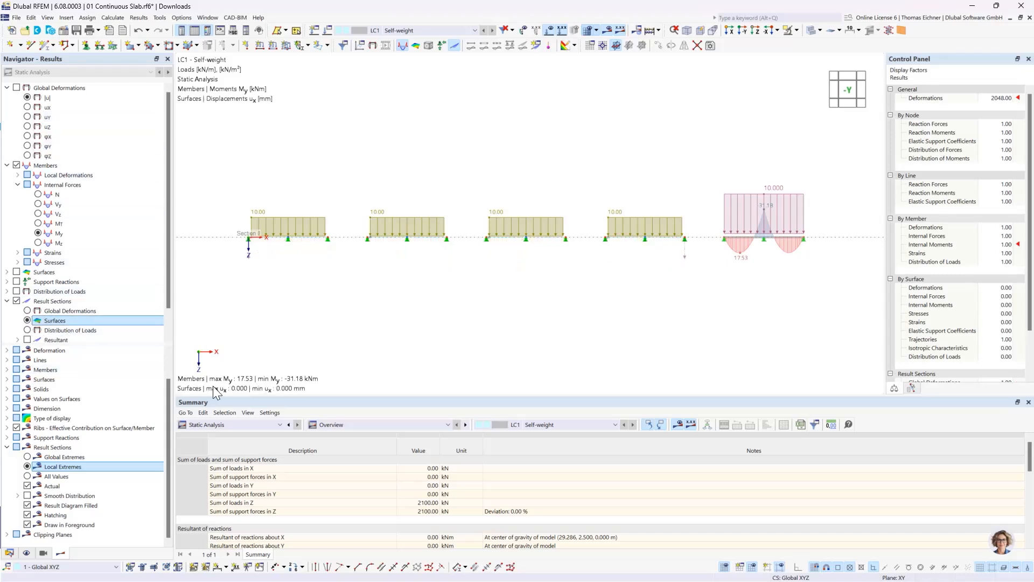
{"action": "left_click", "coordinate": [7, 273]}
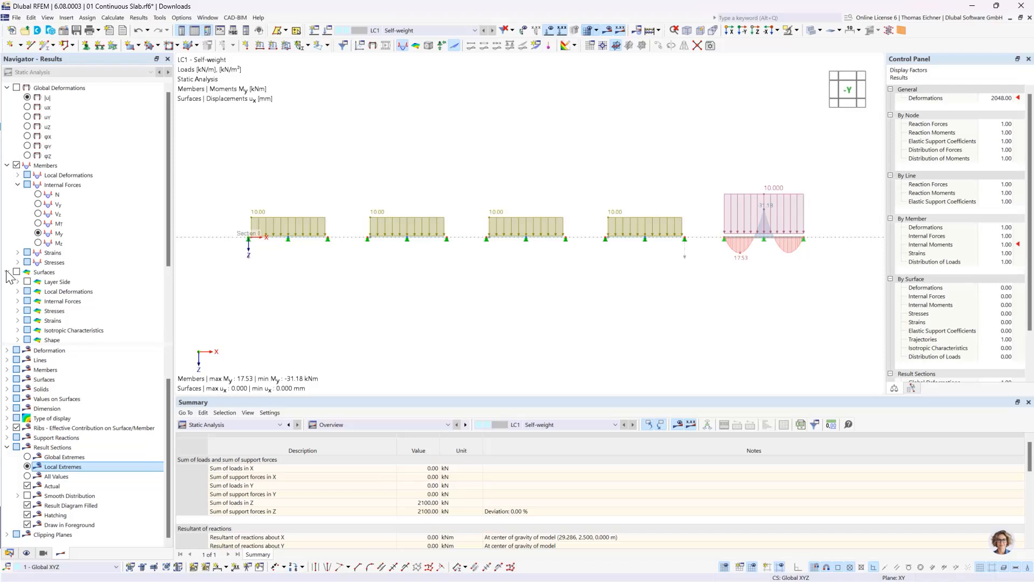
{"action": "left_click", "coordinate": [17, 302]}
{"action": "scroll", "coordinate": [64, 307], "scroll_direction": "down", "scroll_amount": 3}
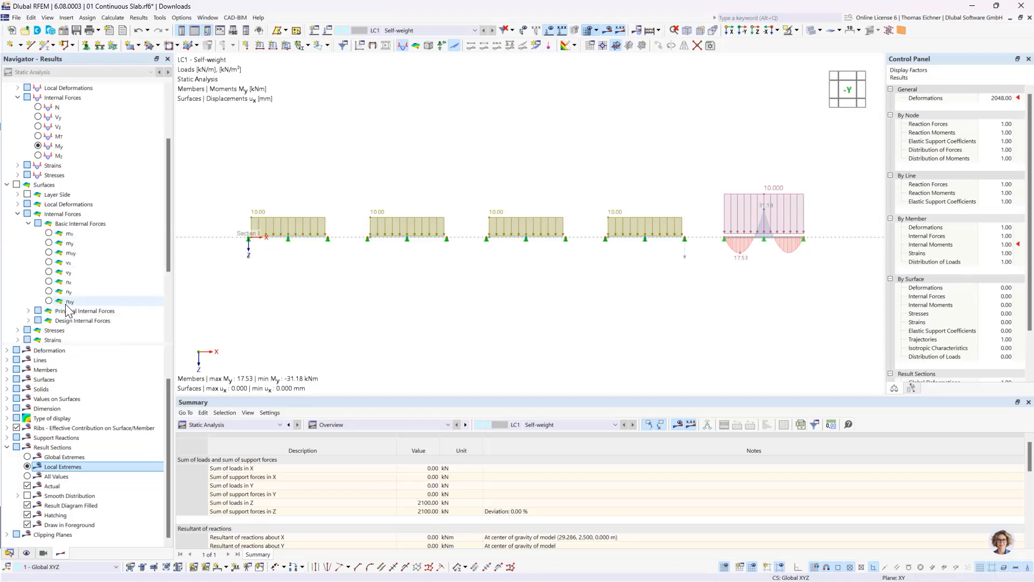
{"action": "left_click", "coordinate": [69, 243]}
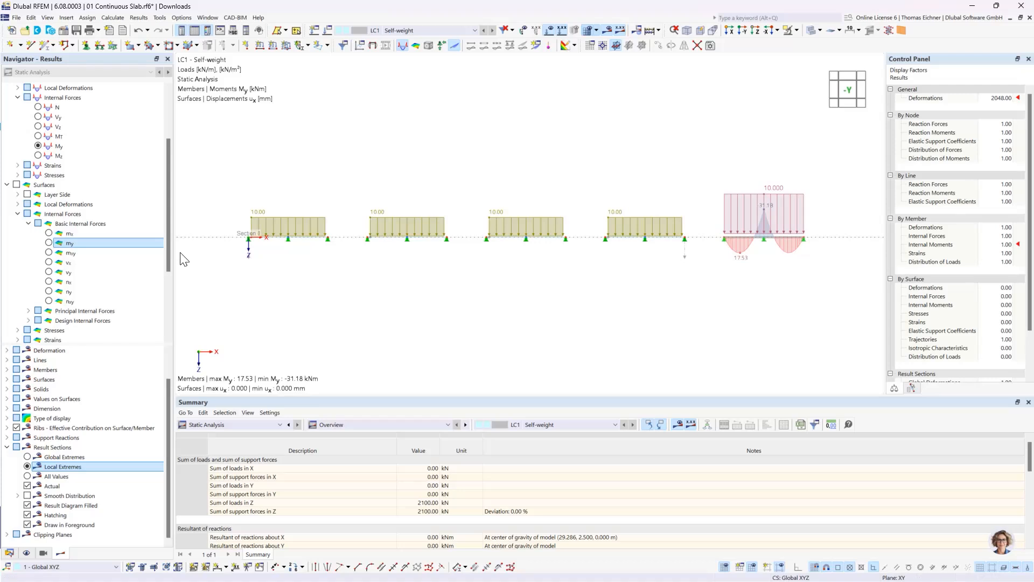
{"action": "left_click", "coordinate": [49, 244]}
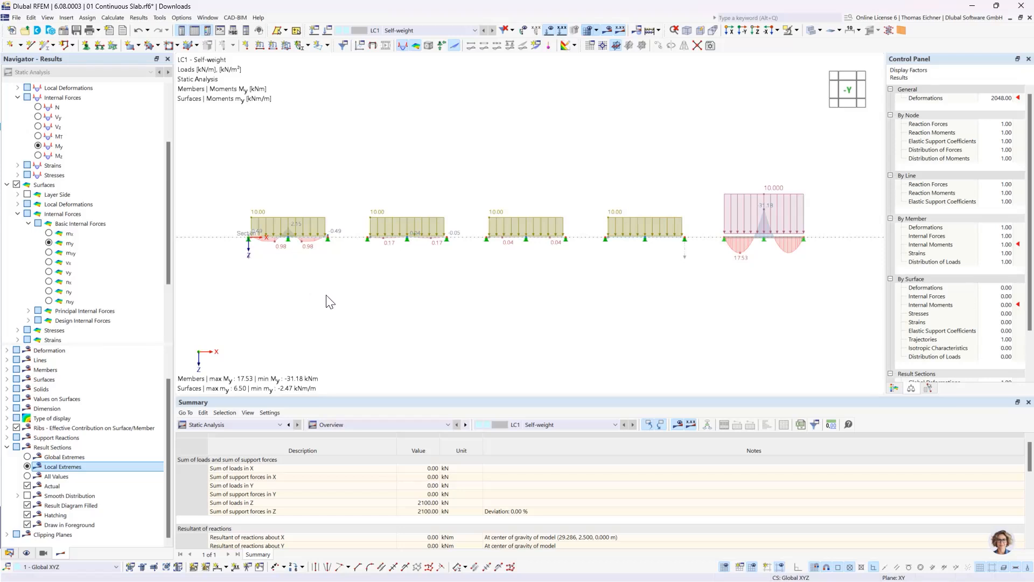
Step: Compare the slabs' my moment diagrams with the My diagram of the equivalent beam
{"action": "scroll", "coordinate": [638, 232], "scroll_direction": "up", "scroll_amount": 1}
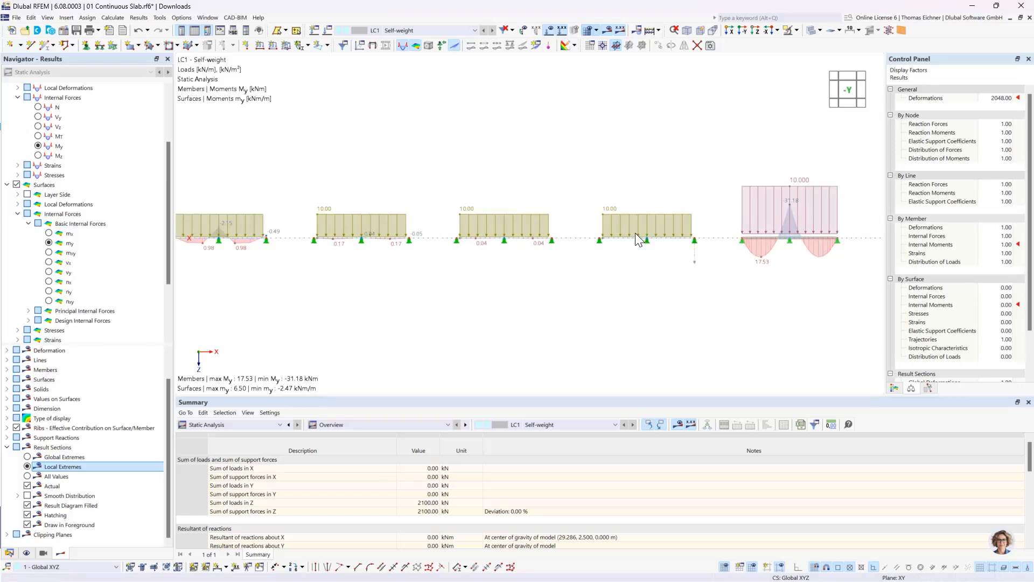
{"action": "scroll", "coordinate": [635, 233], "scroll_direction": "up", "scroll_amount": 1}
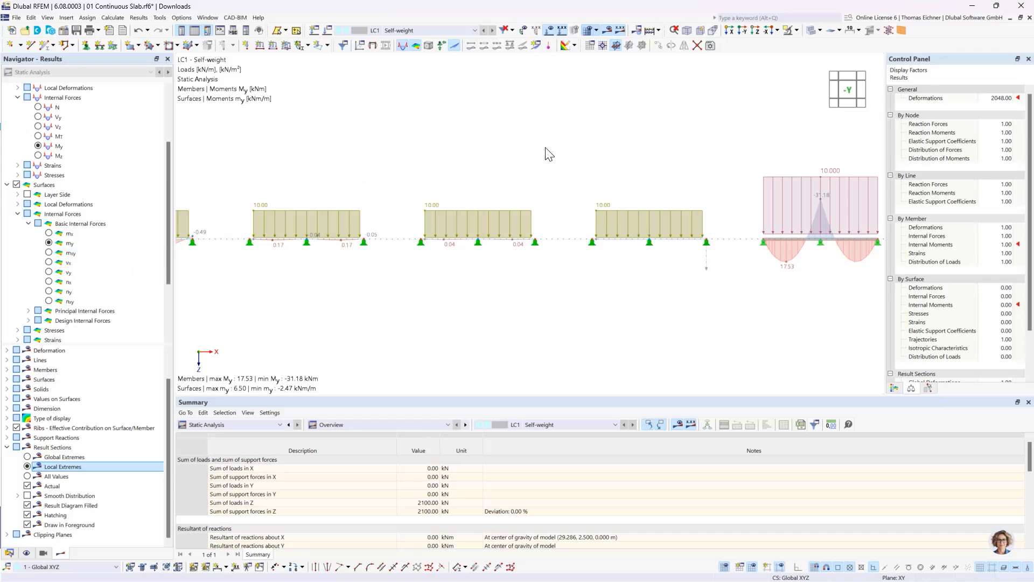
{"action": "middle_click_drag", "start_coordinate": [638, 152], "coordinate": [465, 164]}
{"action": "scroll", "coordinate": [612, 259], "scroll_direction": "up", "scroll_amount": 4}
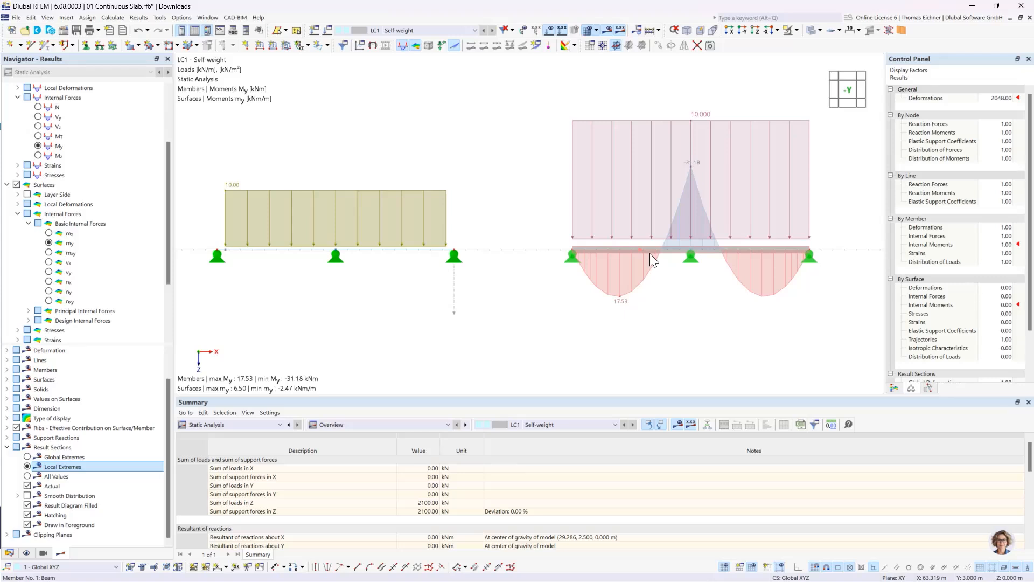
{"action": "middle_click_drag", "start_coordinate": [307, 144], "coordinate": [588, 146]}
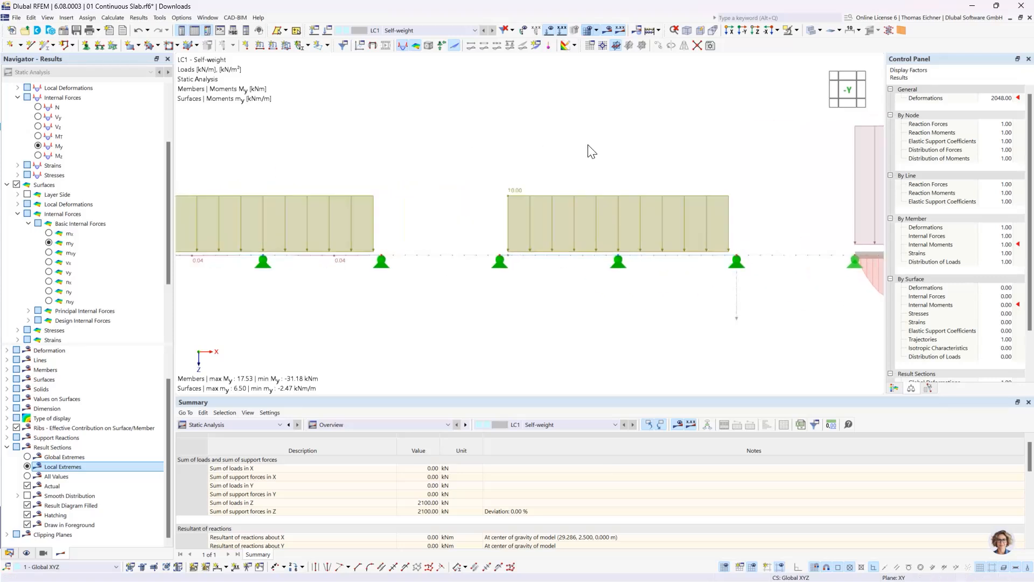
{"action": "scroll", "coordinate": [589, 161], "scroll_direction": "down", "scroll_amount": 3}
{"action": "middle_click_drag", "start_coordinate": [370, 167], "coordinate": [515, 198]}
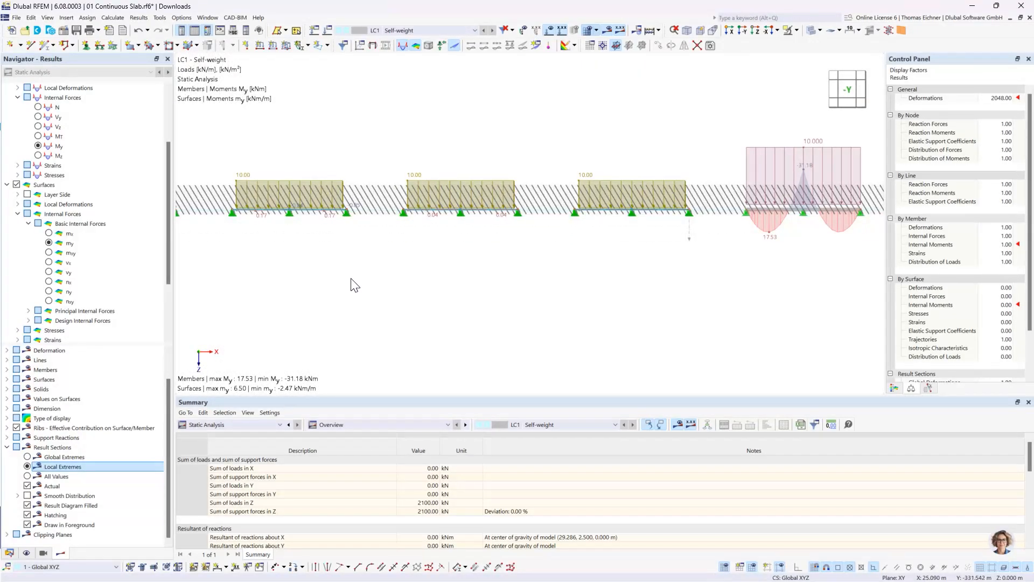
Step: Display the basic surface moment mx and inspect its distribution in 3D on the most finely meshed slab and its line support
{"action": "left_click", "coordinate": [49, 235]}
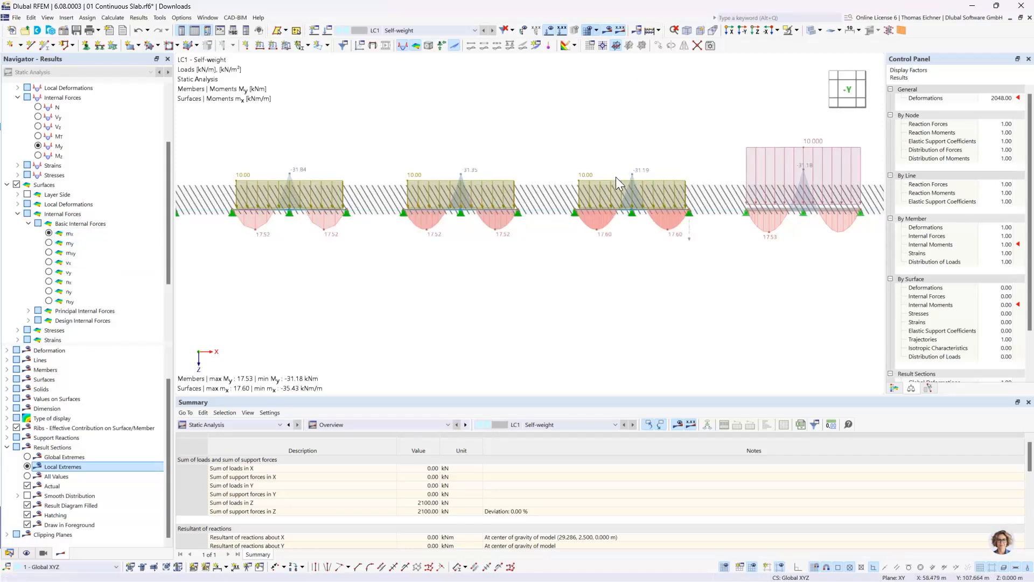
{"action": "scroll", "coordinate": [618, 215], "scroll_direction": "up", "scroll_amount": 5}
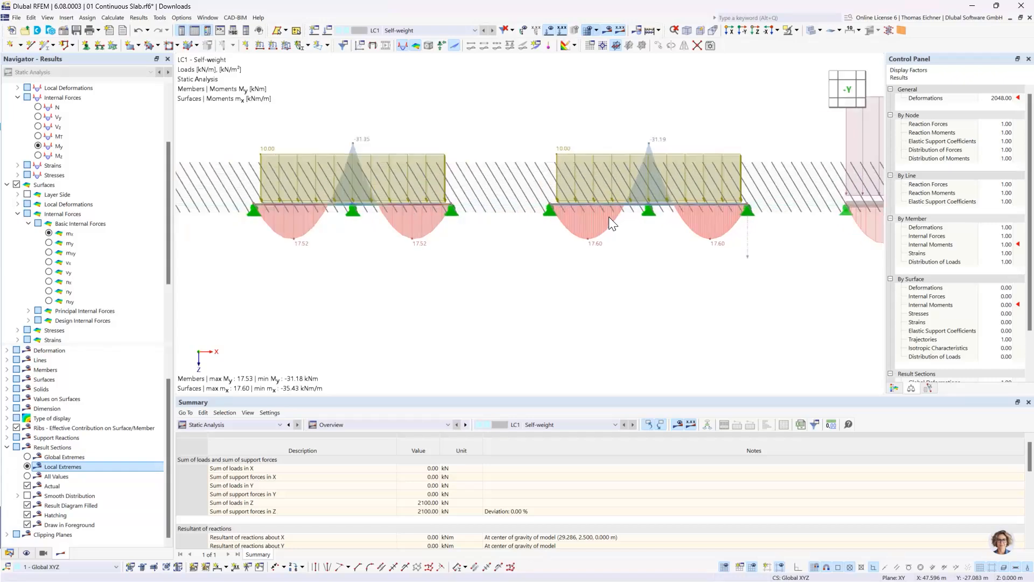
{"action": "middle_click_drag", "start_coordinate": [608, 217], "coordinate": [603, 247], "text": "ctrl"}
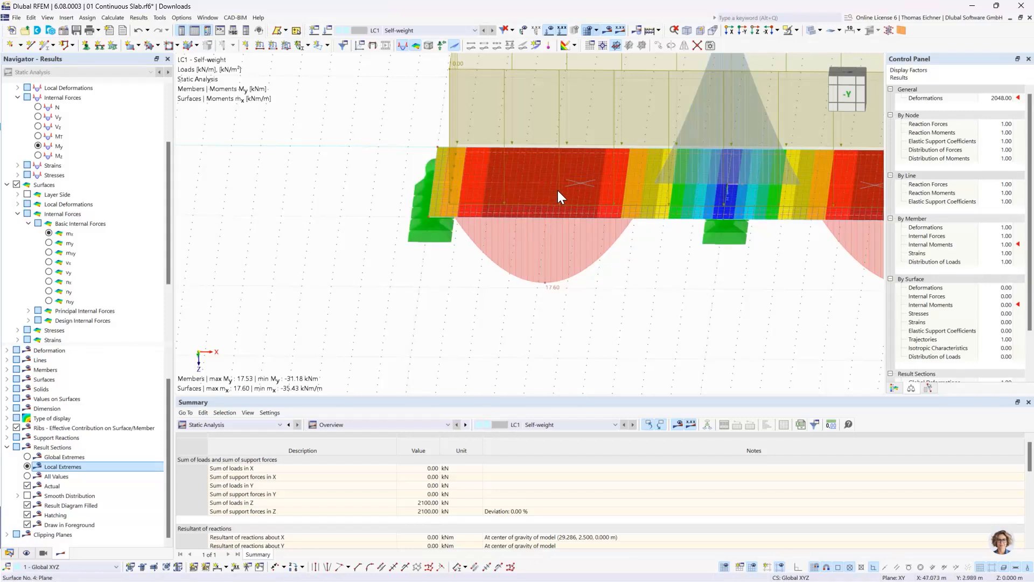
{"action": "mouse_move", "coordinate": [558, 197]}
{"action": "left_click", "coordinate": [426, 186]}
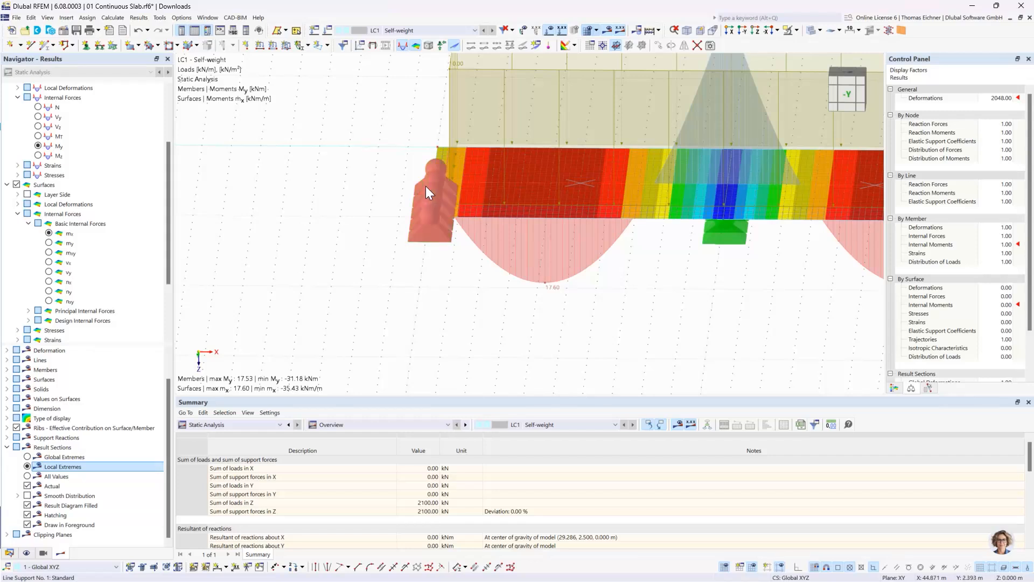
{"action": "key", "text": "Escape"}
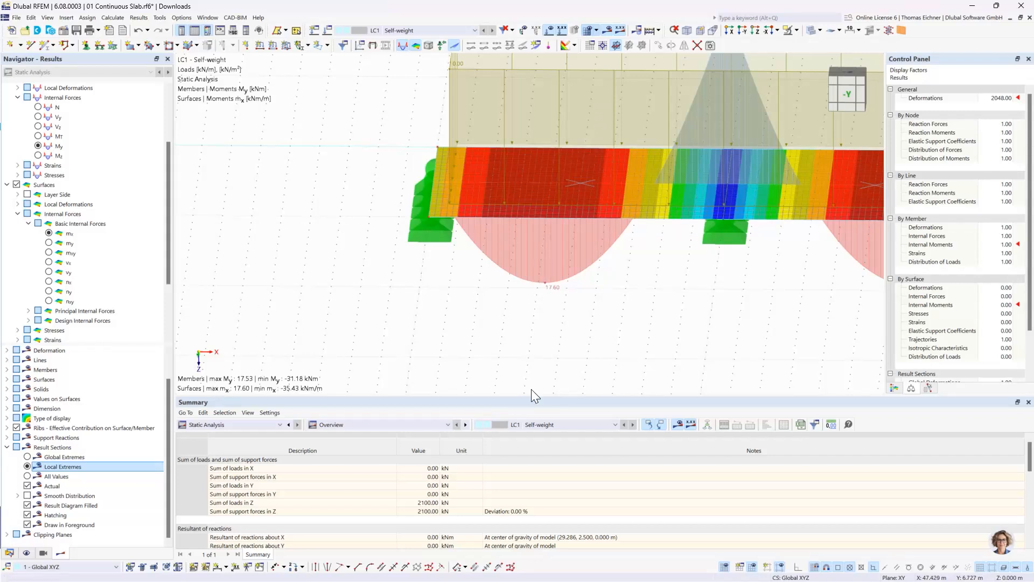
Step: Return to the −Y view, hide the loads, and compare the slabs' mx diagrams with the beam's My diagram
{"action": "scroll", "coordinate": [566, 290], "scroll_direction": "down", "scroll_amount": 4}
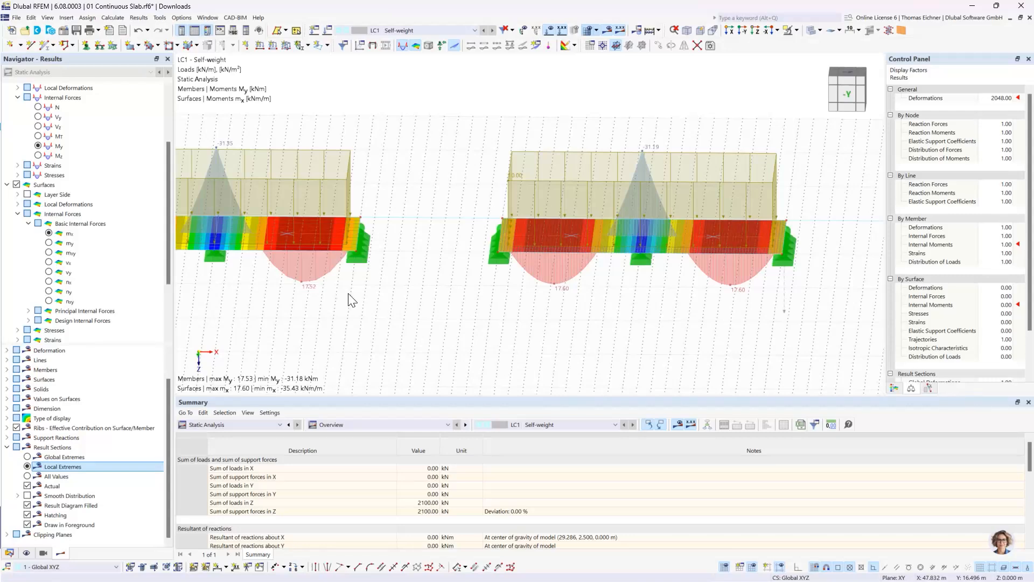
{"action": "scroll", "coordinate": [313, 291], "scroll_direction": "down", "scroll_amount": 6}
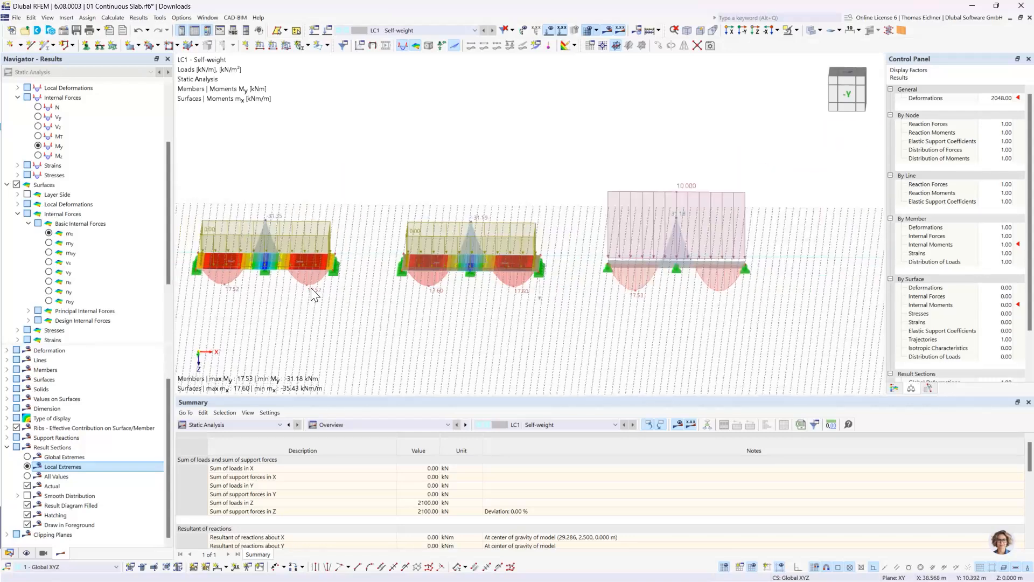
{"action": "middle_click_drag", "start_coordinate": [298, 172], "coordinate": [481, 170]}
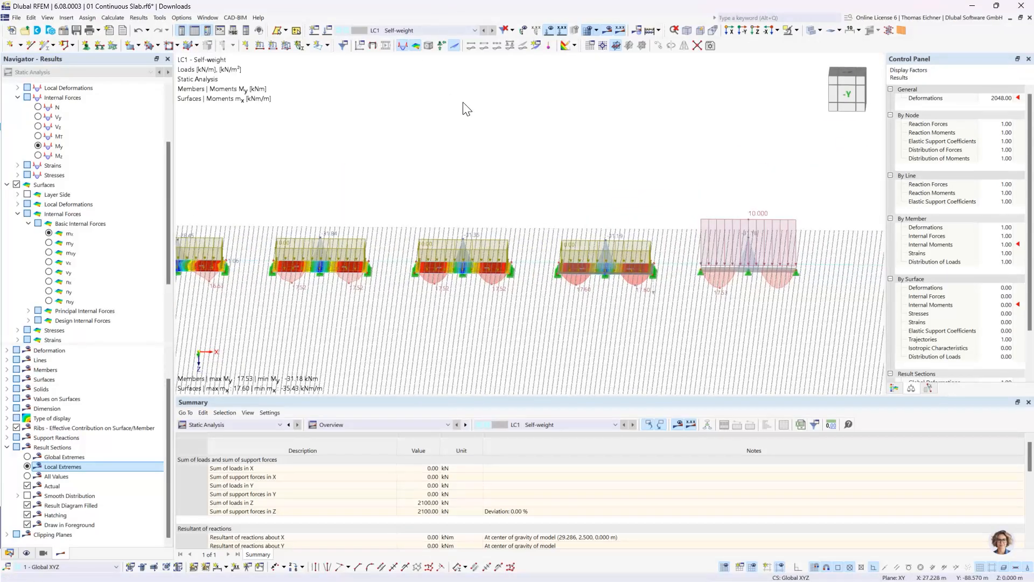
{"action": "left_click", "coordinate": [742, 31]}
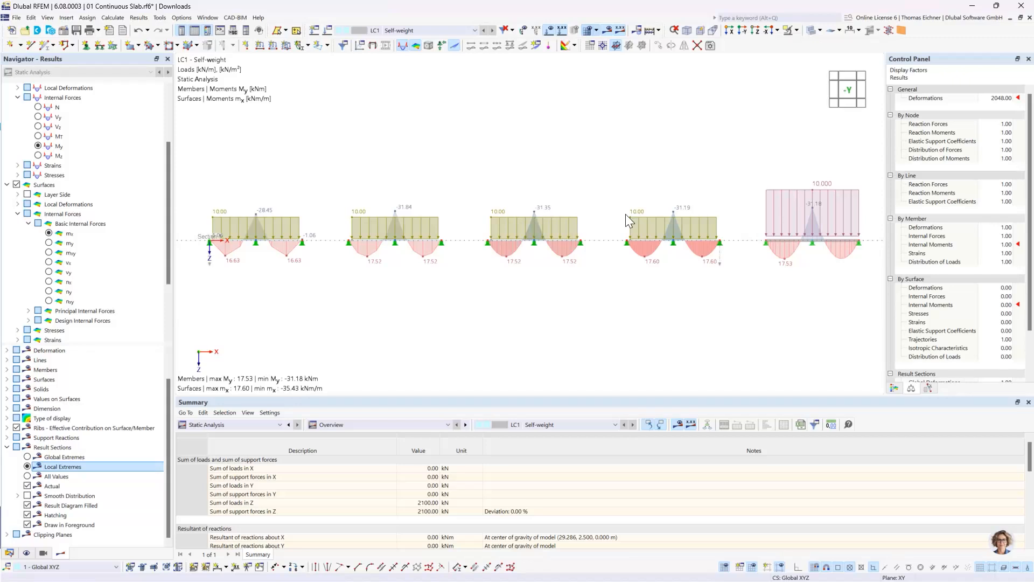
{"action": "scroll", "coordinate": [791, 229], "scroll_direction": "up", "scroll_amount": 2}
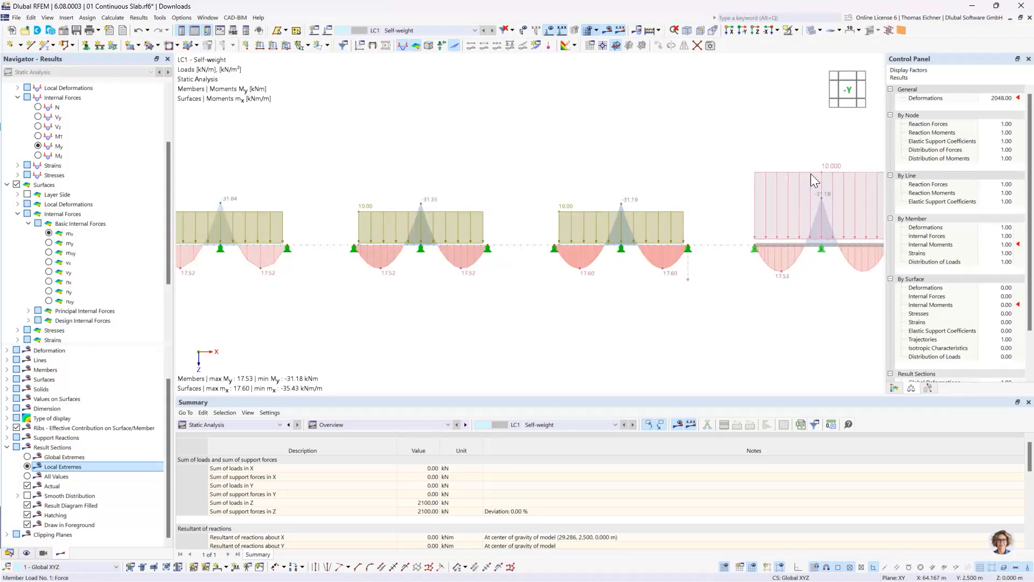
{"action": "left_click", "coordinate": [550, 28]}
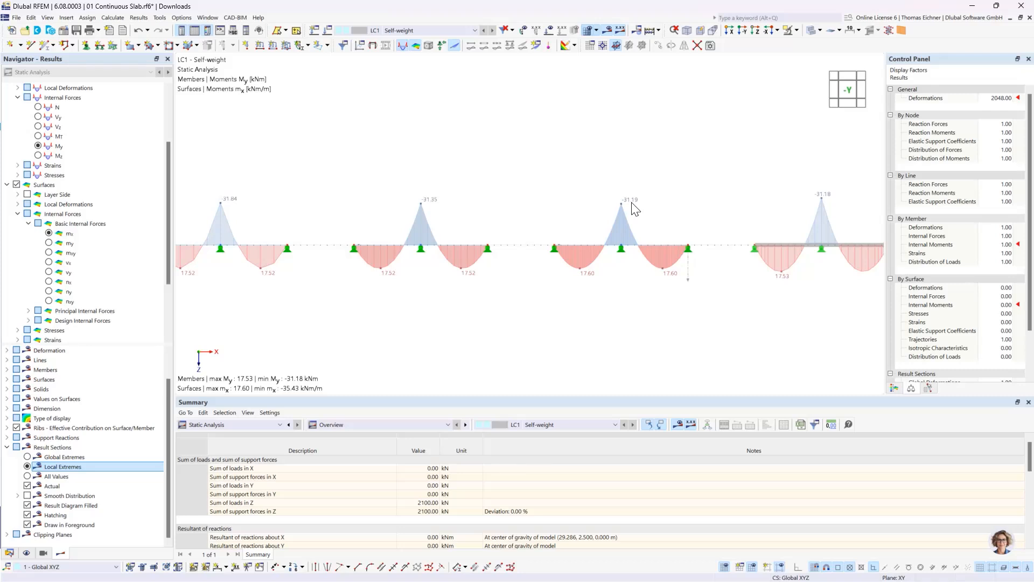
{"action": "scroll", "coordinate": [371, 166], "scroll_direction": "down", "scroll_amount": 2}
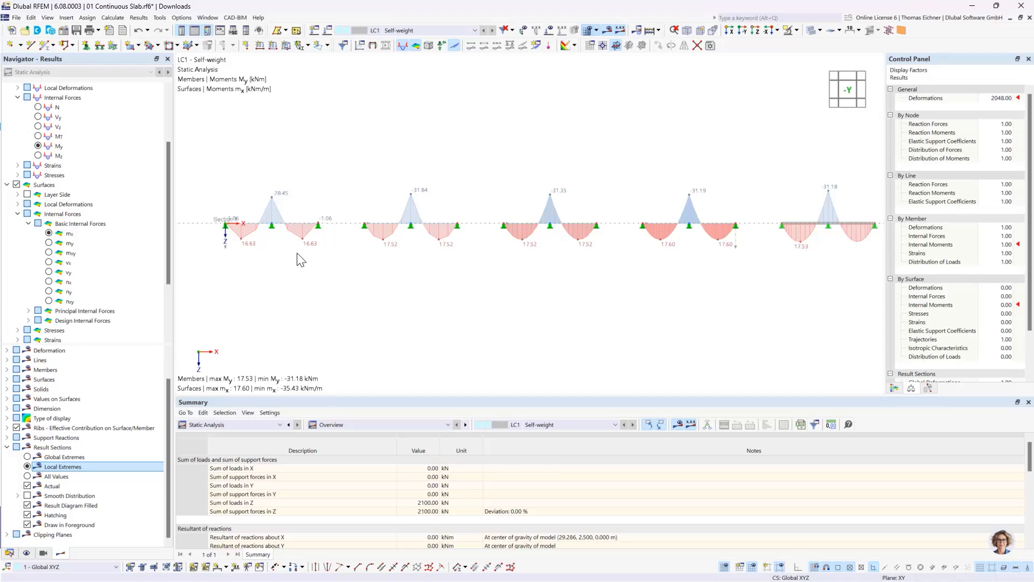
Step: Open the result diagrams of result section No. 1 and check the extreme values of mx along the slabs
{"action": "scroll", "coordinate": [226, 249], "scroll_direction": "up", "scroll_amount": 2}
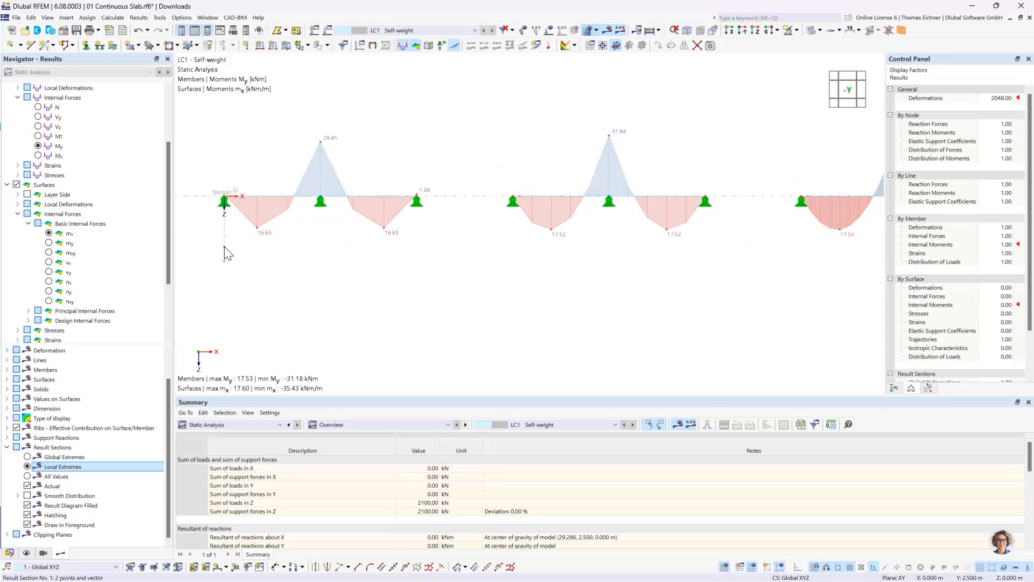
{"action": "left_click", "coordinate": [225, 249]}
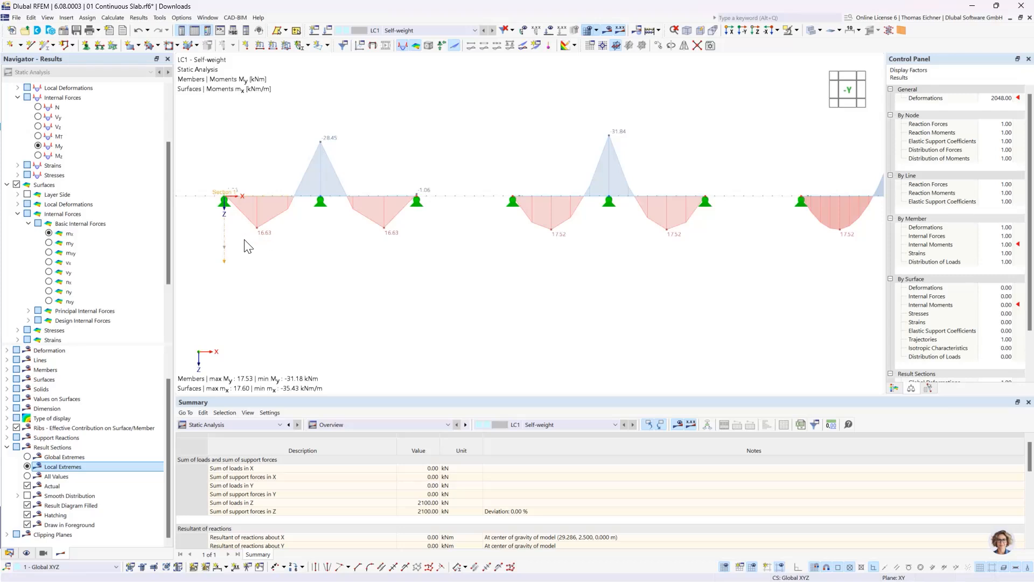
{"action": "right_click", "coordinate": [224, 248]}
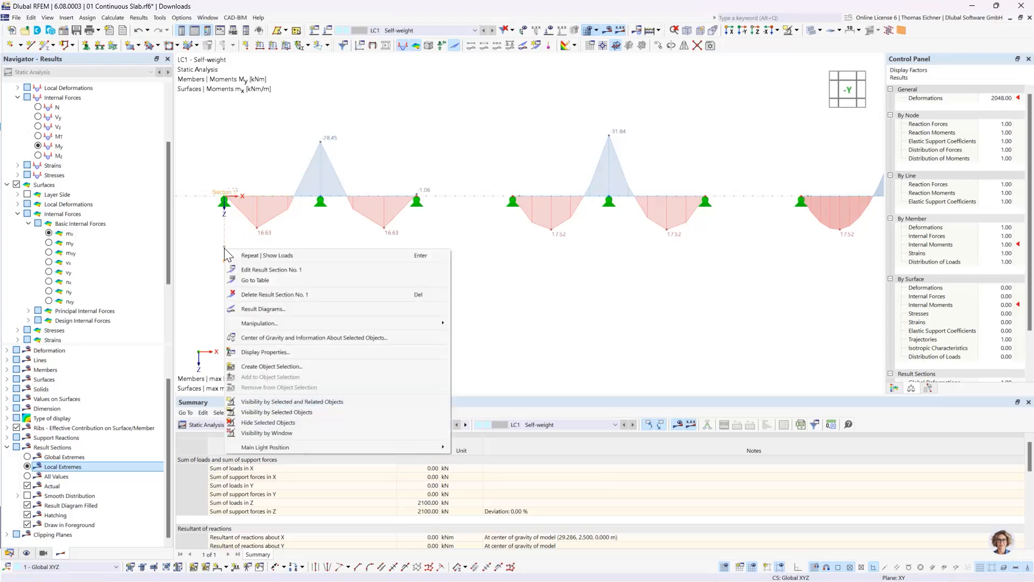
{"action": "left_click", "coordinate": [274, 309]}
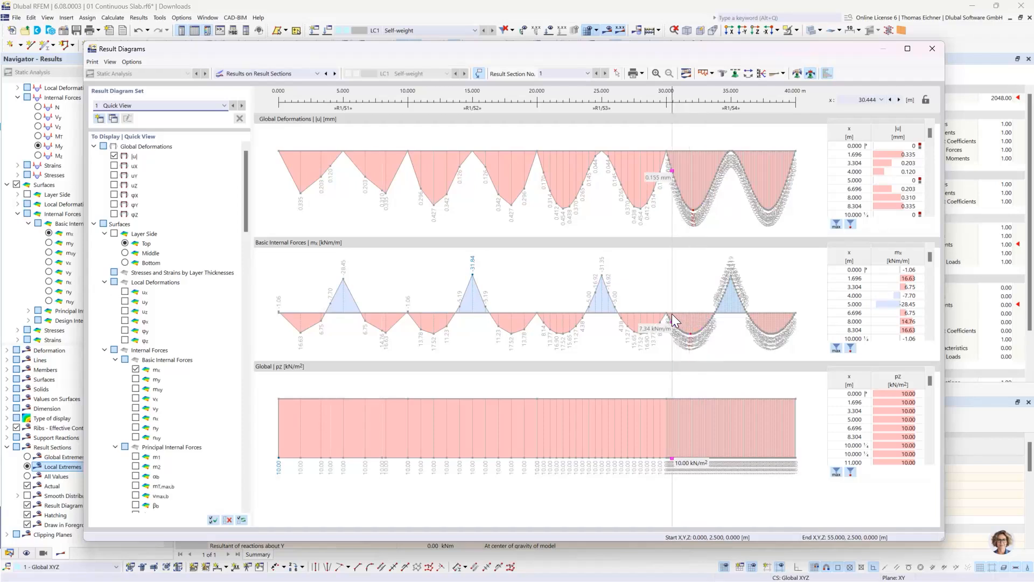
{"action": "left_click", "coordinate": [837, 347]}
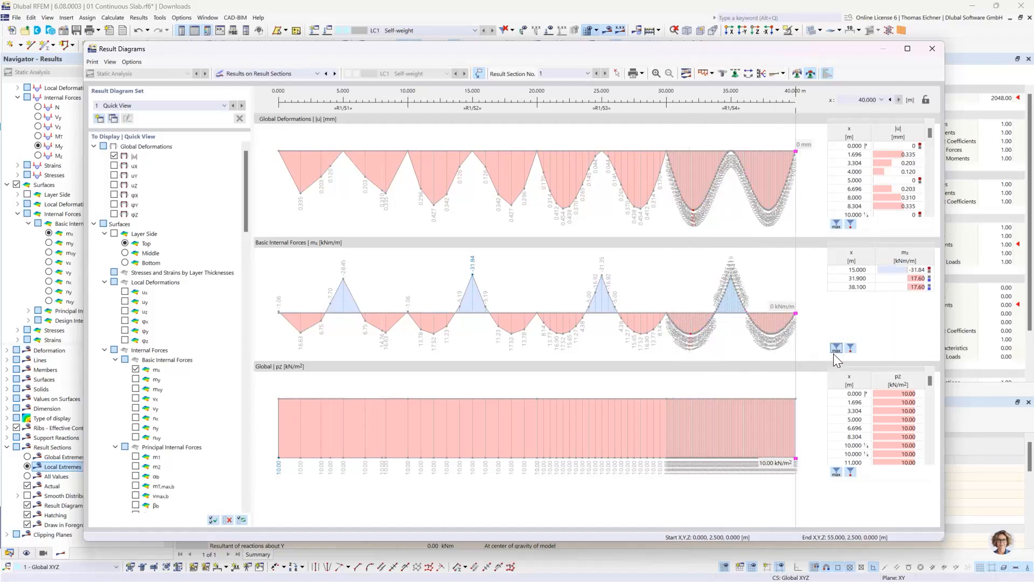
{"action": "left_click", "coordinate": [836, 349]}
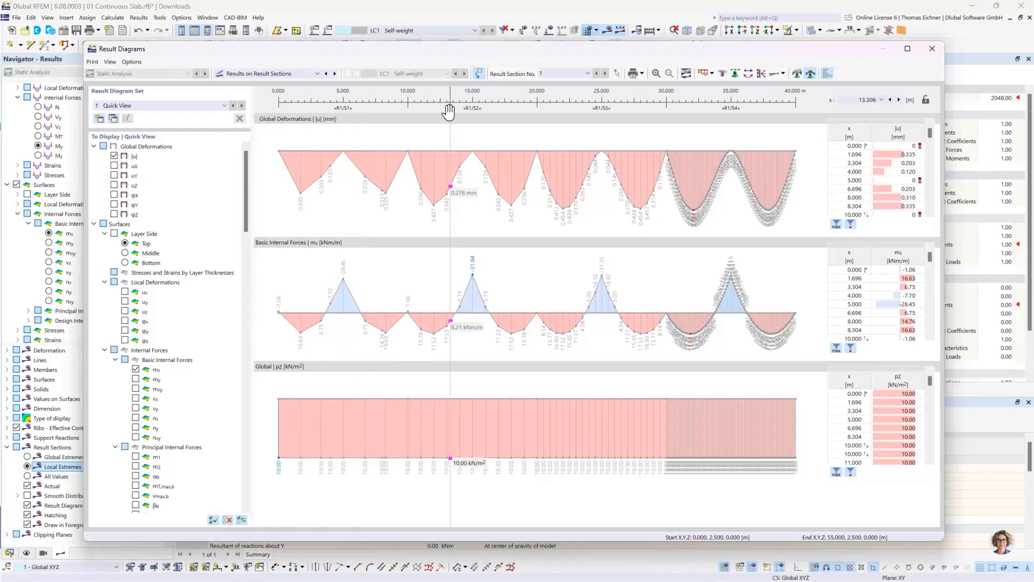
{"action": "left_click_drag", "start_coordinate": [405, 47], "coordinate": [399, 228]}
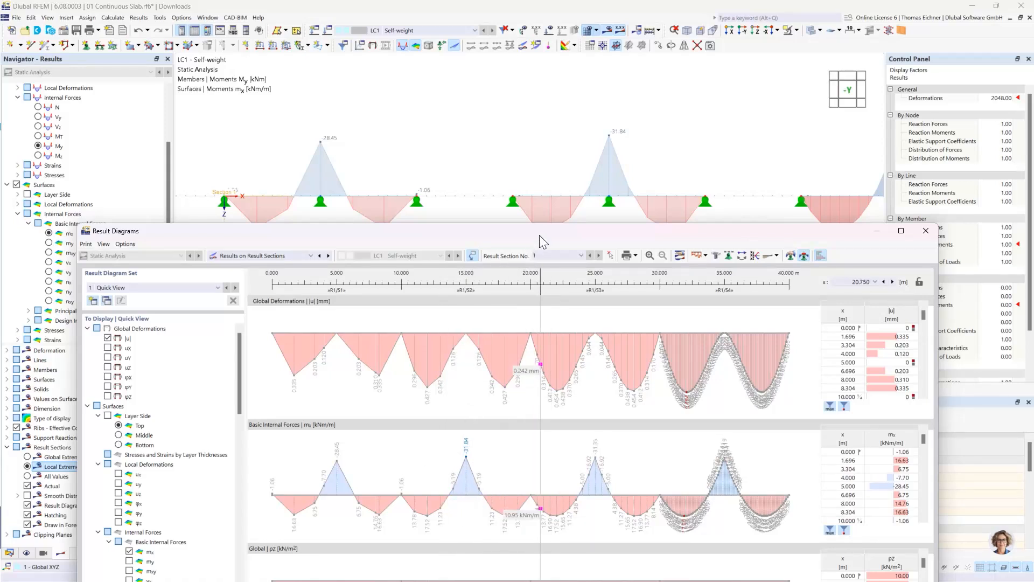
{"action": "left_click_drag", "start_coordinate": [540, 231], "coordinate": [517, 42]}
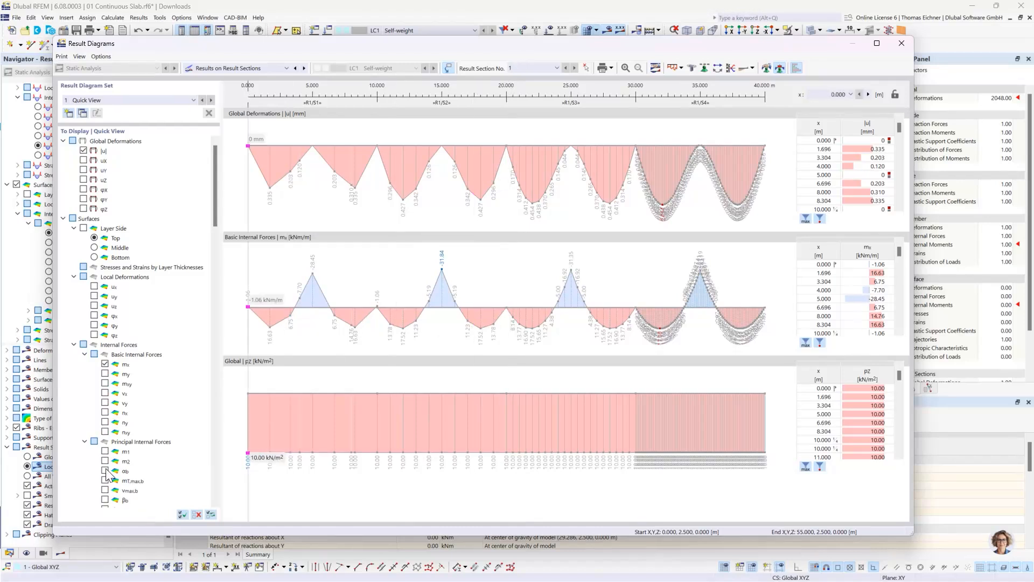
Step: Remove the global load distribution pz from the result diagrams and close the diagram window
{"action": "scroll", "coordinate": [115, 474], "scroll_direction": "down", "scroll_amount": 3}
{"action": "scroll", "coordinate": [115, 483], "scroll_direction": "down", "scroll_amount": 15}
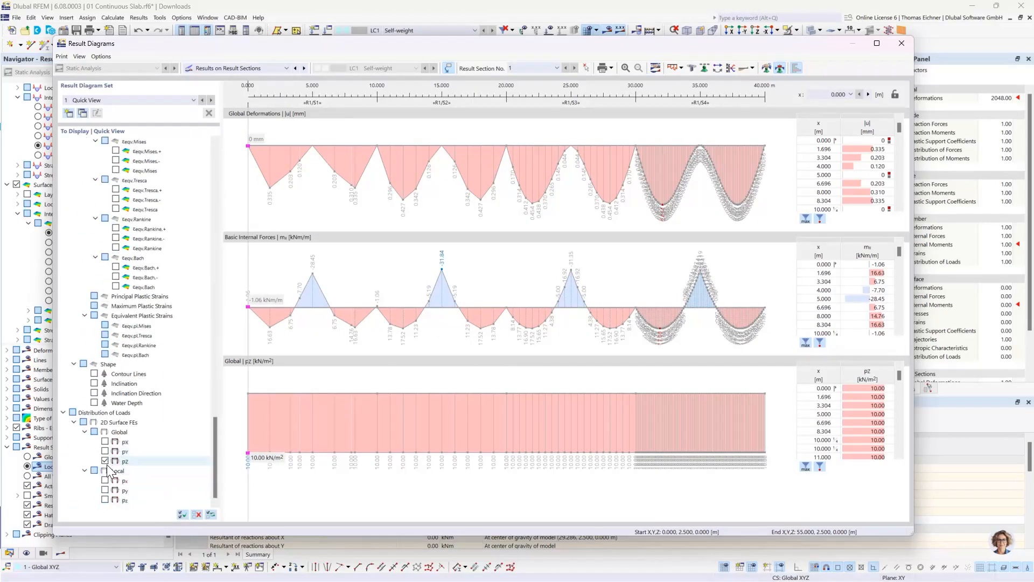
{"action": "left_click", "coordinate": [105, 462]}
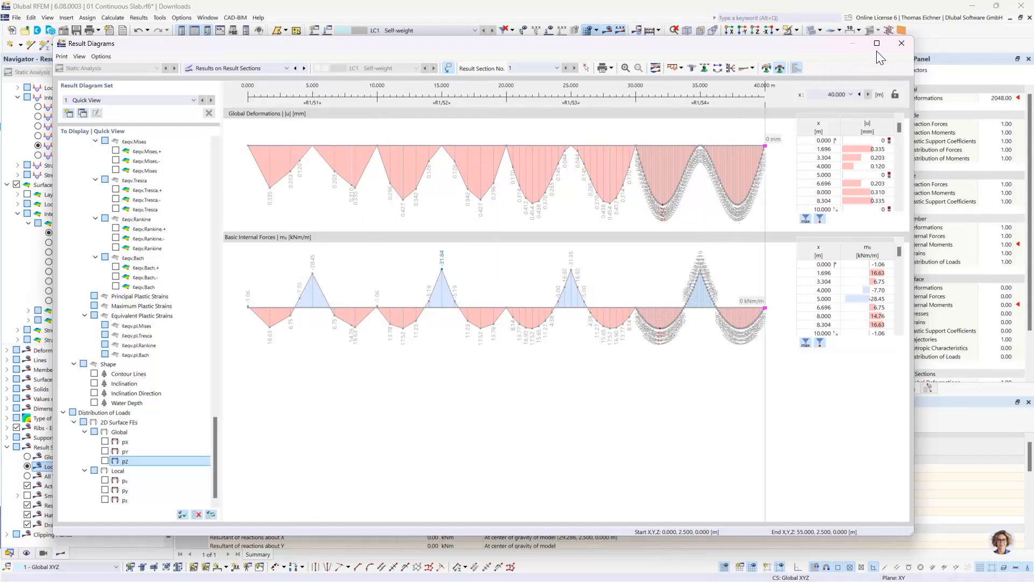
{"action": "left_click", "coordinate": [901, 43]}
Step: Compare the mx diagrams of the four slabs with the beam's My diagram, looking closely at the two finest meshes
{"action": "scroll", "coordinate": [662, 160], "scroll_direction": "down", "scroll_amount": 2}
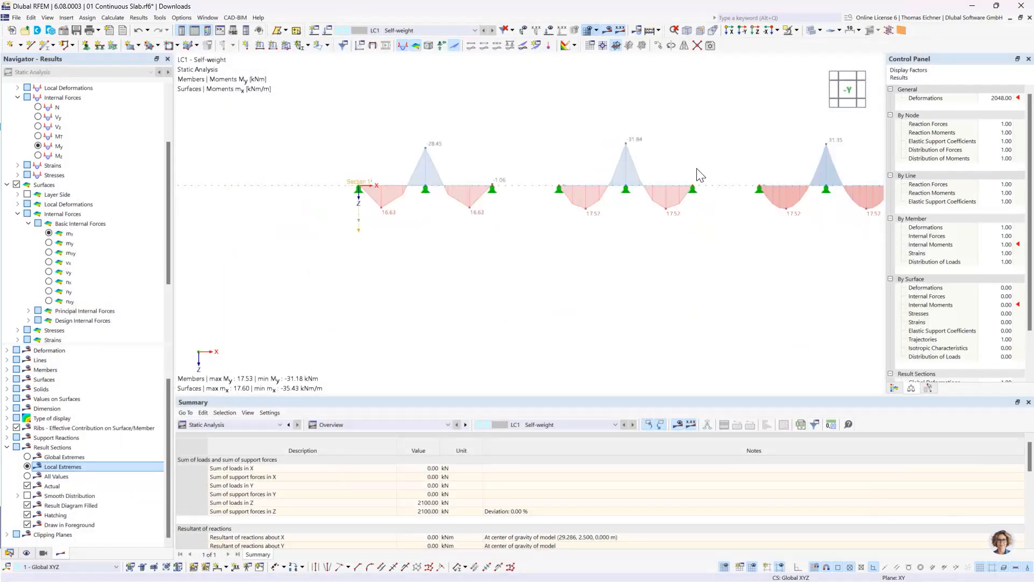
{"action": "middle_click_drag", "start_coordinate": [626, 213], "coordinate": [451, 294]}
{"action": "scroll", "coordinate": [572, 246], "scroll_direction": "down", "scroll_amount": 2}
{"action": "scroll", "coordinate": [664, 238], "scroll_direction": "down", "scroll_amount": 2}
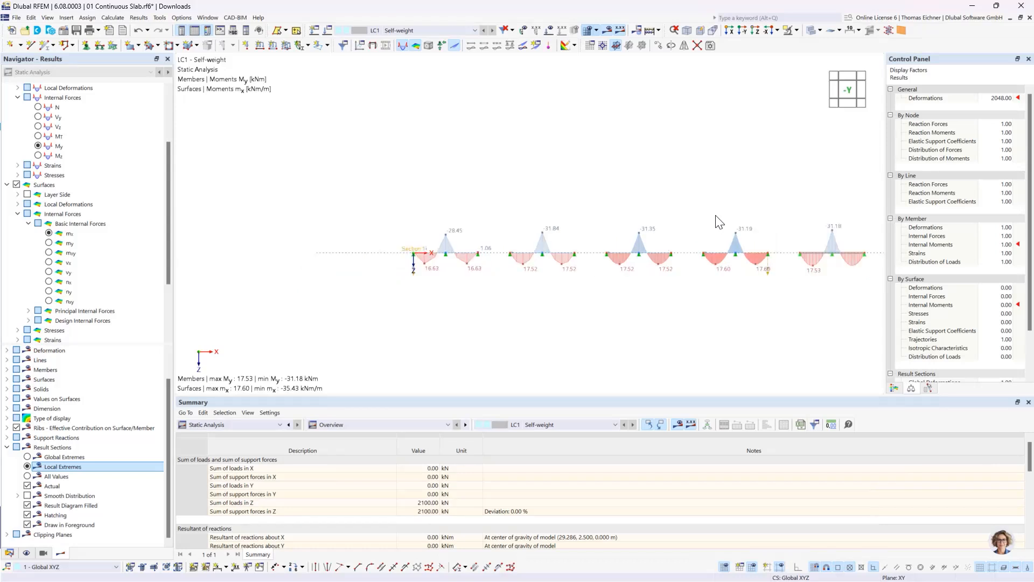
{"action": "middle_click_drag", "start_coordinate": [717, 209], "coordinate": [705, 225]}
{"action": "scroll", "coordinate": [705, 225], "scroll_direction": "up", "scroll_amount": 2}
{"action": "middle_click_drag", "start_coordinate": [647, 248], "coordinate": [638, 214]}
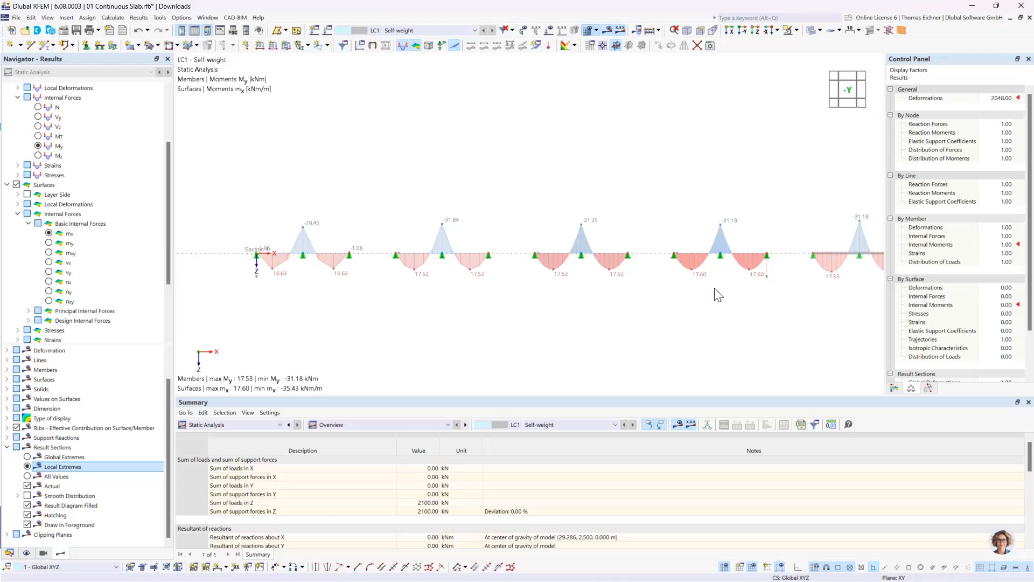
{"action": "scroll", "coordinate": [700, 256], "scroll_direction": "up", "scroll_amount": 5}
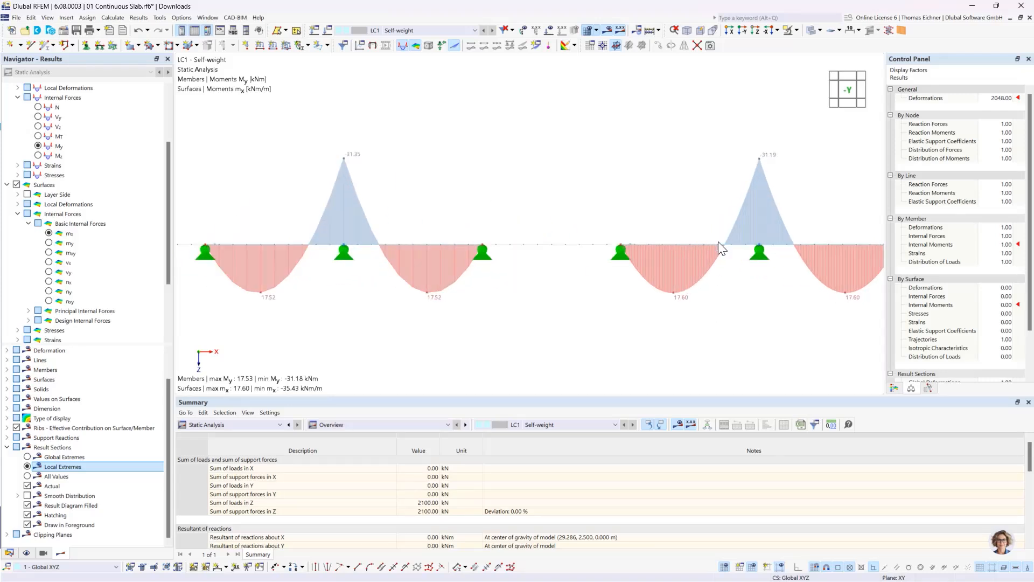
{"action": "scroll", "coordinate": [537, 242], "scroll_direction": "down", "scroll_amount": 5}
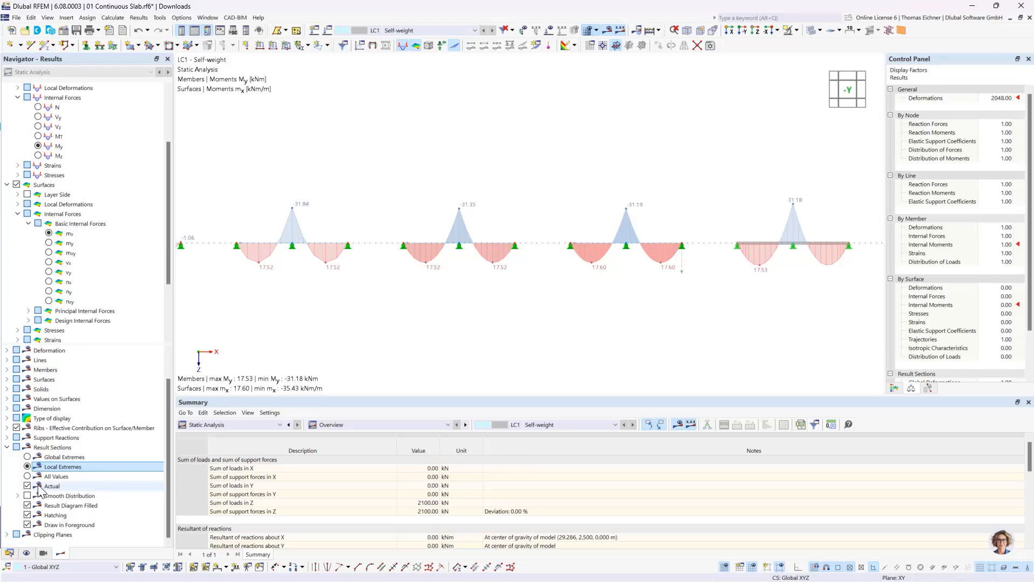
Step: Show all values on the result section diagrams and inspect the coarsest slab's mx distribution in section and from above
{"action": "left_click", "coordinate": [51, 476]}
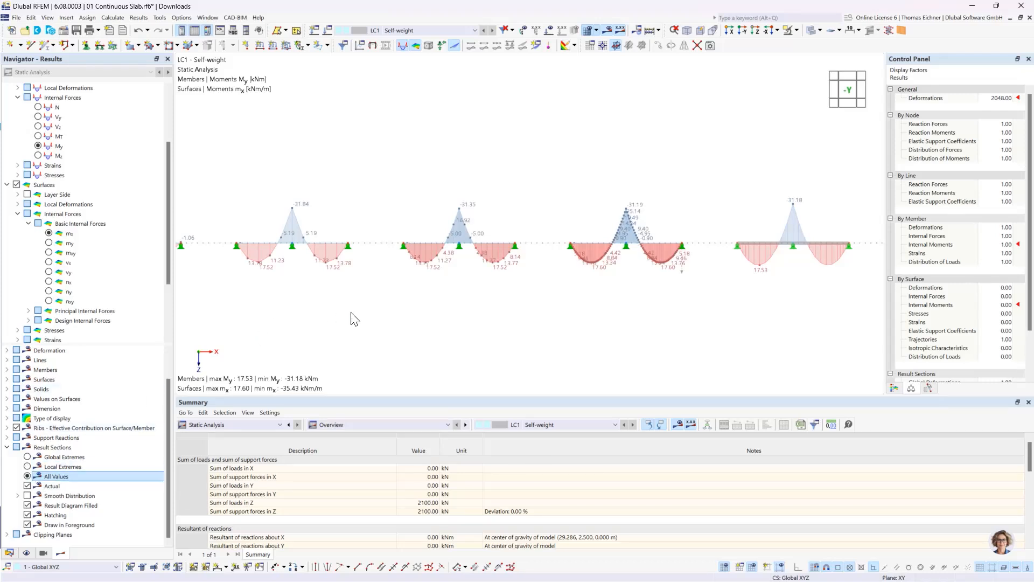
{"action": "middle_click_drag", "start_coordinate": [366, 314], "coordinate": [629, 342]}
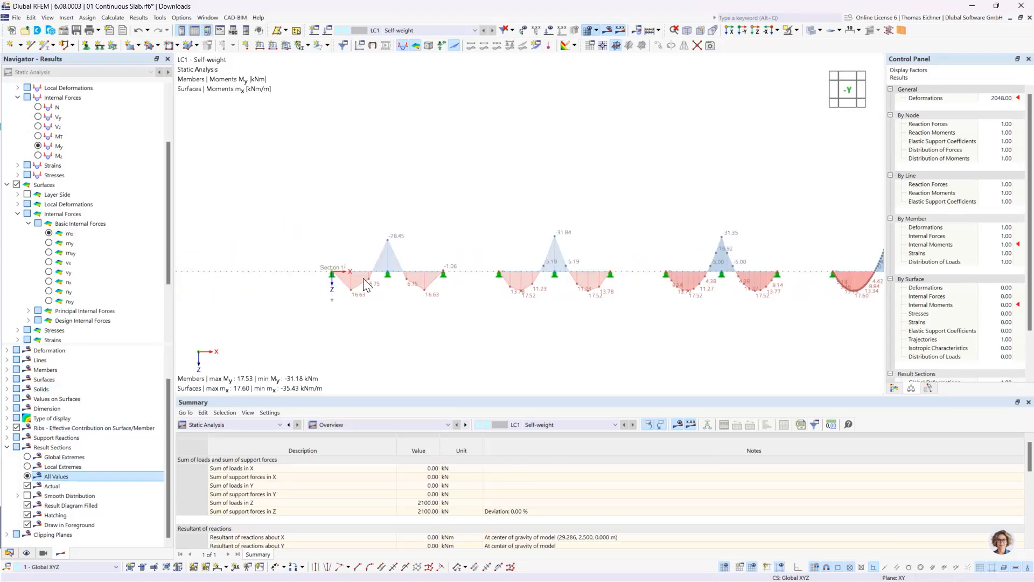
{"action": "scroll", "coordinate": [364, 279], "scroll_direction": "up", "scroll_amount": 6}
{"action": "scroll", "coordinate": [388, 324], "scroll_direction": "up", "scroll_amount": 1}
{"action": "middle_click_drag", "start_coordinate": [409, 325], "coordinate": [410, 307]}
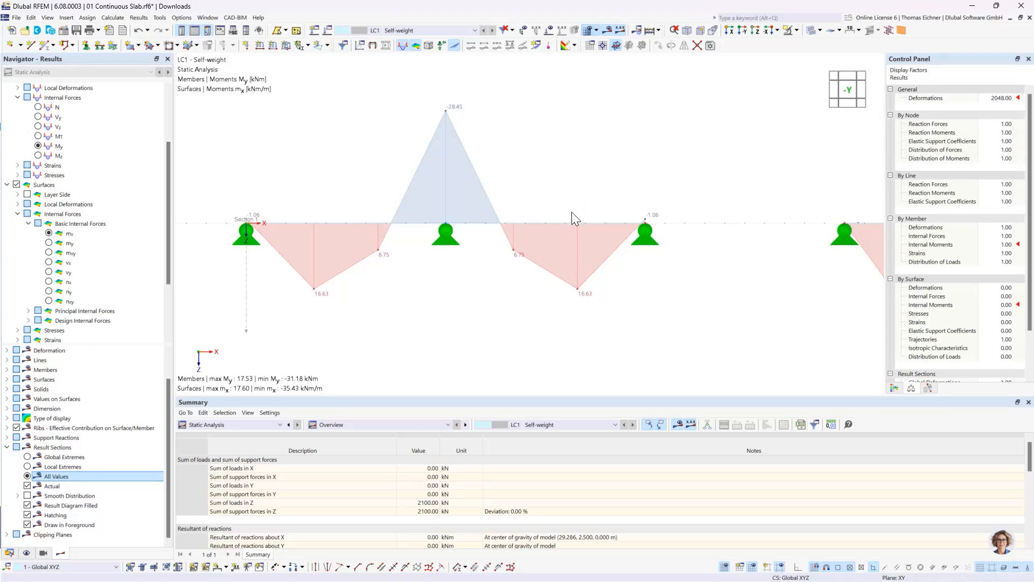
{"action": "middle_click_drag", "start_coordinate": [552, 180], "coordinate": [550, 278], "text": "ctrl"}
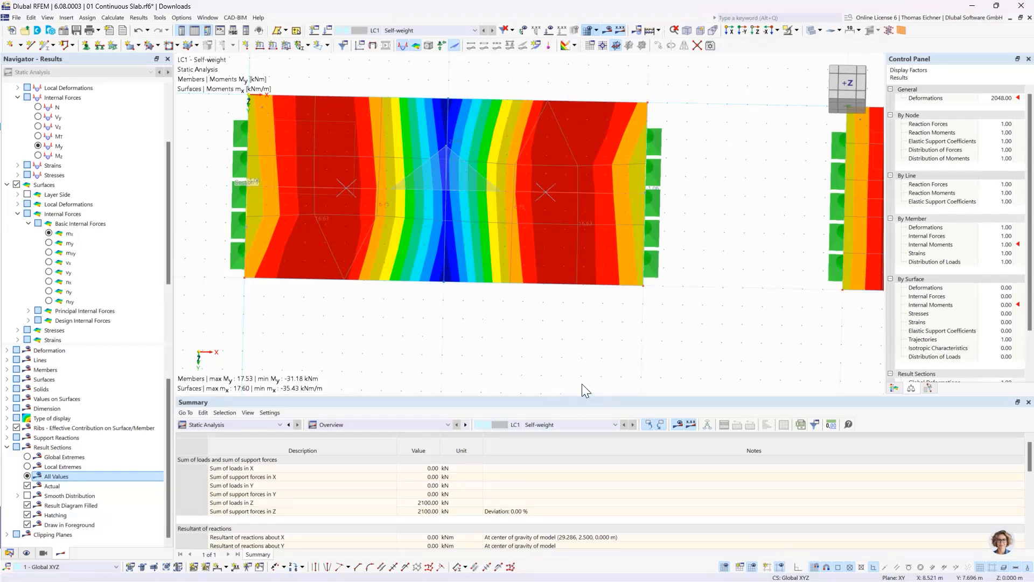
{"action": "middle_click_drag", "start_coordinate": [581, 383], "coordinate": [593, 280], "text": "ctrl"}
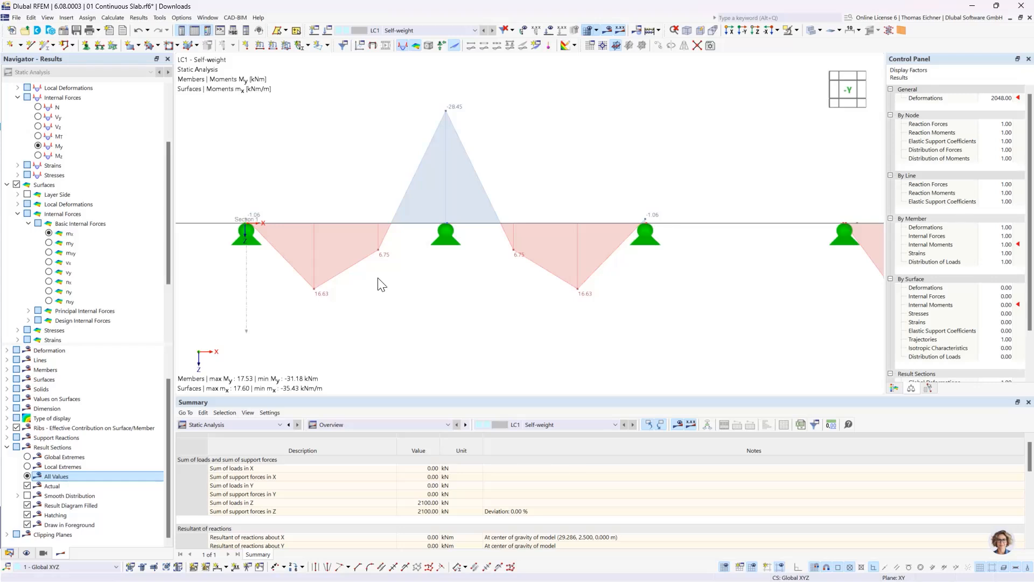
Step: Examine the mx values of the most finely meshed slab and compare the diagrams of all slabs and the beam
{"action": "scroll", "coordinate": [370, 270], "scroll_direction": "down", "scroll_amount": 5}
{"action": "scroll", "coordinate": [370, 269], "scroll_direction": "down", "scroll_amount": 1}
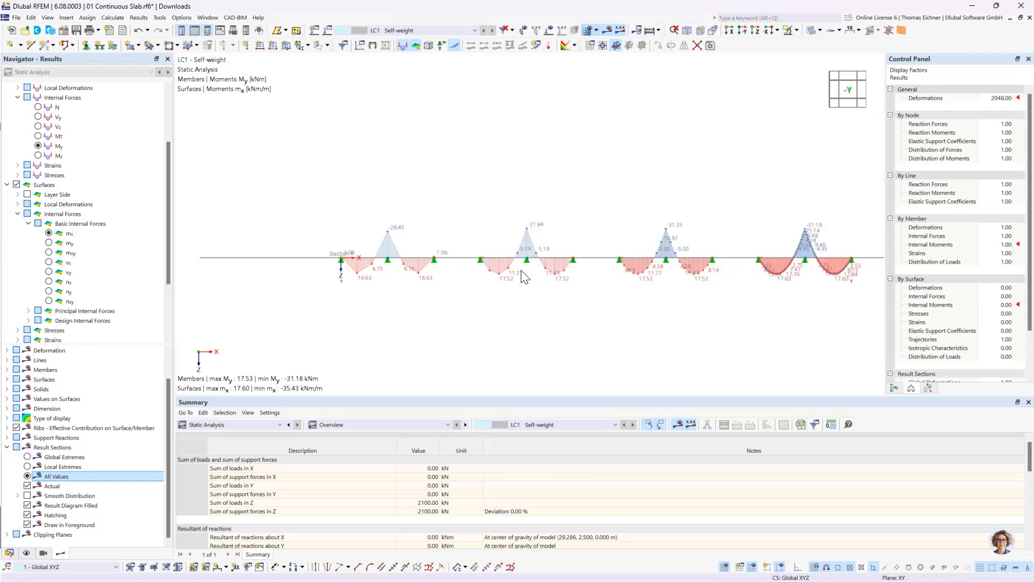
{"action": "middle_click_drag", "start_coordinate": [811, 204], "coordinate": [499, 198]}
{"action": "scroll", "coordinate": [499, 198], "scroll_direction": "up", "scroll_amount": 1}
{"action": "scroll", "coordinate": [503, 240], "scroll_direction": "up", "scroll_amount": 5}
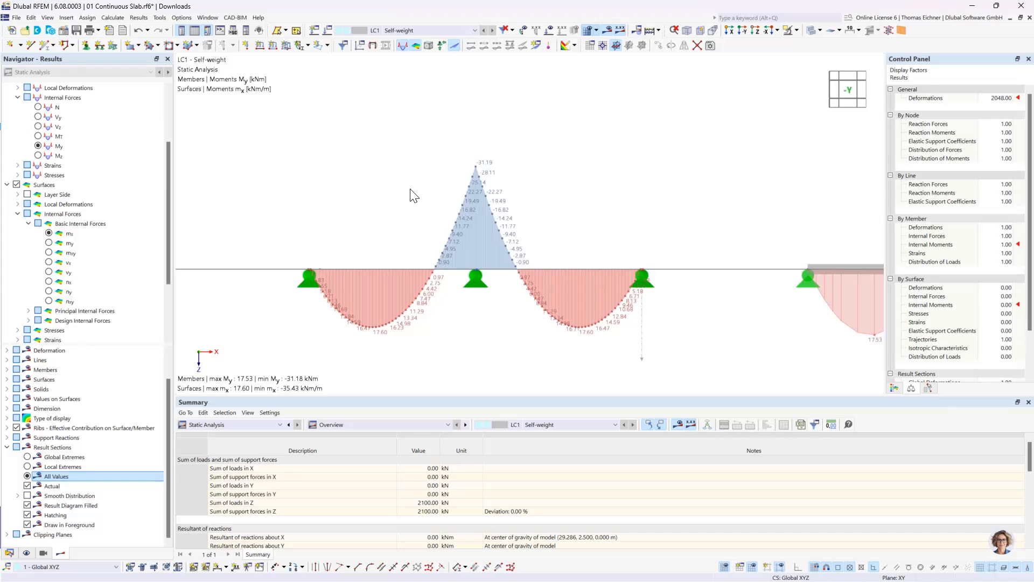
{"action": "scroll", "coordinate": [365, 275], "scroll_direction": "down", "scroll_amount": 5}
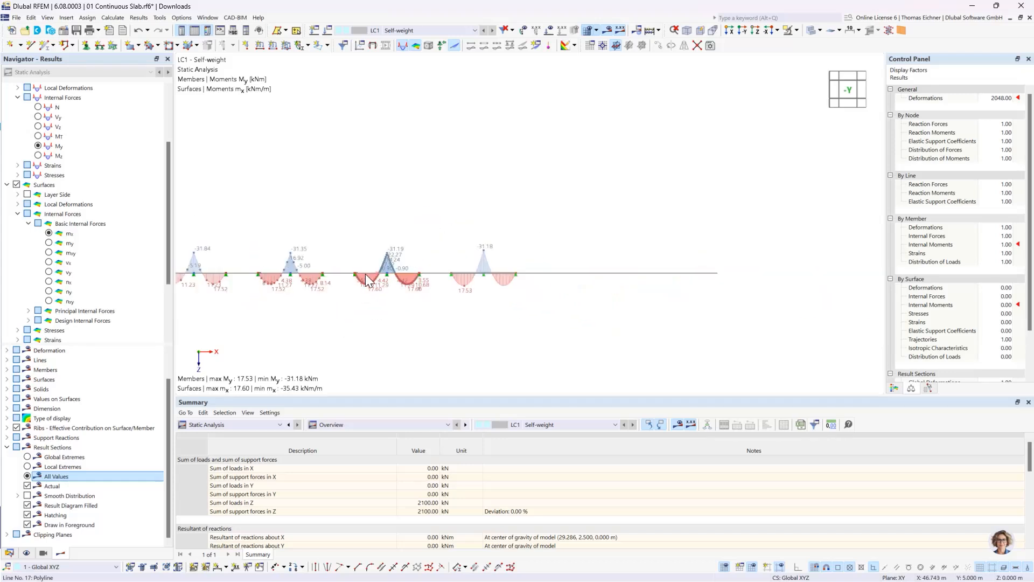
{"action": "scroll", "coordinate": [365, 273], "scroll_direction": "up", "scroll_amount": 1}
{"action": "middle_click_drag", "start_coordinate": [349, 260], "coordinate": [496, 283]}
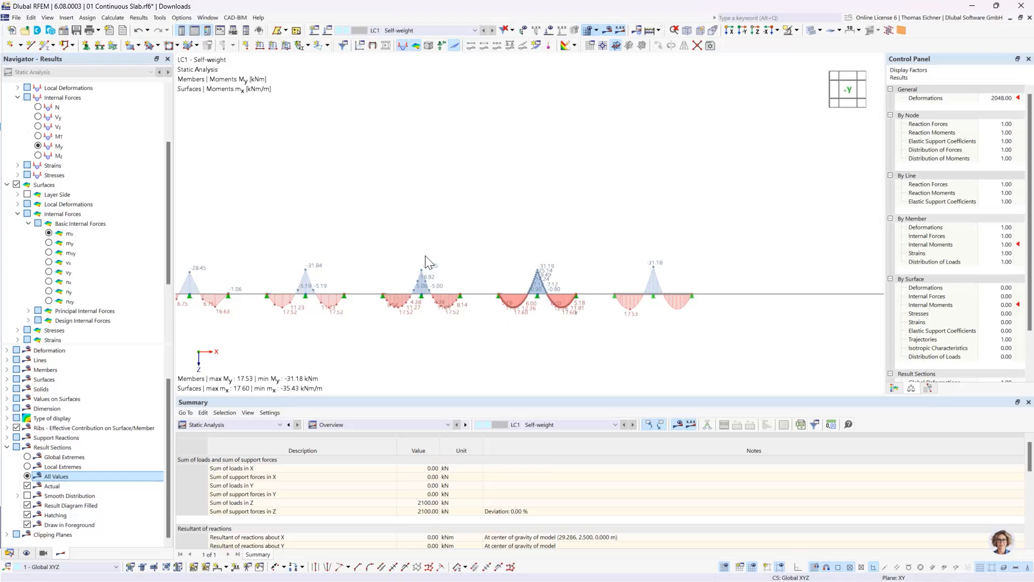
{"action": "middle_click_drag", "start_coordinate": [378, 237], "coordinate": [447, 232]}
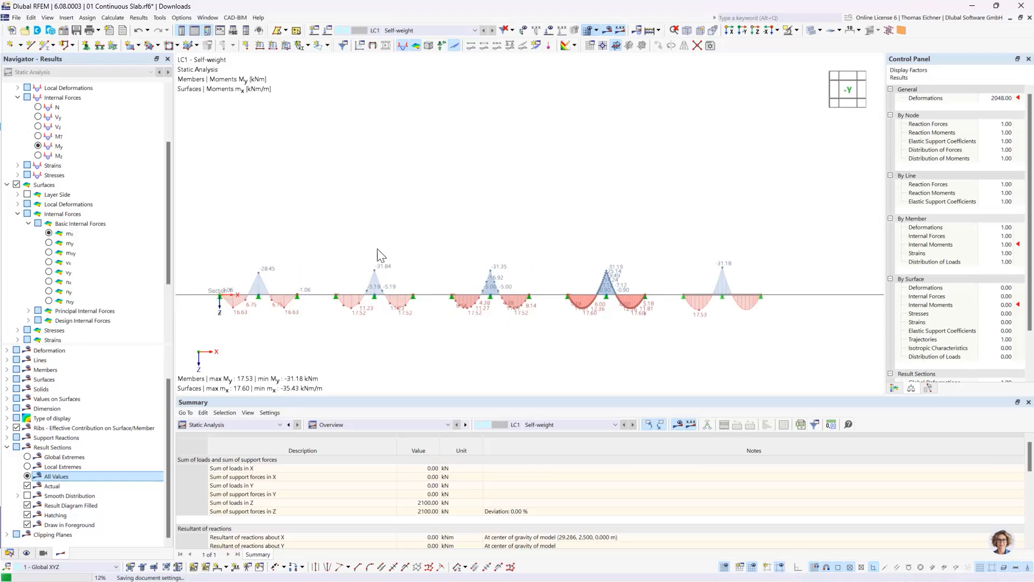
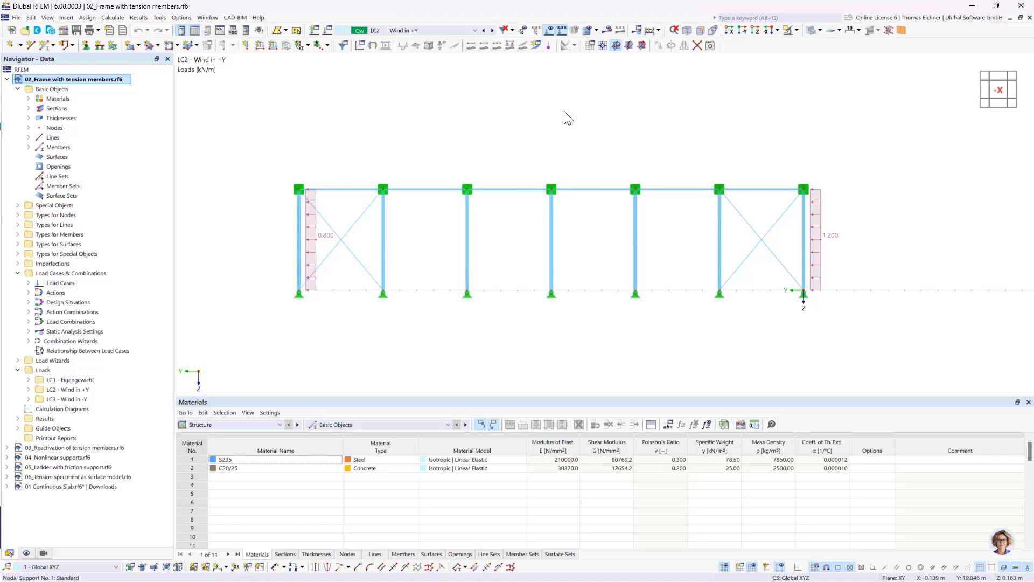
Step: Delete the crossed diagonal tension members in both end bays of the frame
{"action": "left_click", "coordinate": [315, 238]}
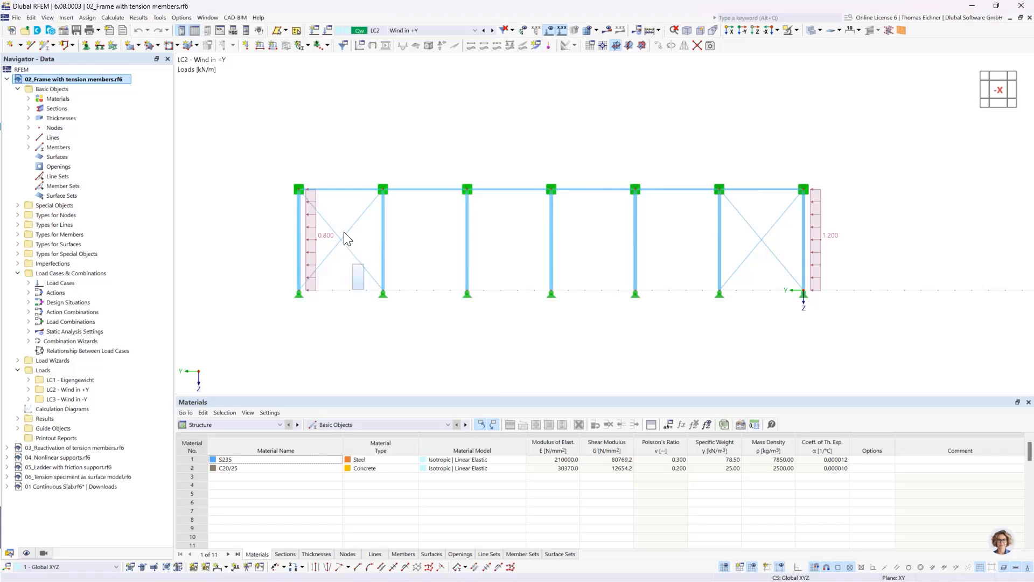
{"action": "left_click_drag", "start_coordinate": [344, 232], "coordinate": [340, 221]}
{"action": "key", "text": "Delete"}
{"action": "left_click_drag", "start_coordinate": [753, 221], "coordinate": [730, 247]}
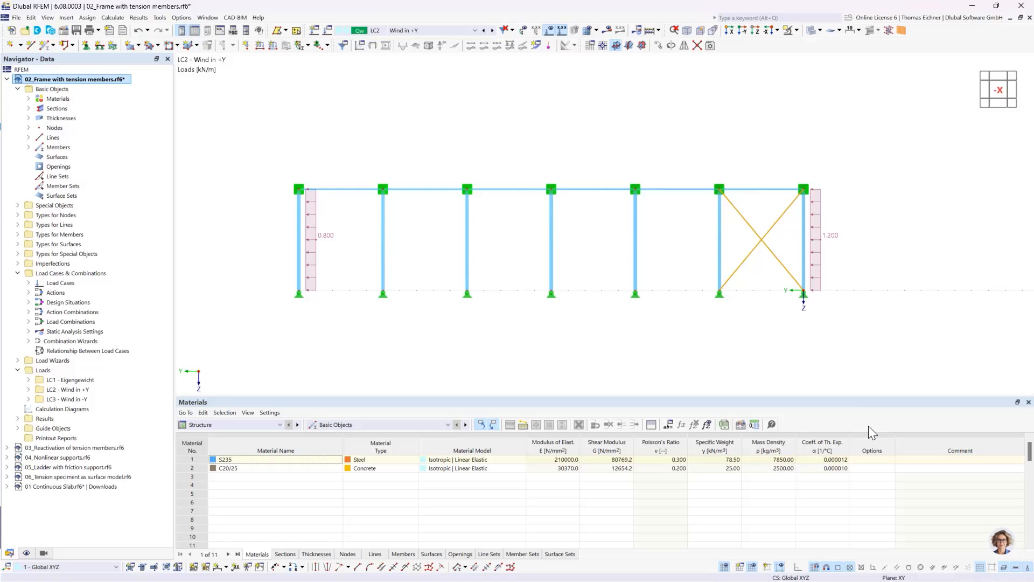
{"action": "key", "text": "Delete"}
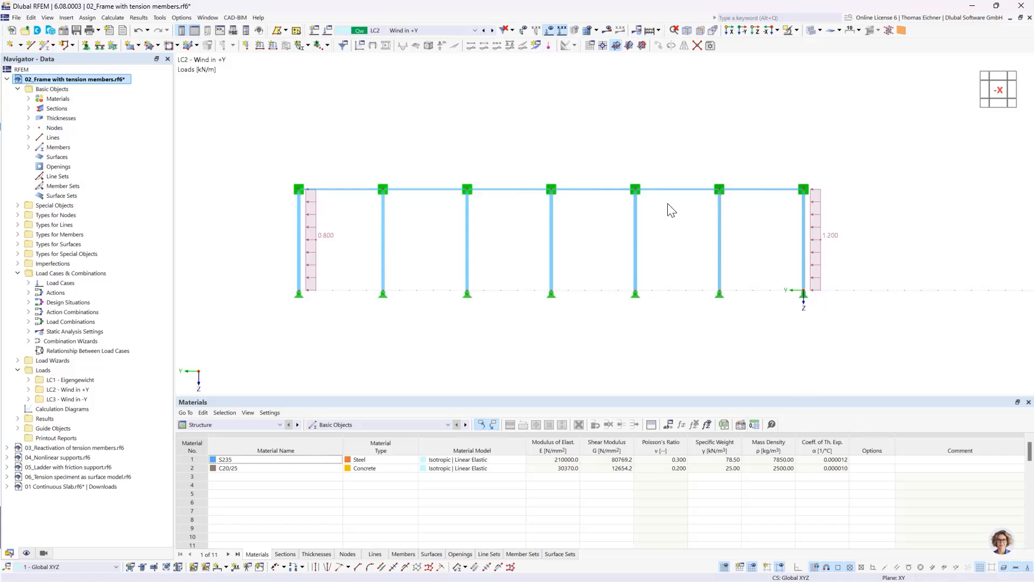
Step: Calculate load case LC2 - Wind in +Y for the frame without bracing and dismiss the resulting dialog
{"action": "key", "text": "ctrl+F5"}
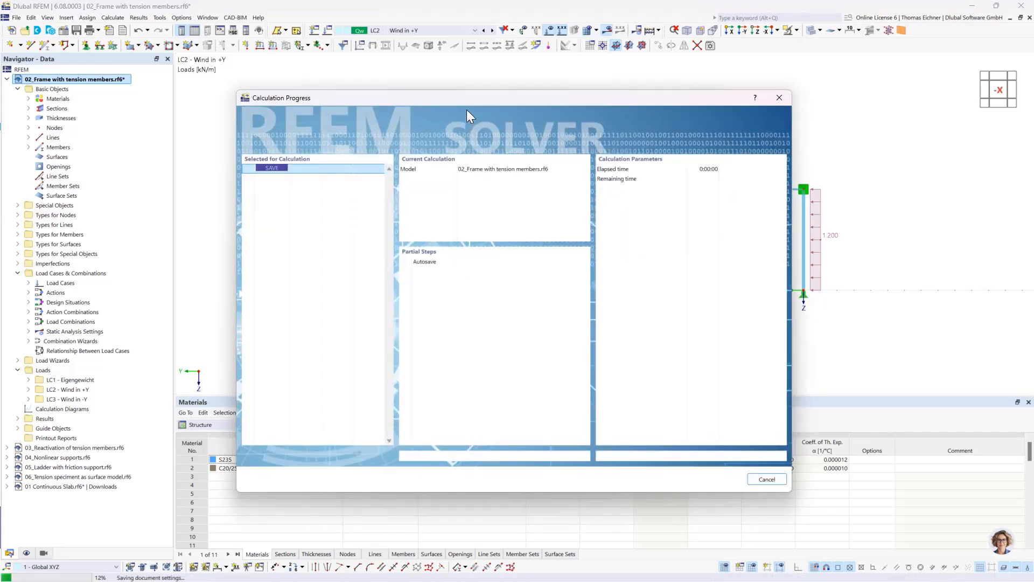
{"action": "left_click_drag", "start_coordinate": [481, 101], "coordinate": [560, 171]}
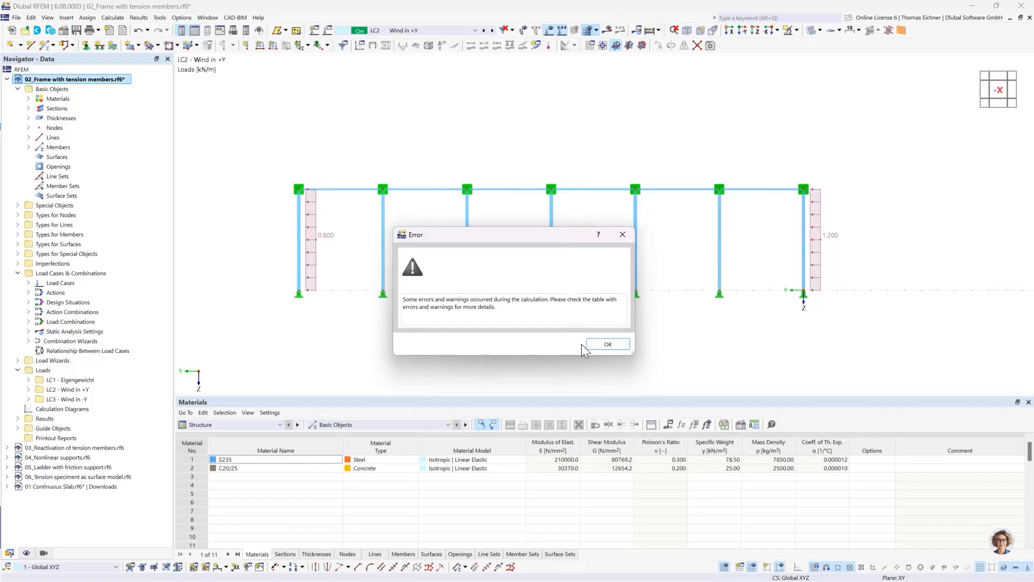
{"action": "left_click", "coordinate": [599, 347]}
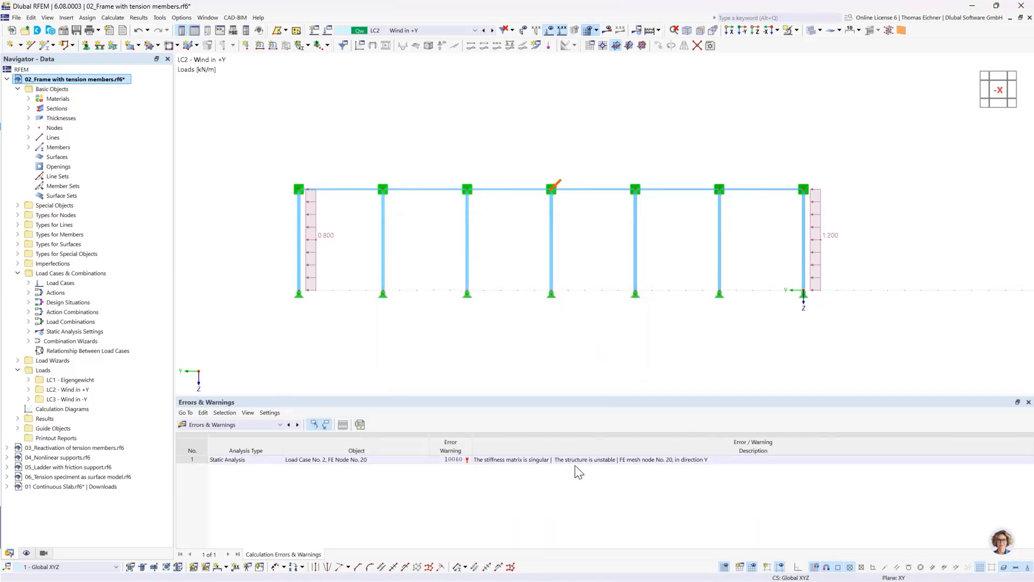
Step: Examine the description of the static analysis error and the affected FE node in the errors and warnings table
{"action": "left_click", "coordinate": [515, 458]}
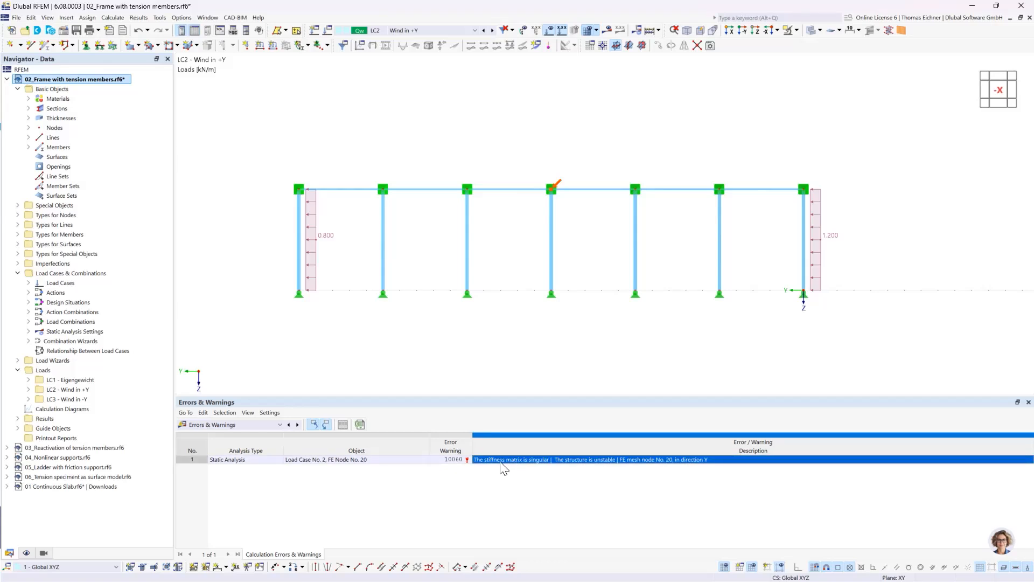
{"action": "left_click", "coordinate": [536, 483]}
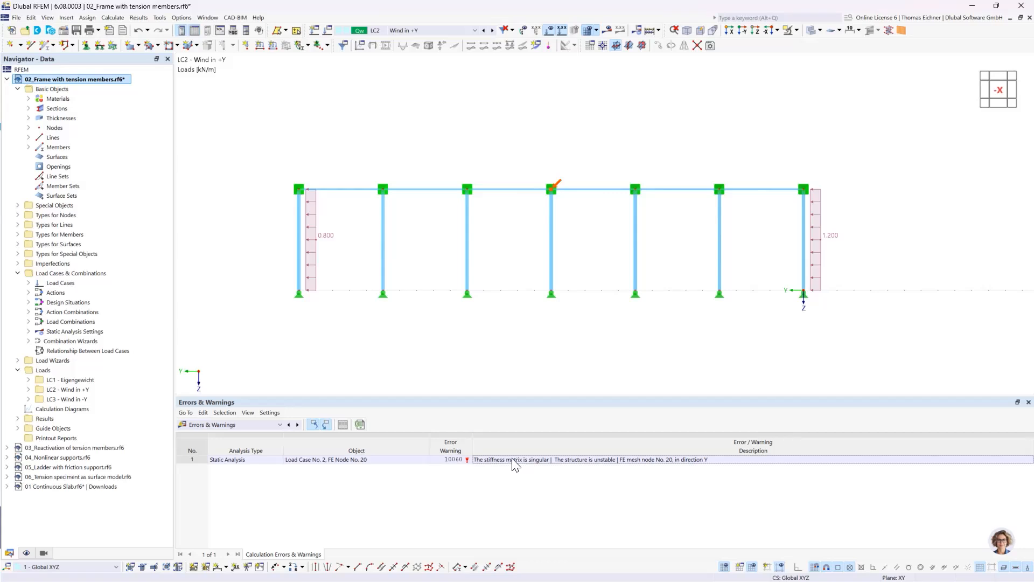
{"action": "left_click", "coordinate": [516, 461]}
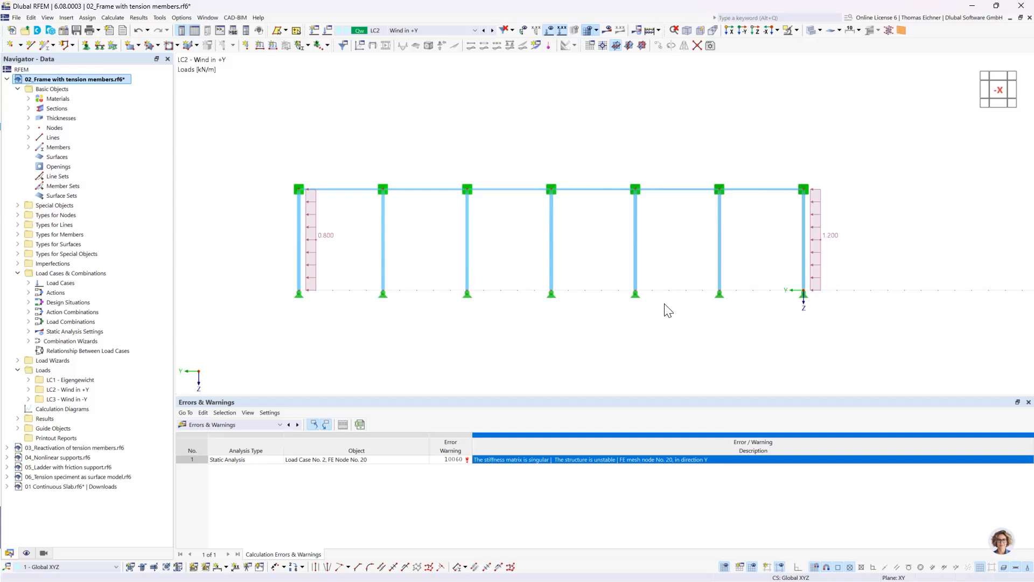
Step: Undo the deletion of the crossed diagonal tension members in both end bays of the frame
{"action": "left_click", "coordinate": [138, 31]}
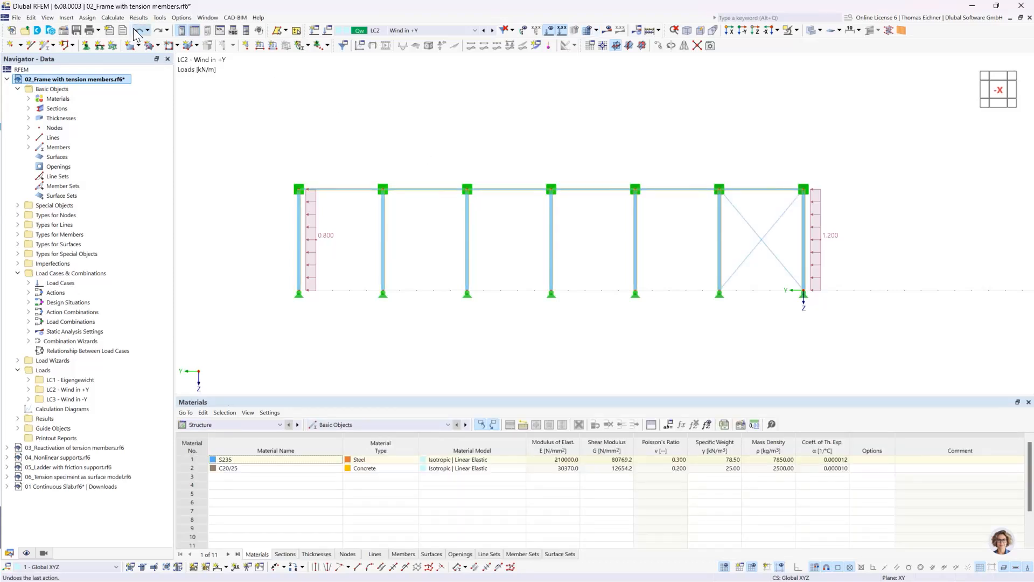
{"action": "left_click", "coordinate": [138, 32]}
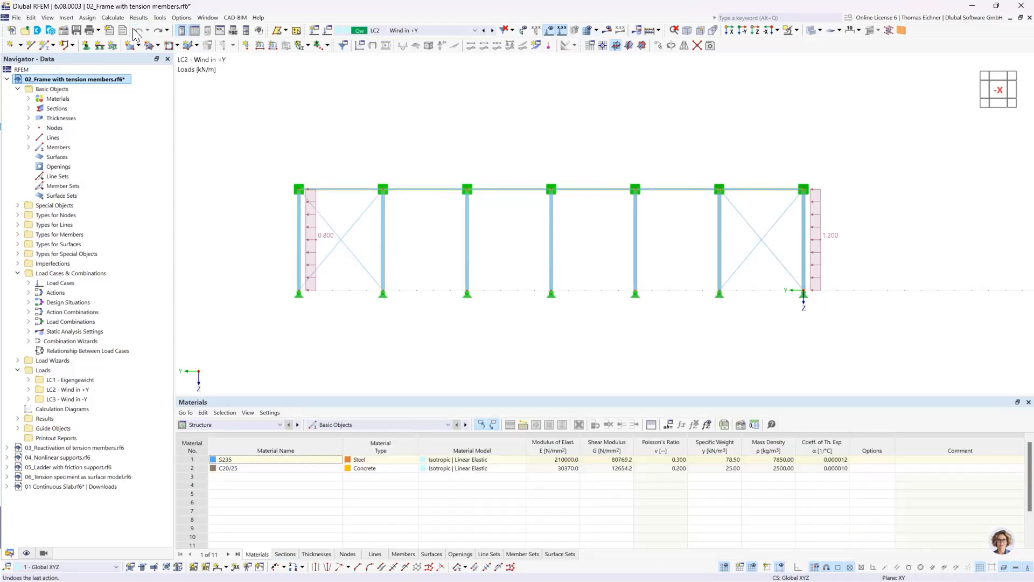
Step: Open the nonlinearity definition assigned to diagonal member 15 and examine its force-displacement diagram
{"action": "double_click", "coordinate": [351, 233]}
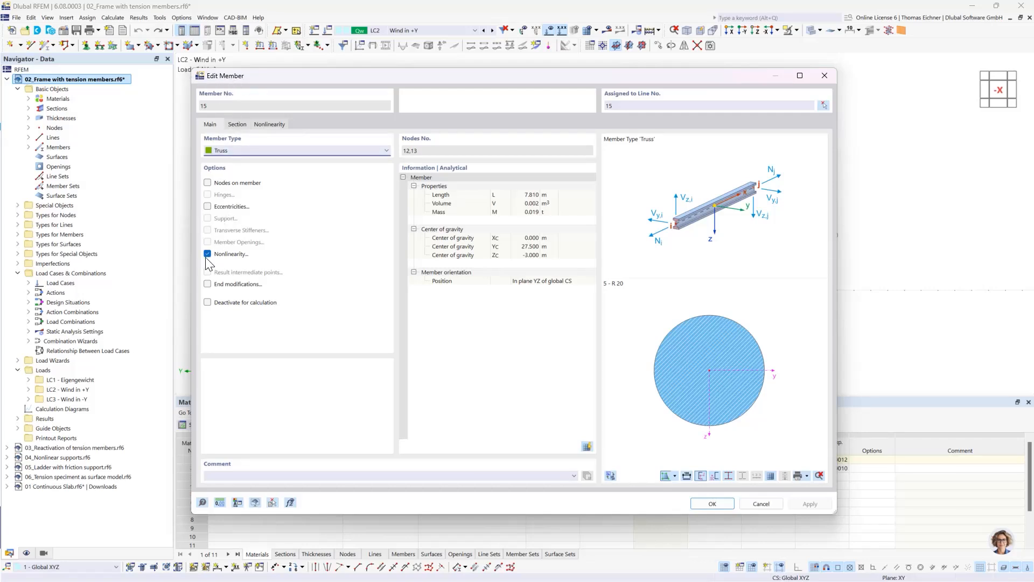
{"action": "left_click", "coordinate": [268, 125]}
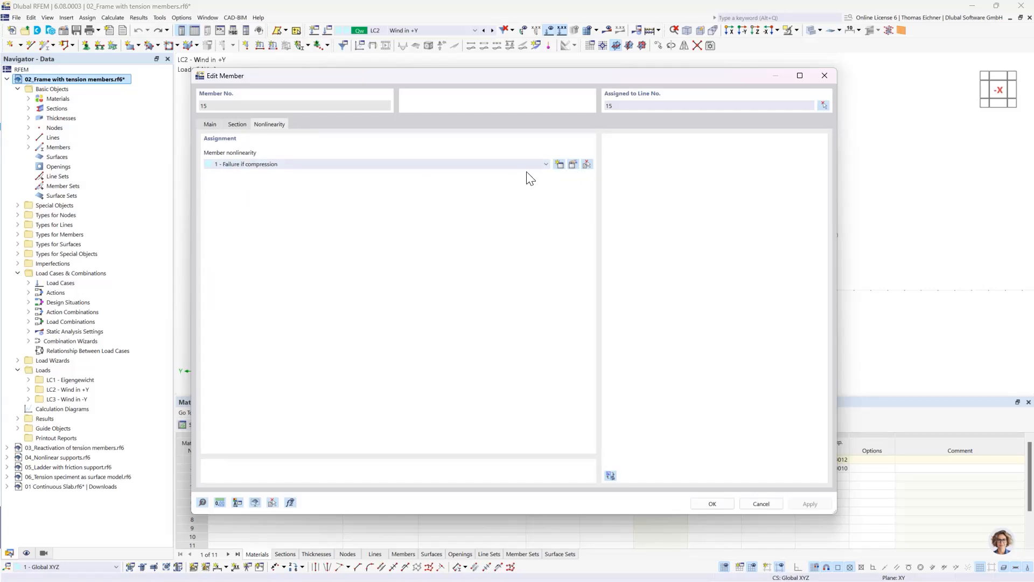
{"action": "left_click", "coordinate": [572, 165]}
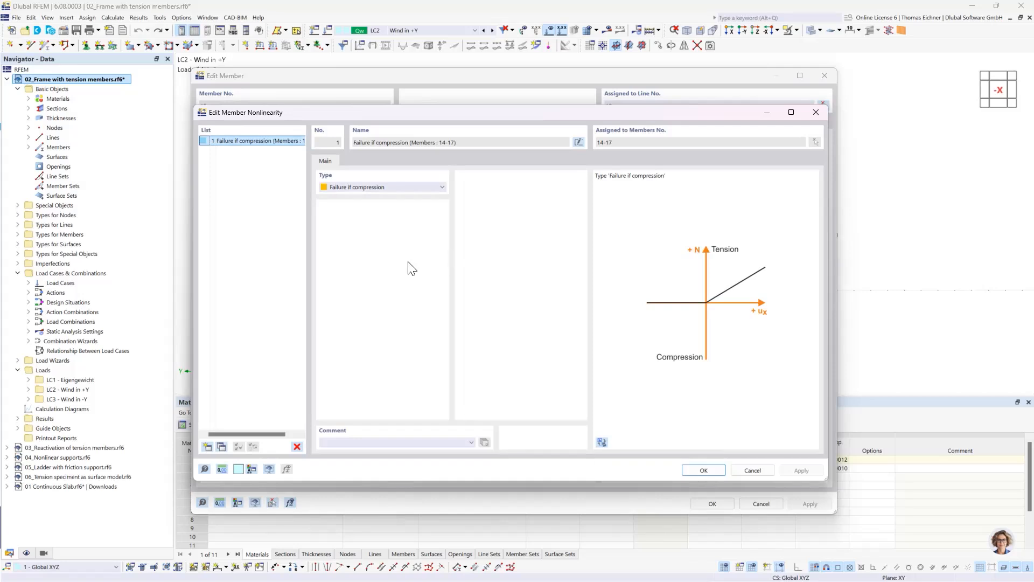
{"action": "left_click_drag", "start_coordinate": [392, 114], "coordinate": [404, 113]}
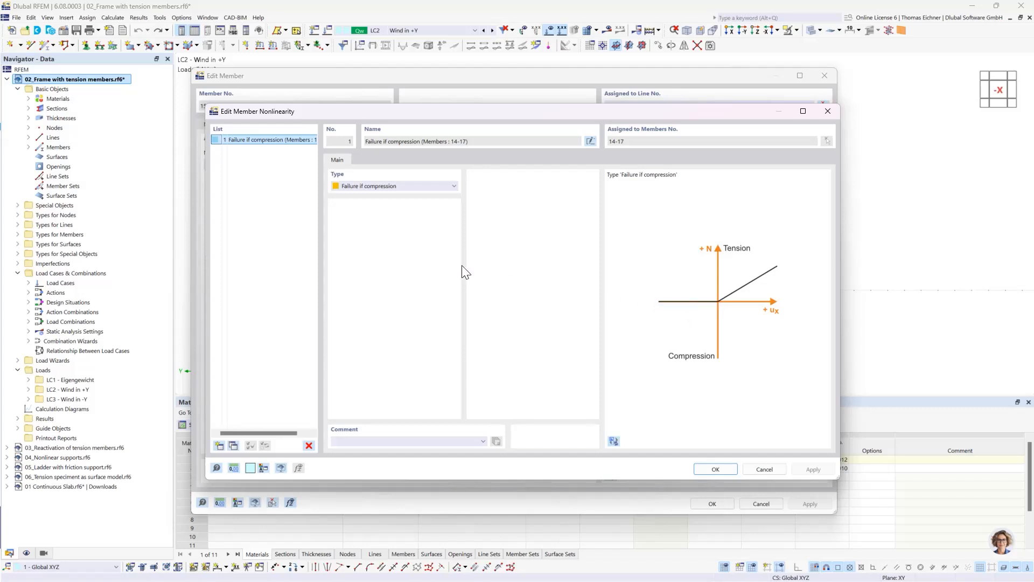
Step: Preview the Yielding type for the member nonlinearity, restore Failure if compression and confirm the definition
{"action": "left_click", "coordinate": [421, 188]}
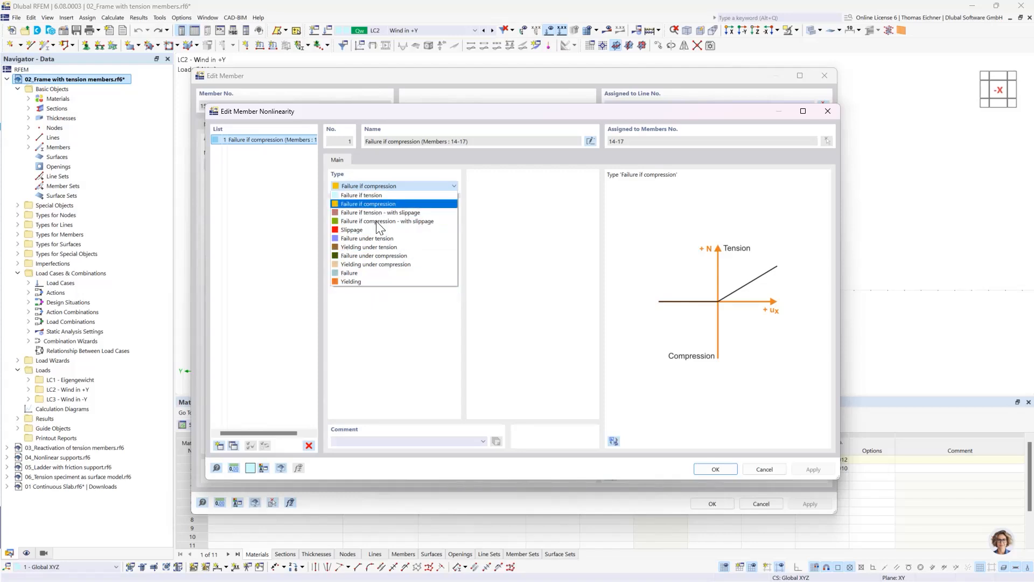
{"action": "left_click", "coordinate": [364, 282]}
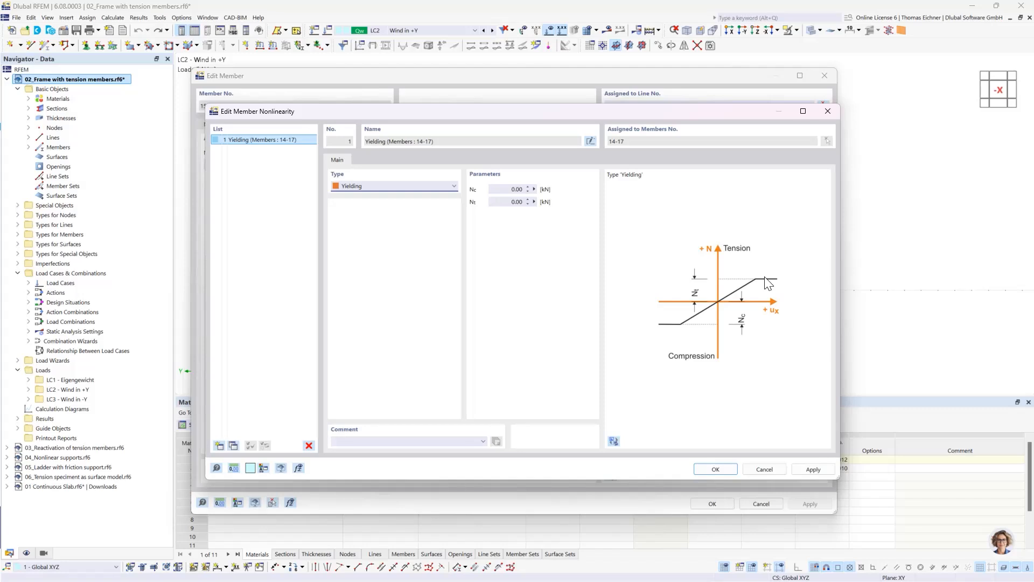
{"action": "left_click", "coordinate": [415, 186]}
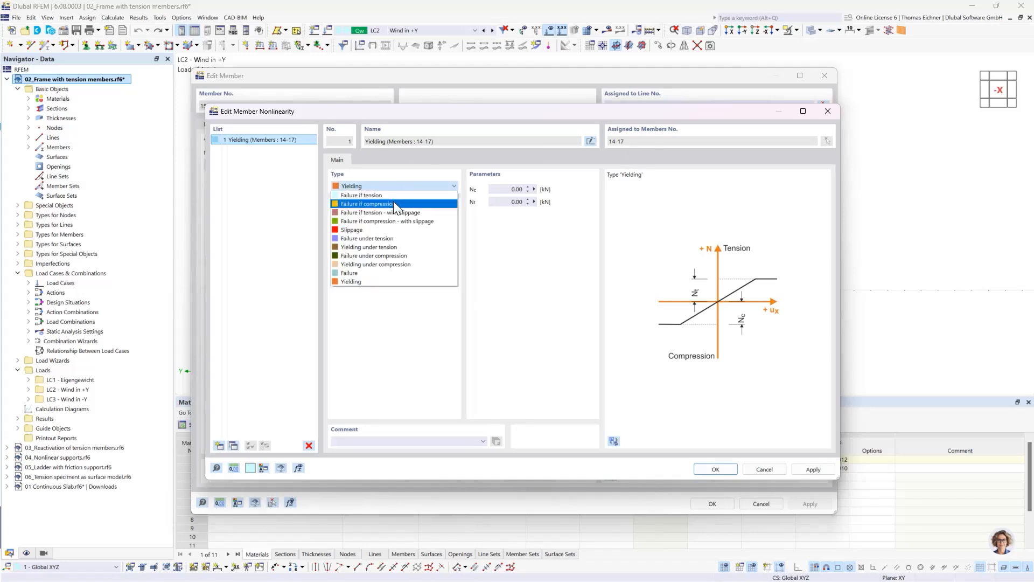
{"action": "left_click", "coordinate": [395, 204]}
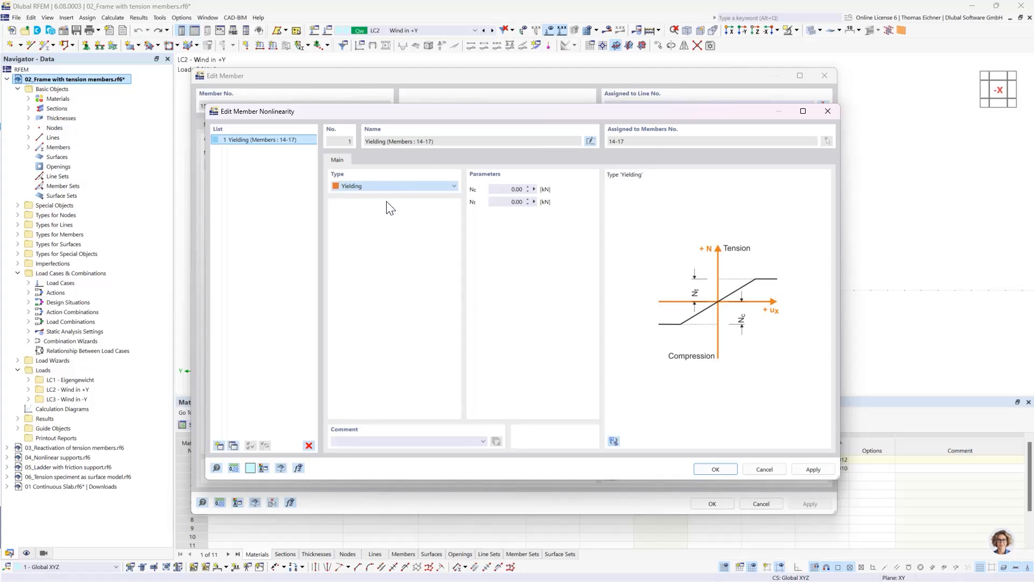
{"action": "left_click", "coordinate": [714, 469]}
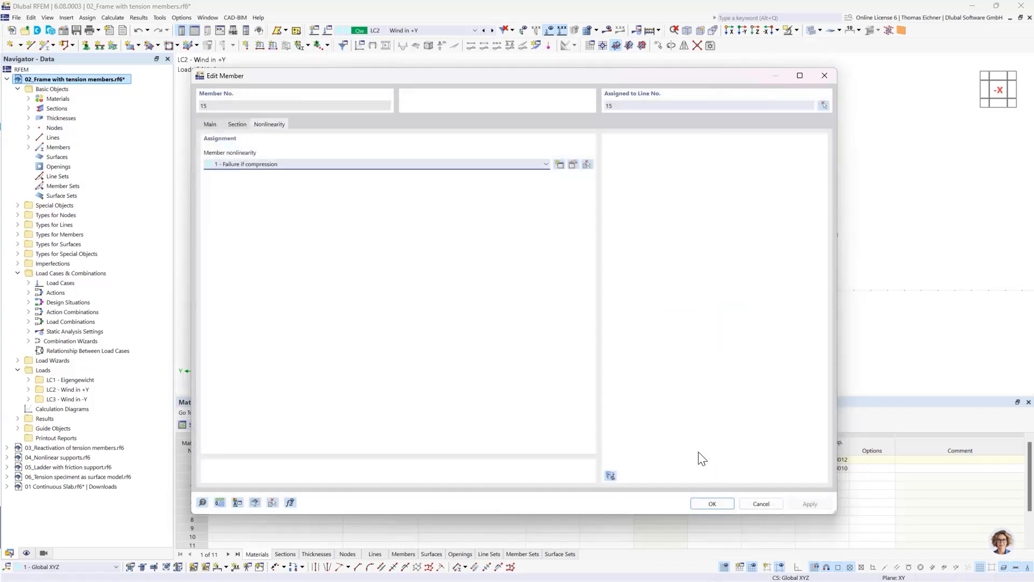
Step: Review the available member types for member 15, keep Truss and close the member's settings
{"action": "left_click", "coordinate": [212, 124]}
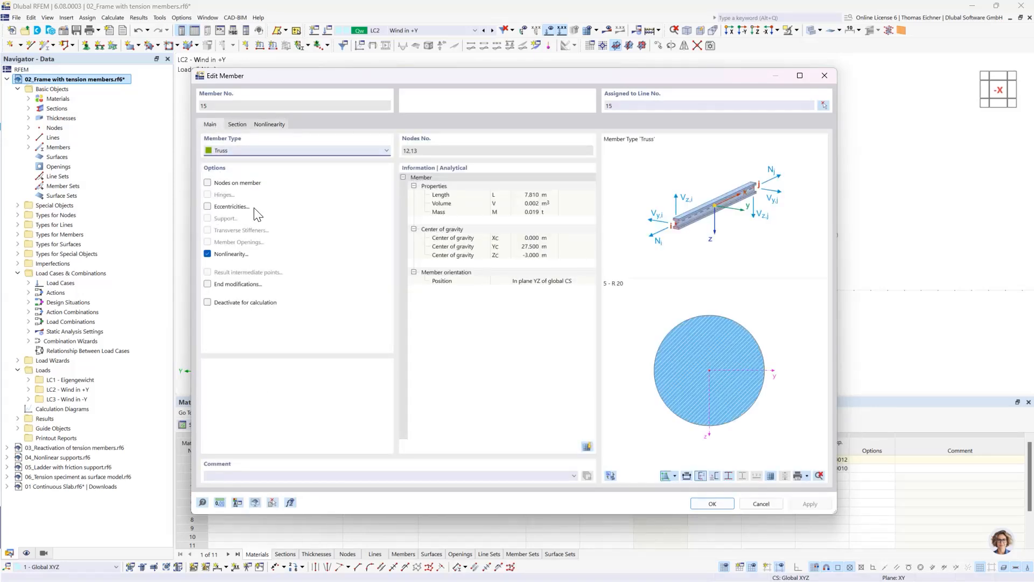
{"action": "left_click", "coordinate": [307, 149]}
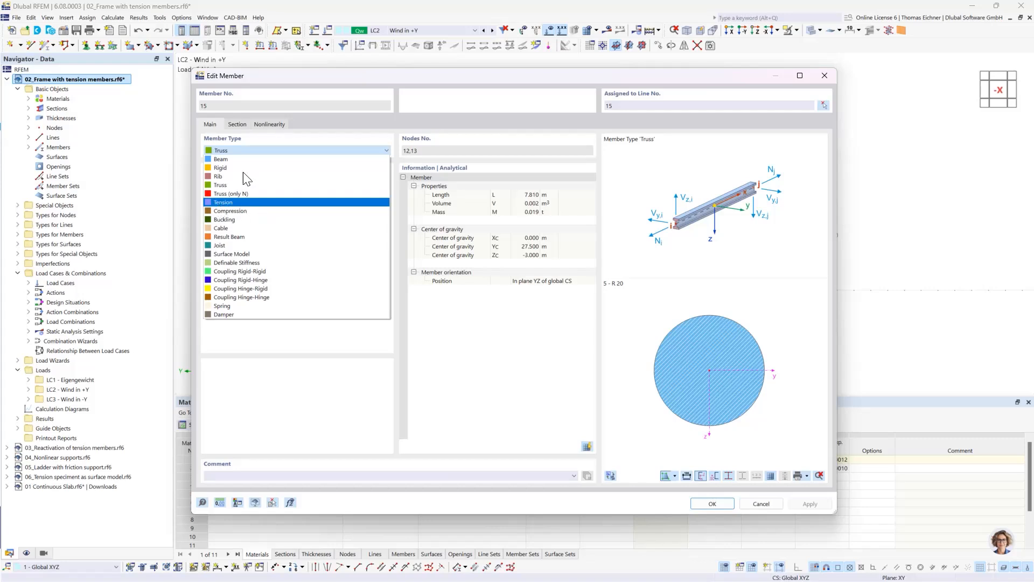
{"action": "left_click", "coordinate": [248, 150]}
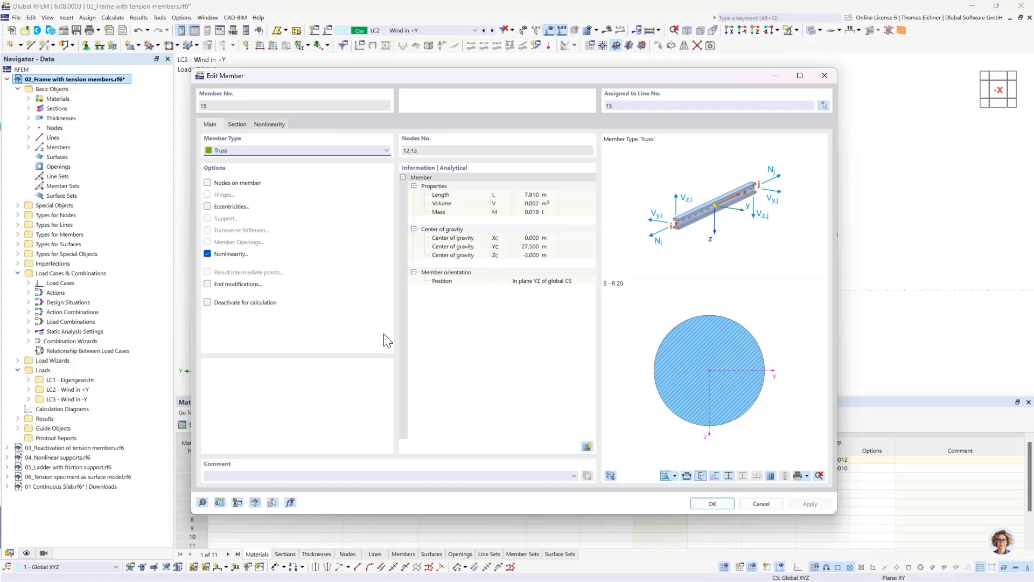
{"action": "key", "text": "Return"}
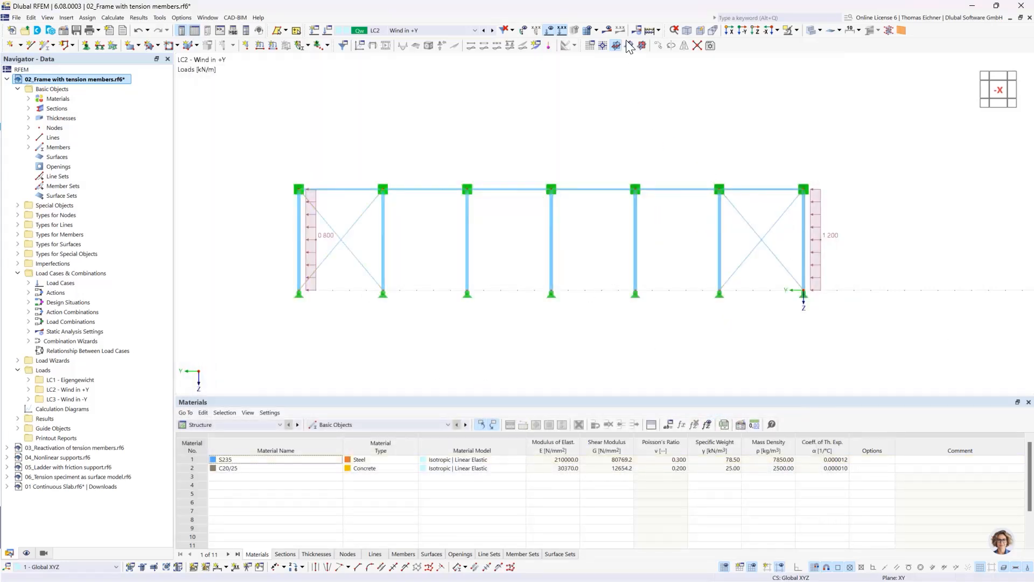
Step: Calculate LC2 - Wind in +Y for the braced frame and display the support reactions along with the axial forces N
{"action": "left_click", "coordinate": [608, 31]}
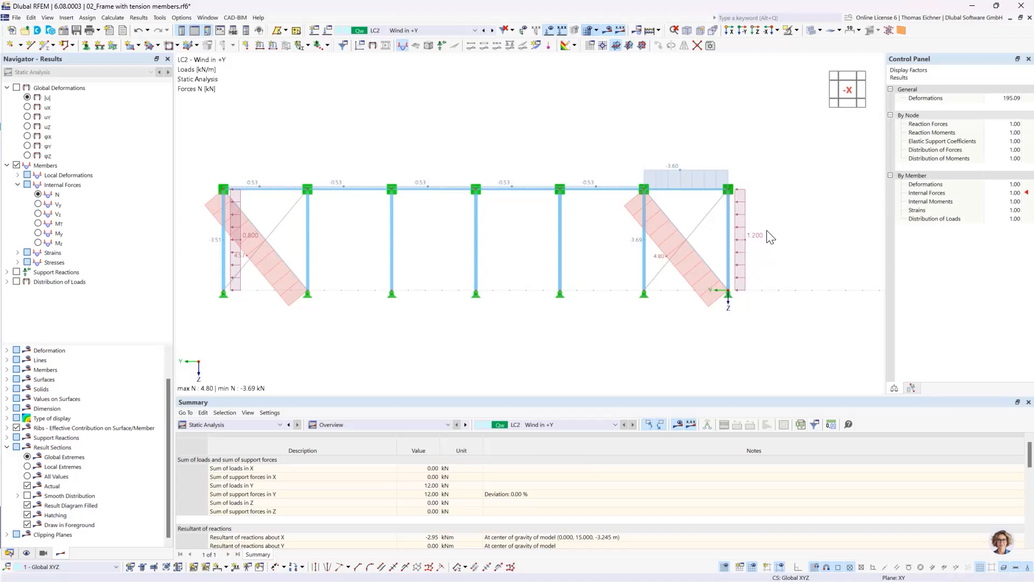
{"action": "scroll", "coordinate": [719, 195], "scroll_direction": "up", "scroll_amount": 1}
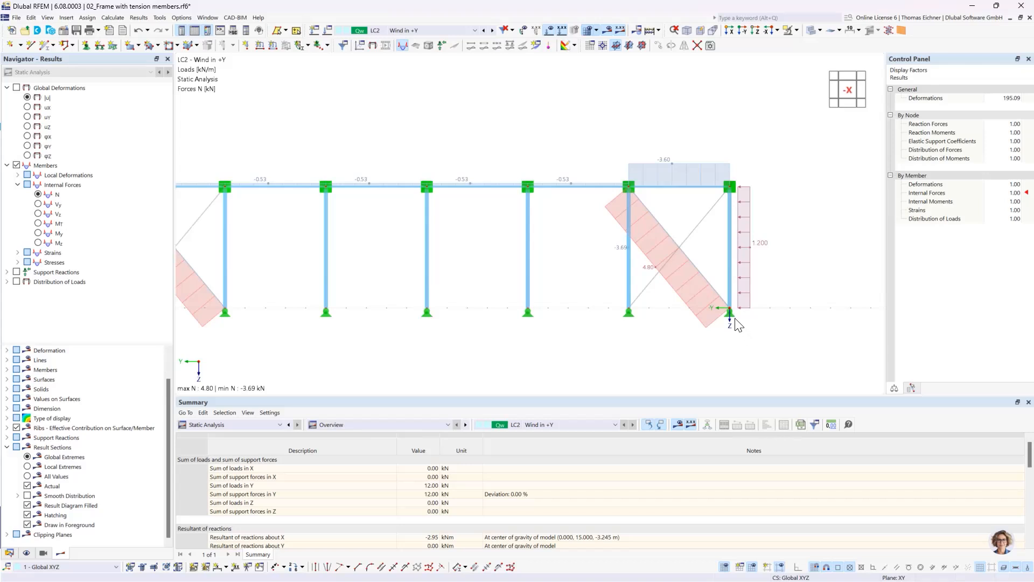
{"action": "left_click", "coordinate": [17, 272]}
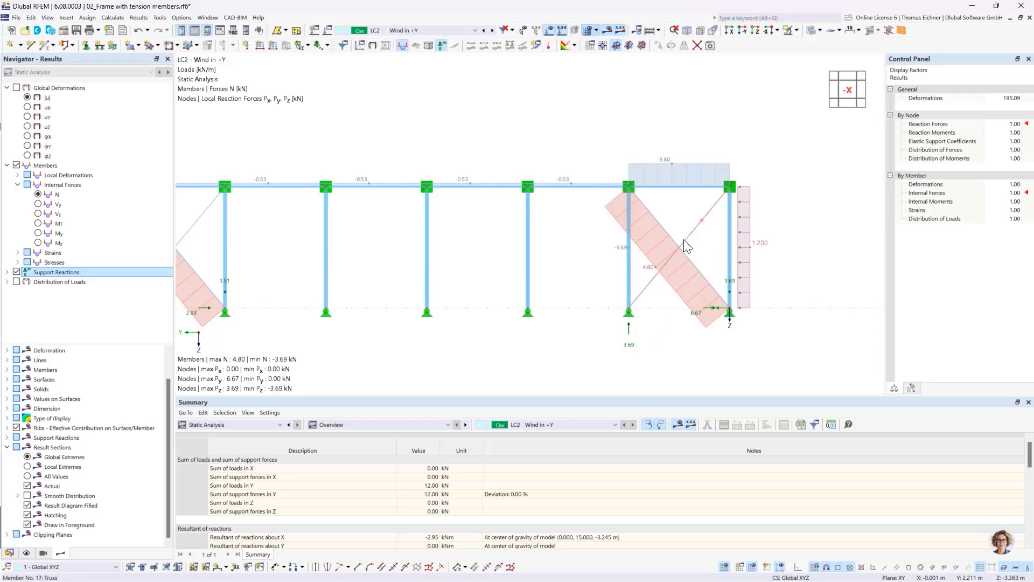
{"action": "scroll", "coordinate": [703, 253], "scroll_direction": "up", "scroll_amount": 2}
{"action": "scroll", "coordinate": [697, 259], "scroll_direction": "up", "scroll_amount": 1}
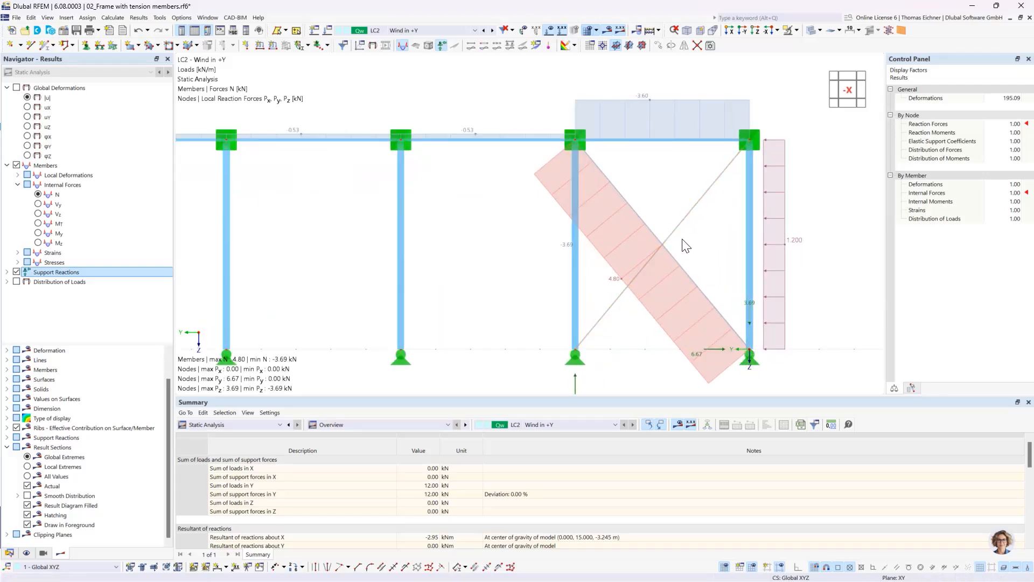
{"action": "scroll", "coordinate": [672, 243], "scroll_direction": "down", "scroll_amount": 1}
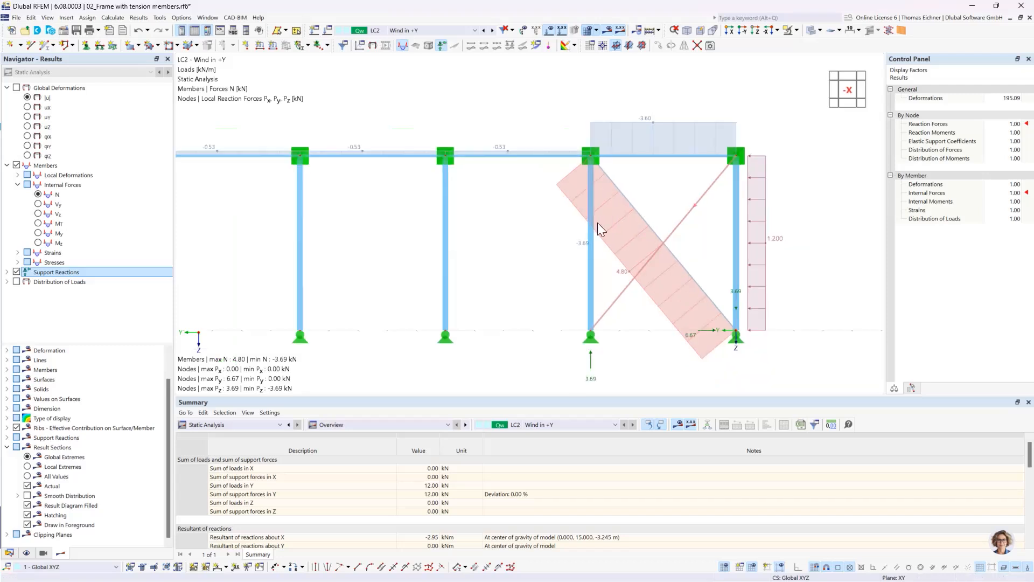
Step: Display the global deformations |u|, raising their display factor to 512 and reducing it to 128
{"action": "left_click", "coordinate": [27, 98]}
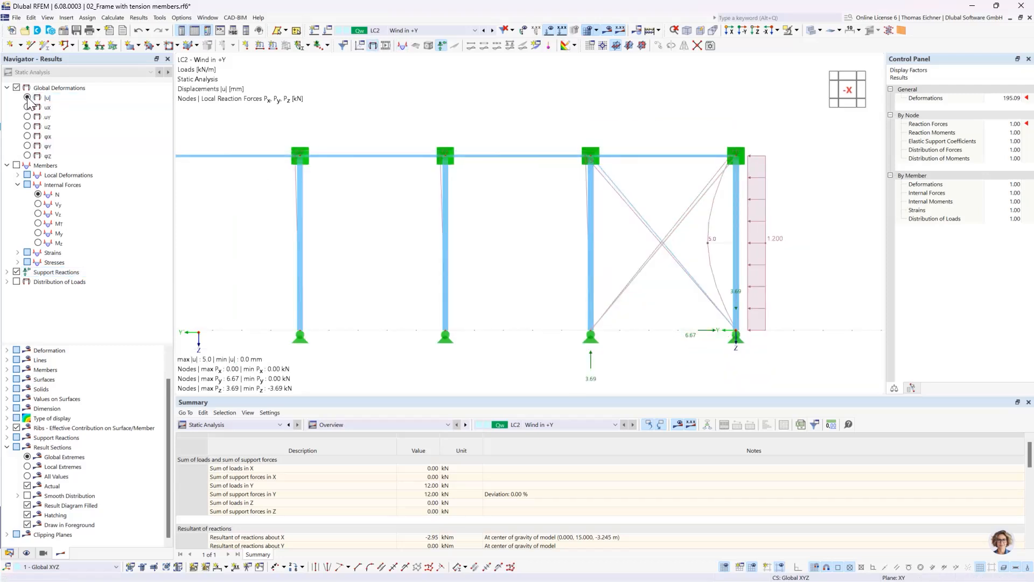
{"action": "left_click", "coordinate": [995, 100]}
{"action": "left_click", "coordinate": [1017, 95]}
{"action": "left_click", "coordinate": [1017, 96]}
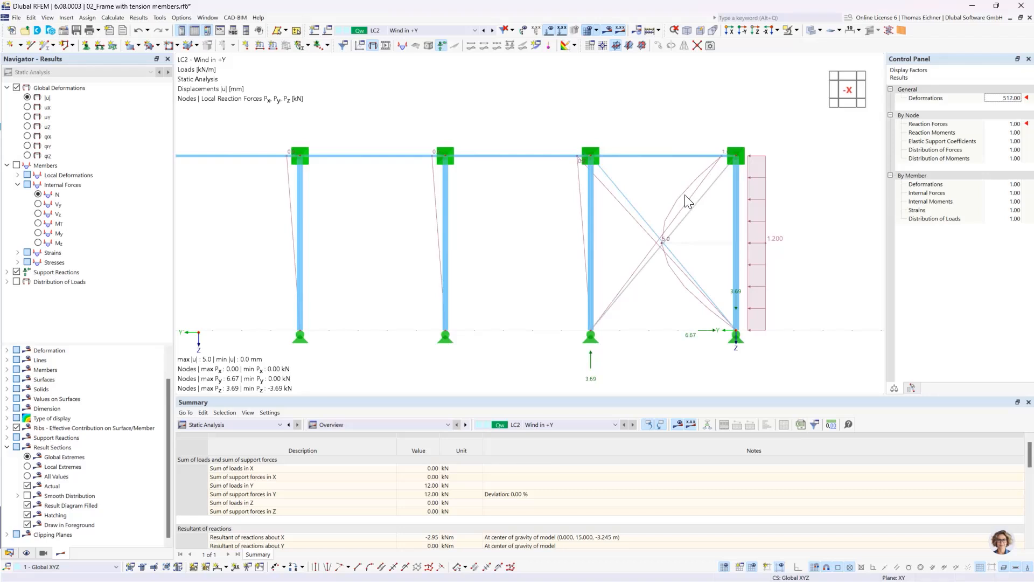
{"action": "left_click", "coordinate": [1018, 98]}
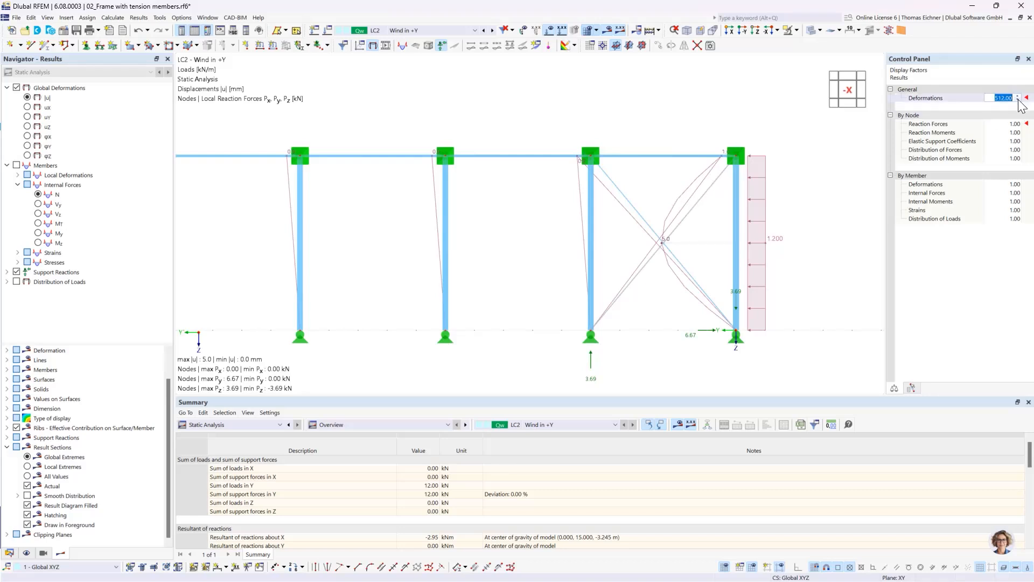
{"action": "left_click", "coordinate": [1018, 100]}
{"action": "left_click", "coordinate": [1018, 100]}
Step: Switch the results back to the member axial forces N and hide the loads
{"action": "left_click", "coordinate": [38, 195]}
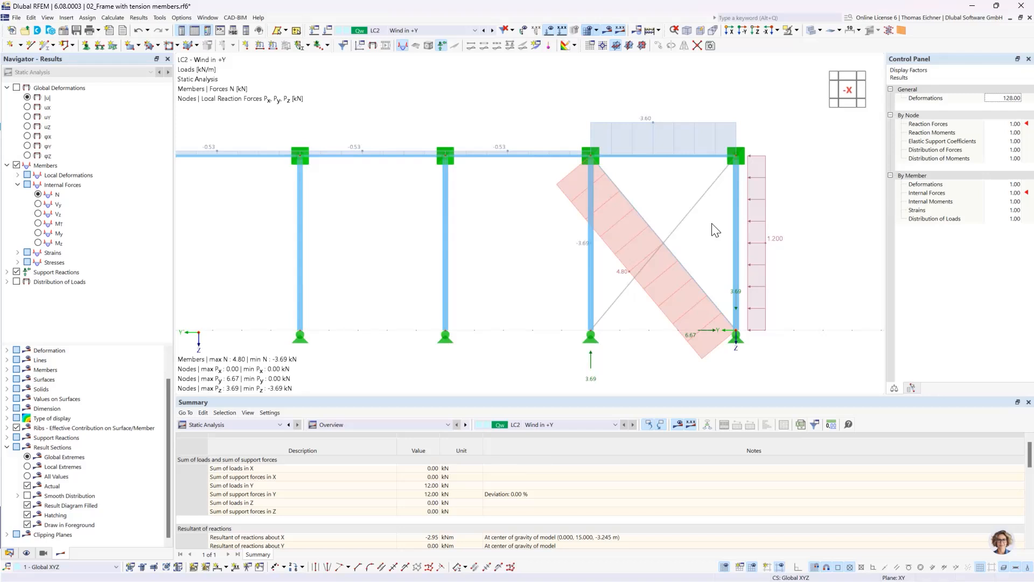
{"action": "scroll", "coordinate": [681, 263], "scroll_direction": "up", "scroll_amount": 5}
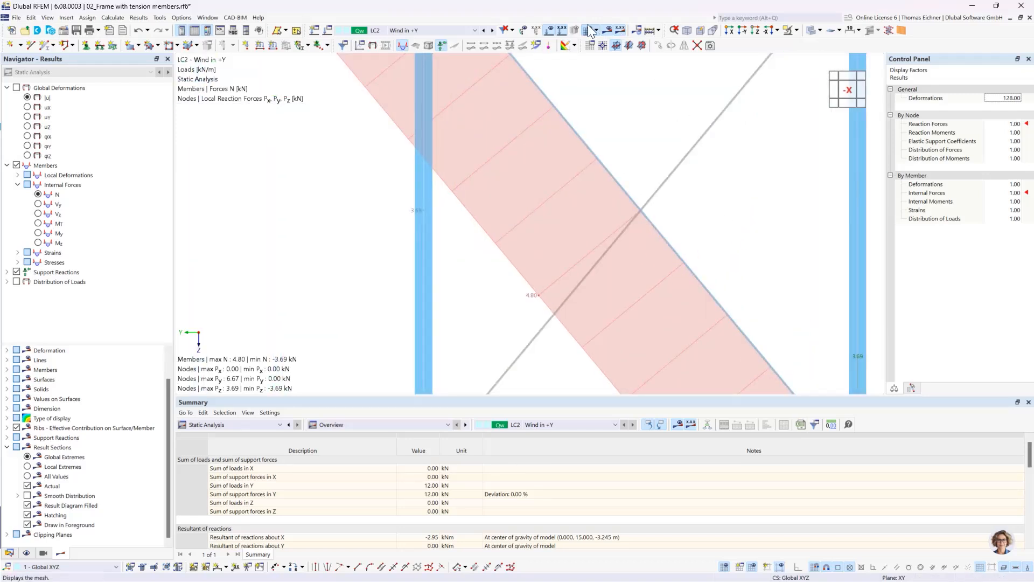
{"action": "left_click", "coordinate": [550, 32]}
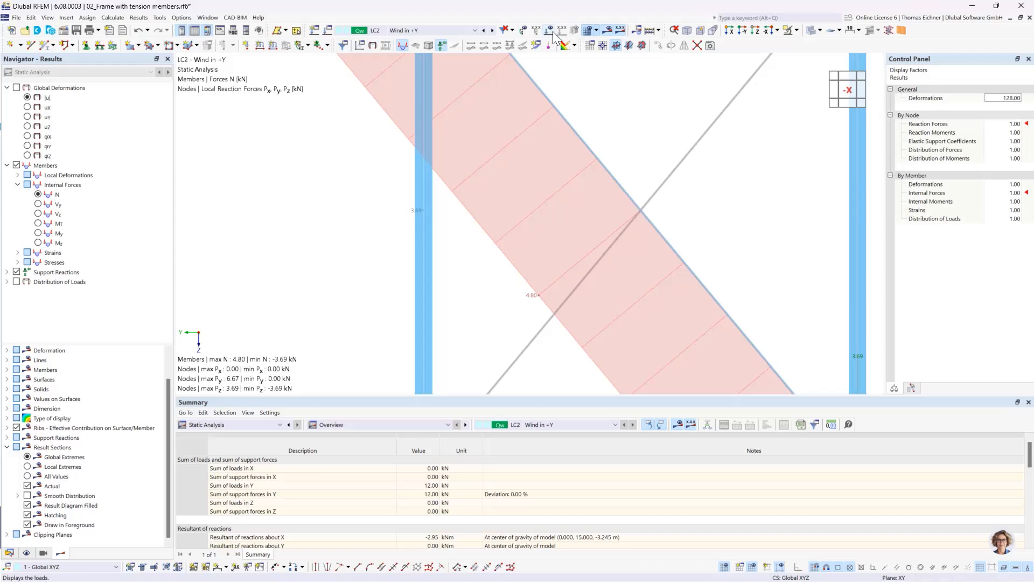
{"action": "left_click", "coordinate": [606, 31]}
{"action": "left_click", "coordinate": [606, 31]}
Step: Examine the axial forces and support reactions of the bracing in both end bays, including the unloaded diagonal
{"action": "scroll", "coordinate": [662, 186], "scroll_direction": "down", "scroll_amount": 5}
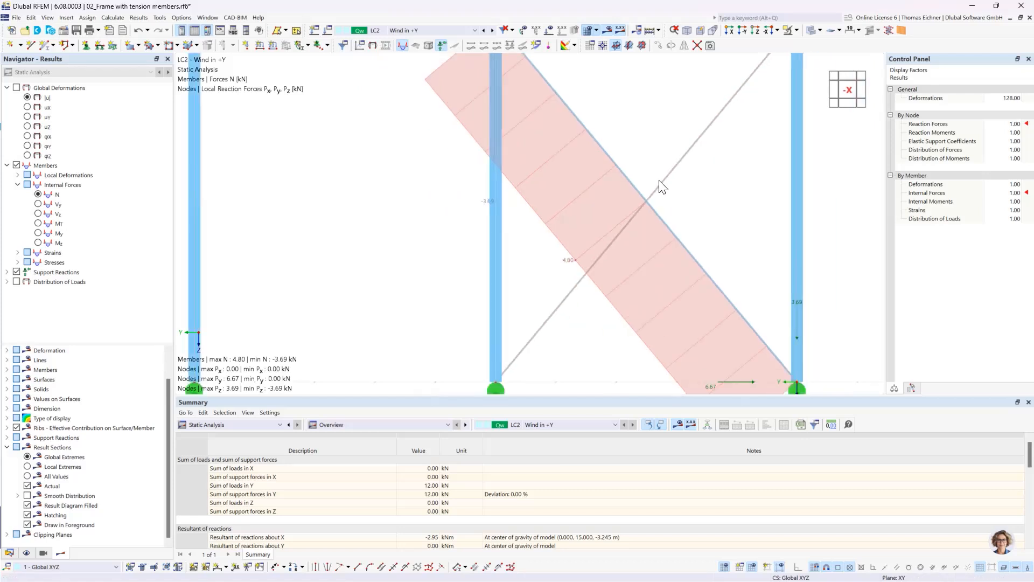
{"action": "scroll", "coordinate": [659, 180], "scroll_direction": "down", "scroll_amount": 4}
{"action": "middle_click_drag", "start_coordinate": [492, 192], "coordinate": [614, 212]}
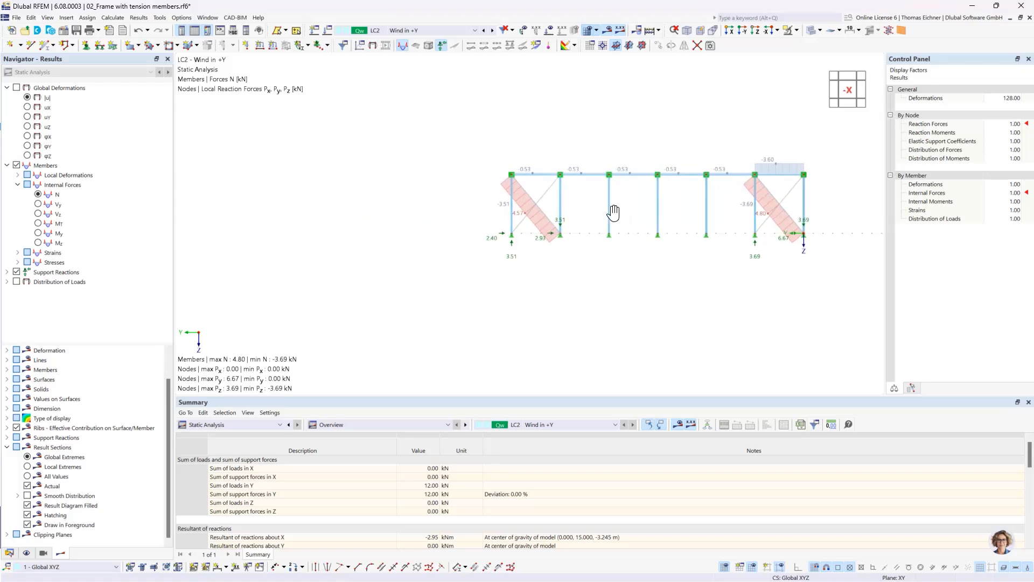
{"action": "scroll", "coordinate": [543, 215], "scroll_direction": "up", "scroll_amount": 5}
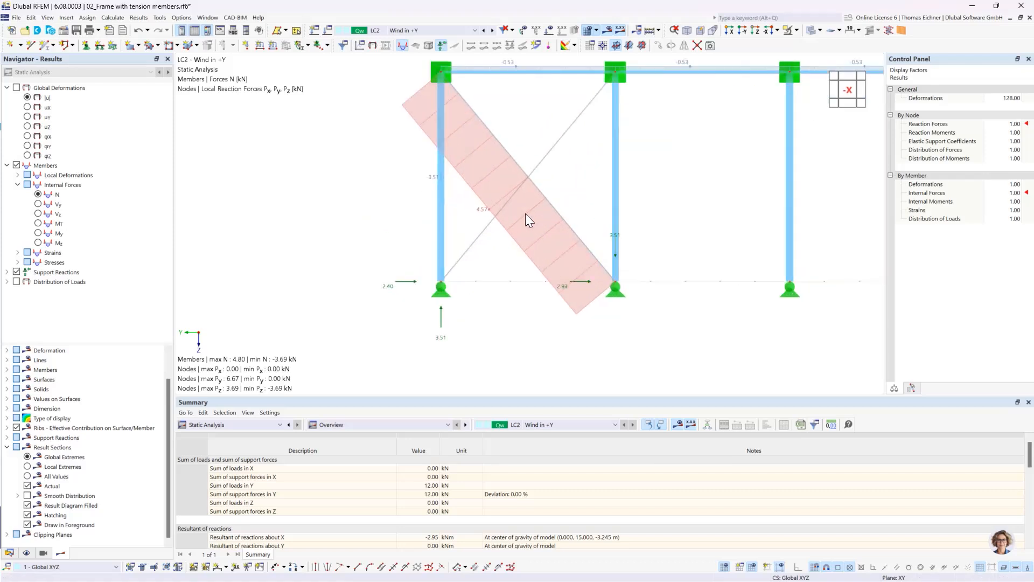
{"action": "middle_click_drag", "start_coordinate": [691, 208], "coordinate": [689, 234]}
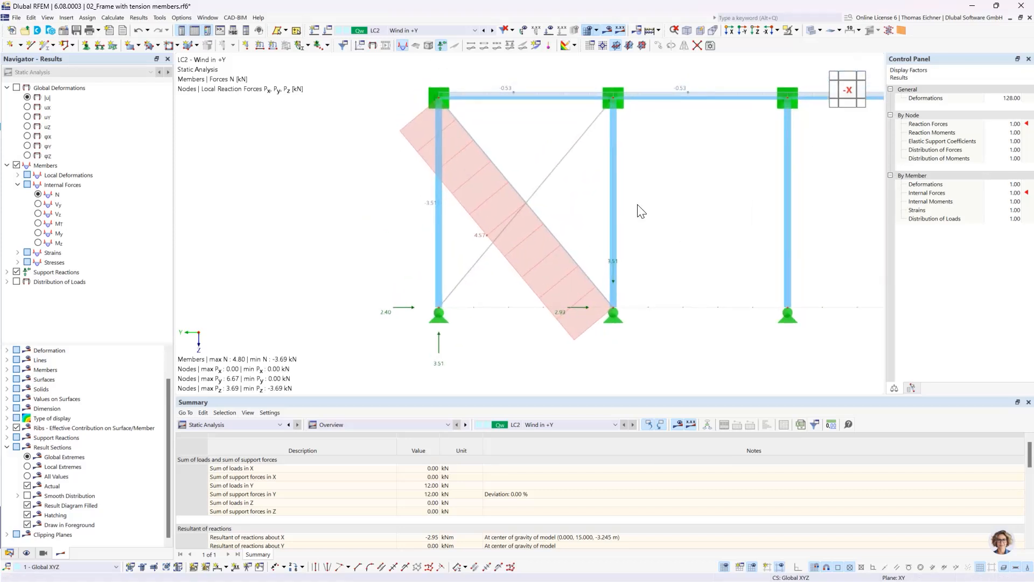
{"action": "left_click", "coordinate": [538, 188]}
{"action": "scroll", "coordinate": [672, 260], "scroll_direction": "down", "scroll_amount": 5}
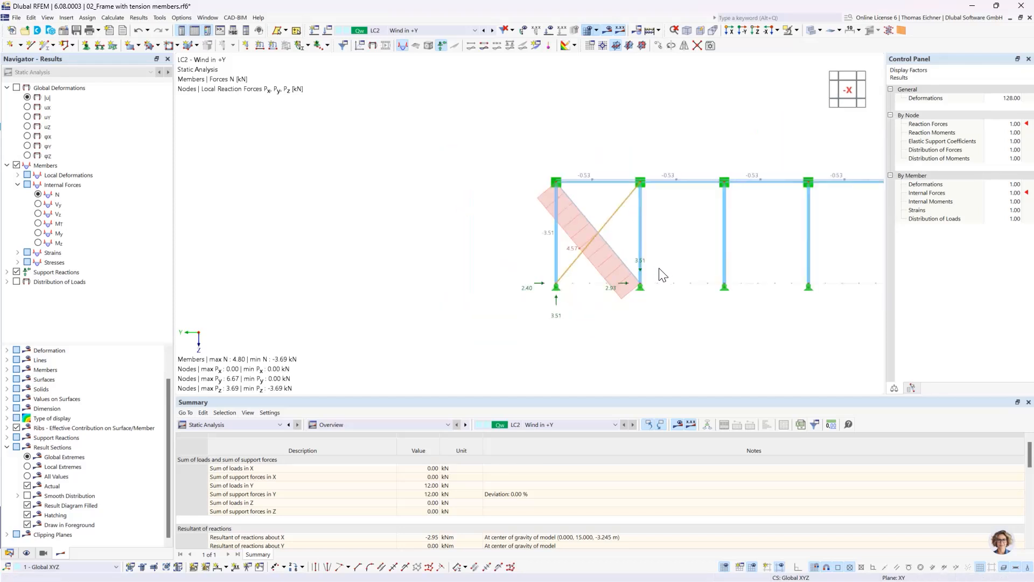
{"action": "middle_click_drag", "start_coordinate": [782, 250], "coordinate": [587, 215]}
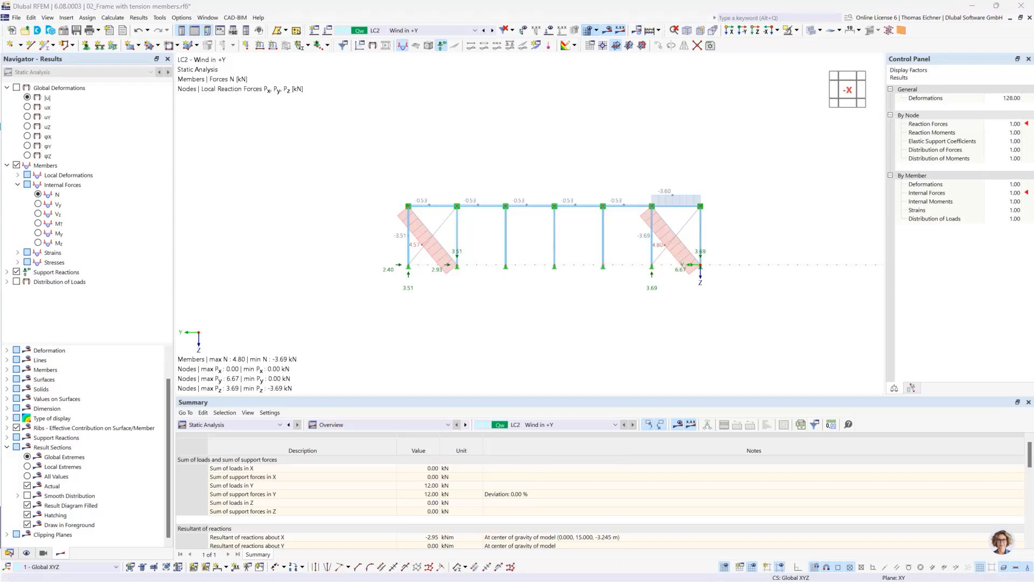
{"action": "key", "text": "alt+Tab"}
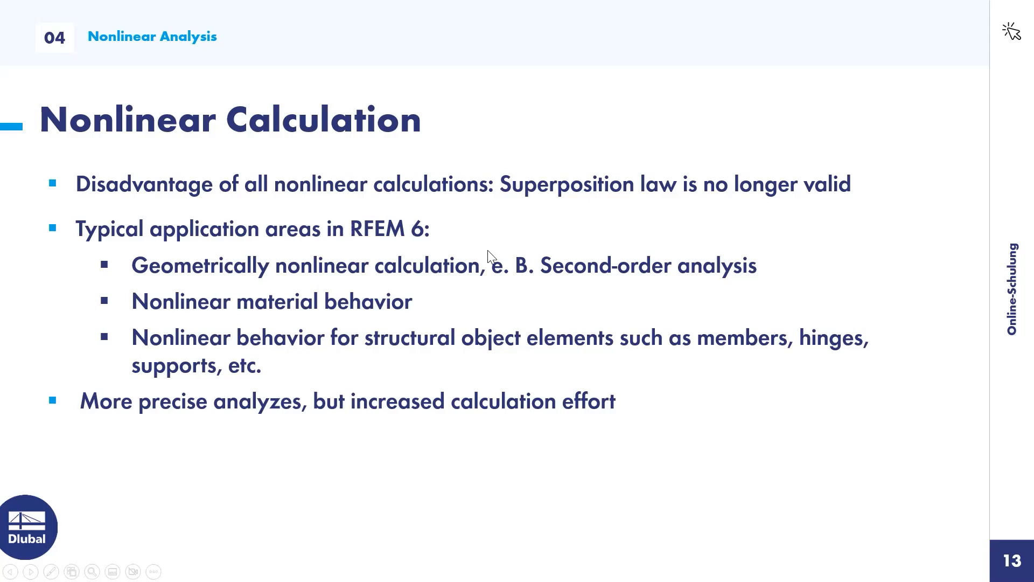
{"action": "left_click", "coordinate": [487, 250]}
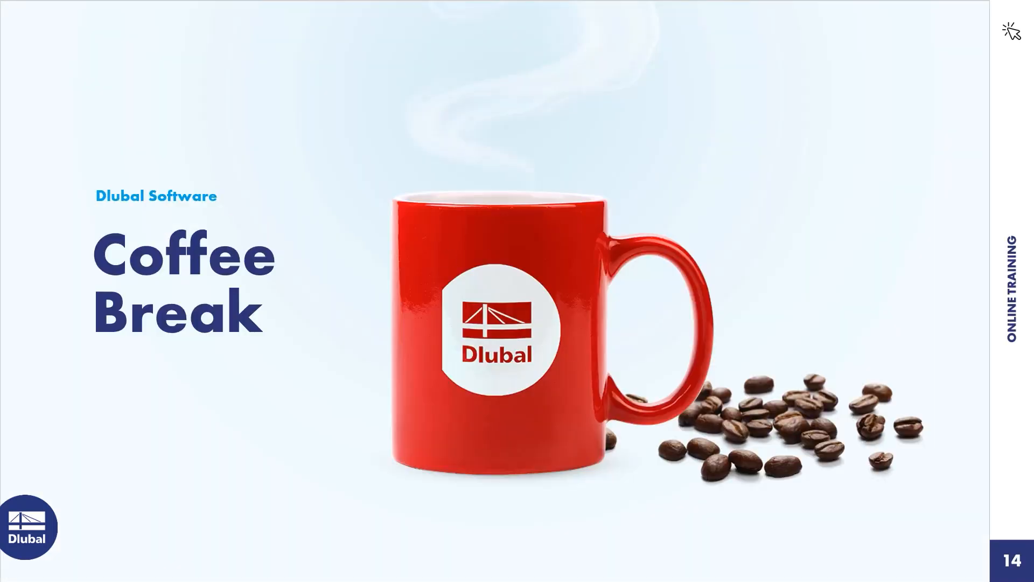
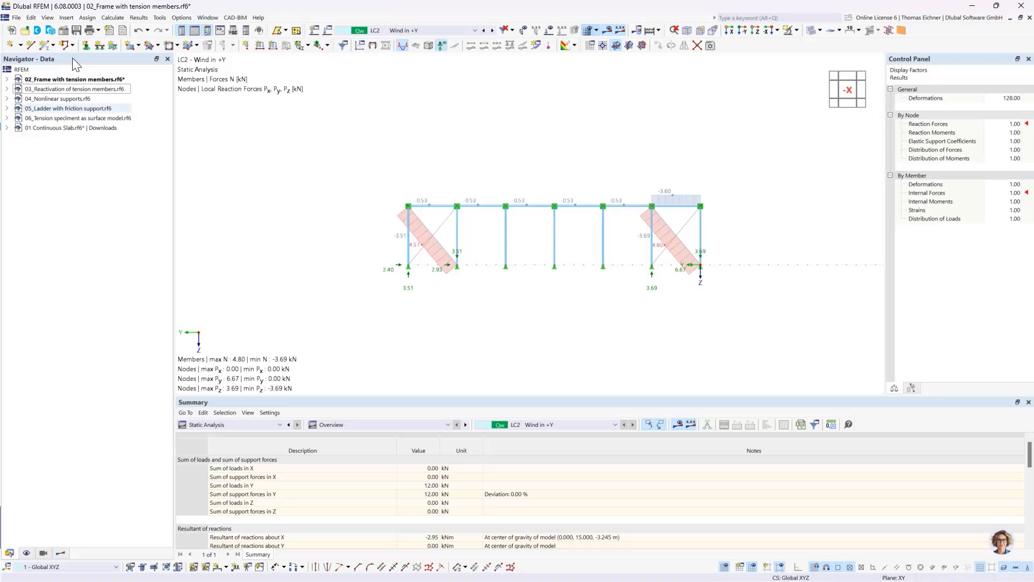
Step: Activate the 03_Reactivation of tension members model and inspect the member types of the top beam and the rising diagonal
{"action": "left_click", "coordinate": [67, 87]}
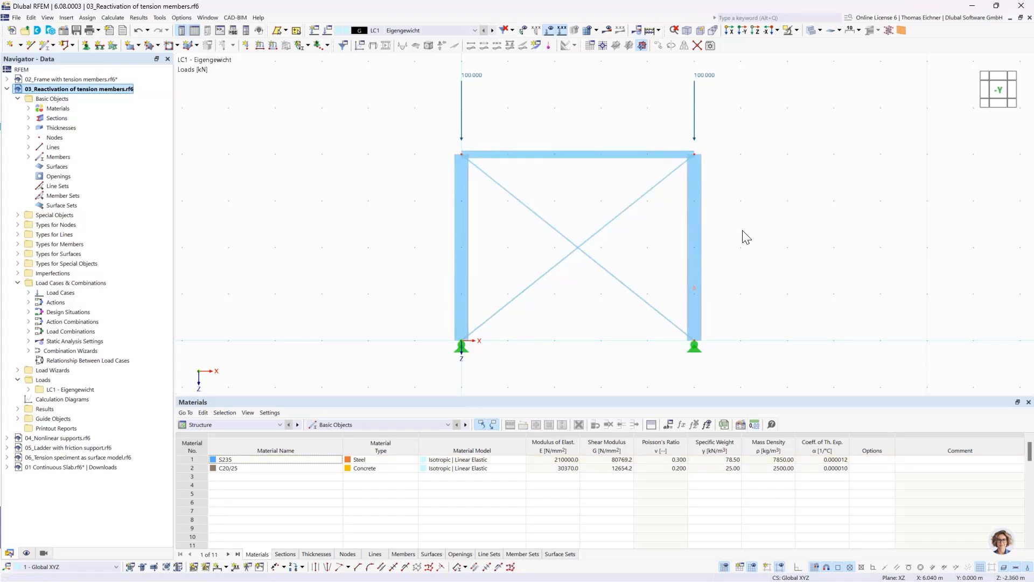
{"action": "middle_click_drag", "start_coordinate": [733, 243], "coordinate": [704, 245]}
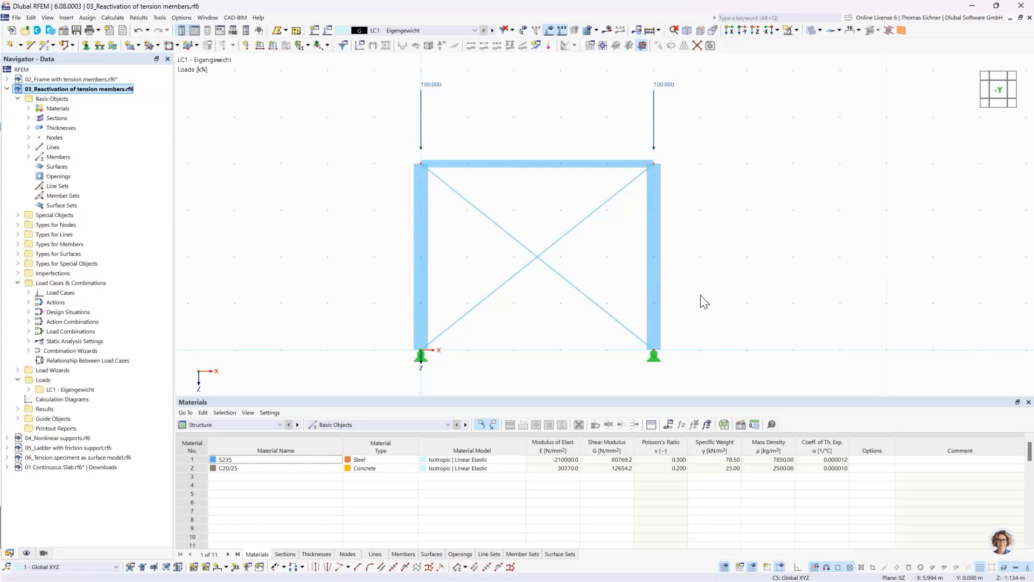
{"action": "double_click", "coordinate": [548, 173]}
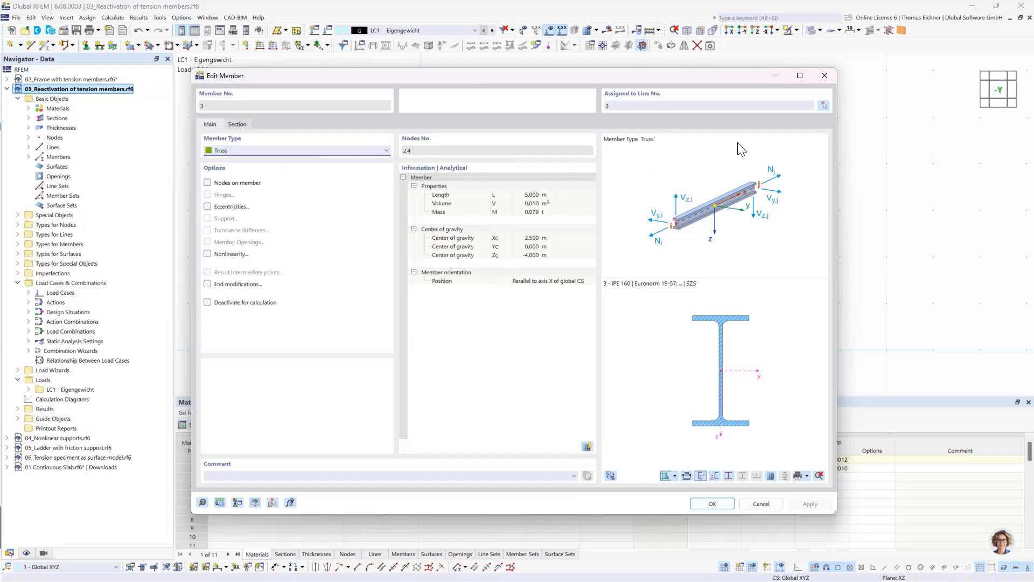
{"action": "left_click", "coordinate": [825, 75]}
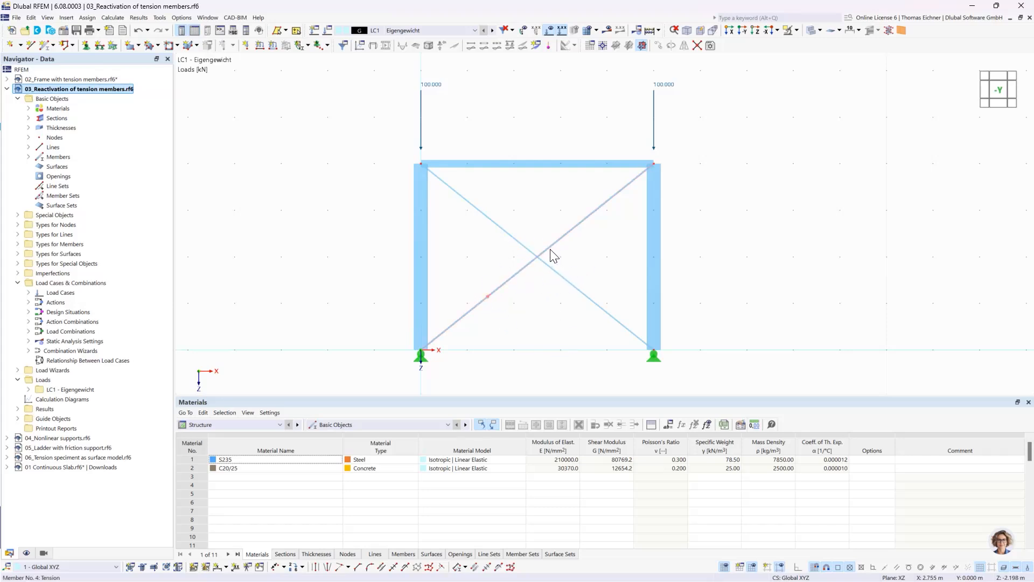
{"action": "double_click", "coordinate": [483, 301]}
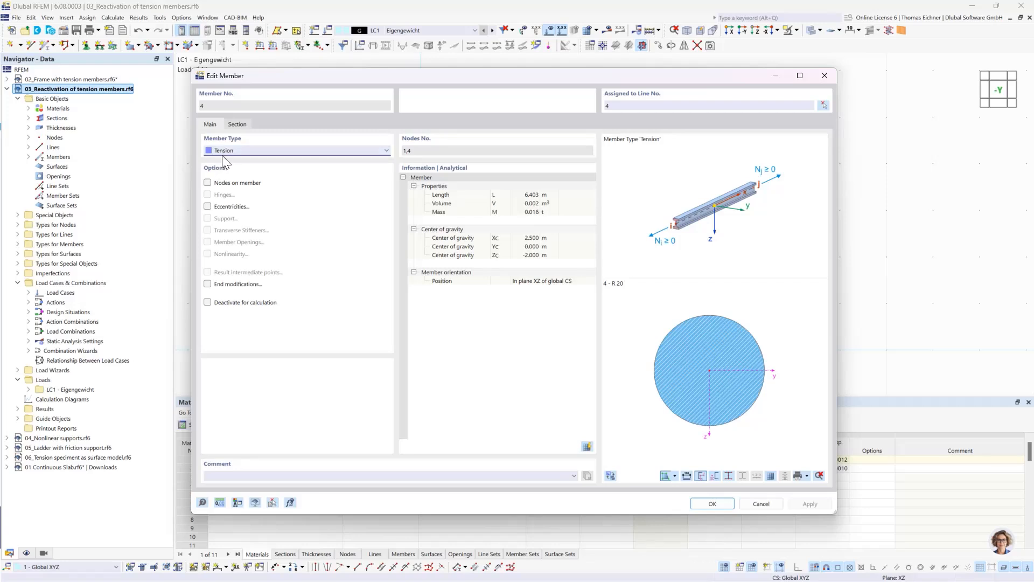
{"action": "left_click", "coordinate": [824, 75]}
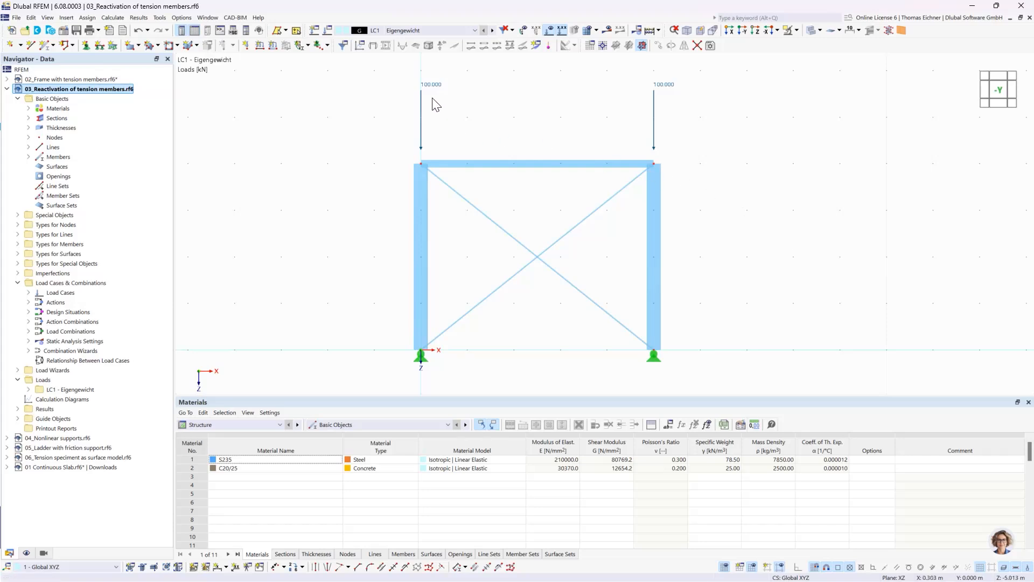
Step: Calculate load case LC1 - Eigengewicht using the static analysis settings SA1 - Geometrically linear | Newton-Raphson
{"action": "left_click", "coordinate": [666, 86]}
{"action": "left_click", "coordinate": [700, 129]}
{"action": "left_click", "coordinate": [383, 30]}
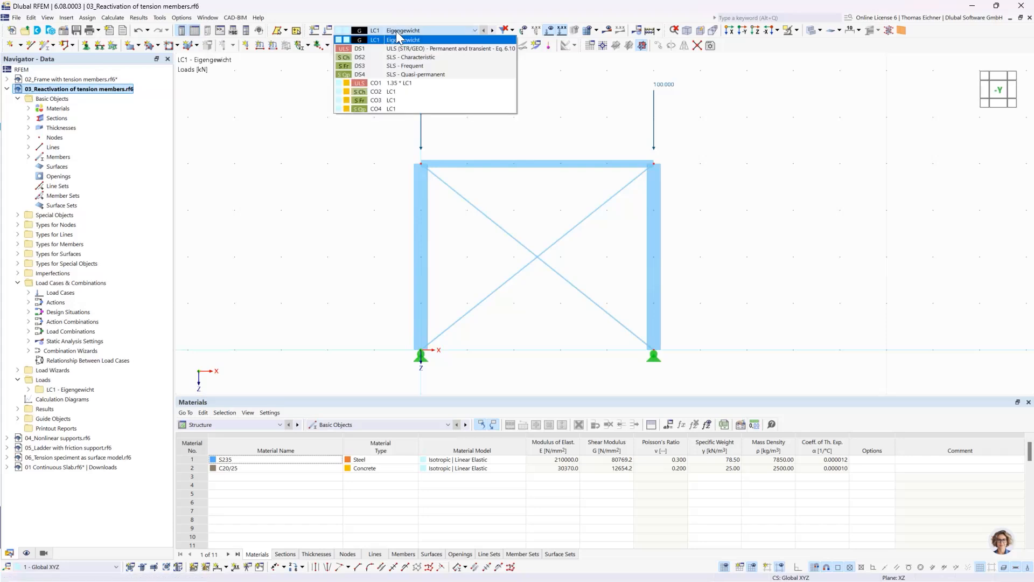
{"action": "left_click", "coordinate": [398, 39]}
{"action": "left_click", "coordinate": [328, 31]}
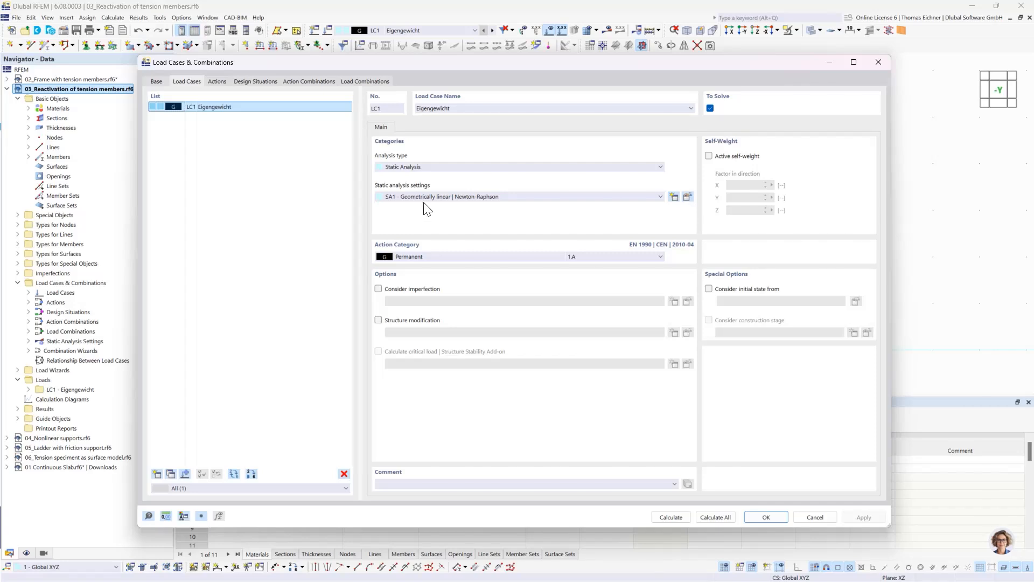
{"action": "left_click", "coordinate": [679, 521]}
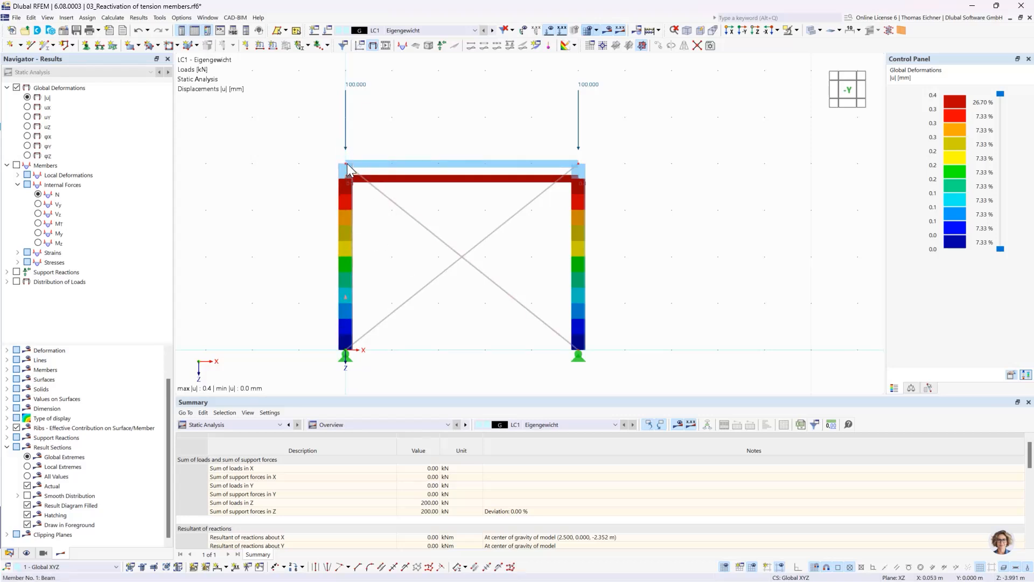
Step: Assign the static analysis settings SA2 - Second-order (P-Δ) | Picard | 100 | 1 to load case LC1
{"action": "left_click", "coordinate": [328, 32]}
{"action": "left_click", "coordinate": [479, 197]}
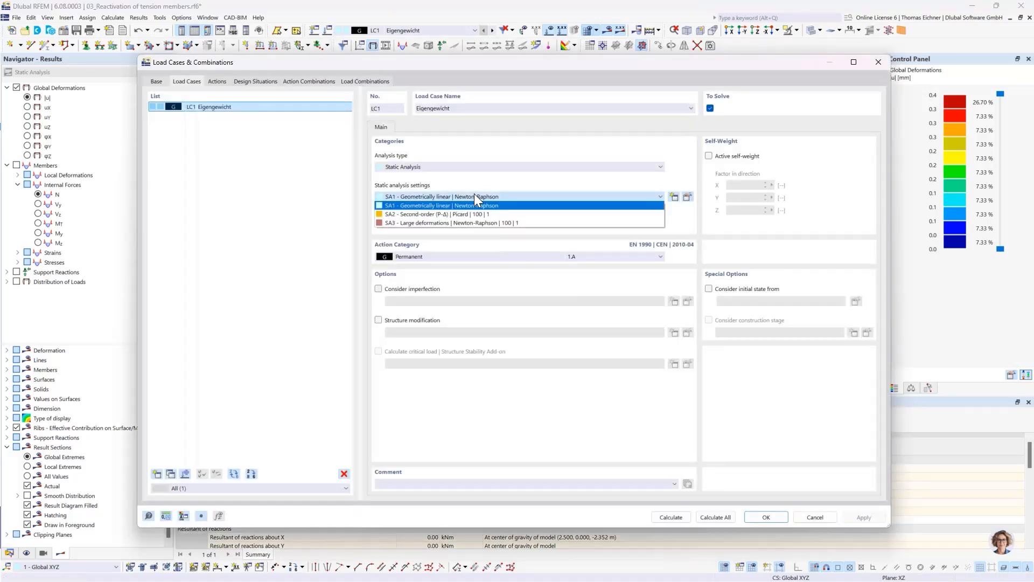
{"action": "left_click", "coordinate": [410, 214]}
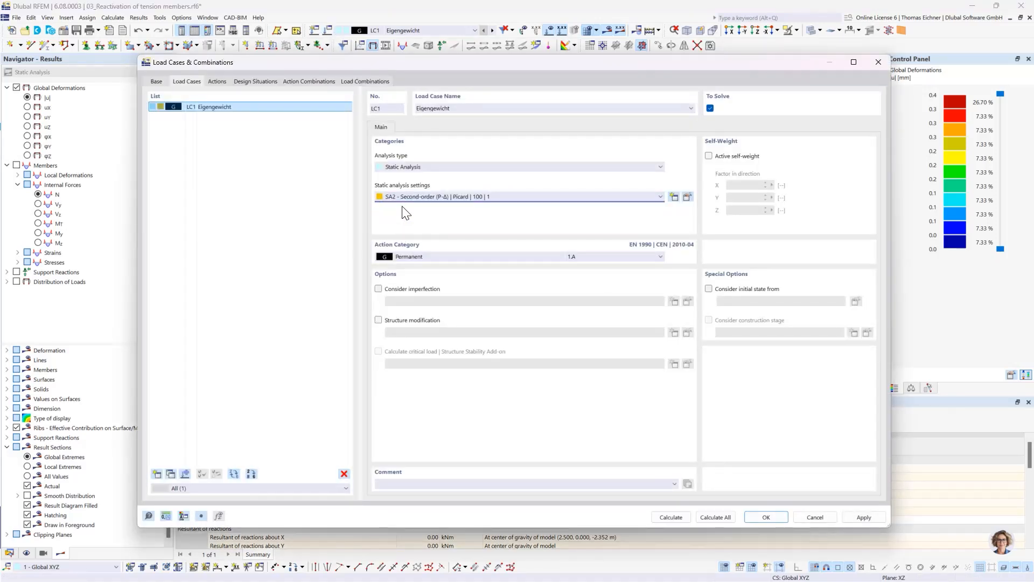
{"action": "left_click", "coordinate": [766, 517]}
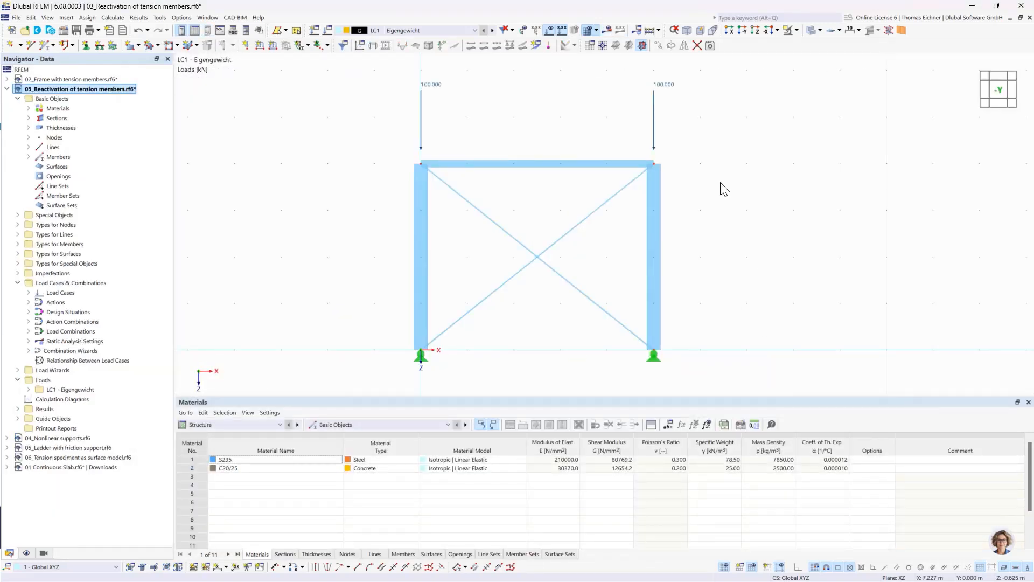
Step: Try to calculate LC1 with the second-order analysis and examine the calculation error entry and the diagonals
{"action": "left_click", "coordinate": [607, 31]}
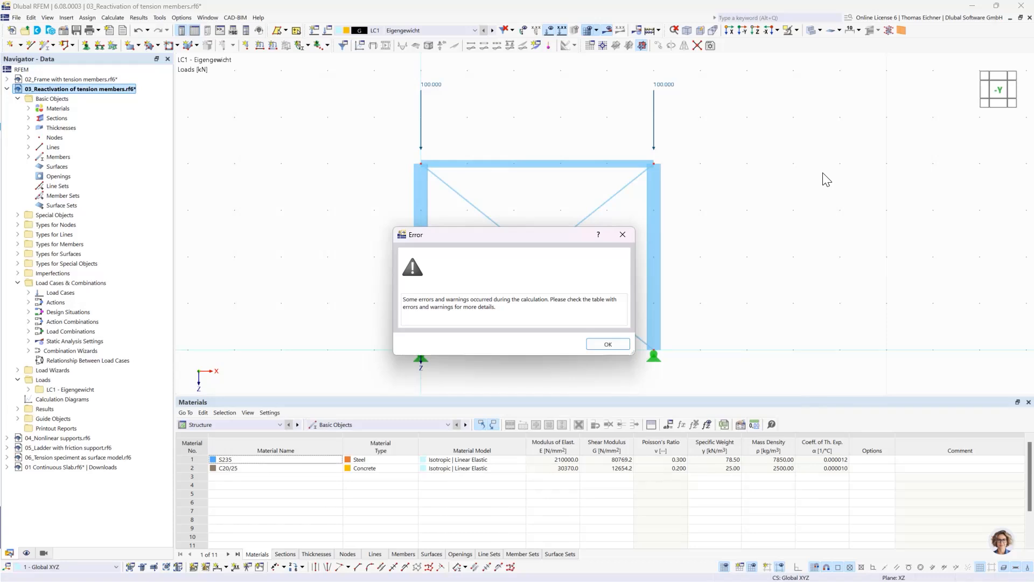
{"action": "left_click", "coordinate": [599, 345]}
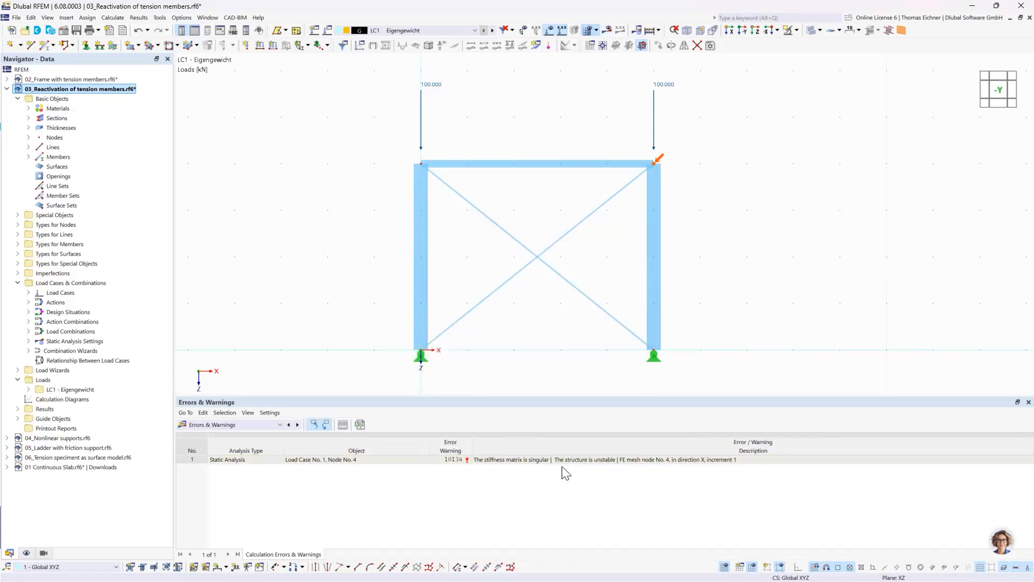
{"action": "left_click", "coordinate": [525, 459]}
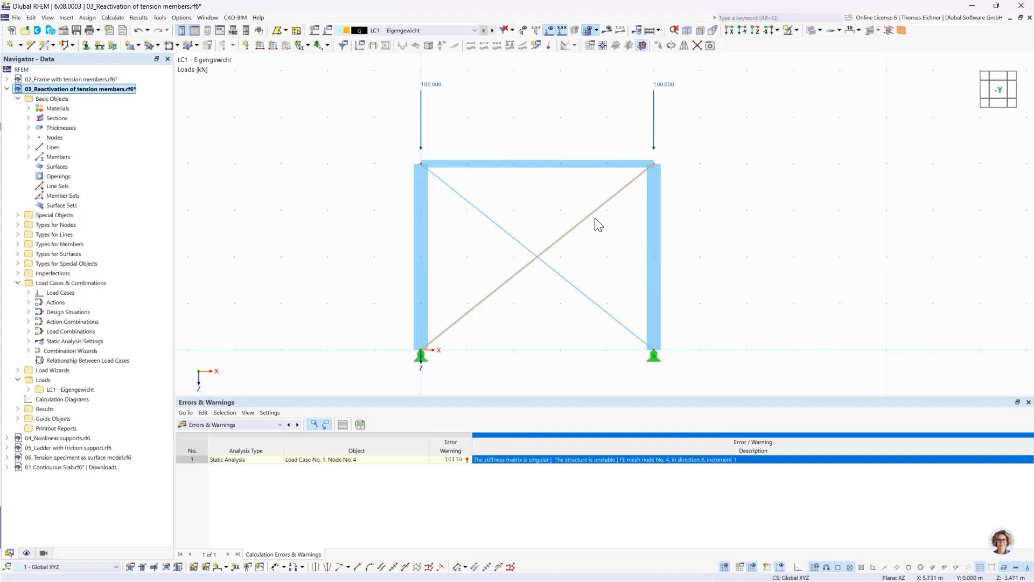
{"action": "mouse_move", "coordinate": [586, 223]}
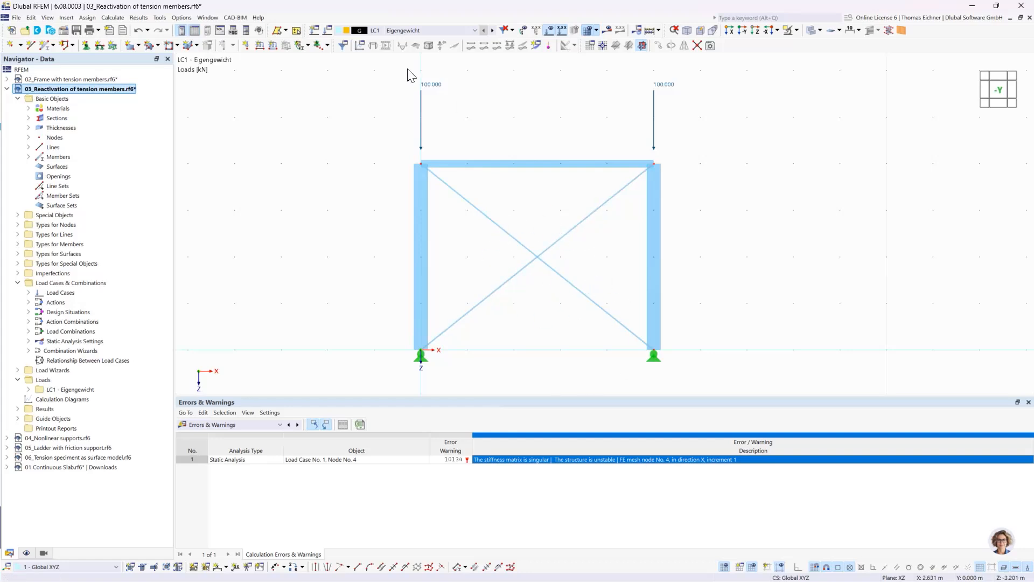
Step: In the SA2 reactivation settings, enable exceptional handling with failing members removed individually during successive iterations
{"action": "left_click", "coordinate": [327, 31]}
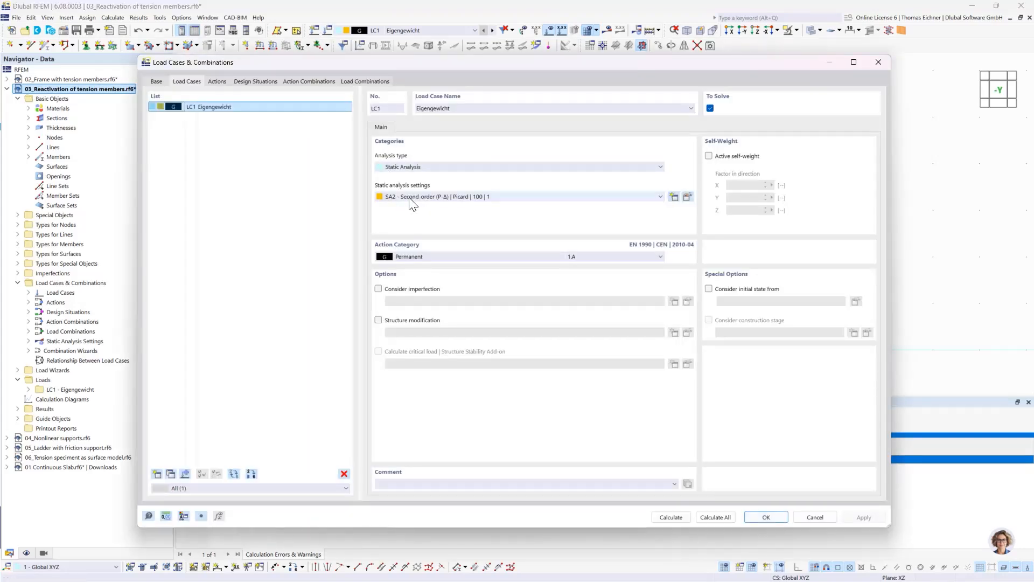
{"action": "left_click", "coordinate": [688, 197]}
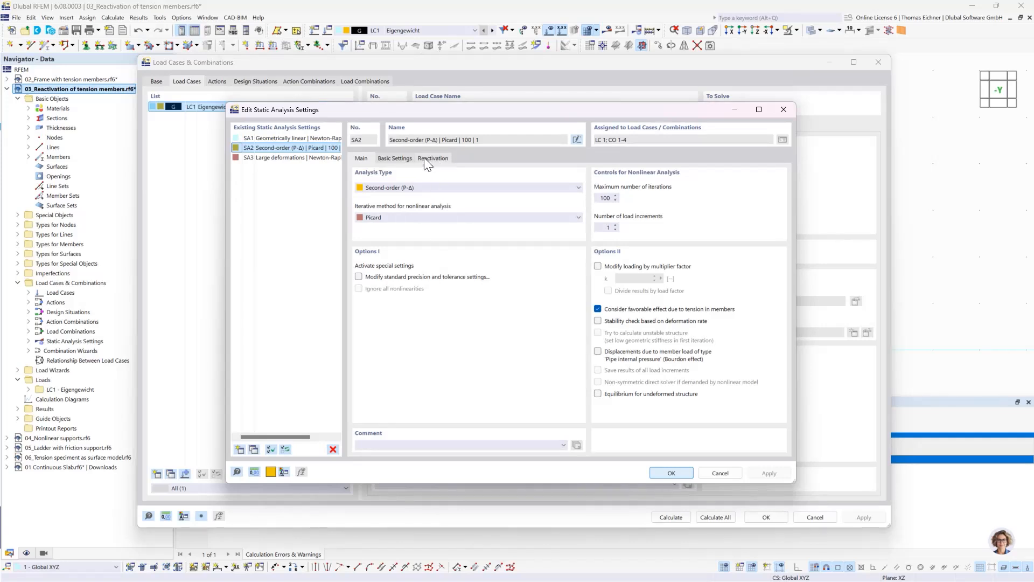
{"action": "left_click", "coordinate": [426, 160]}
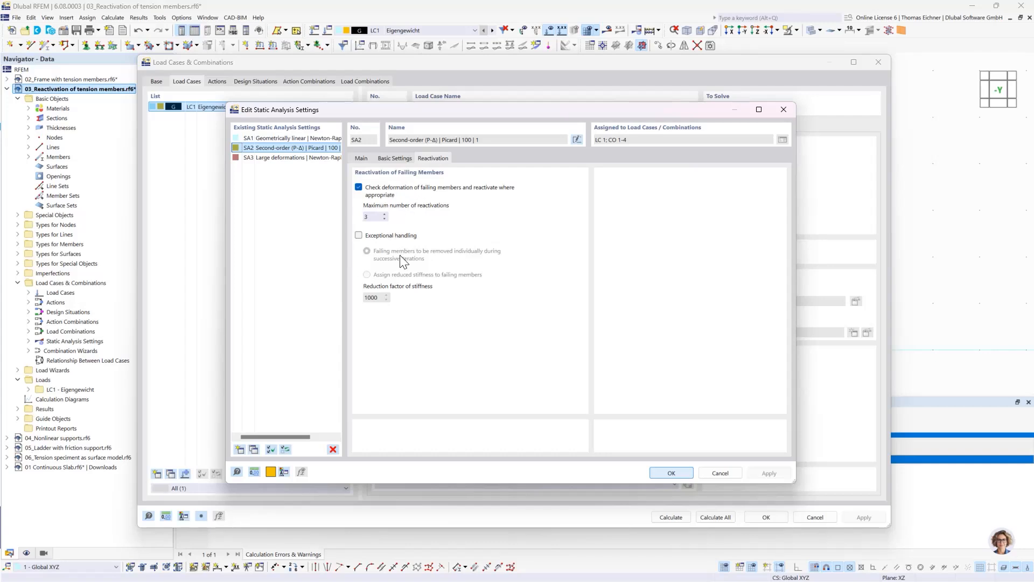
{"action": "left_click", "coordinate": [357, 236]}
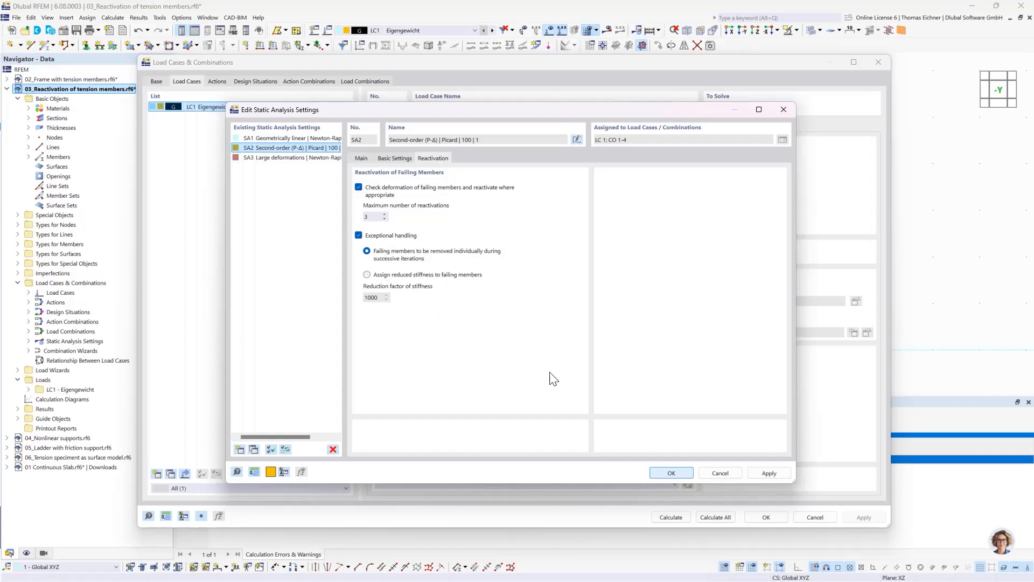
{"action": "key", "text": "Return"}
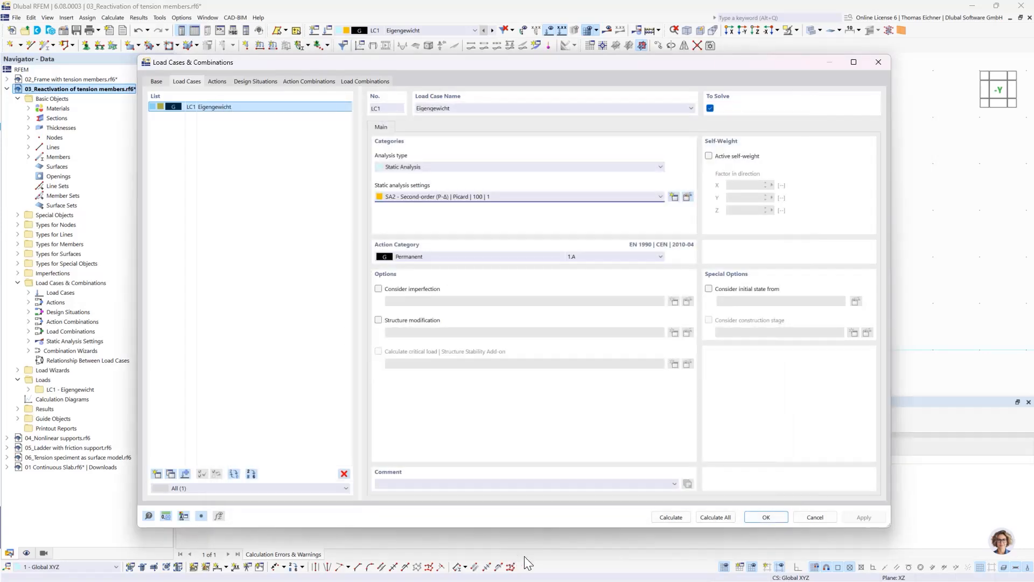
Step: Calculate LC1, display the member axial forces N, and return to the global deformations |u|
{"action": "left_click", "coordinate": [667, 521]}
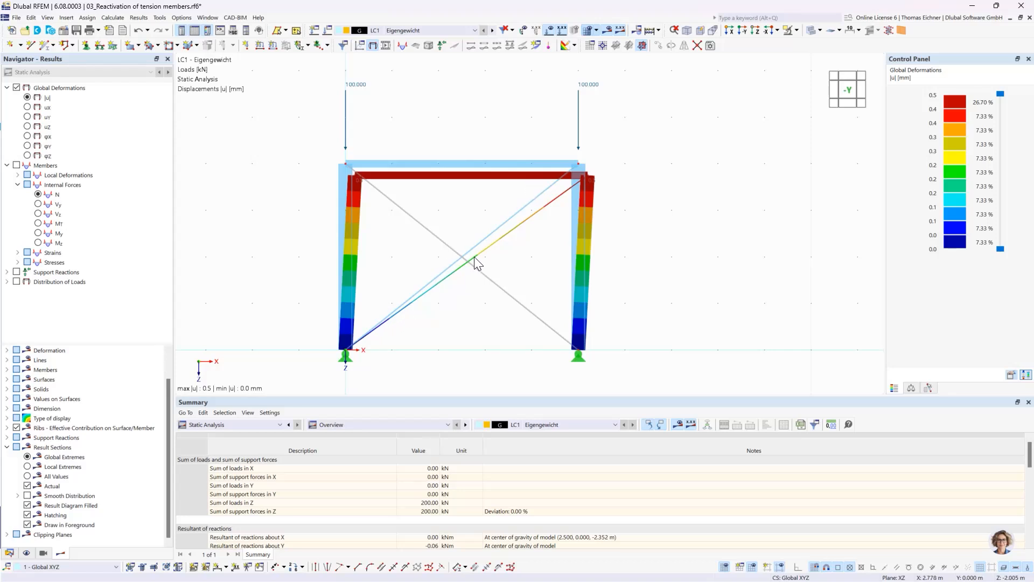
{"action": "left_click", "coordinate": [40, 195]}
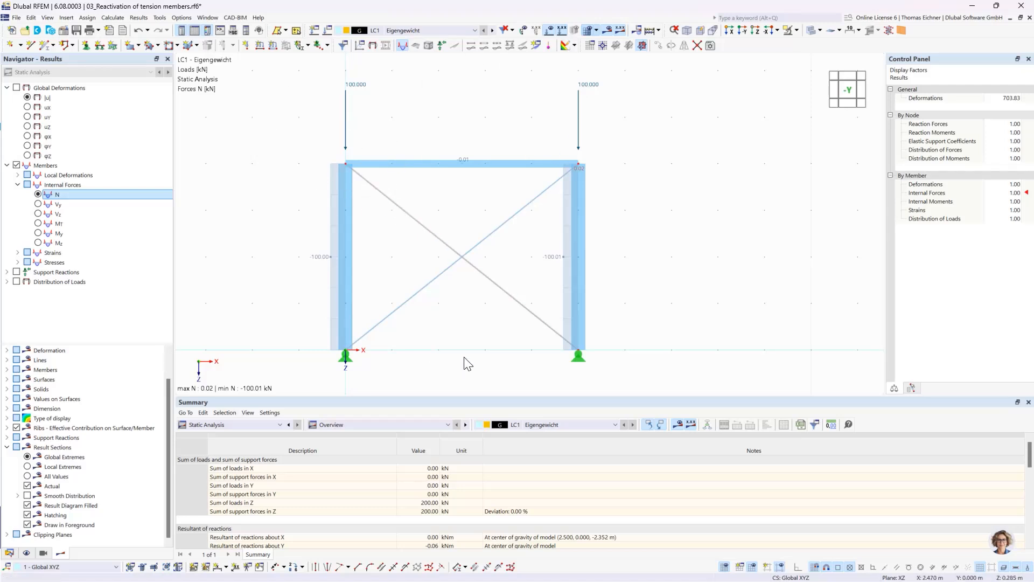
{"action": "left_click", "coordinate": [30, 99]}
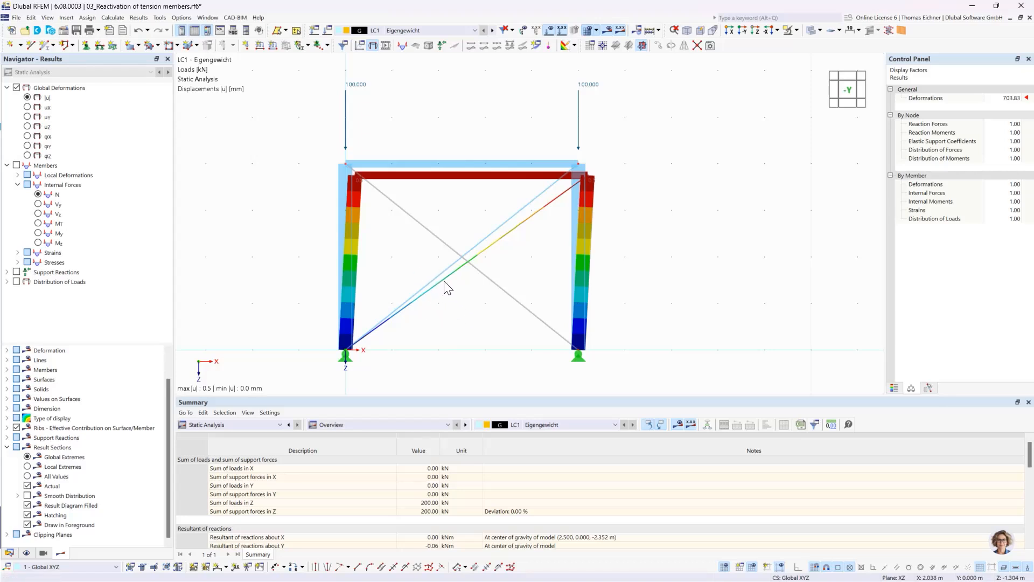
Step: Review the reactivation settings for failing members in the SA2 static analysis settings of LC1
{"action": "left_click", "coordinate": [329, 29]}
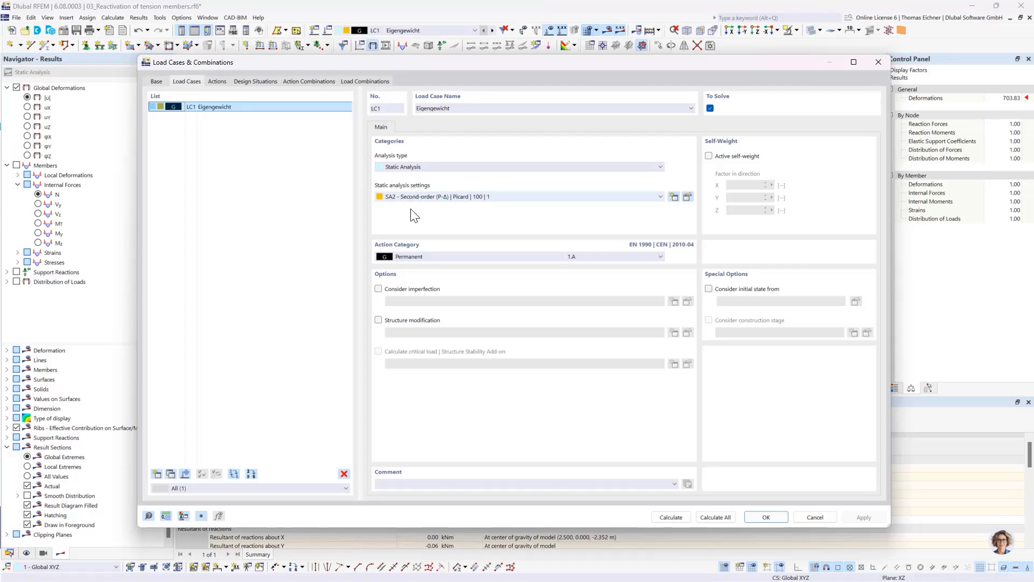
{"action": "left_click", "coordinate": [688, 197]}
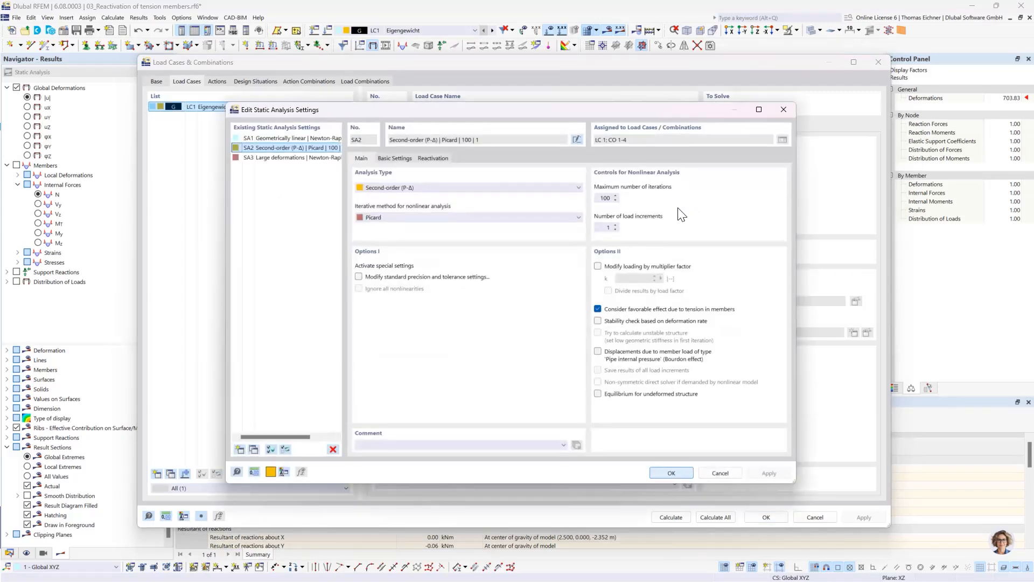
{"action": "left_click_drag", "start_coordinate": [471, 129], "coordinate": [466, 173]}
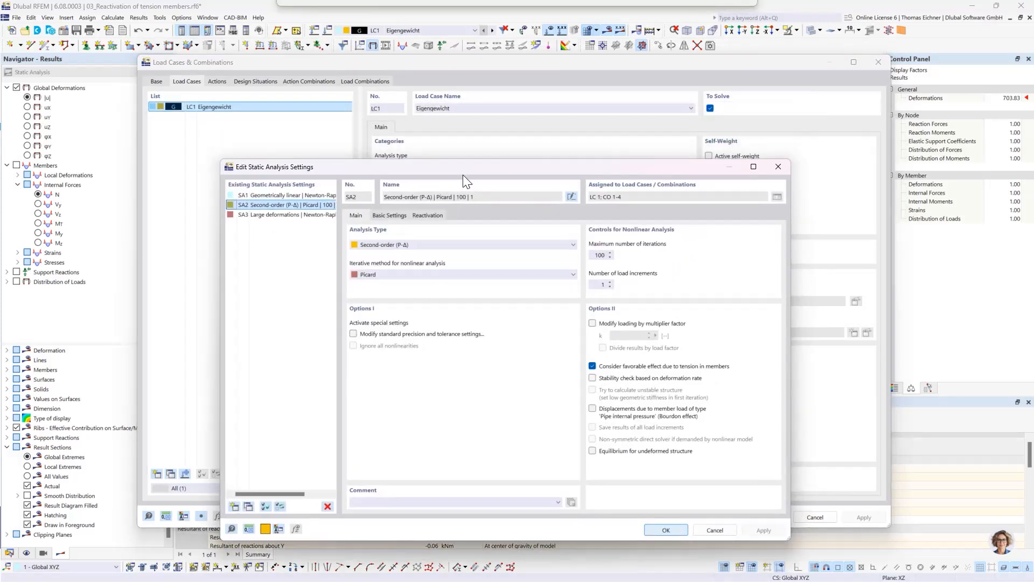
{"action": "left_click", "coordinate": [425, 216]}
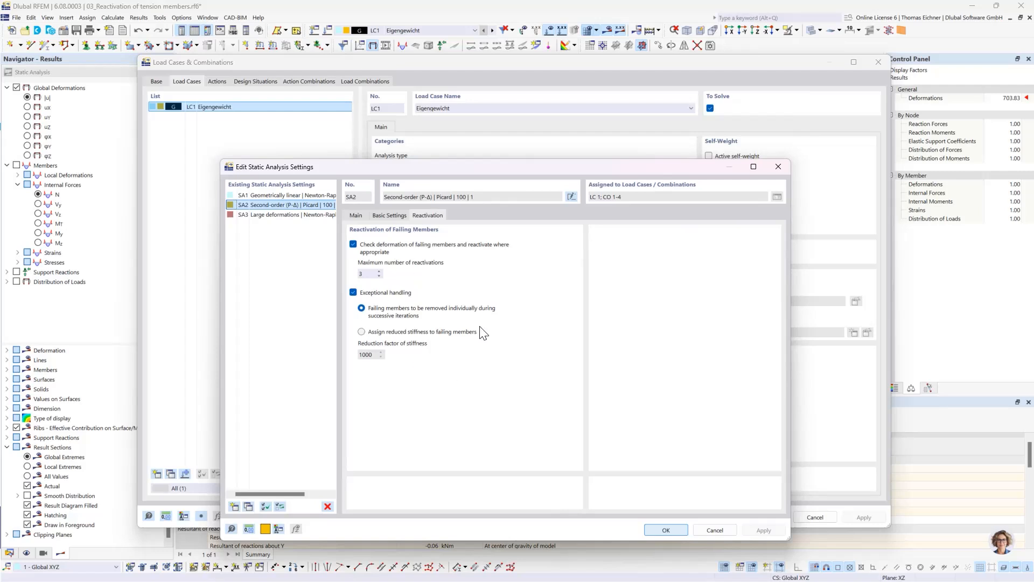
{"action": "left_click", "coordinate": [674, 531]}
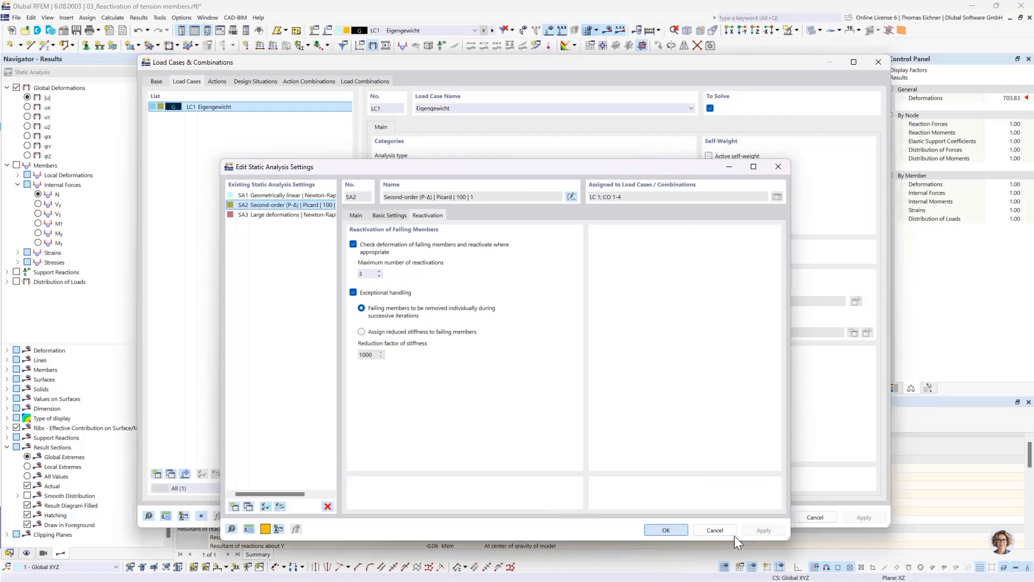
{"action": "left_click", "coordinate": [766, 518]}
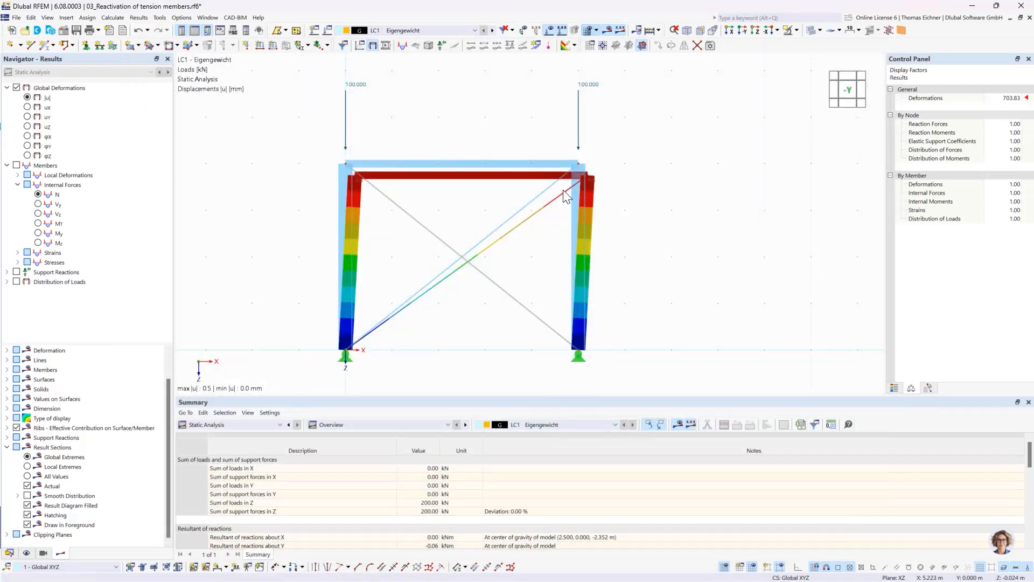
Step: Switch to the 04_Nonlinear supports model and clear the selection of its three frames
{"action": "left_click", "coordinate": [10, 553]}
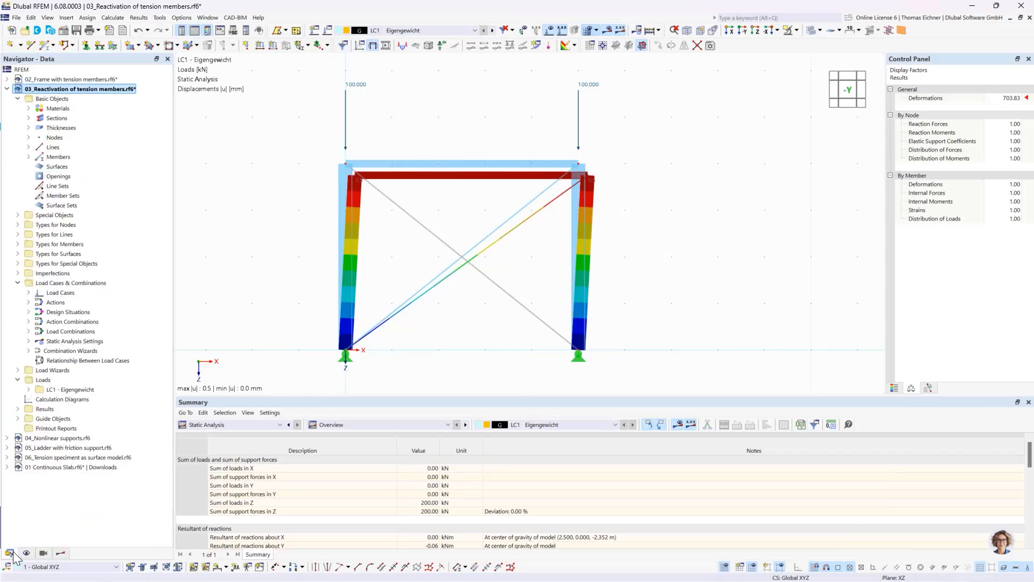
{"action": "left_click", "coordinate": [8, 89]}
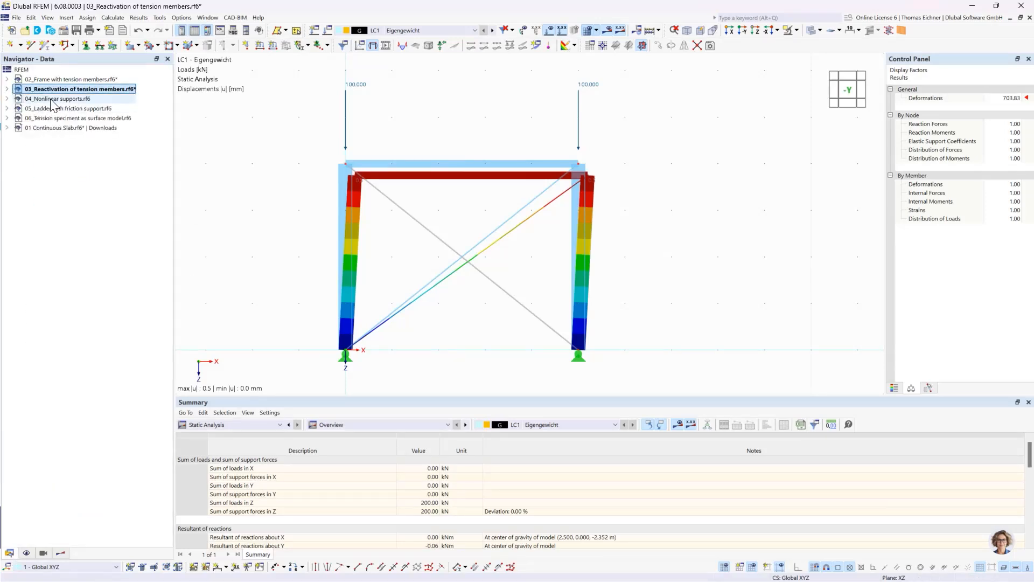
{"action": "double_click", "coordinate": [53, 99]}
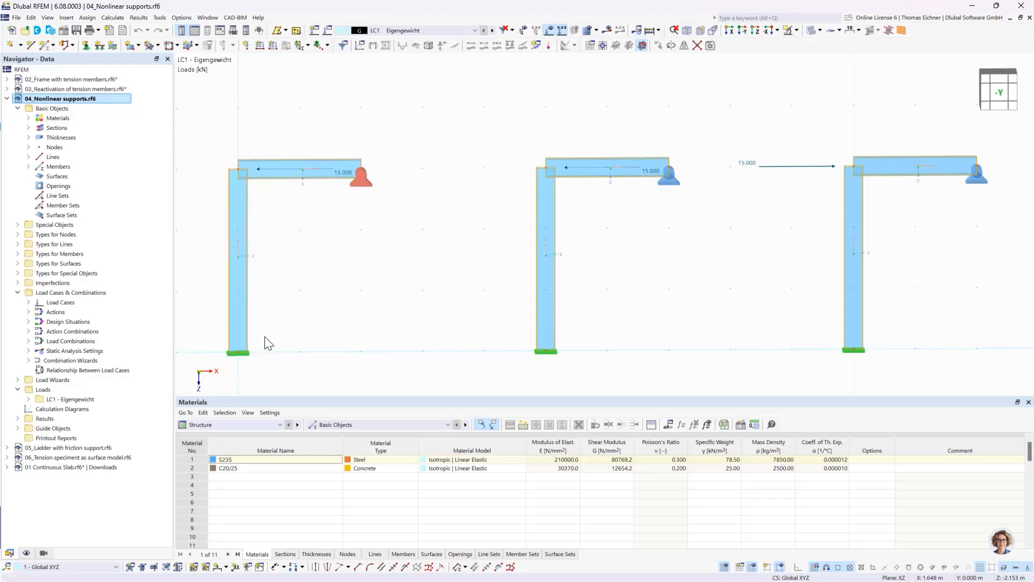
{"action": "left_click", "coordinate": [295, 211]}
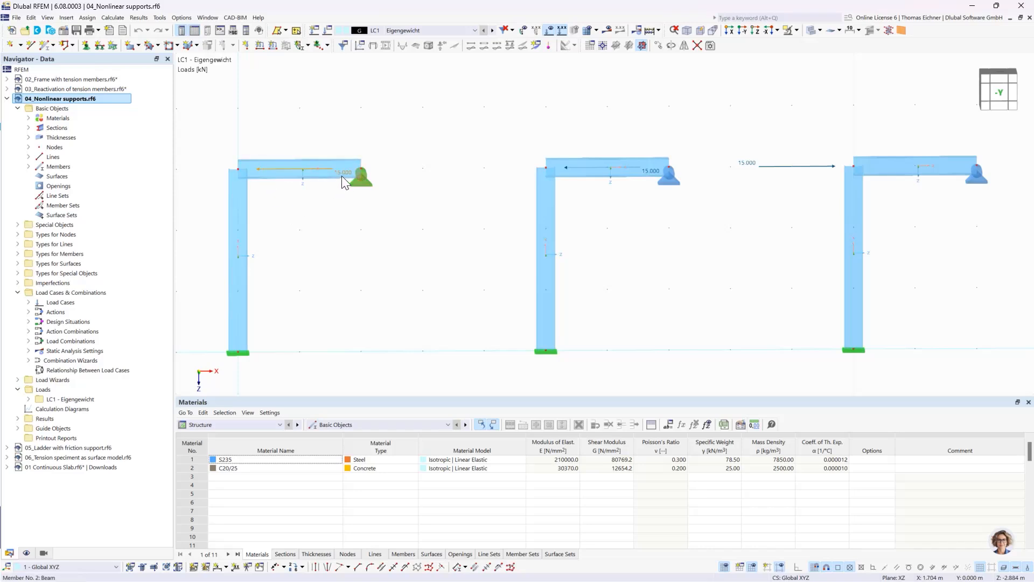
{"action": "mouse_move", "coordinate": [342, 176]}
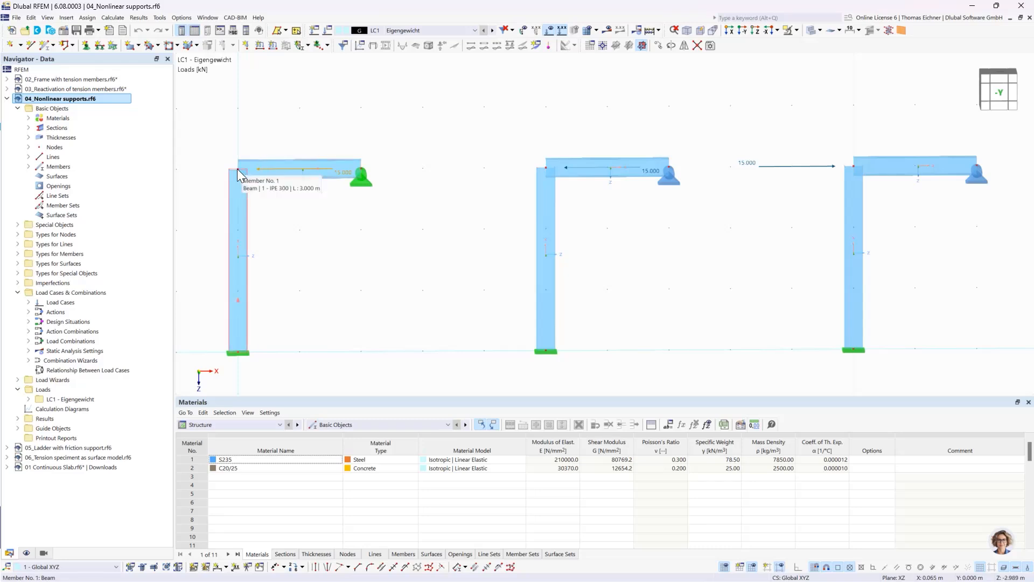
Step: Review the ux failure nonlinearity in the nodal support assigned to node 6 of the middle frame
{"action": "middle_click_drag", "start_coordinate": [319, 257], "coordinate": [359, 262]}
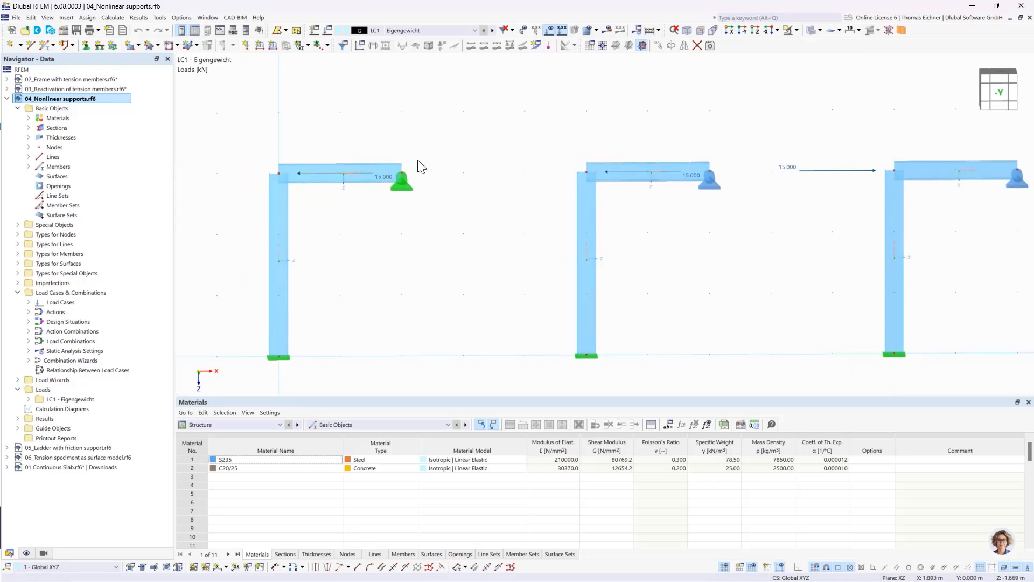
{"action": "left_click", "coordinate": [406, 183]}
{"action": "middle_click_drag", "start_coordinate": [640, 263], "coordinate": [706, 262]}
{"action": "left_click", "coordinate": [681, 183]}
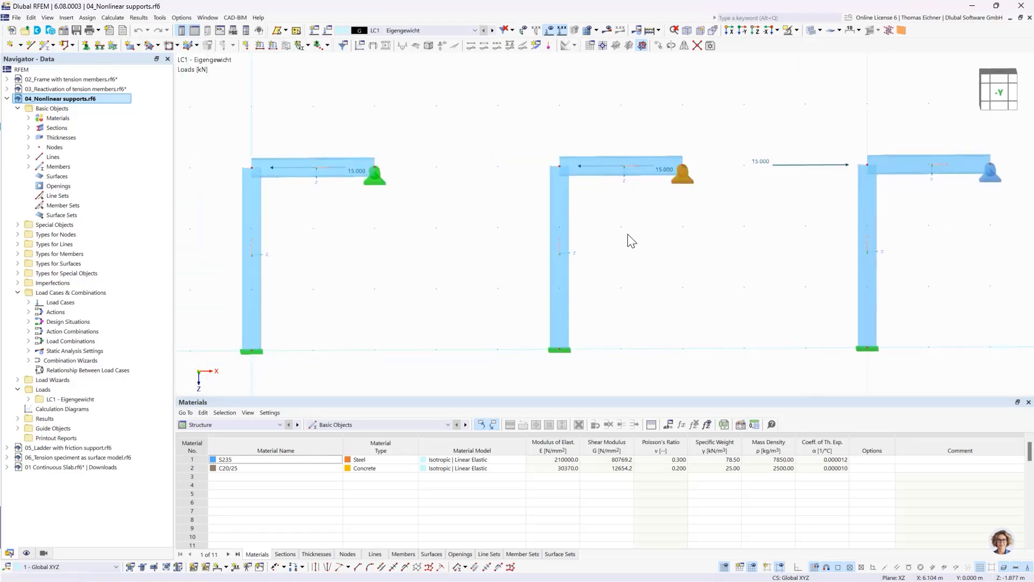
{"action": "double_click", "coordinate": [686, 179]}
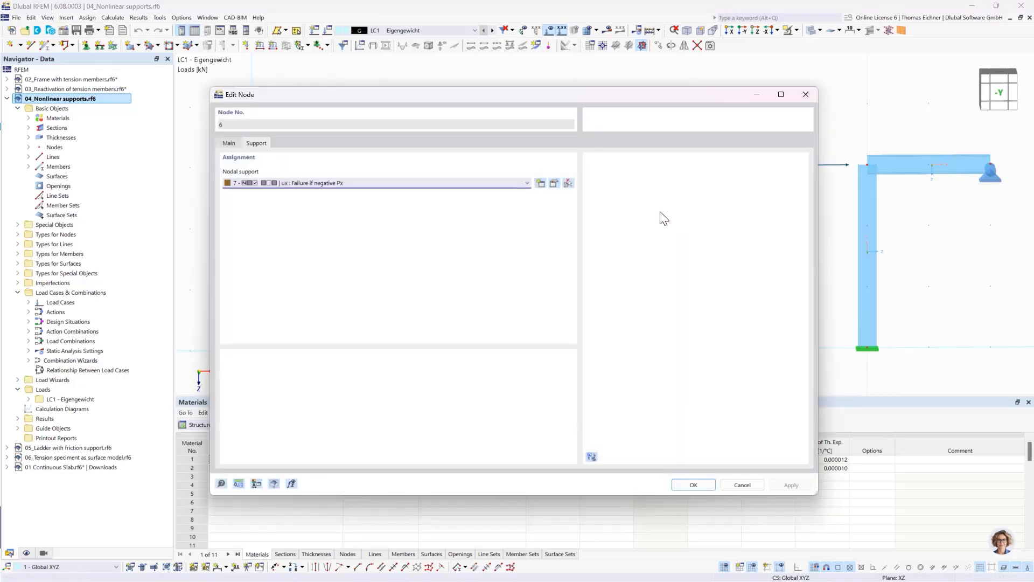
{"action": "left_click", "coordinate": [553, 184]}
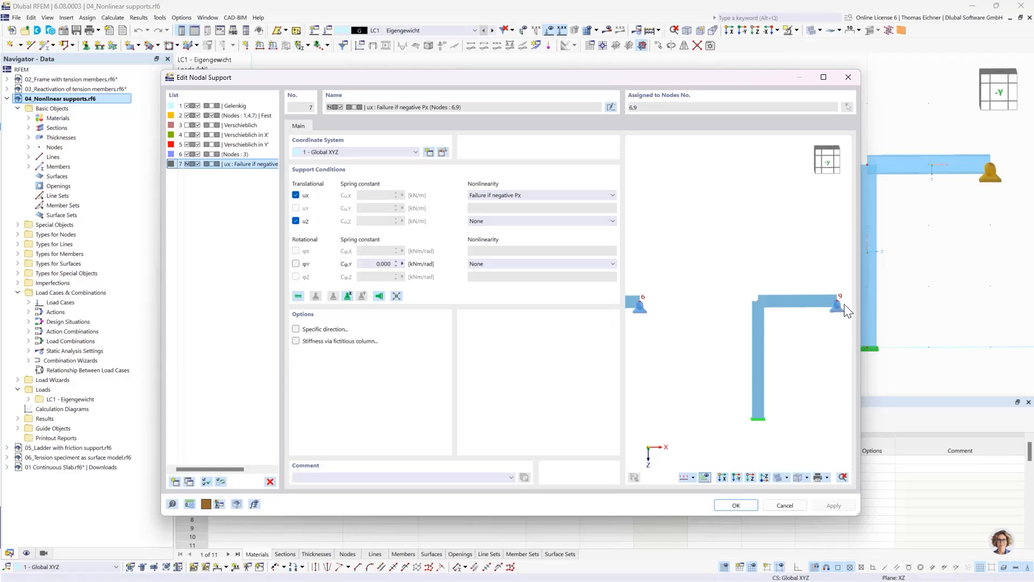
{"action": "middle_click_drag", "start_coordinate": [678, 315], "coordinate": [783, 327]}
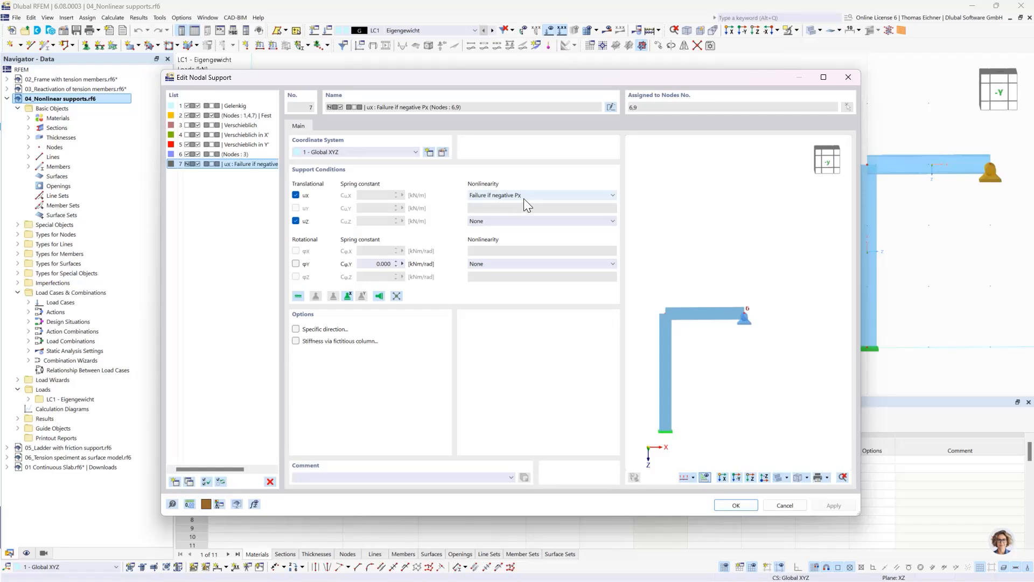
{"action": "left_click", "coordinate": [736, 506]}
{"action": "left_click", "coordinate": [699, 485]}
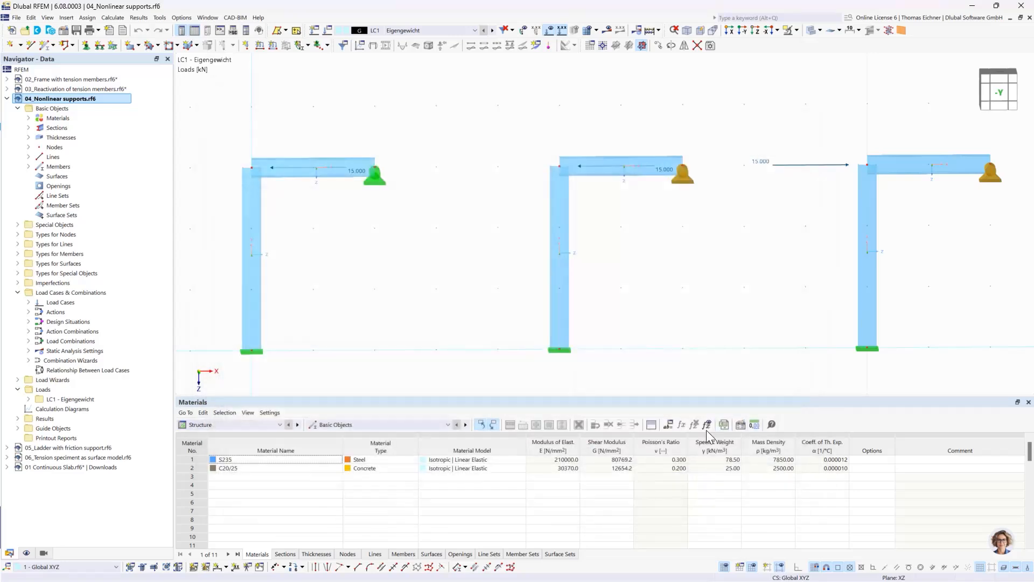
Step: Calculate LC1 and compare the global deformations and support reactions of the three frames
{"action": "middle_click_drag", "start_coordinate": [615, 267], "coordinate": [612, 268]}
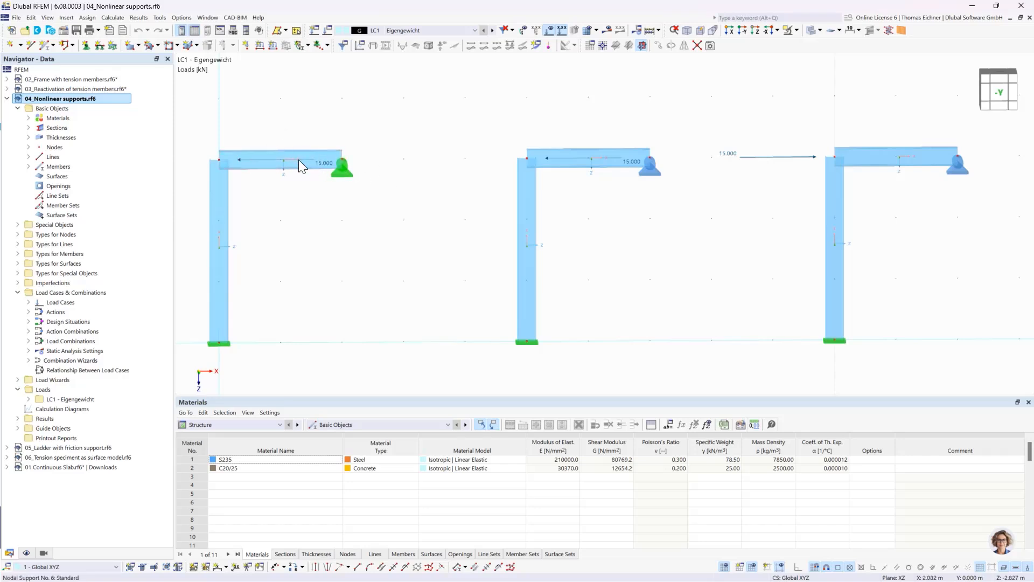
{"action": "left_click", "coordinate": [345, 173]}
{"action": "left_click", "coordinate": [607, 31]}
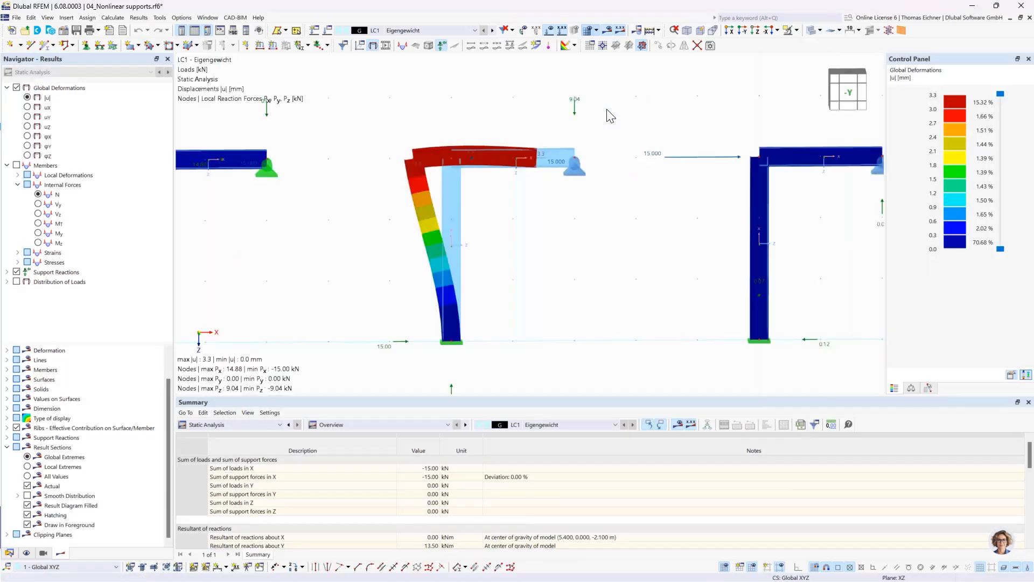
{"action": "scroll", "coordinate": [607, 110], "scroll_direction": "down", "scroll_amount": 1}
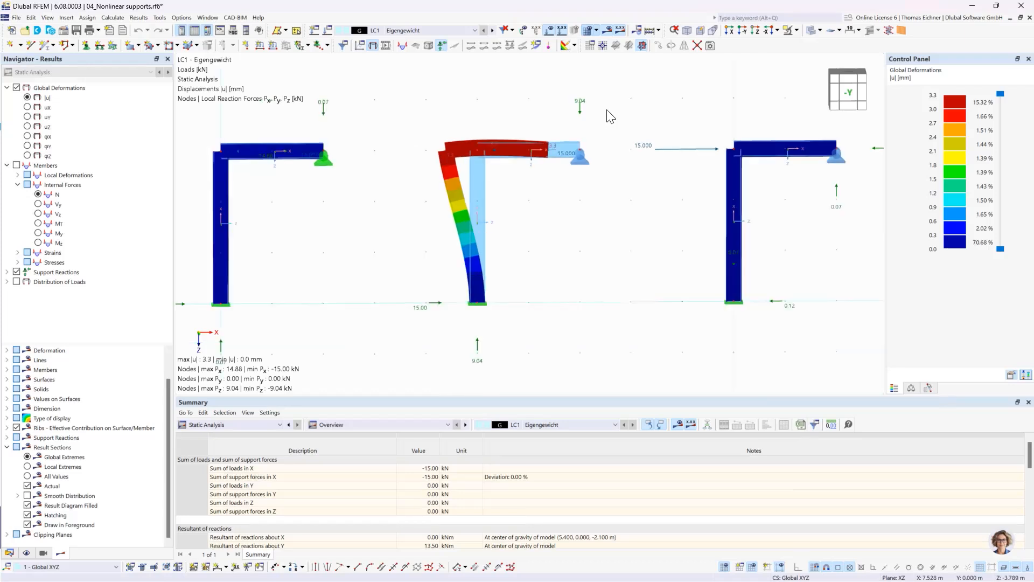
{"action": "scroll", "coordinate": [492, 116], "scroll_direction": "up", "scroll_amount": 1}
{"action": "scroll", "coordinate": [492, 119], "scroll_direction": "down", "scroll_amount": 2}
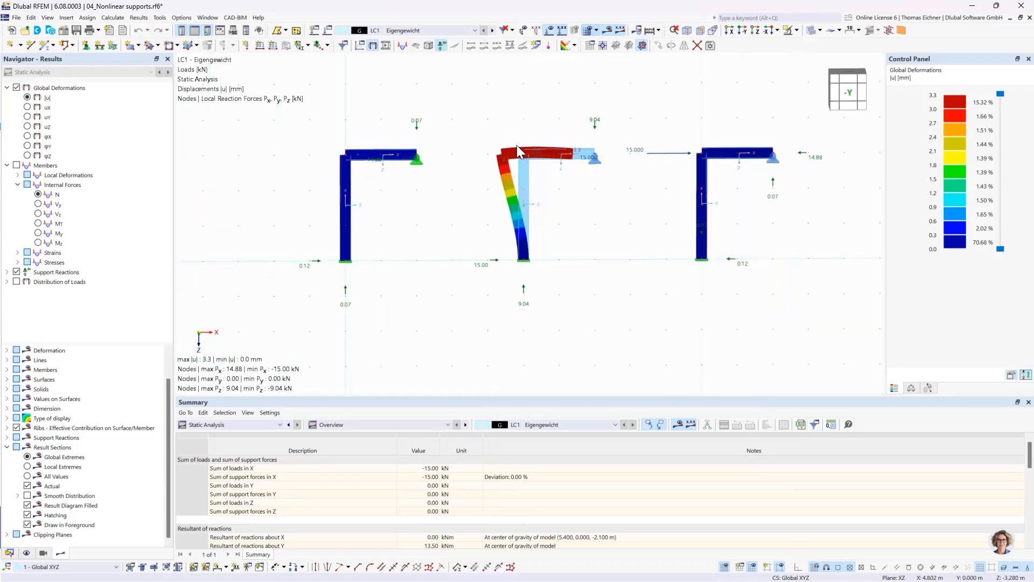
{"action": "scroll", "coordinate": [452, 211], "scroll_direction": "up", "scroll_amount": 2}
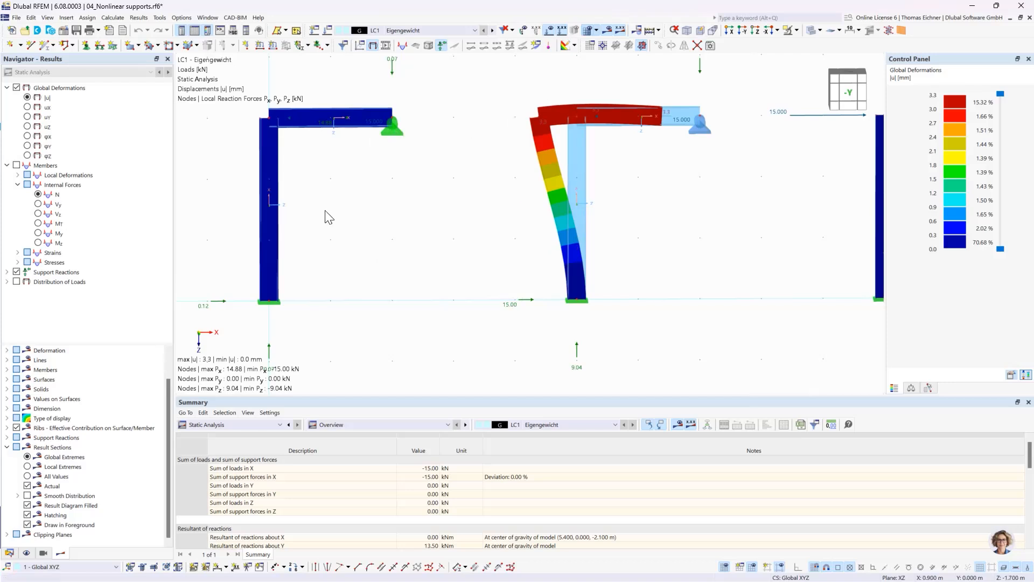
{"action": "middle_click_drag", "start_coordinate": [326, 216], "coordinate": [346, 225]}
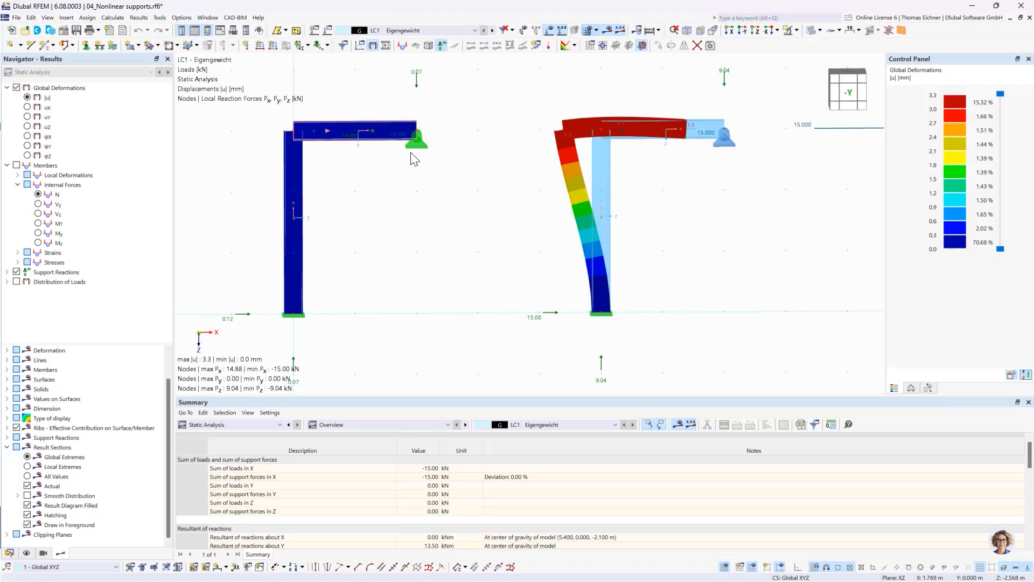
{"action": "left_click", "coordinate": [417, 139]}
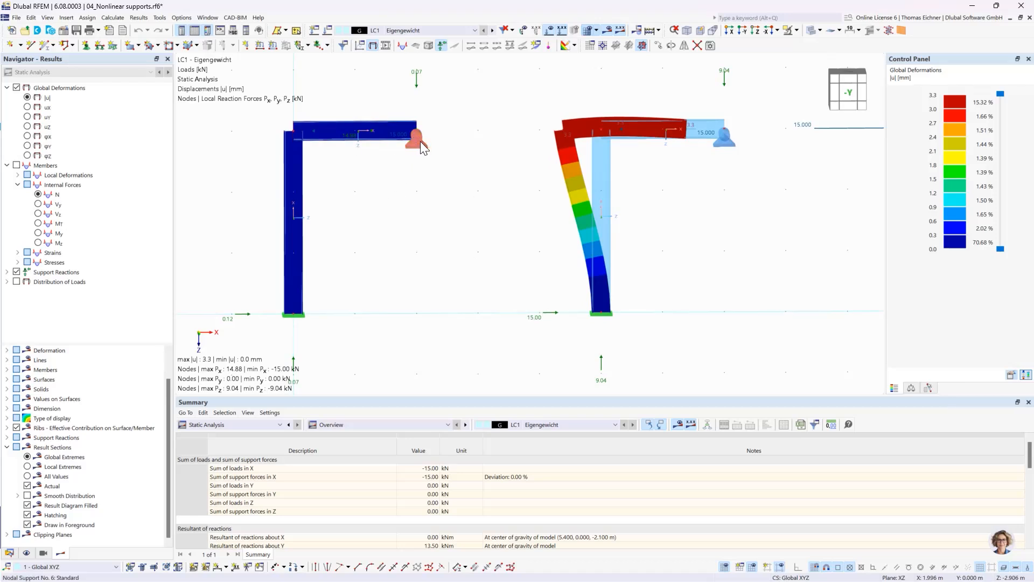
{"action": "left_click", "coordinate": [392, 170]}
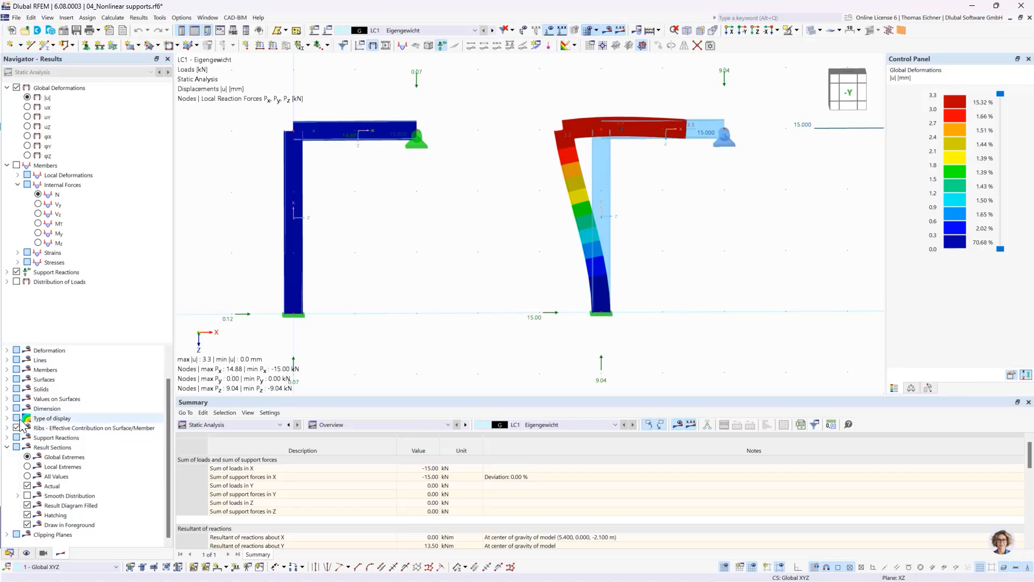
Step: Set the deformation display of the members to lines
{"action": "scroll", "coordinate": [22, 426], "scroll_direction": "up", "scroll_amount": 1}
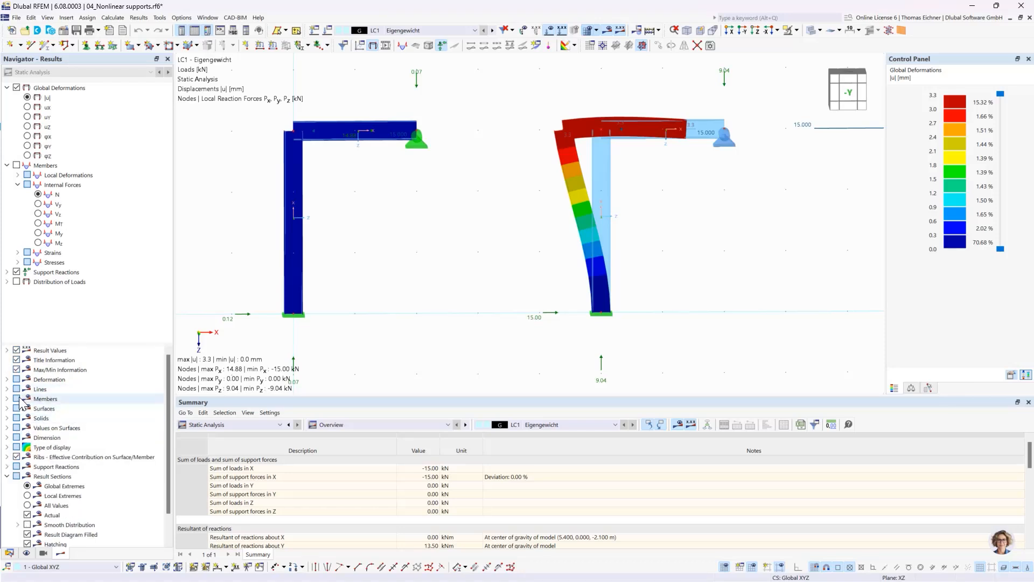
{"action": "left_click", "coordinate": [7, 379]}
{"action": "left_click", "coordinate": [17, 389]}
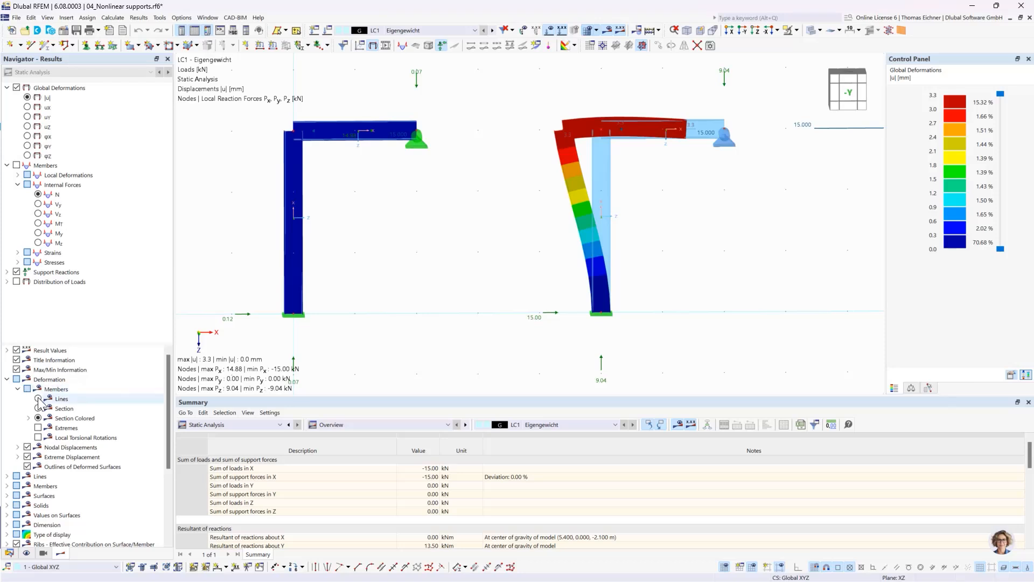
{"action": "left_click", "coordinate": [38, 399]}
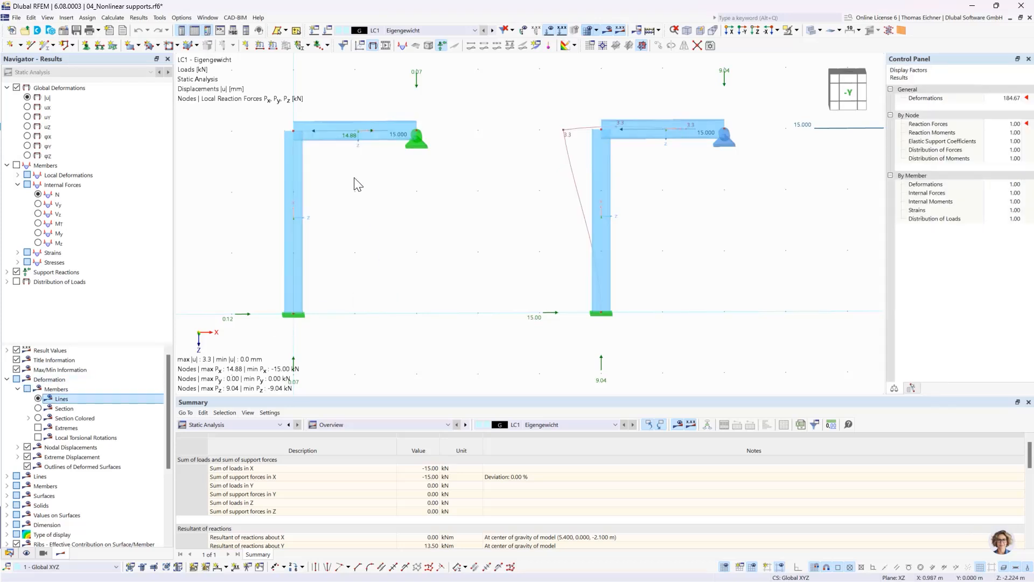
Step: Examine the applied load and the reaction force at the first frame's beam and support
{"action": "scroll", "coordinate": [361, 128], "scroll_direction": "up", "scroll_amount": 2}
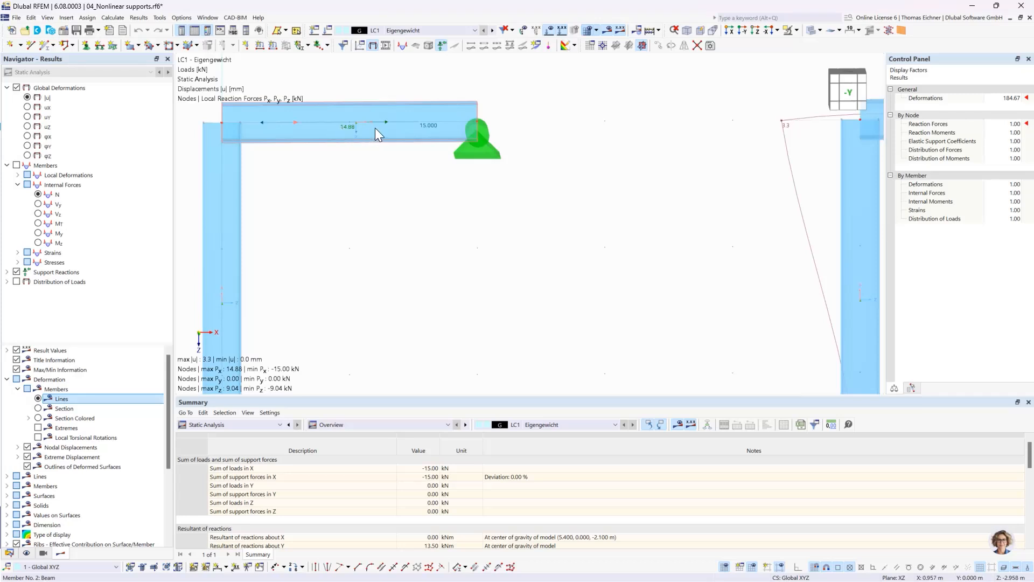
{"action": "scroll", "coordinate": [384, 129], "scroll_direction": "down", "scroll_amount": 3}
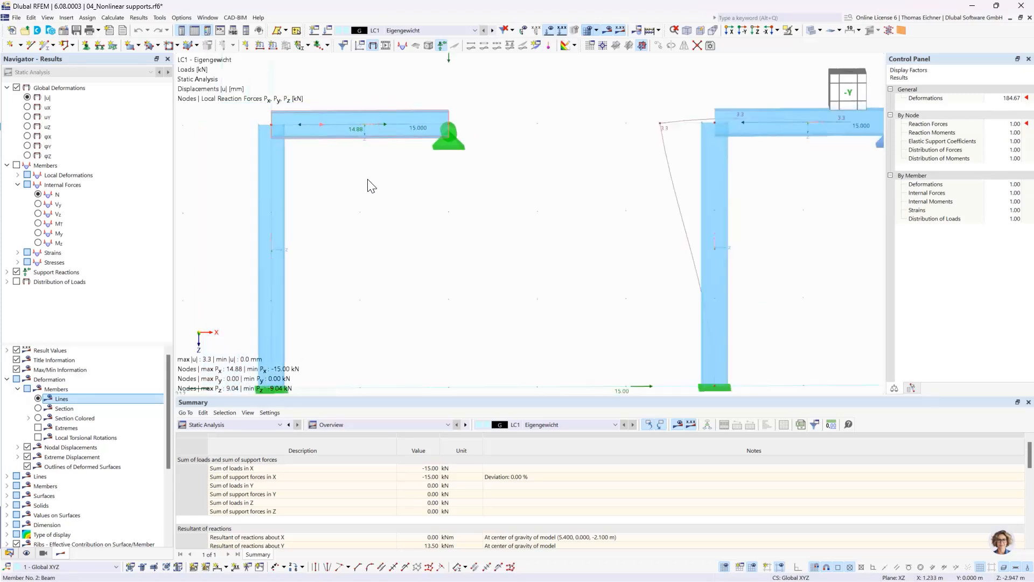
{"action": "middle_click_drag", "start_coordinate": [371, 185], "coordinate": [442, 179]}
{"action": "scroll", "coordinate": [442, 180], "scroll_direction": "down", "scroll_amount": 3}
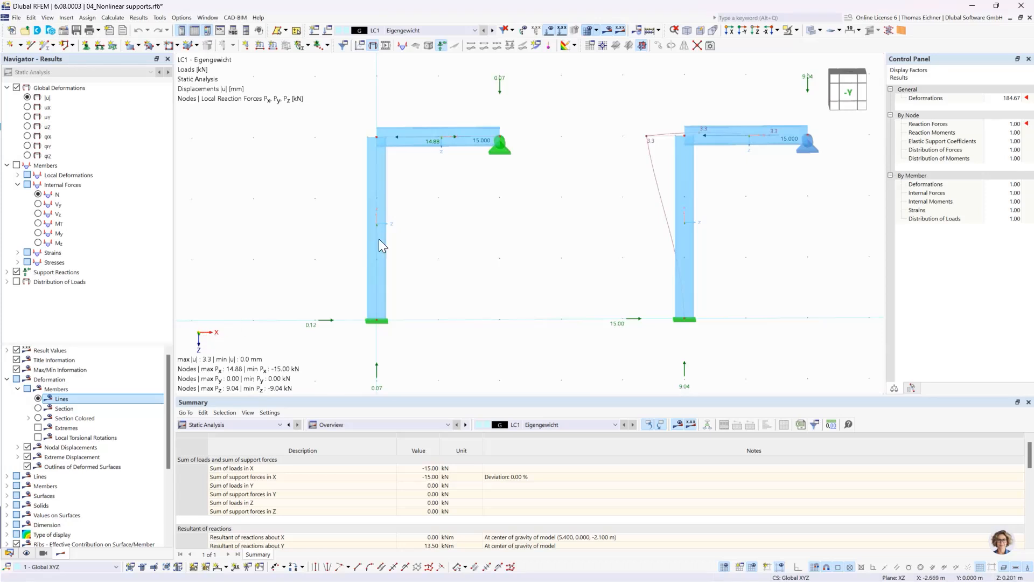
{"action": "scroll", "coordinate": [463, 154], "scroll_direction": "up", "scroll_amount": 2}
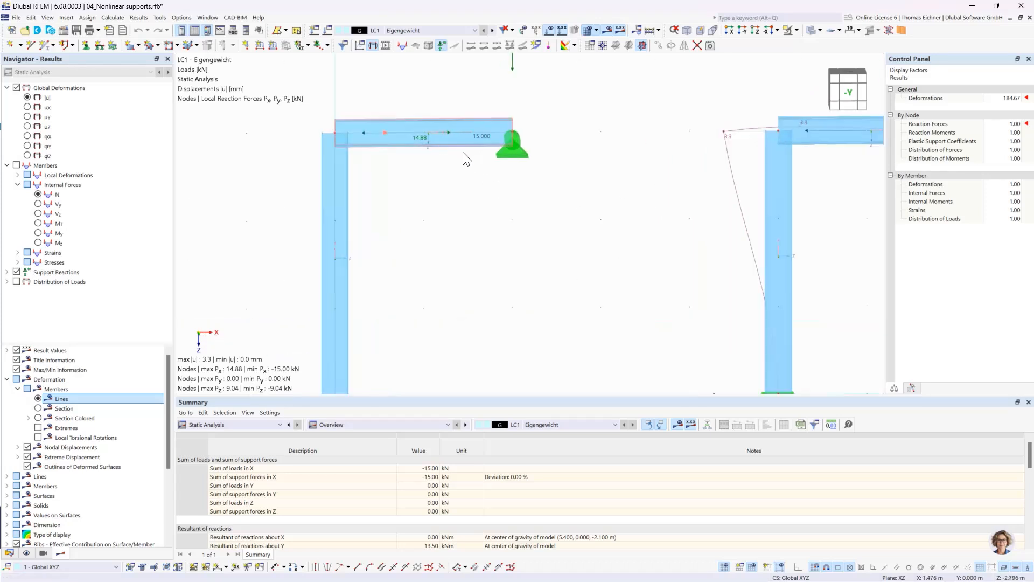
{"action": "scroll", "coordinate": [465, 157], "scroll_direction": "up", "scroll_amount": 1}
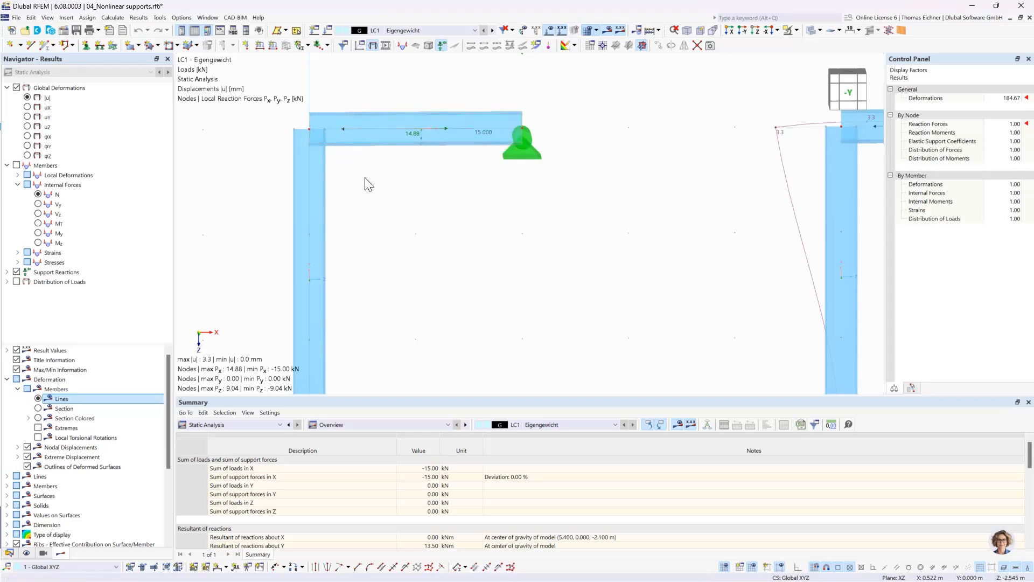
{"action": "left_click", "coordinate": [346, 136]}
{"action": "mouse_move", "coordinate": [345, 130]}
{"action": "scroll", "coordinate": [468, 194], "scroll_direction": "down", "scroll_amount": 2}
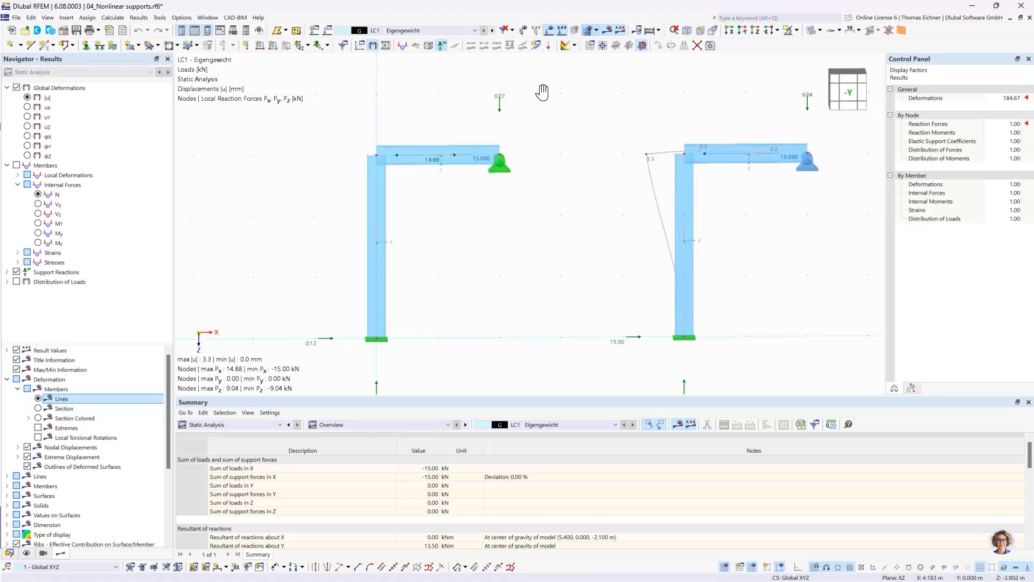
{"action": "middle_click_drag", "start_coordinate": [542, 92], "coordinate": [490, 88]}
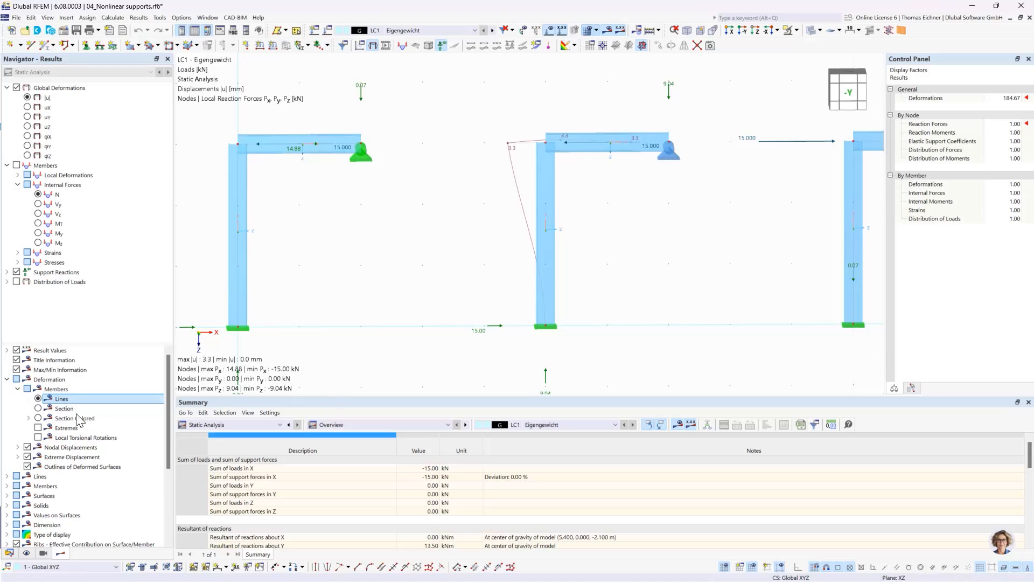
Step: Display the member deformations as colored sections and inspect the nonlinear supports of the middle and third frames
{"action": "left_click", "coordinate": [63, 408]}
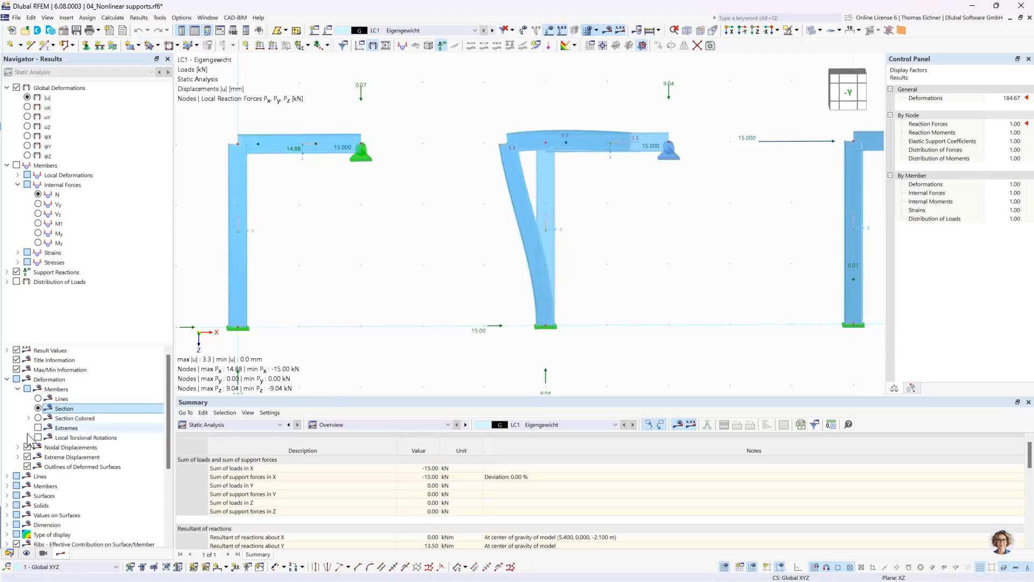
{"action": "left_click", "coordinate": [38, 419]}
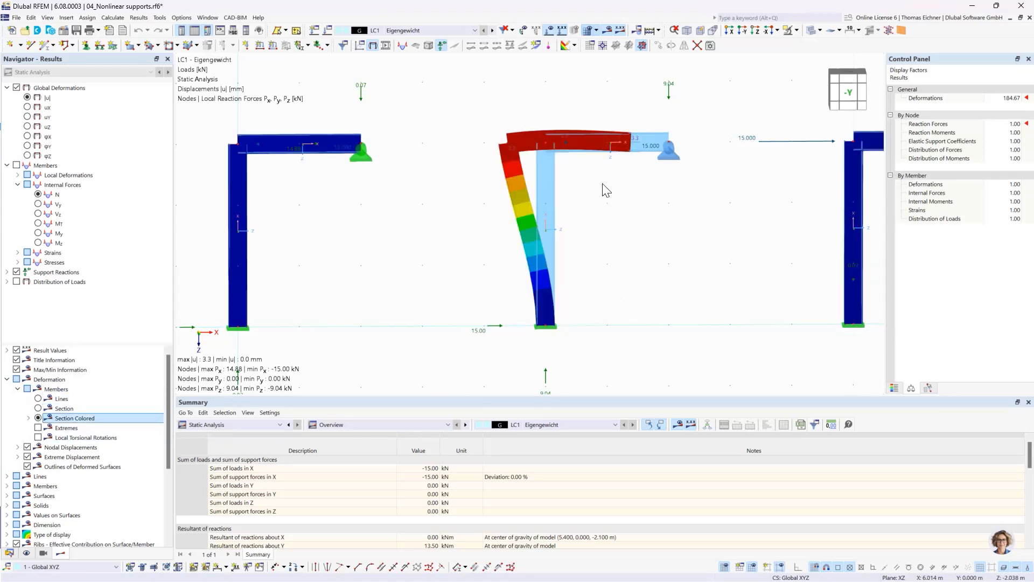
{"action": "left_click", "coordinate": [664, 154]}
{"action": "mouse_move", "coordinate": [670, 155]}
{"action": "scroll", "coordinate": [659, 172], "scroll_direction": "up", "scroll_amount": 1}
{"action": "scroll", "coordinate": [500, 164], "scroll_direction": "down", "scroll_amount": 2}
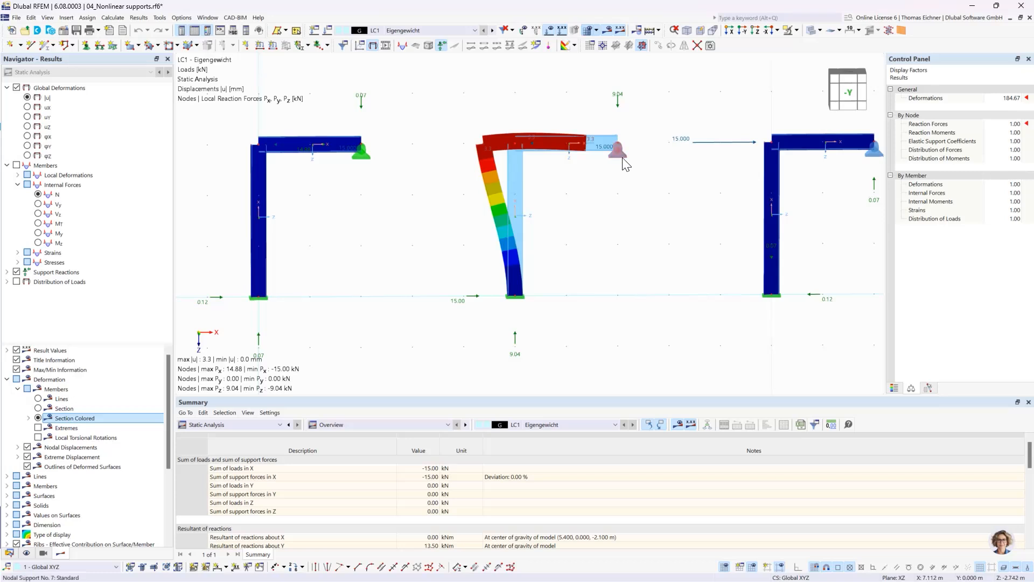
{"action": "scroll", "coordinate": [614, 155], "scroll_direction": "up", "scroll_amount": 1}
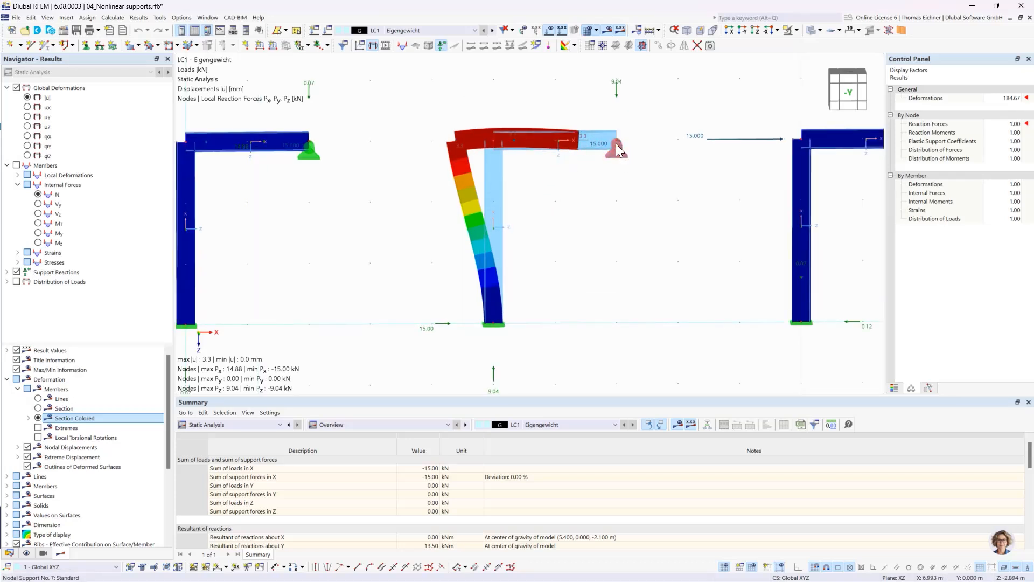
{"action": "mouse_move", "coordinate": [620, 147]}
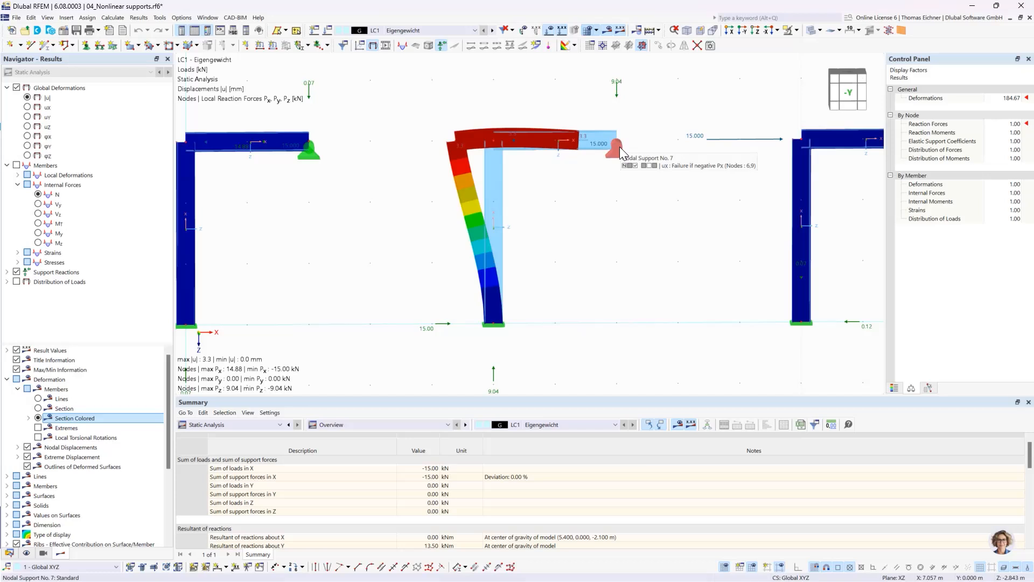
{"action": "scroll", "coordinate": [619, 147], "scroll_direction": "down", "scroll_amount": 2}
{"action": "middle_click_drag", "start_coordinate": [671, 118], "coordinate": [629, 124]}
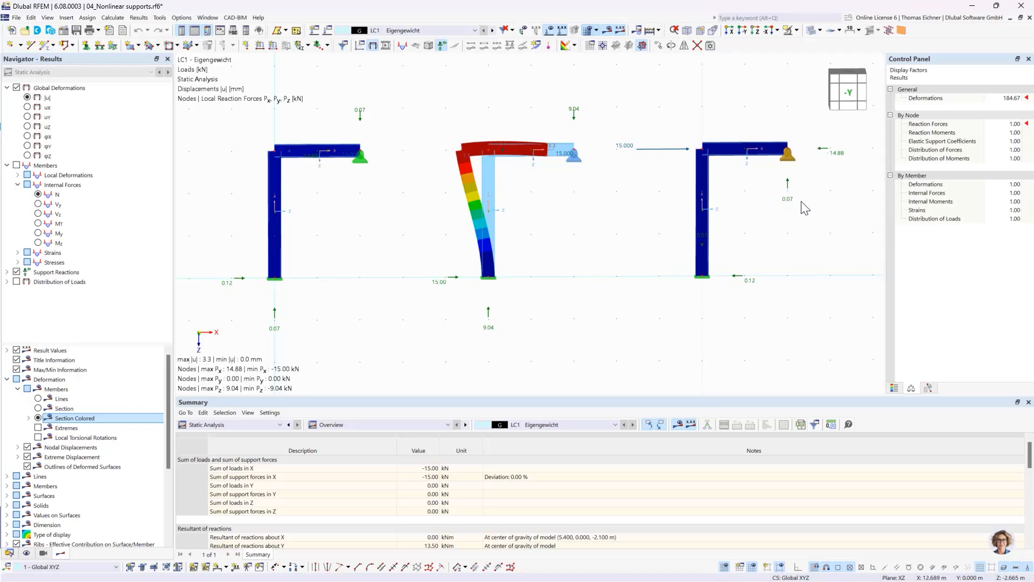
{"action": "mouse_move", "coordinate": [792, 167]}
Step: Switch to the 05_Ladder with friction support model and turn the ladder into an oblique 3D view
{"action": "left_click", "coordinate": [9, 552]}
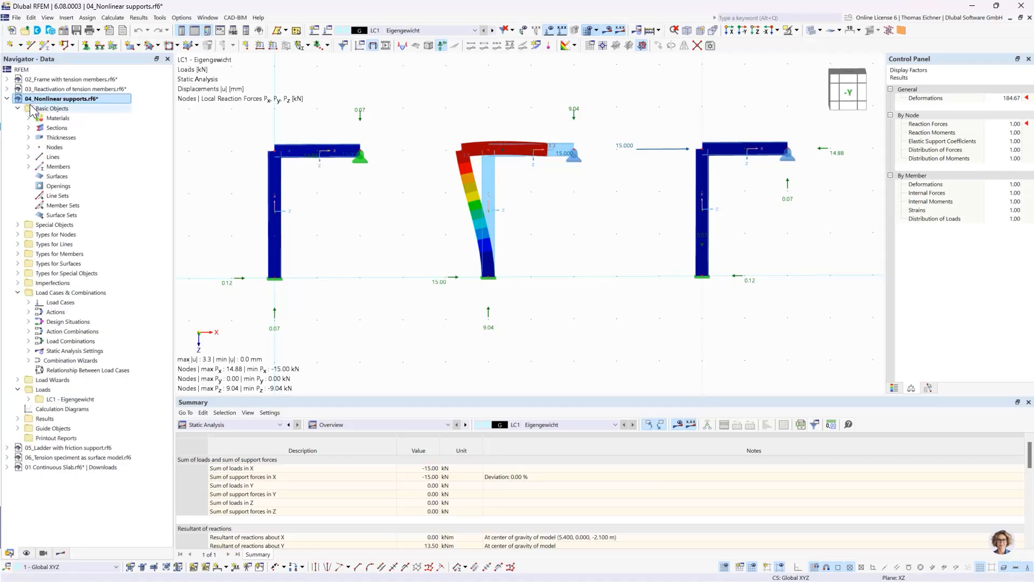
{"action": "left_click", "coordinate": [7, 98]}
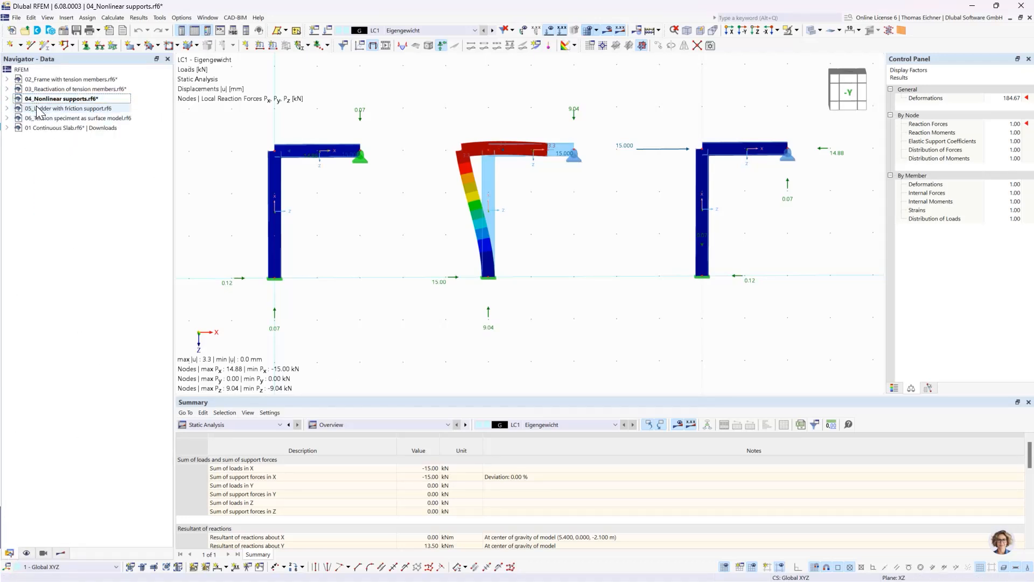
{"action": "left_click", "coordinate": [55, 108]}
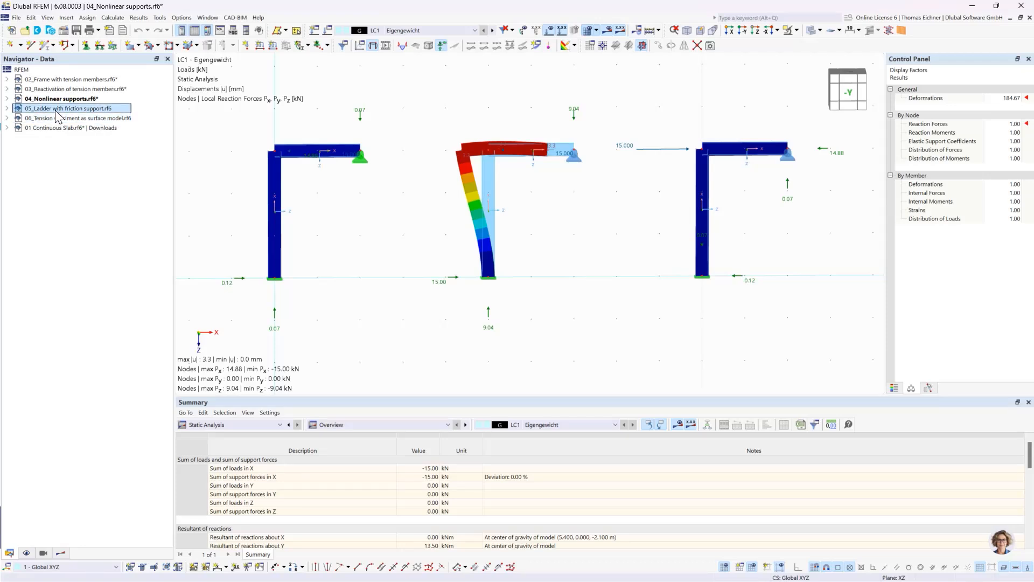
{"action": "double_click", "coordinate": [51, 108]}
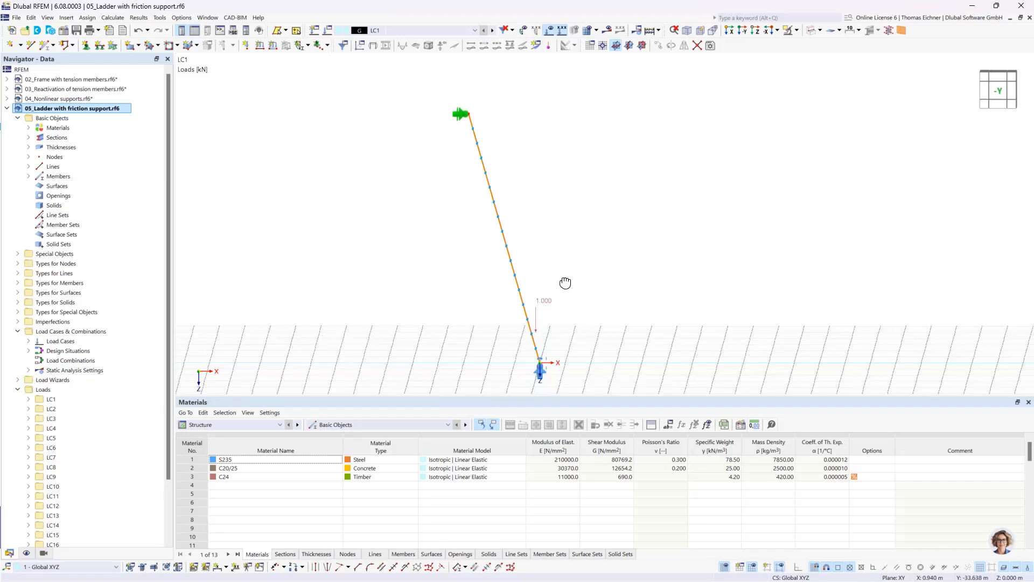
{"action": "middle_click_drag", "start_coordinate": [565, 283], "coordinate": [591, 286], "text": "ctrl"}
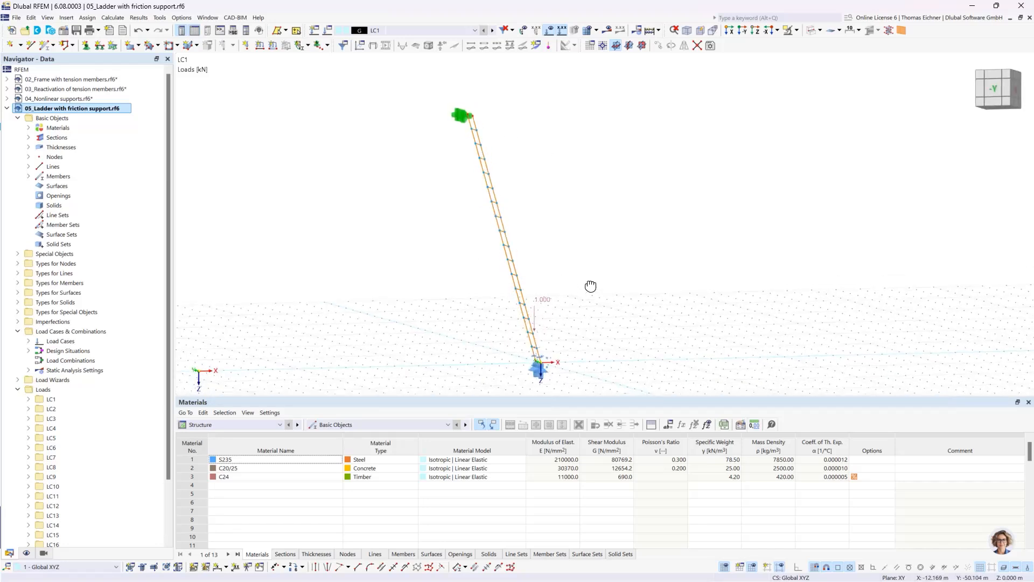
Step: Inspect the support conditions of the nodal support at the ladder's upper end
{"action": "middle_click_drag", "start_coordinate": [661, 274], "coordinate": [620, 297], "text": "ctrl"}
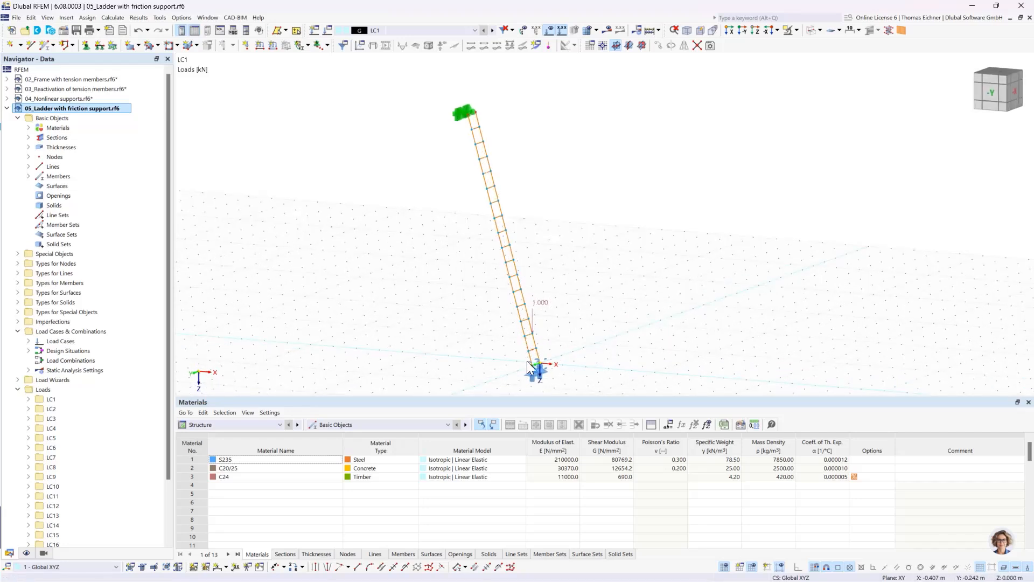
{"action": "double_click", "coordinate": [456, 114]}
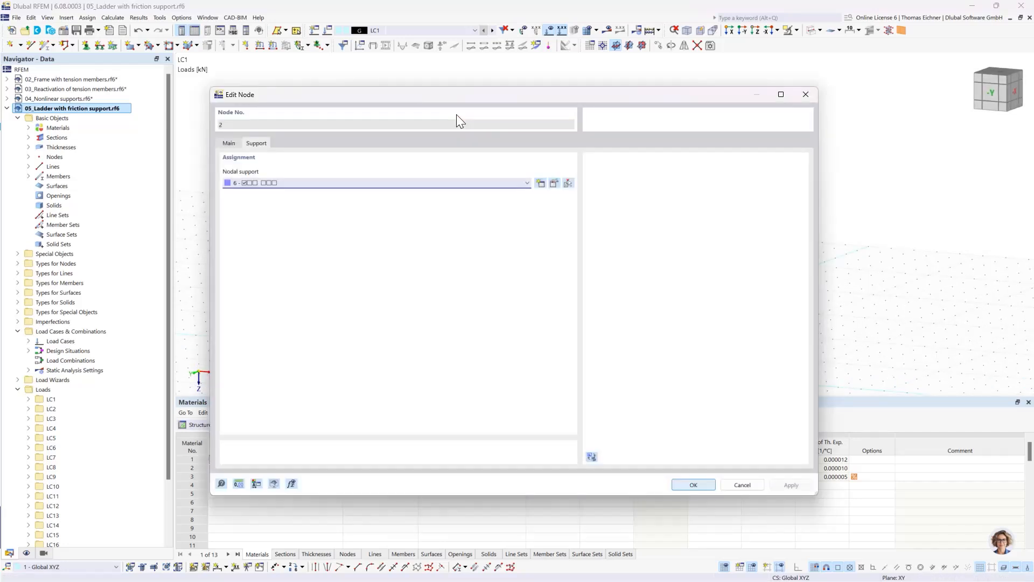
{"action": "left_click", "coordinate": [555, 184]}
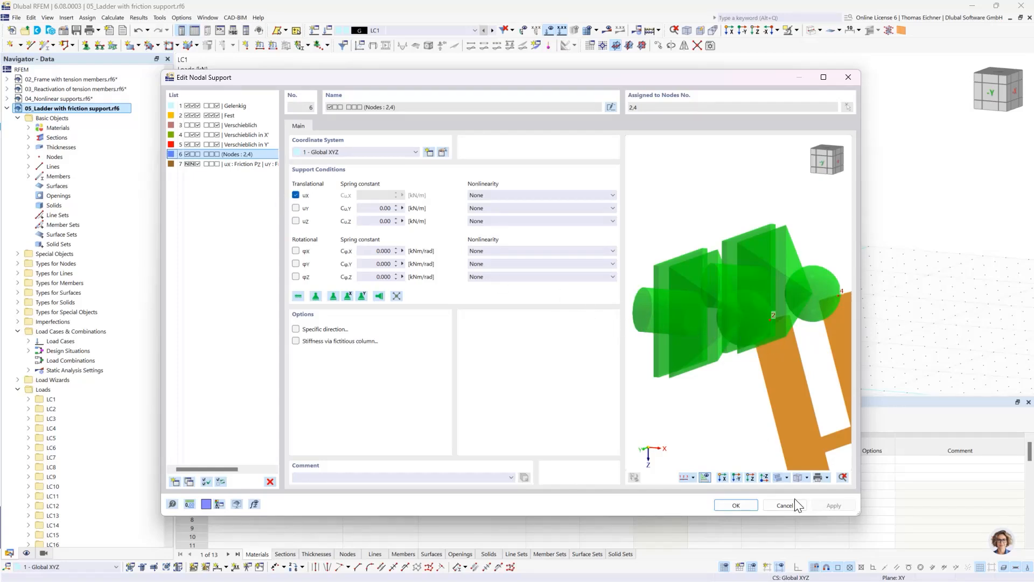
{"action": "left_click", "coordinate": [743, 509]}
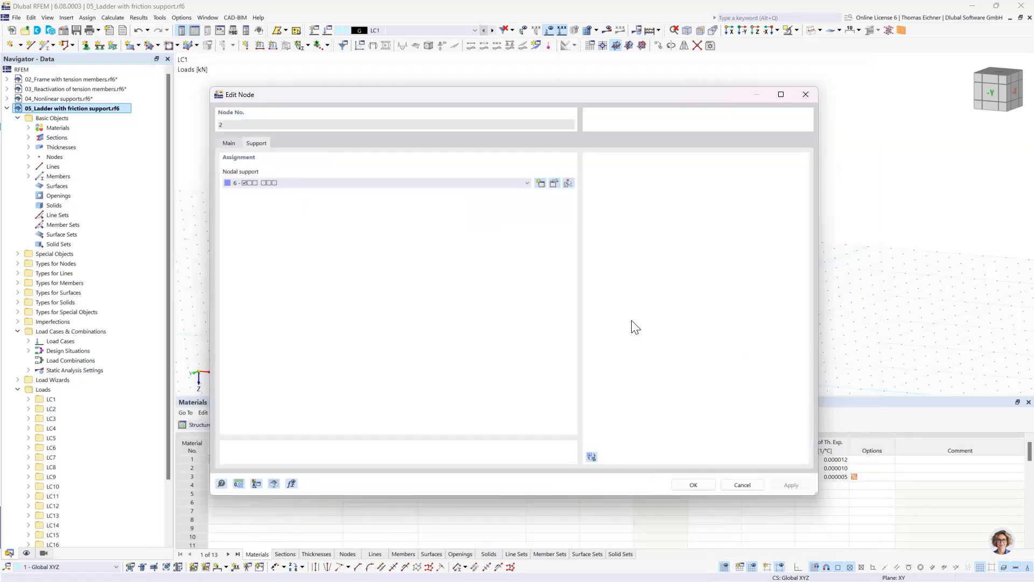
{"action": "left_click", "coordinate": [694, 484]}
Step: Review the support conditions at the ladder's foot, including the nonlinearity options available for uZ
{"action": "middle_click_drag", "start_coordinate": [589, 243], "coordinate": [560, 181]}
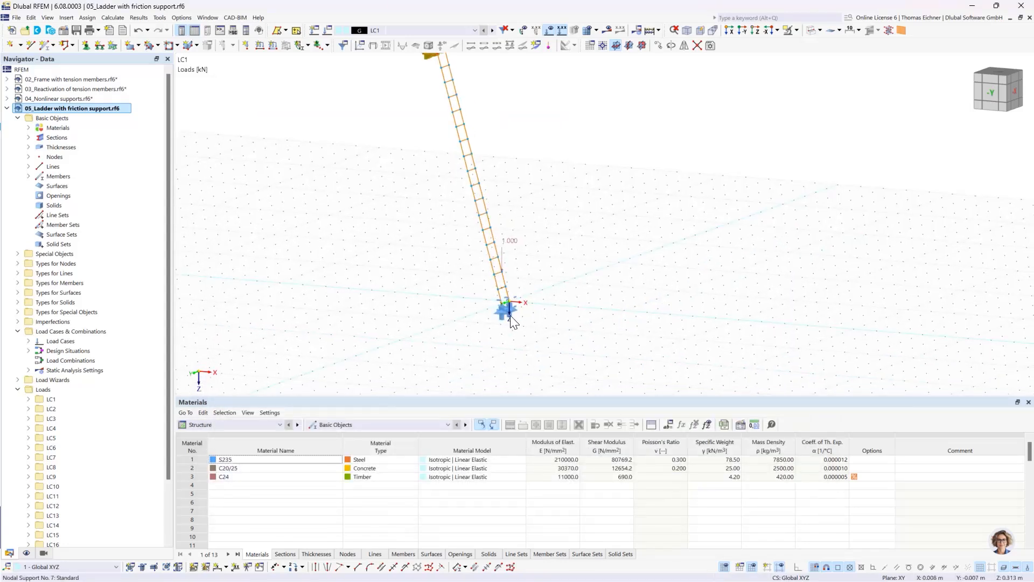
{"action": "scroll", "coordinate": [509, 315], "scroll_direction": "up", "scroll_amount": 2}
{"action": "double_click", "coordinate": [489, 313]}
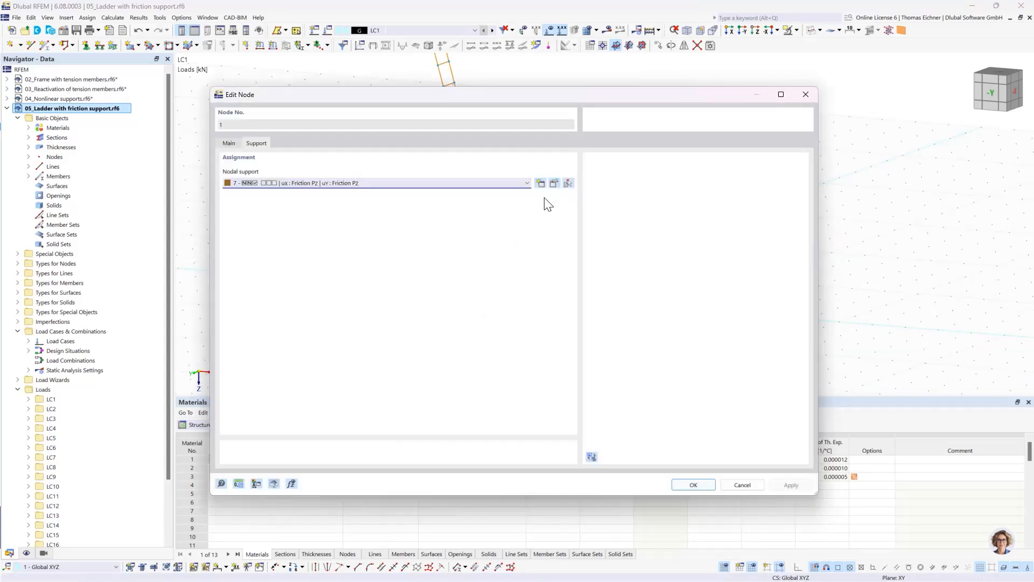
{"action": "left_click", "coordinate": [555, 184]}
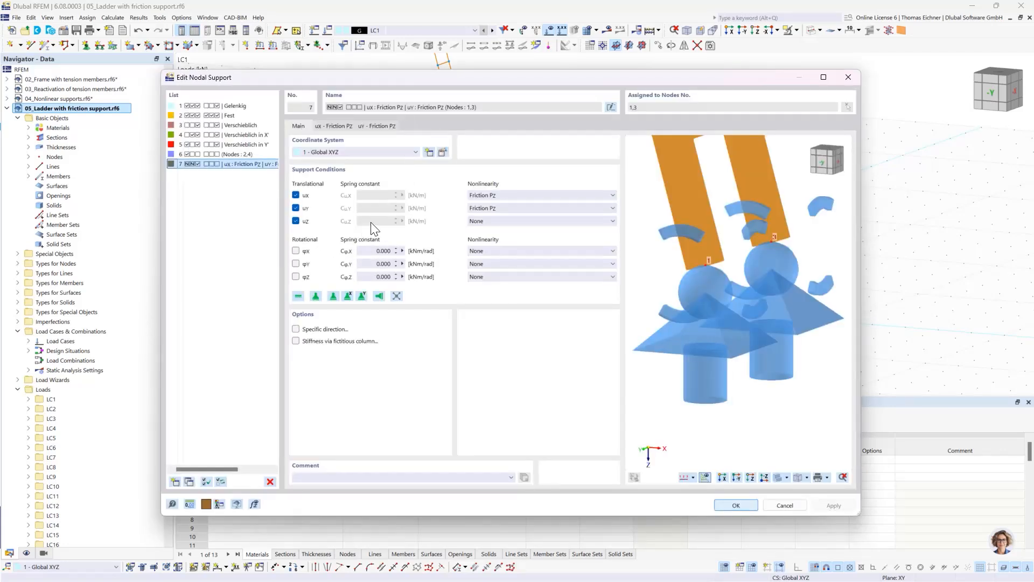
{"action": "left_click", "coordinate": [496, 222]}
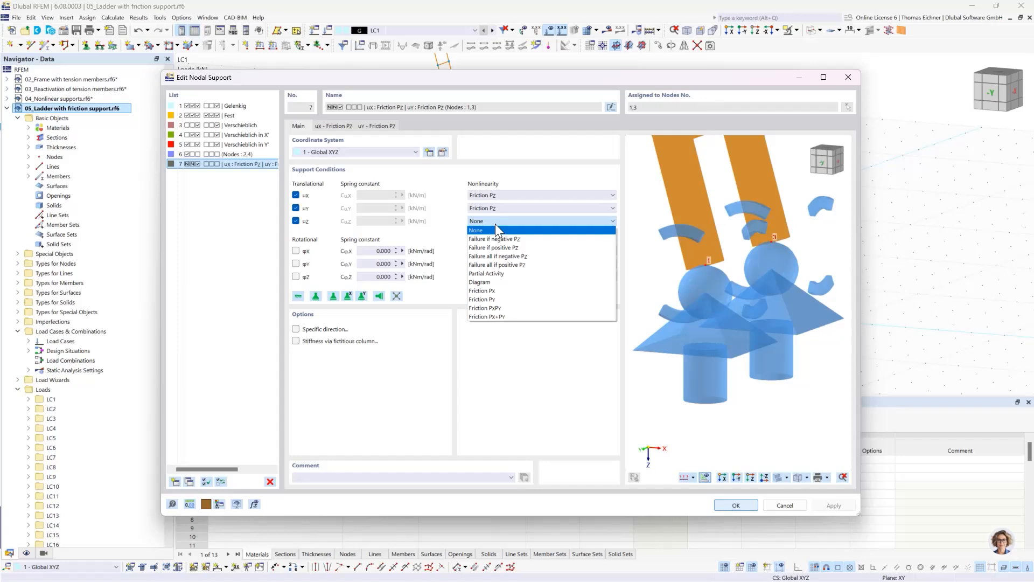
{"action": "left_click", "coordinate": [495, 226]}
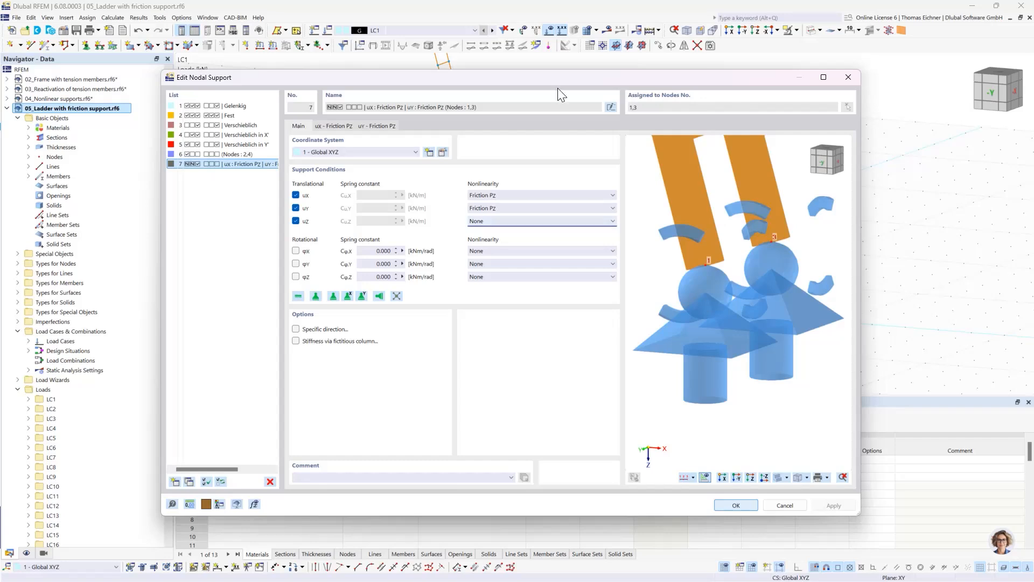
{"action": "scroll", "coordinate": [765, 289], "scroll_direction": "down", "scroll_amount": 2}
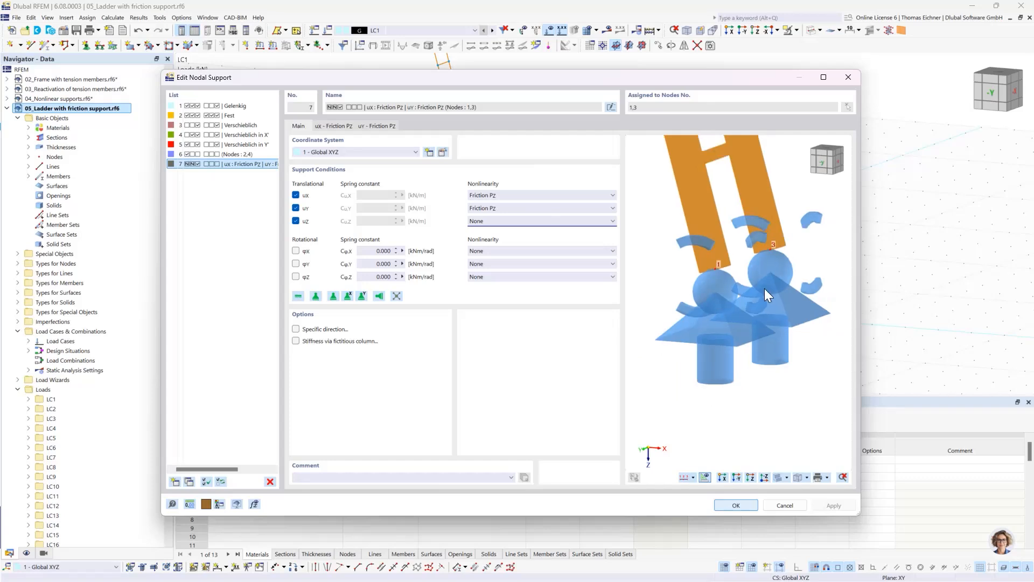
{"action": "scroll", "coordinate": [764, 288], "scroll_direction": "down", "scroll_amount": 1}
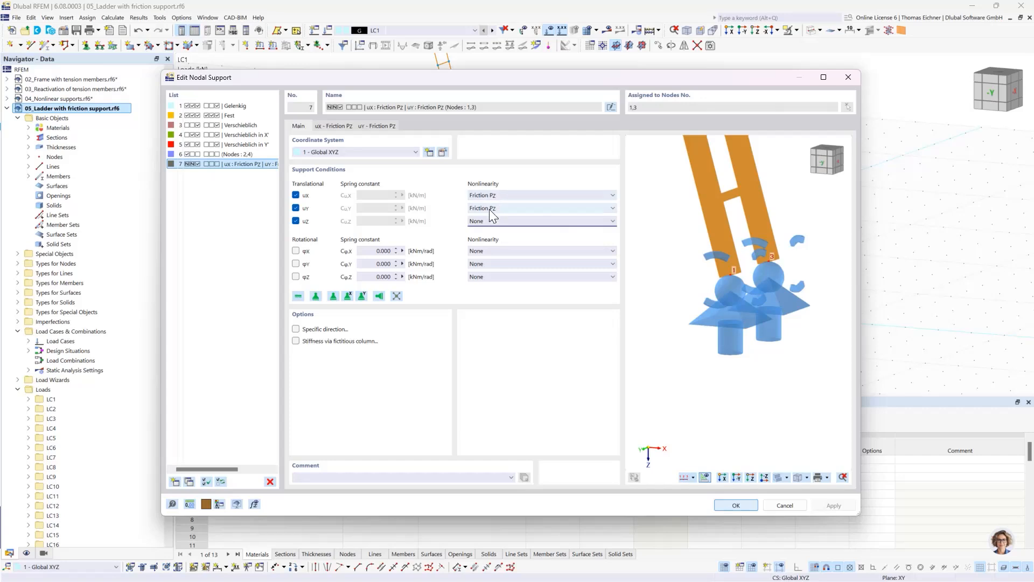
Step: Check the friction coefficient and friction diagram for uX of the foot support, and close the support and node settings
{"action": "left_click", "coordinate": [334, 125]}
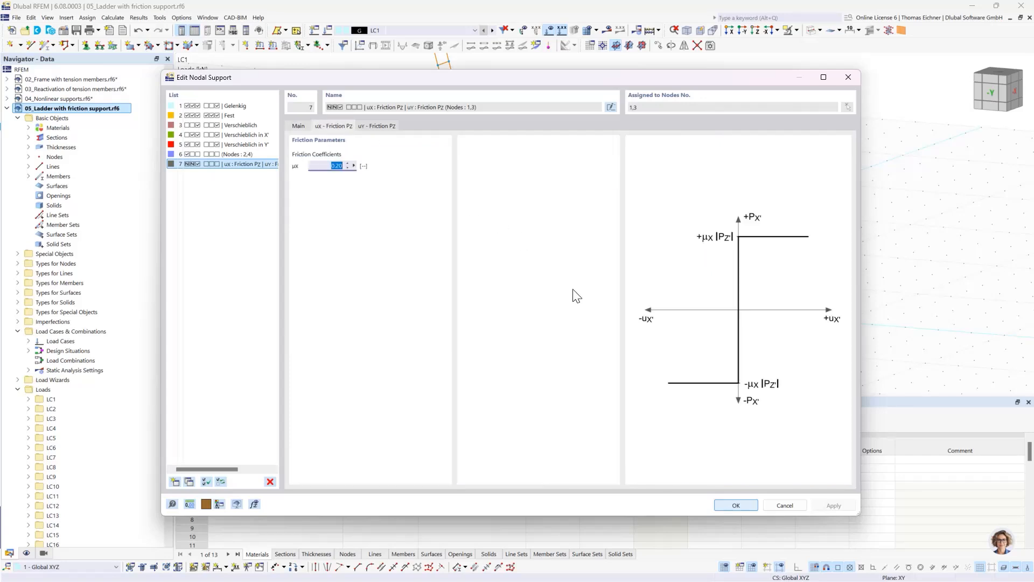
{"action": "left_click", "coordinate": [328, 169]}
{"action": "left_click_drag", "start_coordinate": [325, 165], "coordinate": [353, 167]}
{"action": "left_click_drag", "start_coordinate": [432, 79], "coordinate": [403, 134]}
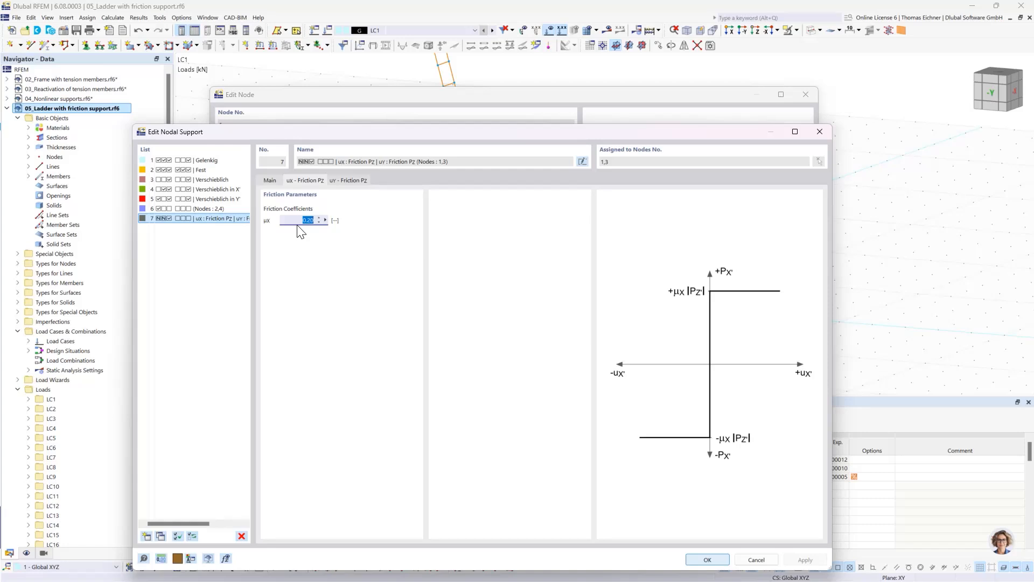
{"action": "left_click_drag", "start_coordinate": [327, 140], "coordinate": [291, 98]}
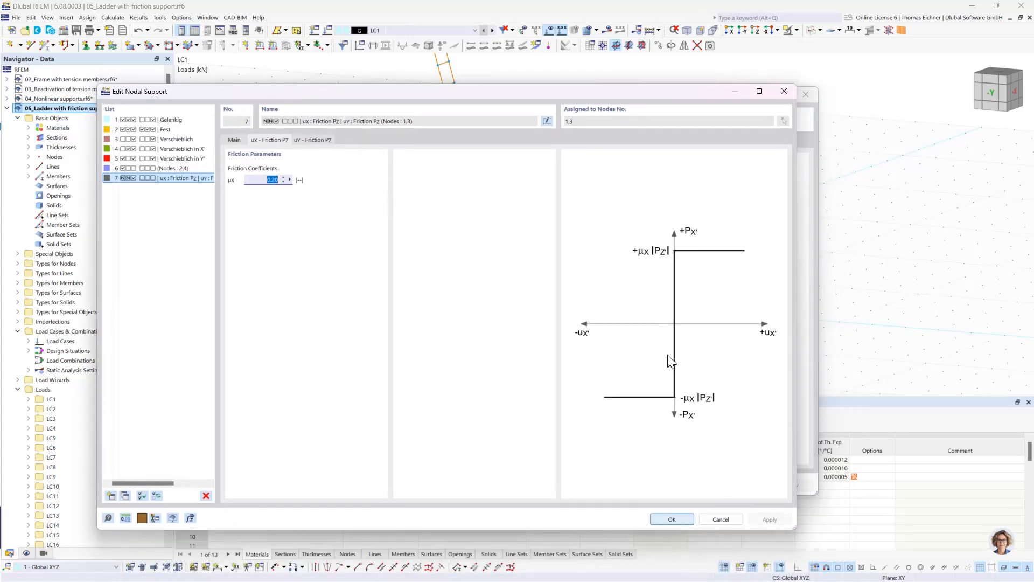
{"action": "left_click", "coordinate": [263, 180]}
{"action": "left_click", "coordinate": [663, 520]}
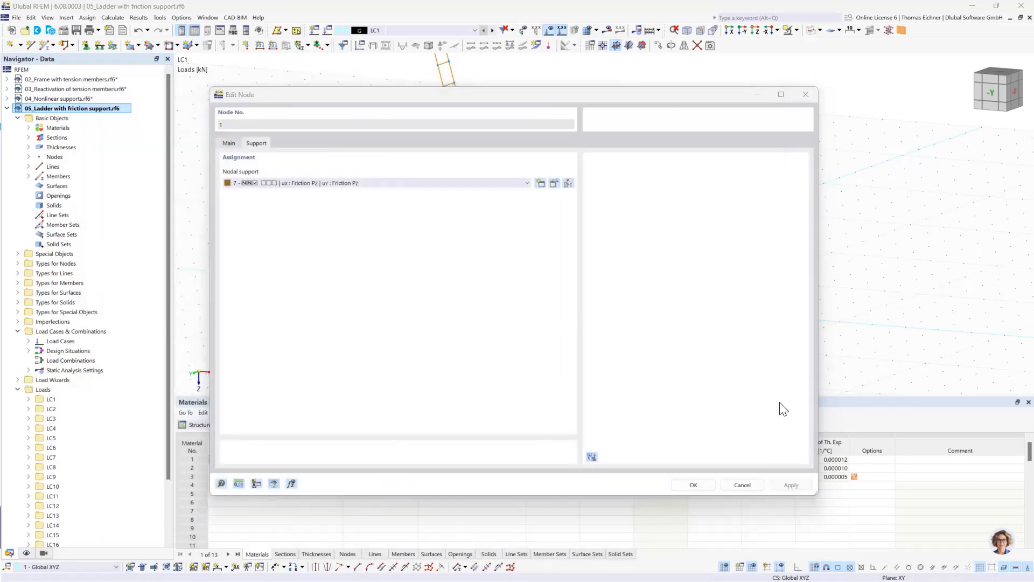
{"action": "left_click", "coordinate": [693, 485]}
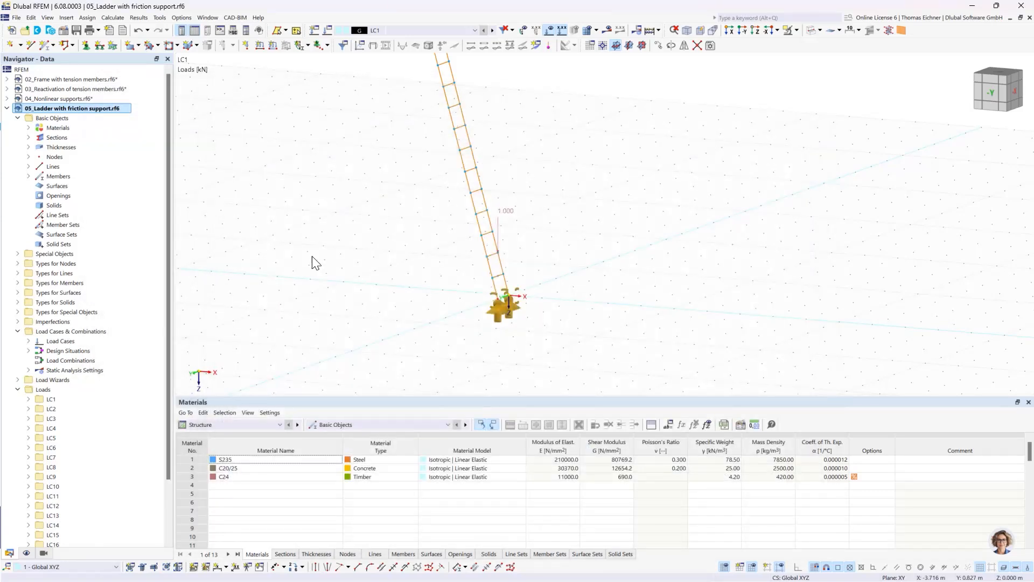
Step: Review the list of load cases and the position of the LC1 load on the ladder
{"action": "scroll", "coordinate": [384, 174], "scroll_direction": "down", "scroll_amount": 2}
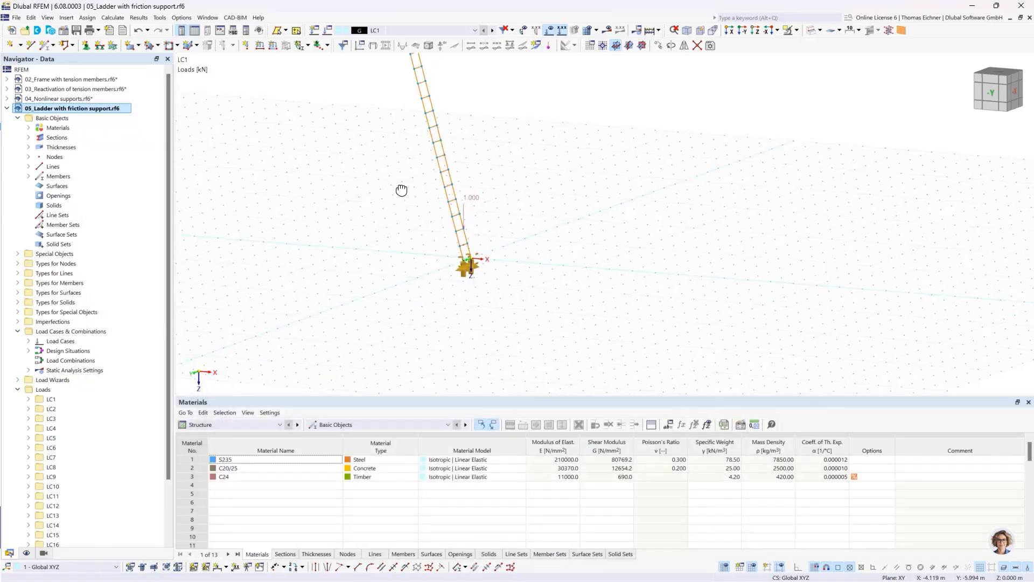
{"action": "middle_click_drag", "start_coordinate": [401, 190], "coordinate": [411, 248], "text": "ctrl"}
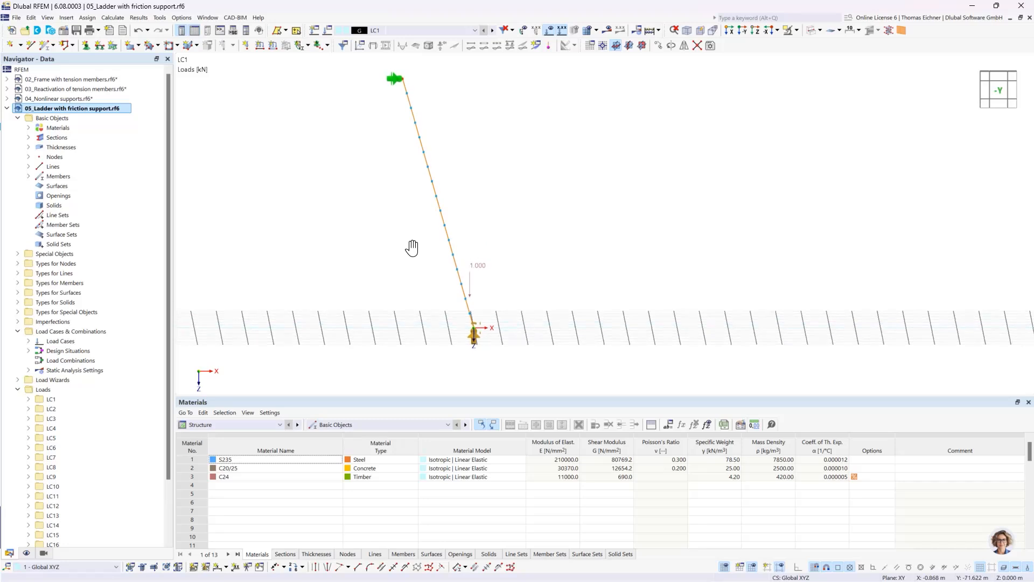
{"action": "left_click", "coordinate": [388, 31]}
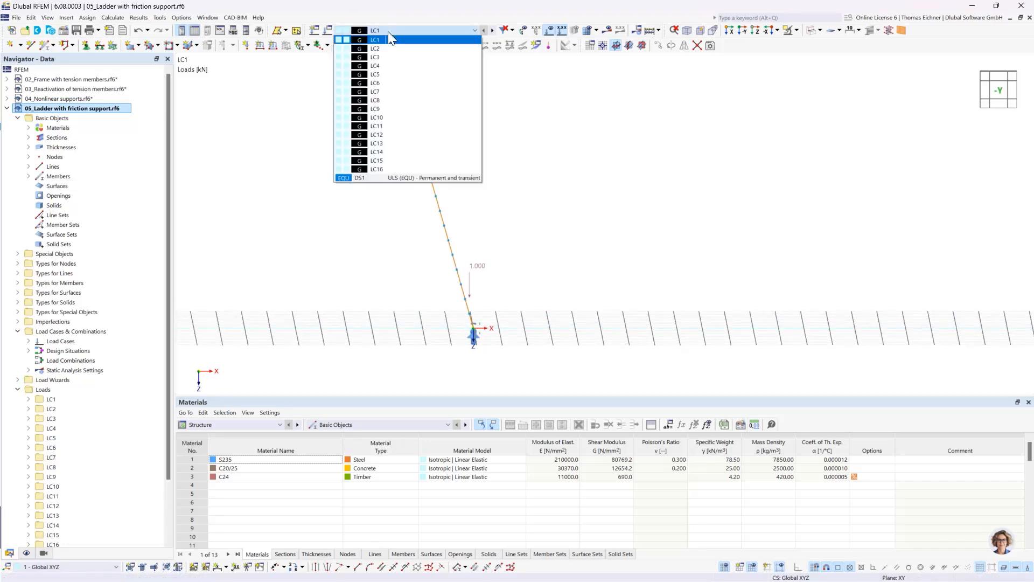
{"action": "left_click", "coordinate": [388, 28]}
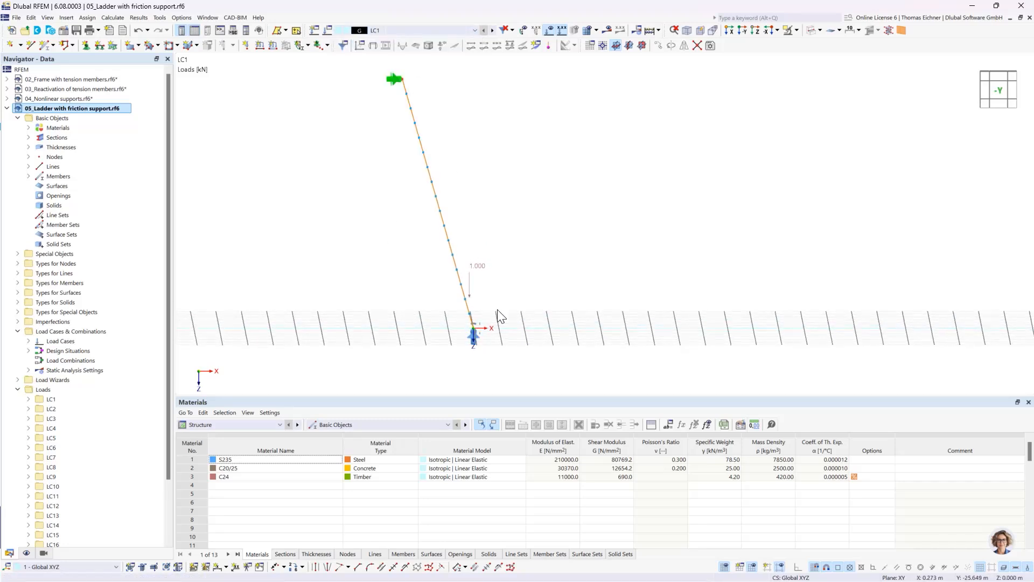
{"action": "middle_click_drag", "start_coordinate": [507, 315], "coordinate": [493, 314], "text": "ctrl"}
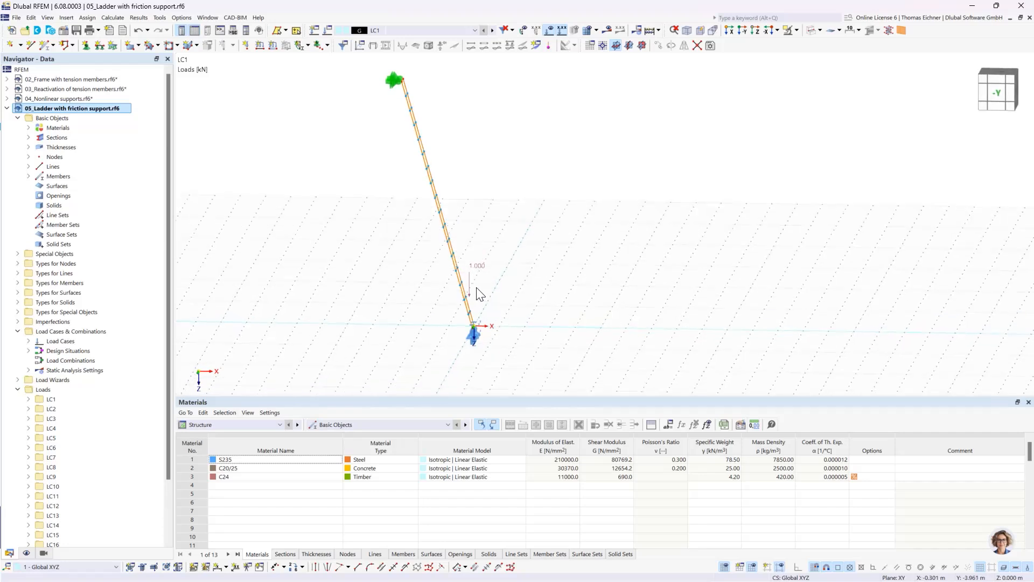
{"action": "right_click", "coordinate": [423, 34]}
{"action": "left_click", "coordinate": [449, 43]}
{"action": "middle_click_drag", "start_coordinate": [518, 246], "coordinate": [507, 276]}
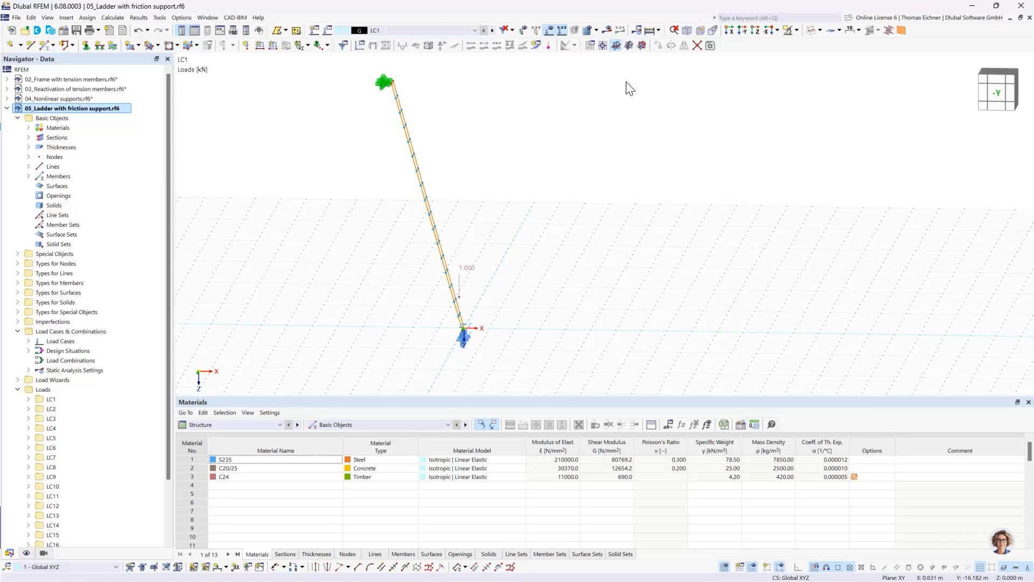
Step: Calculate all load cases and select the Load Case No. 12 entry among the calculation errors and warnings
{"action": "left_click", "coordinate": [650, 33]}
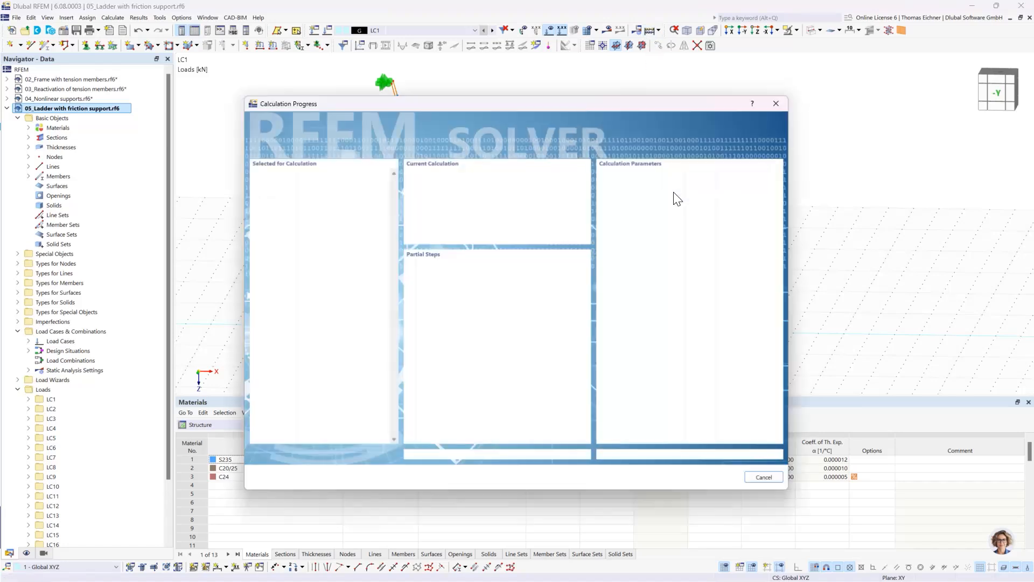
{"action": "left_click_drag", "start_coordinate": [543, 99], "coordinate": [853, 93]}
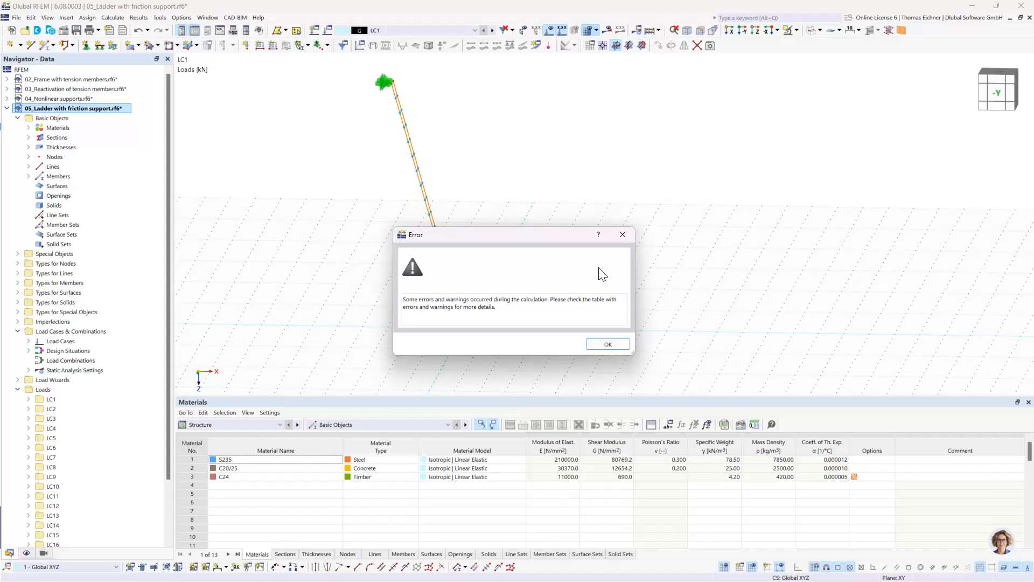
{"action": "left_click", "coordinate": [607, 344]}
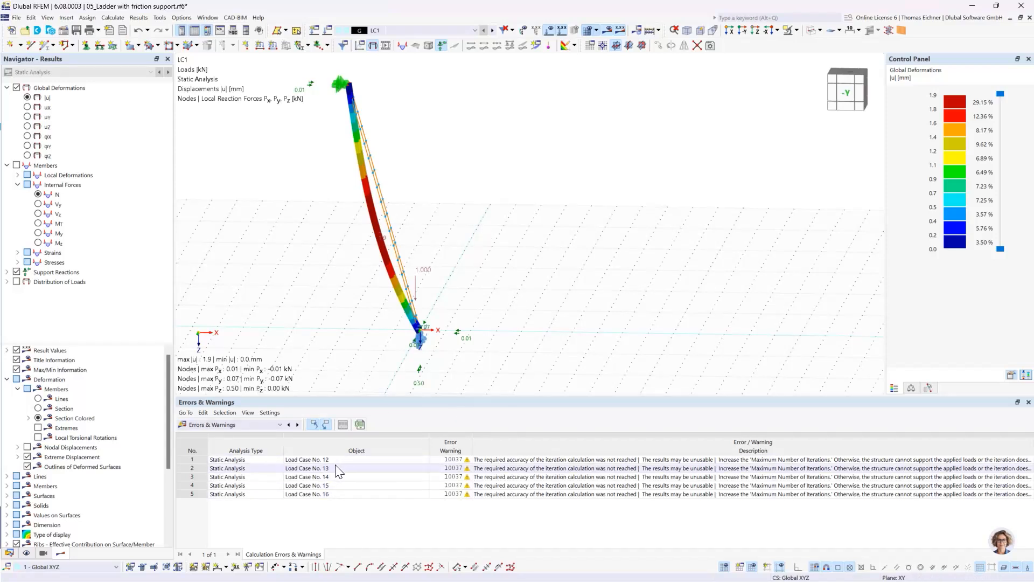
{"action": "left_click", "coordinate": [355, 460]}
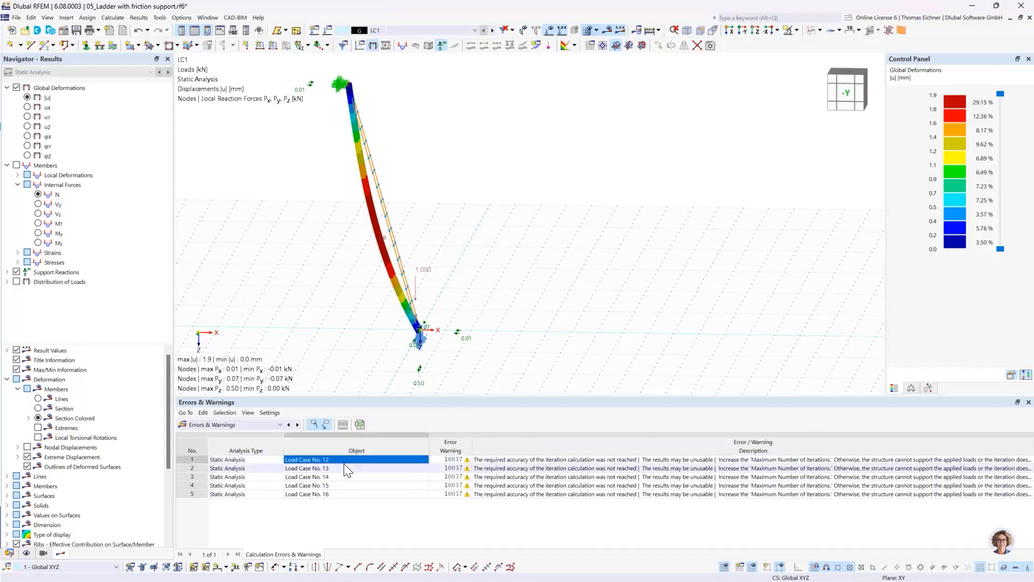
Step: View the LC1 results from the side and examine the support reactions and friction support at the ladder's foot
{"action": "middle_click_drag", "start_coordinate": [496, 289], "coordinate": [503, 277], "text": "ctrl"}
{"action": "left_click", "coordinate": [743, 33]}
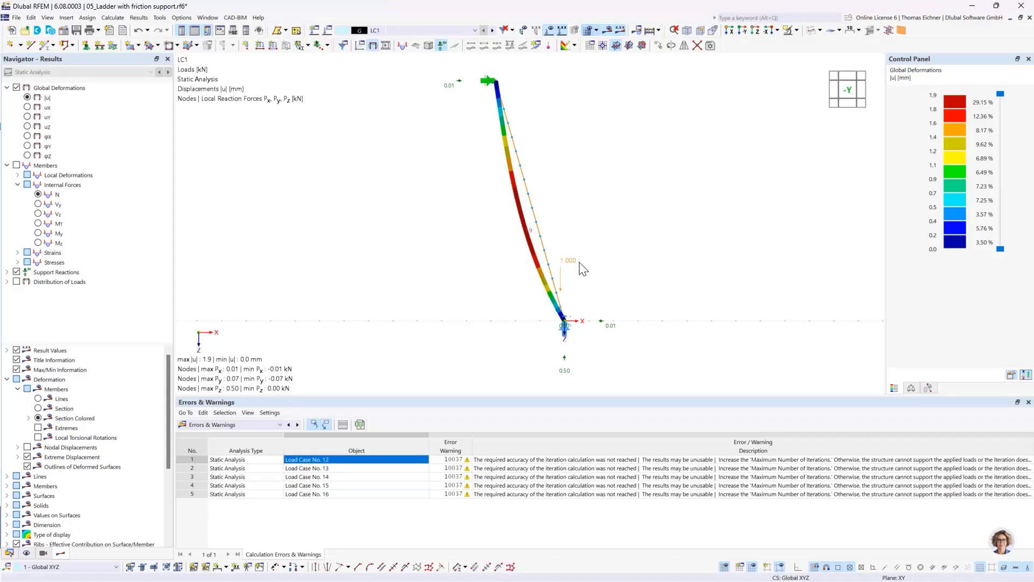
{"action": "scroll", "coordinate": [583, 271], "scroll_direction": "up", "scroll_amount": 2}
{"action": "middle_click_drag", "start_coordinate": [608, 269], "coordinate": [612, 261]}
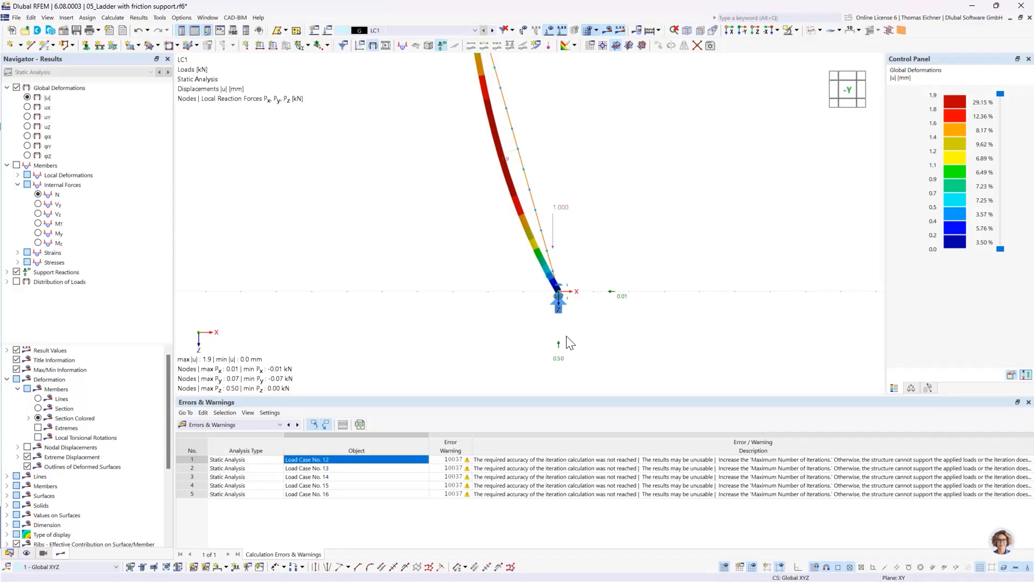
{"action": "mouse_move", "coordinate": [562, 317]}
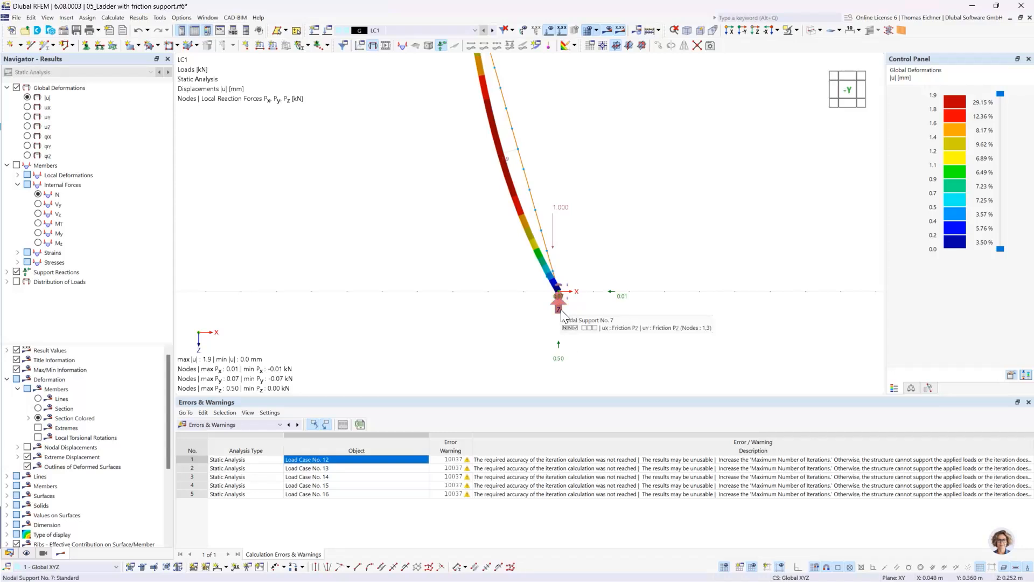
{"action": "middle_click_drag", "start_coordinate": [656, 213], "coordinate": [620, 261]}
{"action": "scroll", "coordinate": [633, 244], "scroll_direction": "down", "scroll_amount": 3}
{"action": "scroll", "coordinate": [620, 263], "scroll_direction": "up", "scroll_amount": 1}
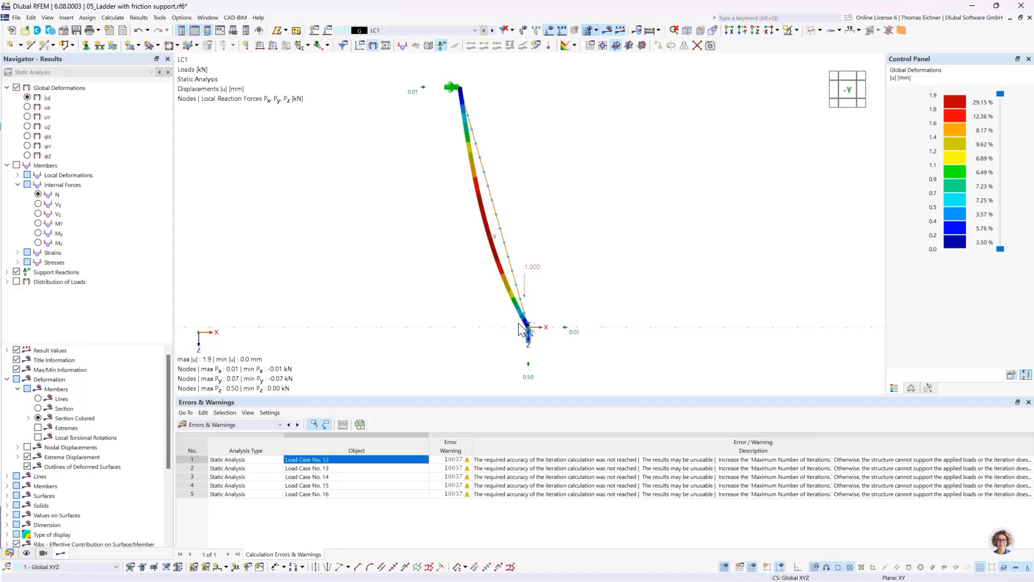
{"action": "mouse_move", "coordinate": [530, 333]}
Step: Go through the results of load cases LC2 to LC12 one by one, comparing the ladder's deformation and support reactions per load position
{"action": "left_click", "coordinate": [494, 30]}
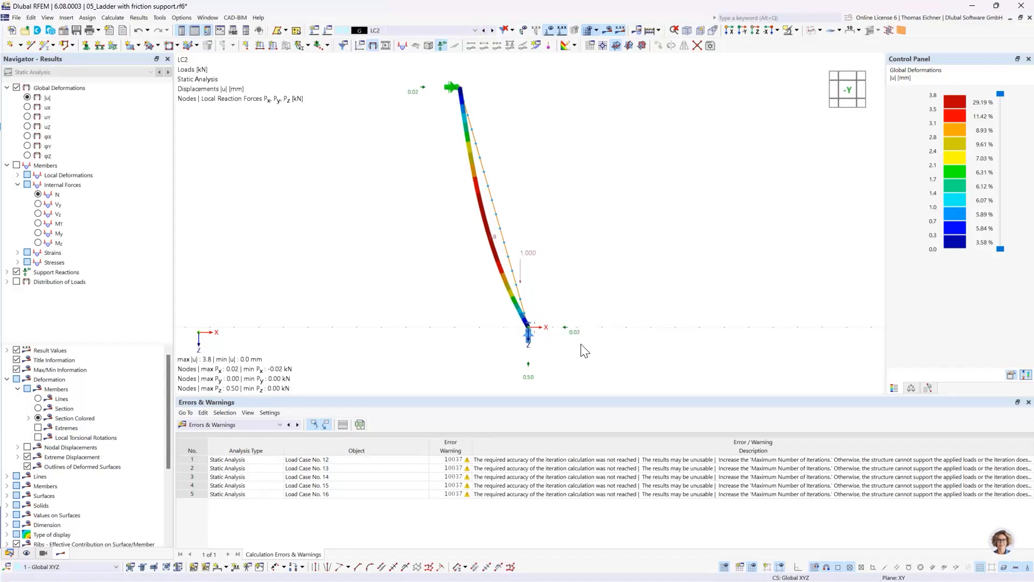
{"action": "left_click", "coordinate": [493, 31]}
{"action": "left_click", "coordinate": [493, 31]}
{"action": "left_click", "coordinate": [493, 31]}
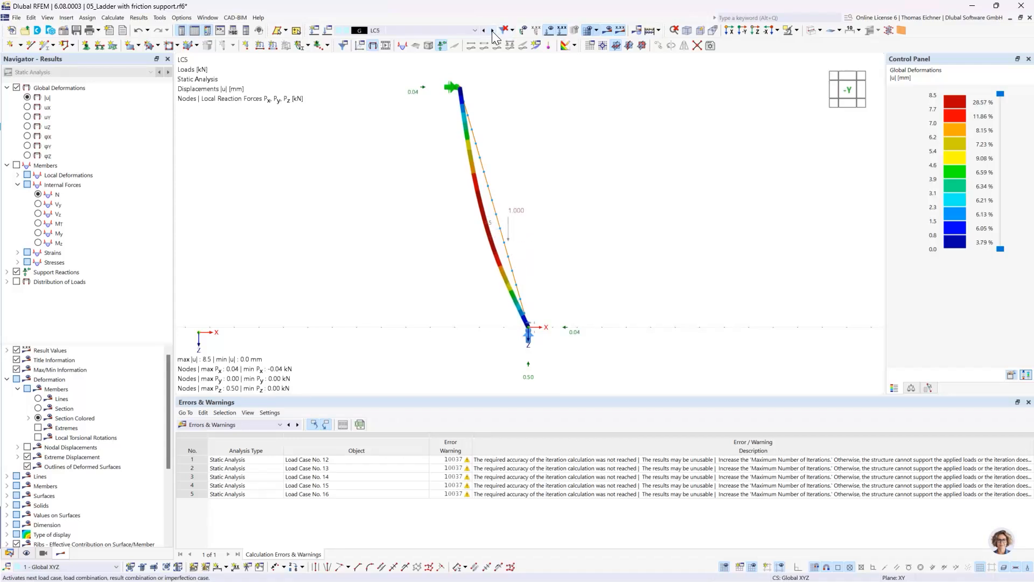
{"action": "left_click", "coordinate": [492, 31]}
{"action": "left_click", "coordinate": [493, 31]}
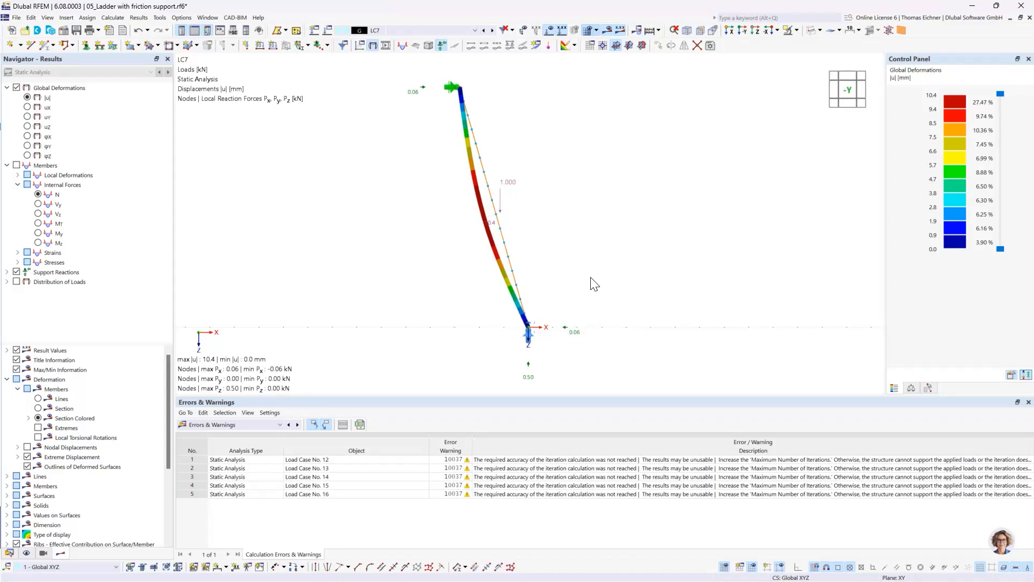
{"action": "left_click", "coordinate": [493, 30]}
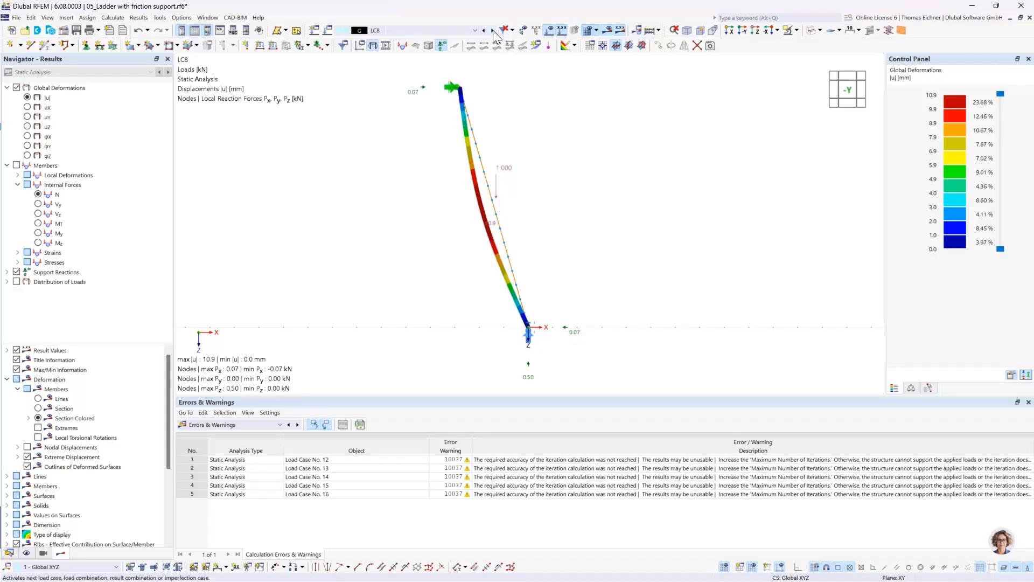
{"action": "left_click", "coordinate": [493, 30]}
{"action": "left_click", "coordinate": [493, 30]}
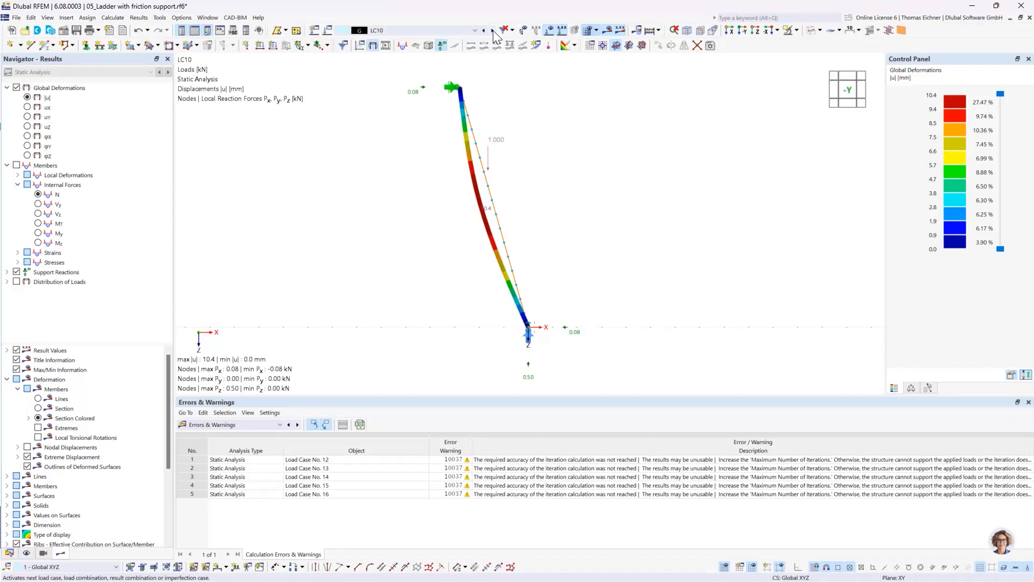
{"action": "left_click", "coordinate": [493, 30]}
{"action": "left_click", "coordinate": [493, 30]}
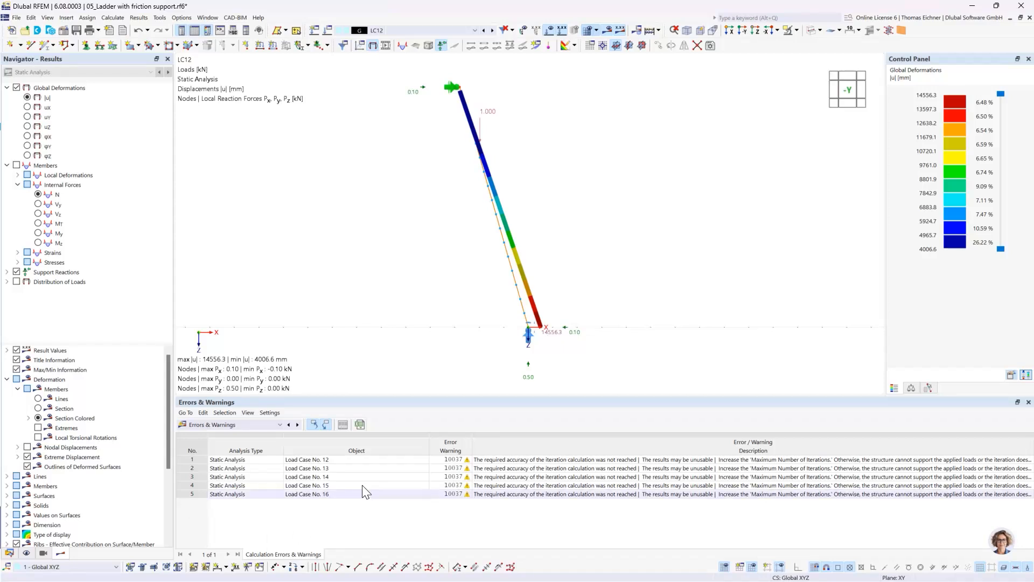
Step: Select the Load Case No. 12 warning and examine the LC12 displacement of the ladder from a slight angle
{"action": "left_click", "coordinate": [355, 467]}
{"action": "left_click", "coordinate": [350, 460]}
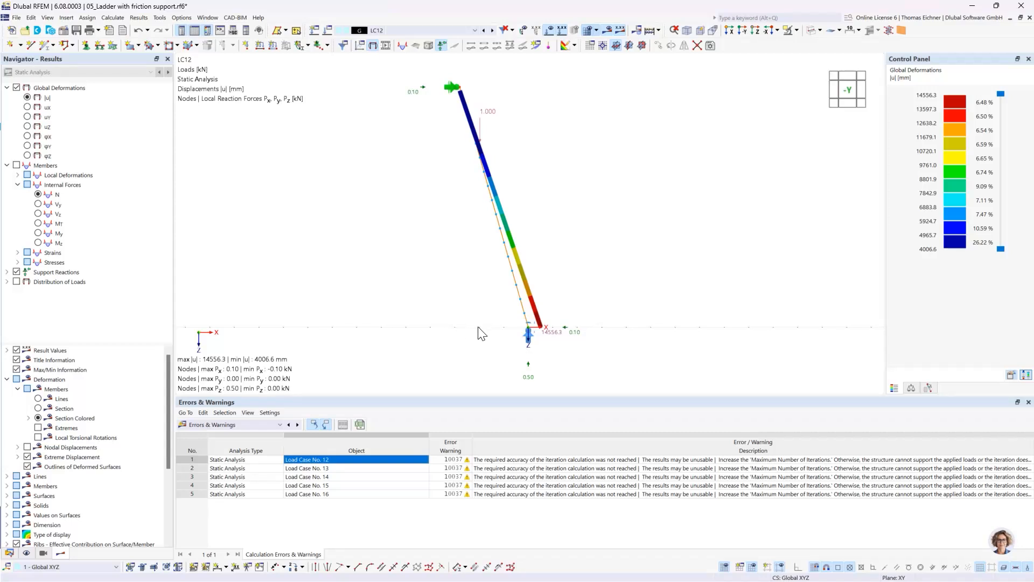
{"action": "middle_click_drag", "start_coordinate": [603, 310], "coordinate": [589, 318], "text": "ctrl"}
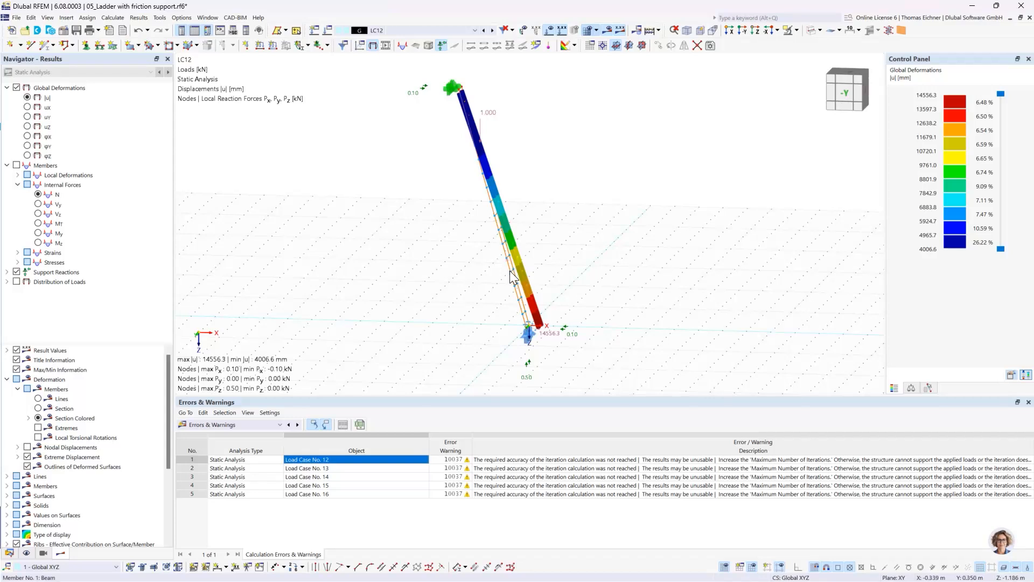
Step: Create load combination CO1 by assigning load cases LC16 and LC1, each with factor 1.00, and accept it
{"action": "left_click", "coordinate": [326, 30]}
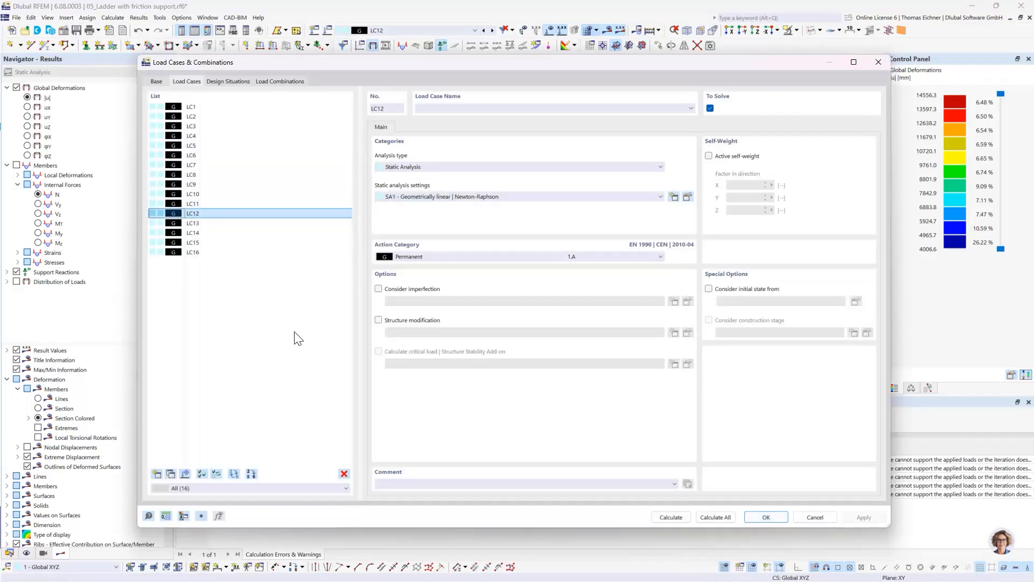
{"action": "left_click_drag", "start_coordinate": [303, 68], "coordinate": [305, 437]}
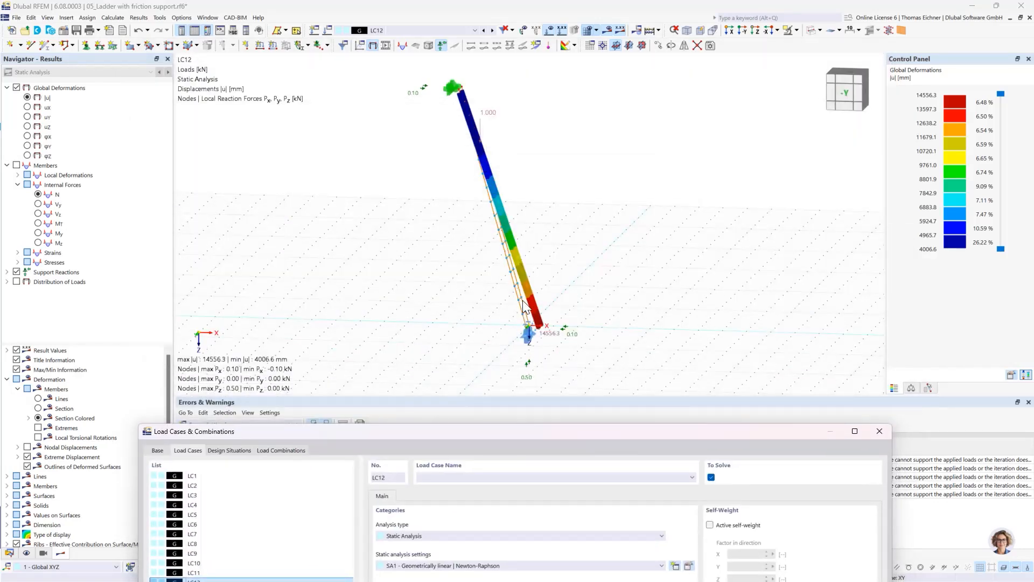
{"action": "left_click_drag", "start_coordinate": [511, 431], "coordinate": [488, 84]}
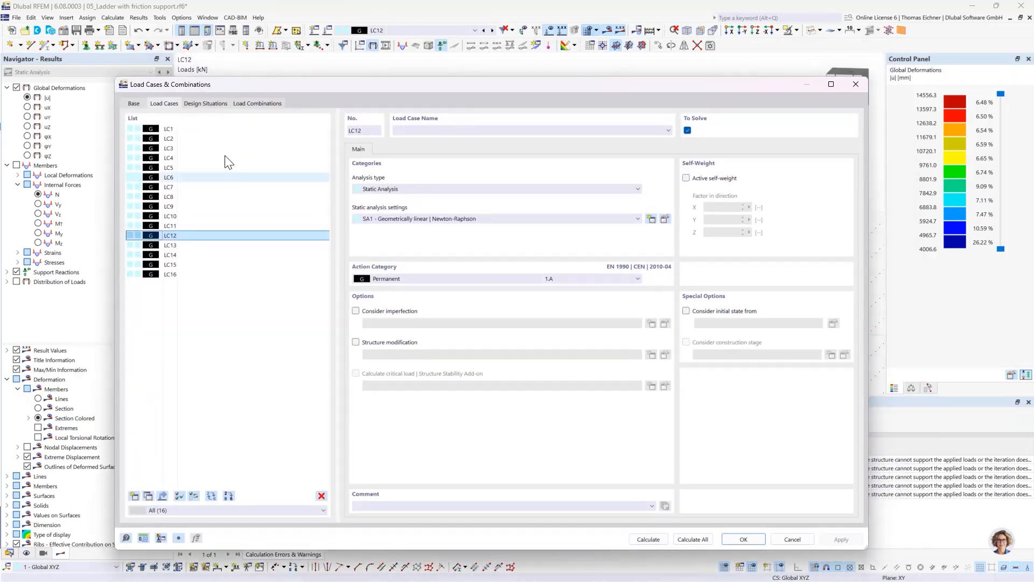
{"action": "left_click", "coordinate": [257, 103]}
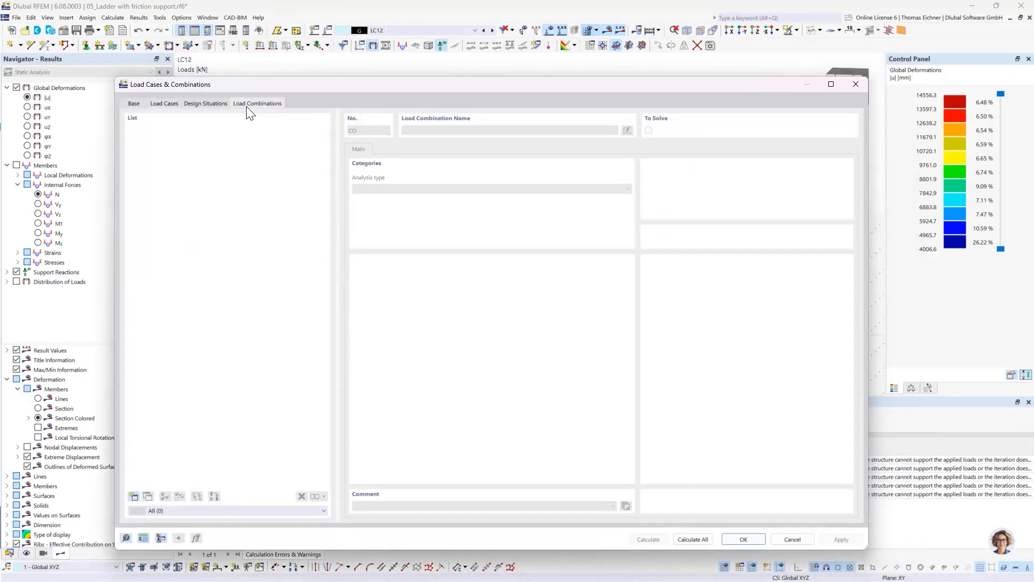
{"action": "left_click", "coordinate": [134, 496]}
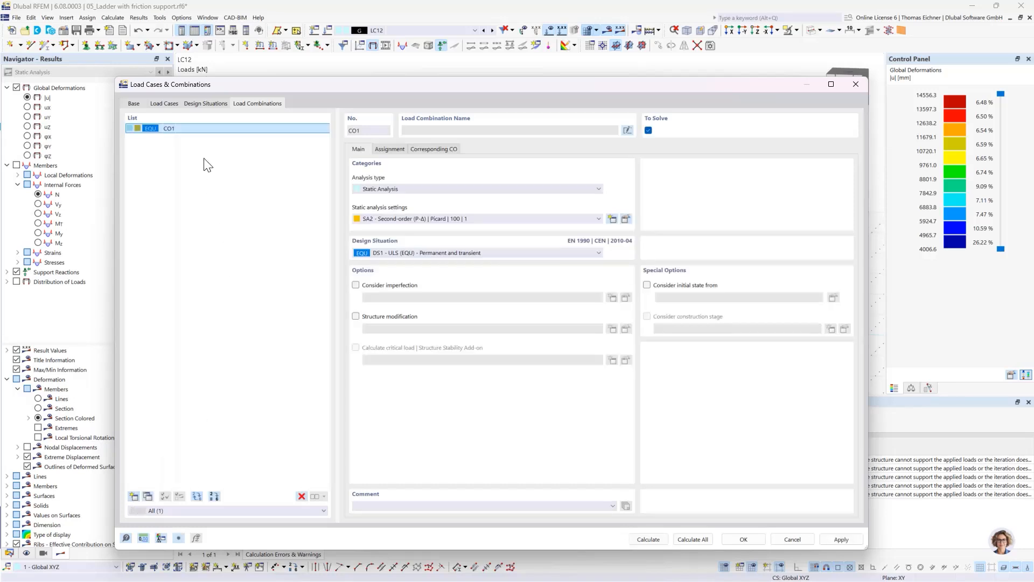
{"action": "left_click", "coordinate": [401, 147]}
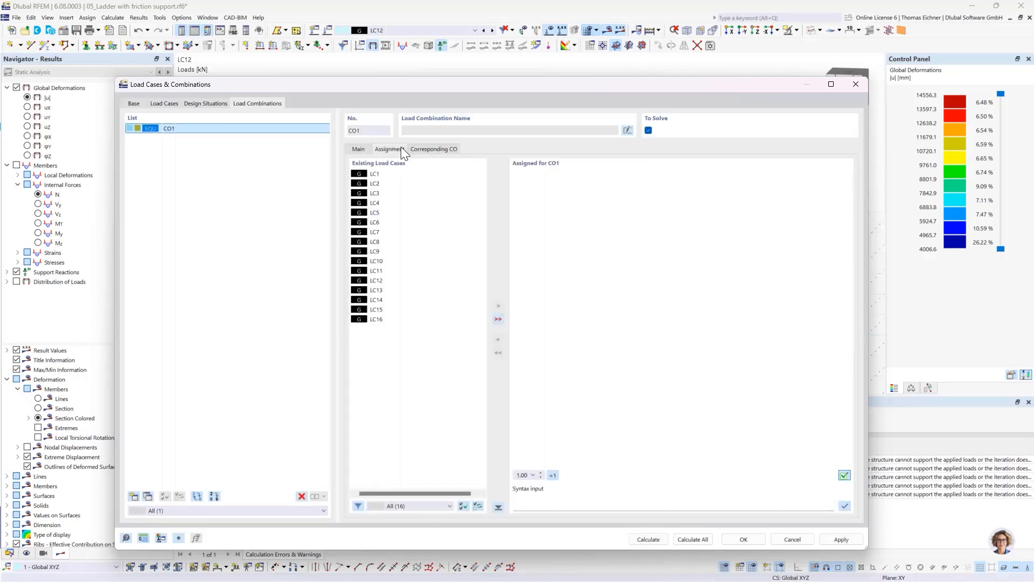
{"action": "double_click", "coordinate": [375, 321]}
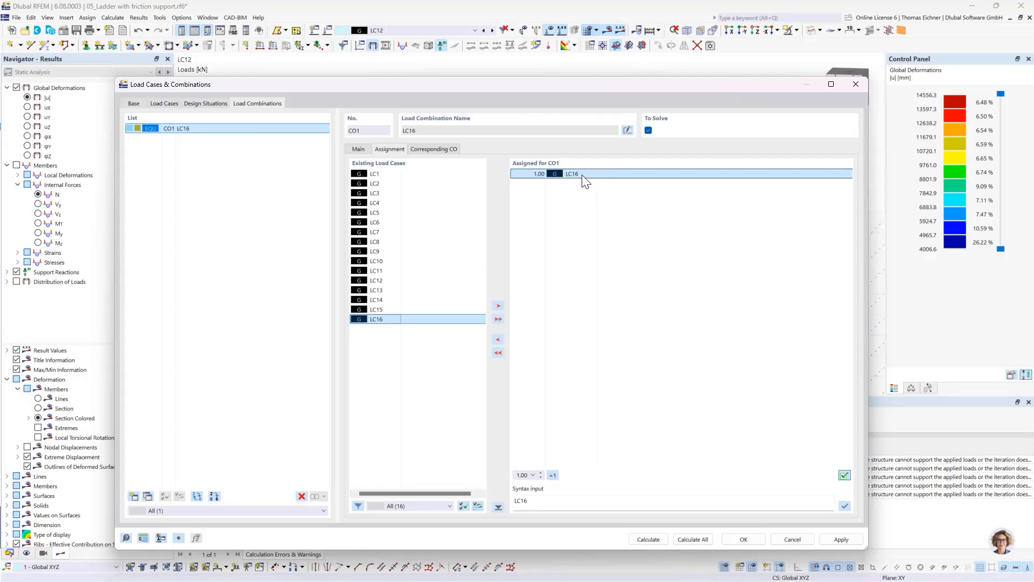
{"action": "double_click", "coordinate": [373, 173]}
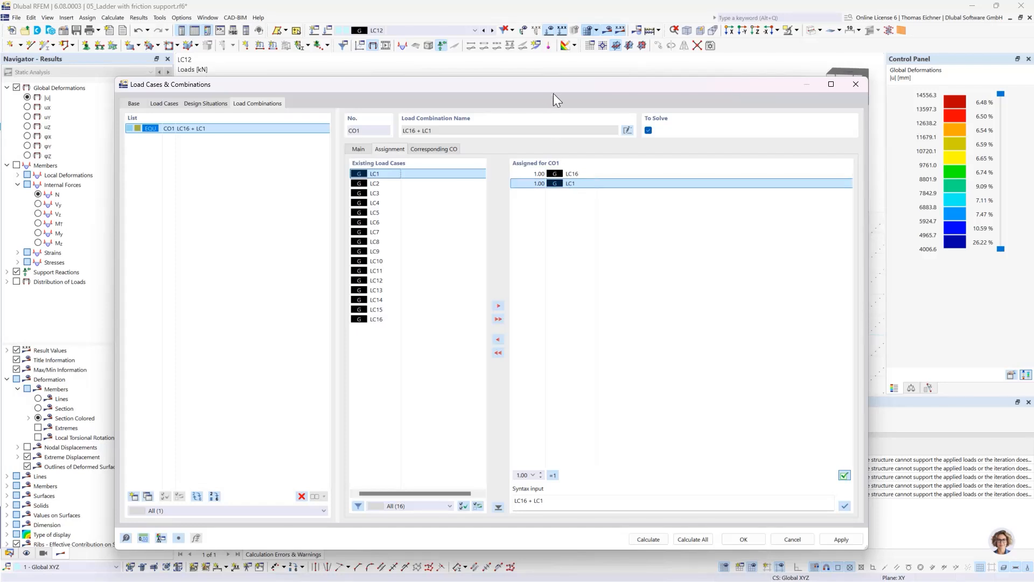
{"action": "left_click_drag", "start_coordinate": [554, 94], "coordinate": [502, 79]}
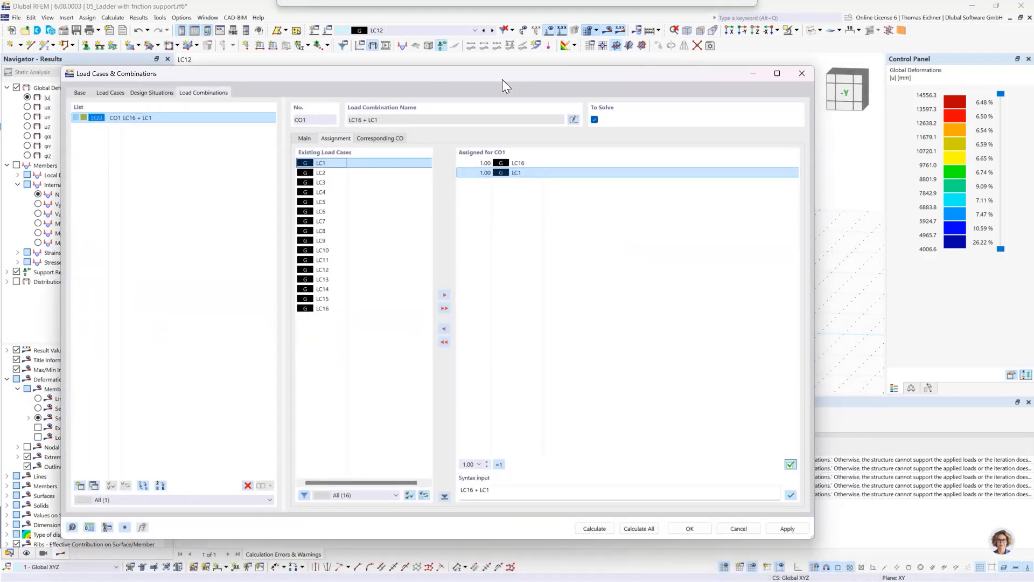
{"action": "left_click", "coordinate": [687, 529]}
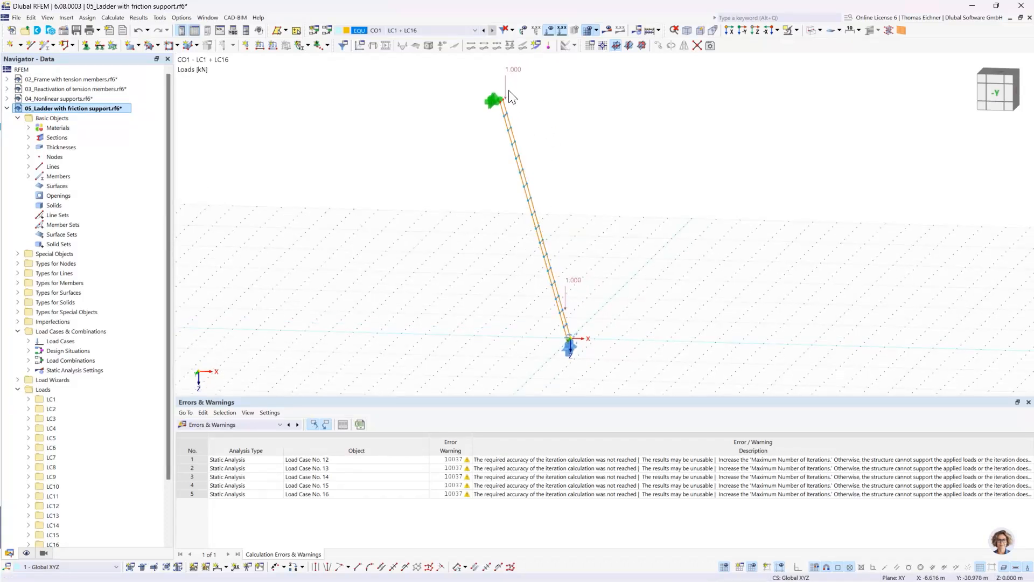
Step: Calculate load combination CO1 and examine the ladder's deformation and support reactions from the side
{"action": "left_click", "coordinate": [606, 32]}
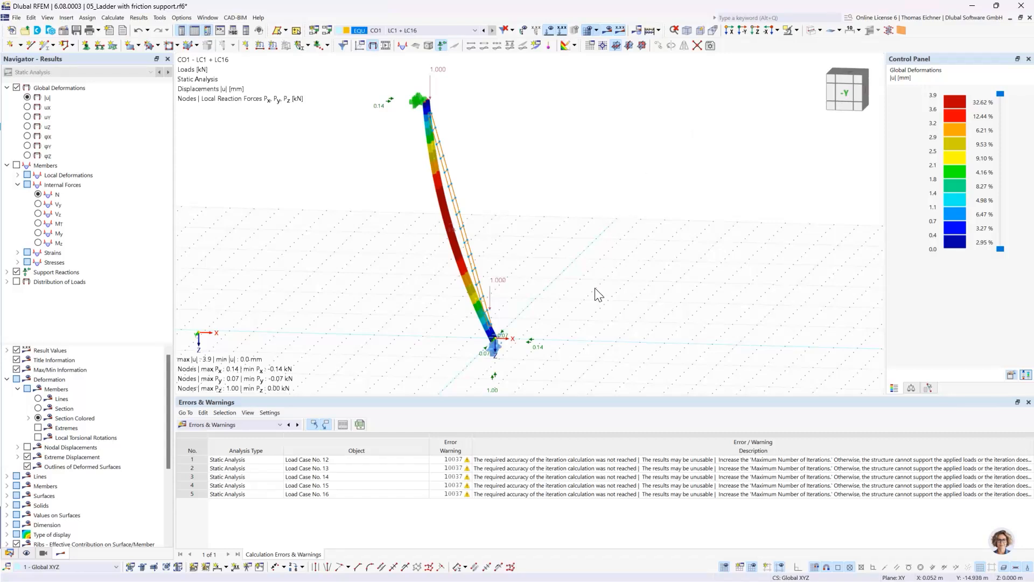
{"action": "mouse_move", "coordinate": [595, 287]}
{"action": "middle_mouse_down", "text": "ctrl"}
{"action": "mouse_move", "coordinate": [609, 264]}
{"action": "mouse_move", "coordinate": [619, 285]}
{"action": "mouse_move", "coordinate": [621, 271]}
{"action": "middle_mouse_up", "text": "ctrl"}
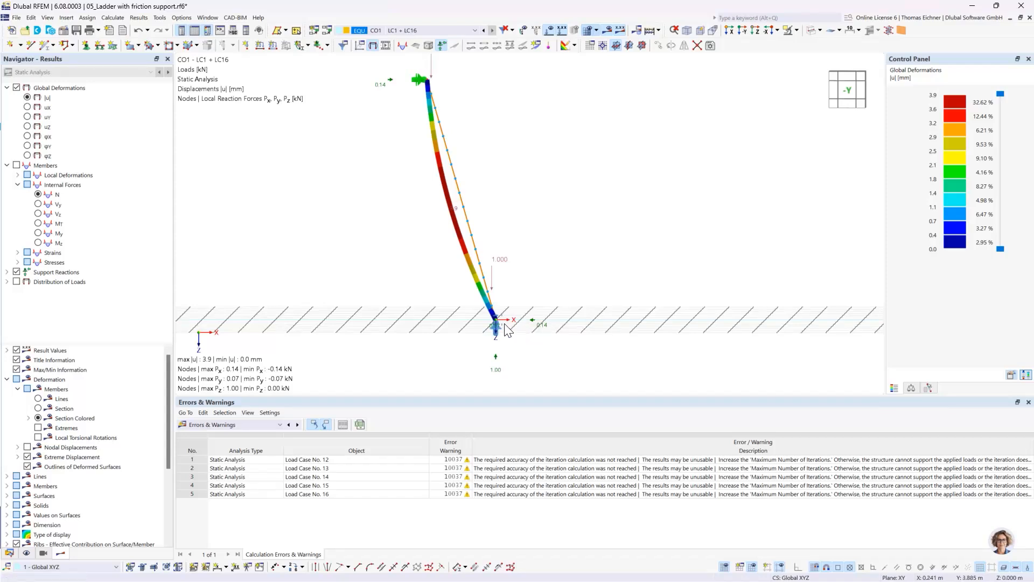
{"action": "middle_click_drag", "start_coordinate": [571, 248], "coordinate": [559, 281]}
{"action": "scroll", "coordinate": [559, 281], "scroll_direction": "down", "scroll_amount": 1}
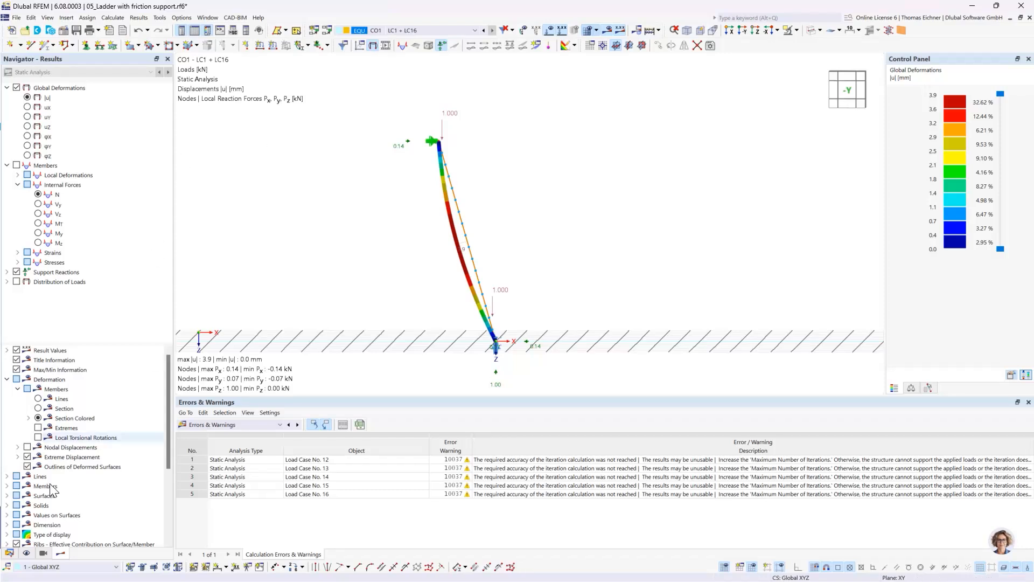
Step: Collapse the ladder model in the project data and switch to the model 06_Tension speciment as surface model.rf6
{"action": "left_click", "coordinate": [9, 554]}
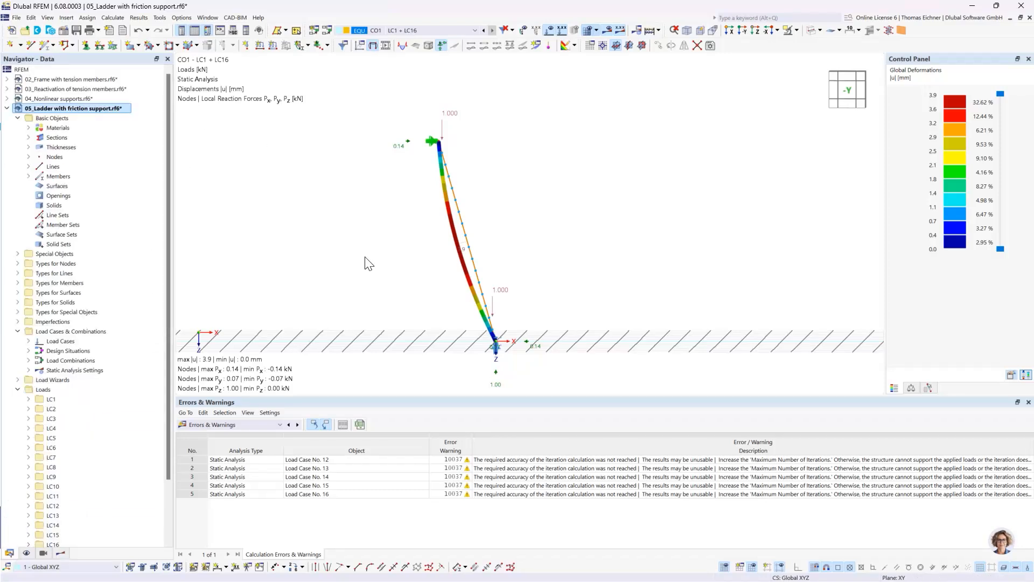
{"action": "left_click", "coordinate": [7, 108]}
{"action": "left_click", "coordinate": [48, 119]}
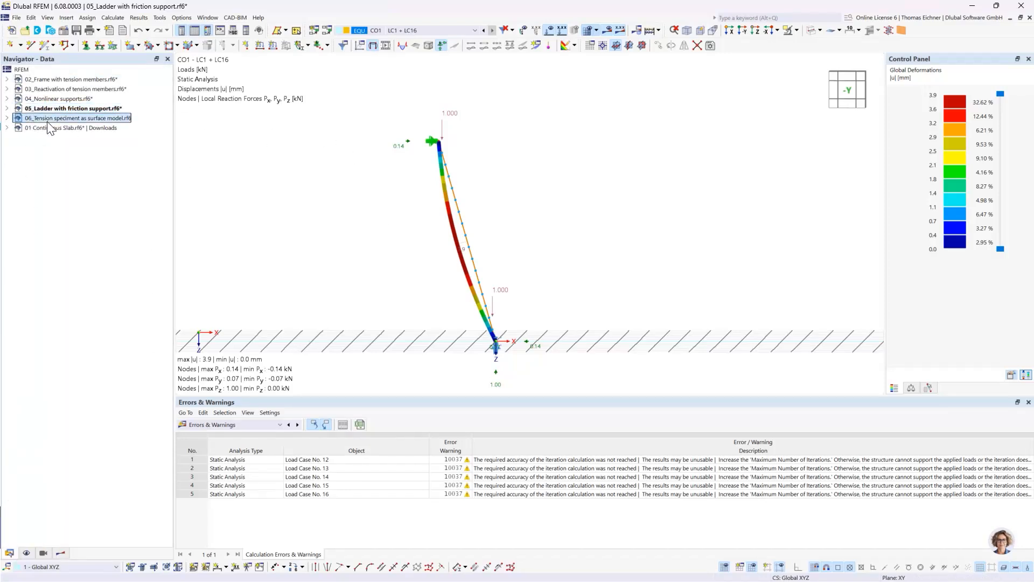
{"action": "double_click", "coordinate": [97, 123]}
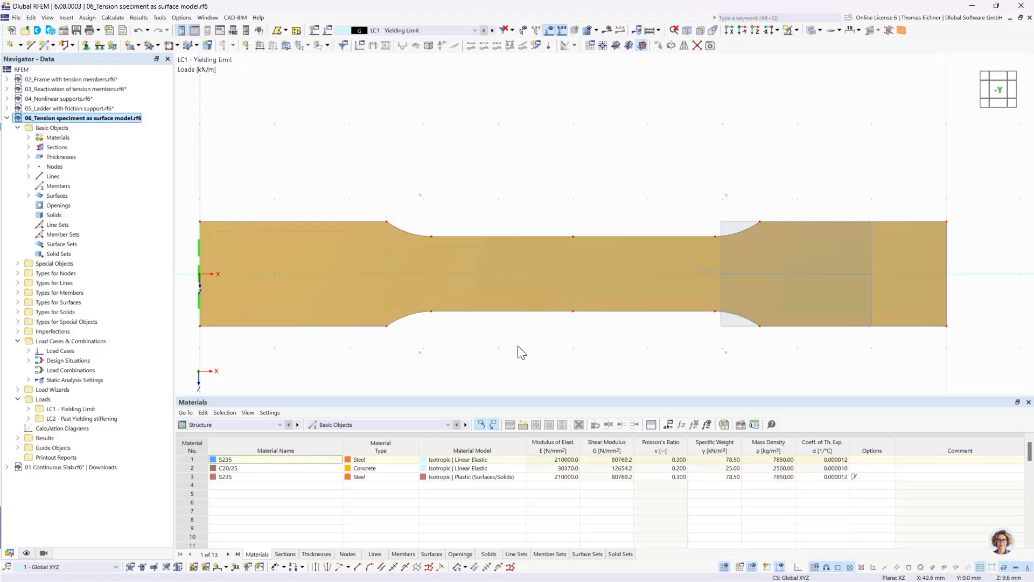
Step: Examine the tension specimen in 3D and check the thickness and material settings of its surface, leaving them as they are
{"action": "left_click", "coordinate": [476, 307]}
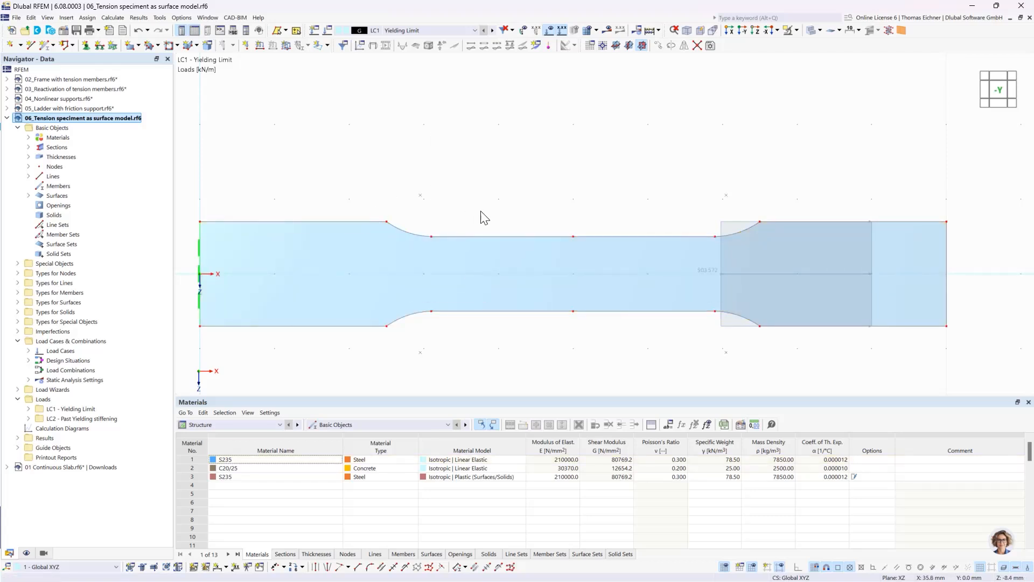
{"action": "scroll", "coordinate": [481, 207], "scroll_direction": "down", "scroll_amount": 2}
{"action": "middle_click_drag", "start_coordinate": [783, 169], "coordinate": [673, 197], "text": "ctrl"}
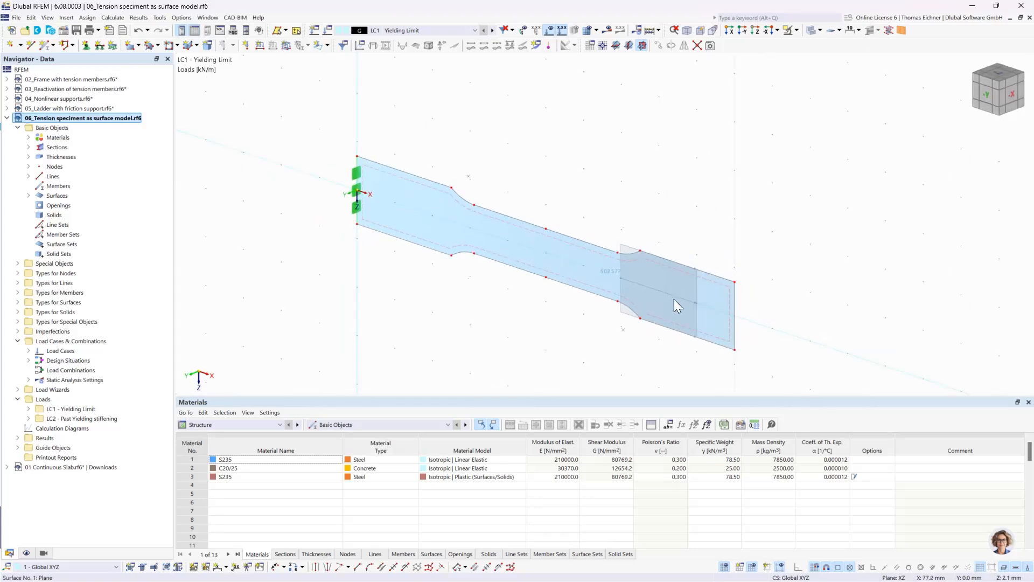
{"action": "middle_click_drag", "start_coordinate": [441, 159], "coordinate": [492, 149], "text": "ctrl"}
{"action": "scroll", "coordinate": [484, 199], "scroll_direction": "up", "scroll_amount": 1}
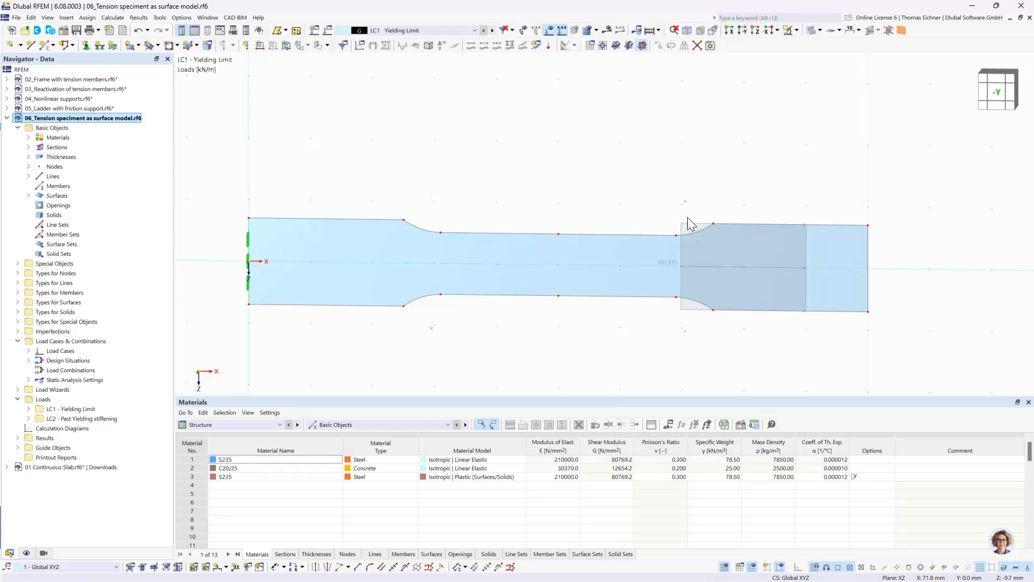
{"action": "left_click", "coordinate": [668, 264]}
{"action": "double_click", "coordinate": [482, 268]}
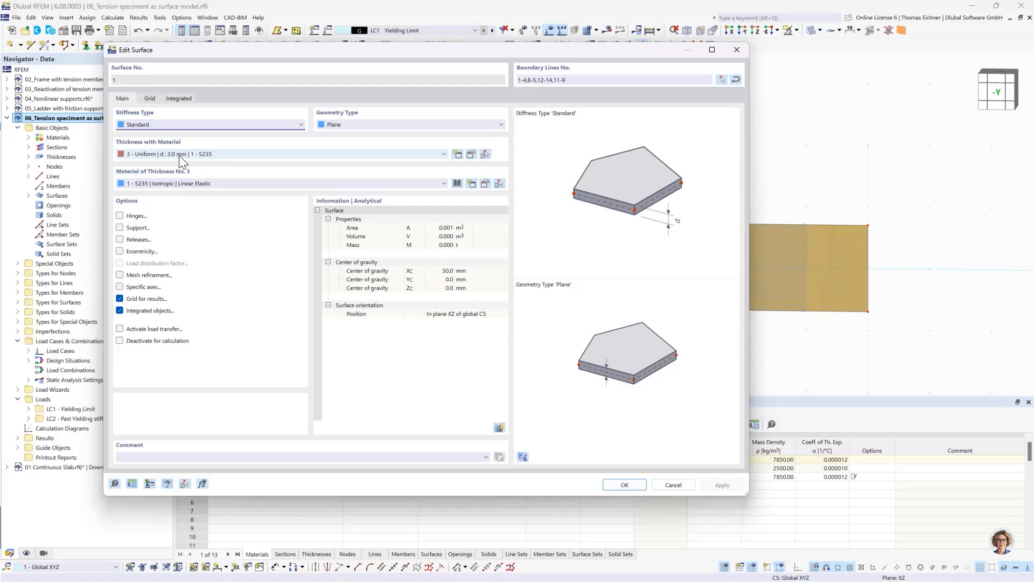
{"action": "left_click", "coordinate": [738, 48]}
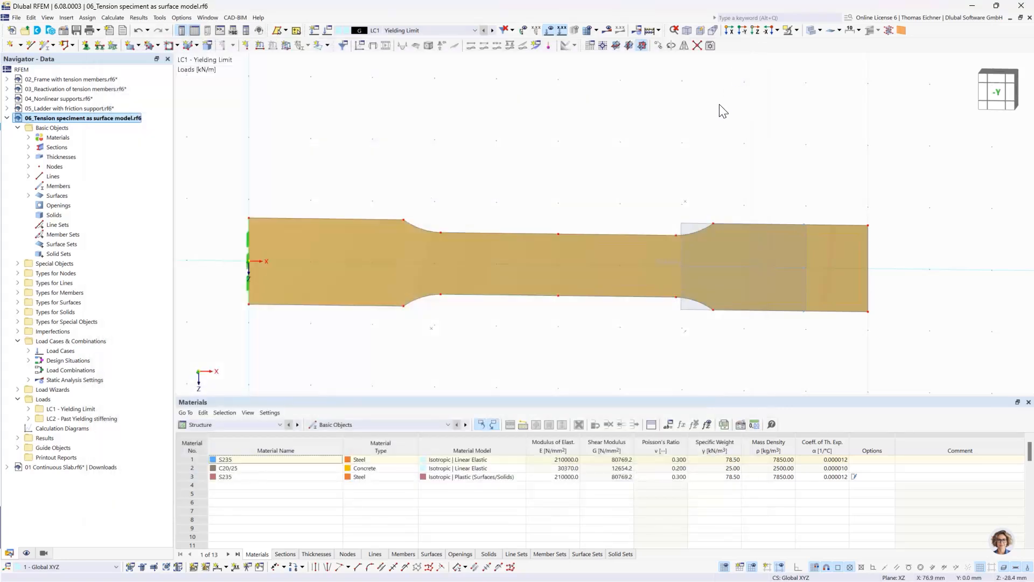
Step: Inspect the LC1 line load on the specimen, review the force and stress calculation in its comment, and close its settings
{"action": "middle_click_drag", "start_coordinate": [695, 169], "coordinate": [561, 167]}
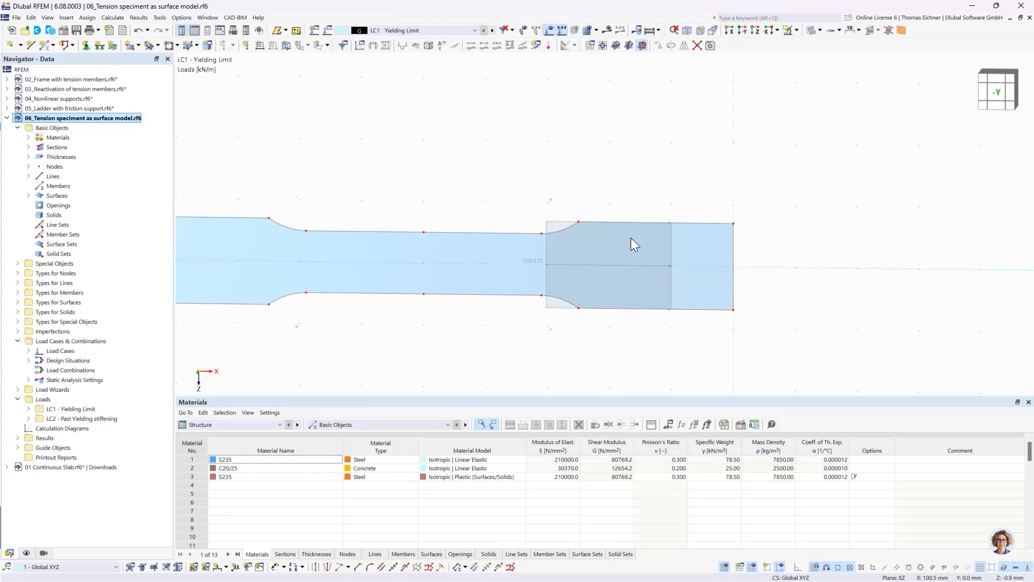
{"action": "double_click", "coordinate": [548, 228]}
{"action": "left_click_drag", "start_coordinate": [420, 101], "coordinate": [929, 76]}
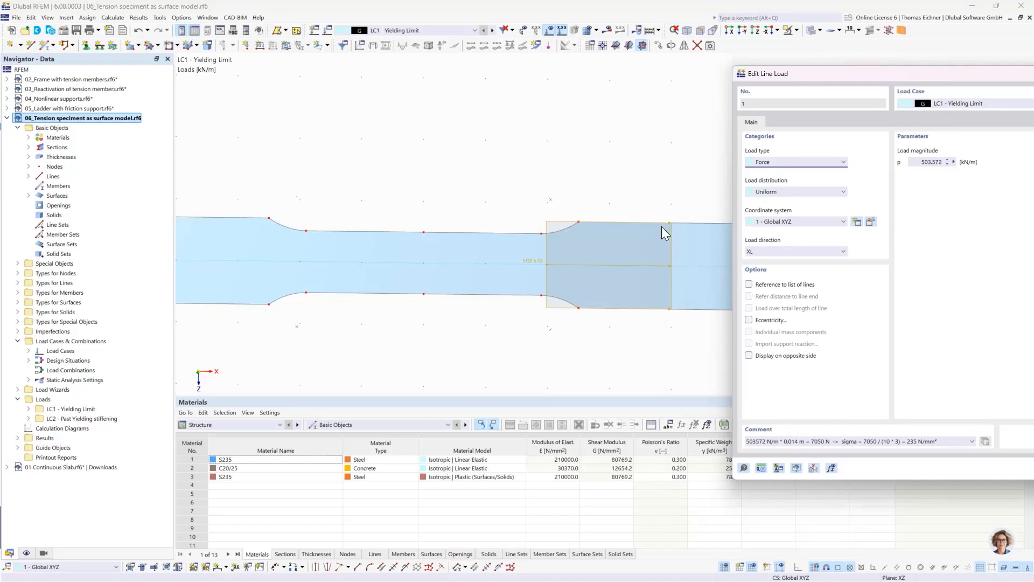
{"action": "left_click_drag", "start_coordinate": [839, 78], "coordinate": [916, 75]}
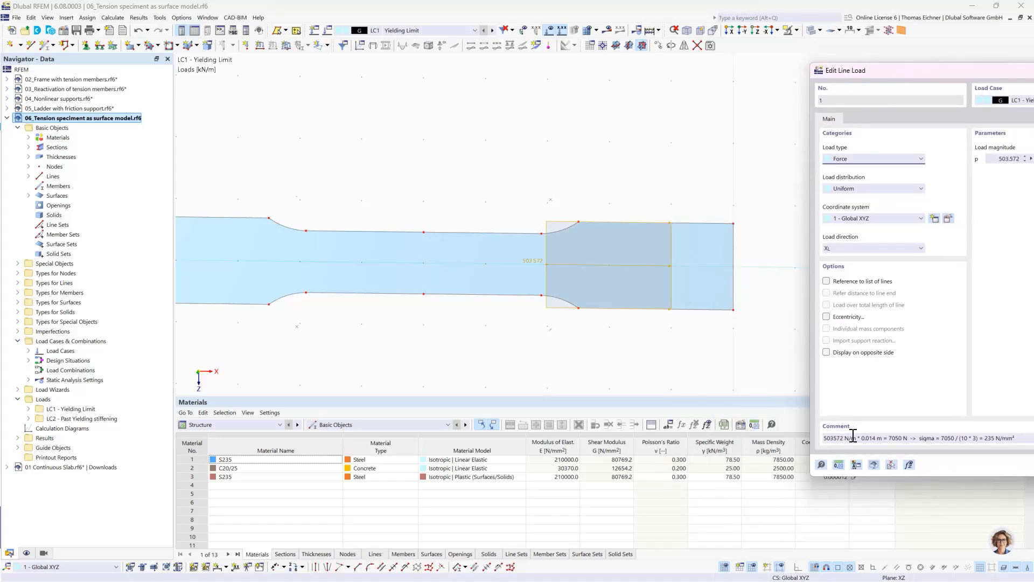
{"action": "mouse_move", "coordinate": [862, 438]}
{"action": "left_mouse_down"}
{"action": "mouse_move", "coordinate": [884, 439]}
{"action": "mouse_move", "coordinate": [845, 438]}
{"action": "left_mouse_up"}
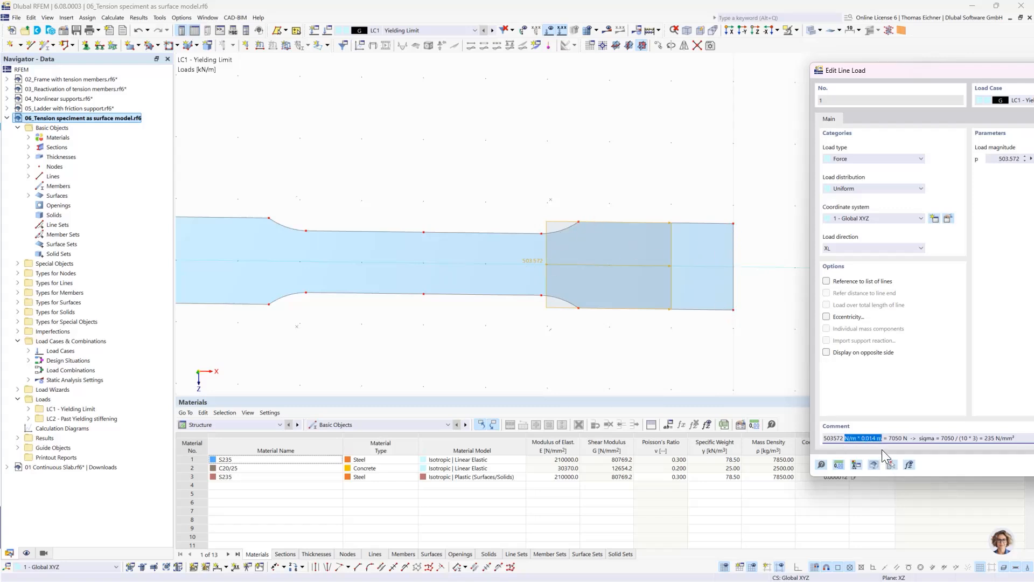
{"action": "left_click_drag", "start_coordinate": [890, 440], "coordinate": [906, 441]}
{"action": "double_click", "coordinate": [945, 439]}
{"action": "double_click", "coordinate": [989, 438]}
{"action": "left_click", "coordinate": [985, 438]}
{"action": "left_click_drag", "start_coordinate": [915, 72], "coordinate": [347, 121]}
{"action": "left_click", "coordinate": [822, 120]}
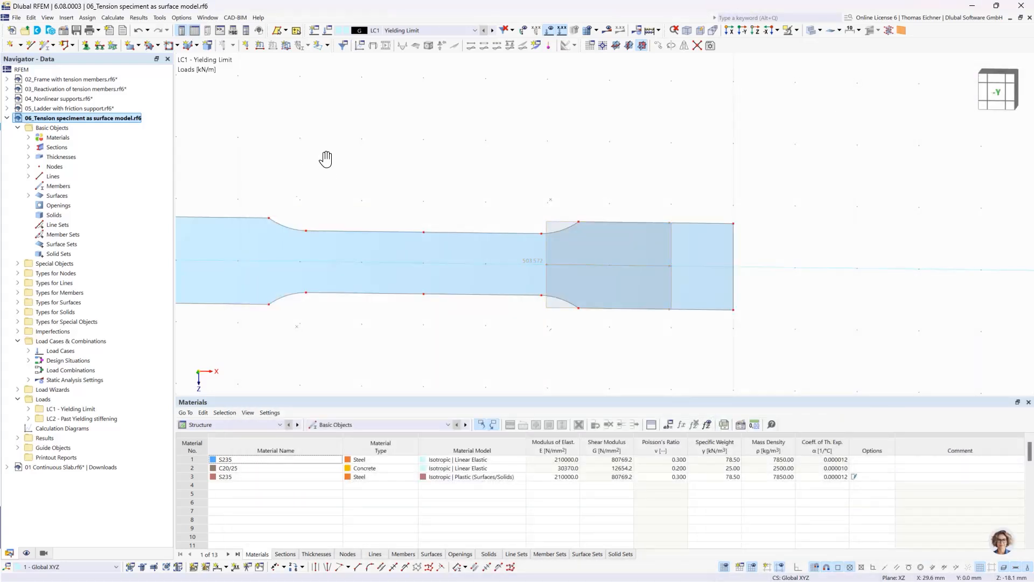
Step: Check the thickness and material settings of the specimen's surface 1 and close them without making changes
{"action": "double_click", "coordinate": [360, 278]}
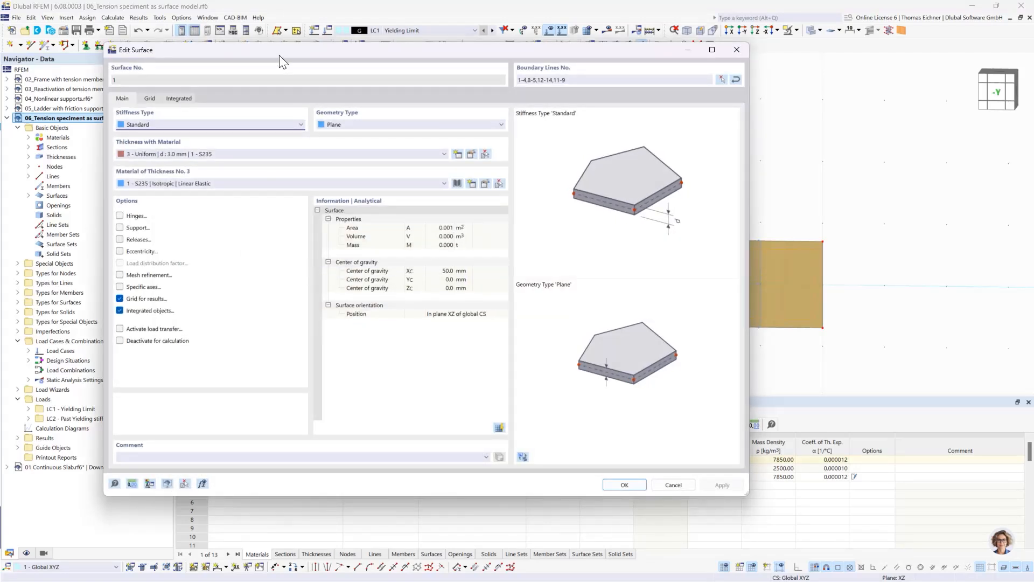
{"action": "left_click_drag", "start_coordinate": [280, 55], "coordinate": [328, 61]}
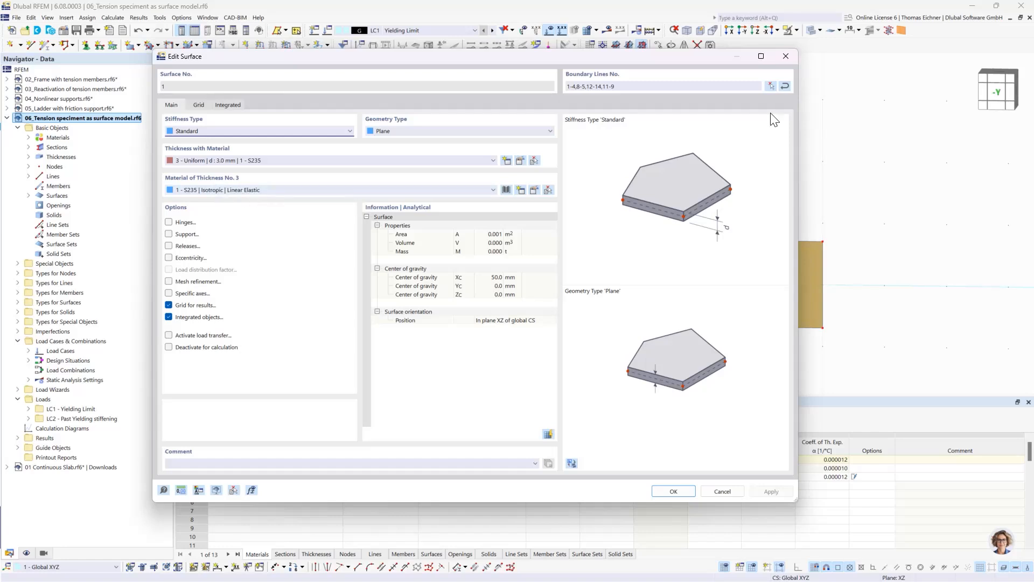
{"action": "left_click", "coordinate": [792, 52]}
{"action": "left_click", "coordinate": [375, 162]}
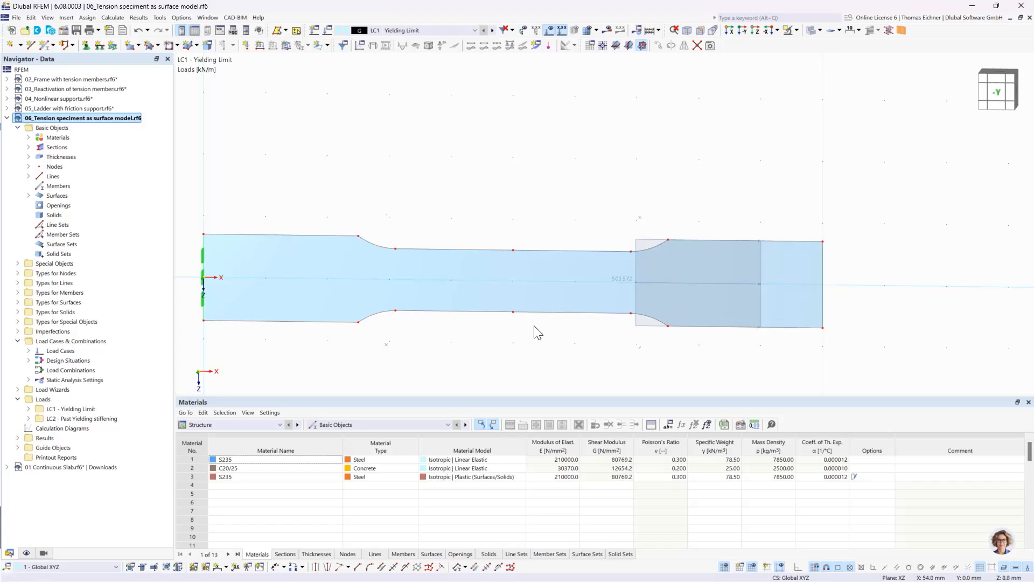
Step: Look at the line load of load case LC2 Past Yielding stiffening, then return to LC1 Yielding Limit
{"action": "left_click", "coordinate": [492, 30]}
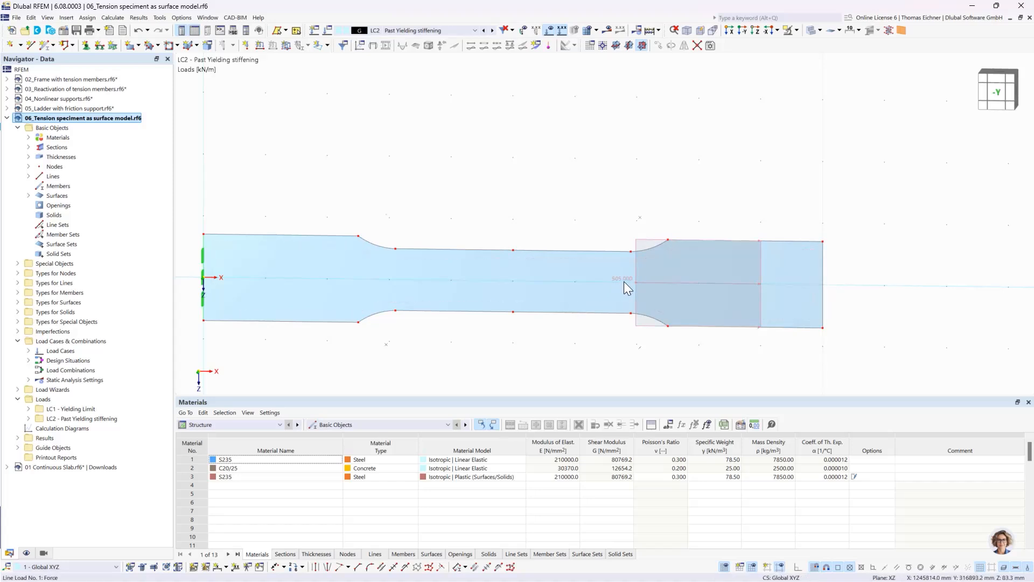
{"action": "mouse_move", "coordinate": [624, 282]}
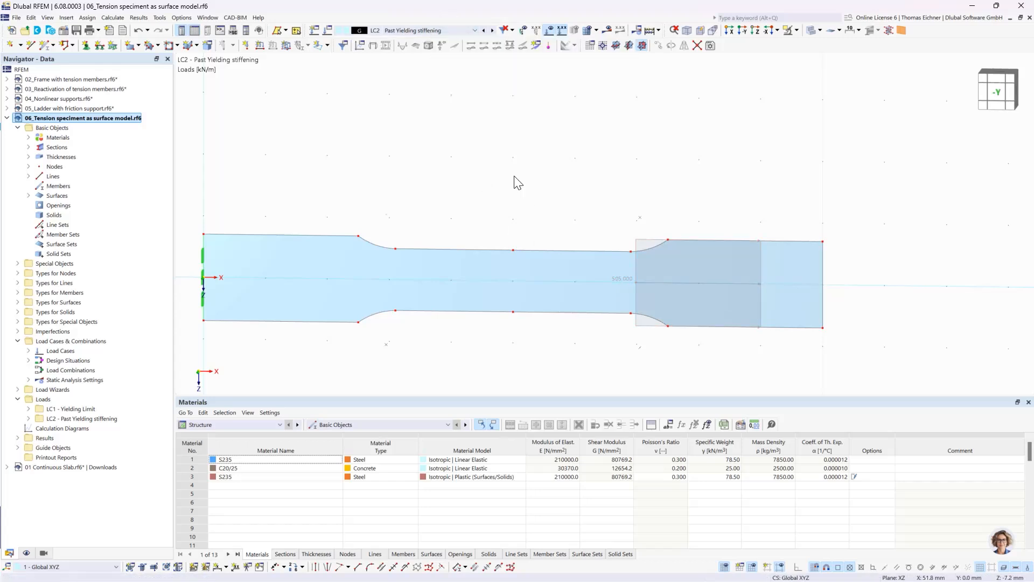
{"action": "left_click", "coordinate": [426, 31]}
{"action": "left_click", "coordinate": [402, 38]}
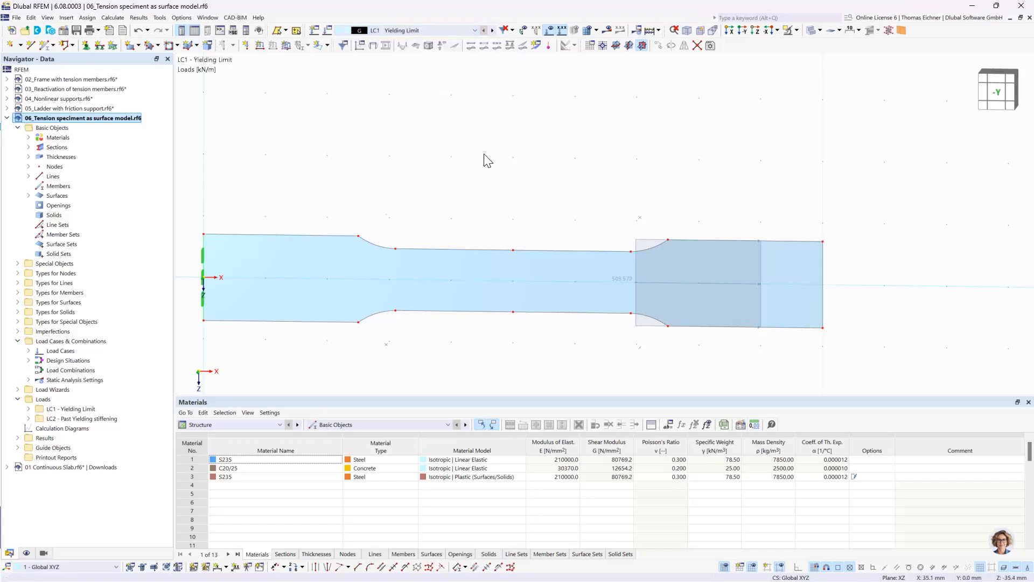
Step: Calculate the results for LC1 Yielding Limit and examine the displacements along the tension specimen
{"action": "left_click", "coordinate": [651, 30]}
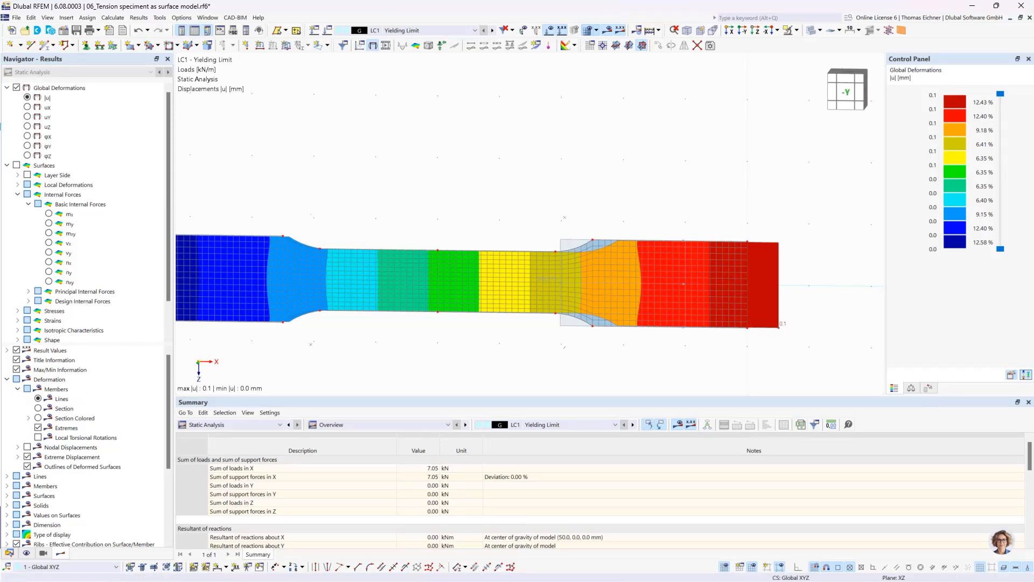
{"action": "middle_click_drag", "start_coordinate": [392, 238], "coordinate": [458, 197]}
{"action": "scroll", "coordinate": [460, 200], "scroll_direction": "down", "scroll_amount": 1}
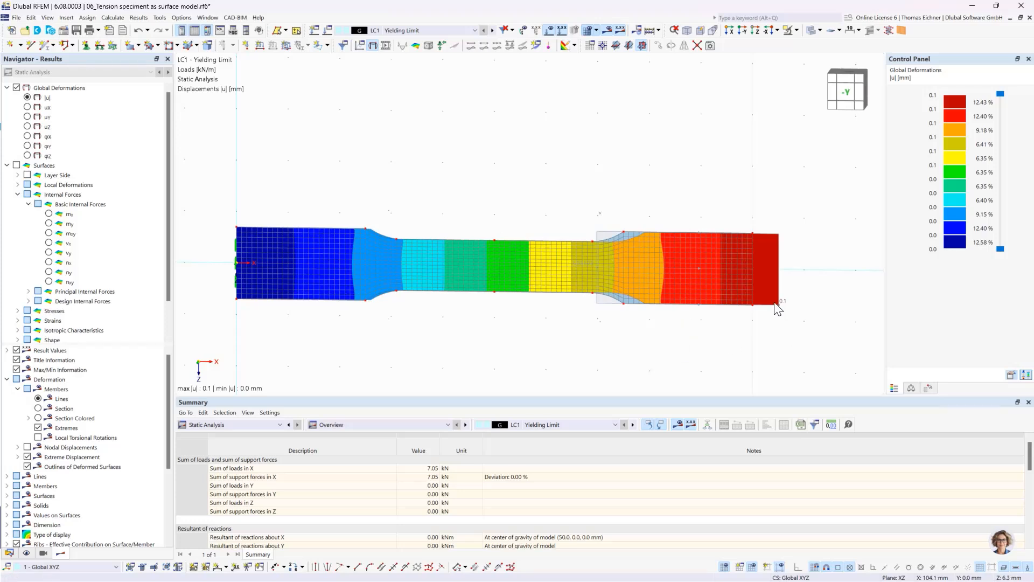
{"action": "scroll", "coordinate": [543, 238], "scroll_direction": "up", "scroll_amount": 3}
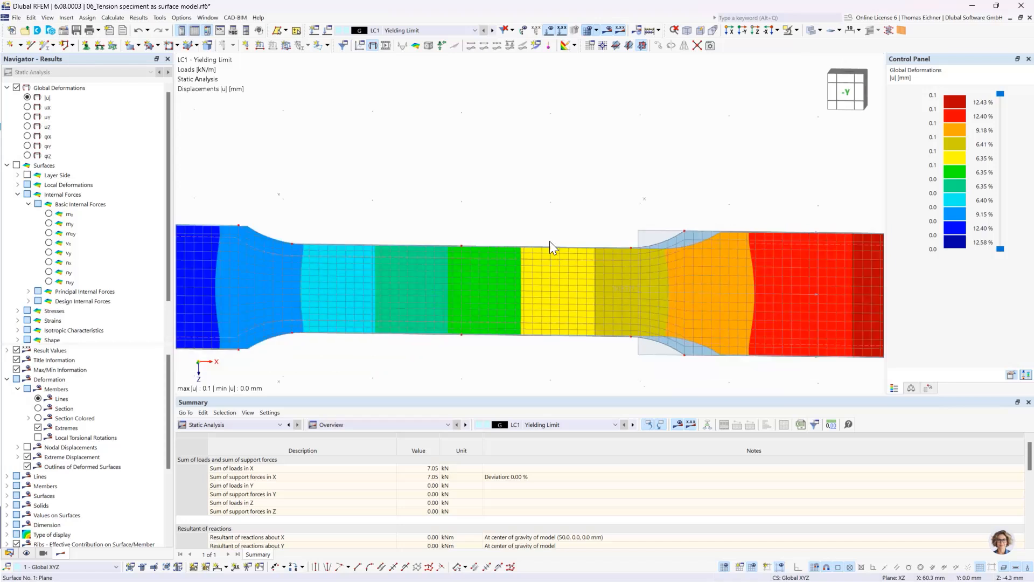
{"action": "scroll", "coordinate": [445, 202], "scroll_direction": "down", "scroll_amount": 2}
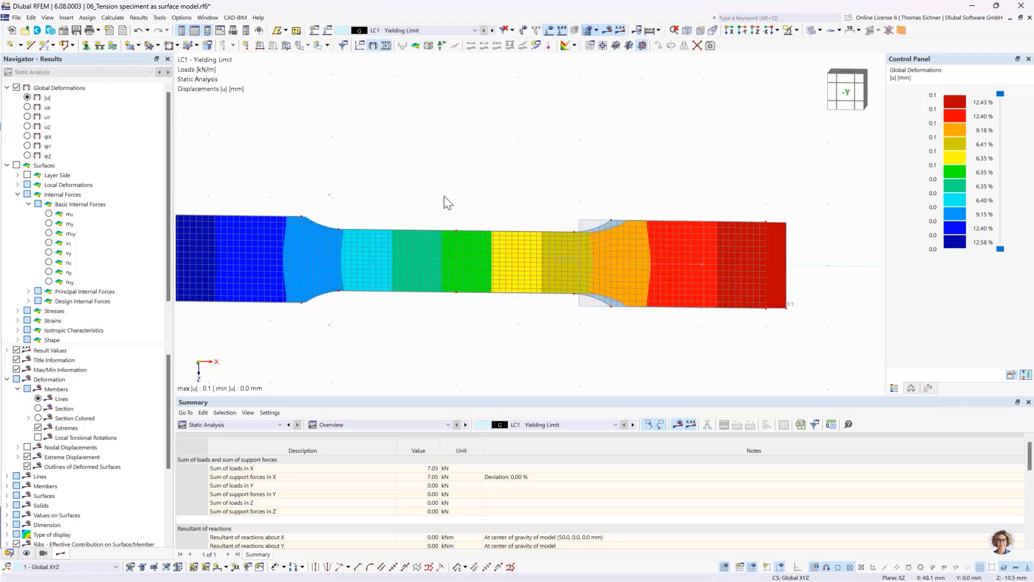
{"action": "left_click", "coordinate": [374, 44]}
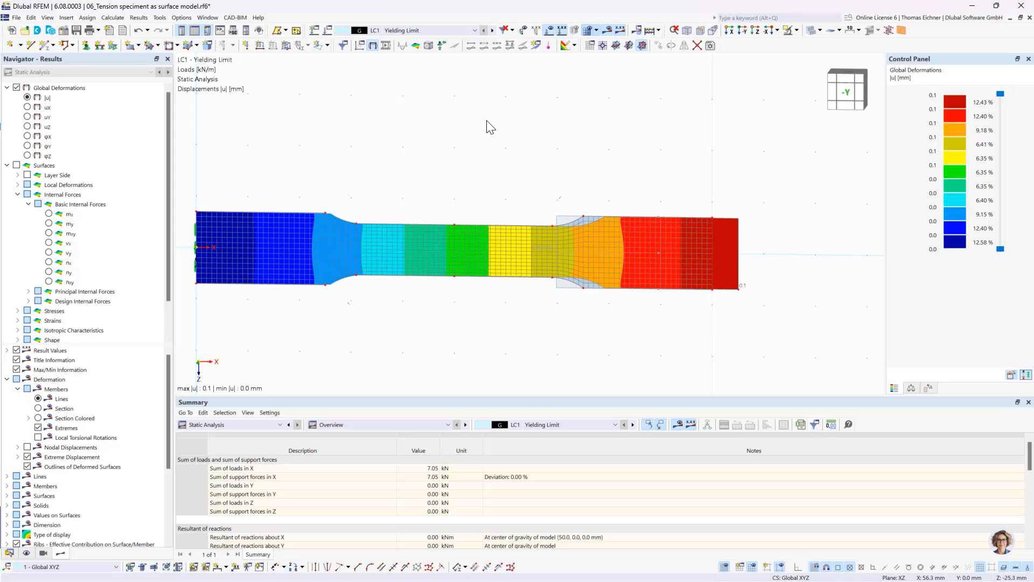
Step: Switch the displayed results to load case LC2 Past Yielding stiffening
{"action": "left_click", "coordinate": [461, 27]}
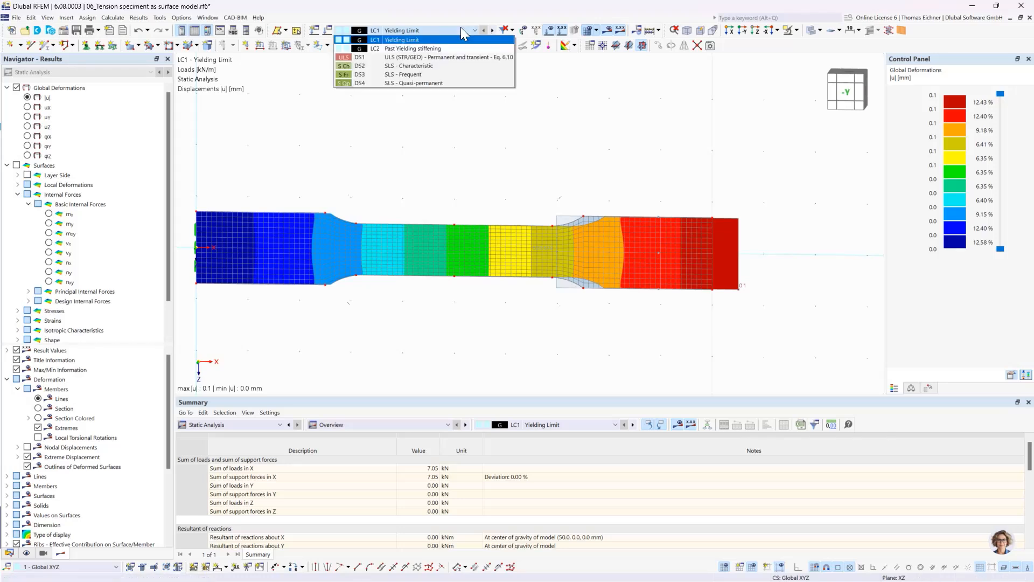
{"action": "left_click", "coordinate": [461, 27]}
{"action": "left_click", "coordinate": [491, 31]}
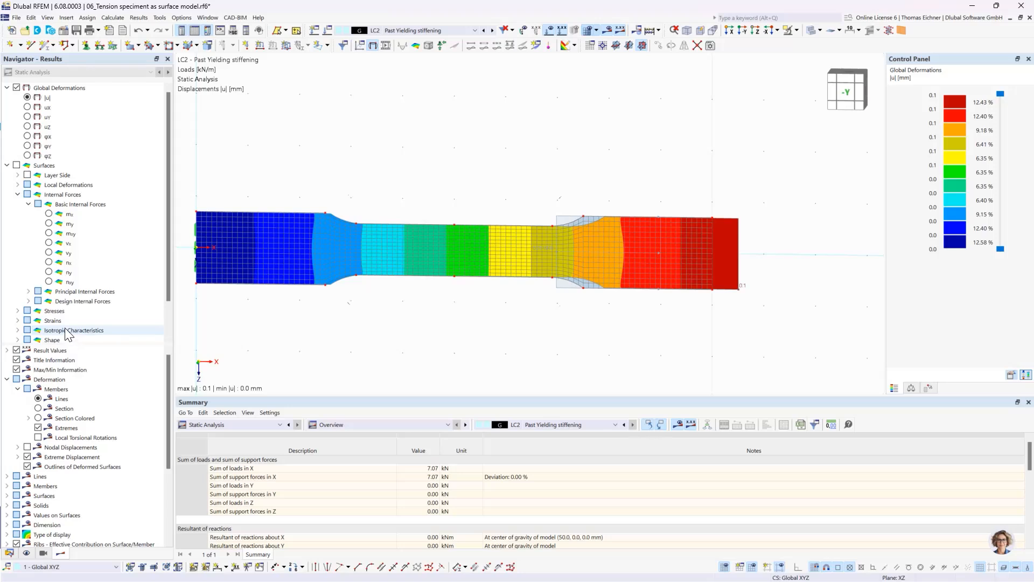
Step: Display the maximum von Mises equivalent stresses (σeqv,Mises,Max) on the specimen surface
{"action": "left_click", "coordinate": [18, 311]}
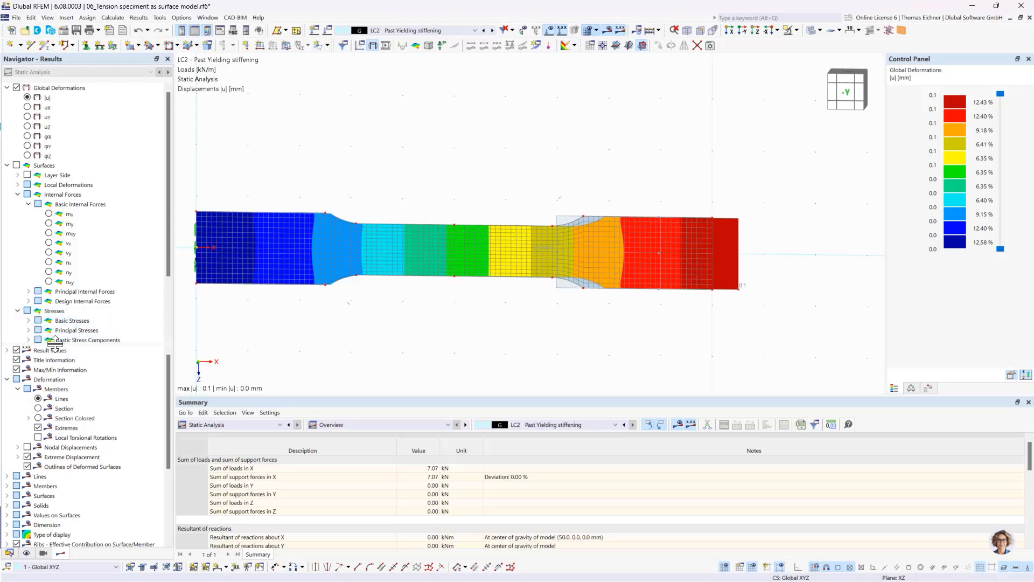
{"action": "left_click", "coordinate": [29, 330]}
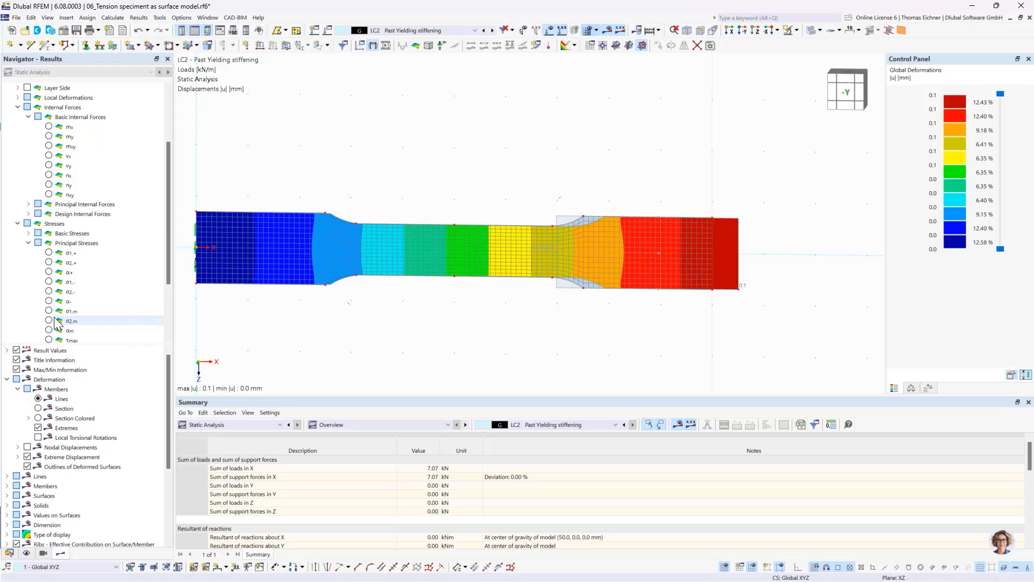
{"action": "left_click", "coordinate": [29, 243]}
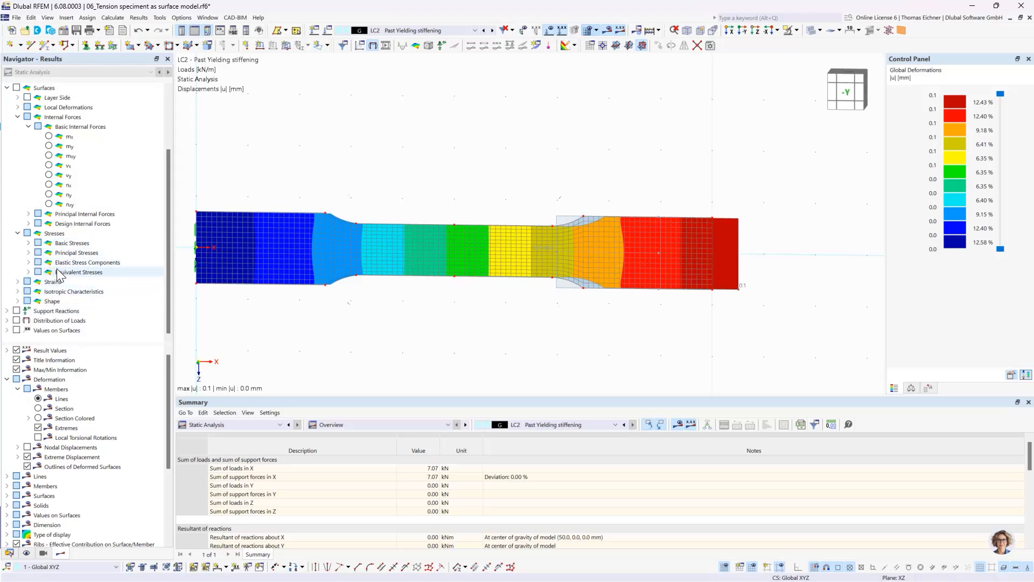
{"action": "left_click", "coordinate": [28, 272]}
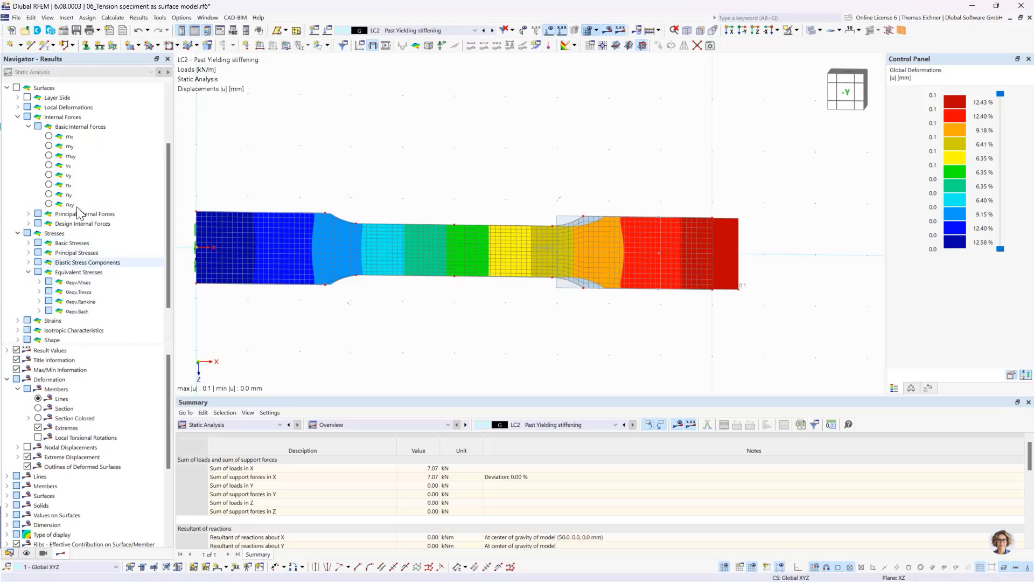
{"action": "left_click", "coordinate": [40, 282]}
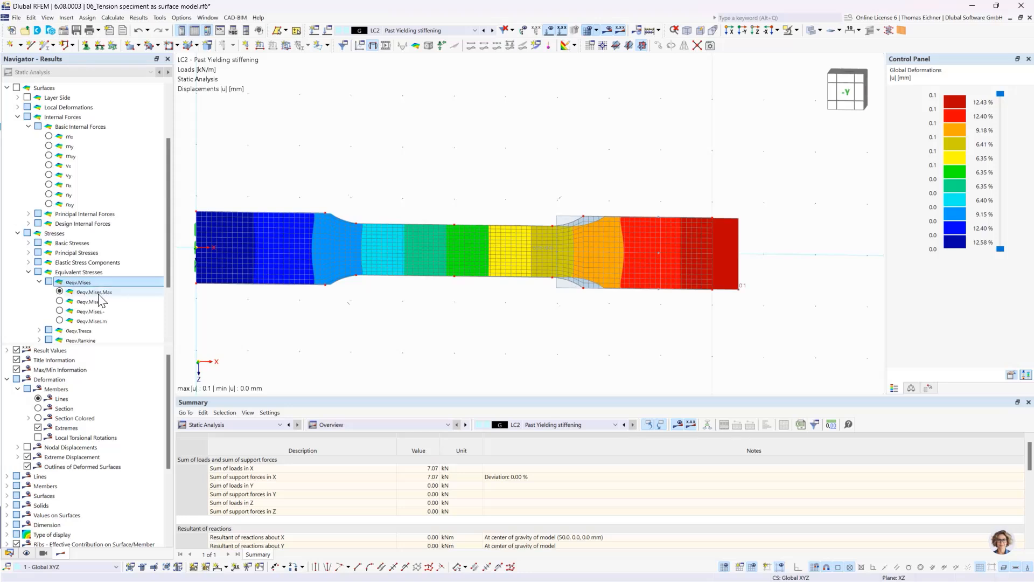
{"action": "left_click", "coordinate": [60, 292]}
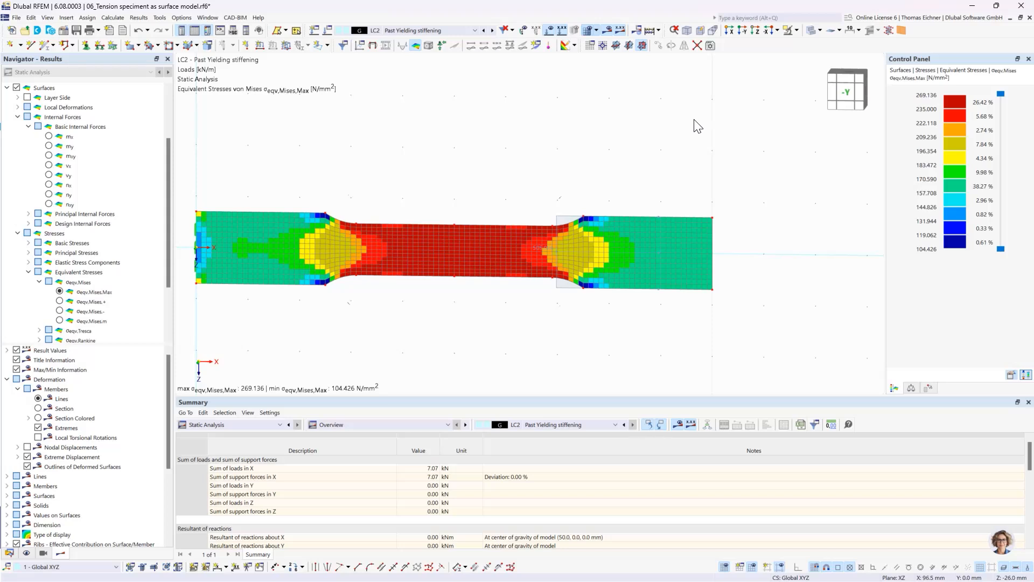
Step: Set the von Mises stress color scale to refer to the Max/Min values
{"action": "left_click", "coordinate": [1013, 376]}
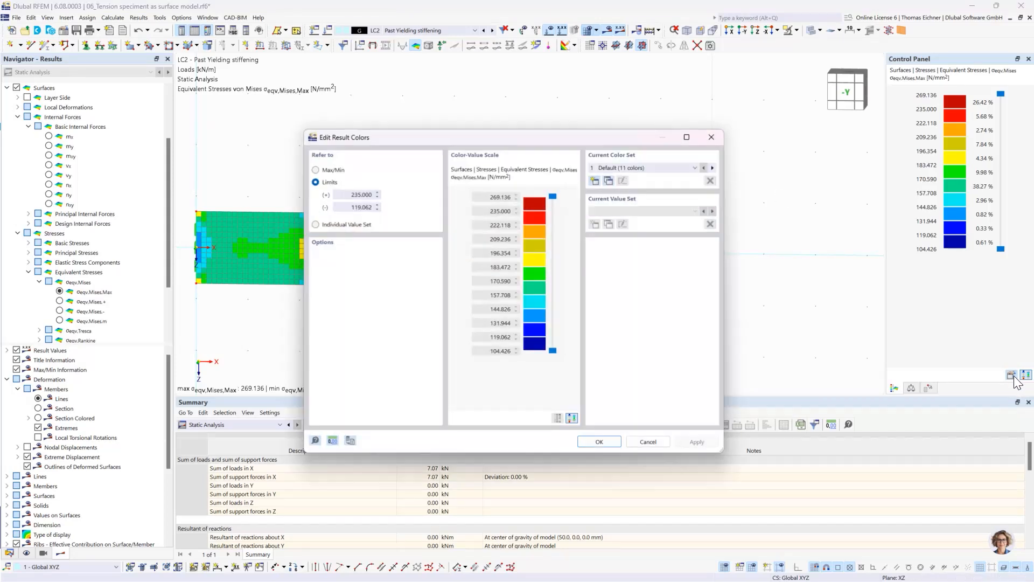
{"action": "left_click", "coordinate": [316, 225]}
{"action": "left_click", "coordinate": [316, 170]}
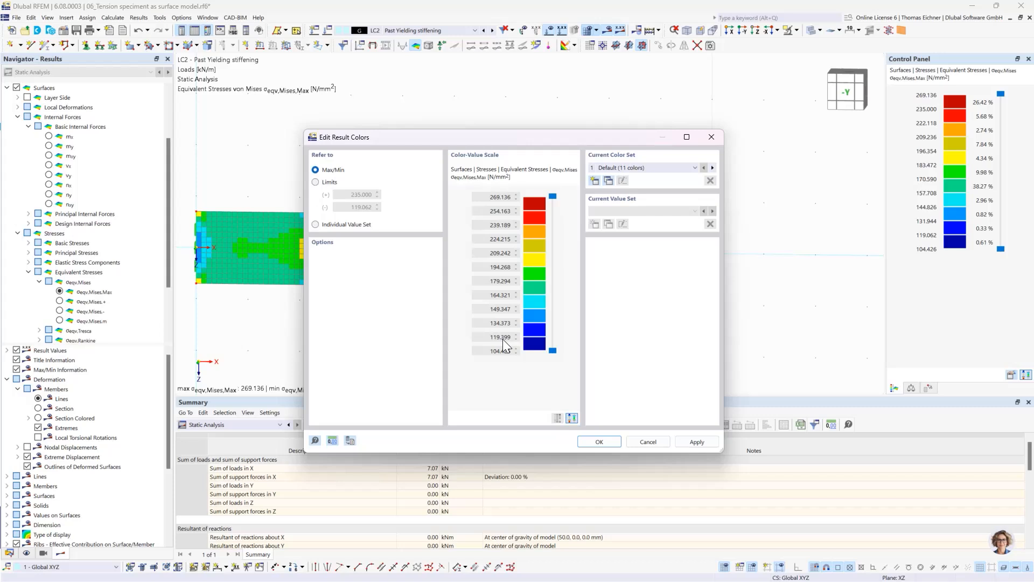
{"action": "left_click", "coordinate": [606, 445]}
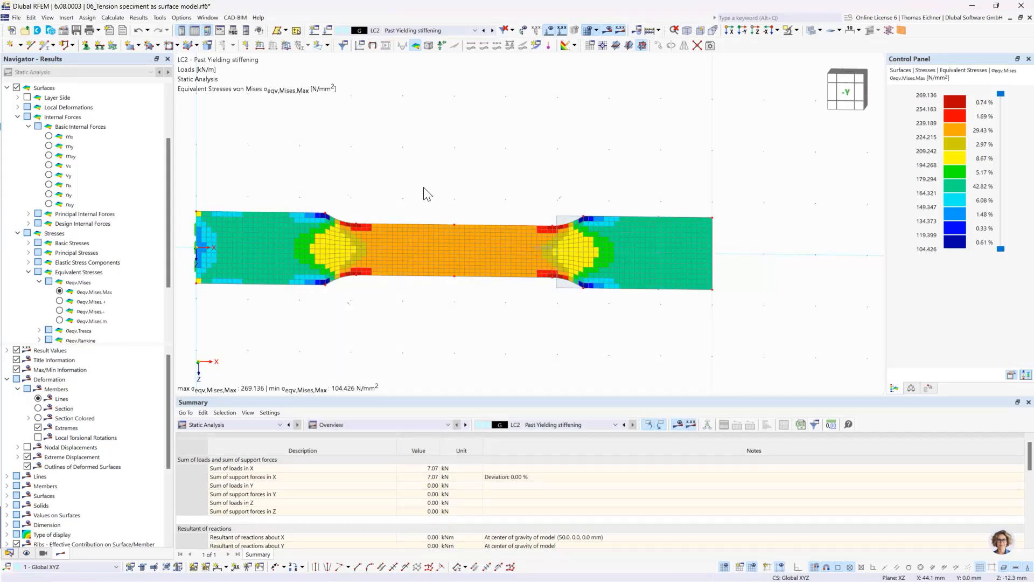
{"action": "middle_click_drag", "start_coordinate": [383, 181], "coordinate": [423, 186]}
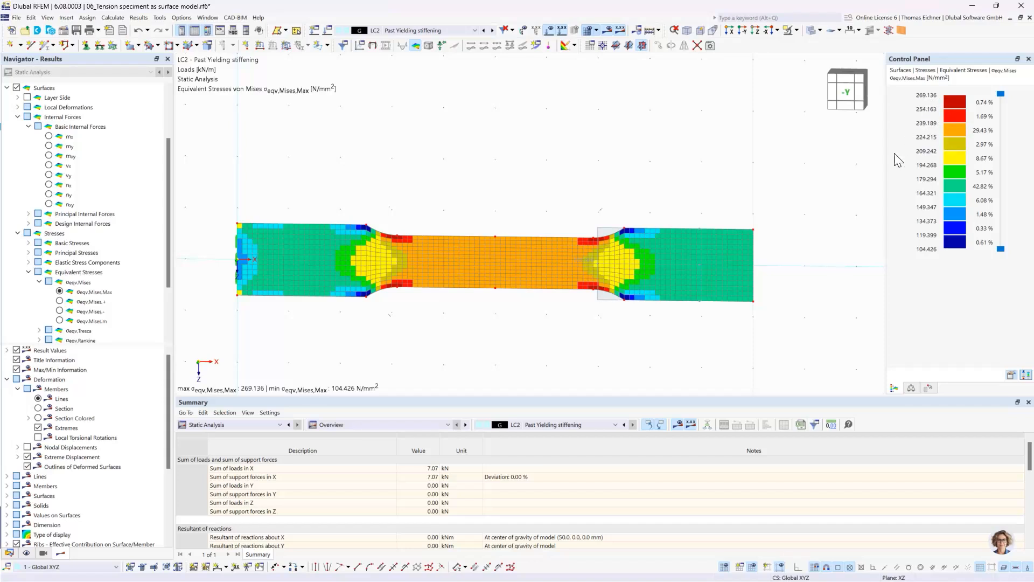
Step: Set the stress color scale to refer to Limits, with 235.000 as the upper and 119.062 N/mm² as the lower limit
{"action": "left_click", "coordinate": [1011, 375]}
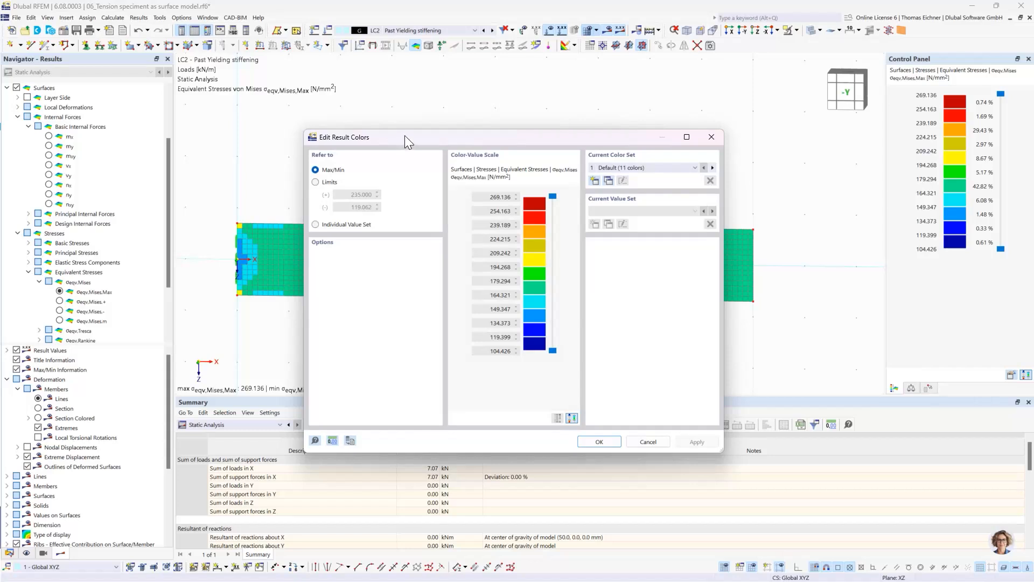
{"action": "left_click_drag", "start_coordinate": [405, 135], "coordinate": [427, 127]}
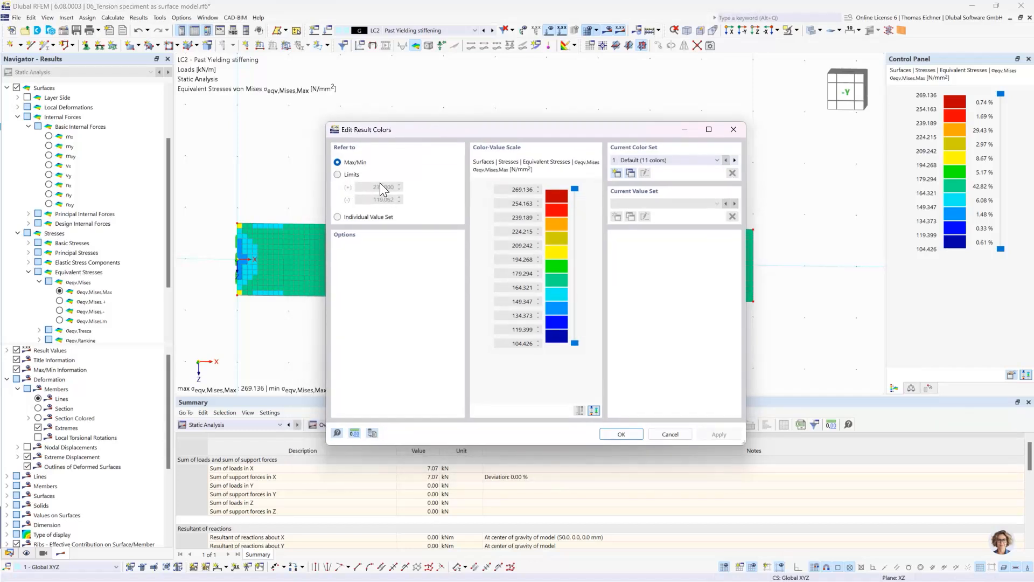
{"action": "left_click", "coordinate": [351, 174]}
{"action": "left_click", "coordinate": [618, 433]}
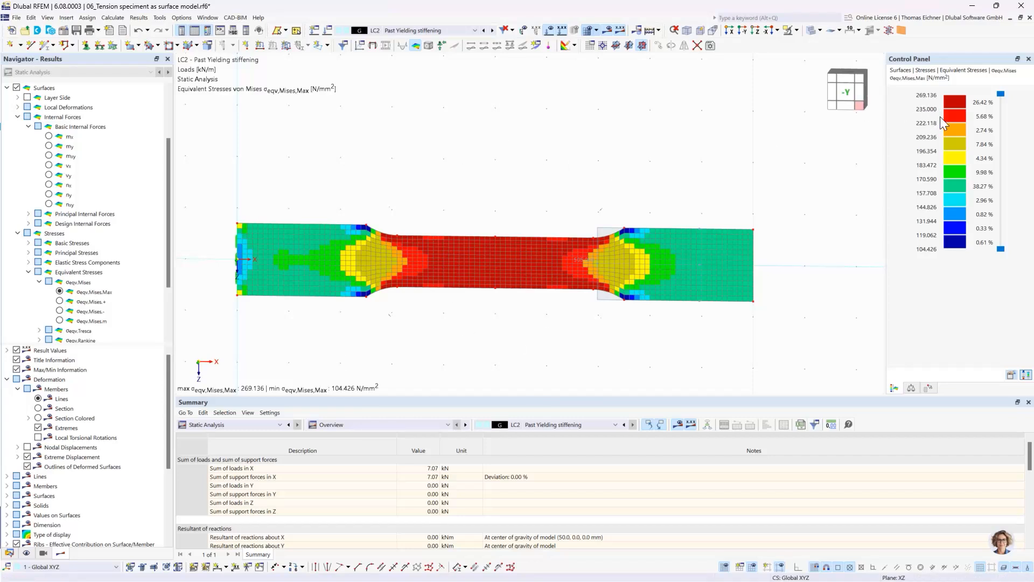
Step: Examine the von Mises equivalent stress distribution across the tension specimen for load case LC2
{"action": "scroll", "coordinate": [550, 294], "scroll_direction": "up", "scroll_amount": 3}
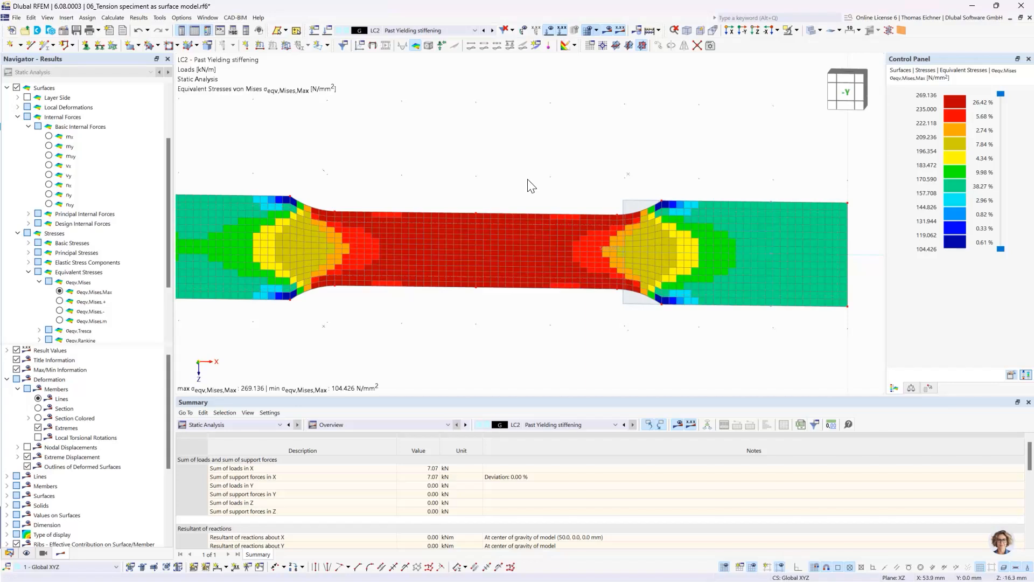
{"action": "middle_click_drag", "start_coordinate": [545, 181], "coordinate": [587, 184]}
{"action": "scroll", "coordinate": [587, 184], "scroll_direction": "down", "scroll_amount": 1}
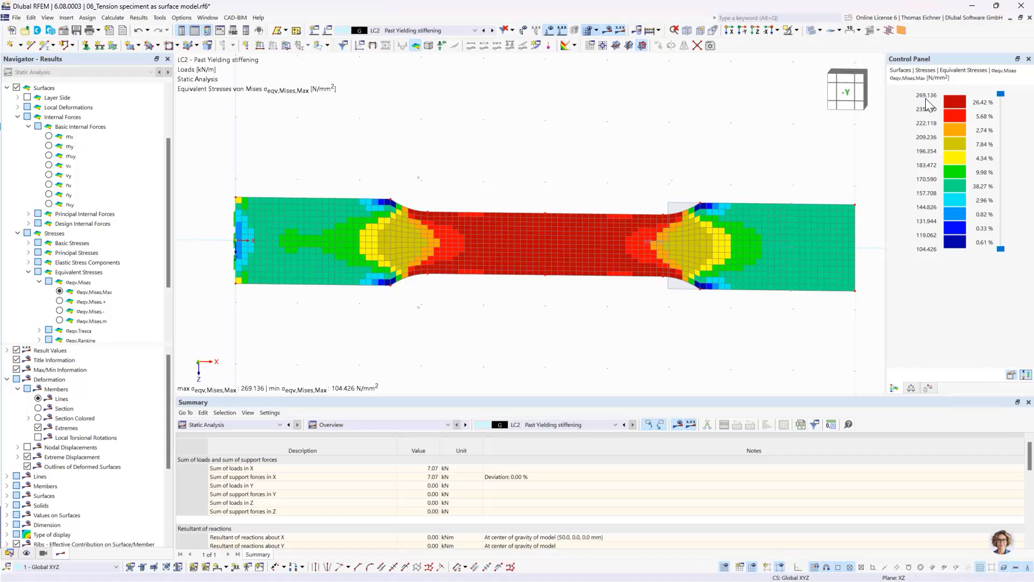
{"action": "middle_click_drag", "start_coordinate": [801, 142], "coordinate": [751, 143]}
{"action": "scroll", "coordinate": [752, 142], "scroll_direction": "down", "scroll_amount": 2}
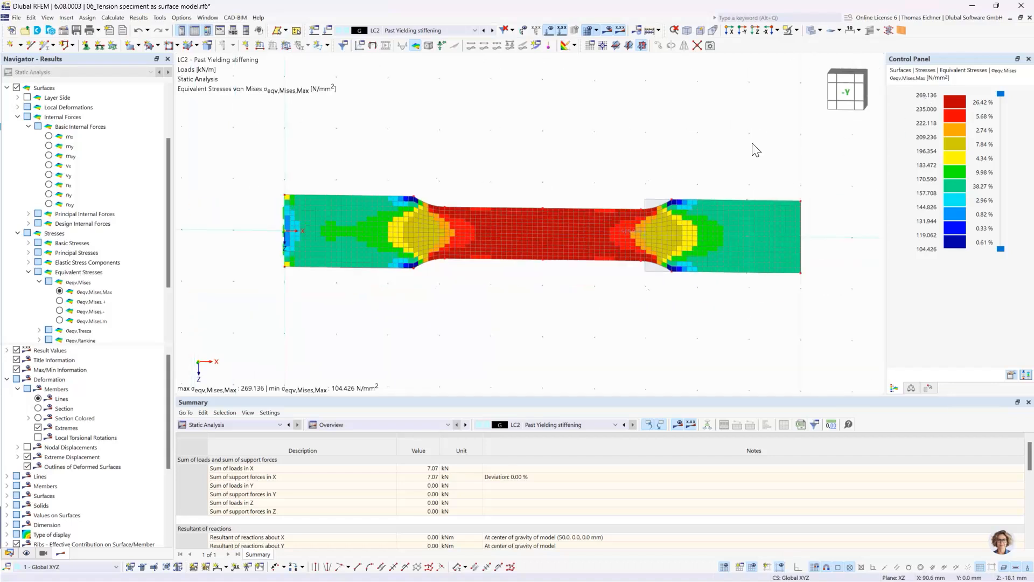
{"action": "middle_click_drag", "start_coordinate": [664, 151], "coordinate": [648, 162]}
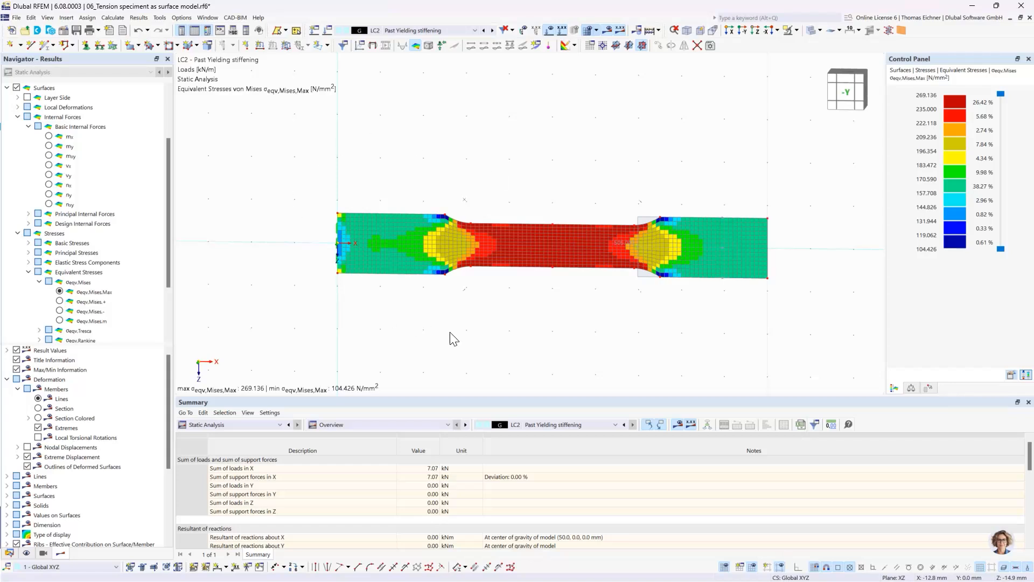
{"action": "scroll", "coordinate": [394, 250], "scroll_direction": "up", "scroll_amount": 1}
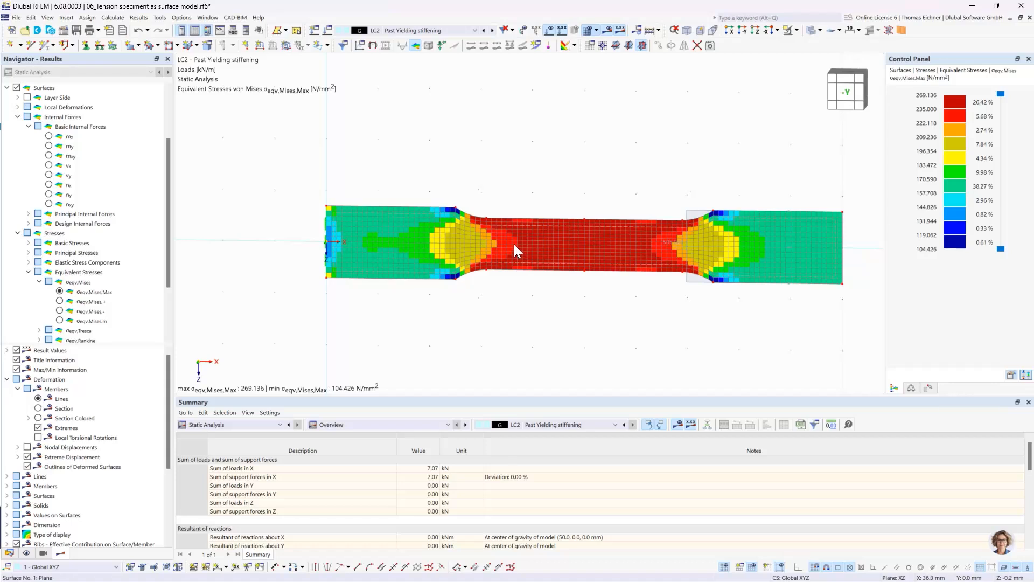
{"action": "scroll", "coordinate": [506, 230], "scroll_direction": "up", "scroll_amount": 1}
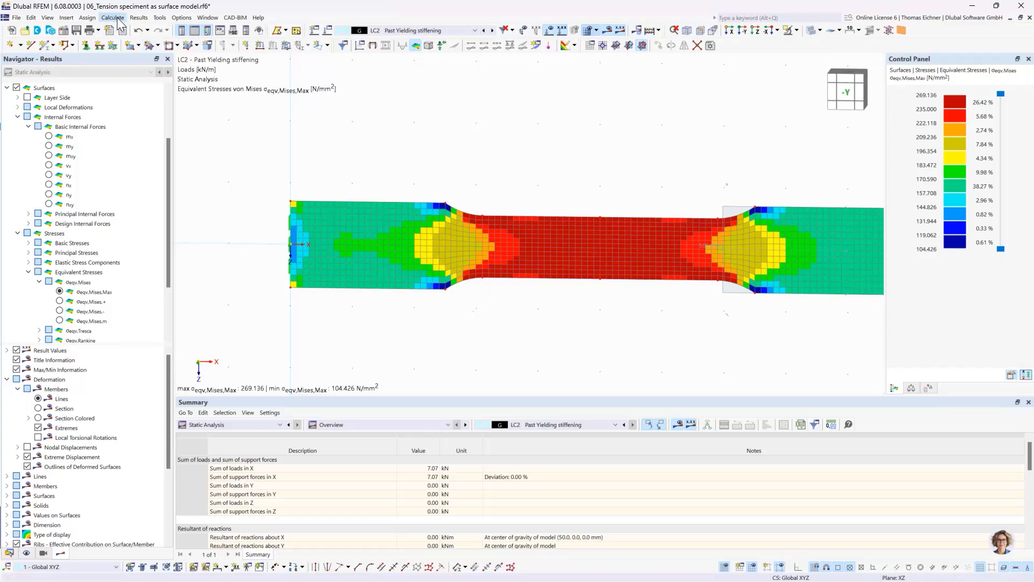
Step: Set the result smoothing for surfaces to Continuous within surfaces
{"action": "left_click", "coordinate": [139, 19]}
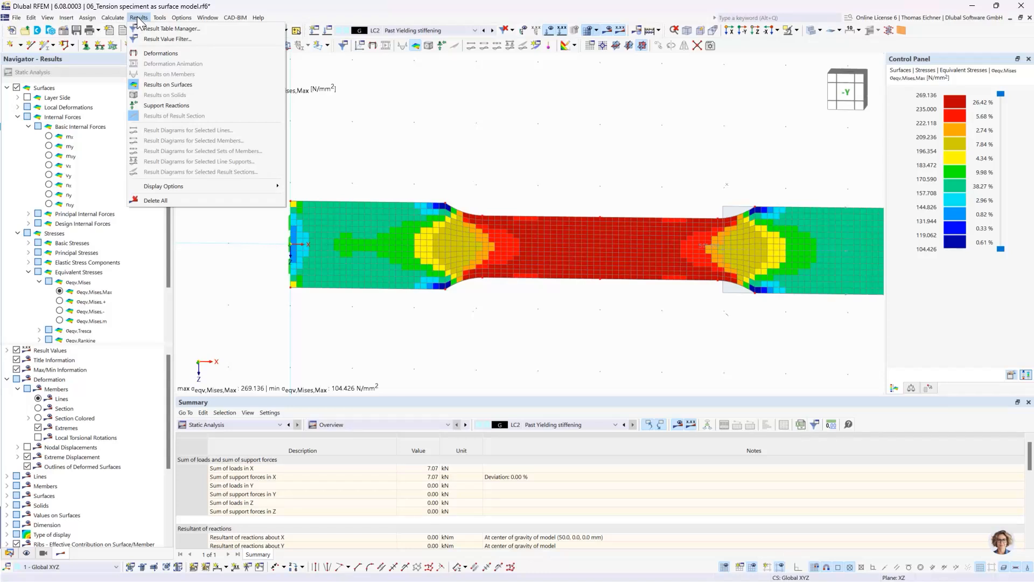
{"action": "mouse_move", "coordinate": [108, 19]}
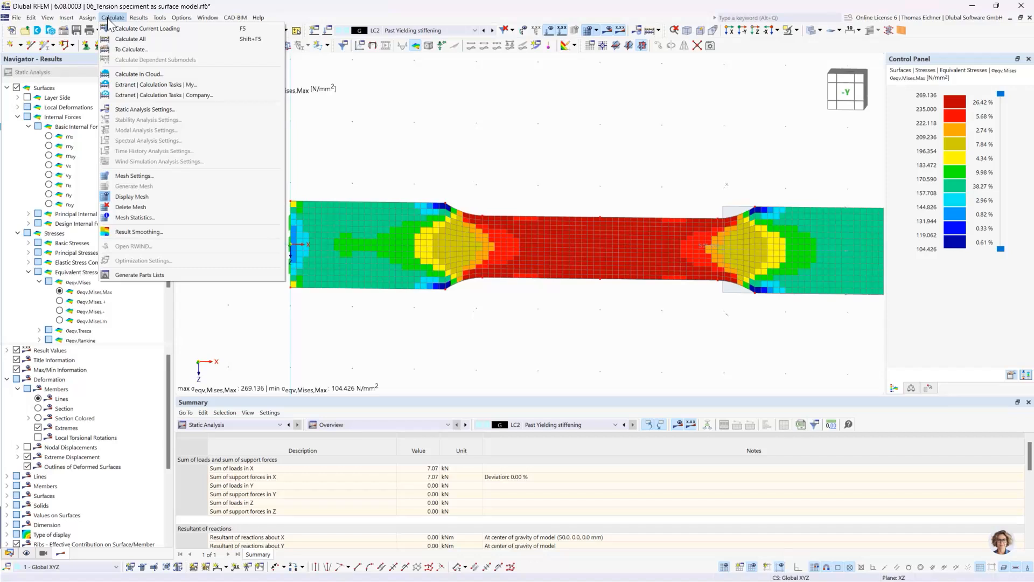
{"action": "left_click", "coordinate": [125, 235]}
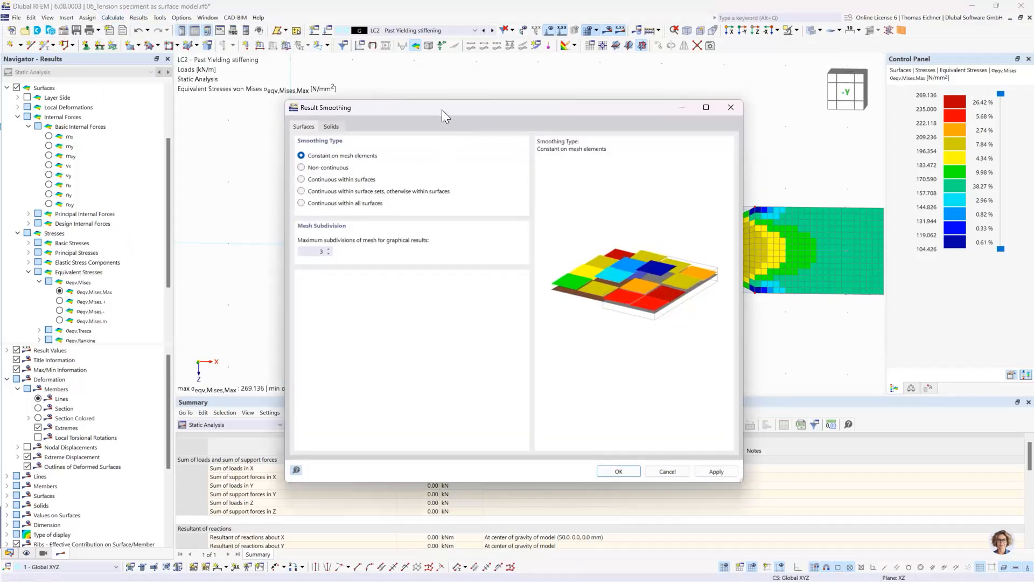
{"action": "left_click_drag", "start_coordinate": [453, 153], "coordinate": [515, 317]}
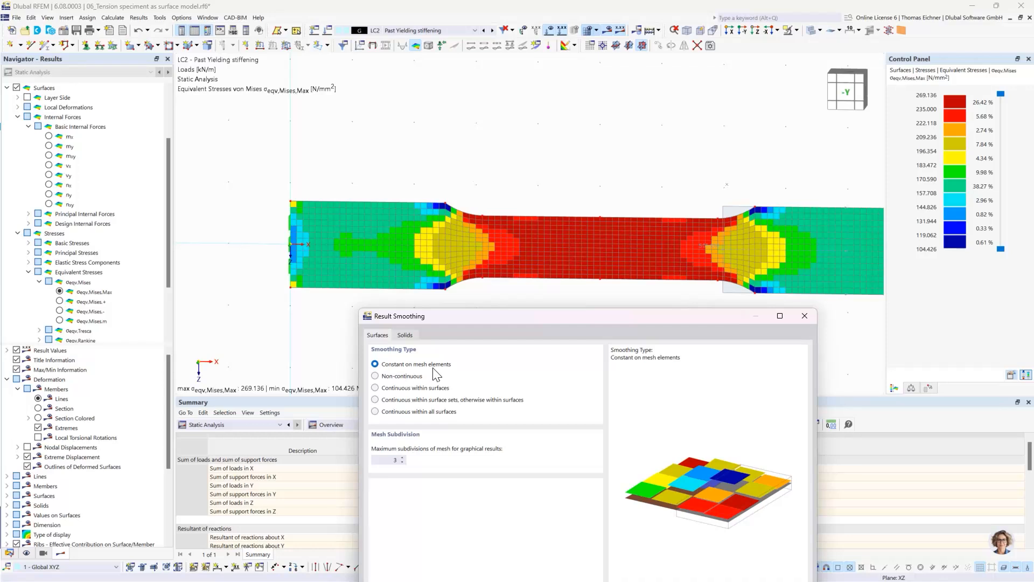
{"action": "left_click", "coordinate": [385, 389]}
{"action": "left_click_drag", "start_coordinate": [478, 321], "coordinate": [421, 195]}
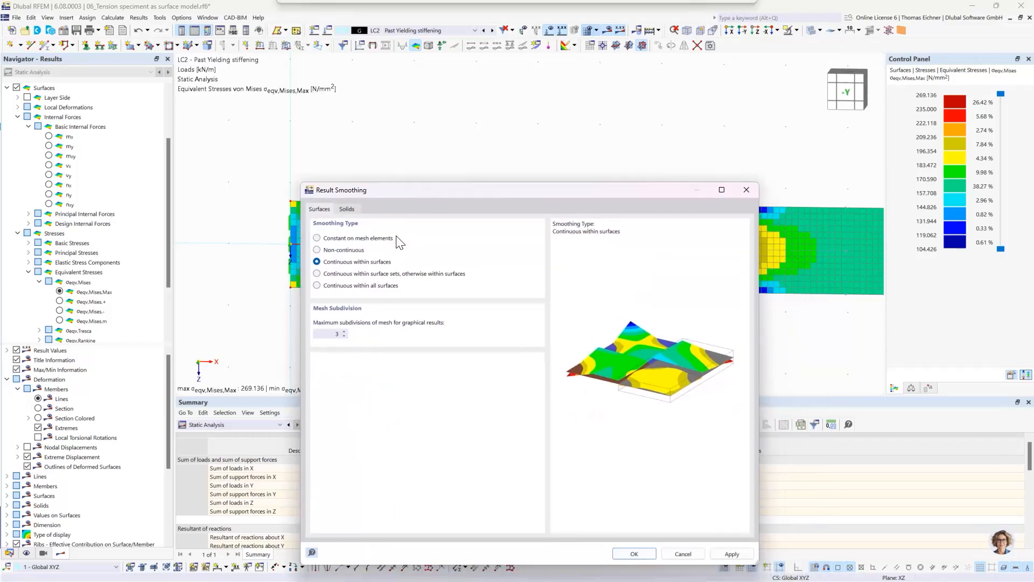
{"action": "left_click", "coordinate": [639, 553]}
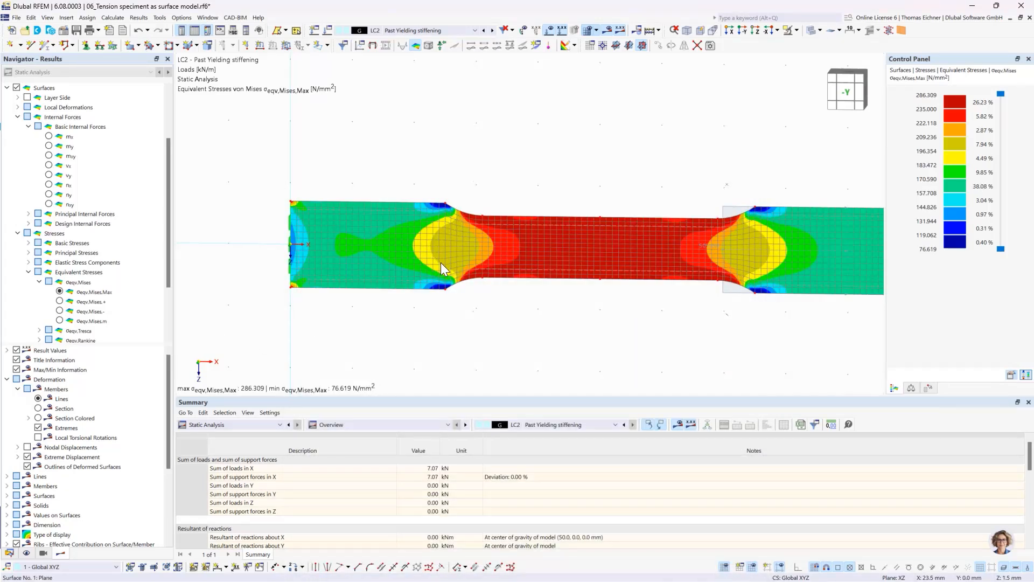
Step: Switch the surface result smoothing back to Constant on mesh elements
{"action": "right_click", "coordinate": [453, 272]}
{"action": "left_click", "coordinate": [422, 319]}
{"action": "left_click", "coordinate": [138, 18]}
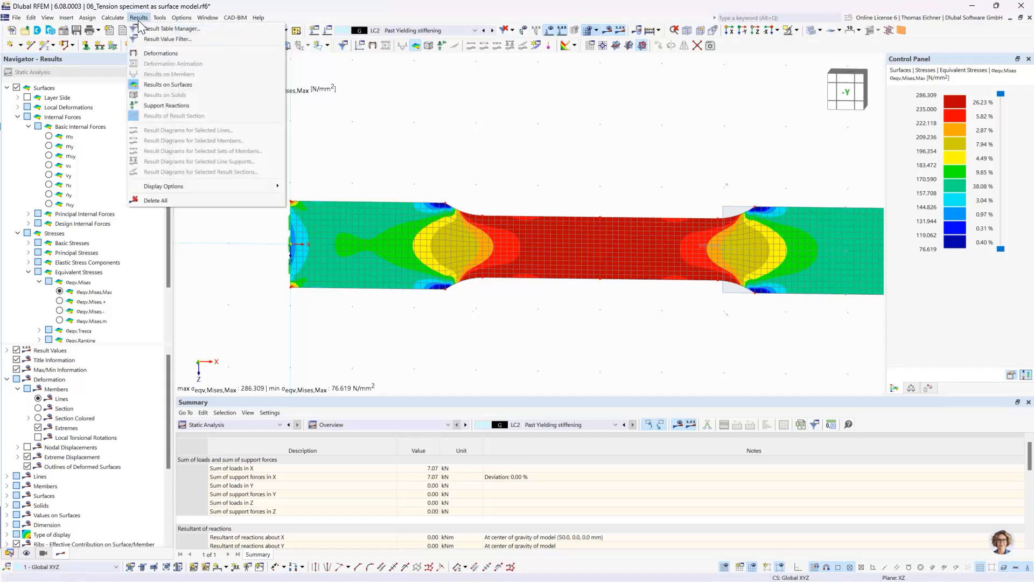
{"action": "mouse_move", "coordinate": [113, 18]}
{"action": "left_click", "coordinate": [136, 232]}
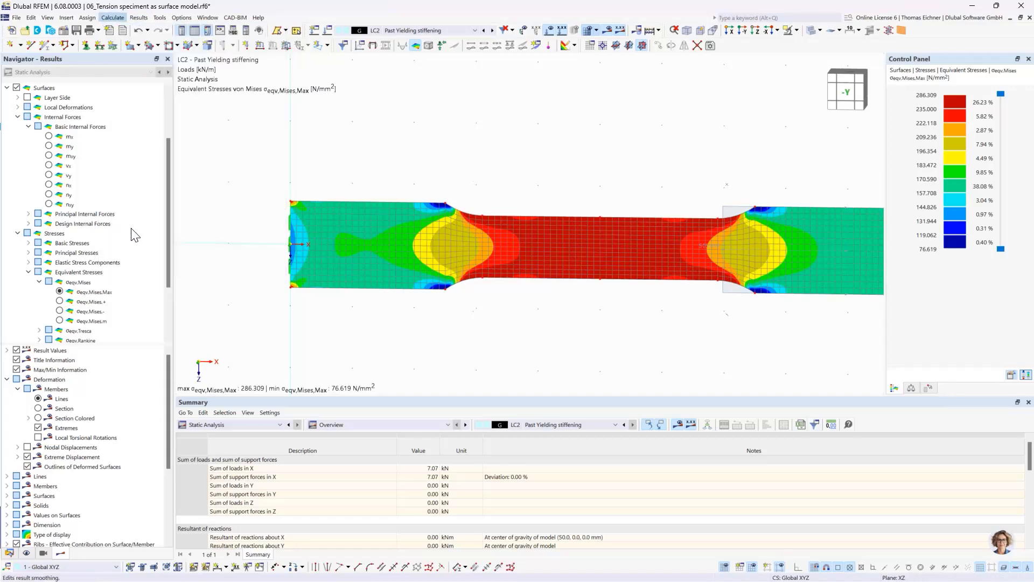
{"action": "left_click", "coordinate": [301, 156]}
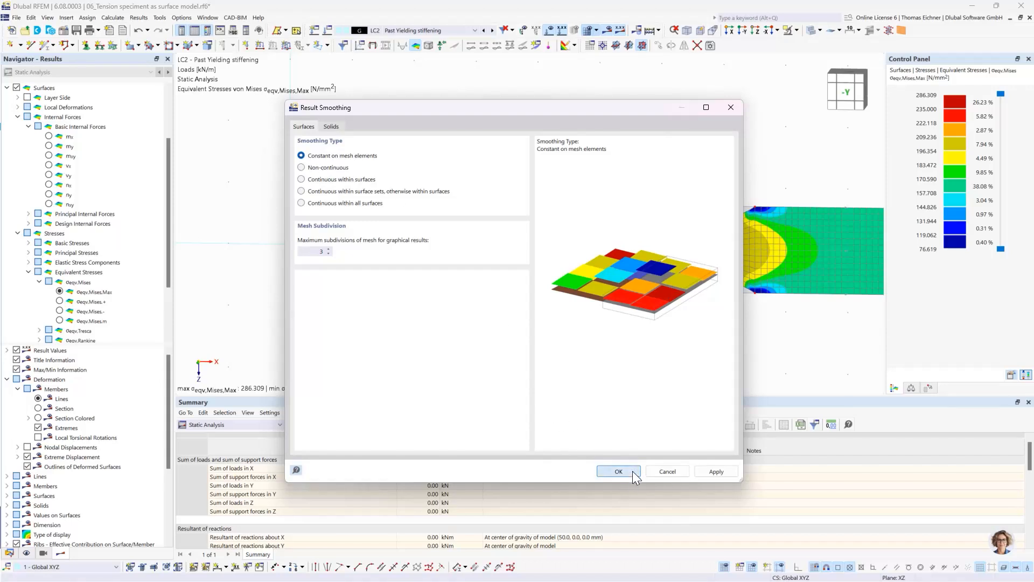
{"action": "left_click", "coordinate": [619, 471]}
Step: Change the material of surface 1's thickness to 3 - S235 | Isotropic | Plastic (Surfaces/Solids)
{"action": "middle_click_drag", "start_coordinate": [627, 353], "coordinate": [548, 352]}
{"action": "scroll", "coordinate": [549, 352], "scroll_direction": "down", "scroll_amount": 1}
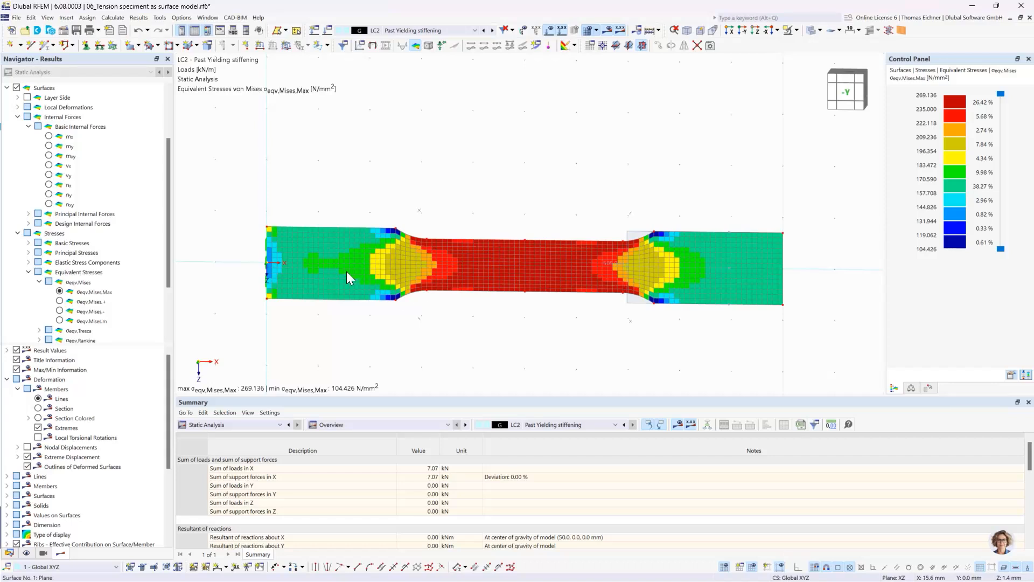
{"action": "double_click", "coordinate": [341, 287]}
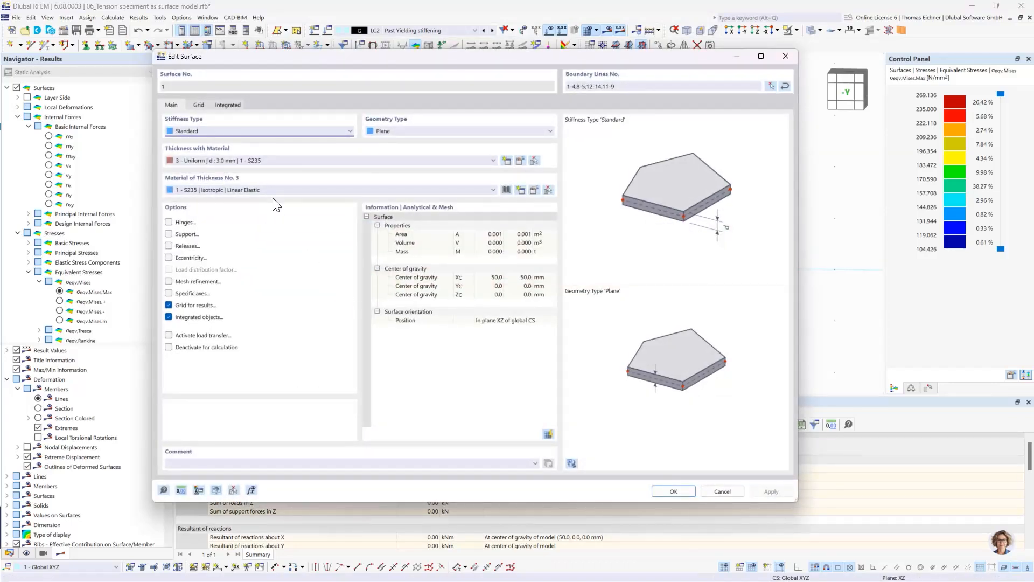
{"action": "left_click", "coordinate": [266, 188]}
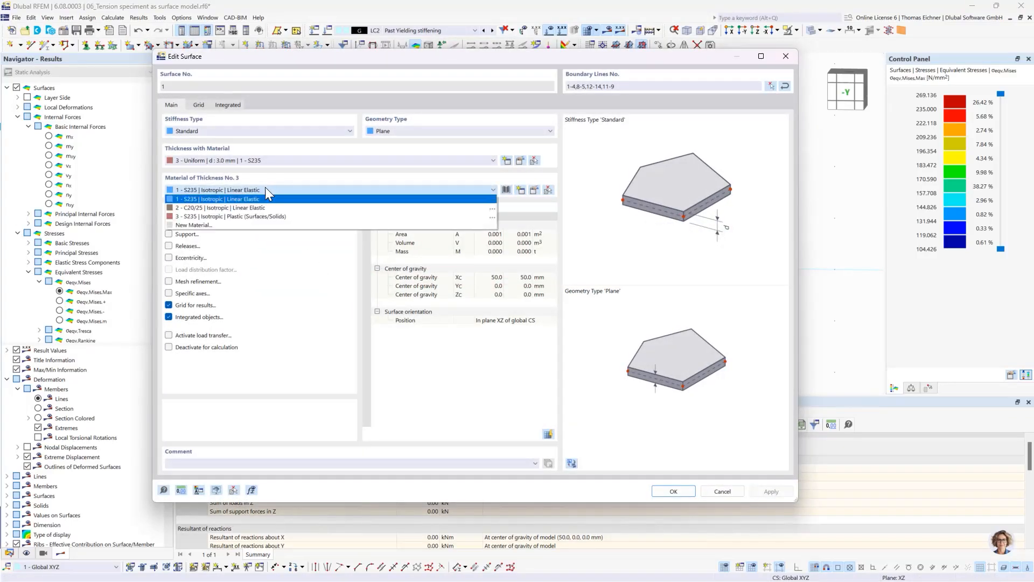
{"action": "left_click", "coordinate": [232, 216]}
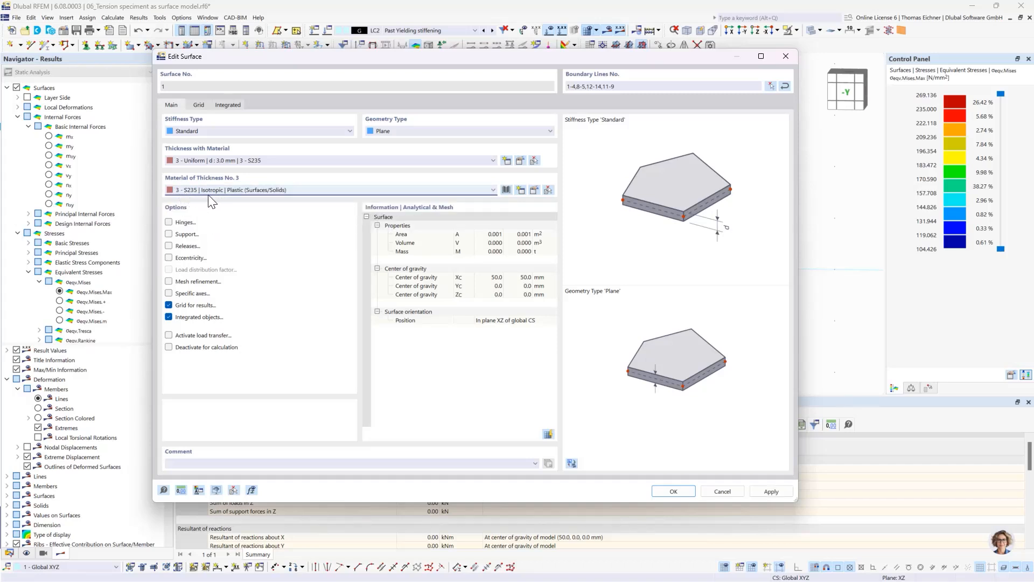
Step: Review the plastic S235 material's failure hypothesis, stress-strain diagram type, moduli of elasticity and yield strengths
{"action": "left_click", "coordinate": [533, 190]}
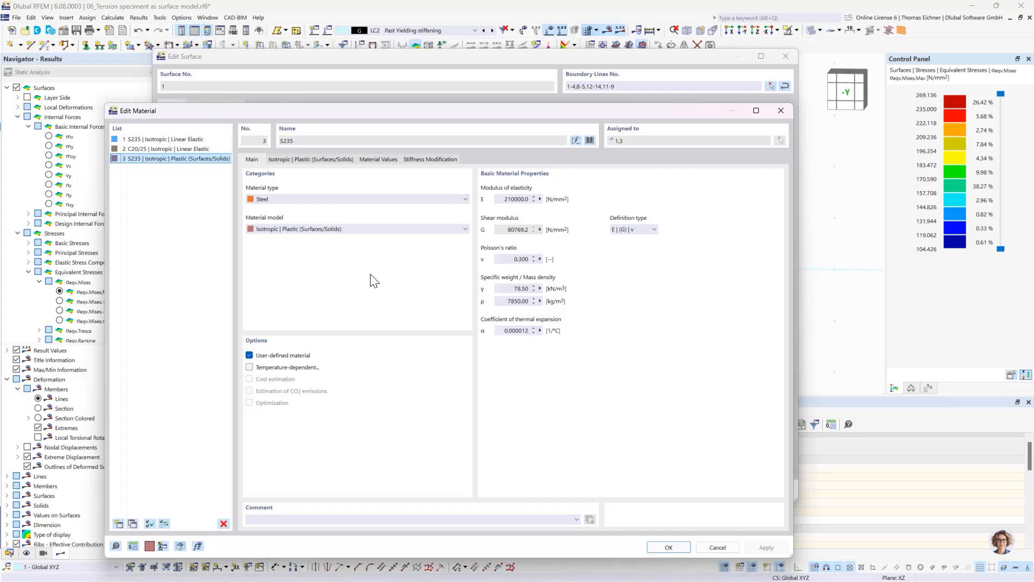
{"action": "left_click", "coordinate": [315, 160]}
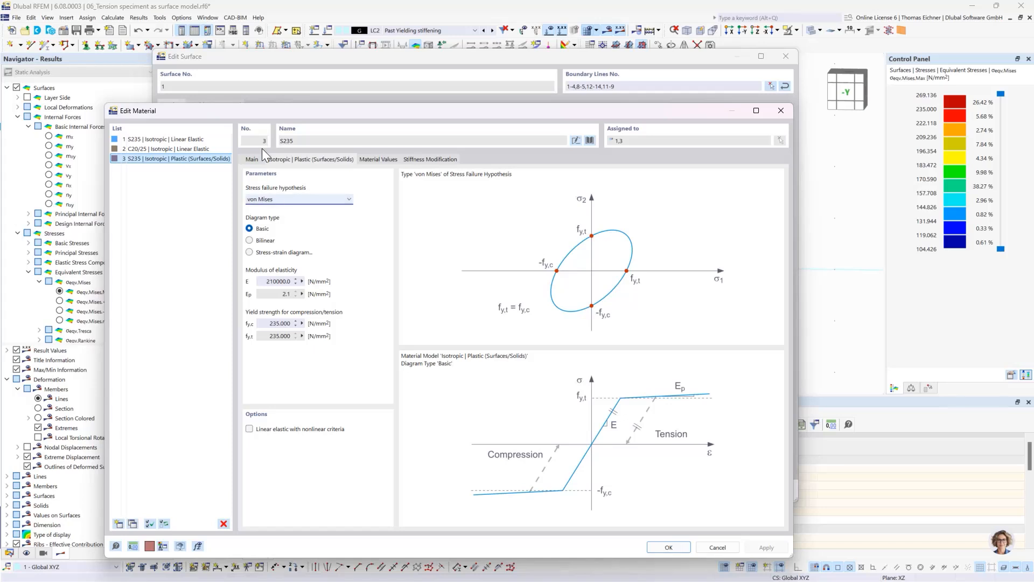
{"action": "left_click_drag", "start_coordinate": [260, 115], "coordinate": [313, 121]}
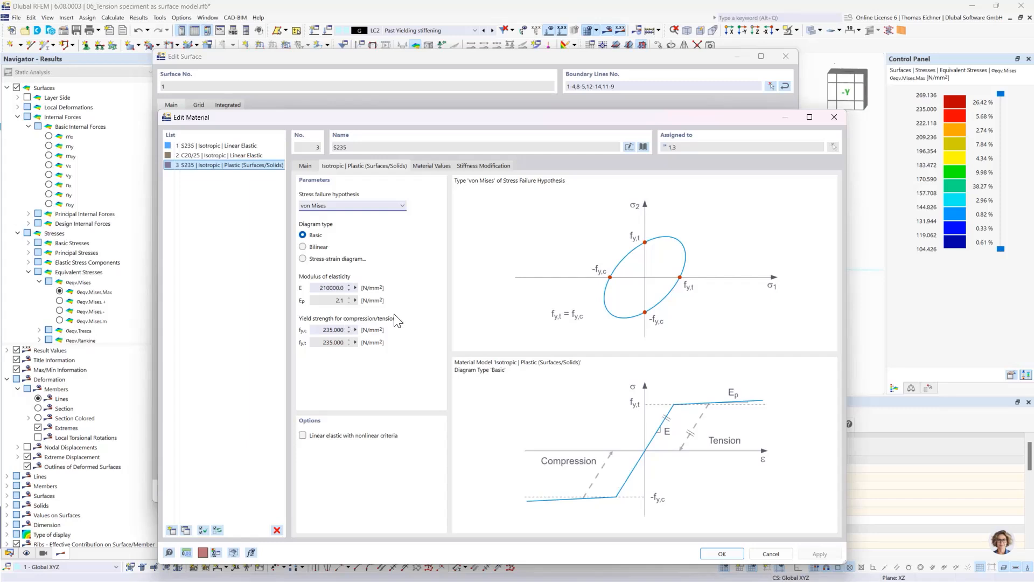
{"action": "left_click_drag", "start_coordinate": [355, 100], "coordinate": [342, 86]}
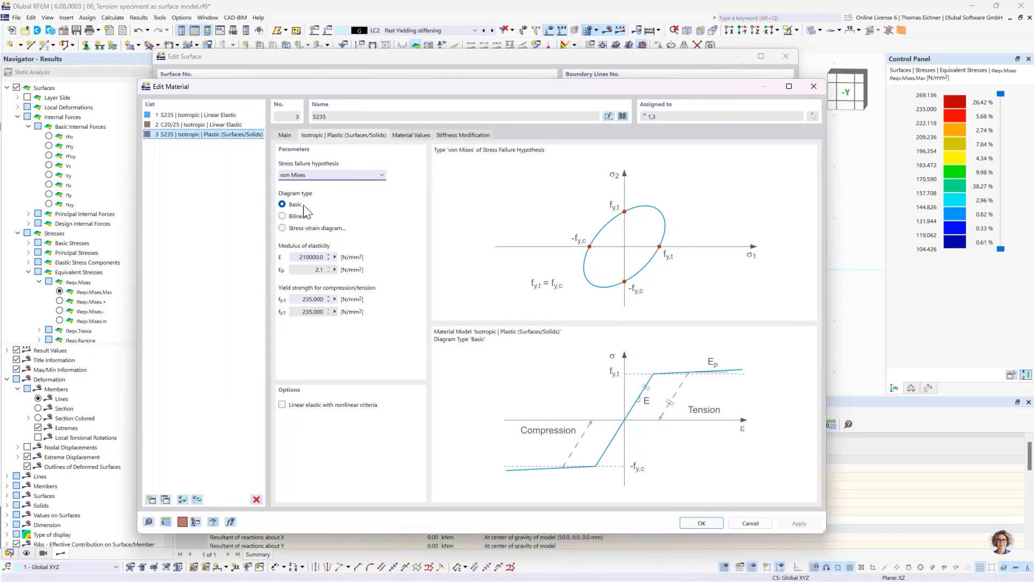
{"action": "double_click", "coordinate": [310, 299]}
{"action": "double_click", "coordinate": [299, 311]}
{"action": "left_click", "coordinate": [298, 258]}
{"action": "left_click", "coordinate": [696, 521]}
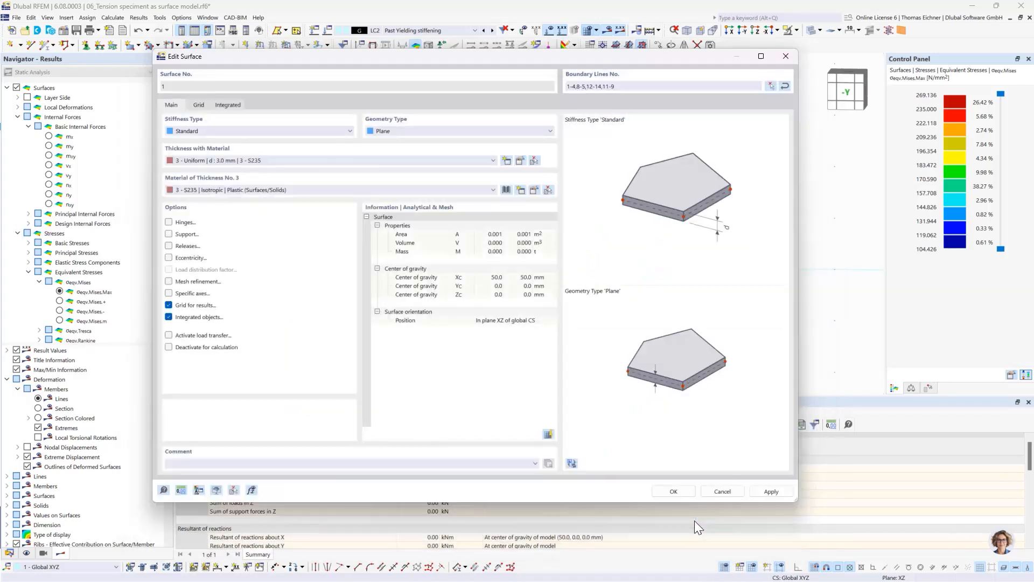
Step: Accept the surface's material change and calculate load case LC1 Yielding Limit to inspect its equivalent stresses
{"action": "left_click", "coordinate": [684, 495]}
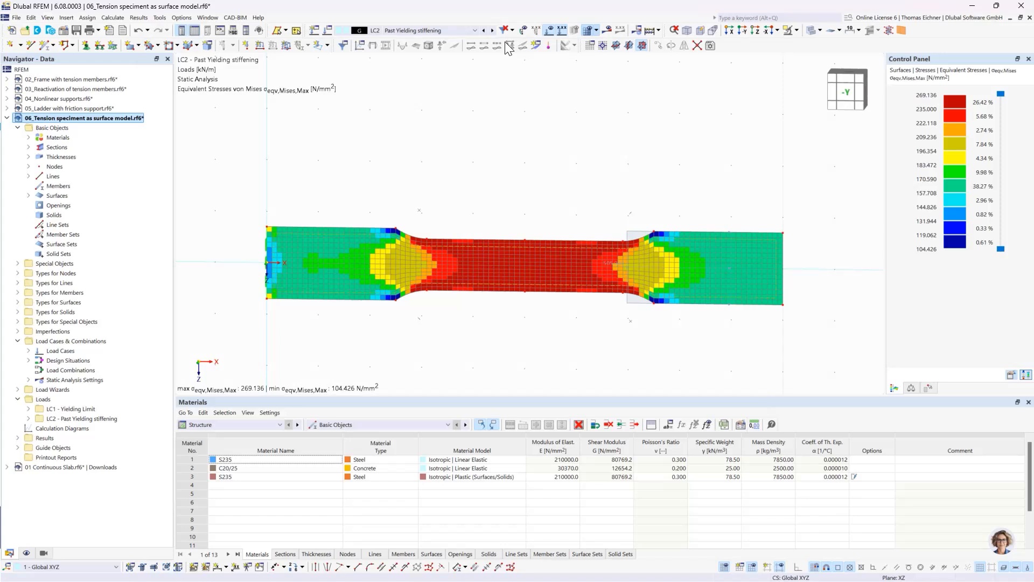
{"action": "left_click", "coordinate": [484, 30]}
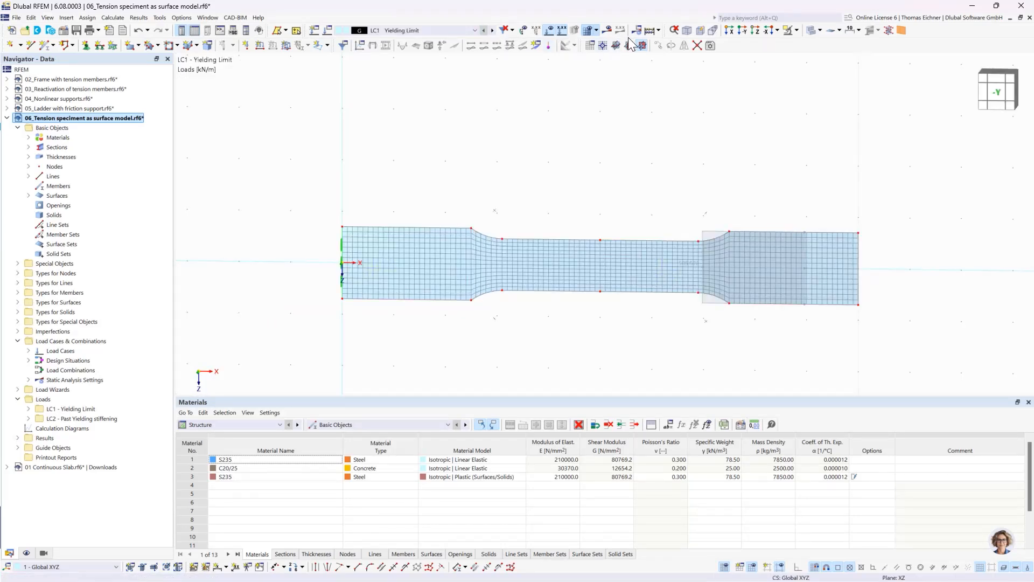
{"action": "left_click", "coordinate": [650, 30]}
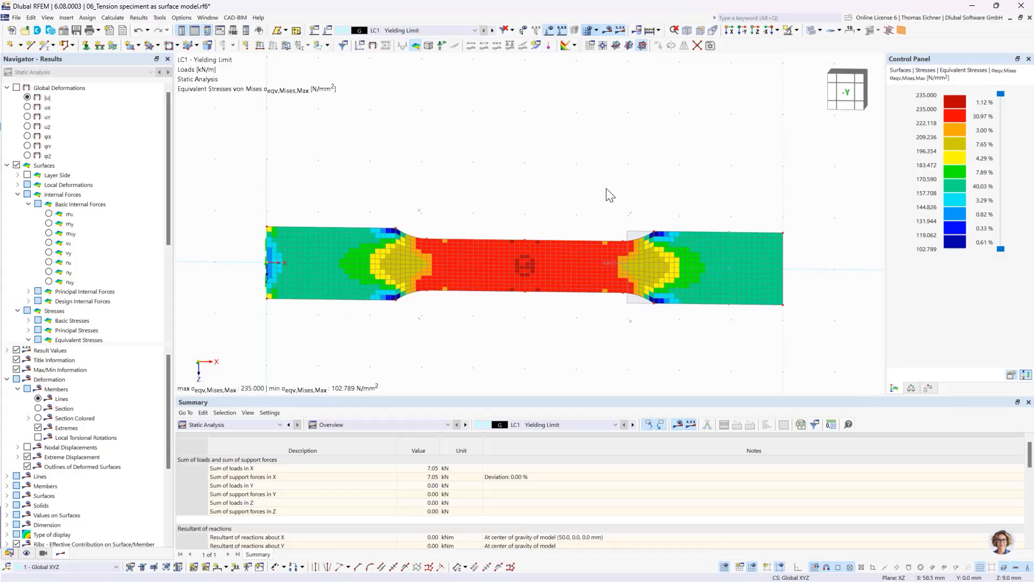
{"action": "middle_click_drag", "start_coordinate": [551, 164], "coordinate": [554, 143]}
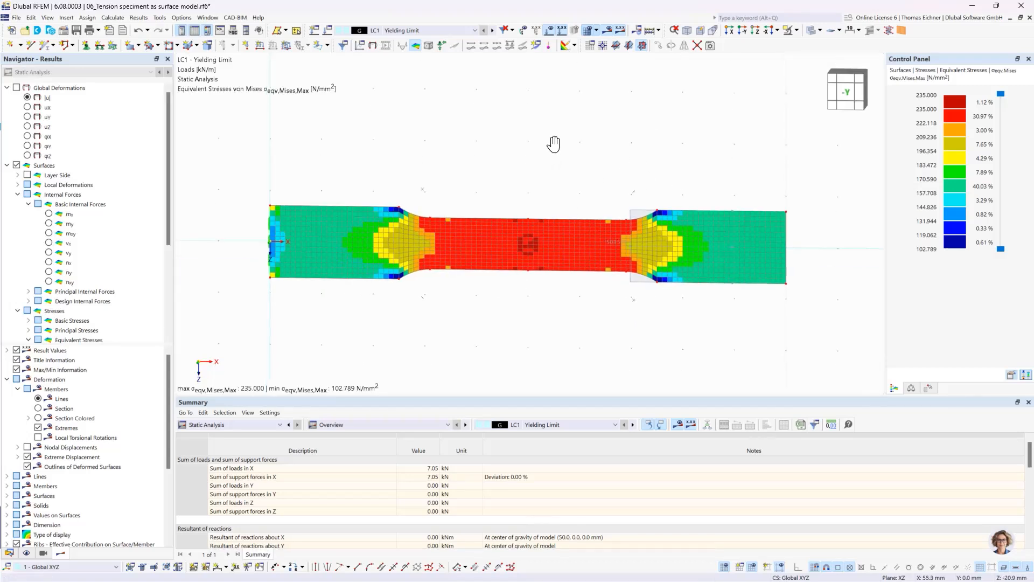
{"action": "middle_click_drag", "start_coordinate": [683, 181], "coordinate": [657, 182]}
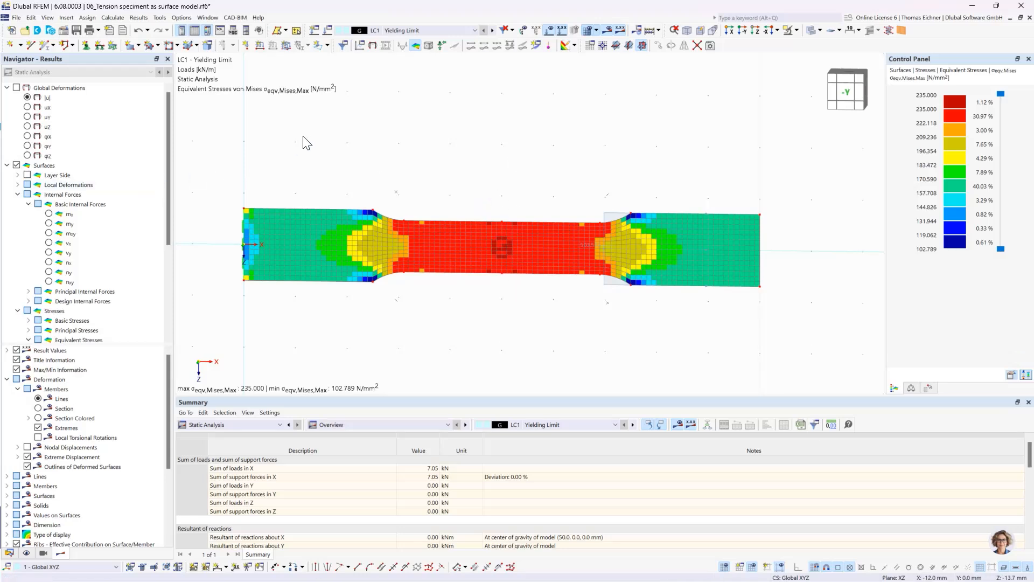
Step: Show the global deformations |u| and switch to load case LC2 Past Yielding stiffening to examine the specimen's displacements
{"action": "left_click", "coordinate": [28, 98]}
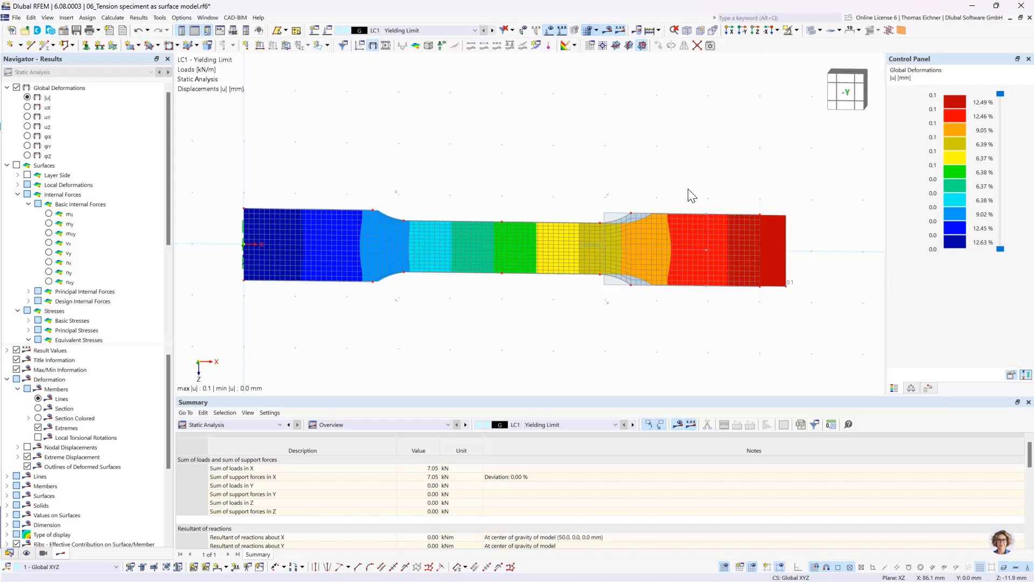
{"action": "left_click", "coordinate": [473, 31]}
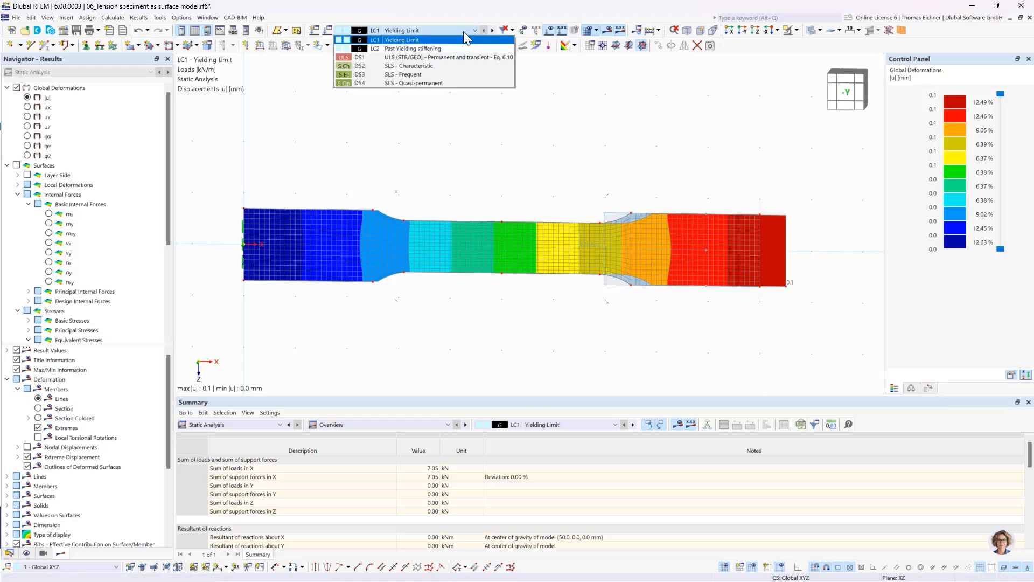
{"action": "left_click", "coordinate": [426, 50]}
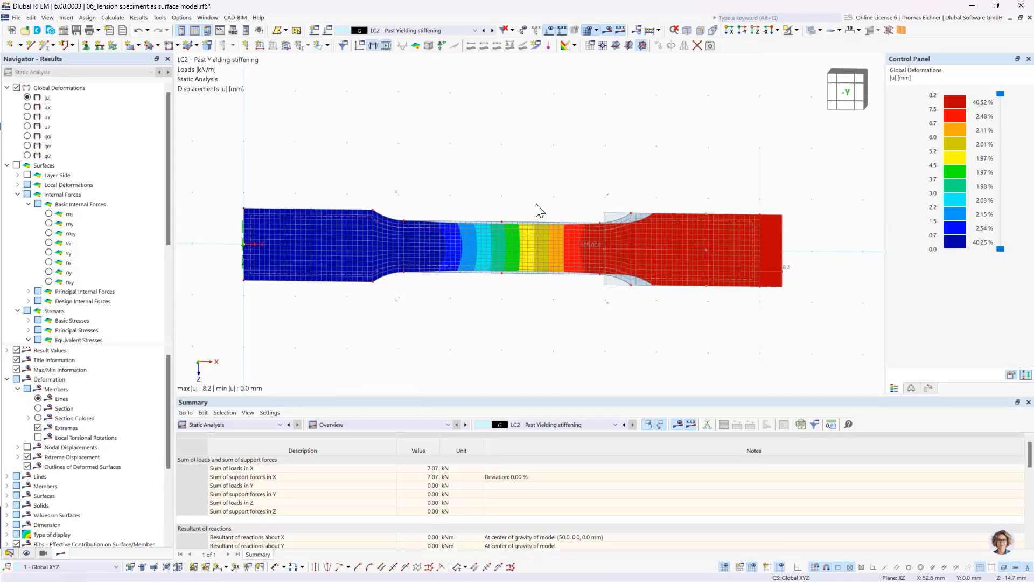
{"action": "scroll", "coordinate": [623, 262], "scroll_direction": "up", "scroll_amount": 1}
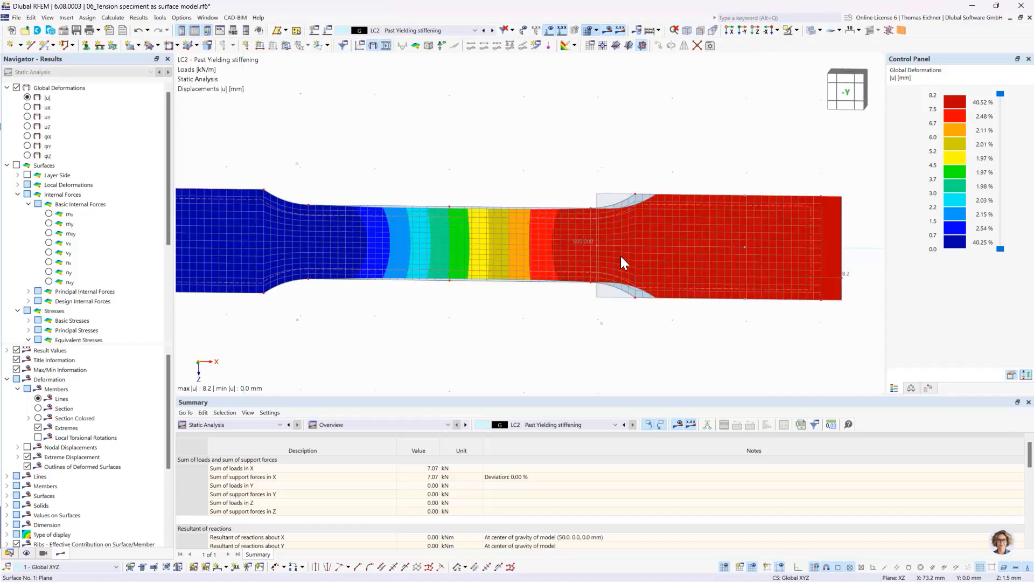
{"action": "scroll", "coordinate": [621, 256], "scroll_direction": "up", "scroll_amount": 2}
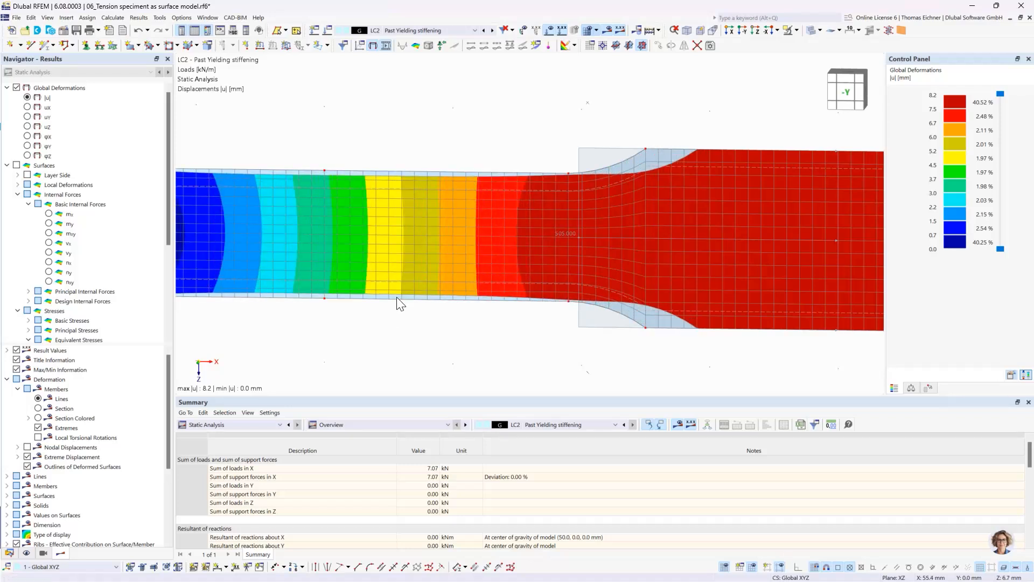
{"action": "scroll", "coordinate": [397, 297], "scroll_direction": "down", "scroll_amount": 2}
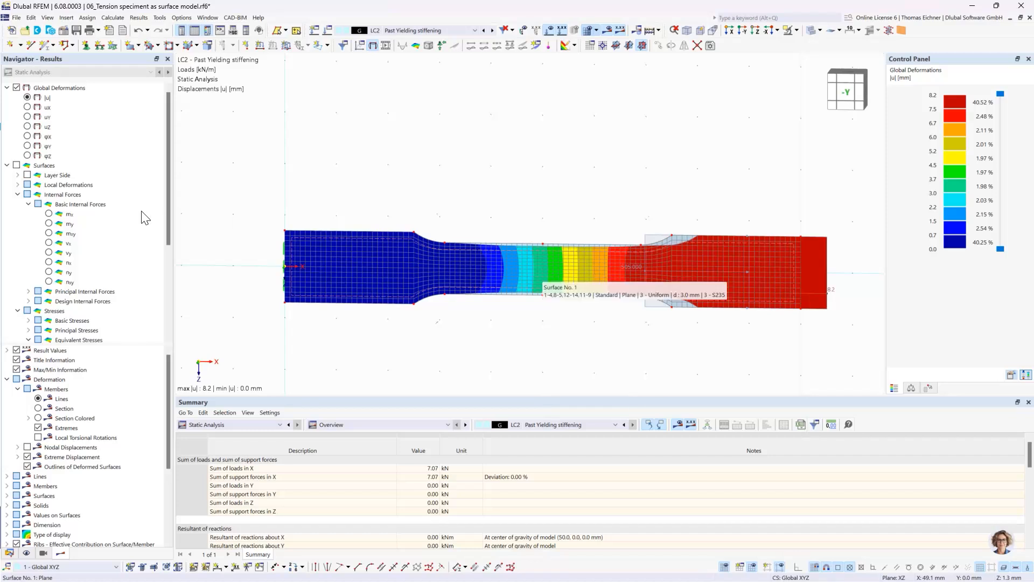
Step: Display the nonlinearity rate criterion ηpl for load case LC2 to examine where the specimen plasticizes
{"action": "scroll", "coordinate": [141, 221], "scroll_direction": "down", "scroll_amount": 5}
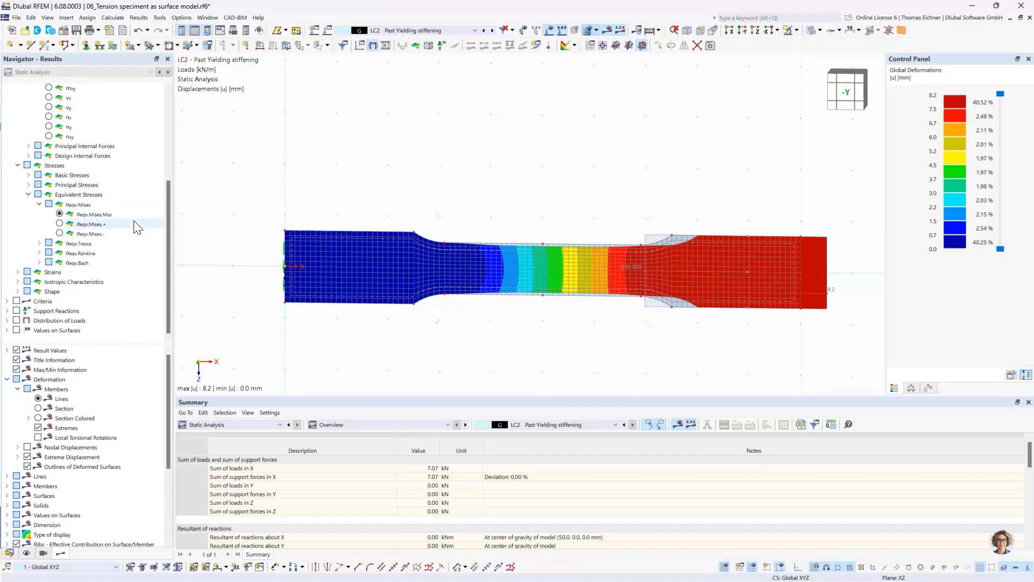
{"action": "left_click", "coordinate": [7, 301]}
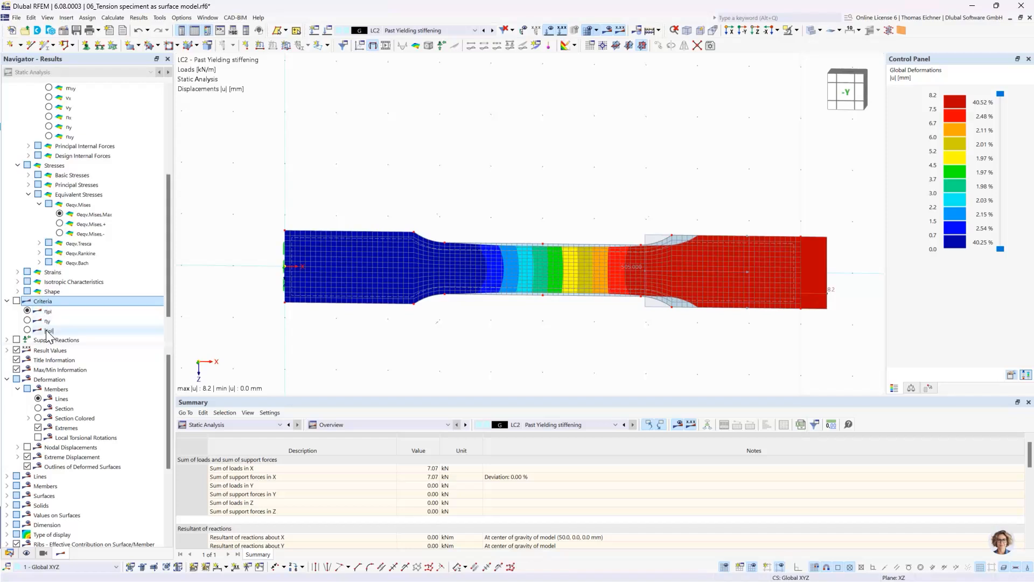
{"action": "left_click", "coordinate": [27, 312]}
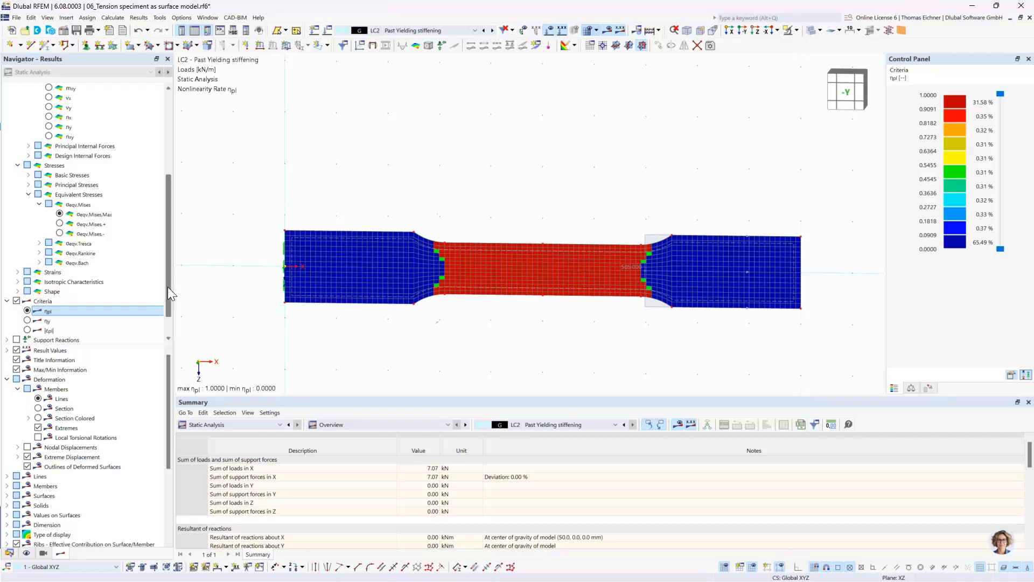
Step: Show the von Mises equivalent stresses σeqv,Mises,Max for LC2 and examine the narrow middle part of the specimen
{"action": "left_click_drag", "start_coordinate": [167, 287], "coordinate": [160, 233]}
{"action": "left_click", "coordinate": [89, 311]}
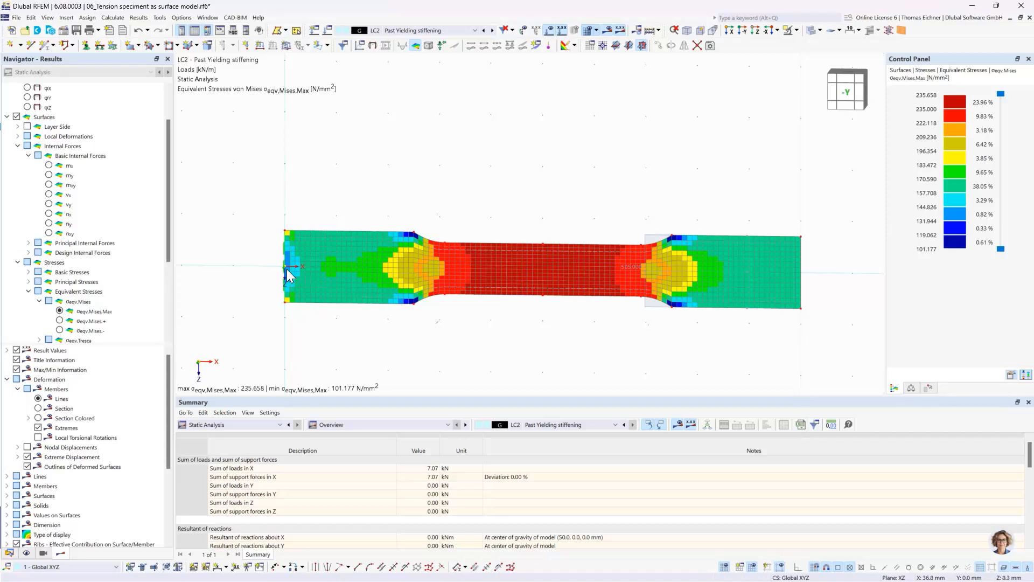
{"action": "left_click", "coordinate": [95, 311]}
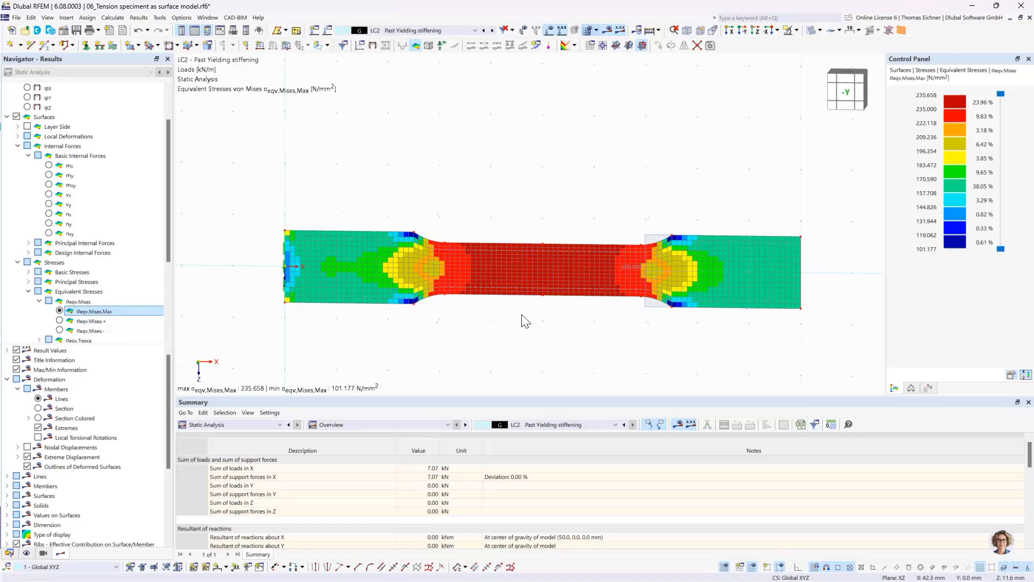
{"action": "scroll", "coordinate": [523, 319], "scroll_direction": "up", "scroll_amount": 1}
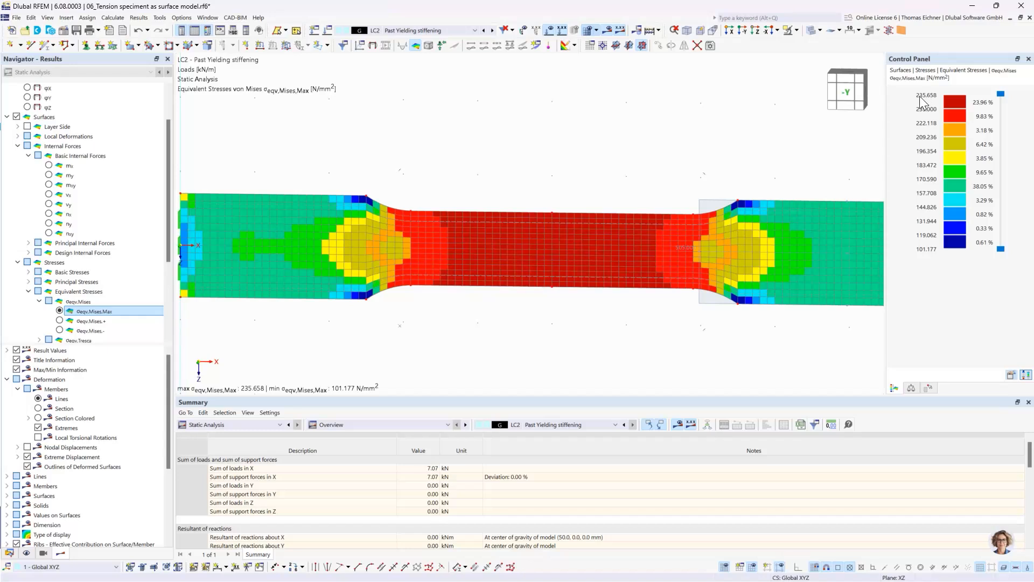
Step: Review the plastic modulus Ep and yield strengths of the specimen surface's S235 material, leaving the material and surface unchanged
{"action": "double_click", "coordinate": [516, 268]}
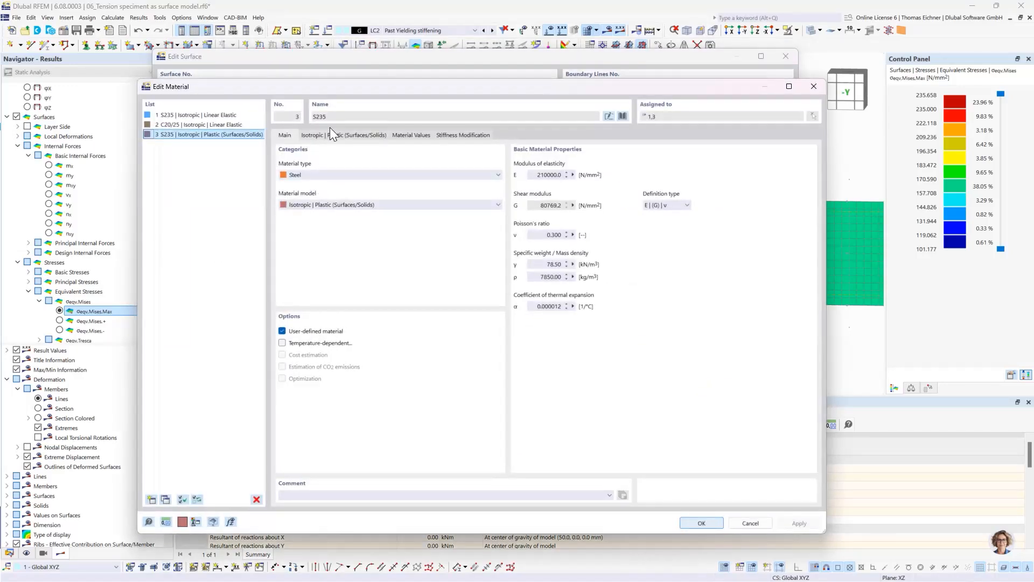
{"action": "left_click", "coordinate": [330, 135]}
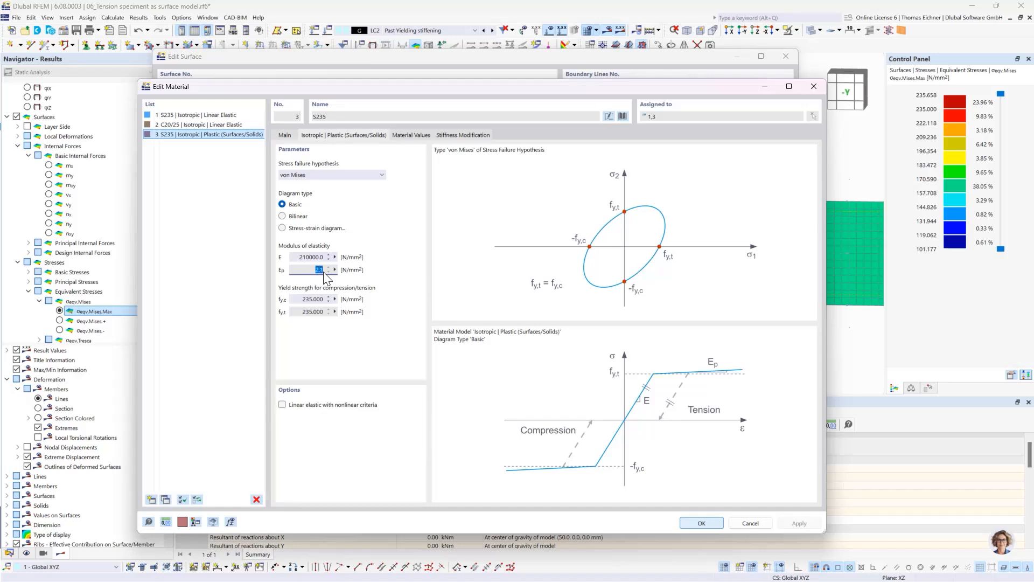
{"action": "left_click", "coordinate": [814, 86]}
{"action": "left_click", "coordinate": [787, 55]}
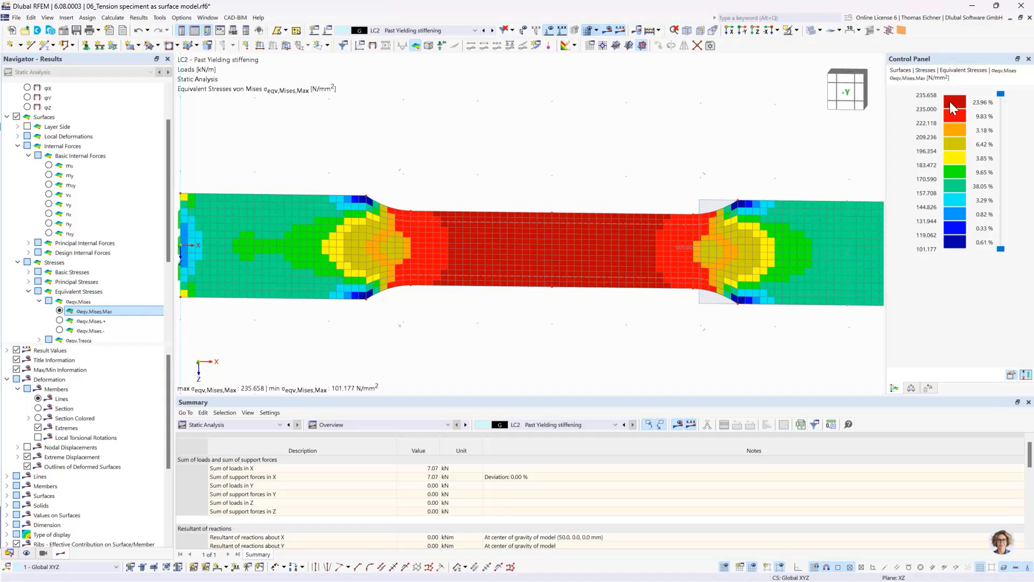
{"action": "scroll", "coordinate": [598, 143], "scroll_direction": "down", "scroll_amount": 3}
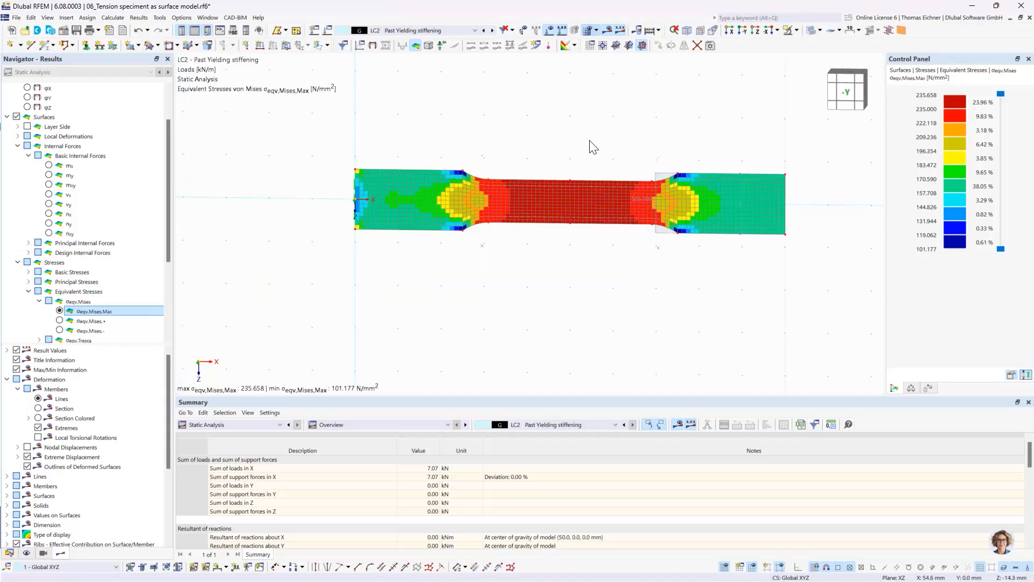
{"action": "middle_click_drag", "start_coordinate": [594, 146], "coordinate": [581, 208]}
{"action": "scroll", "coordinate": [581, 207], "scroll_direction": "up", "scroll_amount": 1}
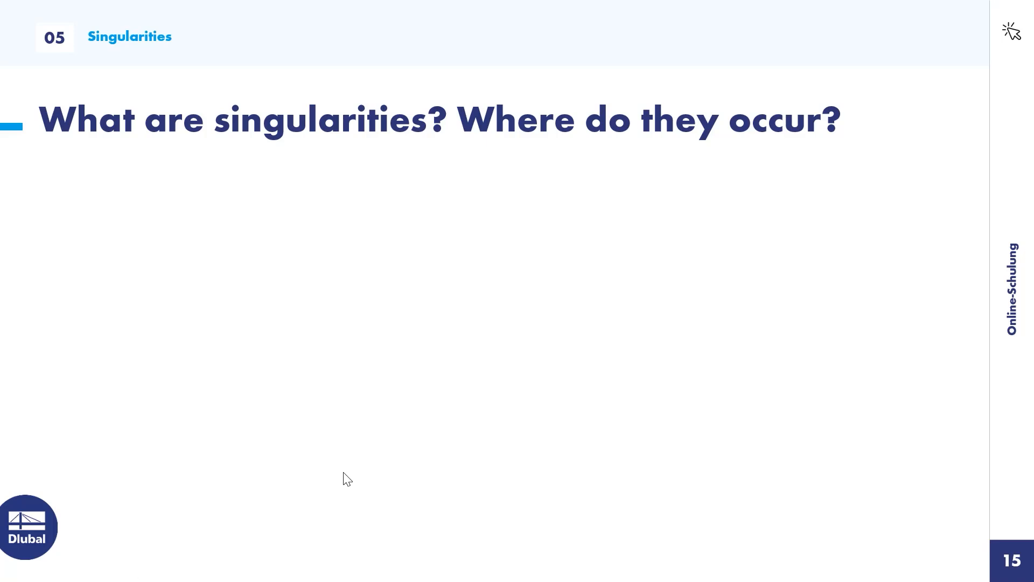
{"action": "left_click", "coordinate": [555, 249]}
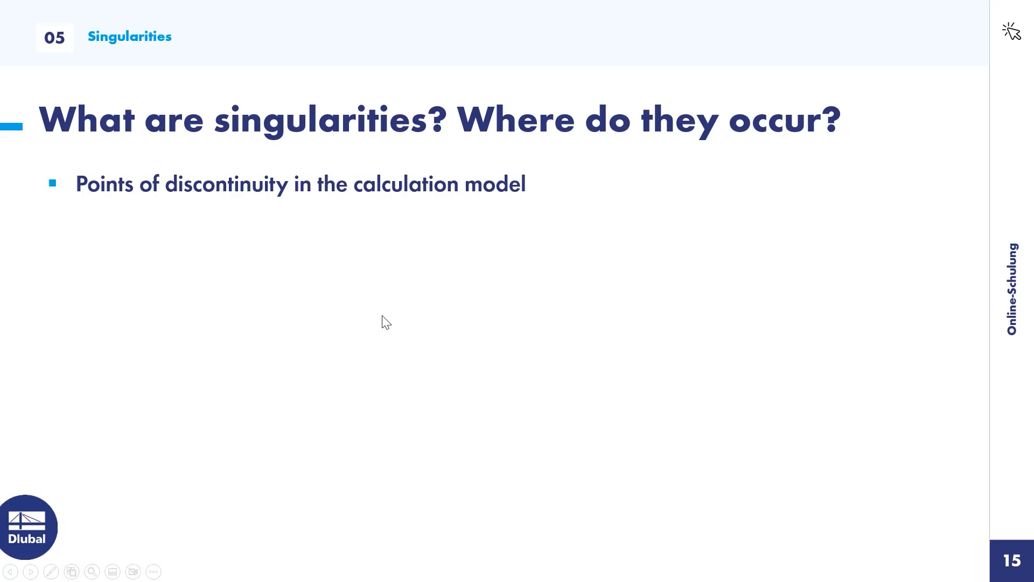
{"action": "key", "text": "Right"}
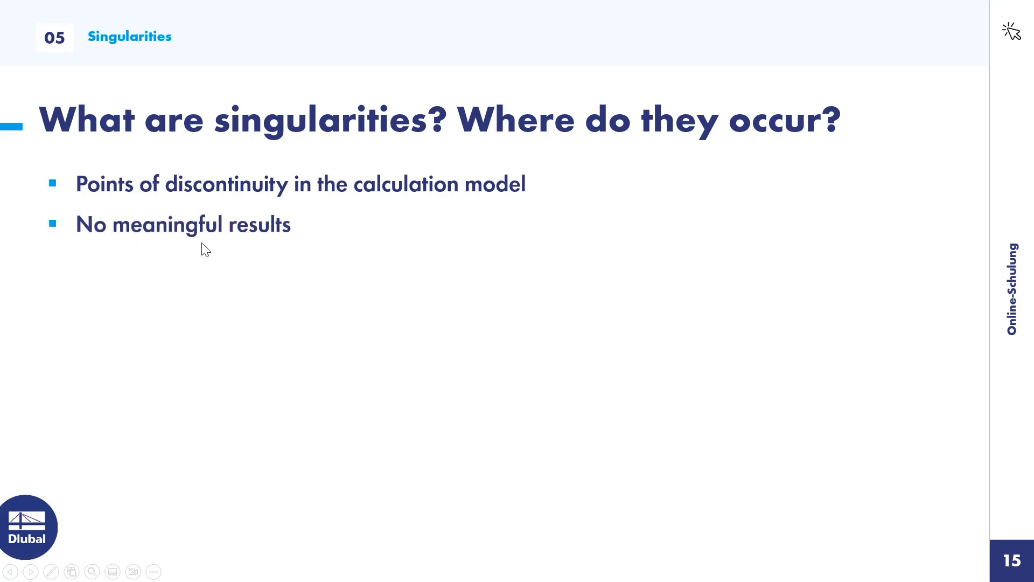
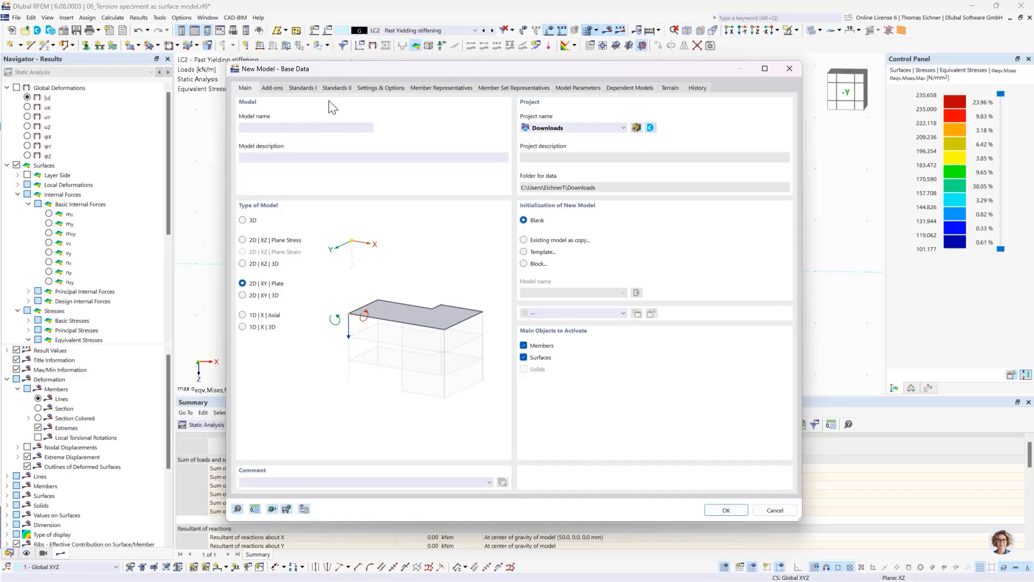
Step: Adjust the new model's wizard options, name it 07_Singularity of a single load, and create it as a 2D | XY | Plate model
{"action": "left_click", "coordinate": [277, 88]}
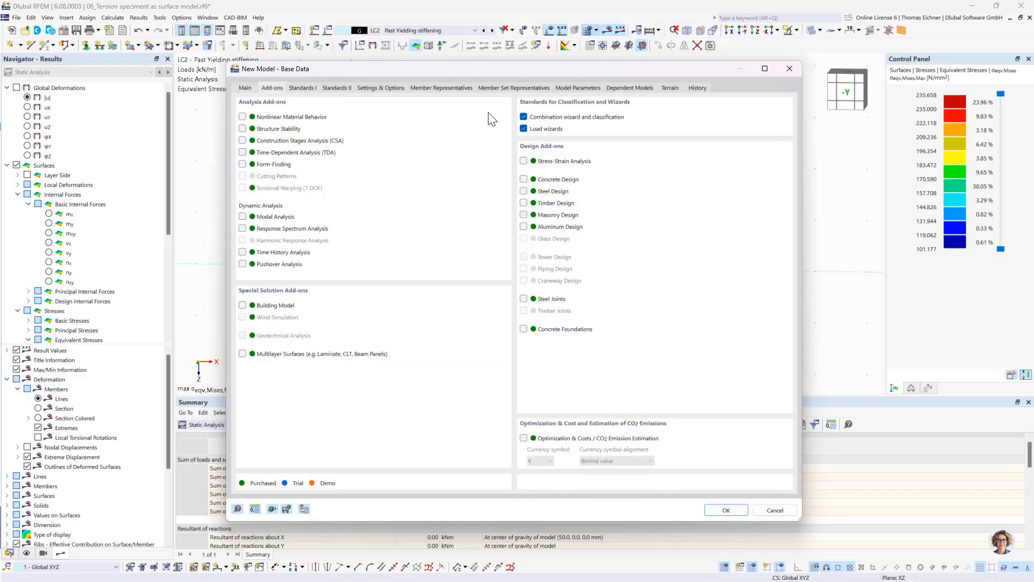
{"action": "left_click", "coordinate": [524, 129]}
{"action": "left_click", "coordinate": [547, 355]}
{"action": "left_click", "coordinate": [253, 89]}
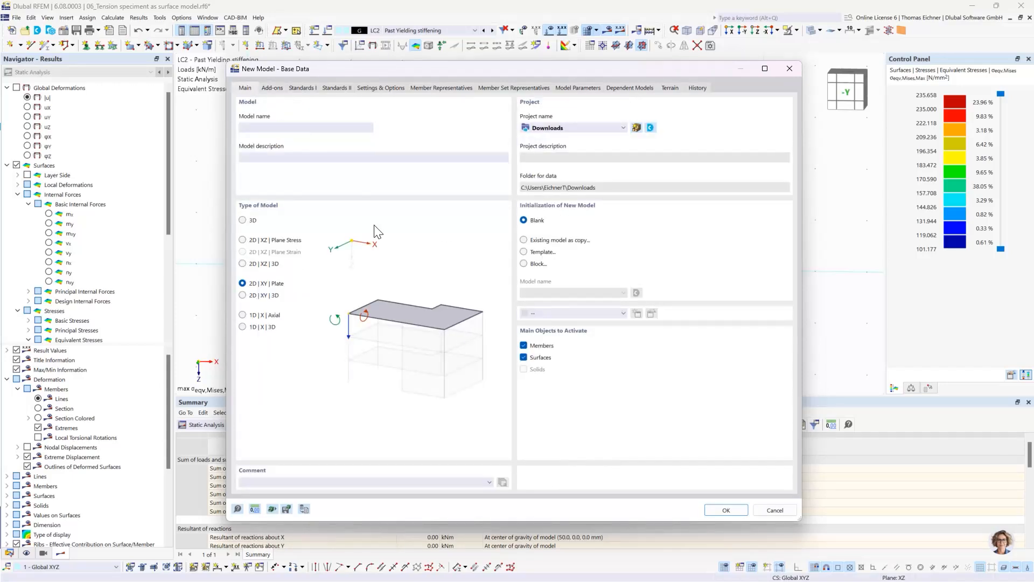
{"action": "left_click", "coordinate": [310, 130]}
{"action": "left_click", "coordinate": [726, 511]}
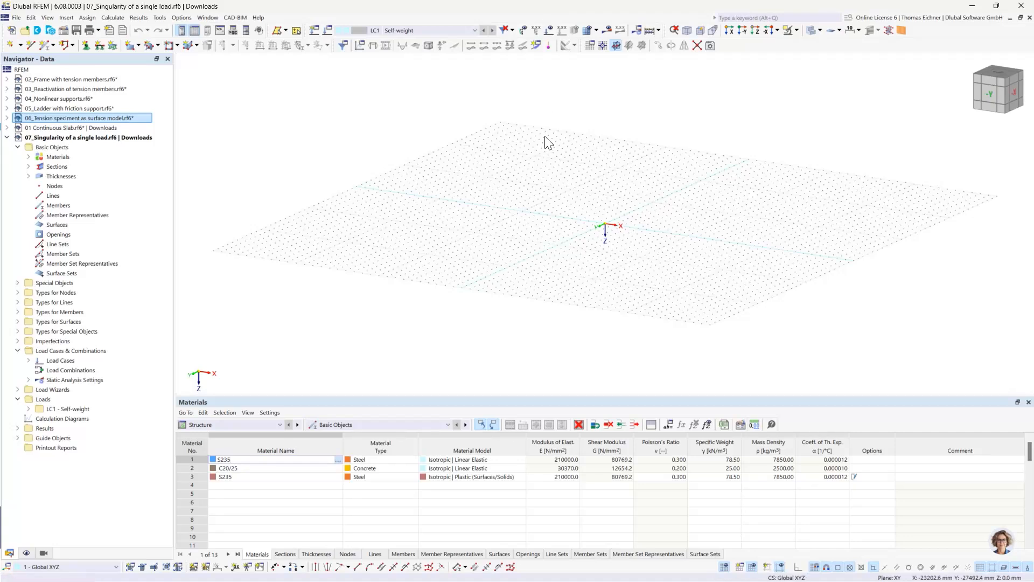
Step: Switch to the +Z view of the XY plane and frame the work area around the origin
{"action": "left_click", "coordinate": [755, 30]}
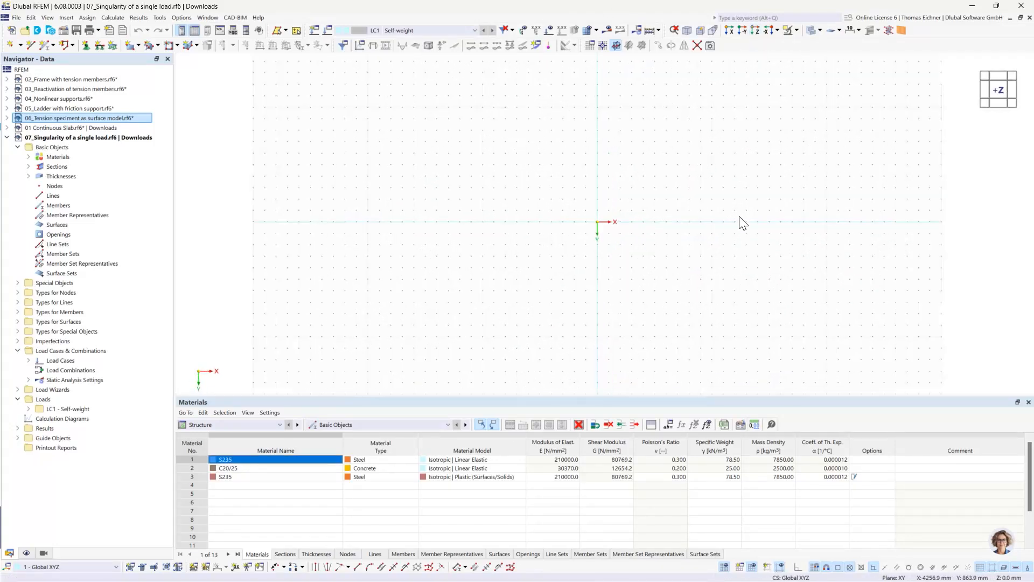
{"action": "middle_click_drag", "start_coordinate": [742, 222], "coordinate": [650, 216]}
{"action": "scroll", "coordinate": [650, 218], "scroll_direction": "up", "scroll_amount": 2}
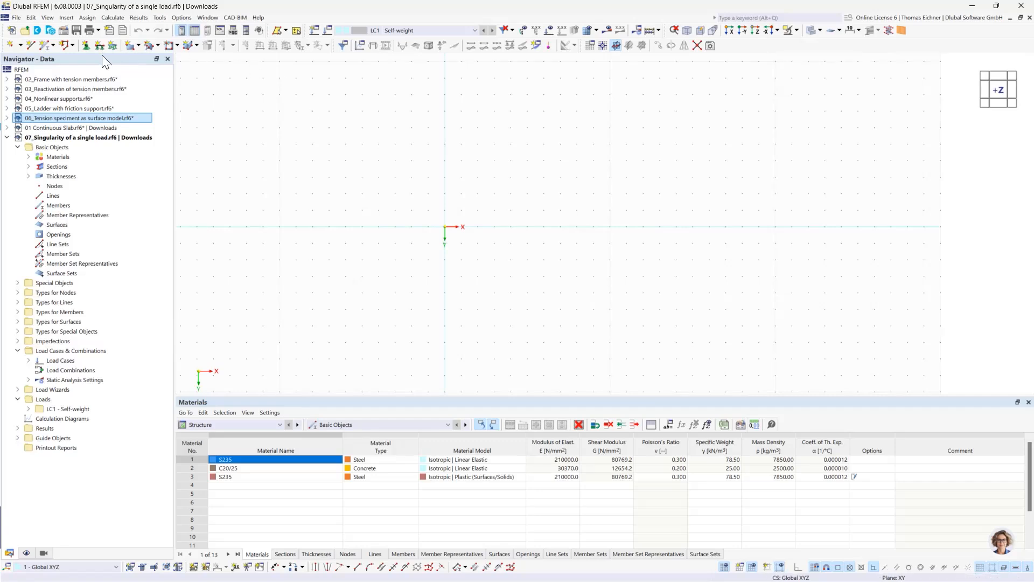
{"action": "left_click", "coordinate": [131, 47]}
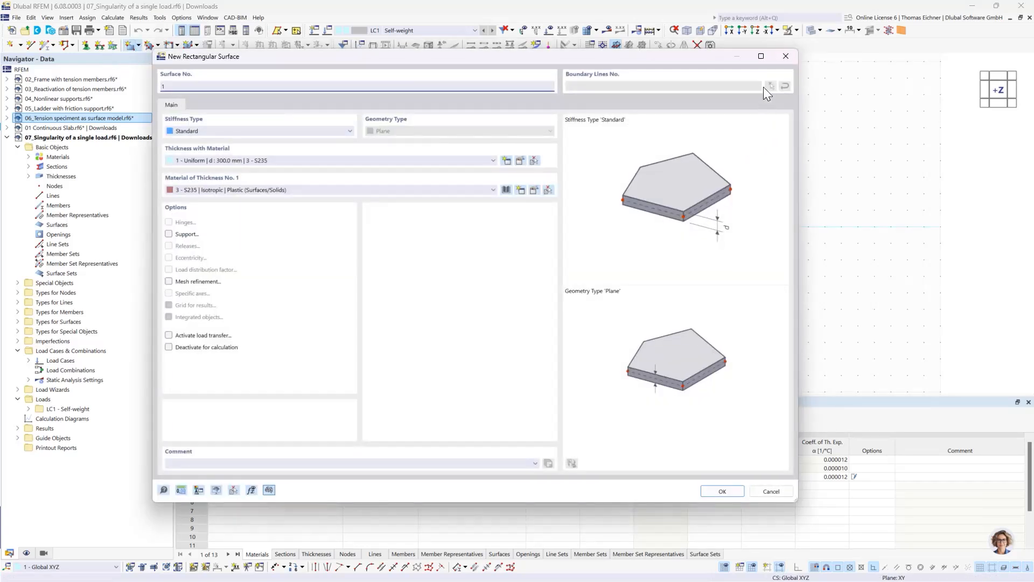
{"action": "left_click", "coordinate": [785, 56]}
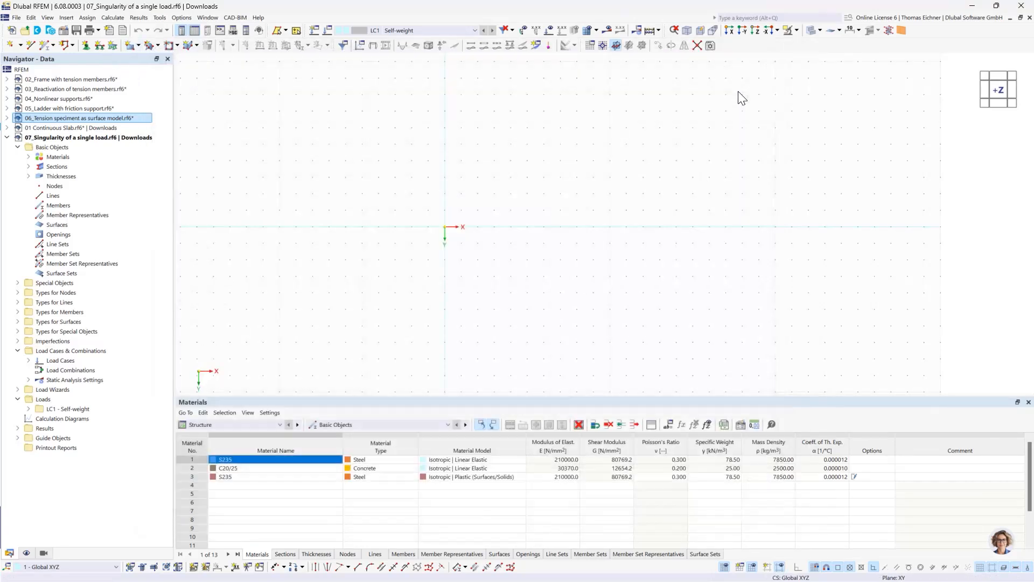
Step: Start a new rectangular surface and assign its thickness a new C30/37 concrete material from the library
{"action": "left_click", "coordinate": [135, 45]}
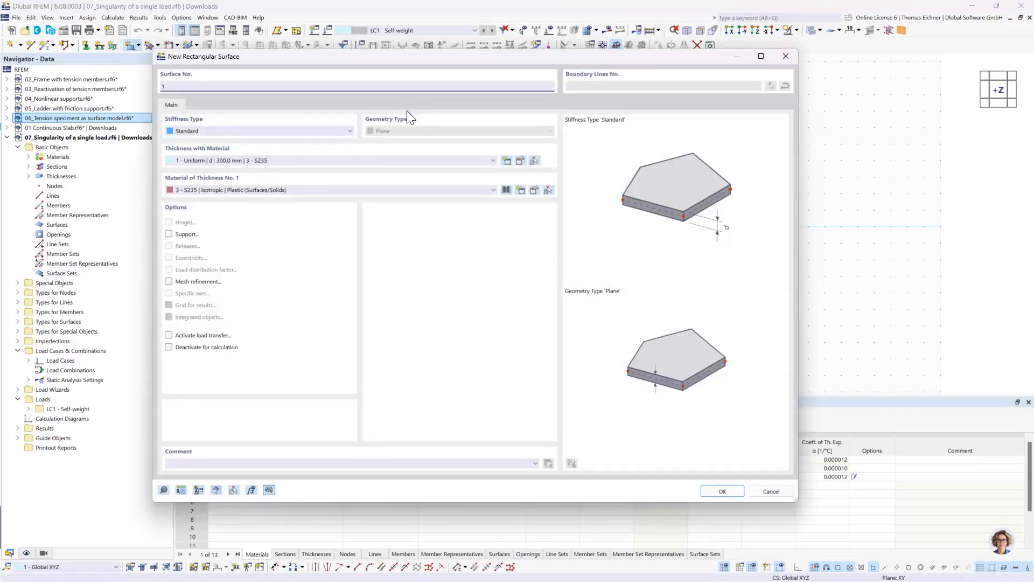
{"action": "left_click", "coordinate": [364, 189]}
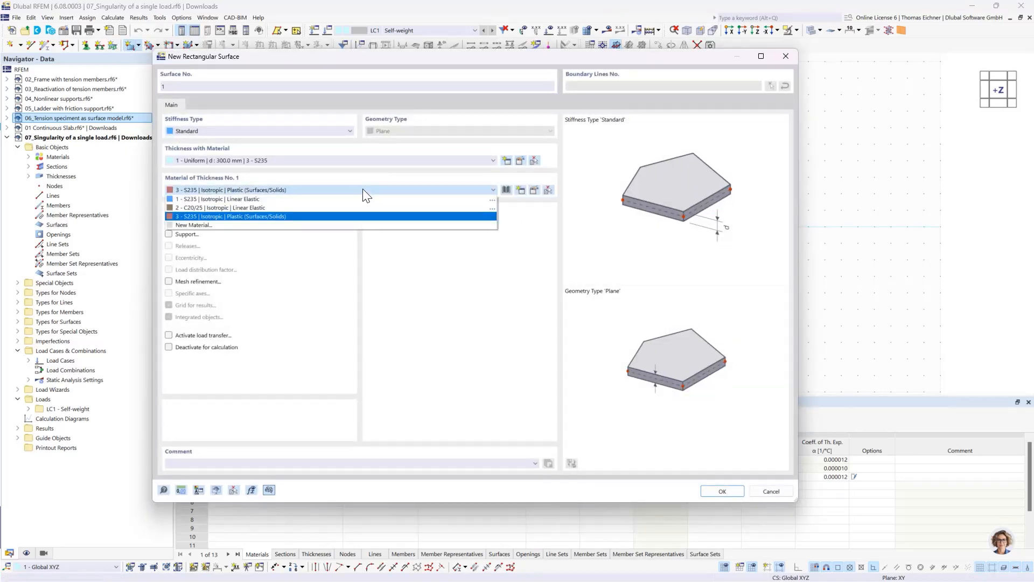
{"action": "left_click", "coordinate": [243, 225]}
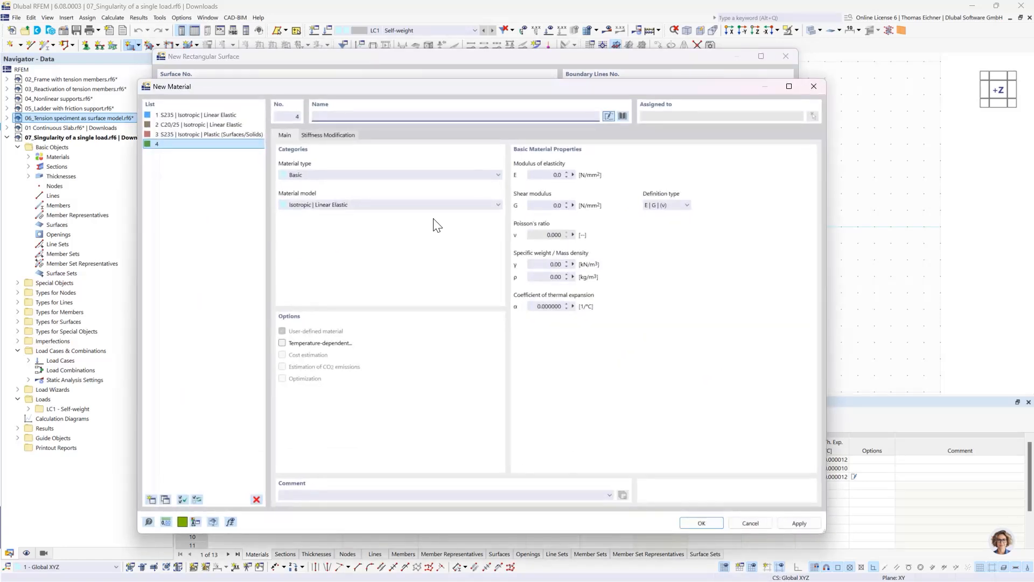
{"action": "left_click", "coordinate": [623, 116]}
{"action": "left_click", "coordinate": [278, 506]}
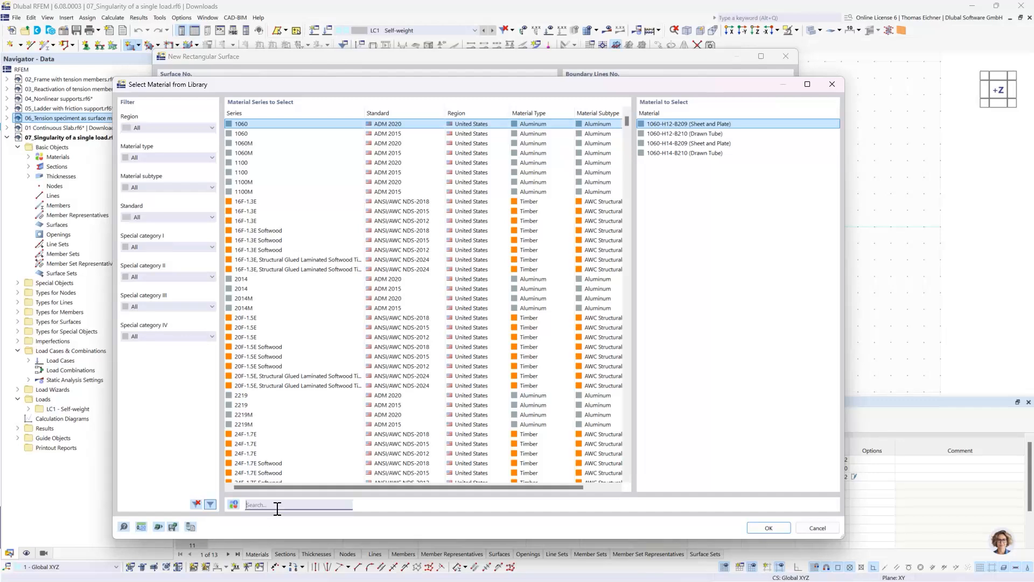
{"action": "type", "text": "C30"}
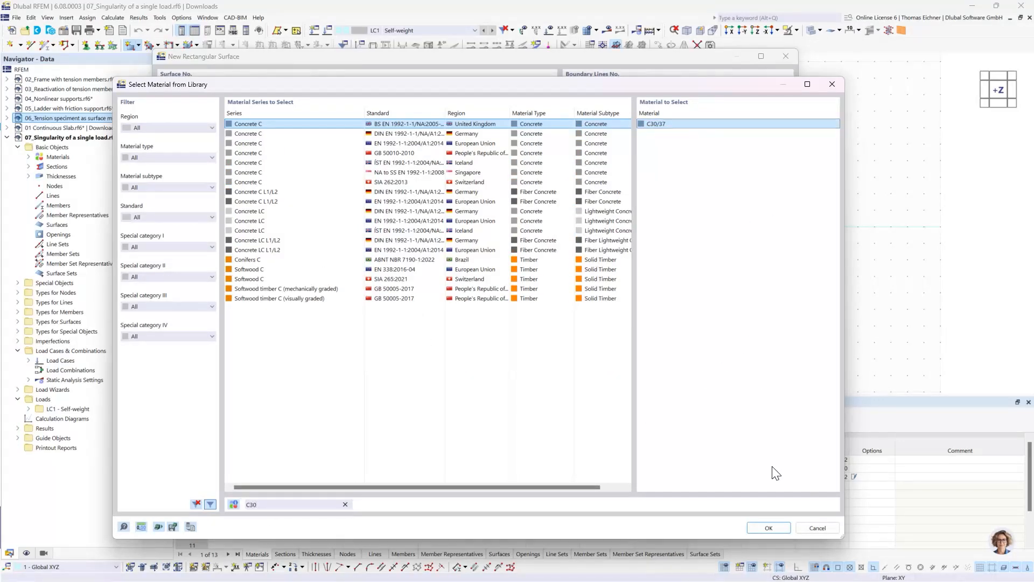
{"action": "left_click", "coordinate": [771, 528]}
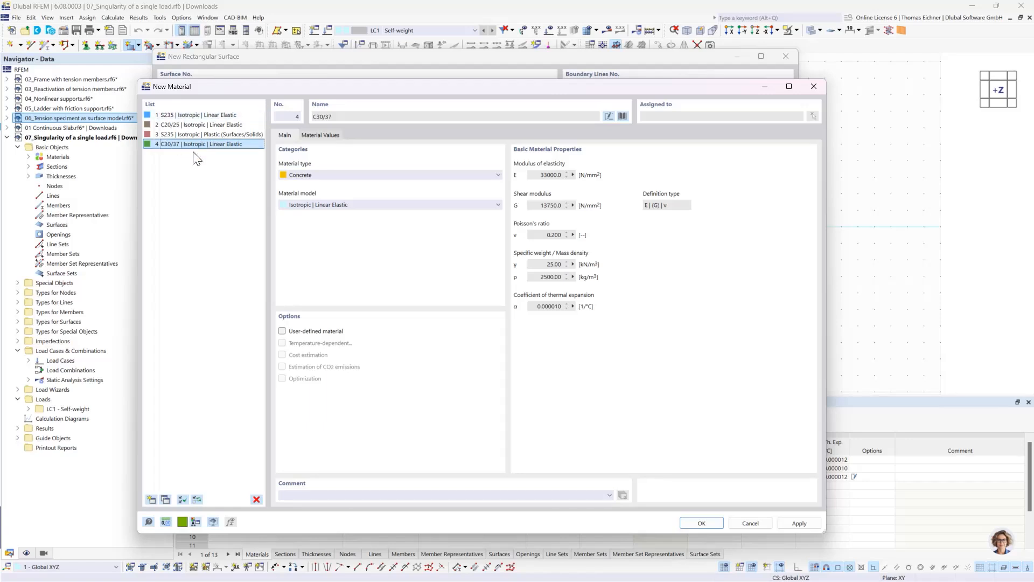
{"action": "left_click", "coordinate": [690, 523]}
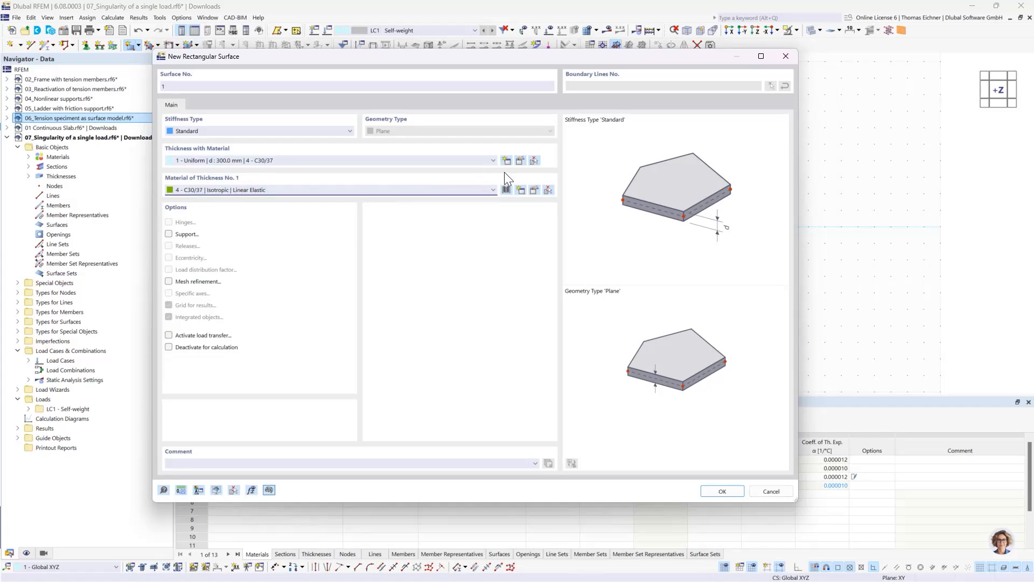
Step: Set the rectangular surface's uniform thickness to 200 mm
{"action": "left_click", "coordinate": [520, 162]}
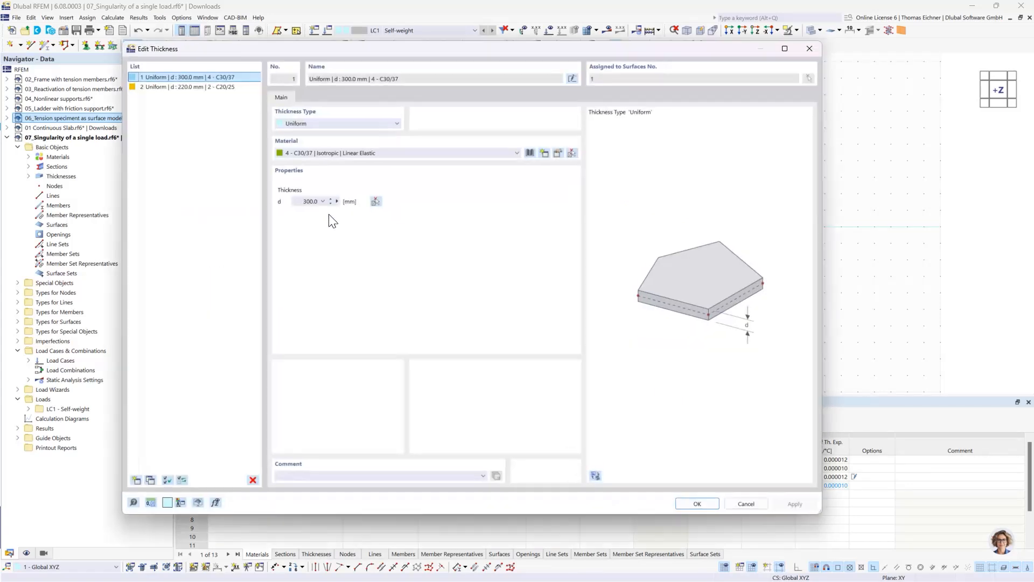
{"action": "left_click", "coordinate": [311, 203]}
{"action": "left_click", "coordinate": [697, 504]}
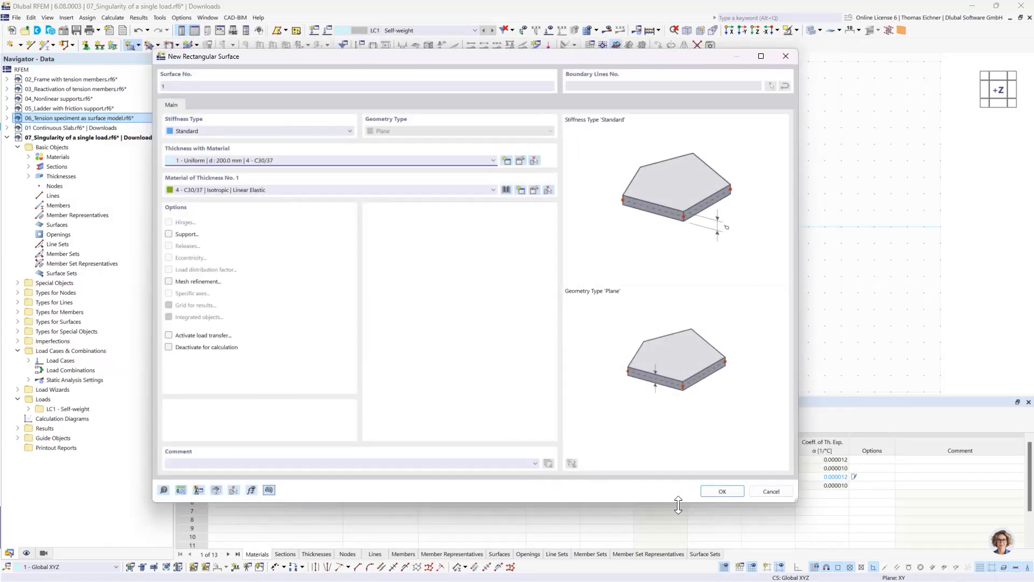
Step: Draw the rectangular surface from the coordinate origin with a size of about 8000 × 6000 mm in X and Y
{"action": "left_click", "coordinate": [724, 492]}
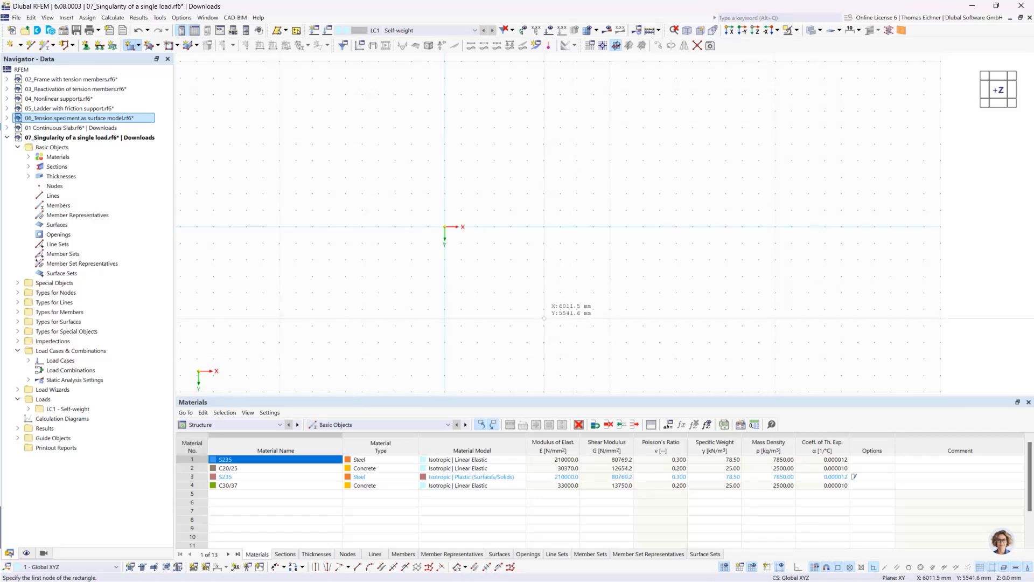
{"action": "left_click", "coordinate": [445, 227]}
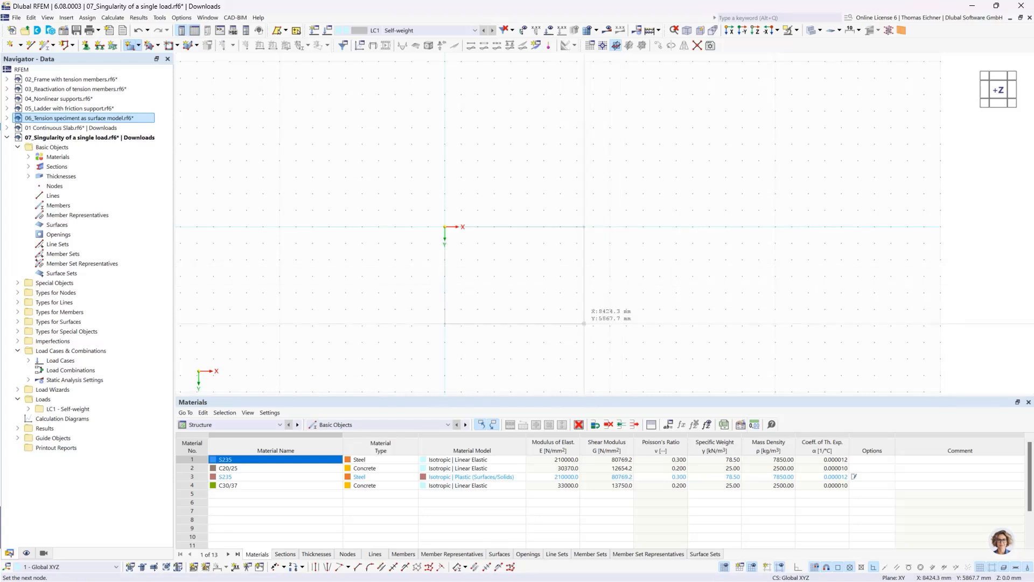
{"action": "left_click", "coordinate": [577, 325]}
{"action": "key", "text": "Escape"}
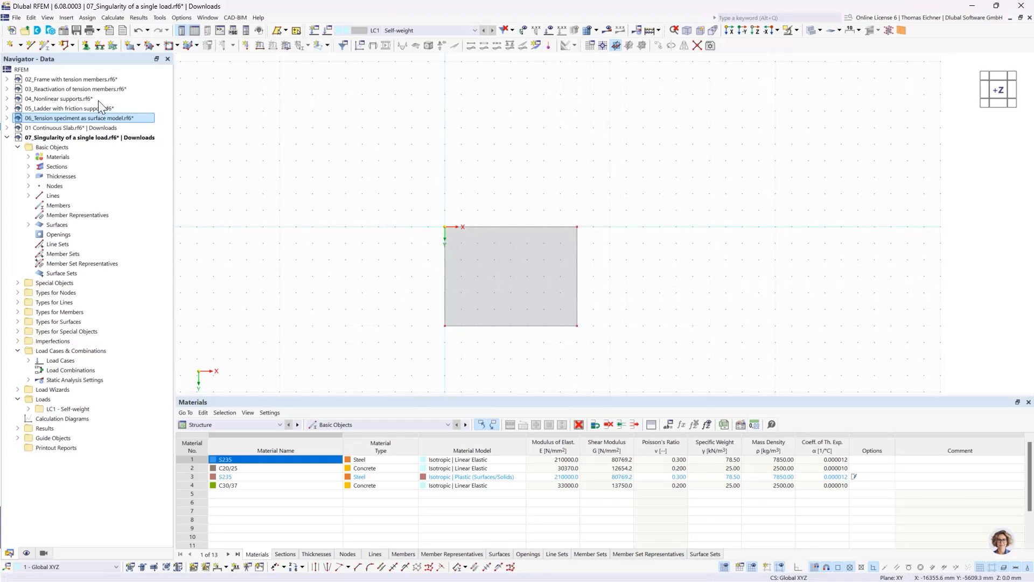
Step: Place a node in the middle of the plate at X 4000 mm, Y 3000 mm
{"action": "left_click", "coordinate": [10, 45]}
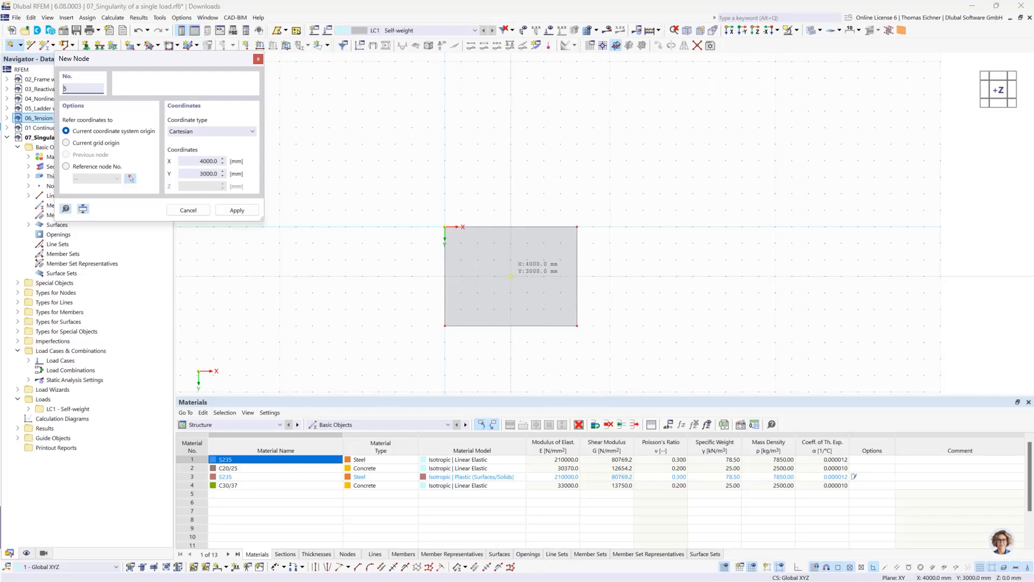
{"action": "left_click", "coordinate": [511, 277]}
{"action": "key", "text": "Escape"}
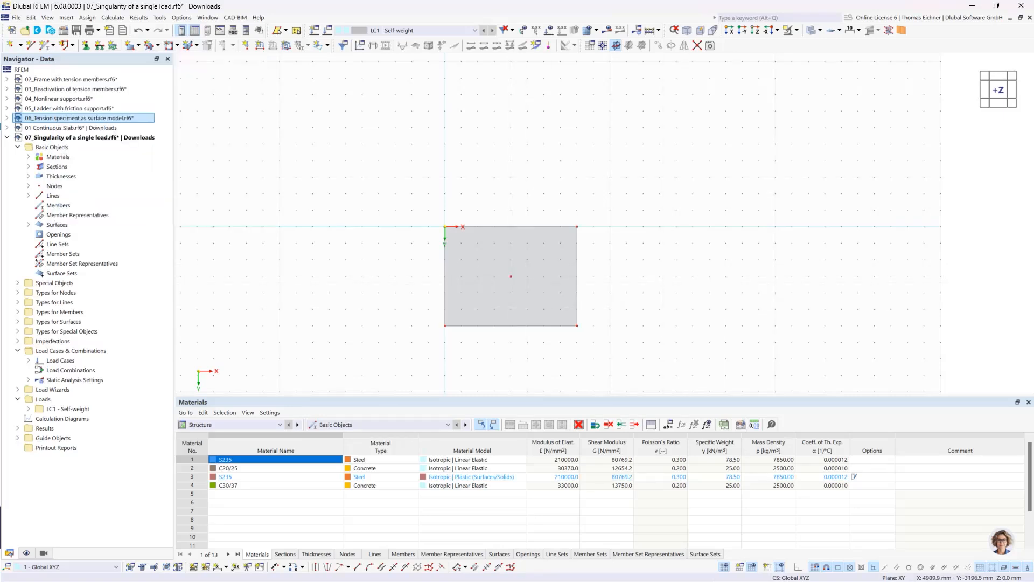
Step: Apply a nodal force of 100 kN in the global Z direction to the node in the middle of the plate
{"action": "left_click", "coordinate": [246, 45]}
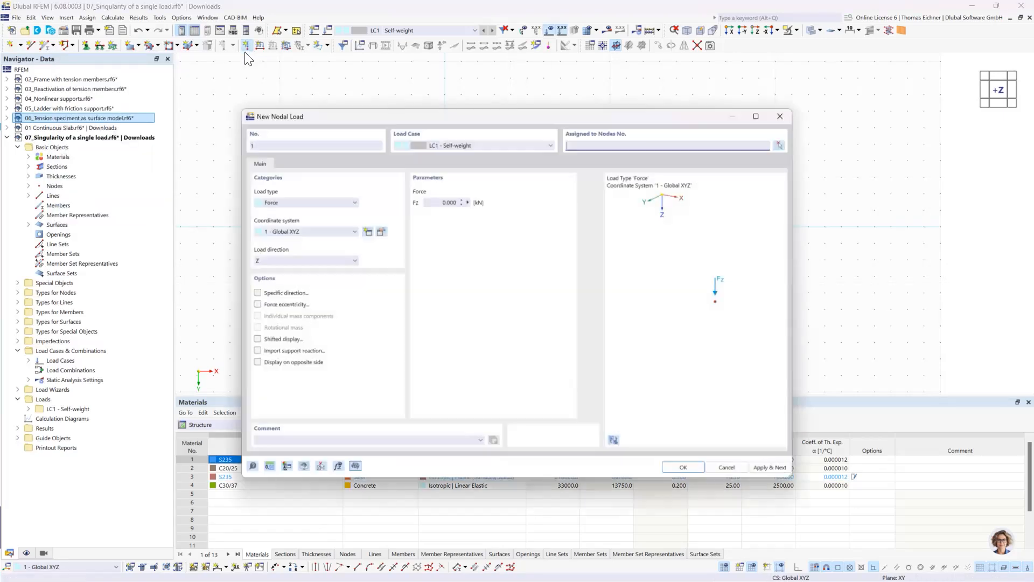
{"action": "left_click", "coordinate": [407, 198]}
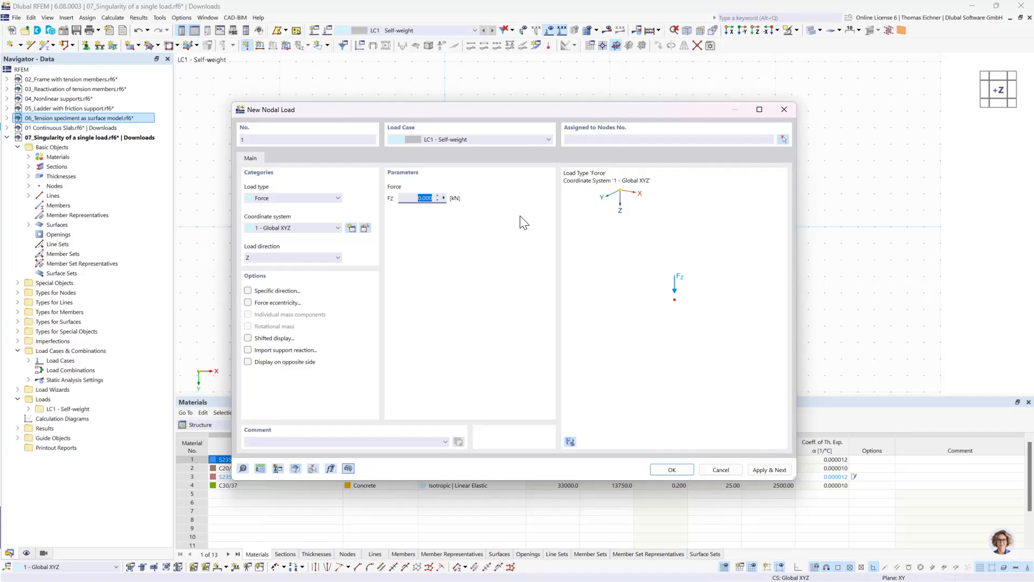
{"action": "type", "text": "100"}
{"action": "left_click", "coordinate": [670, 470]}
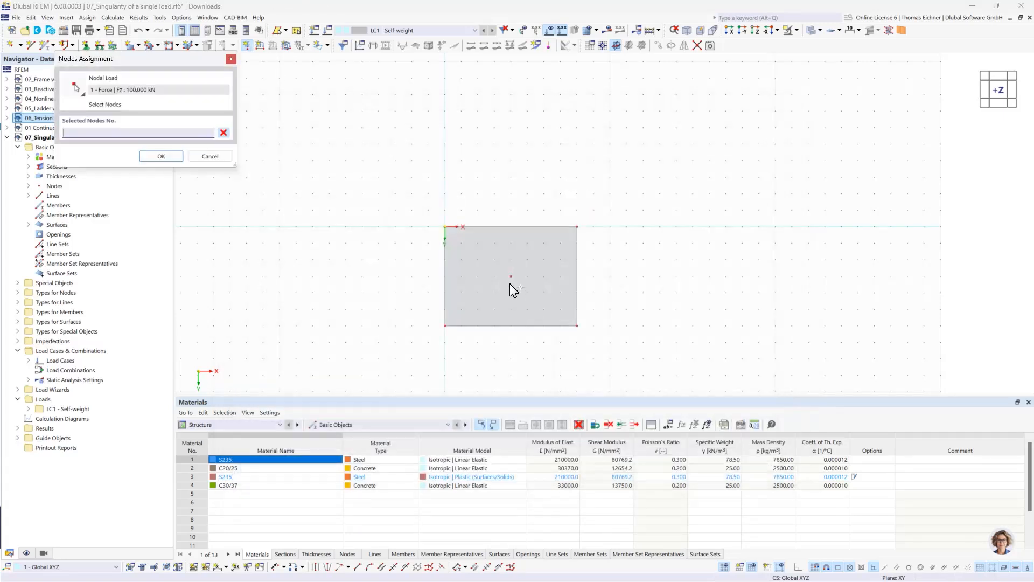
{"action": "left_click", "coordinate": [178, 156]}
{"action": "right_click", "coordinate": [430, 190]}
{"action": "left_click", "coordinate": [651, 169]}
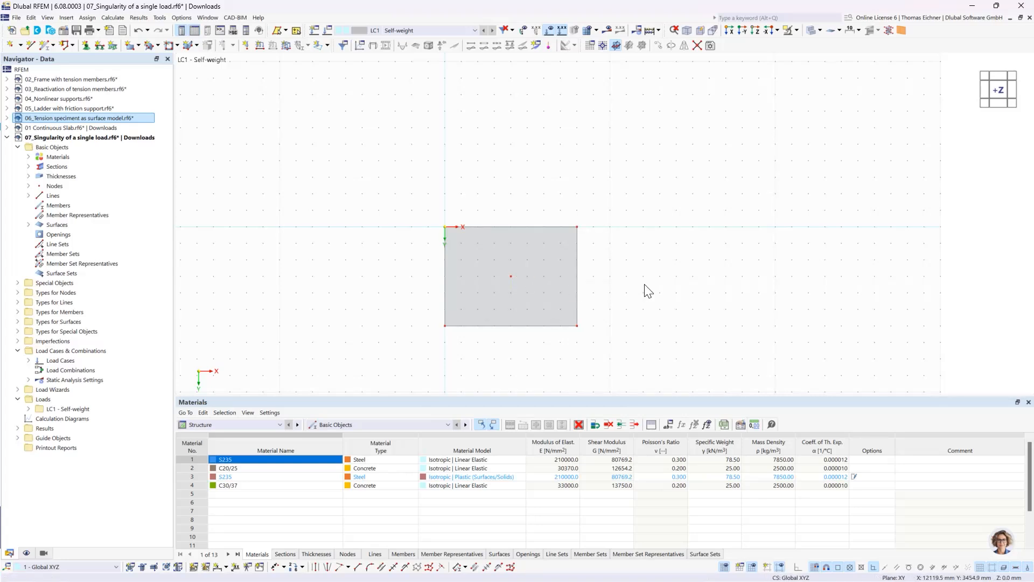
{"action": "left_click", "coordinate": [139, 32]}
{"action": "middle_click_drag", "start_coordinate": [746, 273], "coordinate": [720, 237]}
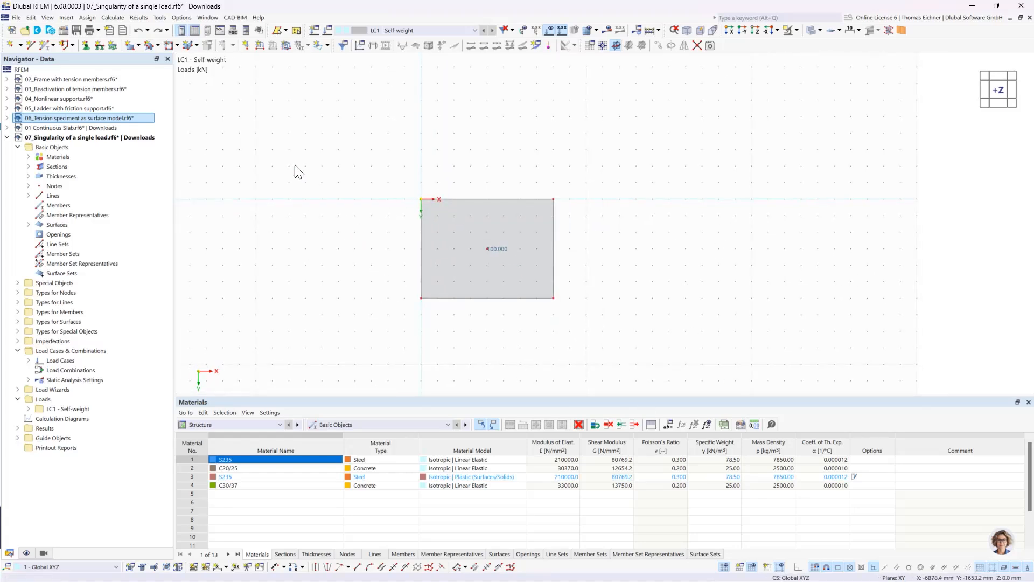
Step: Assign the hinged line support to all four edges of the plate
{"action": "left_click", "coordinate": [100, 45]}
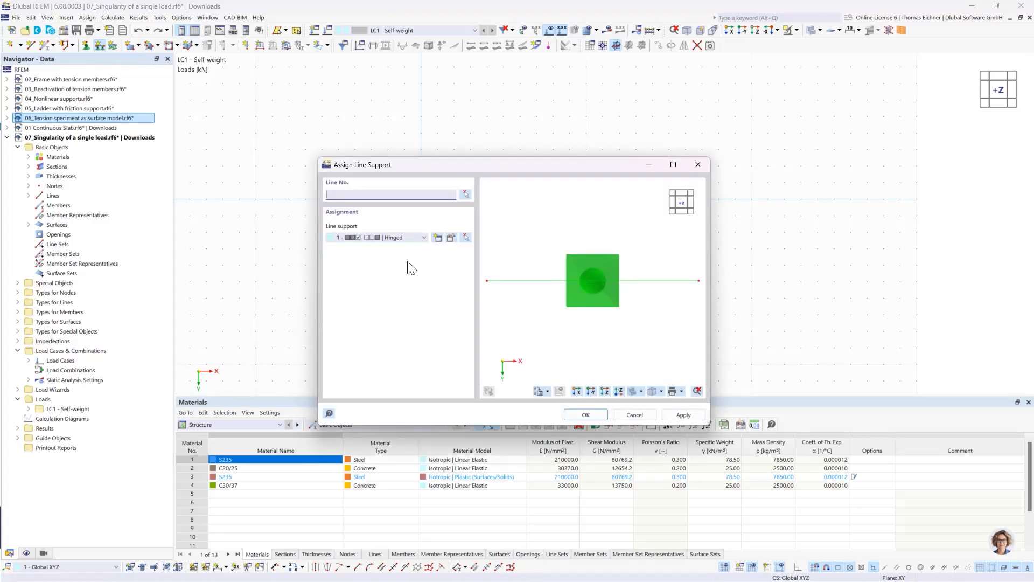
{"action": "left_click", "coordinate": [586, 414]}
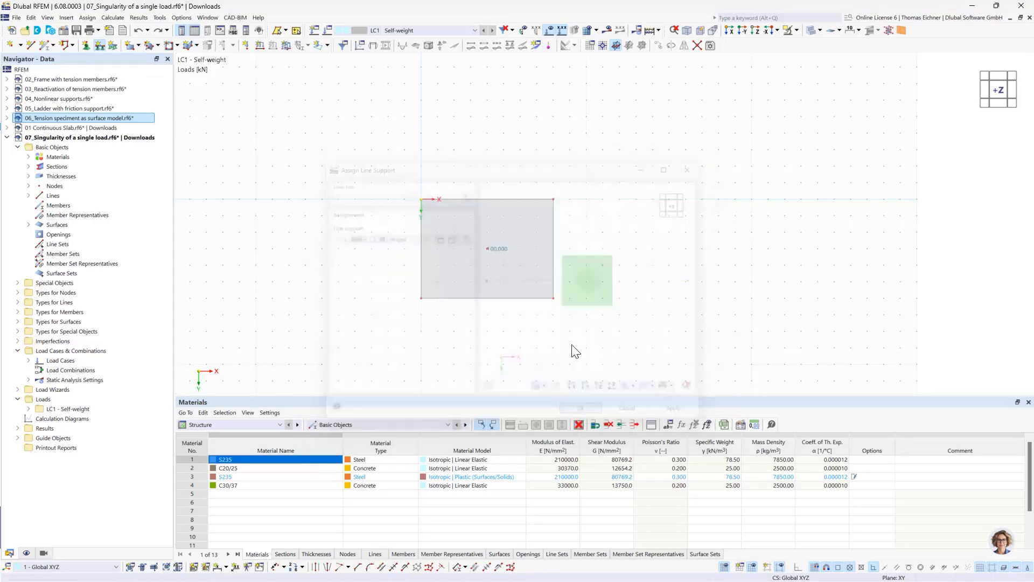
{"action": "left_click_drag", "start_coordinate": [592, 339], "coordinate": [328, 161]}
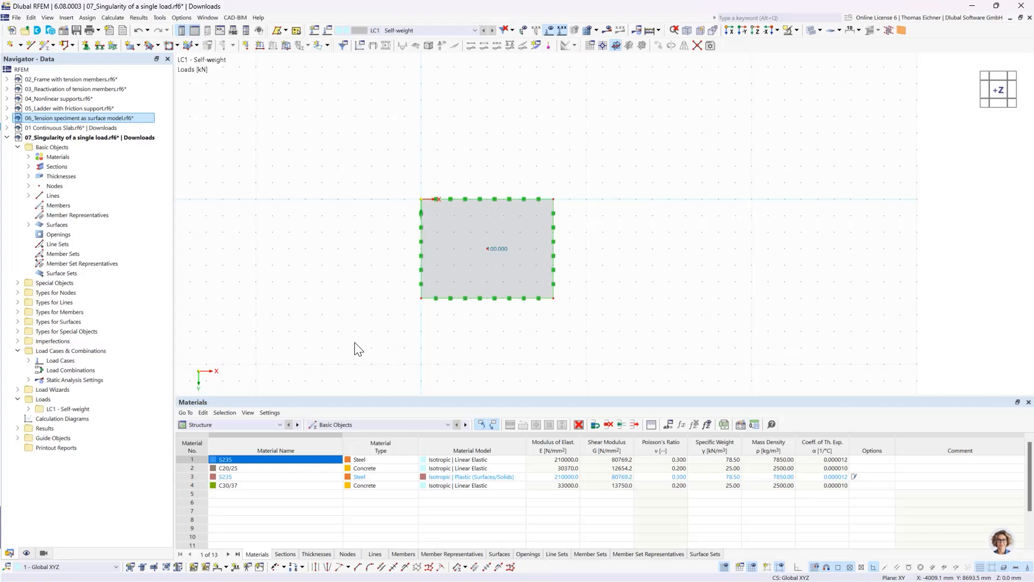
Step: Select the whole plate with its supports and load, and set up a copy with 3 steps
{"action": "left_click_drag", "start_coordinate": [365, 356], "coordinate": [623, 158]}
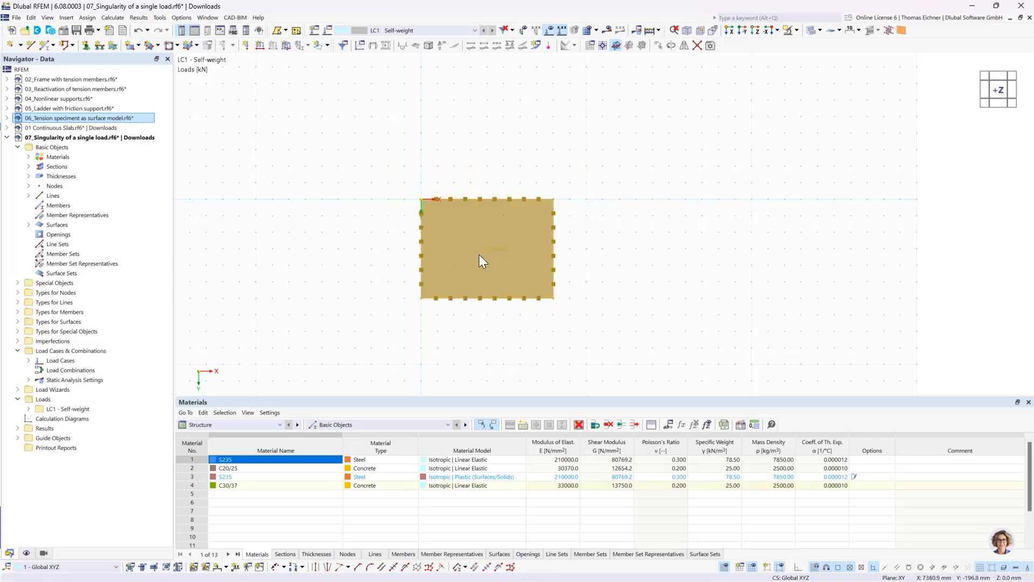
{"action": "right_click", "coordinate": [467, 227]}
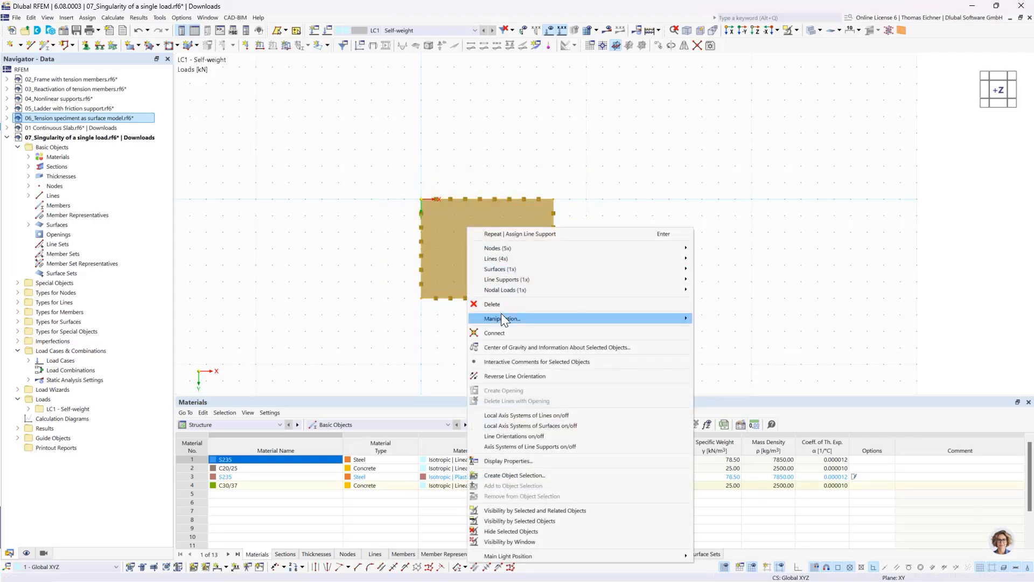
{"action": "mouse_move", "coordinate": [501, 318]}
{"action": "left_click", "coordinate": [728, 320]}
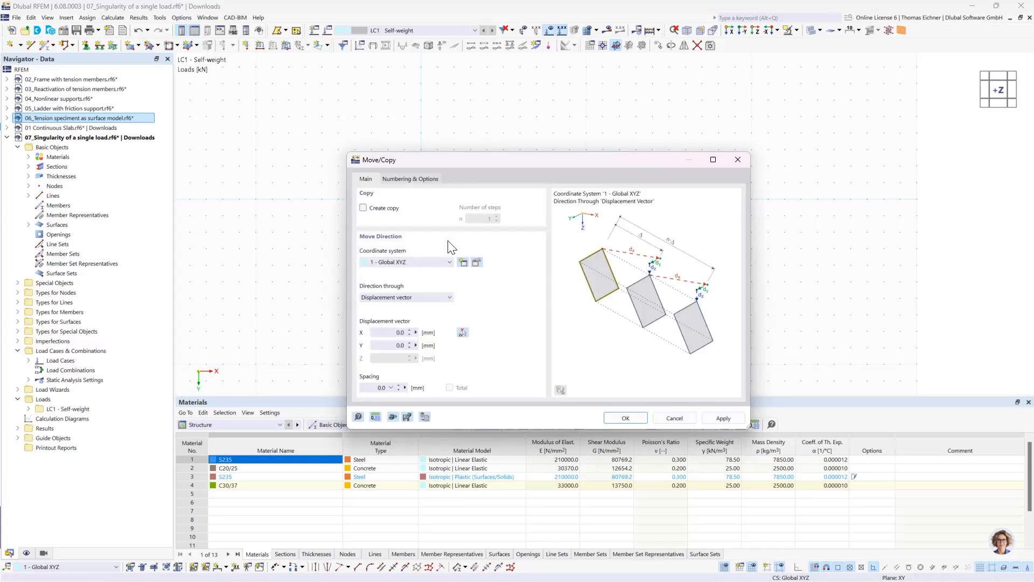
{"action": "left_click", "coordinate": [364, 209]}
{"action": "double_click", "coordinate": [472, 218]}
{"action": "type", "text": "3"}
{"action": "double_click", "coordinate": [391, 332]}
Step: Change the model's length unit to metres
{"action": "left_click", "coordinate": [375, 417]}
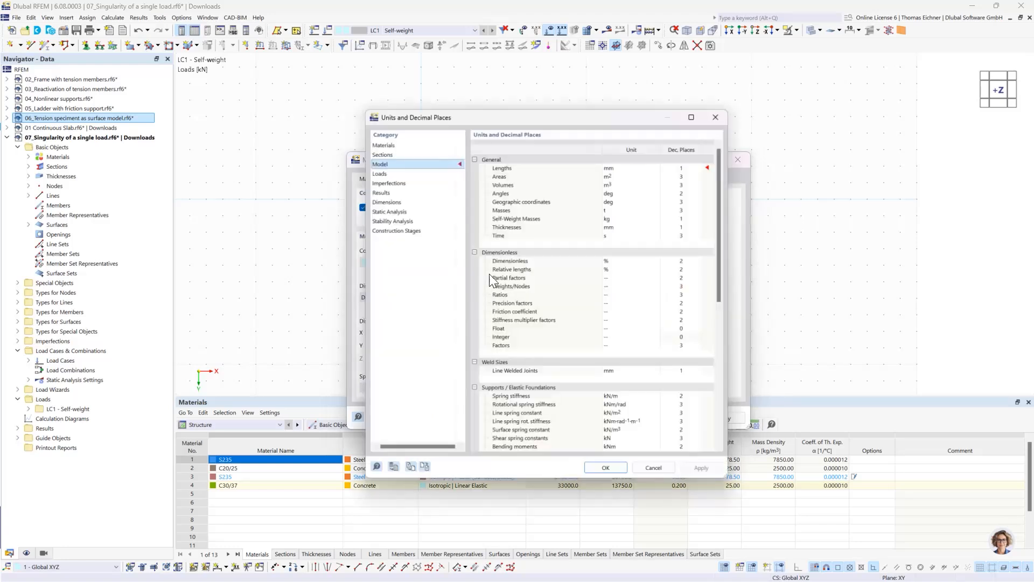
{"action": "left_click", "coordinate": [651, 166]}
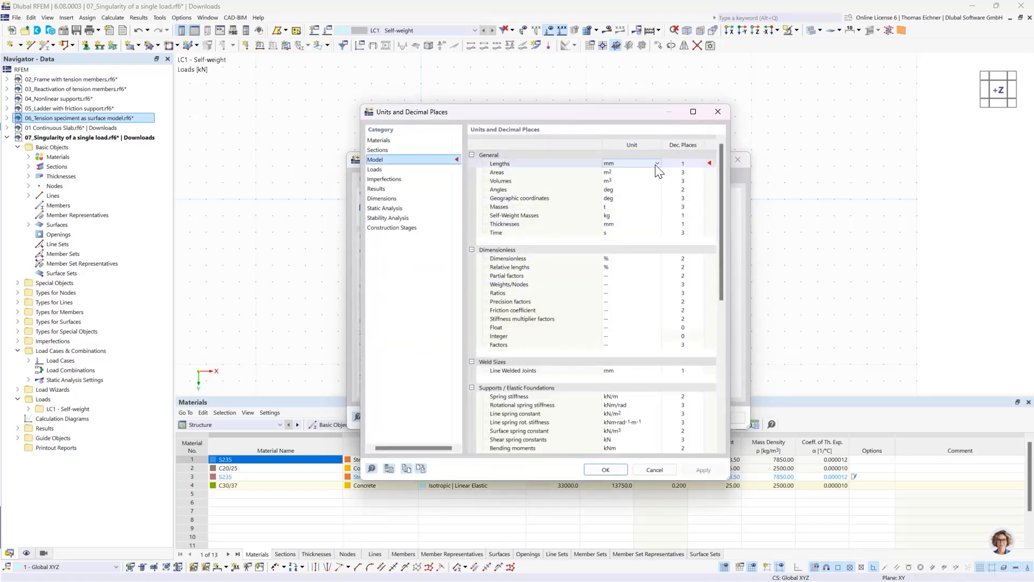
{"action": "left_click", "coordinate": [657, 164]}
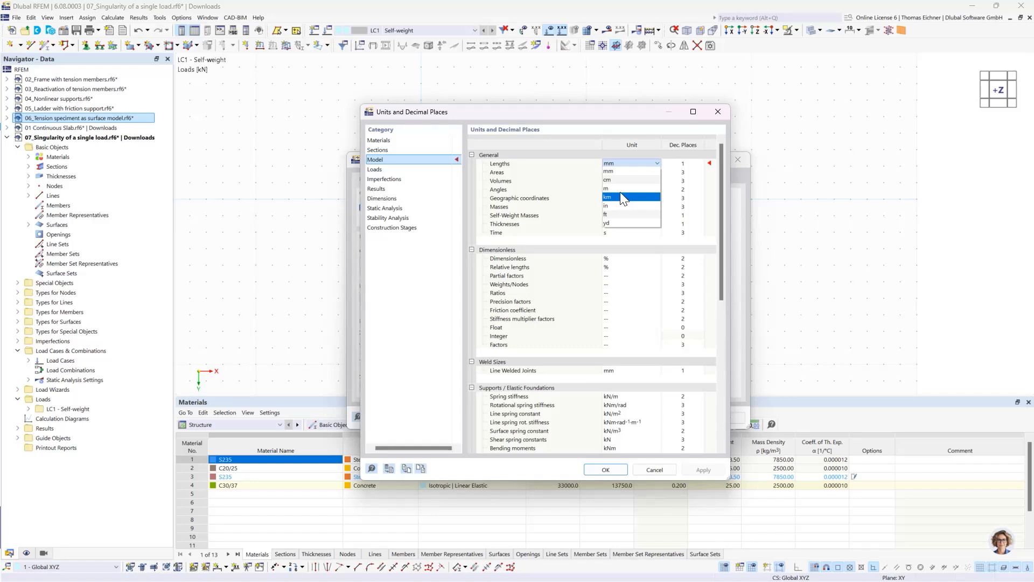
{"action": "left_click", "coordinate": [619, 189]}
{"action": "left_click", "coordinate": [606, 470]}
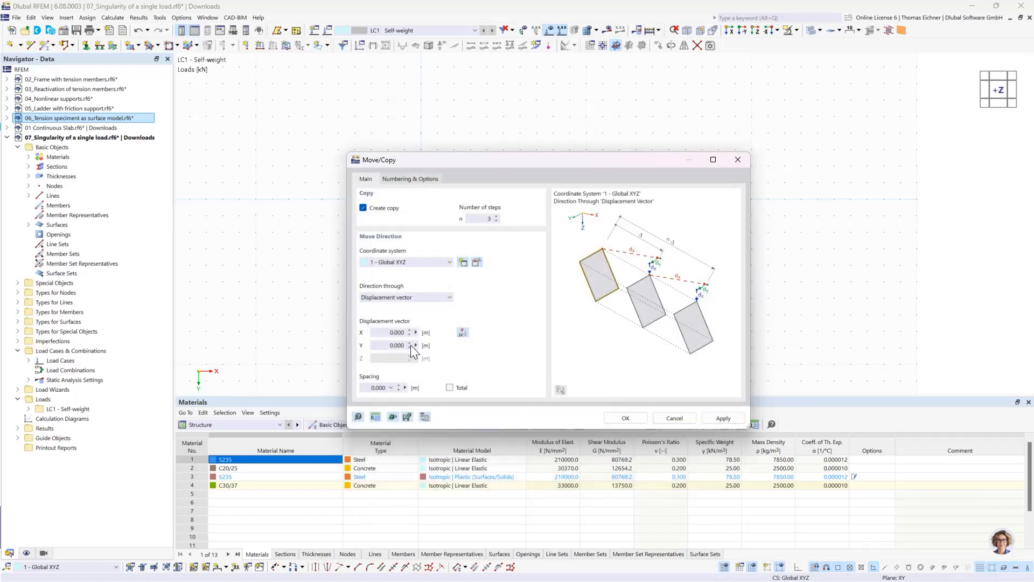
Step: Create the plate copies with a displacement vector of 10 m in X
{"action": "left_click", "coordinate": [397, 332]}
{"action": "left_click_drag", "start_coordinate": [509, 161], "coordinate": [530, 168]}
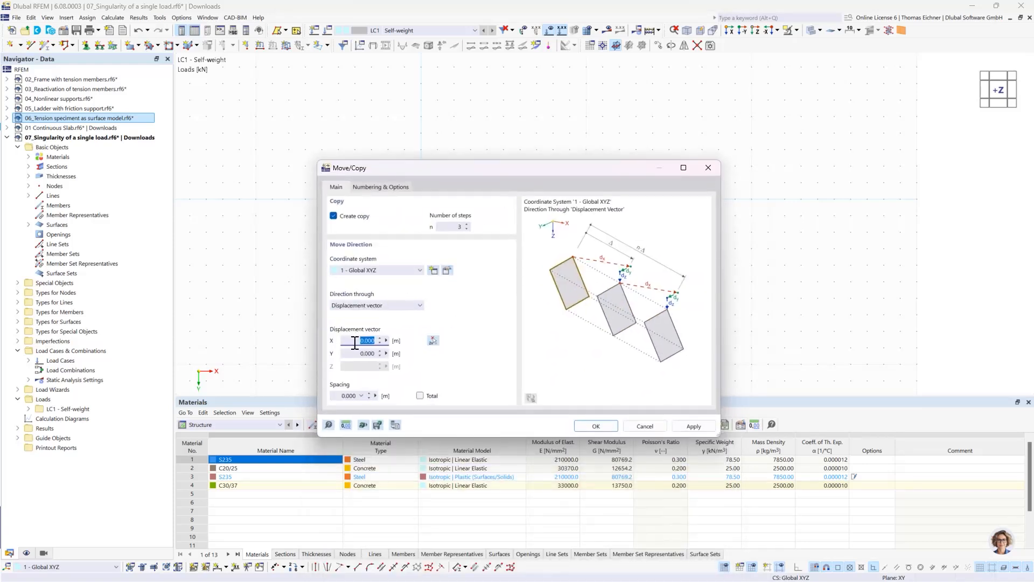
{"action": "type", "text": "10"}
{"action": "left_click", "coordinate": [603, 427]}
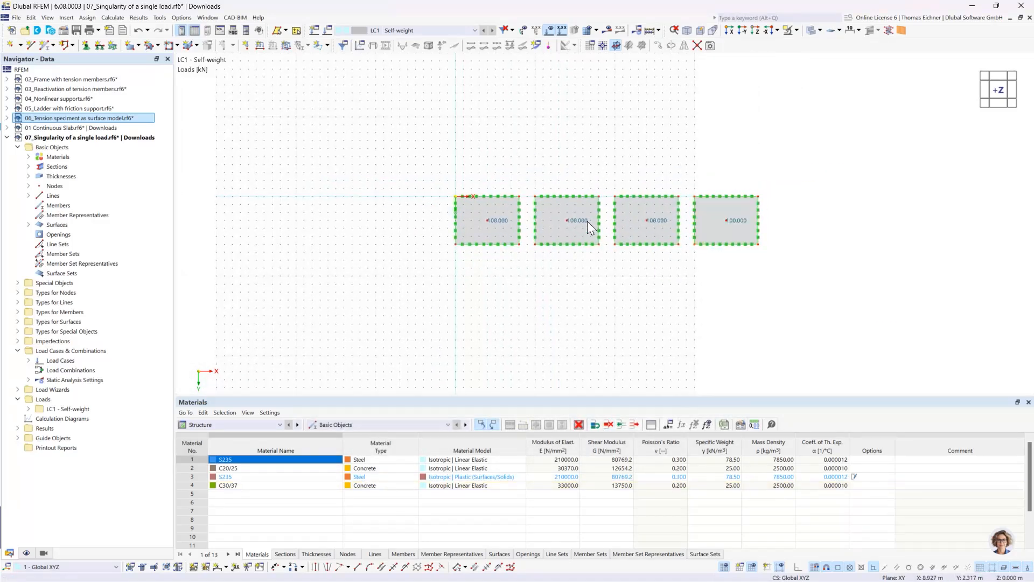
Step: Hide the work plane's grid around the row of plates
{"action": "scroll", "coordinate": [562, 167], "scroll_direction": "up", "scroll_amount": 1}
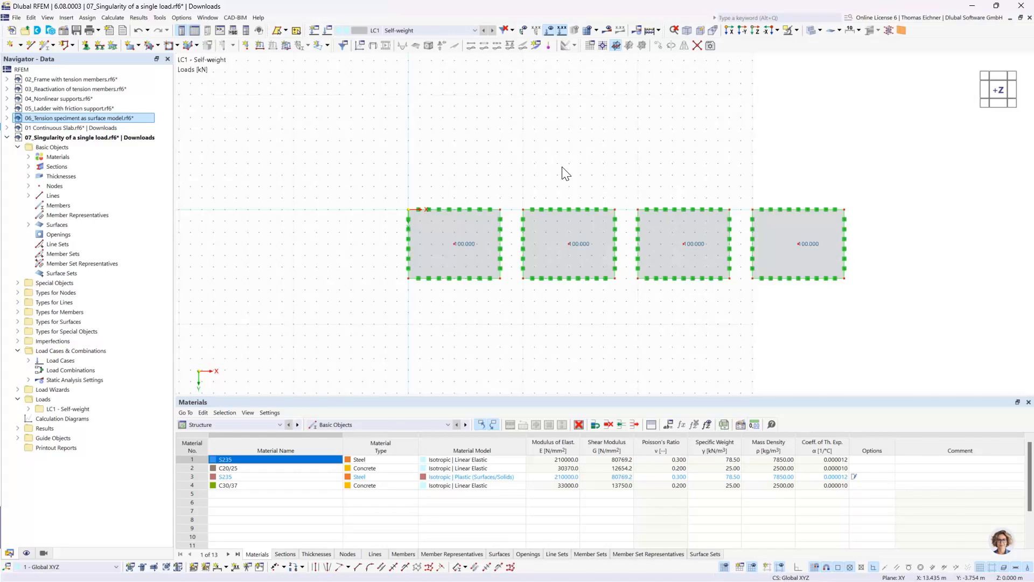
{"action": "scroll", "coordinate": [562, 167], "scroll_direction": "down", "scroll_amount": 1}
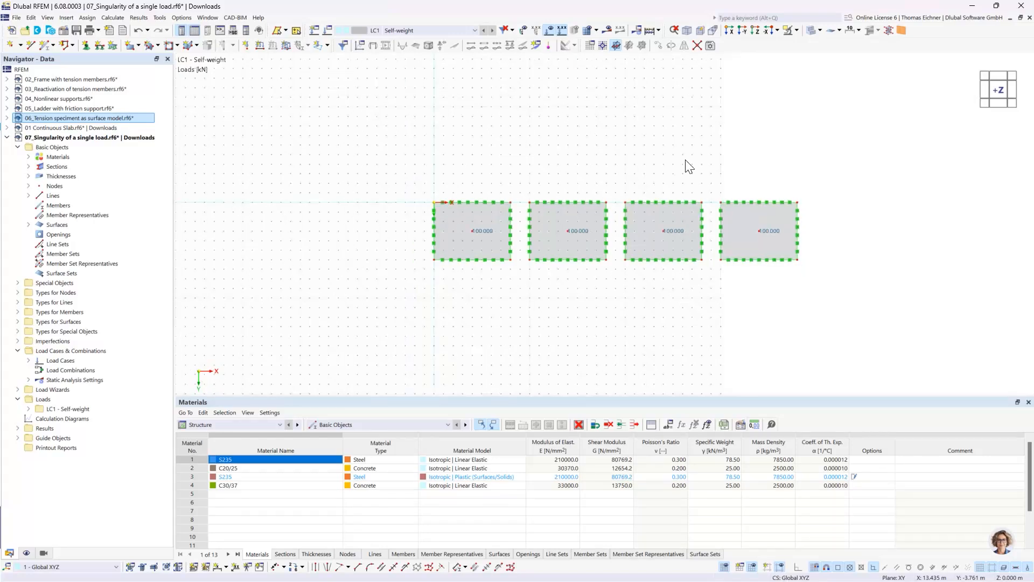
{"action": "left_click", "coordinate": [726, 568]}
{"action": "middle_click_drag", "start_coordinate": [570, 147], "coordinate": [703, 145]}
{"action": "scroll", "coordinate": [603, 192], "scroll_direction": "up", "scroll_amount": 1}
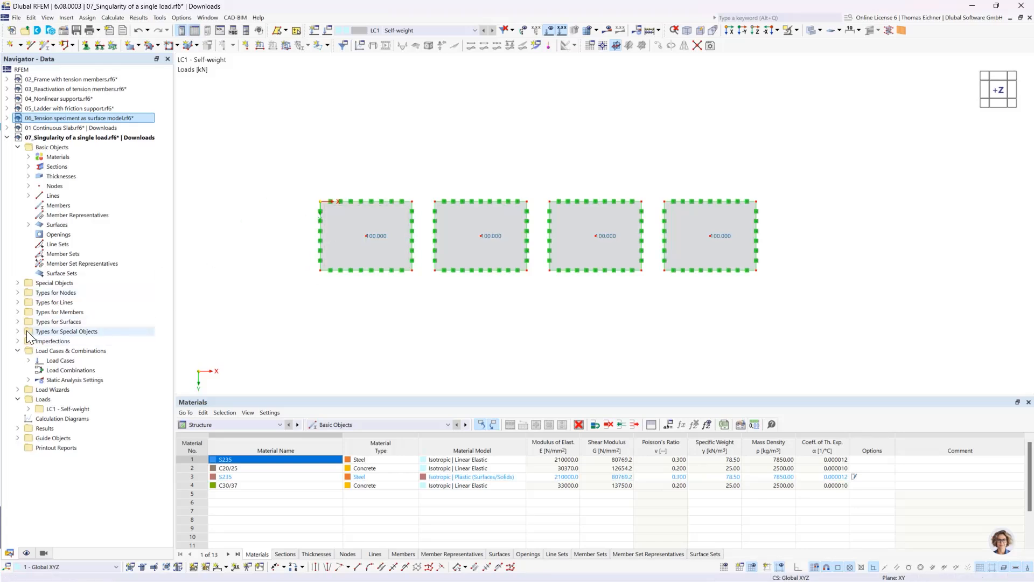
Step: Create a surface mesh refinement with a target FE length of 2 m and assign it to surface 1
{"action": "double_click", "coordinate": [62, 322]}
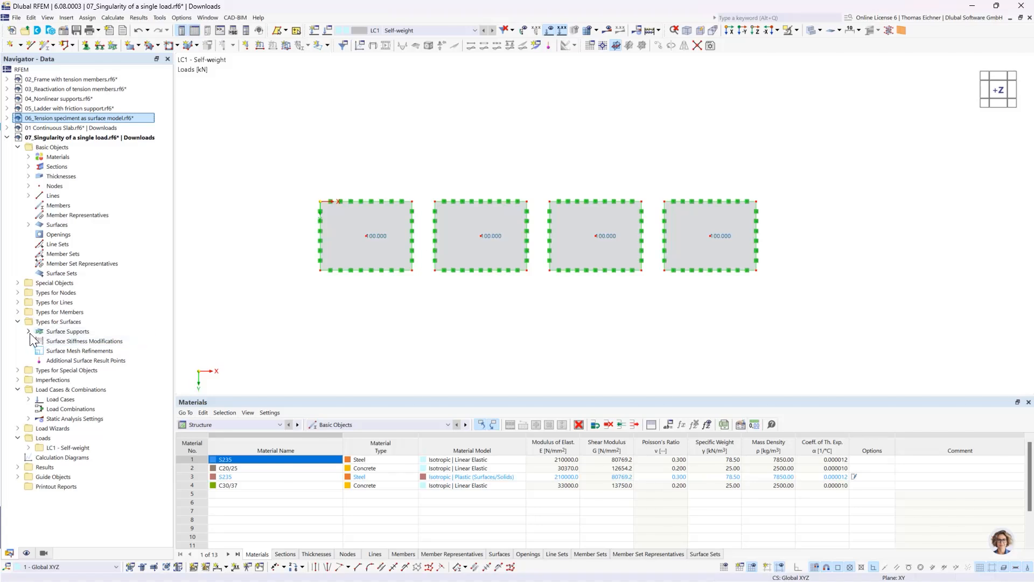
{"action": "double_click", "coordinate": [75, 351]}
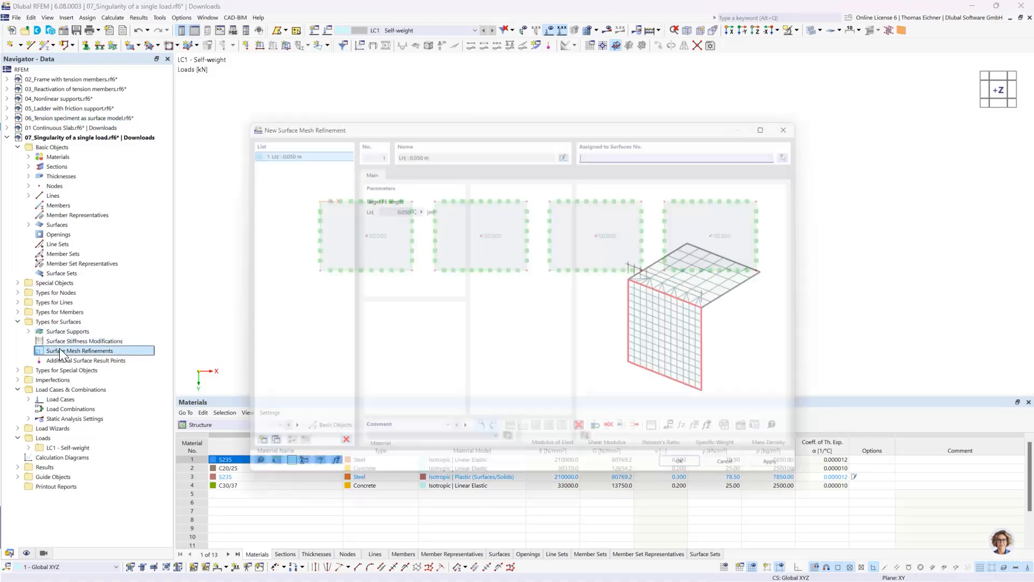
{"action": "double_click", "coordinate": [378, 200]}
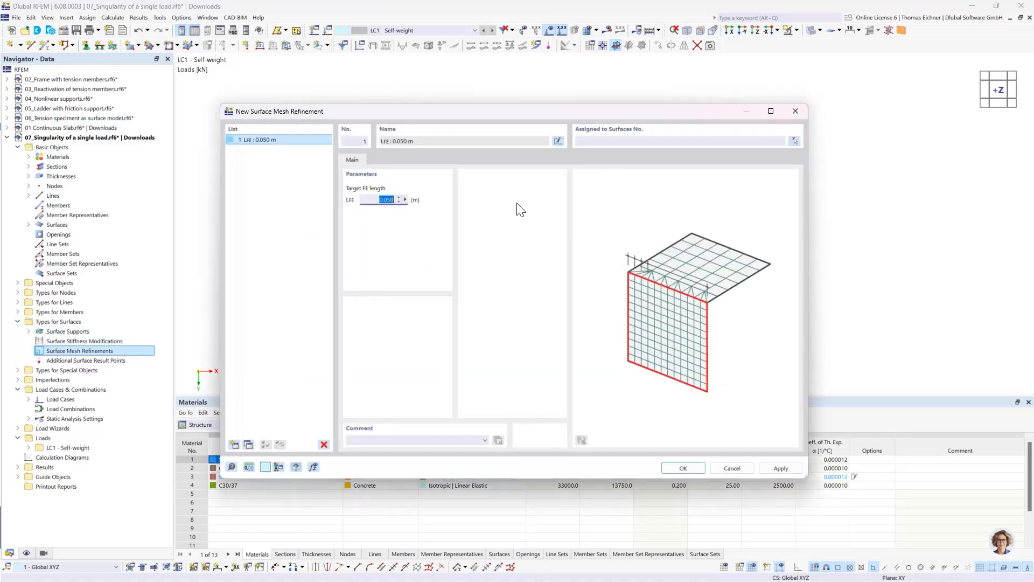
{"action": "type", "text": "2"}
{"action": "left_click", "coordinate": [696, 141]}
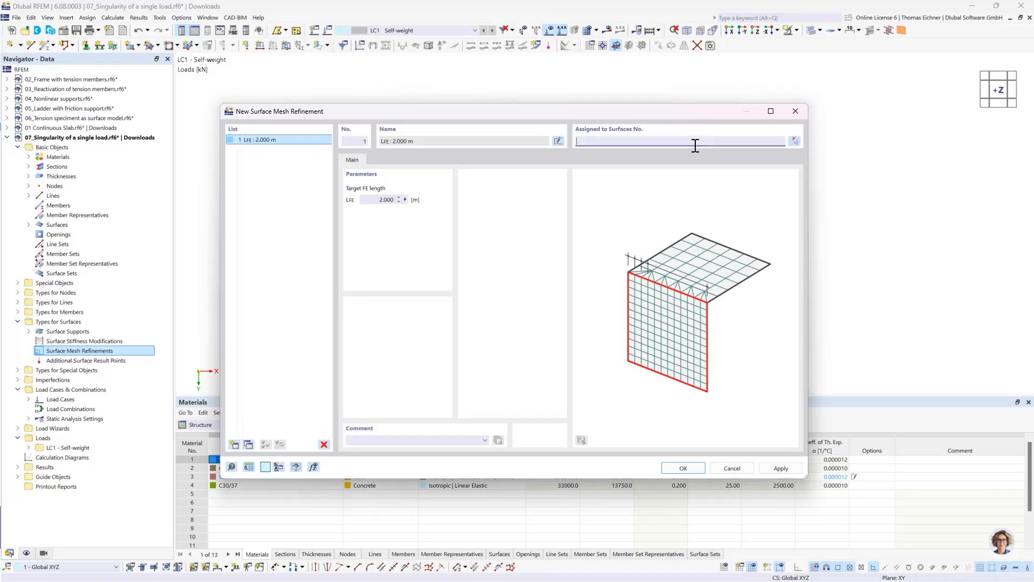
{"action": "type", "text": "1"}
Step: Copy the mesh refinement, set its target FE length to 1 m and assign it to surface 2
{"action": "left_click", "coordinate": [245, 445]}
{"action": "double_click", "coordinate": [380, 200]}
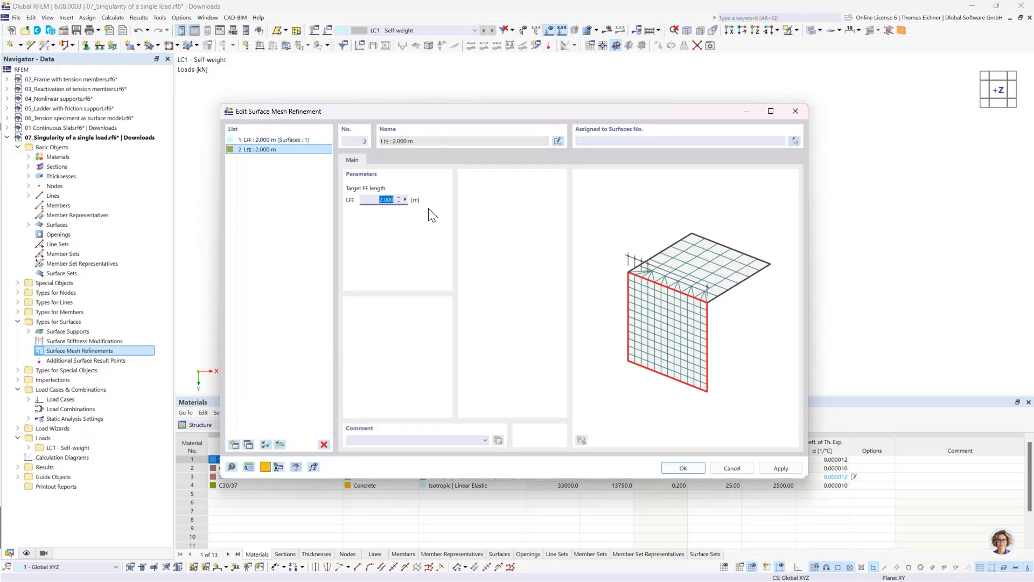
{"action": "type", "text": "1"}
{"action": "left_click", "coordinate": [615, 141]}
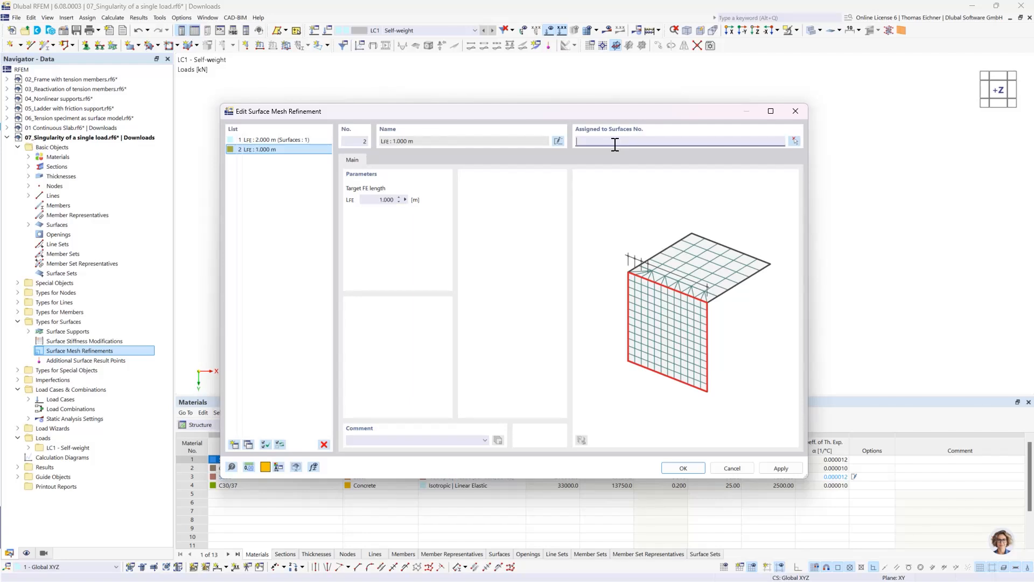
{"action": "type", "text": "2"}
Step: Copy the mesh refinement again with a target FE length of 0.5 m and assign it to surface 3
{"action": "left_click", "coordinate": [245, 445]}
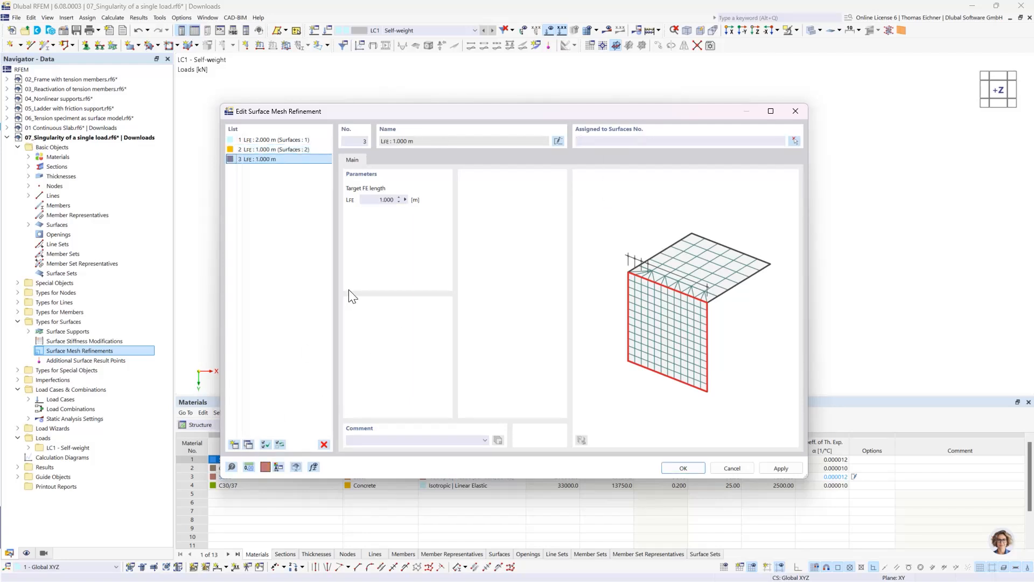
{"action": "double_click", "coordinate": [384, 199]}
{"action": "type", "text": "0"}
{"action": "left_click", "coordinate": [683, 141]}
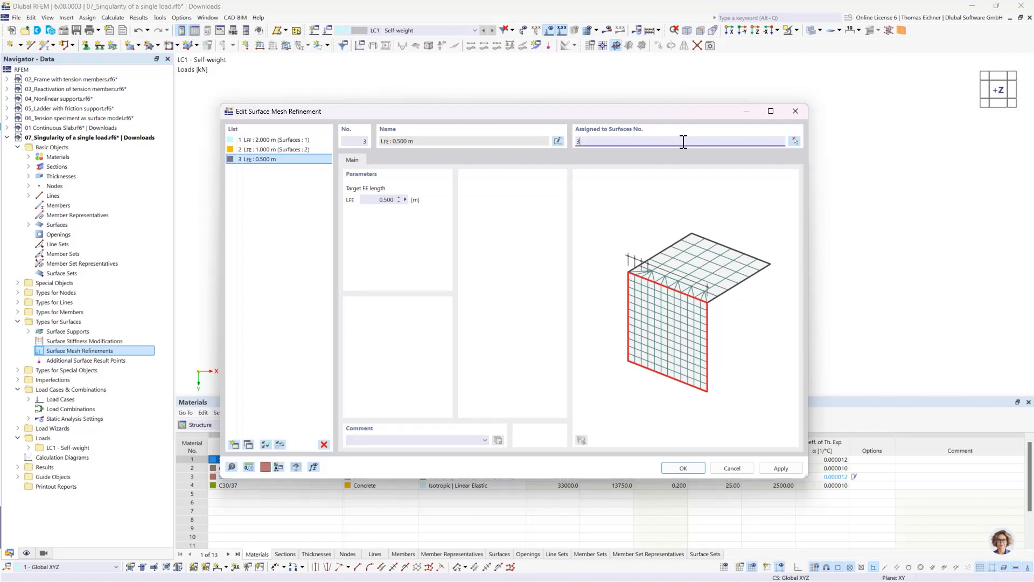
Step: Add a fourth copied mesh refinement with a target FE length of 0.25 m, assigned to surface 4
{"action": "left_click", "coordinate": [247, 447]}
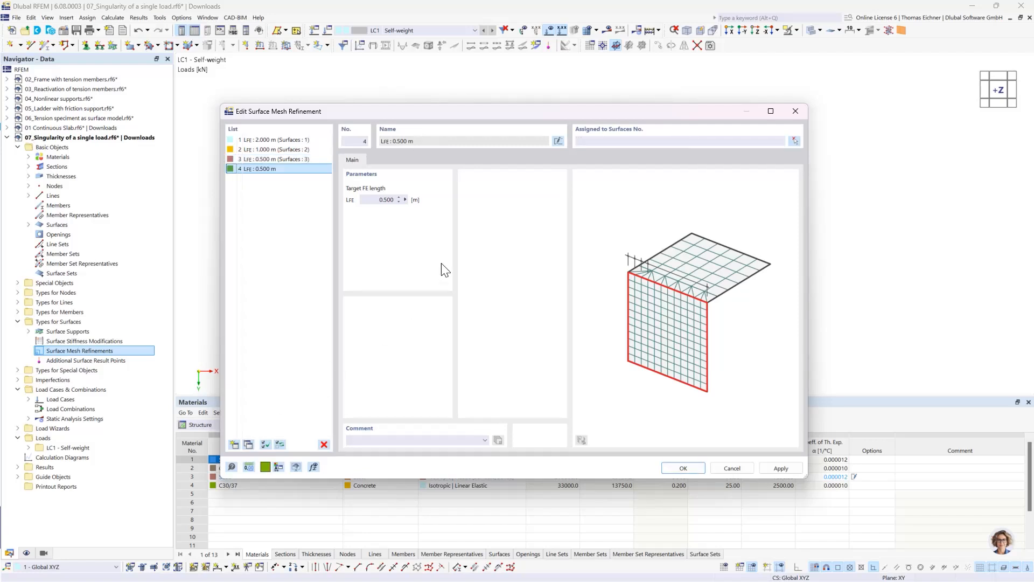
{"action": "left_click", "coordinate": [376, 202]}
{"action": "type", "text": "0,25"}
{"action": "left_click", "coordinate": [589, 140]}
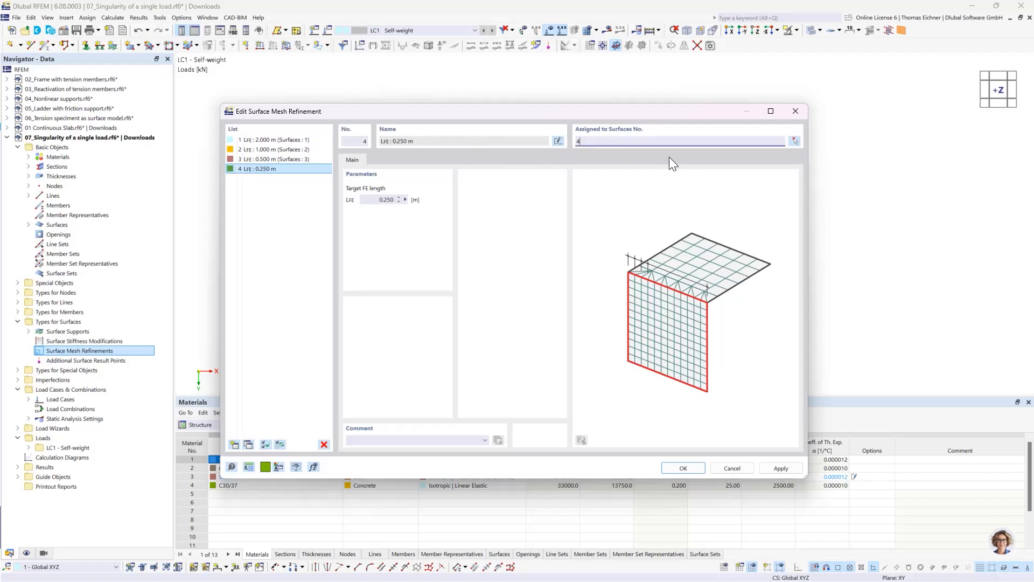
{"action": "left_click", "coordinate": [683, 467]}
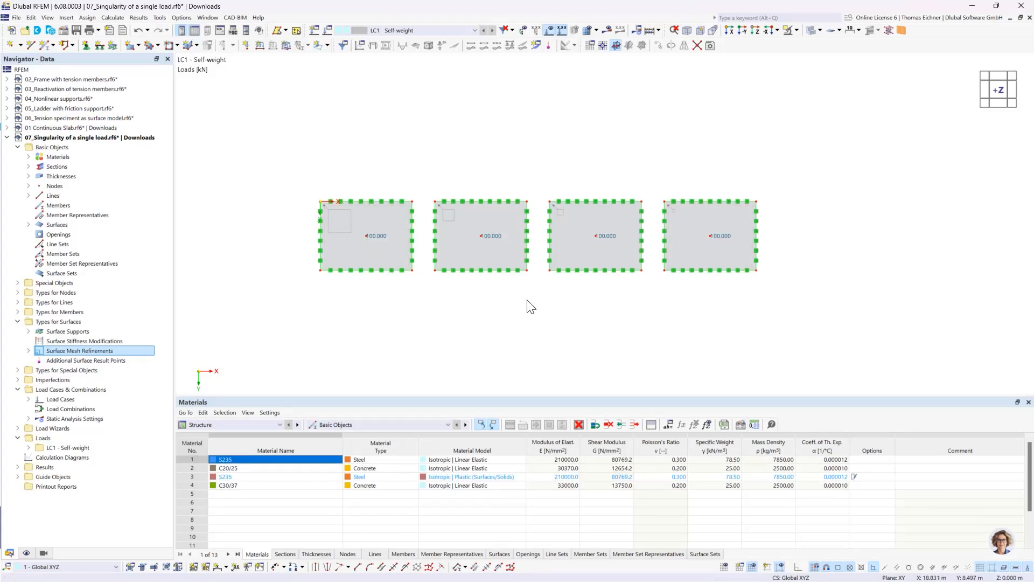
Step: Create a result section through the middle of all four plates from point (0, 3, 0) to point (38, 3, 0) m
{"action": "left_click", "coordinate": [18, 283]}
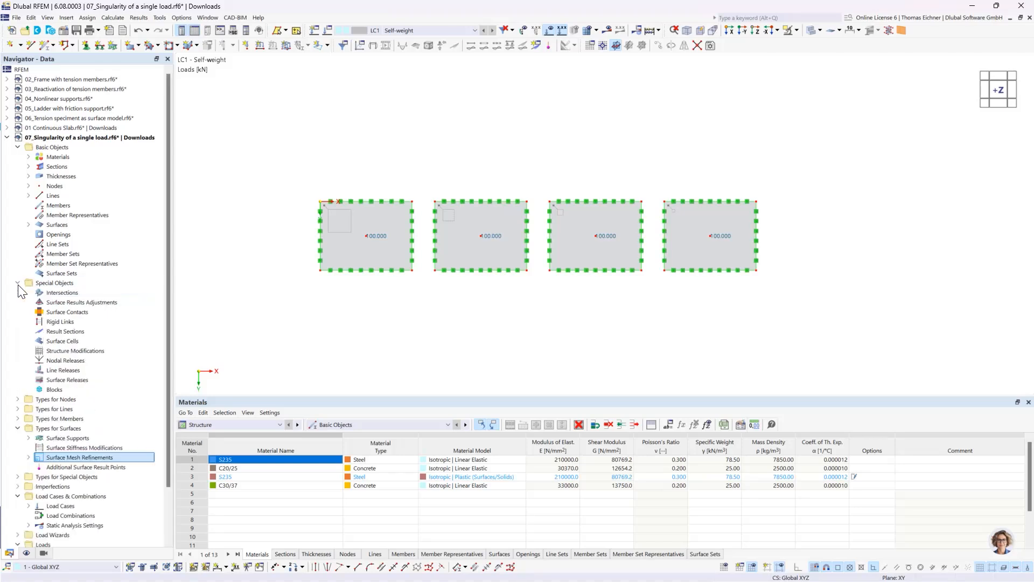
{"action": "left_click", "coordinate": [54, 283]}
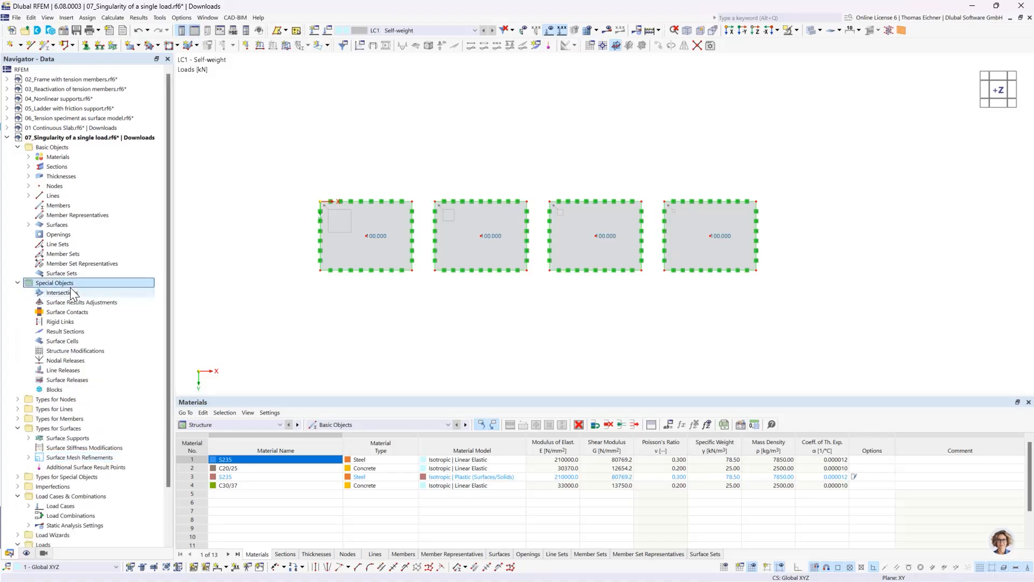
{"action": "double_click", "coordinate": [67, 334]}
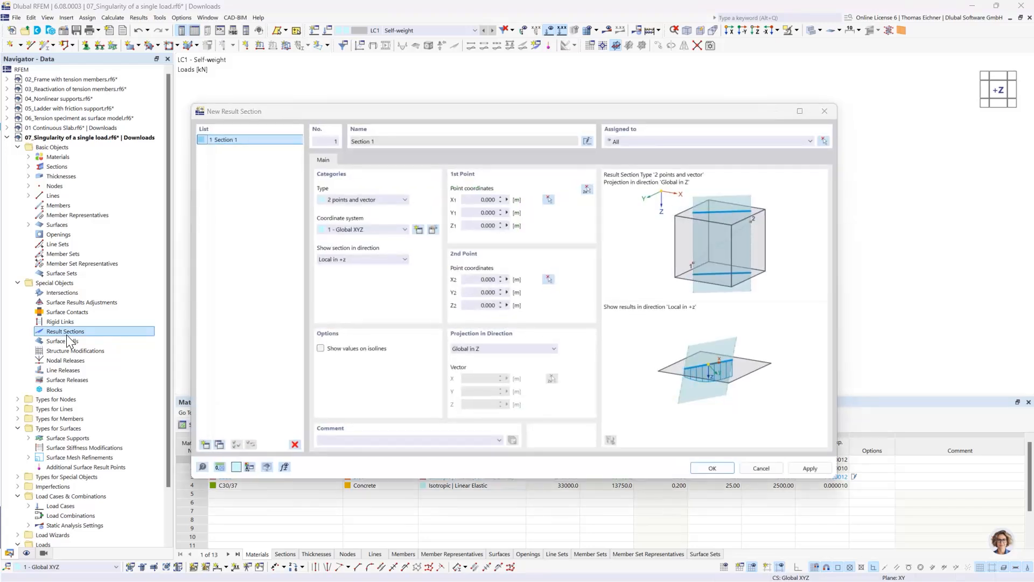
{"action": "left_click", "coordinate": [588, 189]}
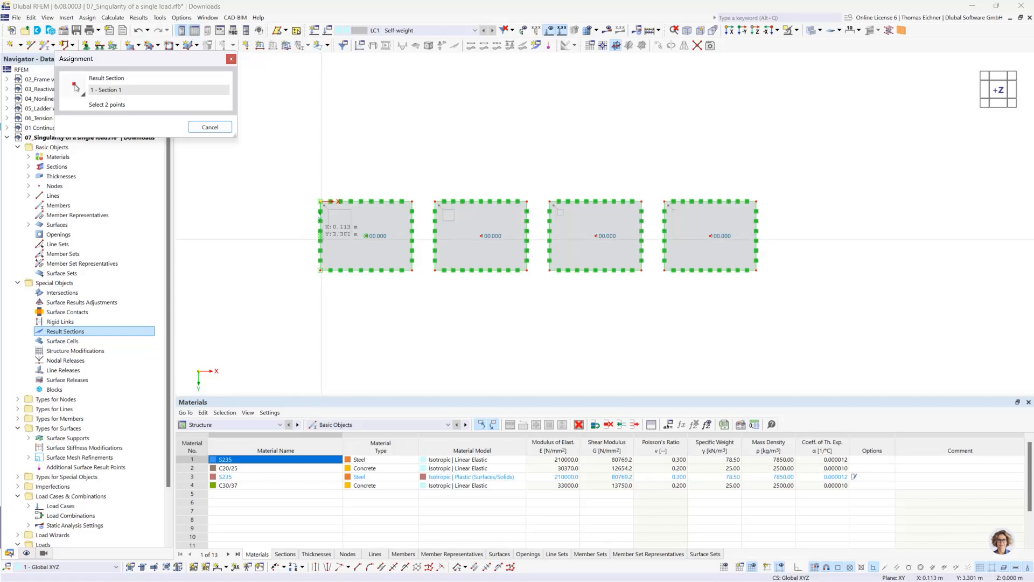
{"action": "left_click", "coordinate": [320, 236]}
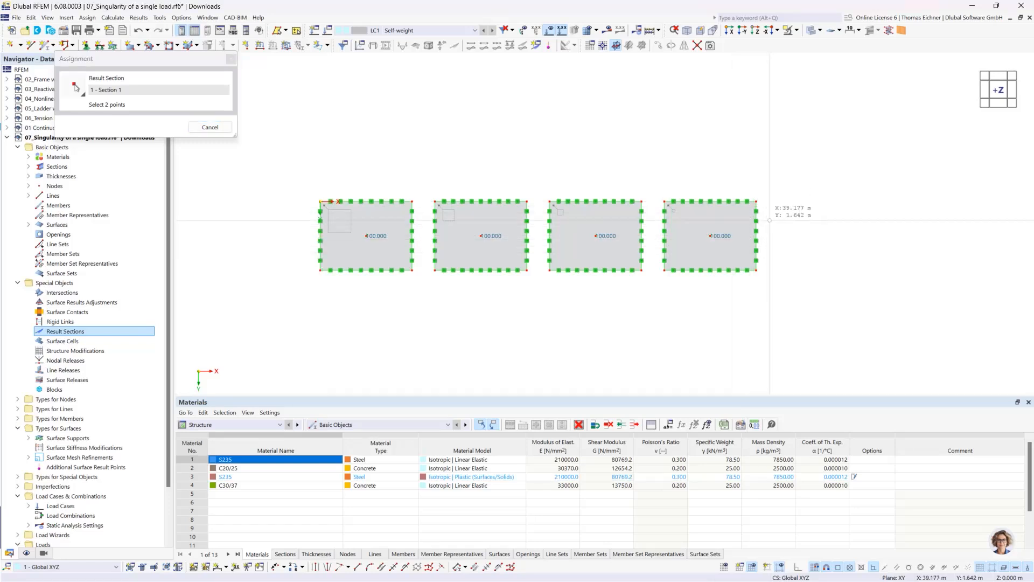
{"action": "left_click", "coordinate": [756, 236]}
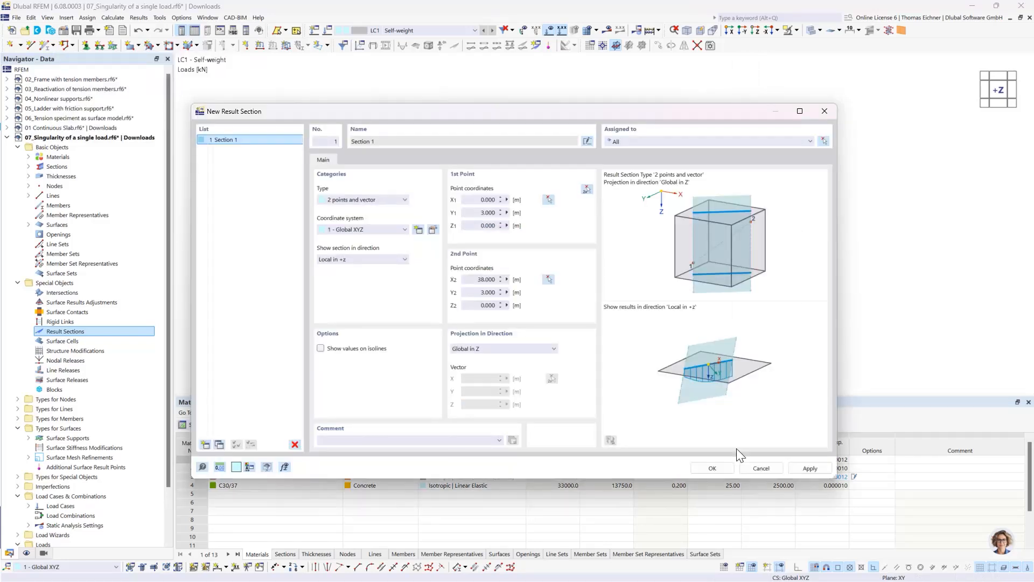
{"action": "left_click", "coordinate": [712, 468]}
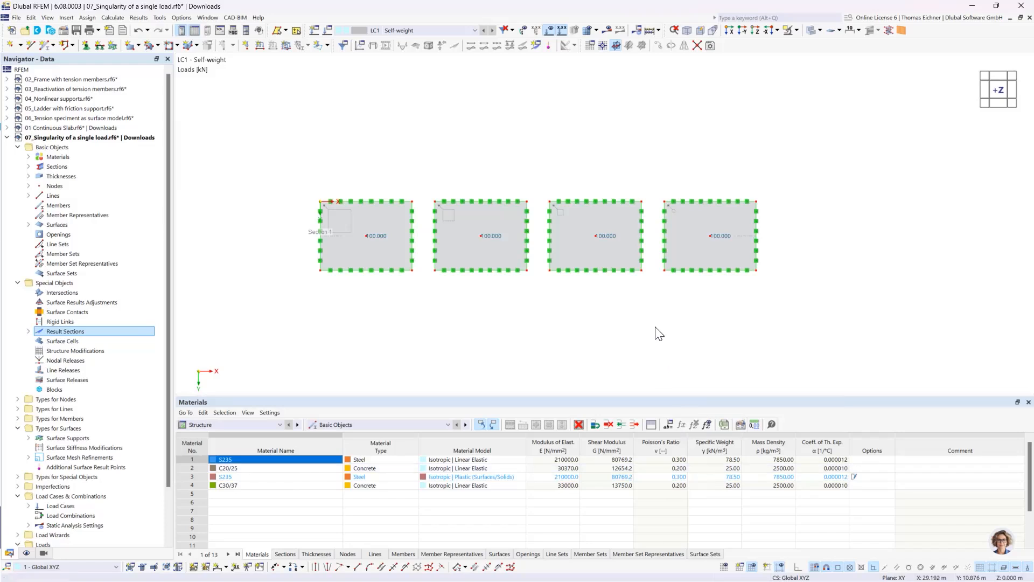
Step: Deactivate the self-weight in load case LC1 and calculate it
{"action": "left_click", "coordinate": [328, 33]}
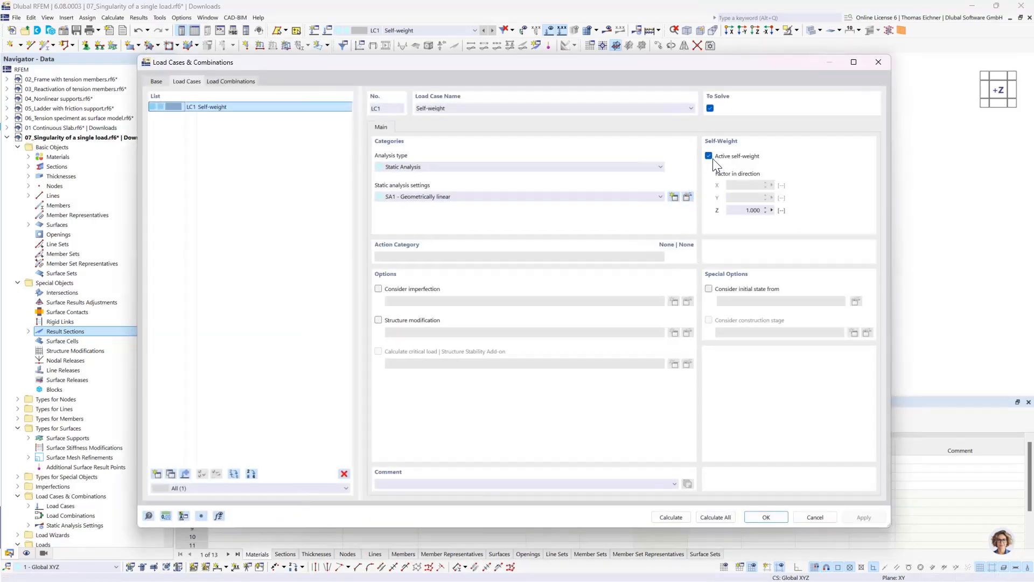
{"action": "left_click", "coordinate": [711, 156]}
{"action": "left_click", "coordinate": [671, 517]}
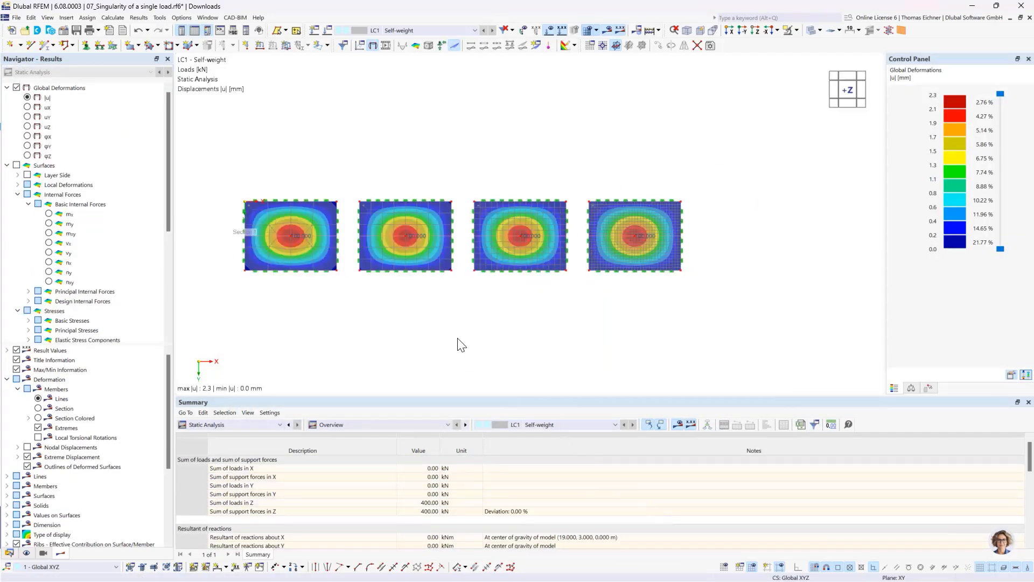
Step: Show the total deformation |u| in the reverse Y-direction view and label the result sections with local extremes
{"action": "scroll", "coordinate": [441, 323], "scroll_direction": "up", "scroll_amount": 1}
{"action": "left_click", "coordinate": [47, 98]}
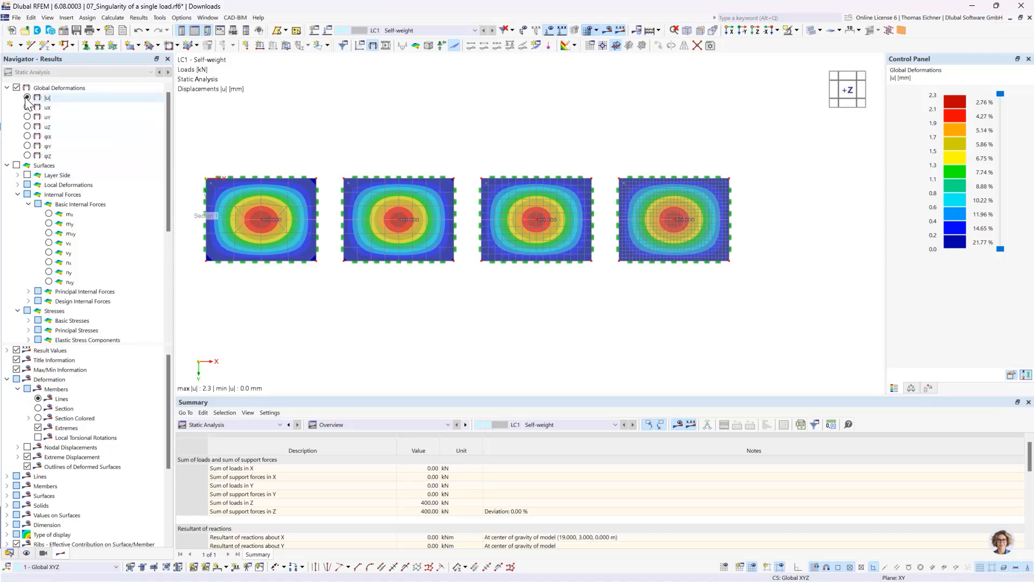
{"action": "left_click", "coordinate": [746, 31]}
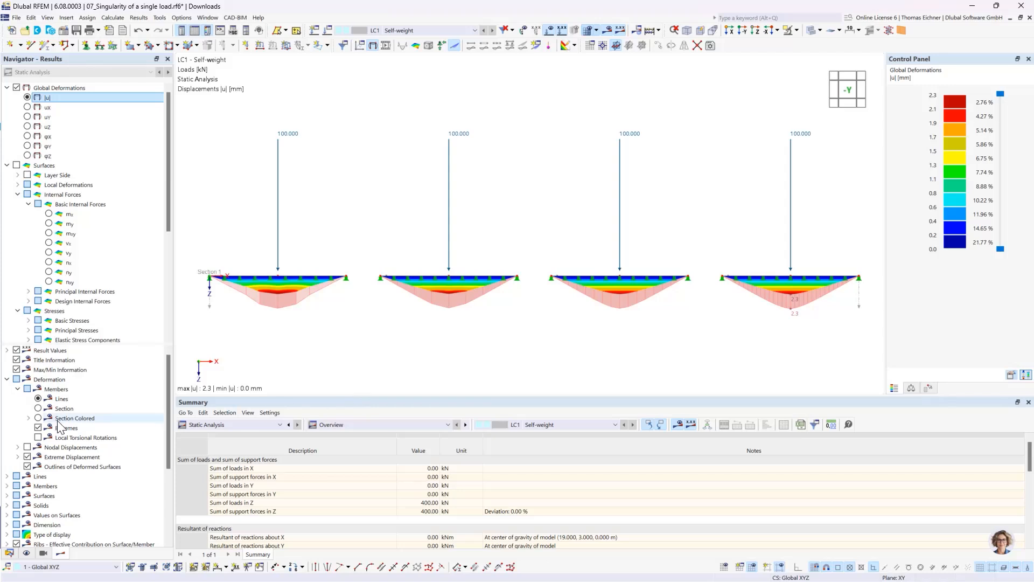
{"action": "scroll", "coordinate": [37, 528], "scroll_direction": "down", "scroll_amount": 4}
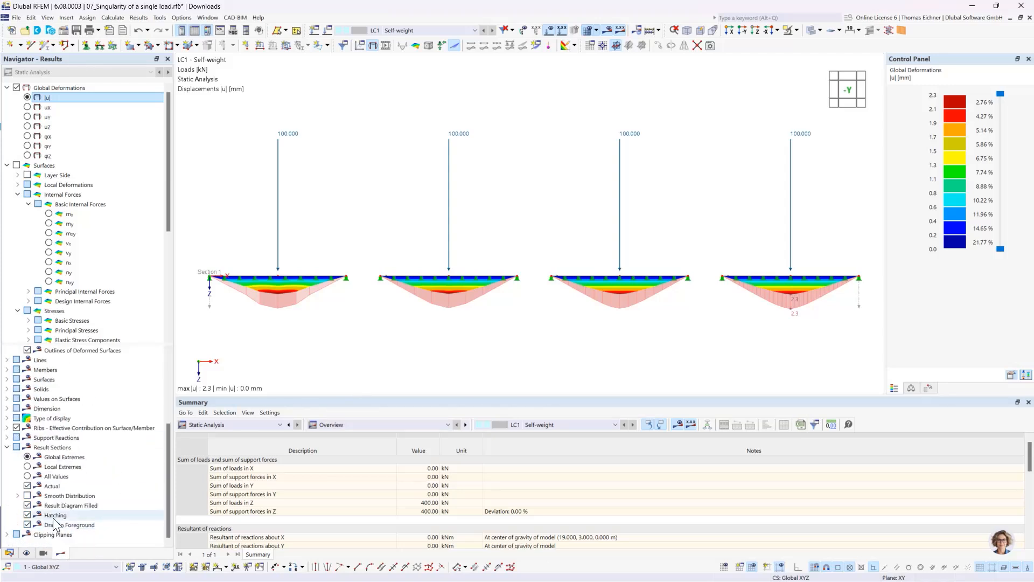
{"action": "left_click", "coordinate": [27, 467]}
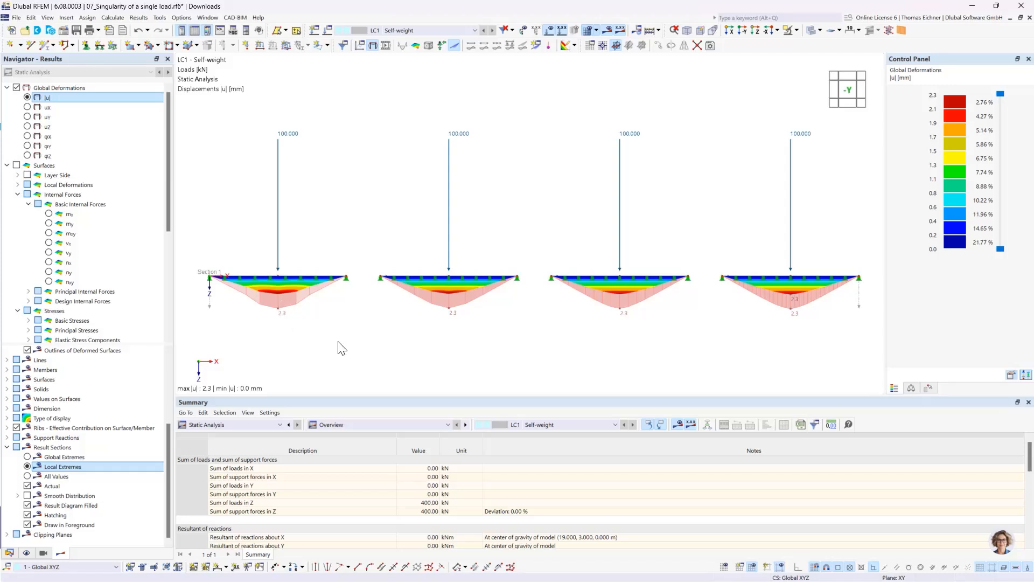
Step: Display the basic internal force mx on the surfaces and open the result diagrams of the result section
{"action": "left_click", "coordinate": [49, 214]}
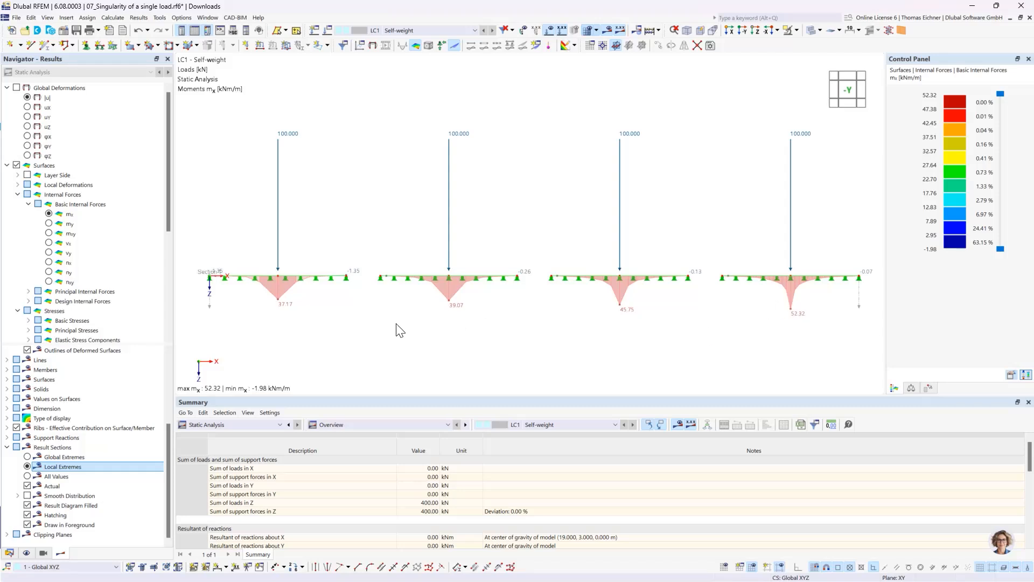
{"action": "right_click", "coordinate": [209, 309]}
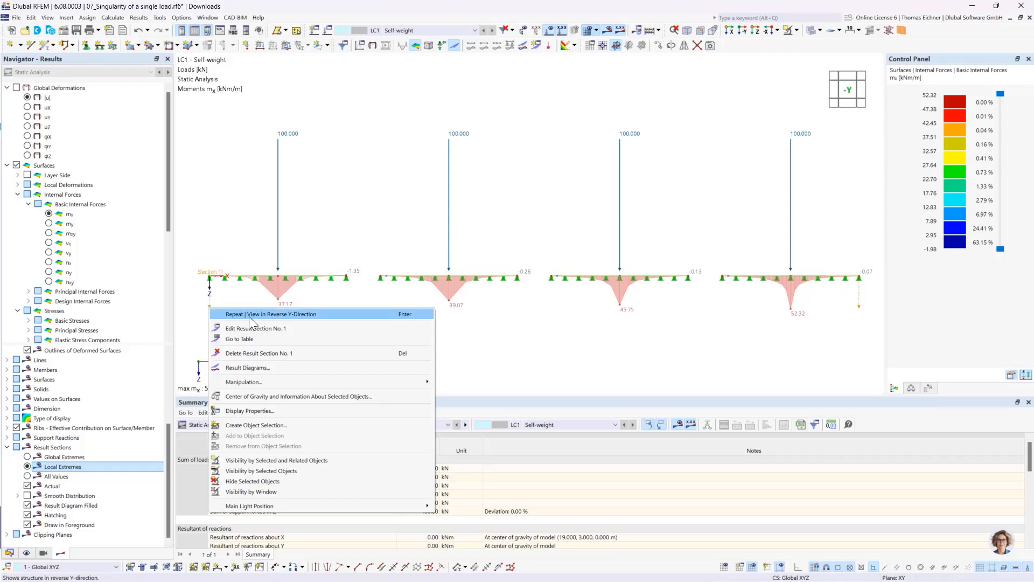
{"action": "mouse_move", "coordinate": [253, 383]}
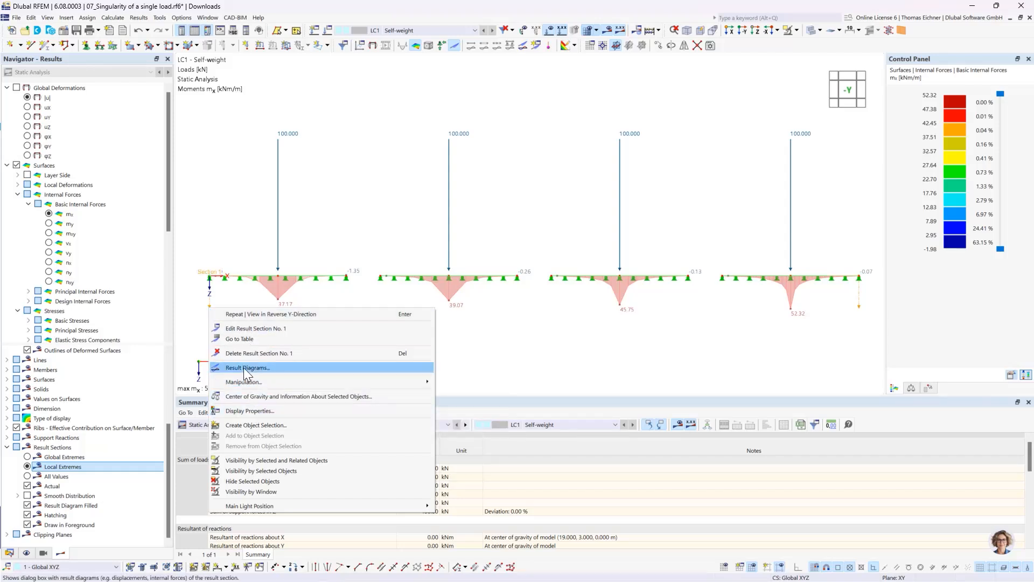
{"action": "left_click", "coordinate": [247, 369]}
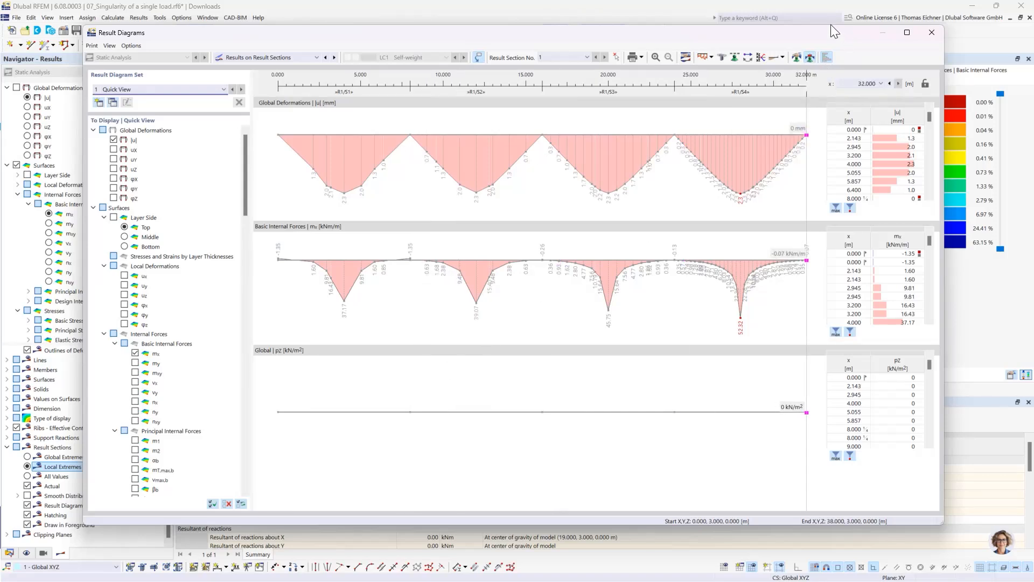
{"action": "left_click_drag", "start_coordinate": [831, 25], "coordinate": [821, 33]}
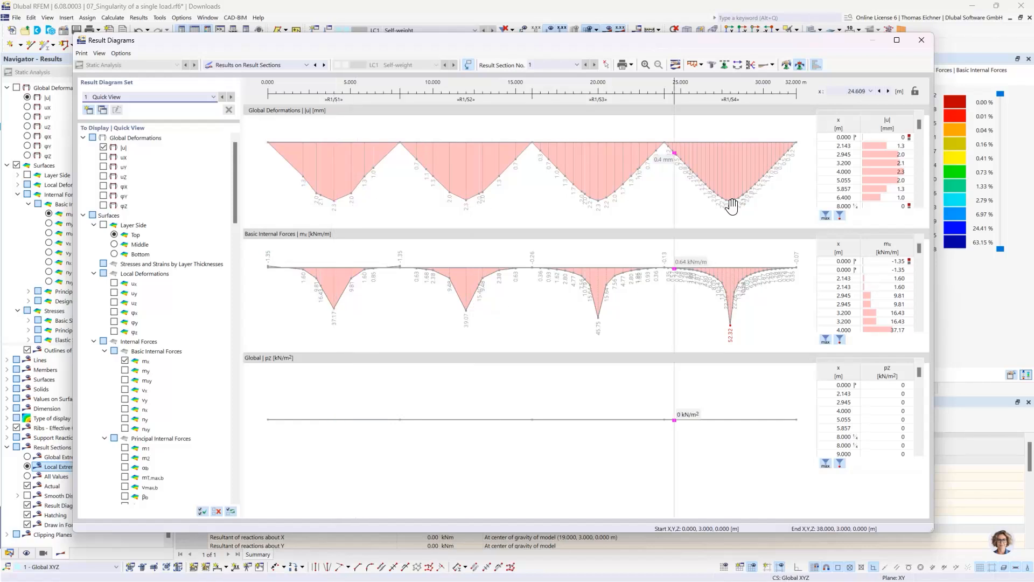
Step: Define smooth ranges for the result diagrams from 3.5 to 4.5 m and from 11.5 to 12.5 m
{"action": "left_click", "coordinate": [786, 64]}
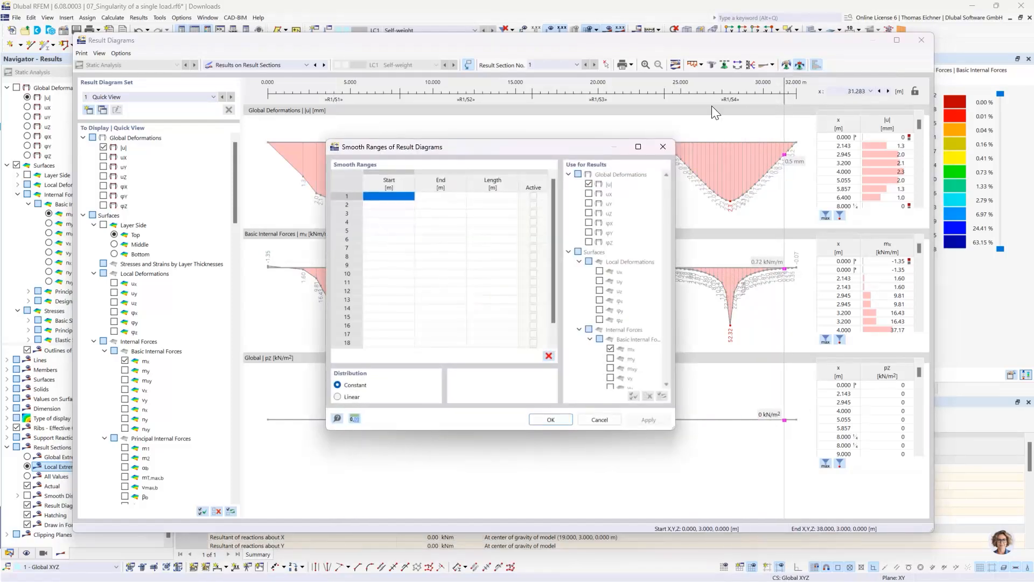
{"action": "left_click", "coordinate": [404, 197]}
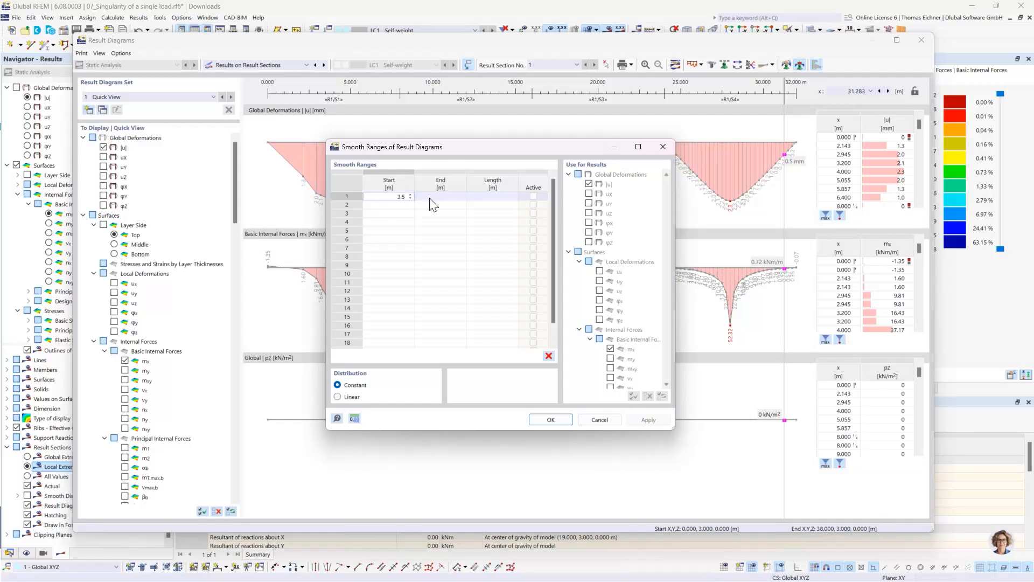
{"action": "left_click", "coordinate": [432, 197]}
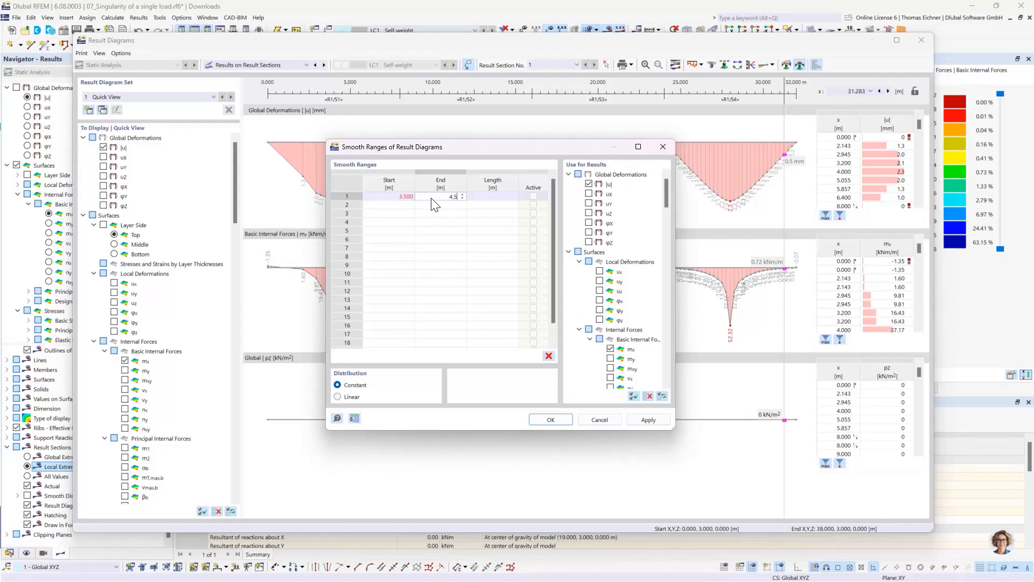
{"action": "key", "text": "Return"}
{"action": "left_click_drag", "start_coordinate": [432, 148], "coordinate": [416, 271]}
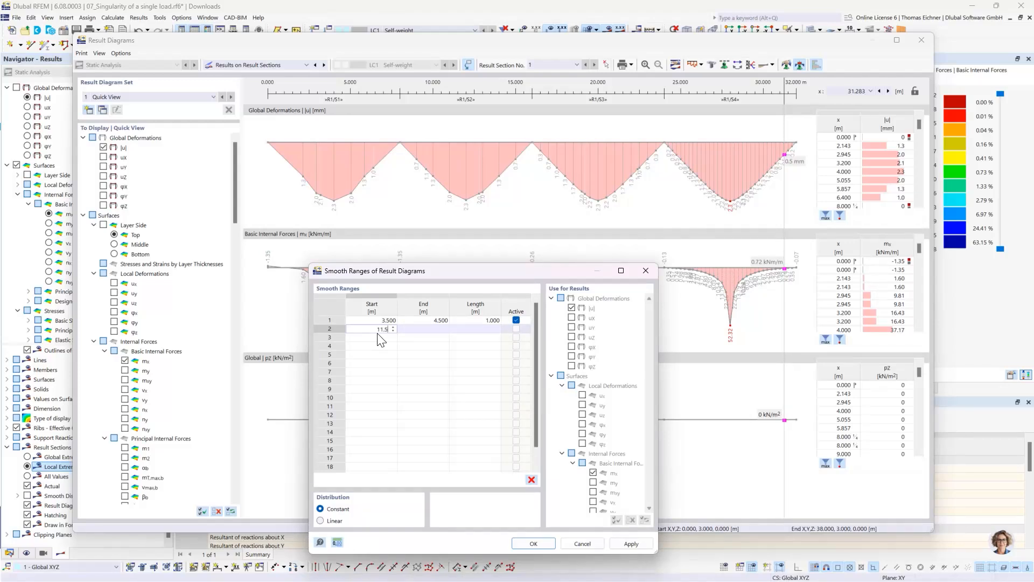
{"action": "left_click", "coordinate": [424, 329]}
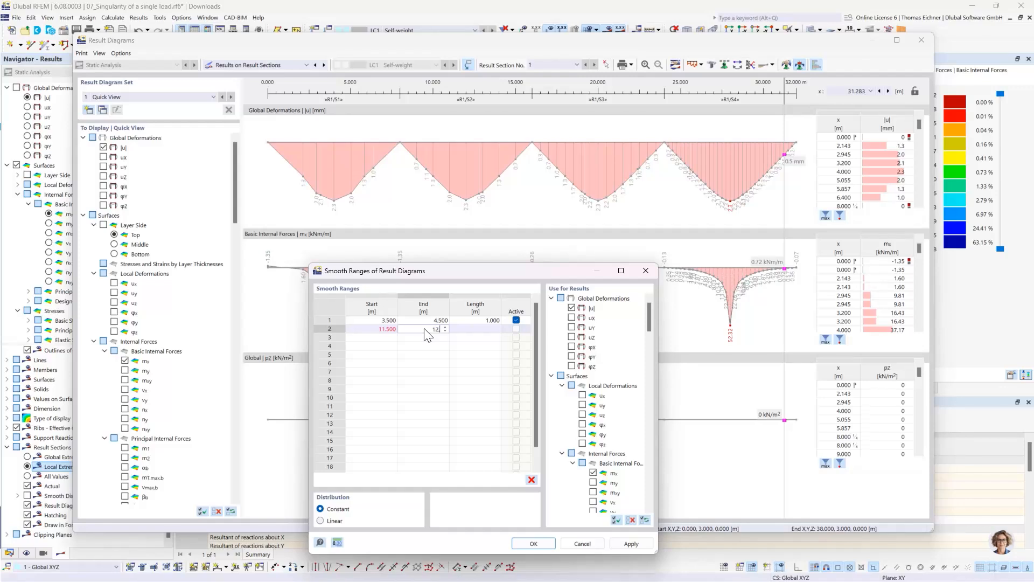
{"action": "type", "text": "12,5"}
Step: Add smooth ranges from 19.5 to 20.5 m and from 27.5 to 28.5 m, apply them and close the result diagrams
{"action": "left_click", "coordinate": [390, 337]}
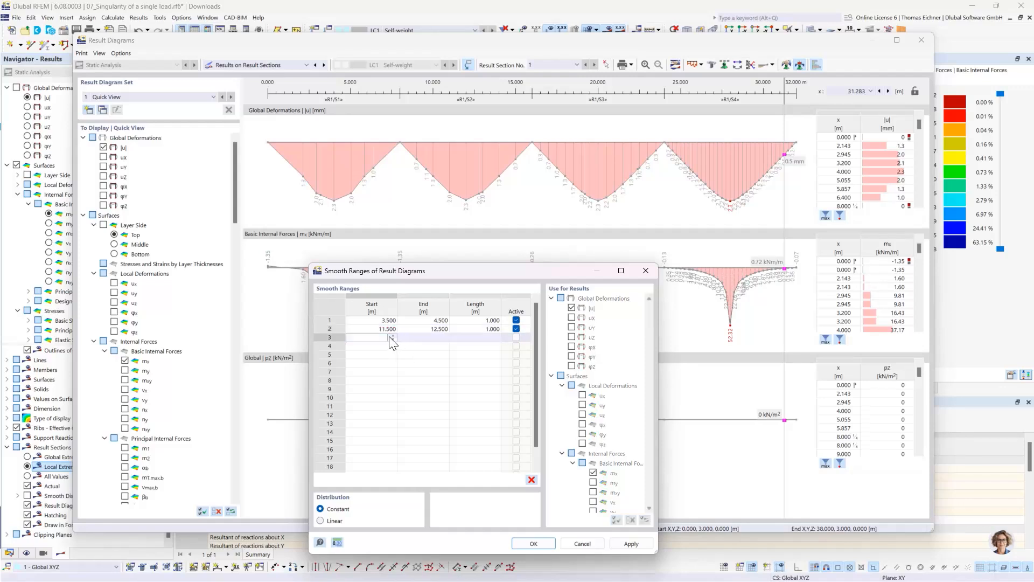
{"action": "type", "text": "19,5"}
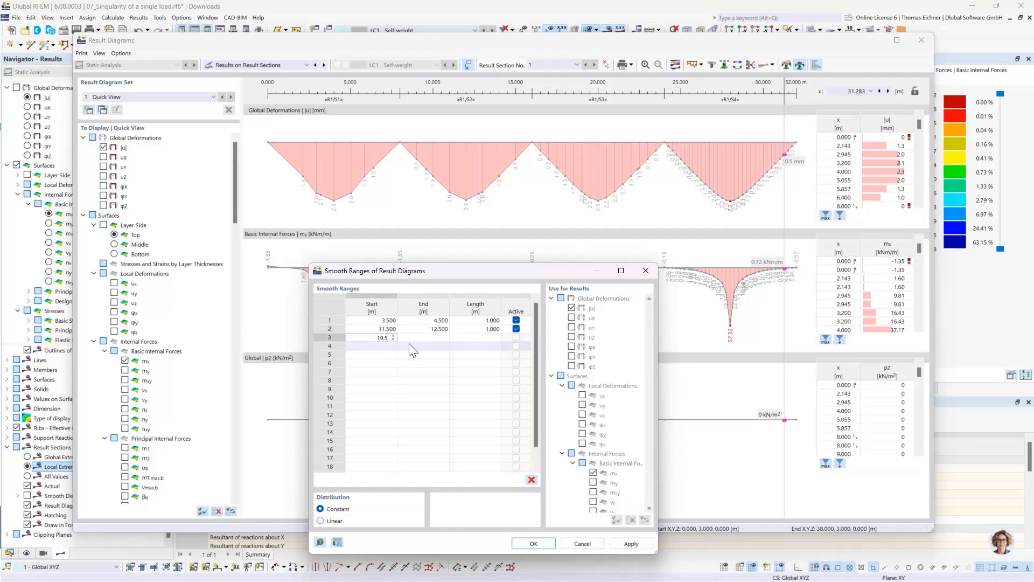
{"action": "left_click", "coordinate": [427, 338]}
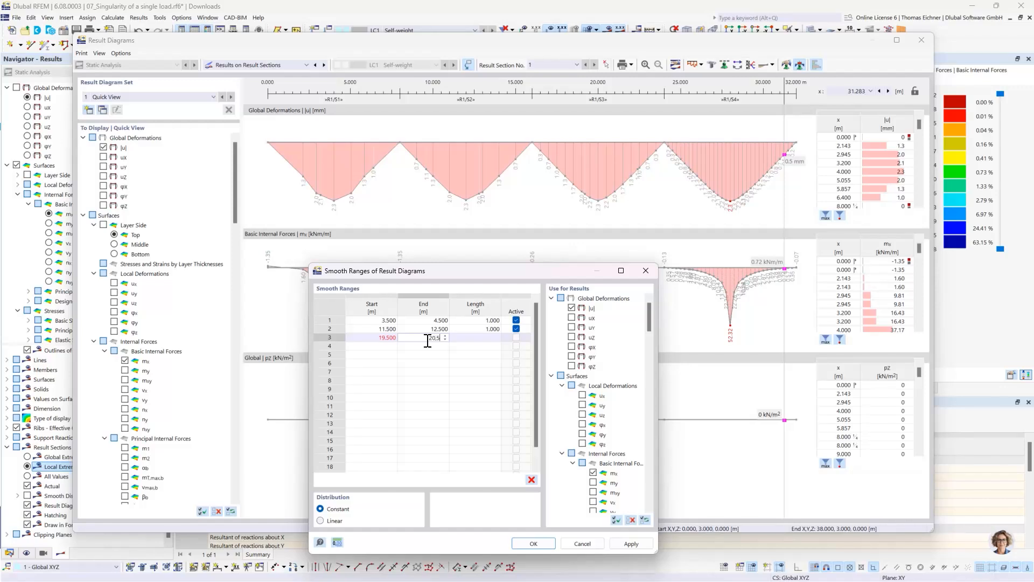
{"action": "left_click", "coordinate": [387, 346]}
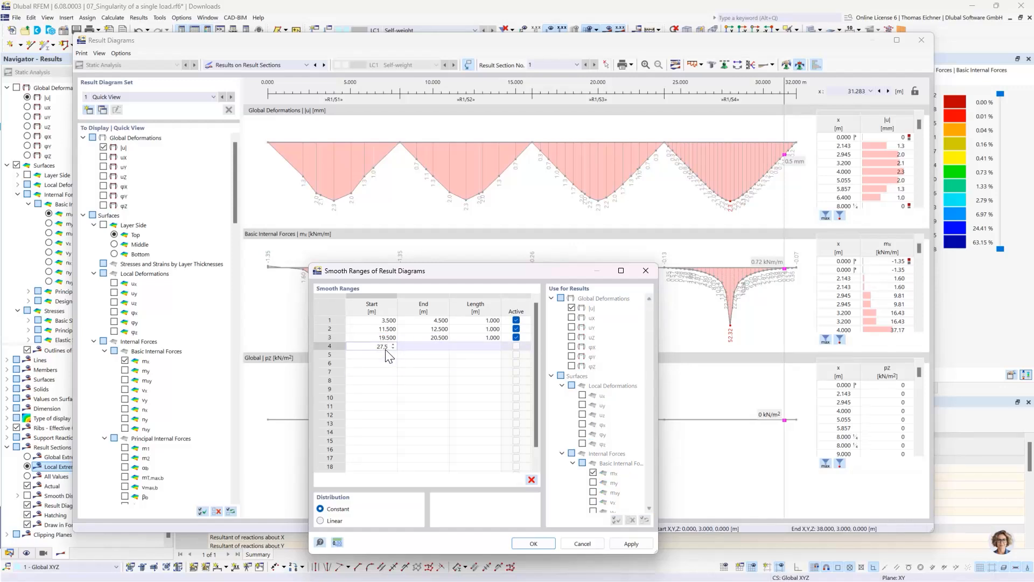
{"action": "key", "text": "Tab"}
{"action": "type", "text": "2"}
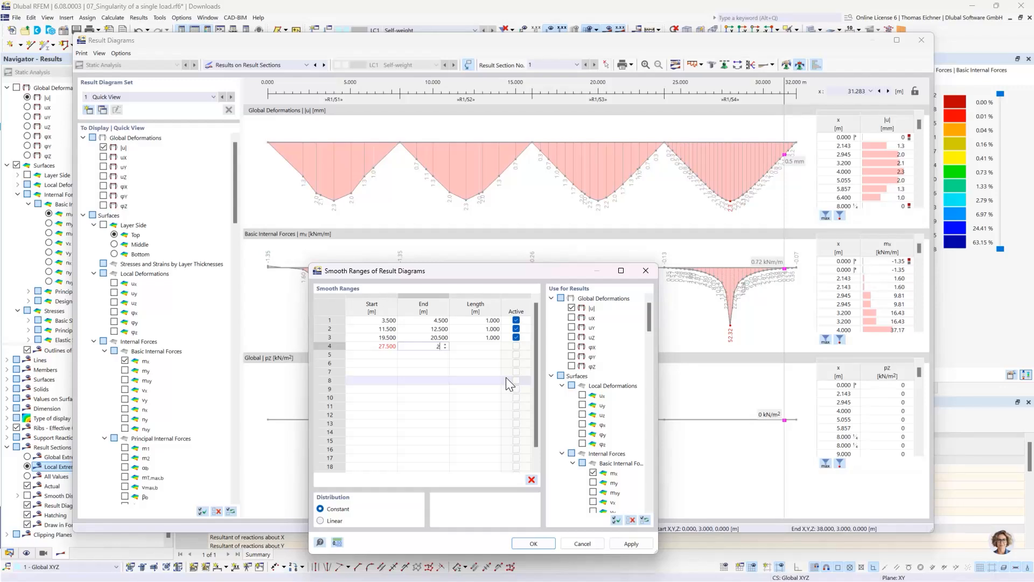
{"action": "type", "text": "8,5"}
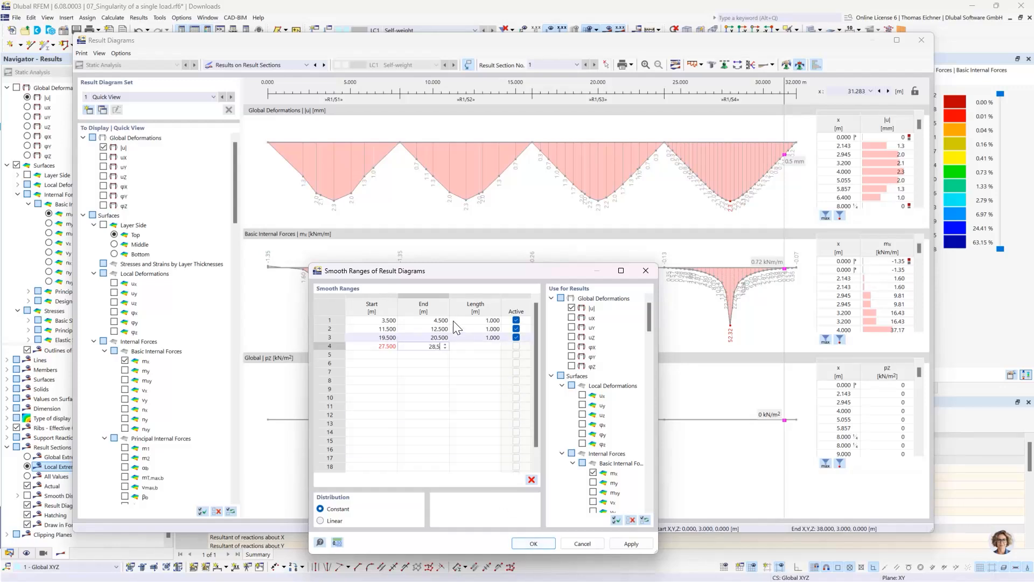
{"action": "key", "text": "Return"}
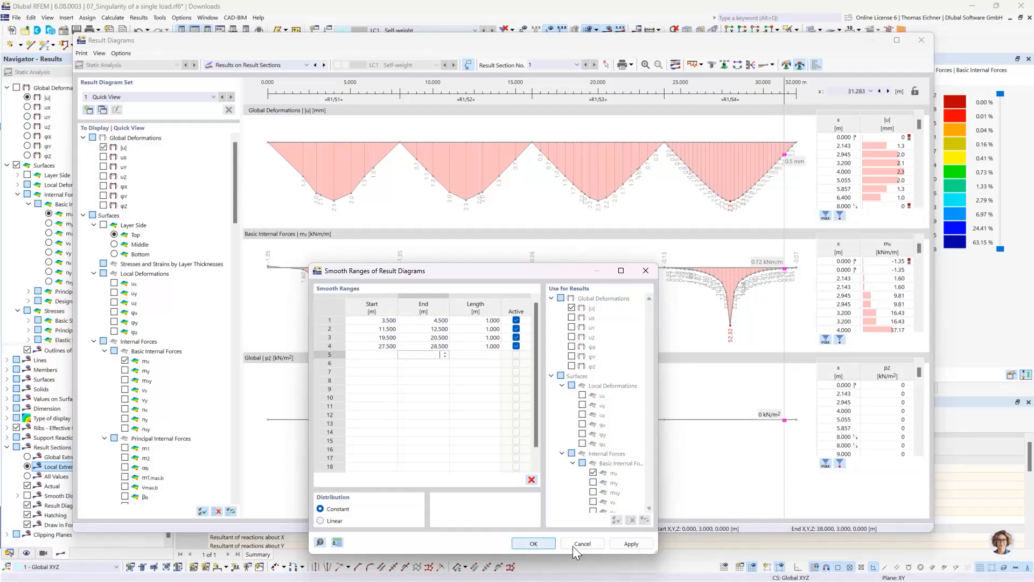
{"action": "left_click", "coordinate": [624, 545]}
{"action": "left_click_drag", "start_coordinate": [502, 276], "coordinate": [448, 236]}
{"action": "left_click", "coordinate": [479, 505]}
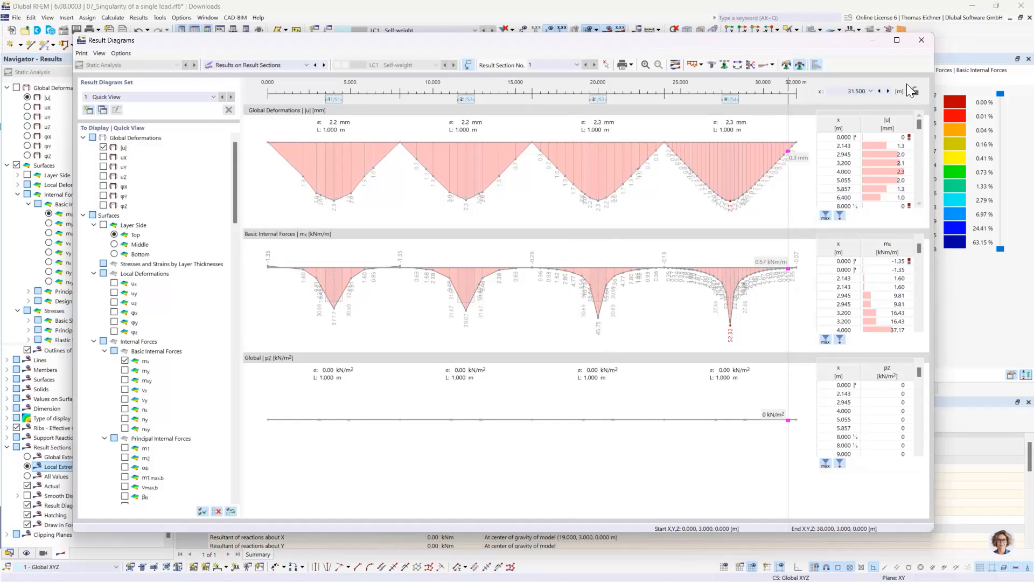
{"action": "left_click", "coordinate": [922, 40]}
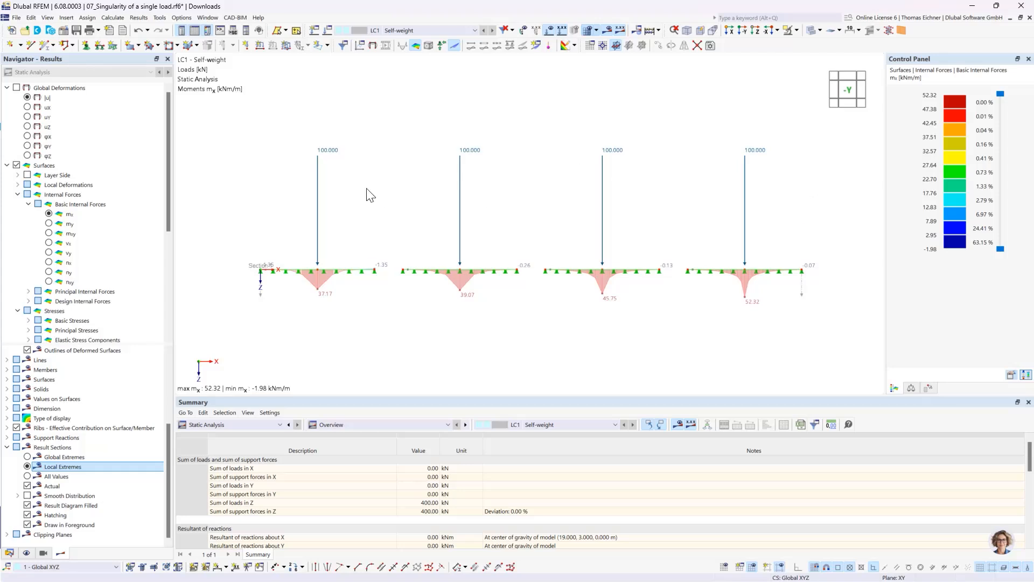
{"action": "left_click_drag", "start_coordinate": [786, 210], "coordinate": [275, 100]}
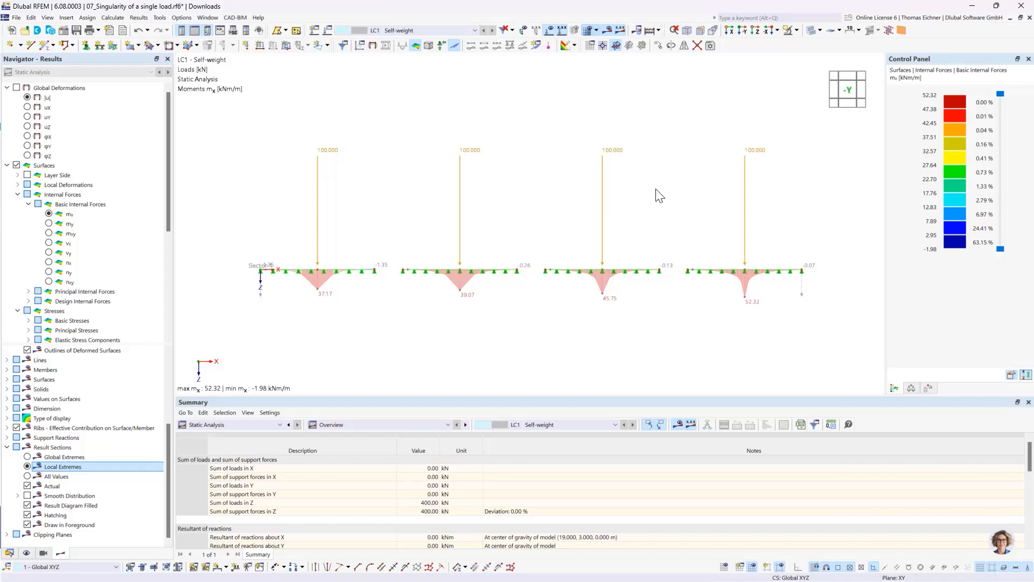
{"action": "key", "text": "Delete"}
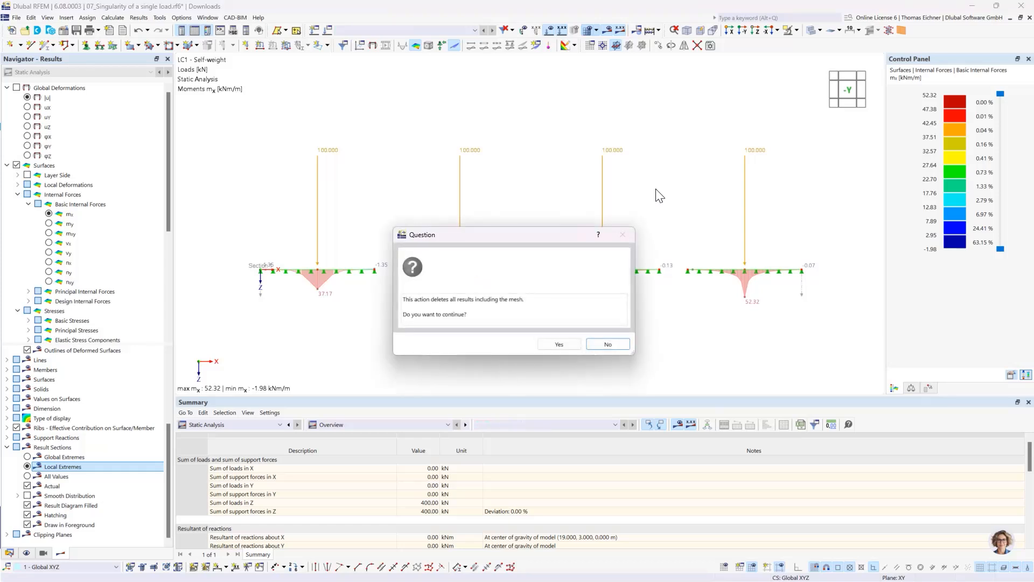
{"action": "left_click", "coordinate": [605, 345]}
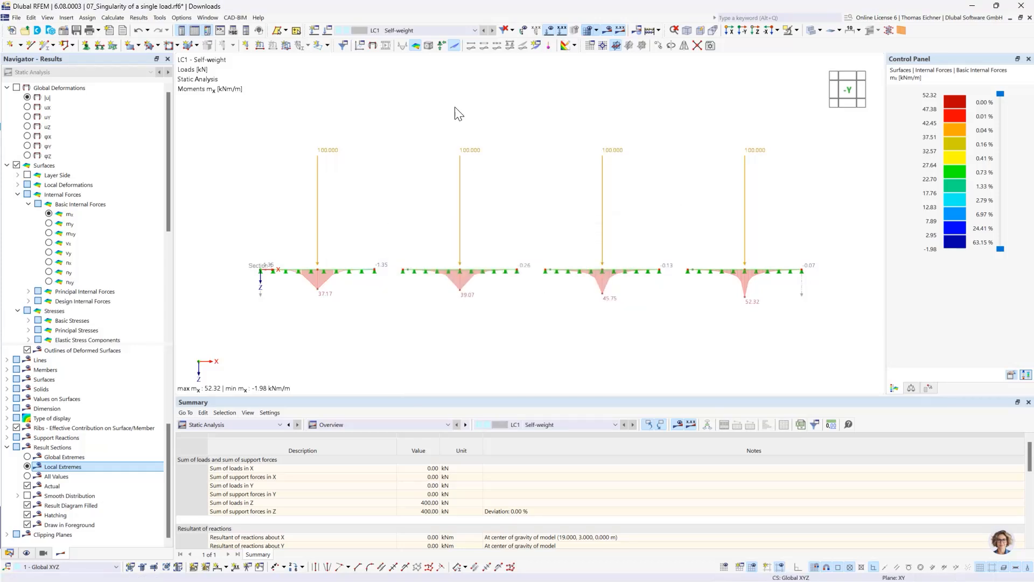
Step: Copy load case LC1 to create LC2 and delete the copied single loads from all four plates in LC2
{"action": "left_click", "coordinate": [328, 31]}
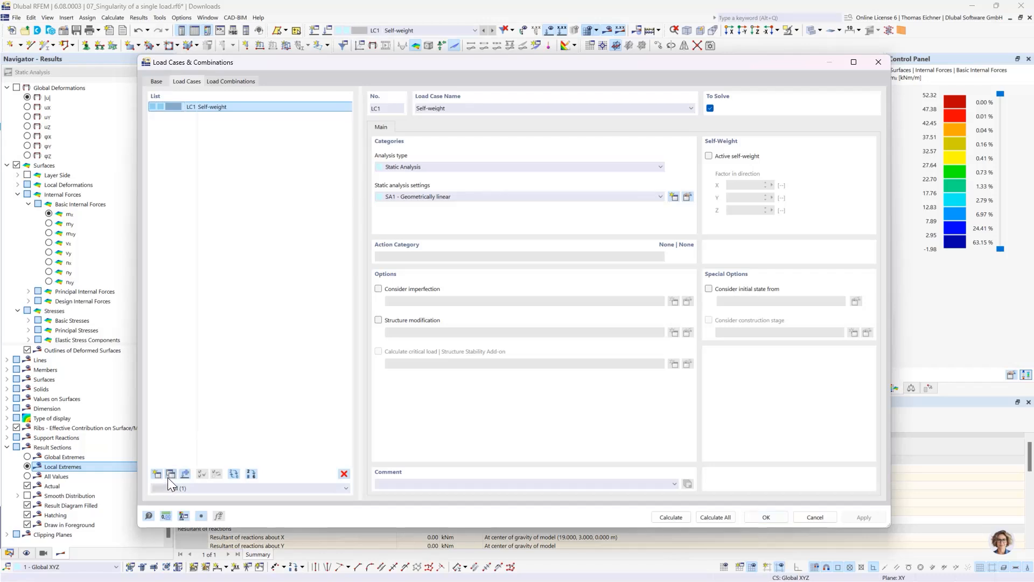
{"action": "left_click", "coordinate": [169, 475]}
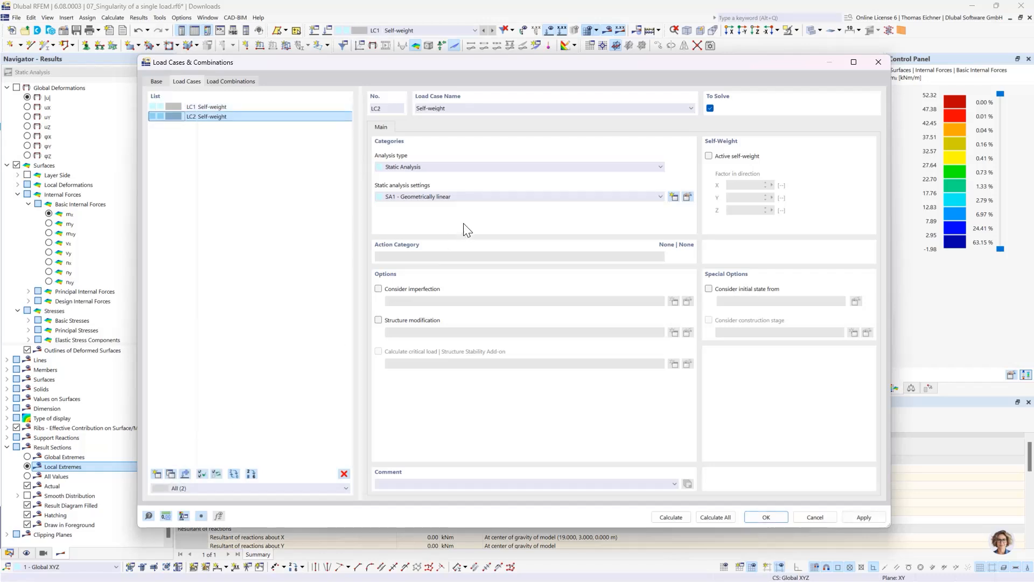
{"action": "left_click", "coordinate": [771, 519]}
{"action": "left_click_drag", "start_coordinate": [894, 266], "coordinate": [378, 76]}
{"action": "key", "text": "Delete"}
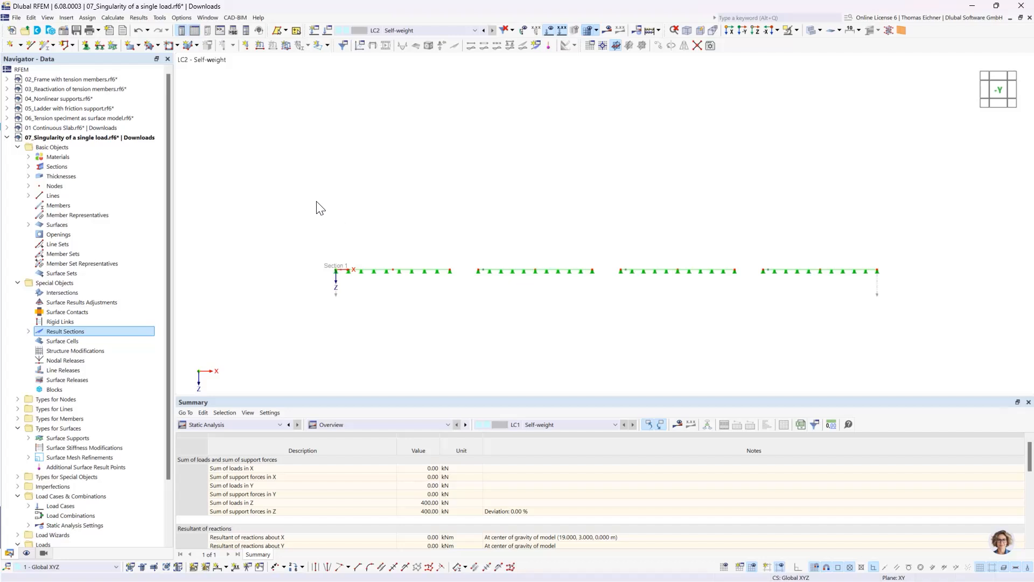
Step: Start a new free rectangular load in LC2 defined by center and sides, with sides a and b of 0.5 m
{"action": "middle_click_drag", "start_coordinate": [584, 257], "coordinate": [562, 276], "text": "ctrl"}
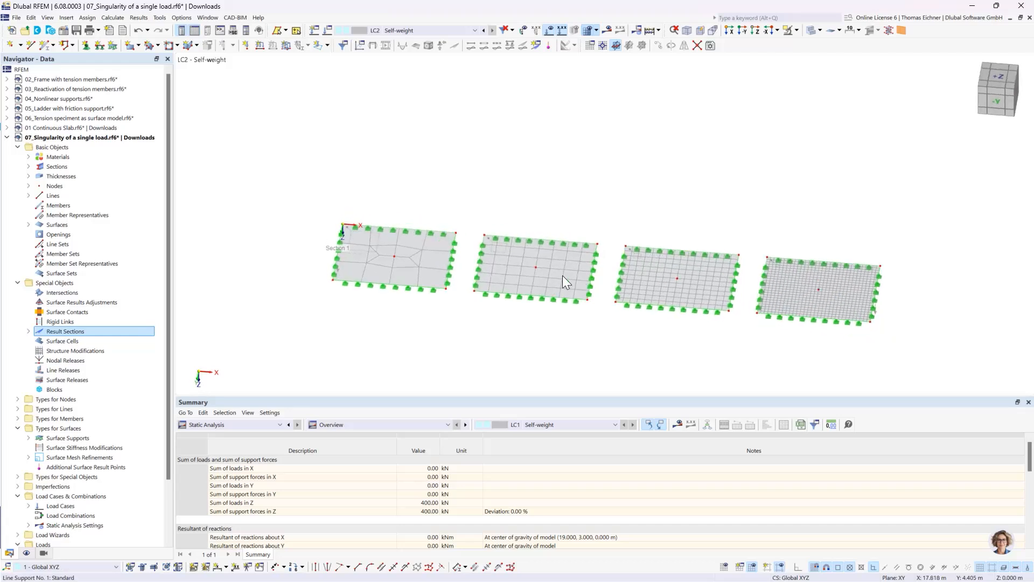
{"action": "left_click", "coordinate": [315, 47]}
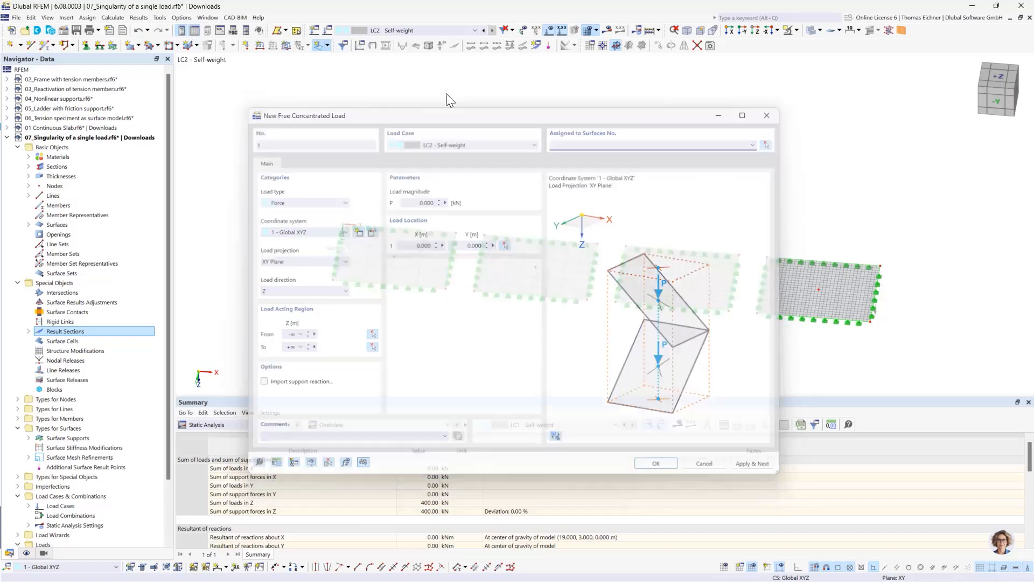
{"action": "left_click", "coordinate": [327, 45]}
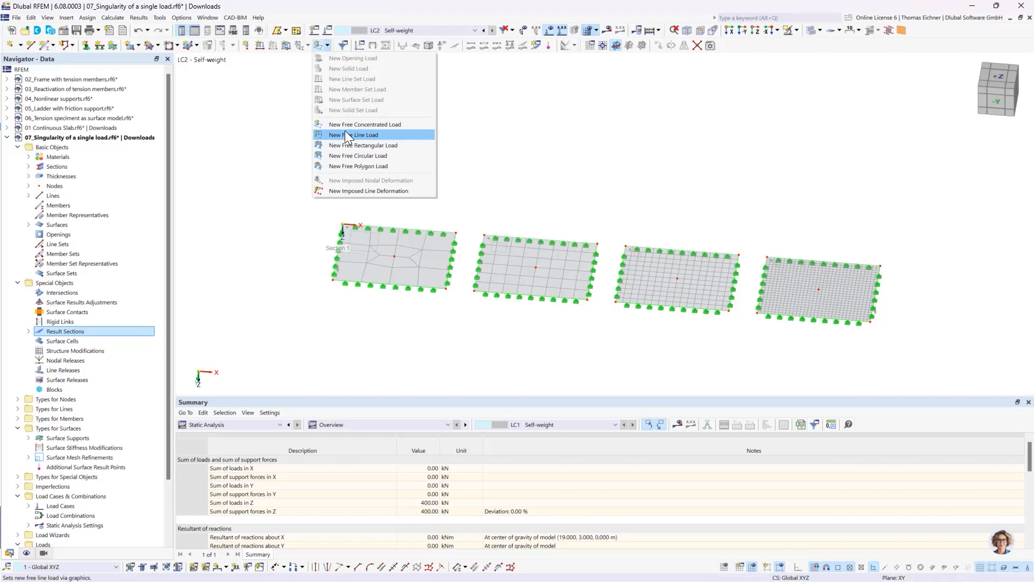
{"action": "left_click", "coordinate": [341, 145]}
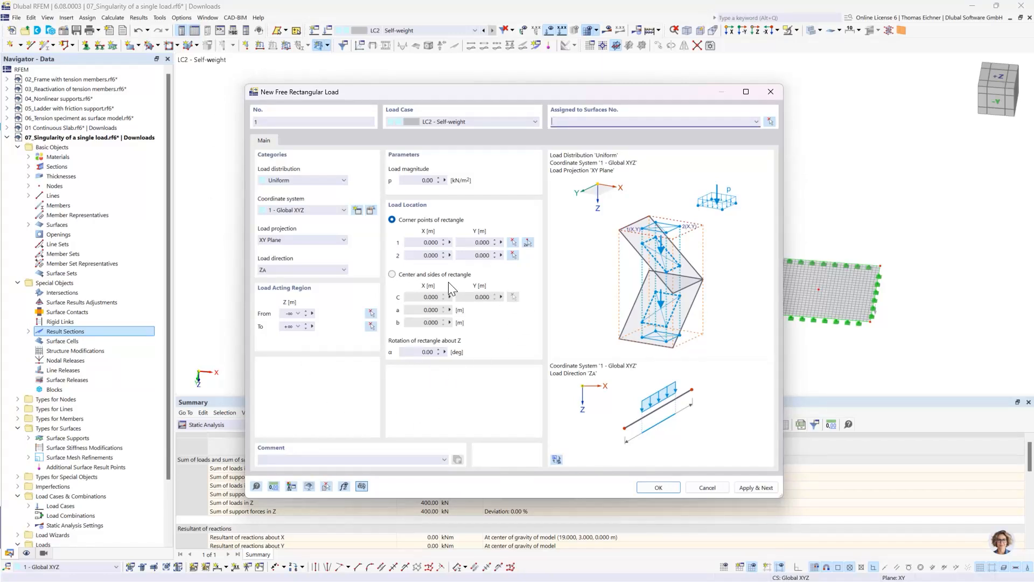
{"action": "left_click", "coordinate": [392, 274]}
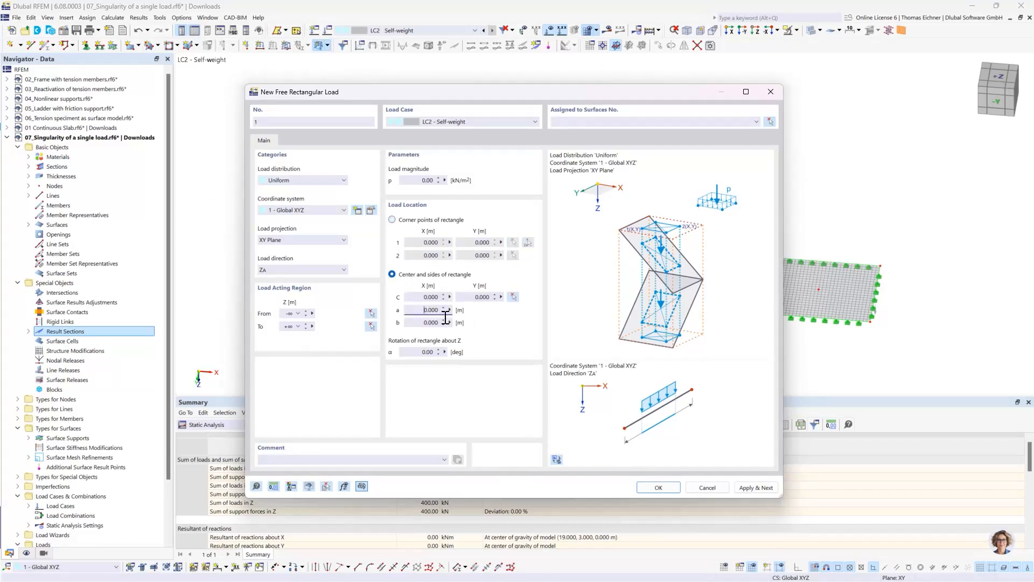
{"action": "left_click", "coordinate": [431, 309]}
{"action": "type", "text": "0,5"}
{"action": "key", "text": "Tab"}
{"action": "type", "text": "0"}
{"action": "type", "text": ",5"}
{"action": "key", "text": "Tab"}
Step: Center the rectangular load on the first plate's middle node at X 4 m, Y 3 m, and assign it to surface 1
{"action": "left_click", "coordinate": [513, 297]}
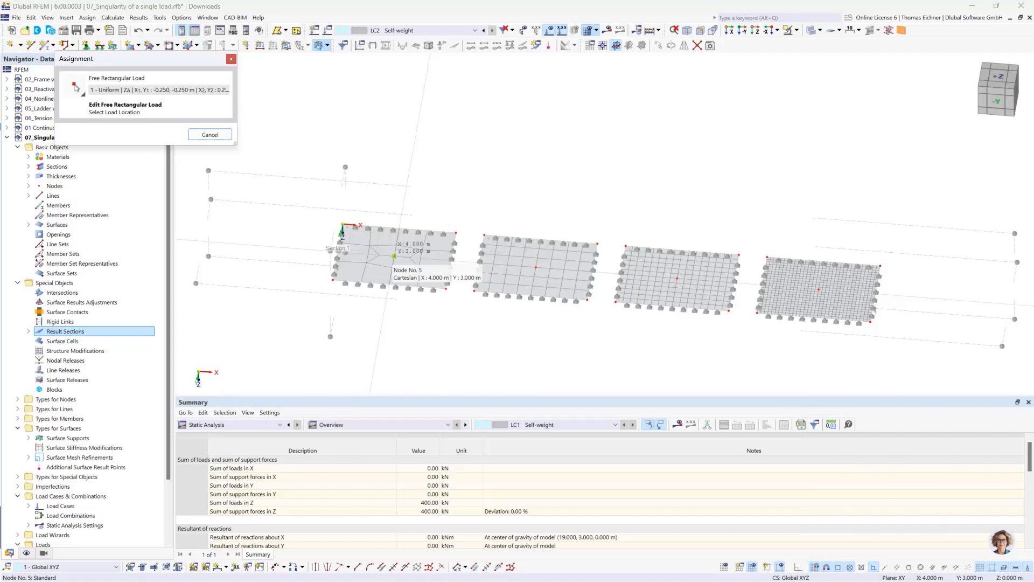
{"action": "left_click", "coordinate": [395, 256]}
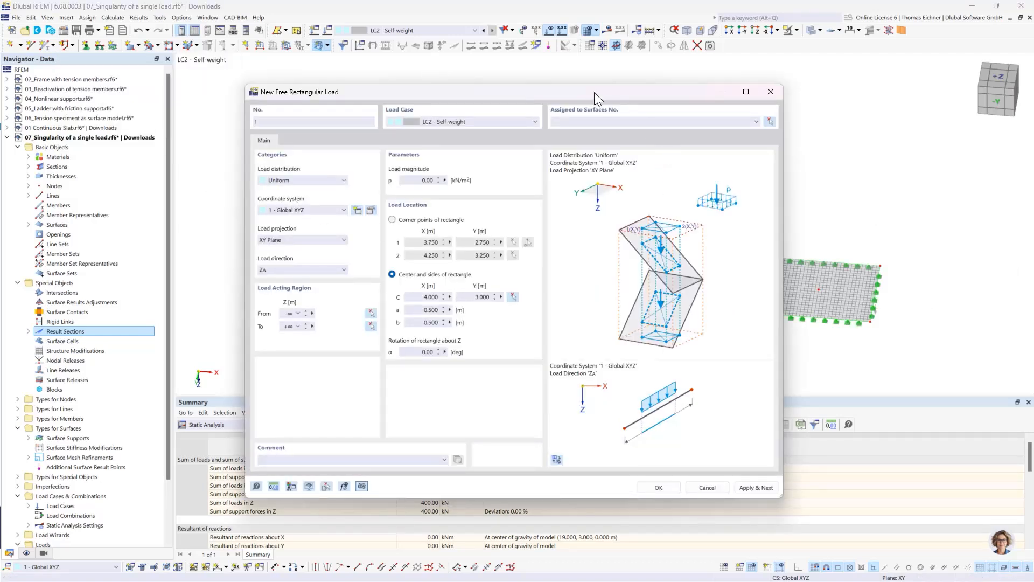
{"action": "left_click_drag", "start_coordinate": [598, 99], "coordinate": [770, 97]}
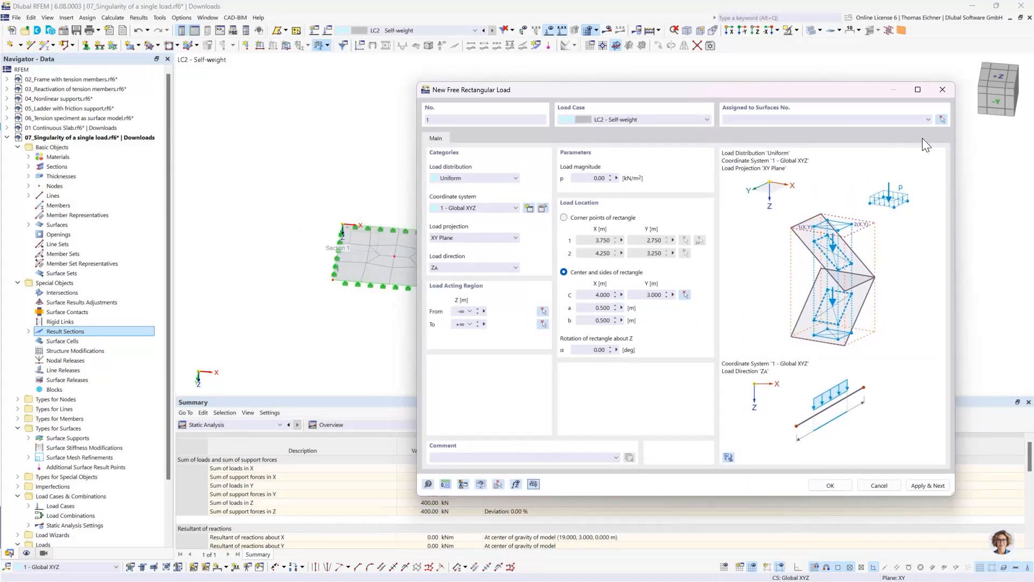
{"action": "left_click", "coordinate": [940, 120]}
{"action": "left_click", "coordinate": [425, 251]}
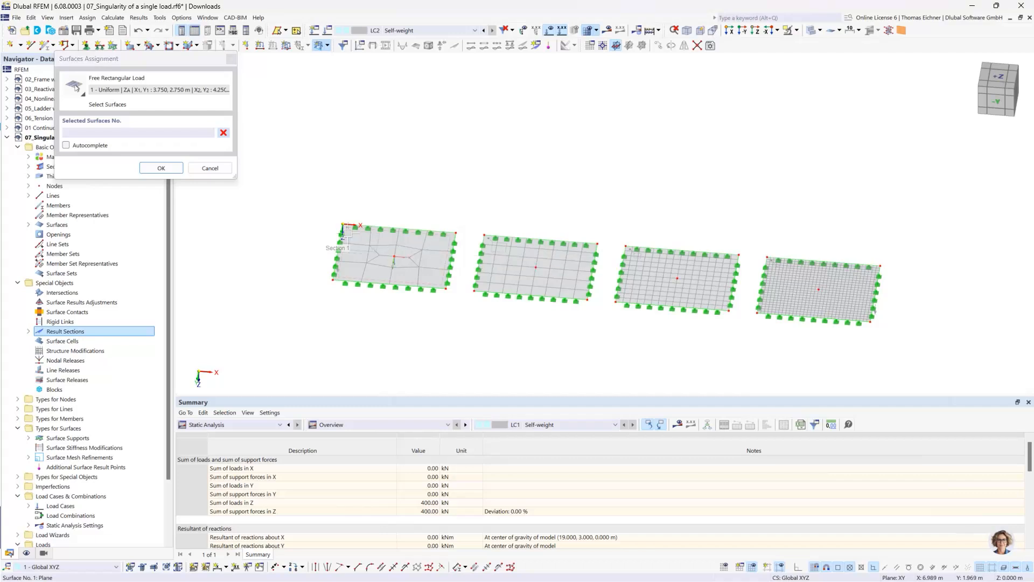
{"action": "left_click", "coordinate": [166, 165]}
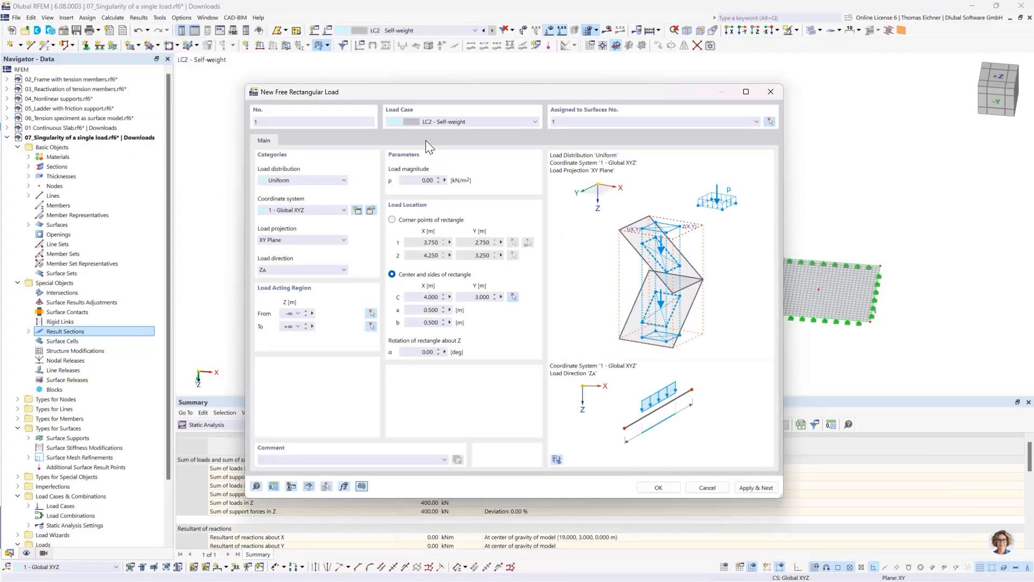
{"action": "left_click_drag", "start_coordinate": [416, 96], "coordinate": [647, 96]}
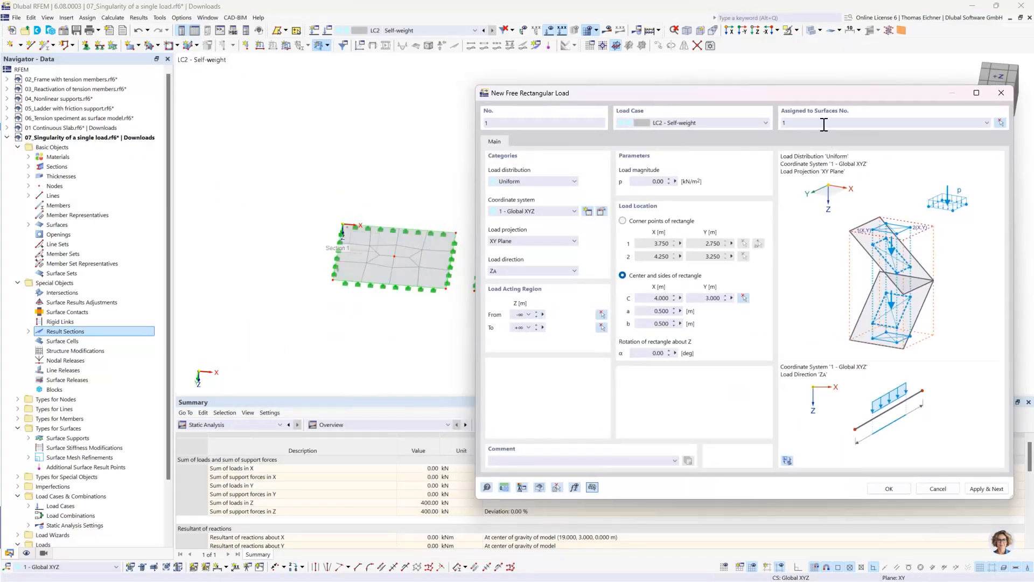
{"action": "left_click", "coordinate": [659, 298]}
{"action": "left_click", "coordinate": [658, 312]}
{"action": "left_click", "coordinate": [671, 324]}
{"action": "left_click", "coordinate": [656, 311]}
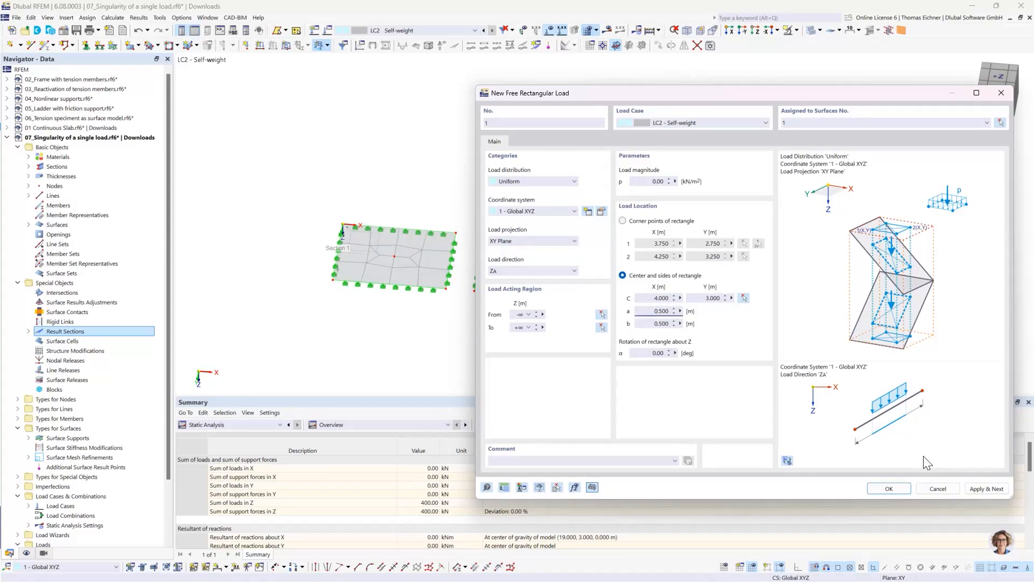
Step: Set the load magnitude with the formula 100kN/(0.5m*0.5m) and apply the first rectangular load
{"action": "left_click", "coordinate": [977, 487]}
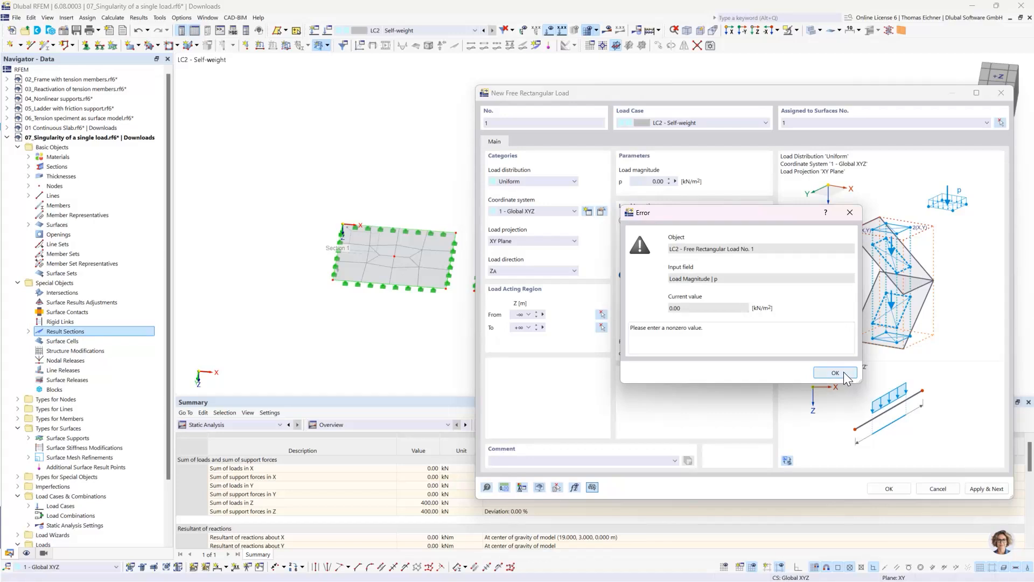
{"action": "left_click", "coordinate": [844, 373]}
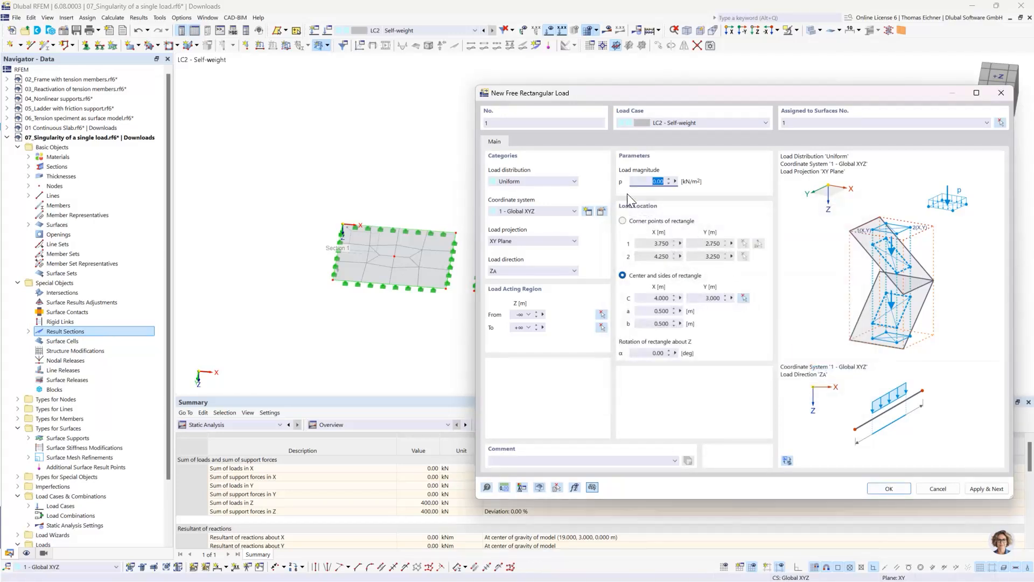
{"action": "left_click", "coordinate": [640, 181]}
{"action": "left_click_drag", "start_coordinate": [645, 181], "coordinate": [744, 187]}
{"action": "left_click", "coordinate": [675, 181]}
{"action": "left_click", "coordinate": [704, 184]}
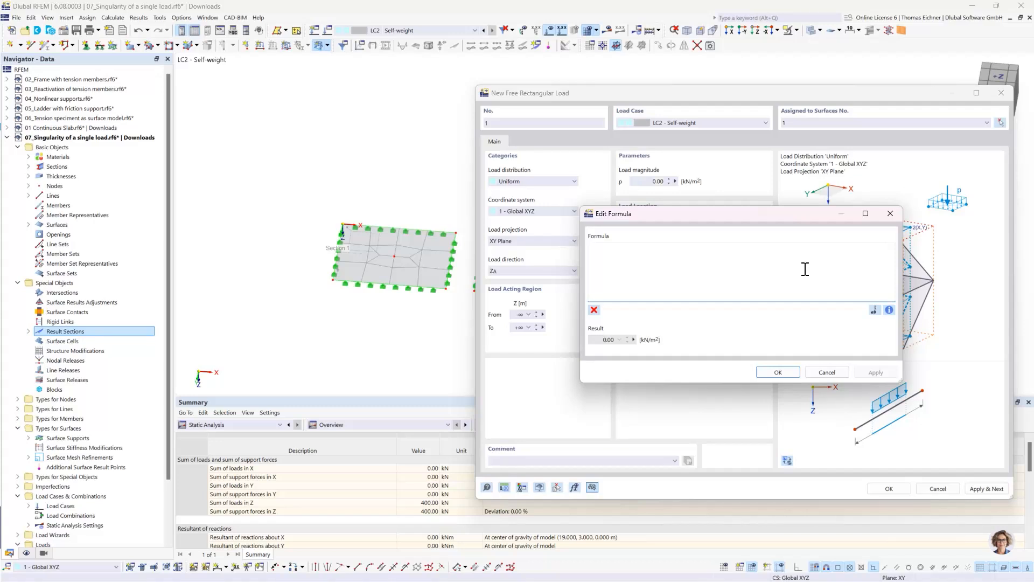
{"action": "type", "text": "100kN/(0.5m*0.5"}
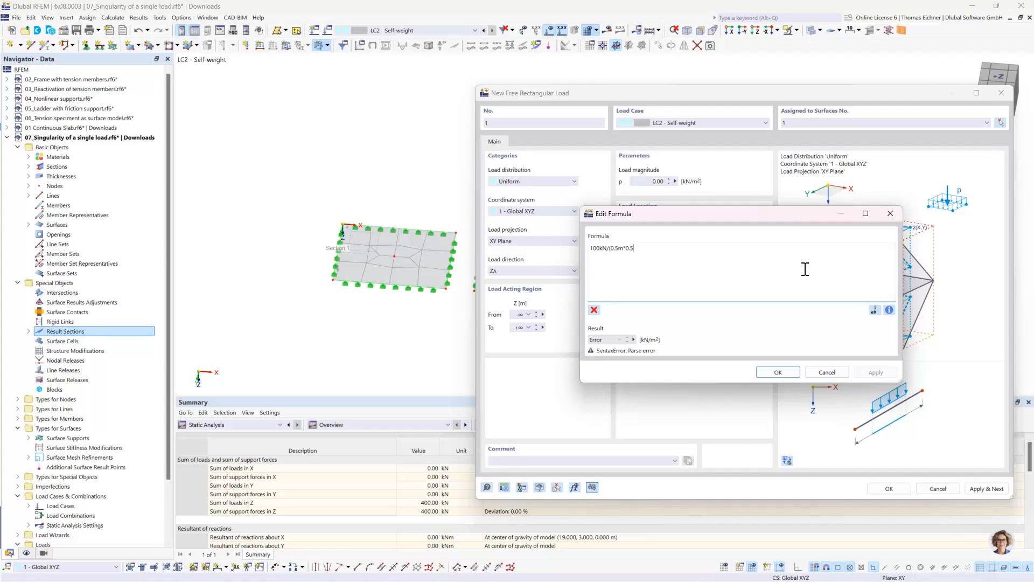
{"action": "type", "text": "m)"}
{"action": "left_click", "coordinate": [779, 373]}
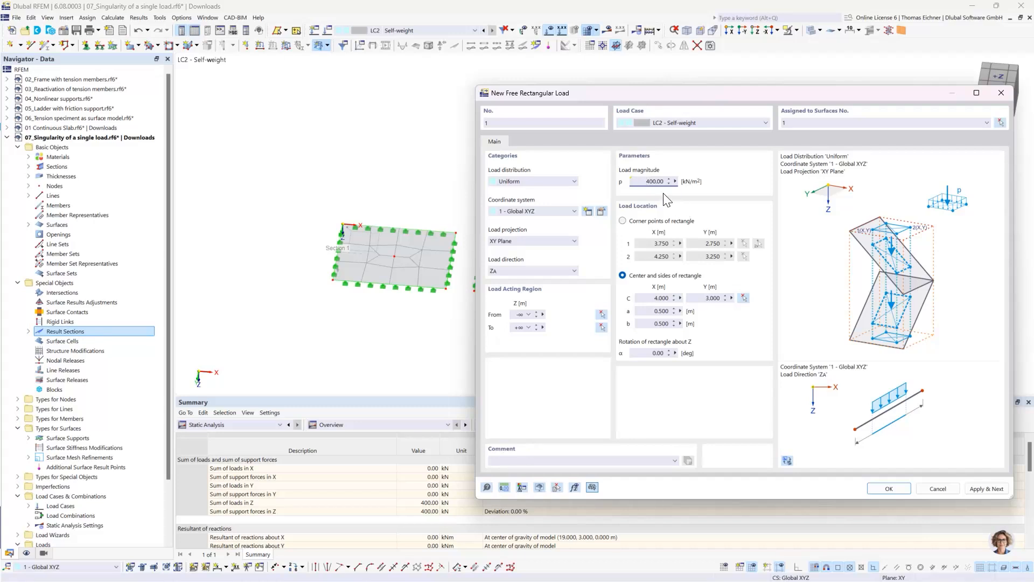
{"action": "left_click", "coordinate": [987, 488]}
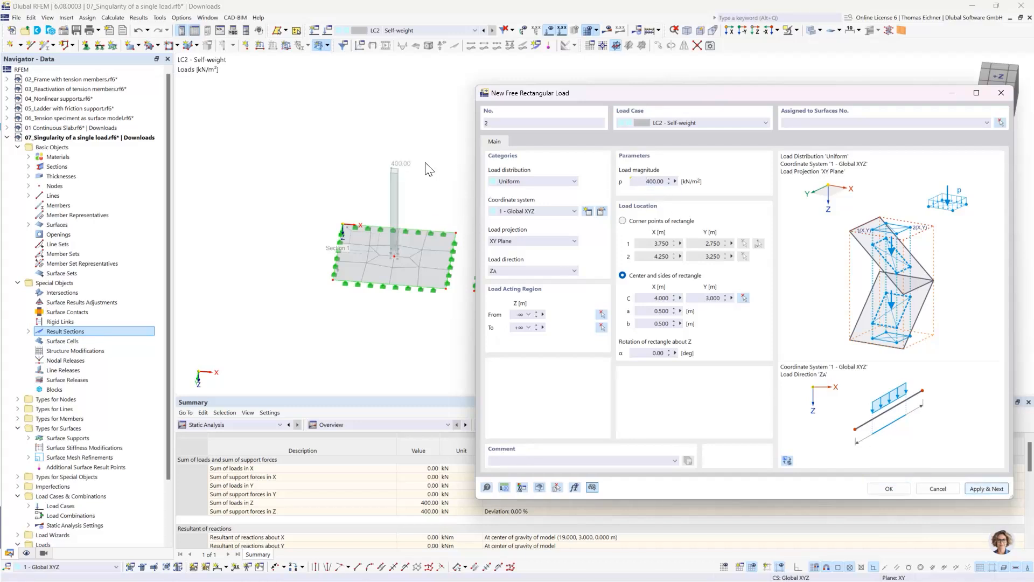
Step: Add a second 400 kN/m² rectangular load centered on the second plate's middle node at X 14 m, Y 3 m, assigned to surface 2
{"action": "left_click_drag", "start_coordinate": [617, 98], "coordinate": [126, 84]}
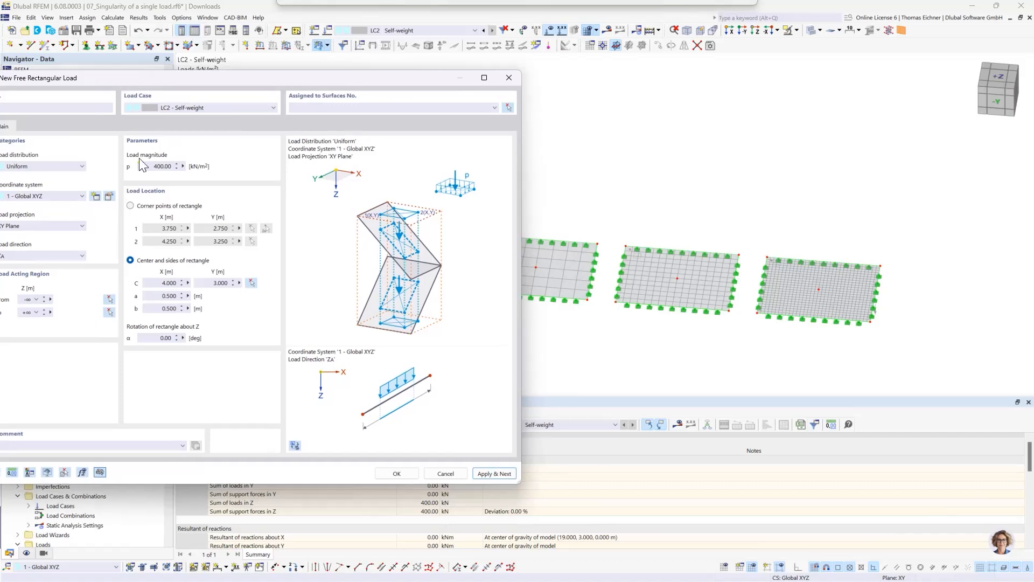
{"action": "left_click", "coordinate": [251, 283]}
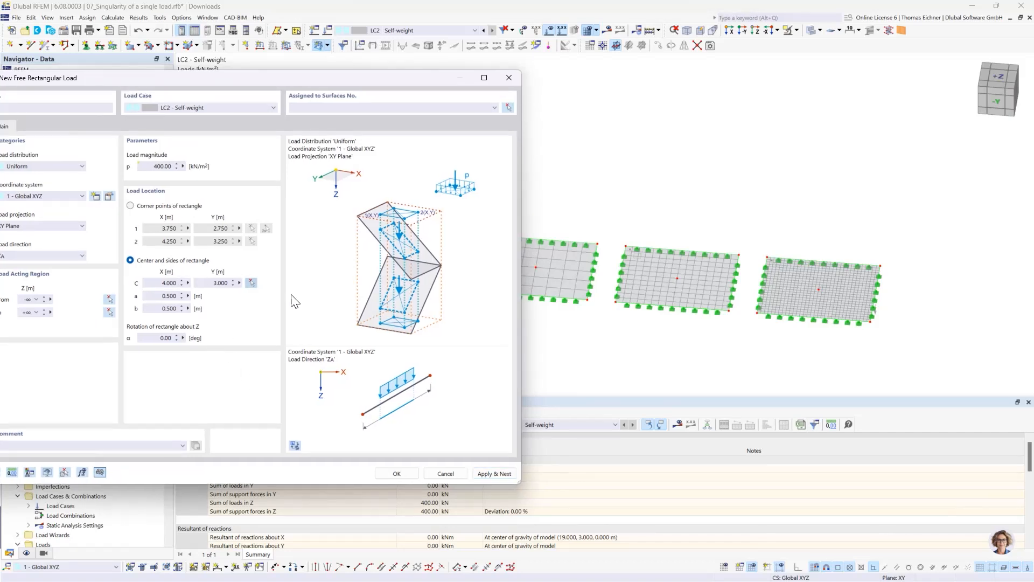
{"action": "left_click", "coordinate": [526, 269]}
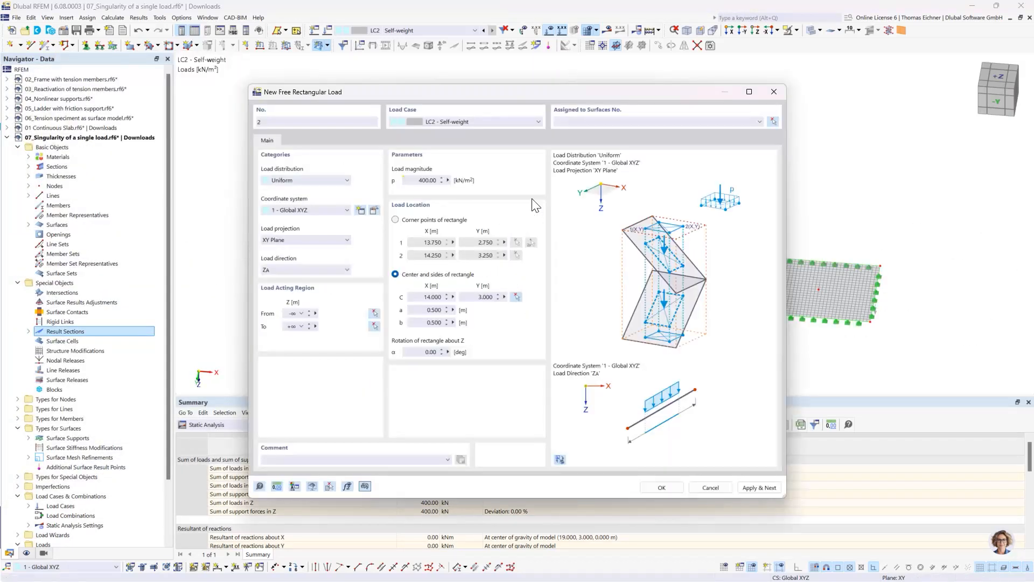
{"action": "left_click", "coordinate": [777, 122]}
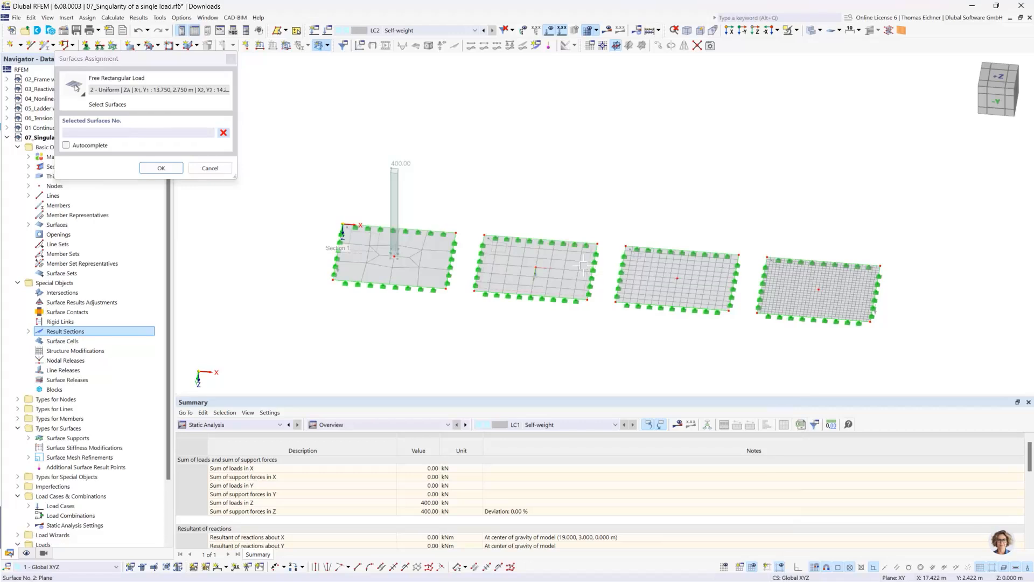
{"action": "left_click", "coordinate": [585, 267]}
{"action": "left_click", "coordinate": [161, 168]}
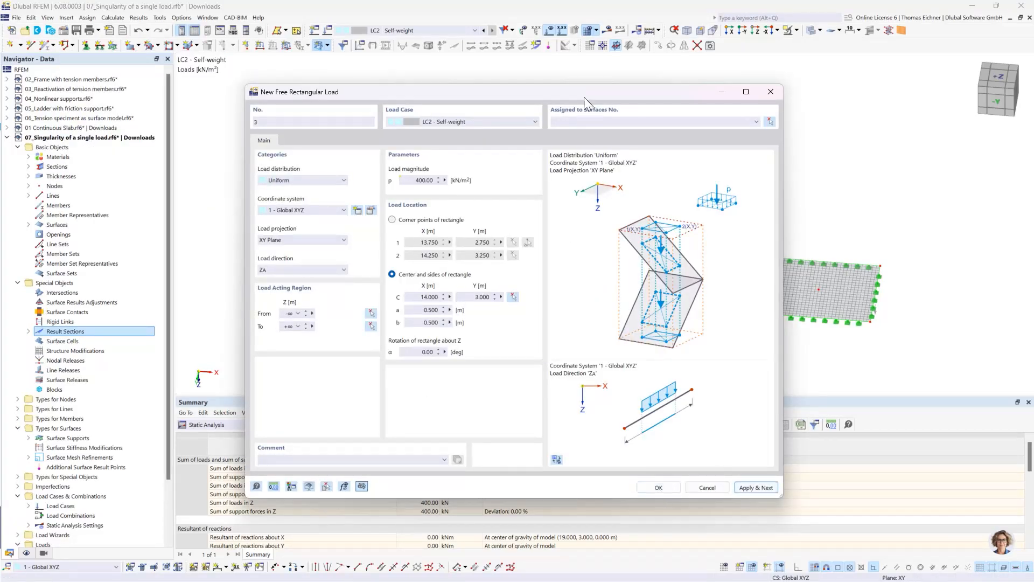
Step: Add a third 400 kN/m² rectangular load assigned to surface 3, centered on that plate's middle node at X 24 m, Y 3 m
{"action": "left_click_drag", "start_coordinate": [573, 96], "coordinate": [370, 254]}
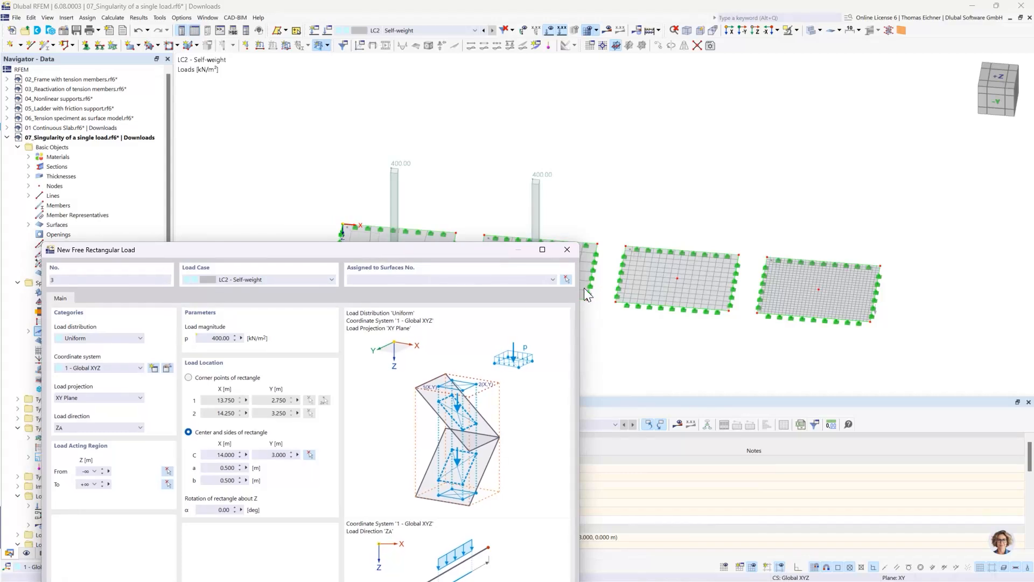
{"action": "left_click", "coordinate": [649, 275]}
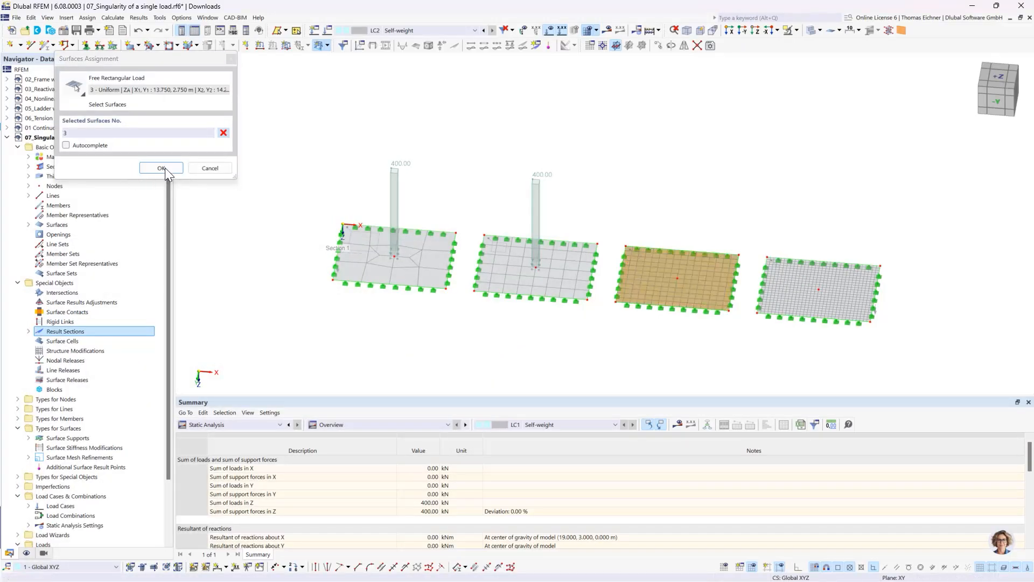
{"action": "left_click", "coordinate": [165, 167]}
{"action": "left_click", "coordinate": [511, 297]}
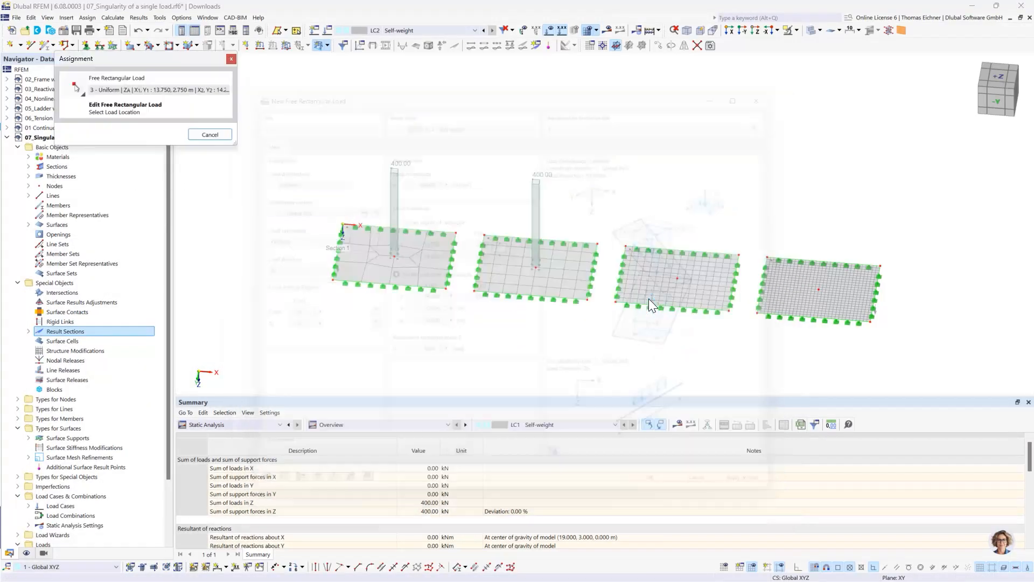
{"action": "left_click", "coordinate": [677, 278]}
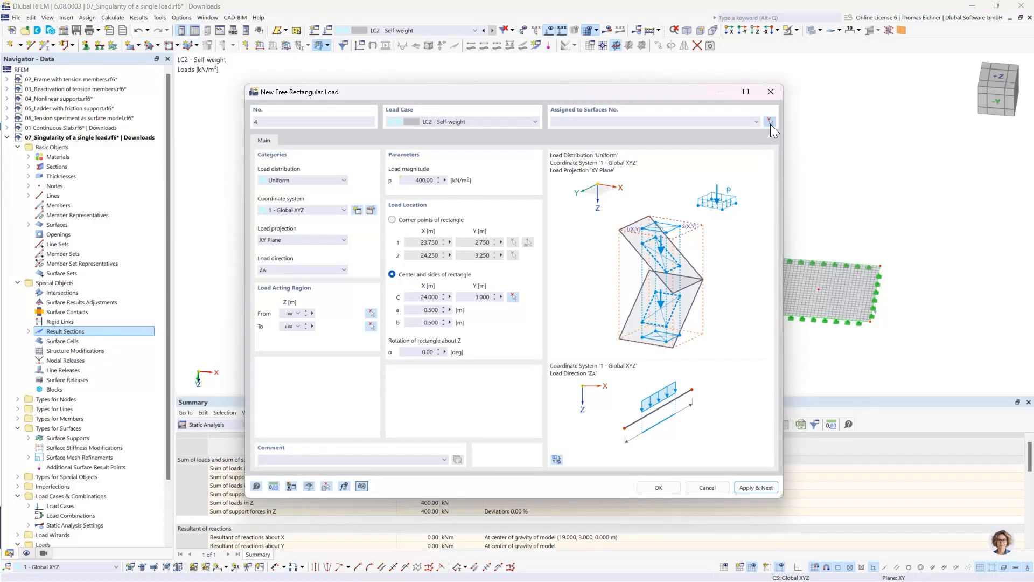
Step: Add a fourth 400 kN/m² rectangular load assigned to surface 4, centered at X 34 m, Y 3 m, and finish load entry
{"action": "left_click", "coordinate": [771, 122]}
{"action": "left_click", "coordinate": [781, 280]}
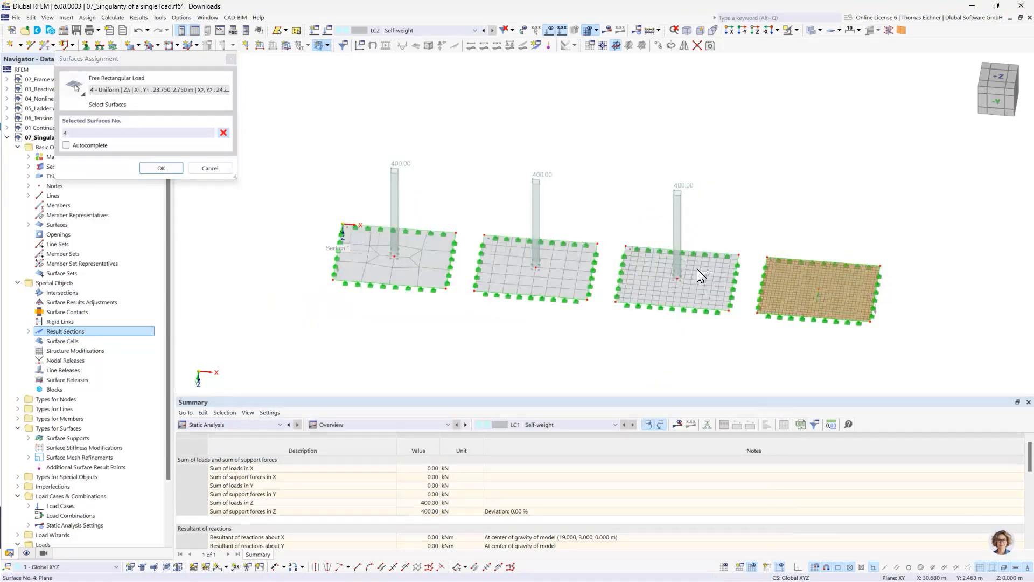
{"action": "left_click", "coordinate": [161, 168]}
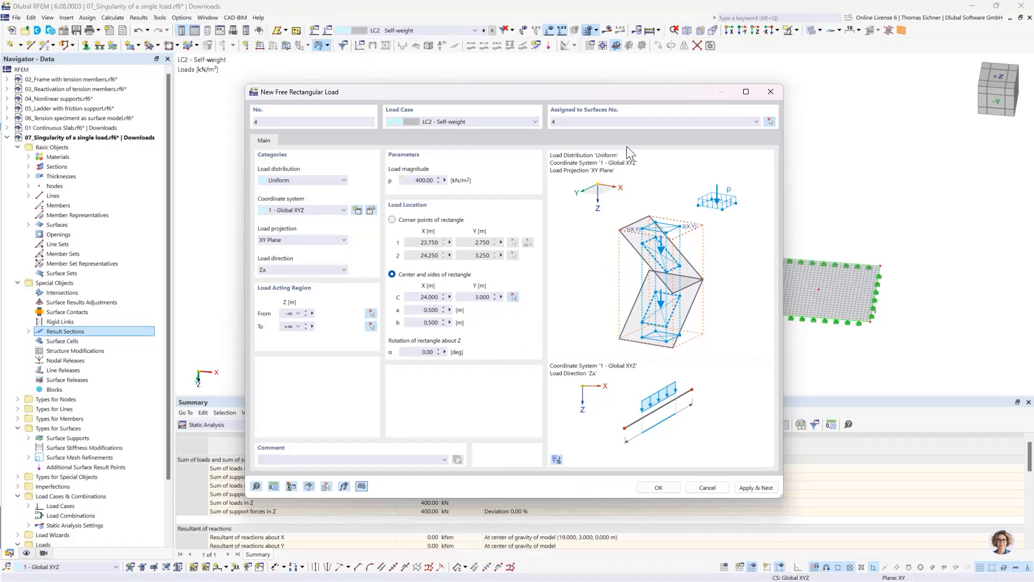
{"action": "left_click", "coordinate": [513, 297]}
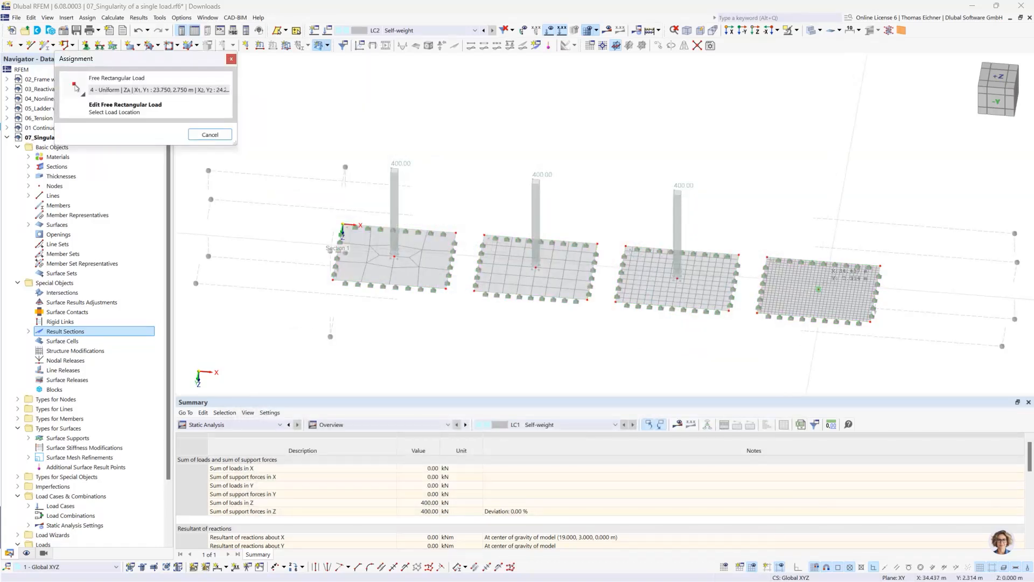
{"action": "left_click", "coordinate": [819, 289]}
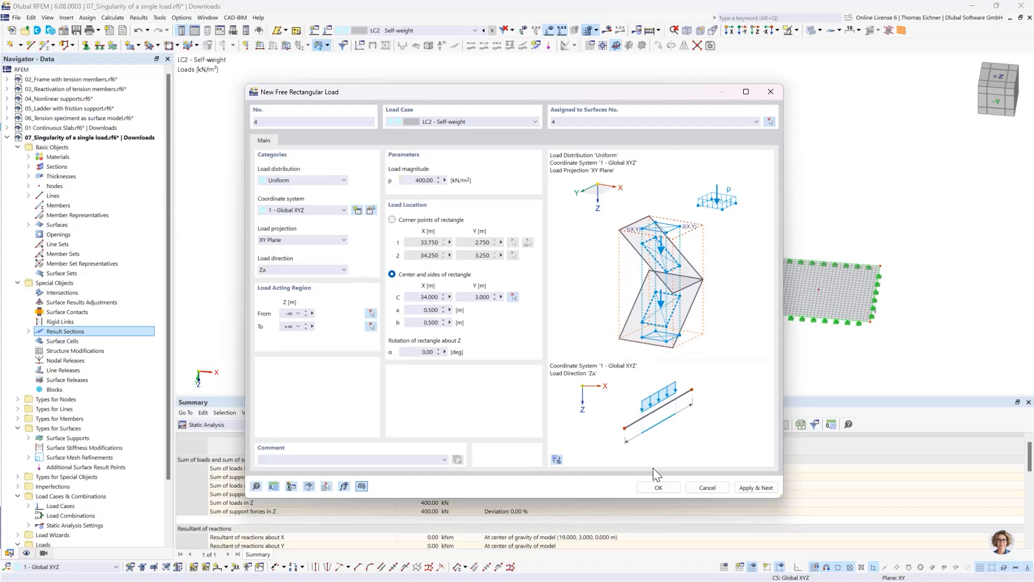
{"action": "left_click", "coordinate": [656, 486]}
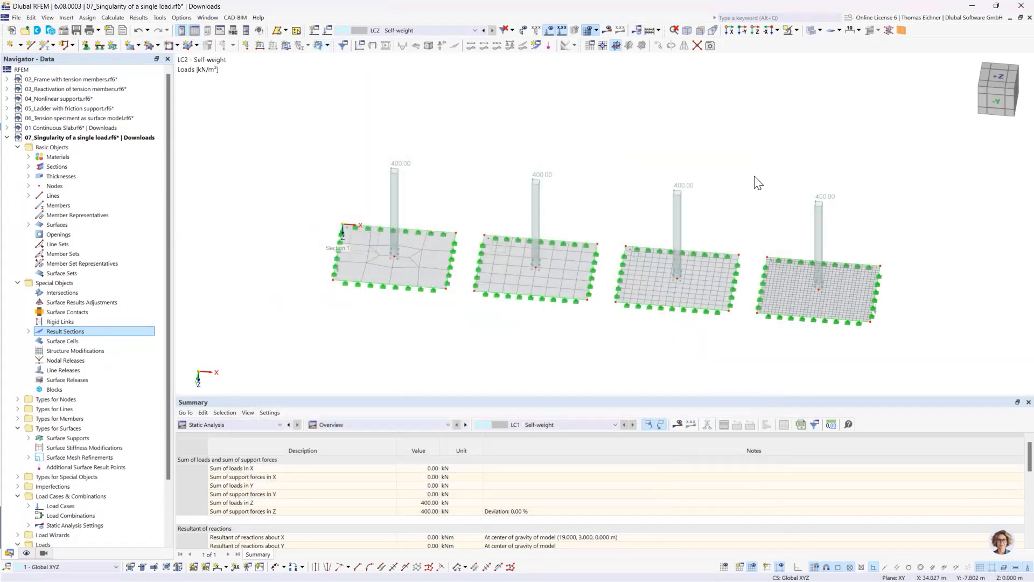
Step: Display the LC2 results for moment mx and examine the section diagrams of the four plates in side view along Y
{"action": "left_click", "coordinate": [606, 31]}
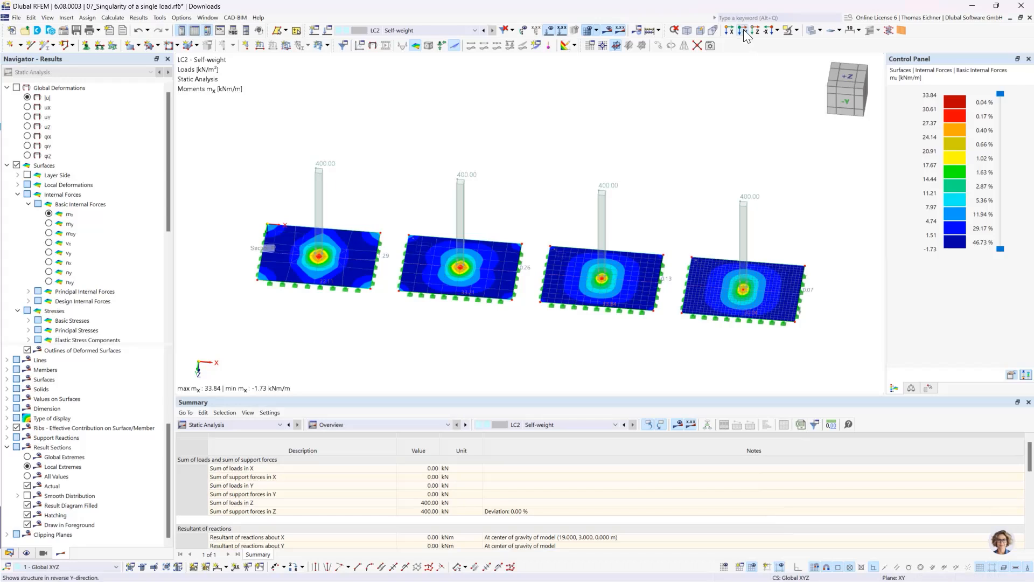
{"action": "left_click", "coordinate": [743, 31]}
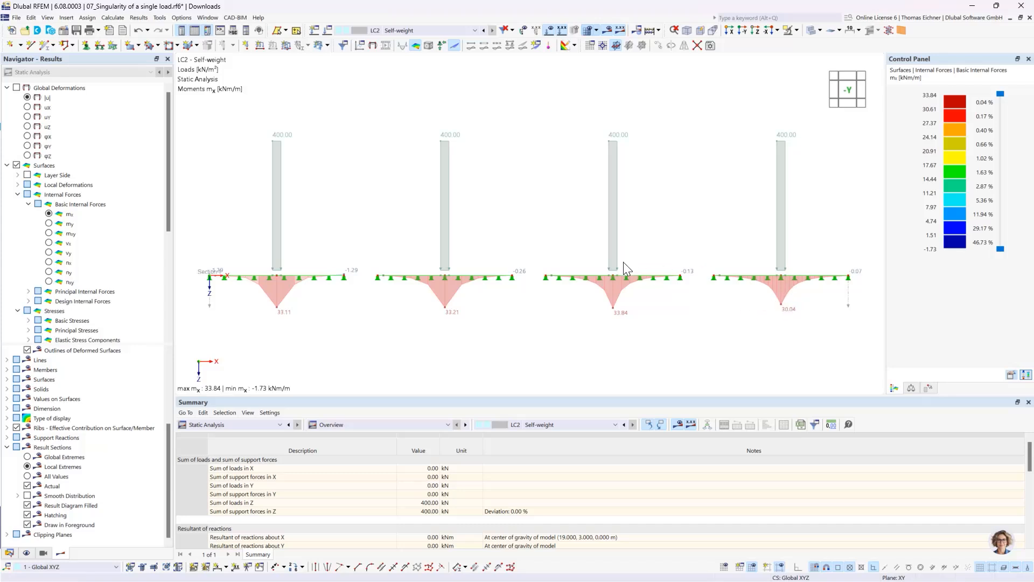
{"action": "scroll", "coordinate": [463, 229], "scroll_direction": "down", "scroll_amount": 2}
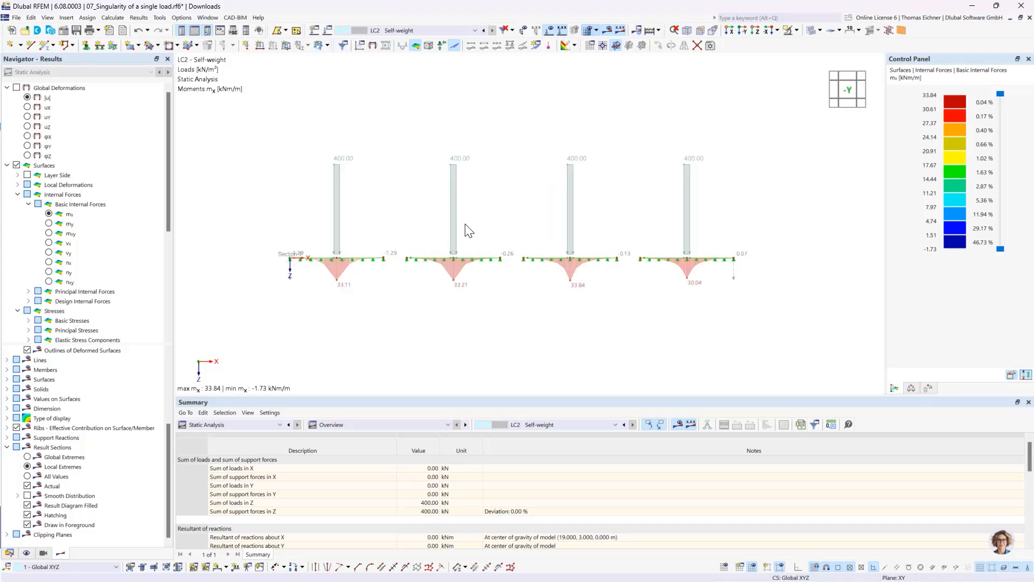
{"action": "middle_click_drag", "start_coordinate": [507, 145], "coordinate": [521, 155]}
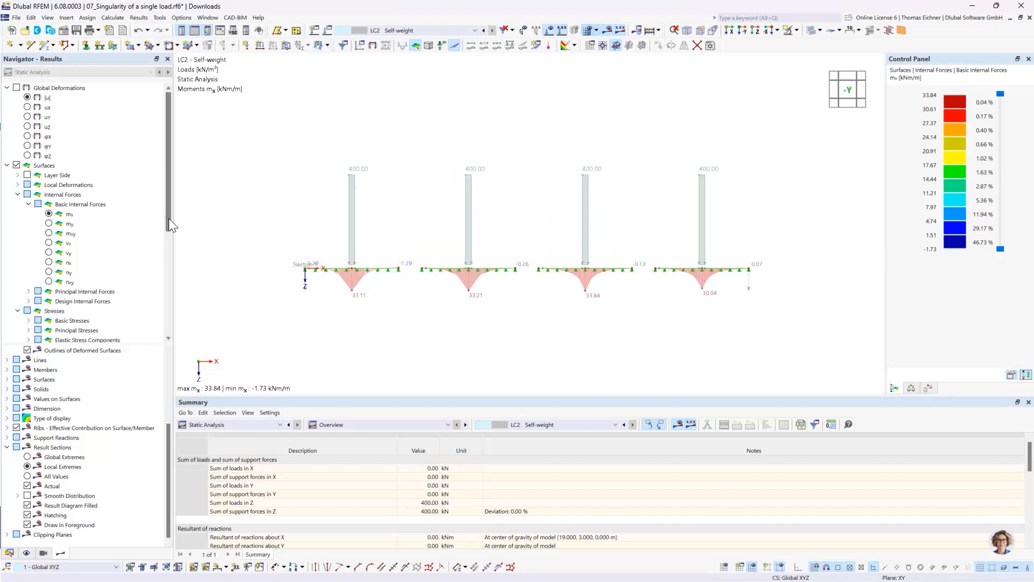
Step: Create a new model named 08_Nodal Support Singularity in the Downloads project, with model type 2D | XY | Plate
{"action": "left_click", "coordinate": [10, 553]}
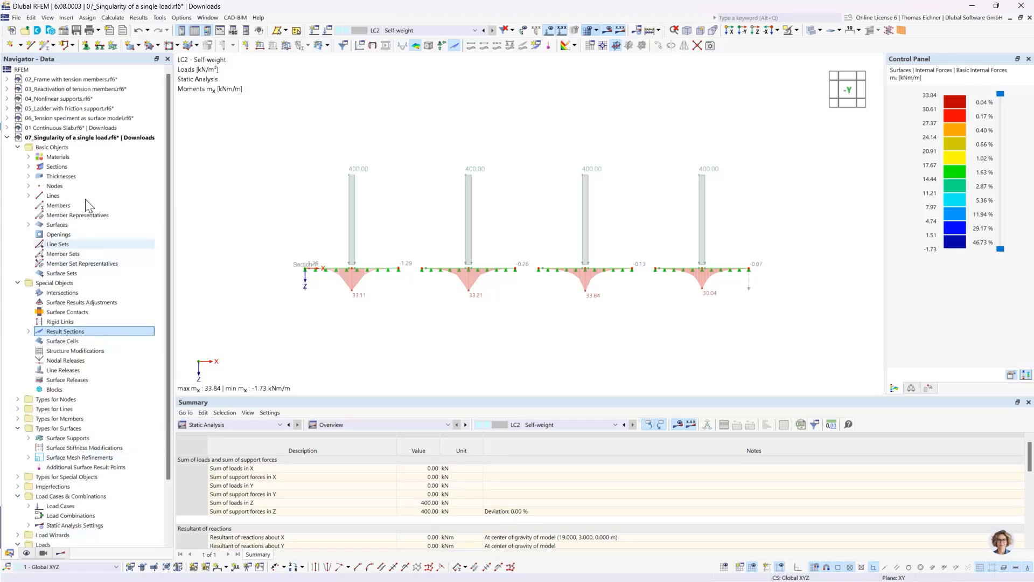
{"action": "left_click", "coordinate": [7, 137]}
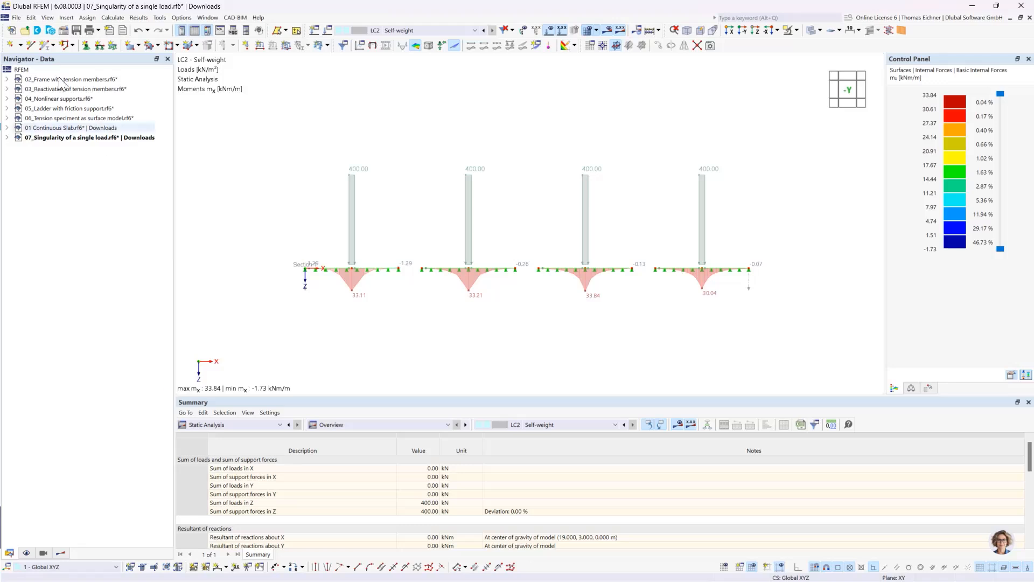
{"action": "left_click", "coordinate": [11, 31]}
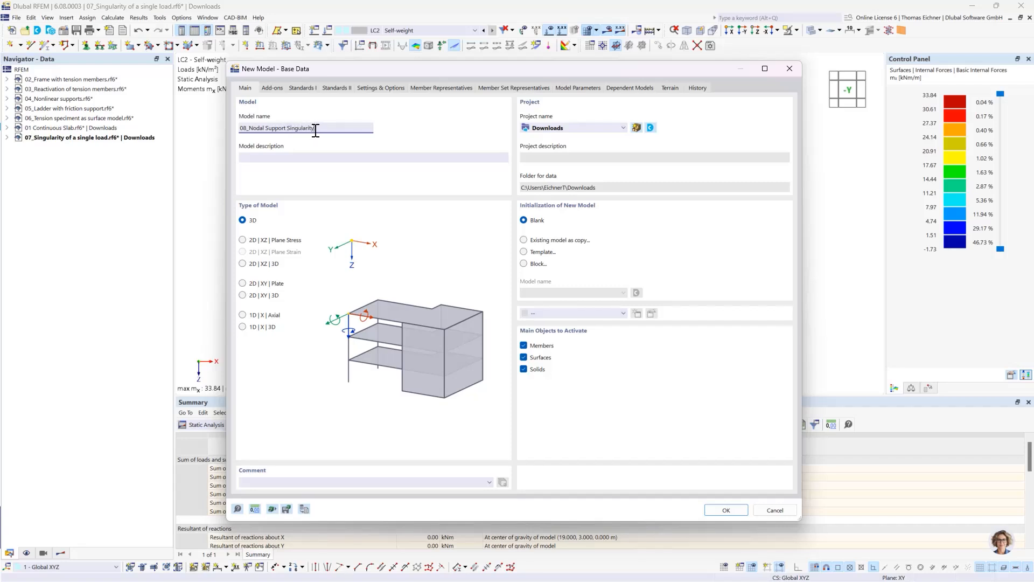
{"action": "left_click", "coordinate": [276, 88]}
{"action": "left_click", "coordinate": [524, 129]}
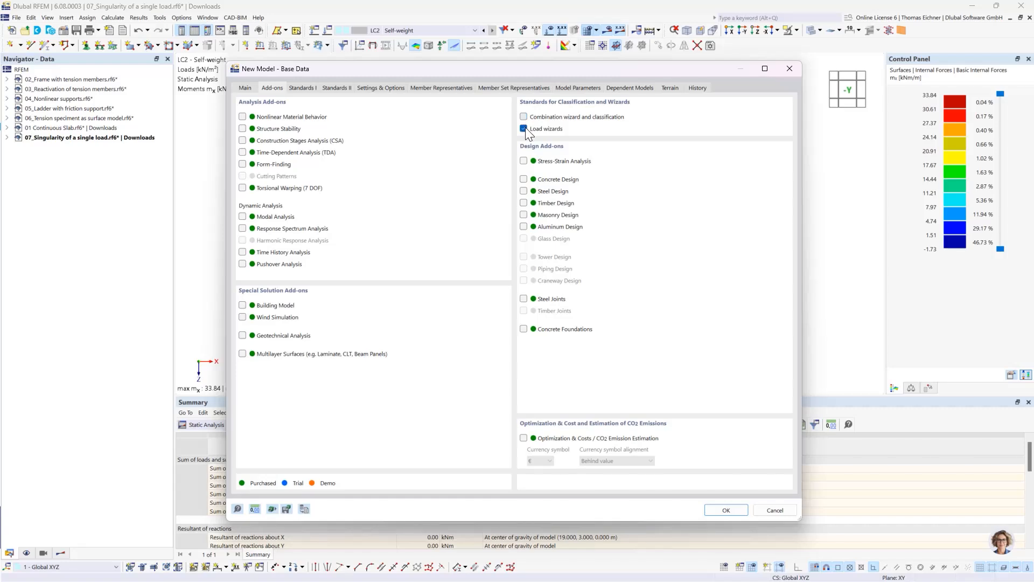
{"action": "left_click", "coordinate": [247, 89]}
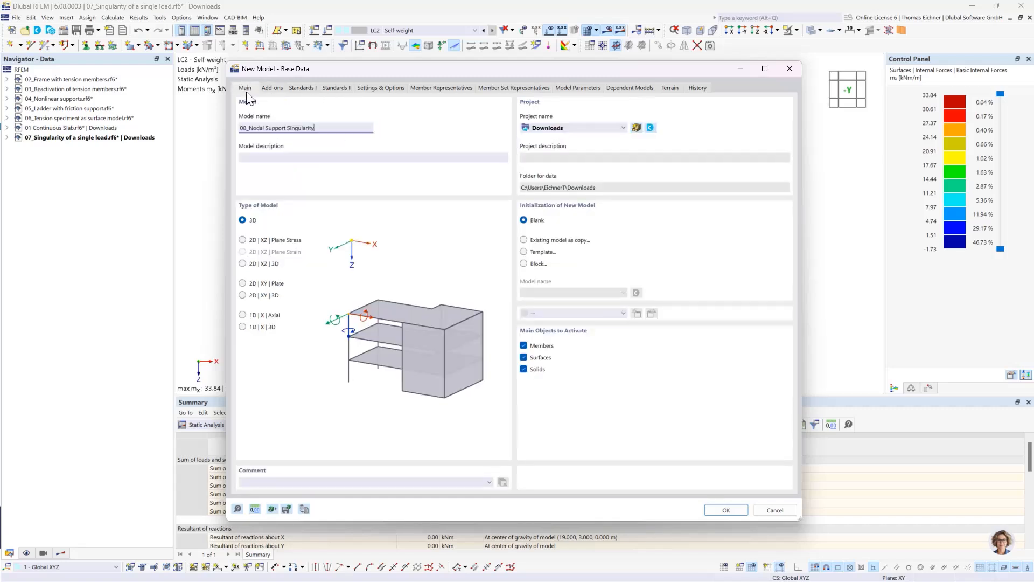
{"action": "left_click", "coordinate": [243, 264]}
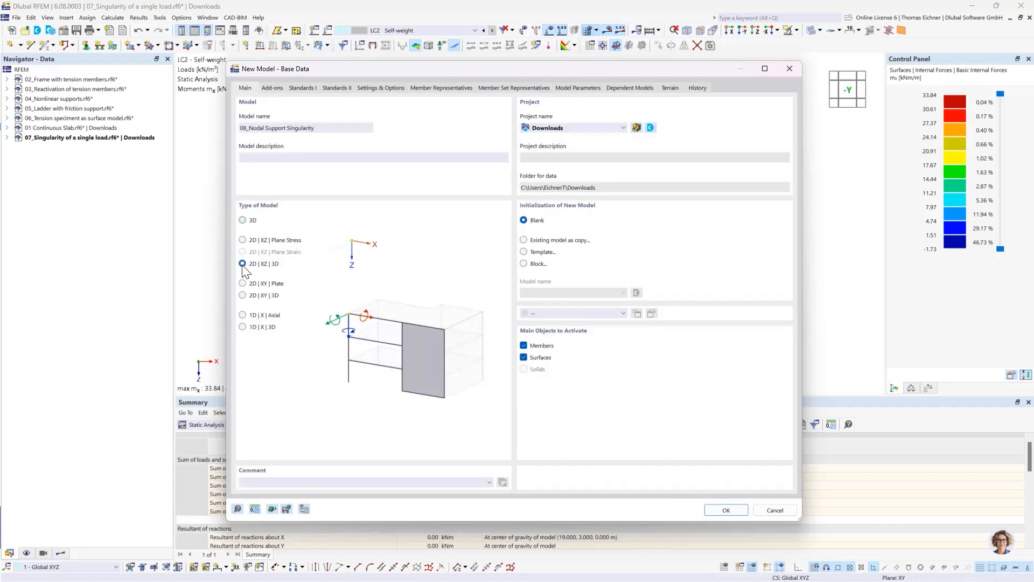
{"action": "left_click", "coordinate": [268, 284]}
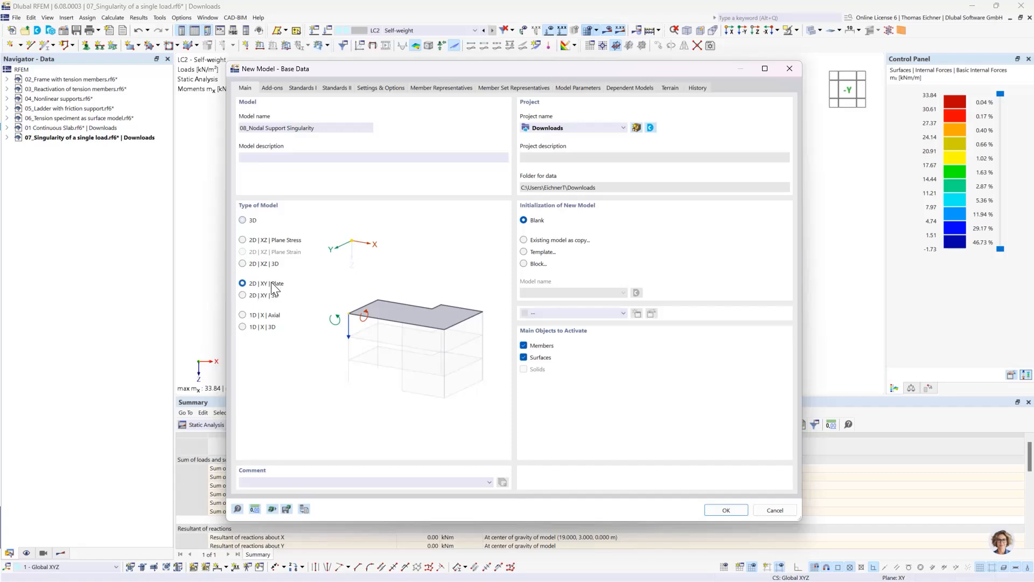
{"action": "left_click", "coordinate": [727, 512]}
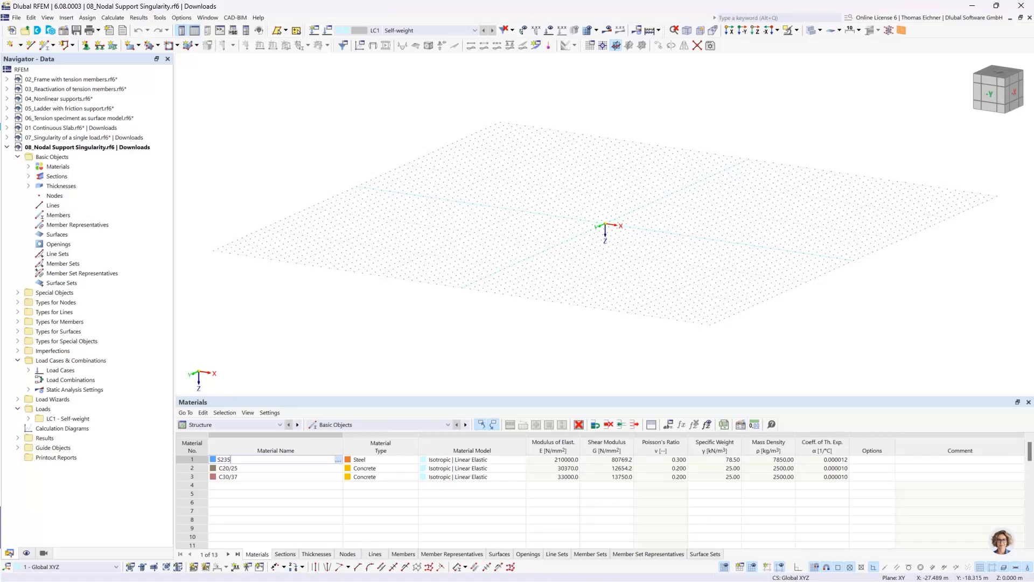
Step: Set up a new rectangular surface, viewed from above, with a newly defined uniform thickness of 300 mm in C30/37
{"action": "left_click", "coordinate": [755, 31]}
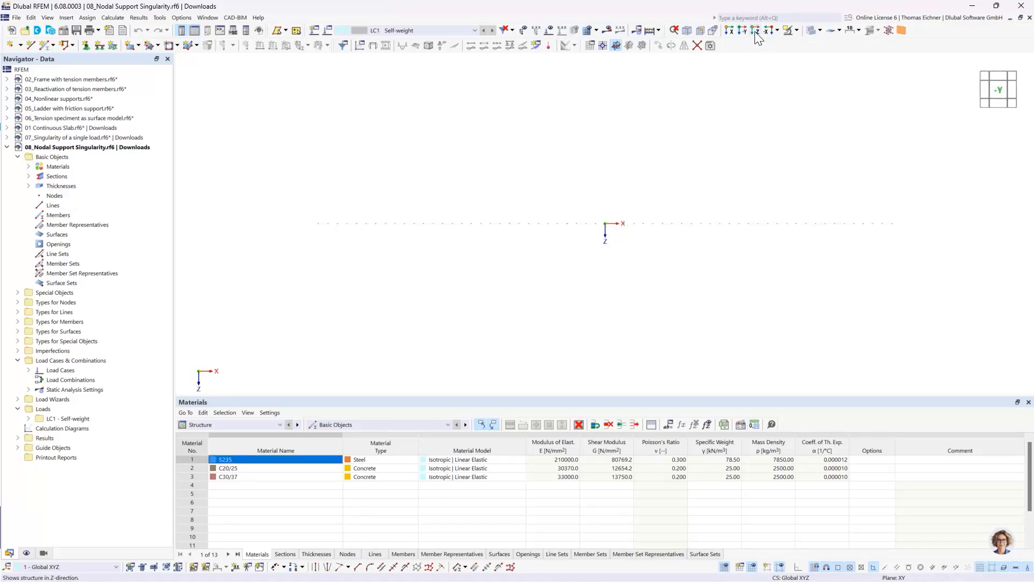
{"action": "left_click", "coordinate": [755, 31]}
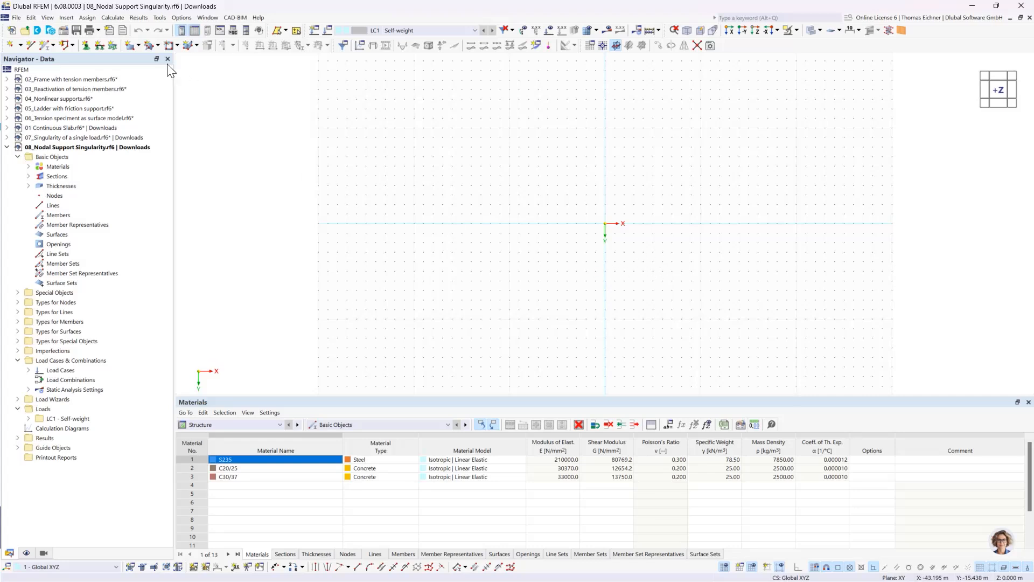
{"action": "left_click", "coordinate": [128, 44]}
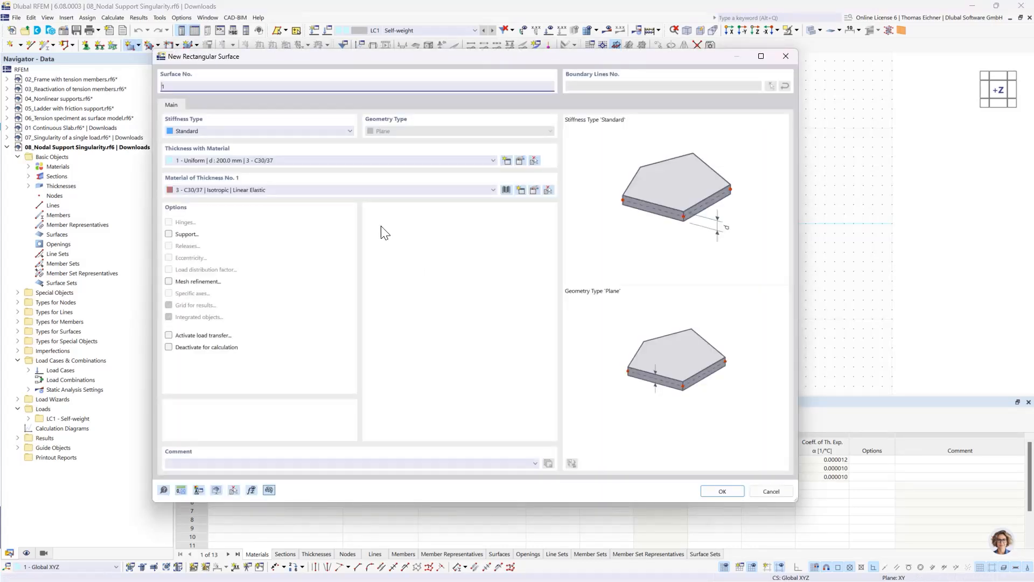
{"action": "left_click", "coordinate": [282, 159]}
{"action": "left_click", "coordinate": [281, 160]}
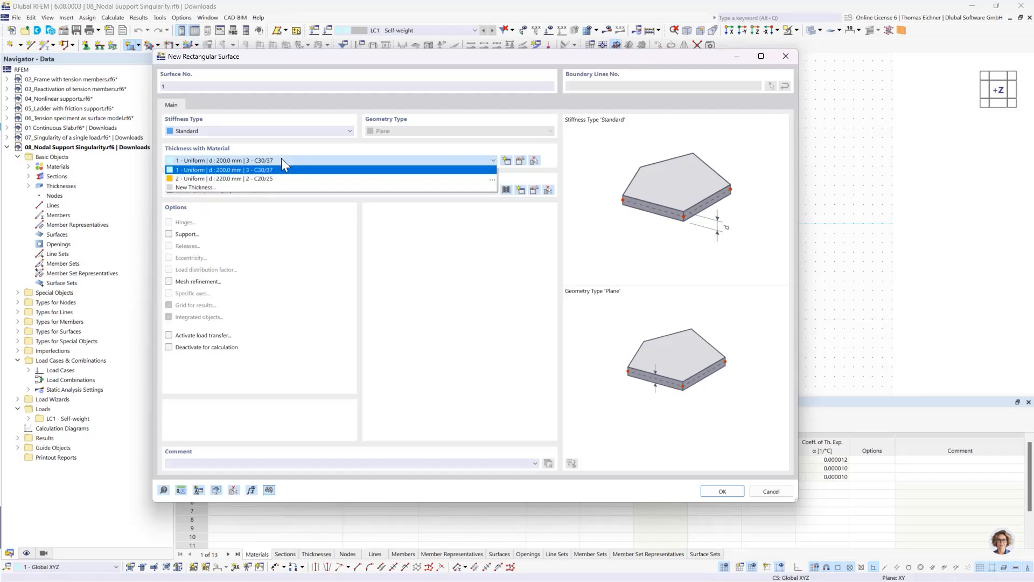
{"action": "left_click", "coordinate": [238, 186]}
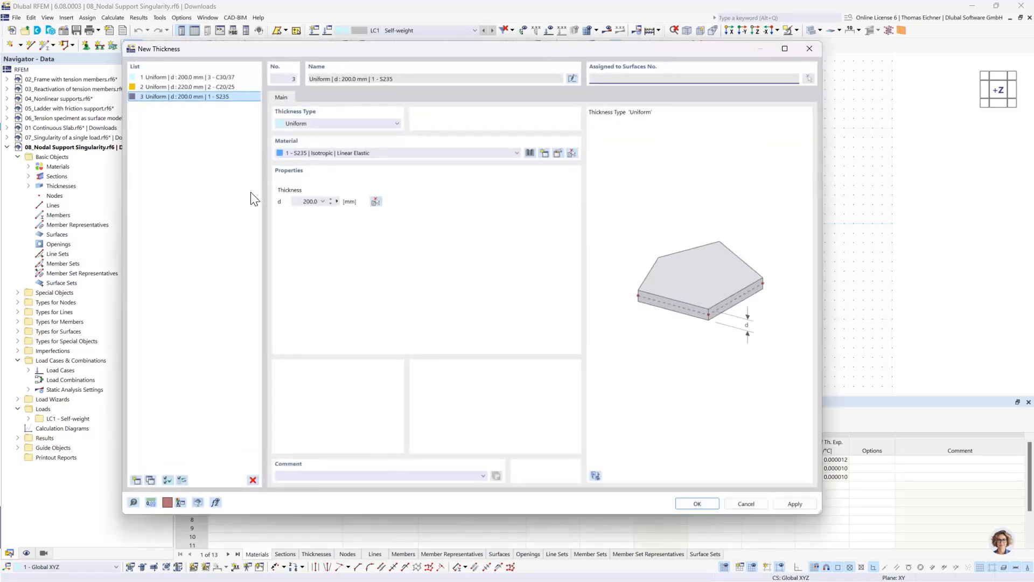
{"action": "left_click", "coordinate": [306, 202]}
{"action": "left_click", "coordinate": [684, 503]}
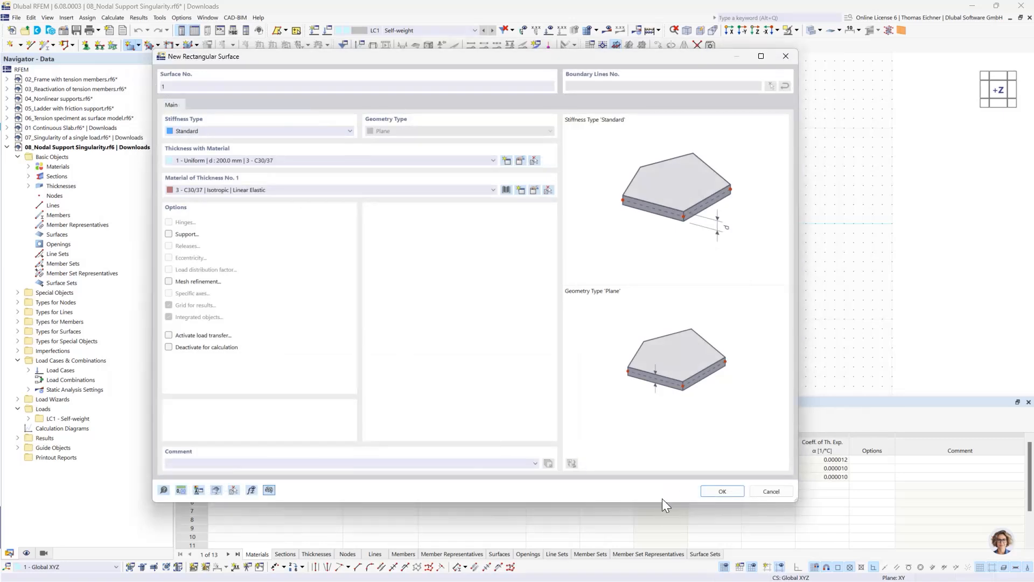
{"action": "left_click", "coordinate": [265, 186]}
{"action": "left_click", "coordinate": [240, 217]}
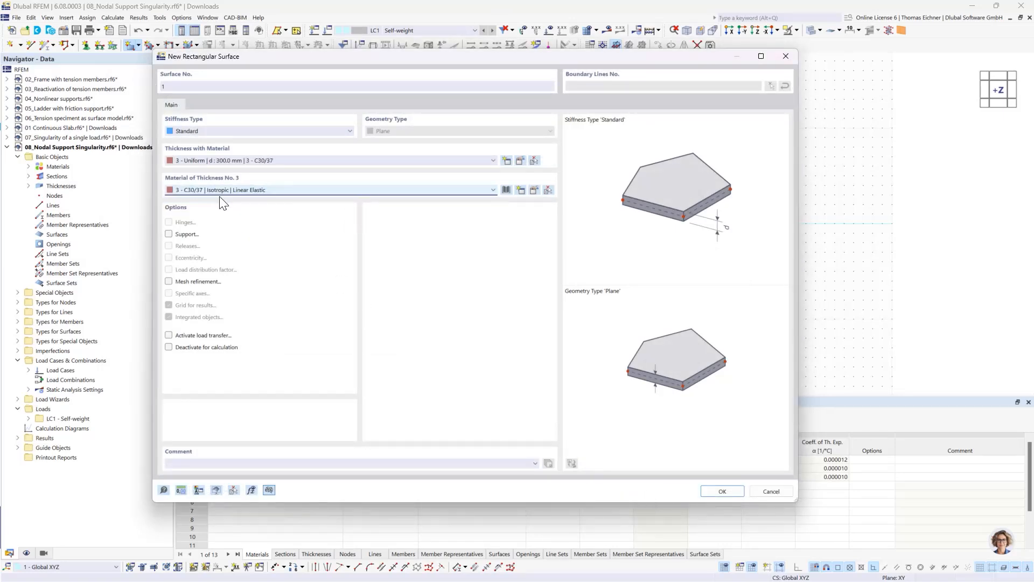
{"action": "left_click", "coordinate": [722, 491]}
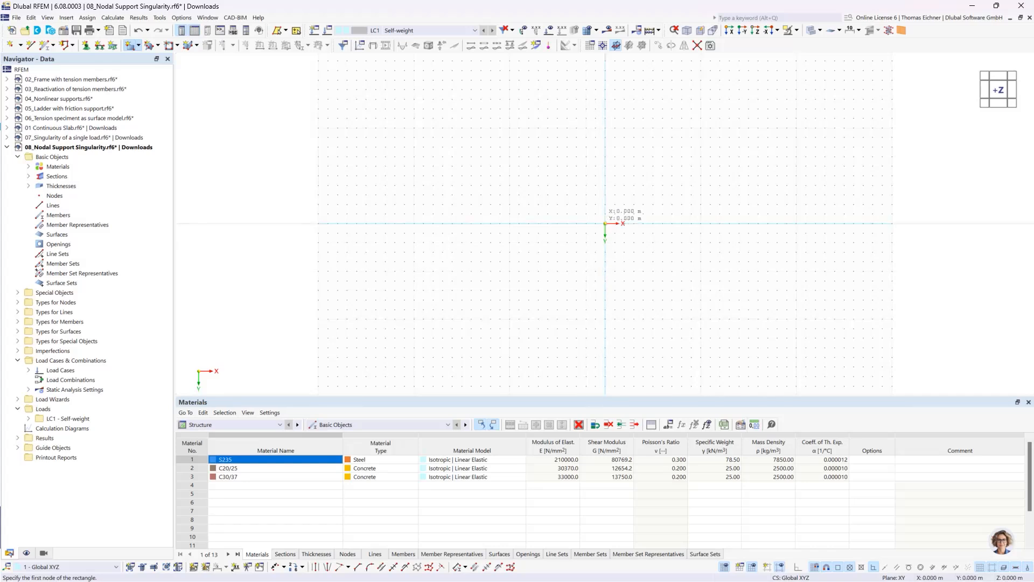
Step: Draw the rectangular plate from the origin to X 8 m, Y 4 m
{"action": "left_click", "coordinate": [605, 223]}
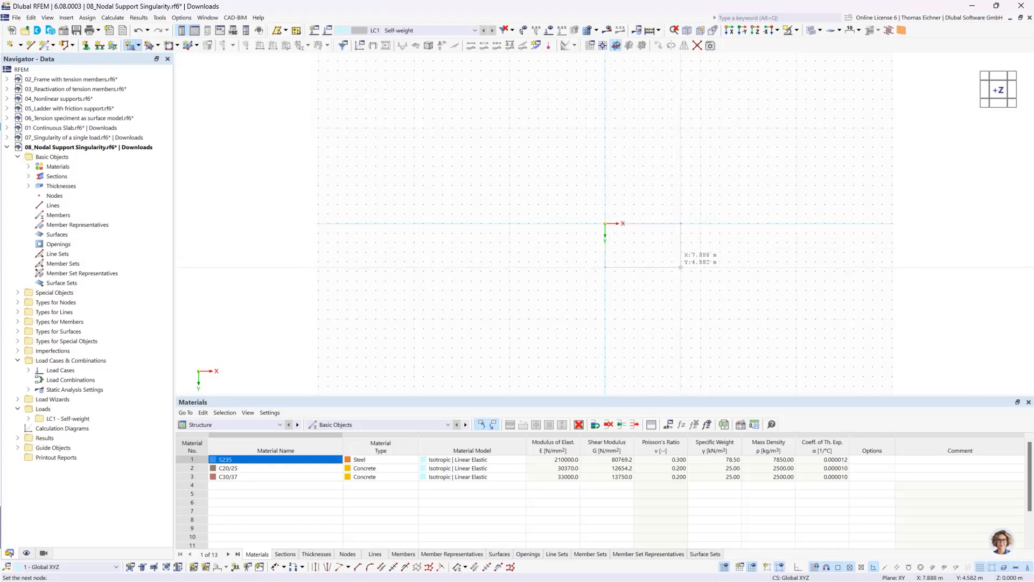
{"action": "left_click", "coordinate": [681, 262]}
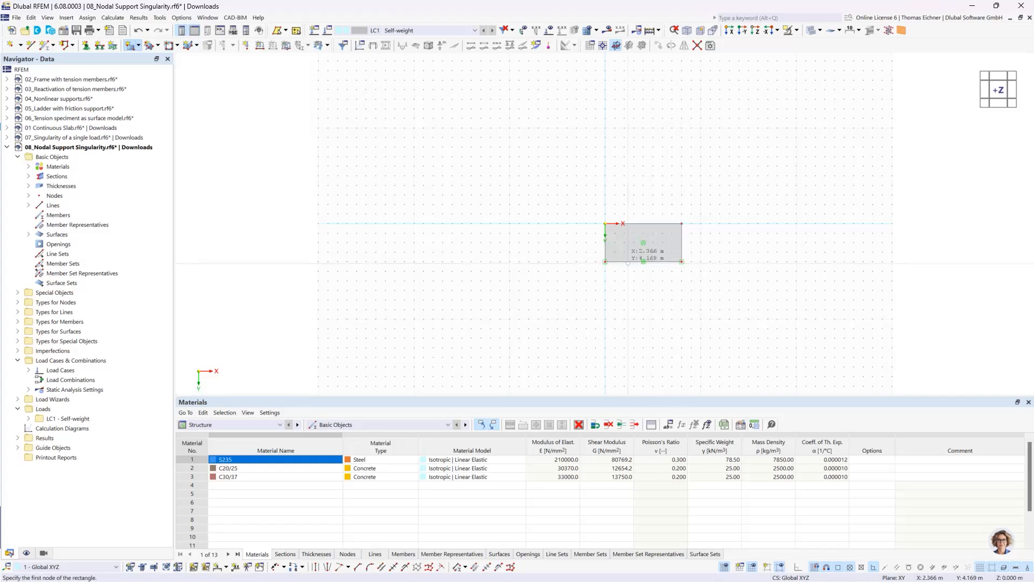
{"action": "key", "text": "Escape"}
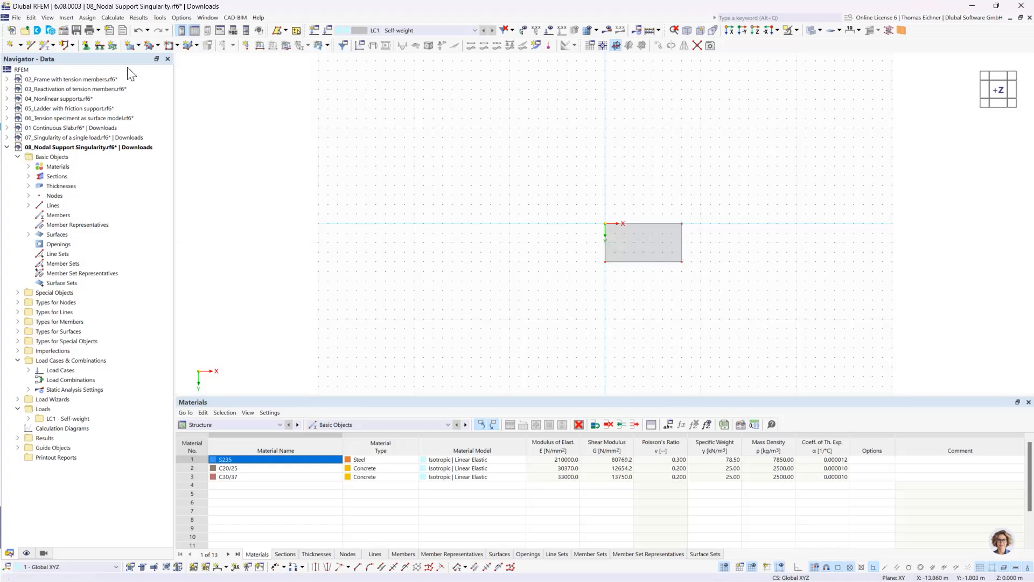
Step: Place a single node inside the plate at X 2 m, Y 2 m
{"action": "left_click", "coordinate": [10, 45]}
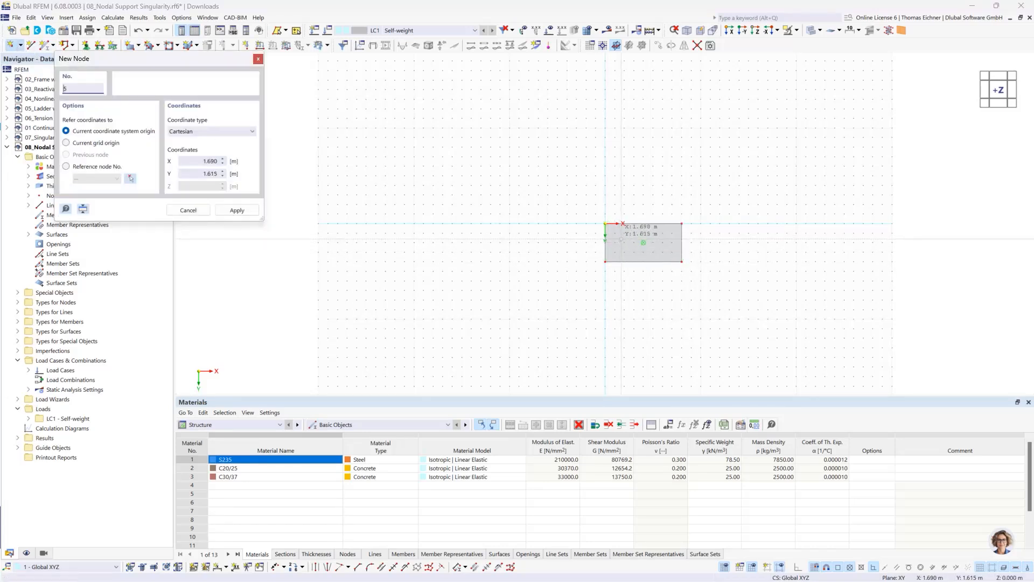
{"action": "left_click", "coordinate": [586, 252]}
{"action": "key", "text": "Escape"}
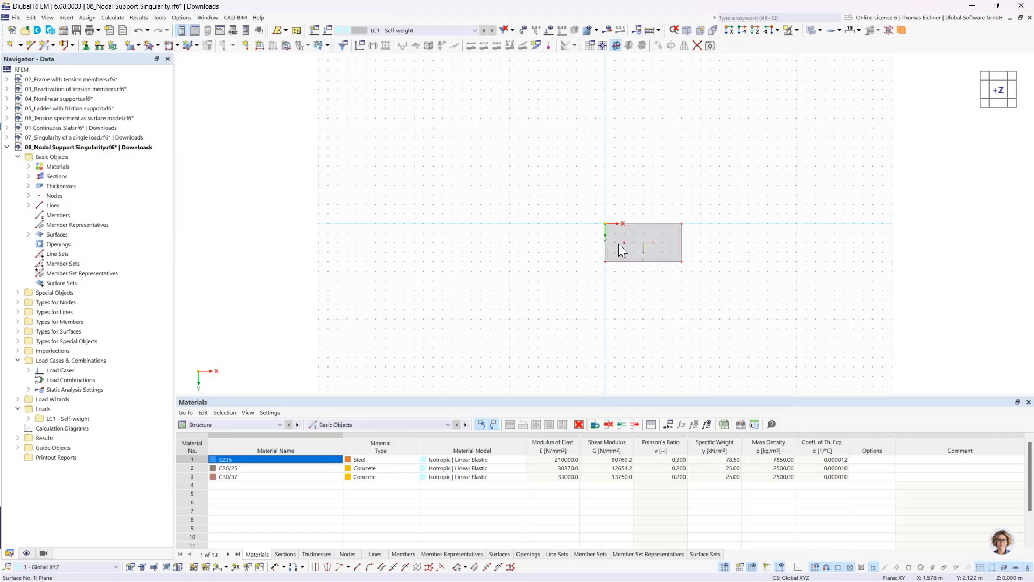
Step: Assign a hinged line support to the plate edge at X 8 m and a hinged nodal support to the interior node
{"action": "left_click", "coordinate": [100, 45]}
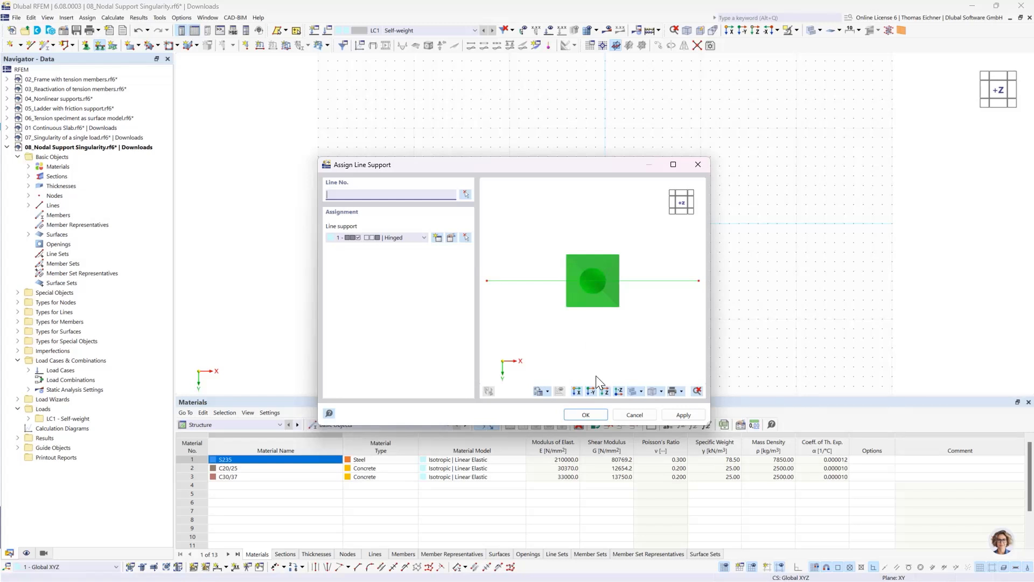
{"action": "left_click", "coordinate": [590, 413]}
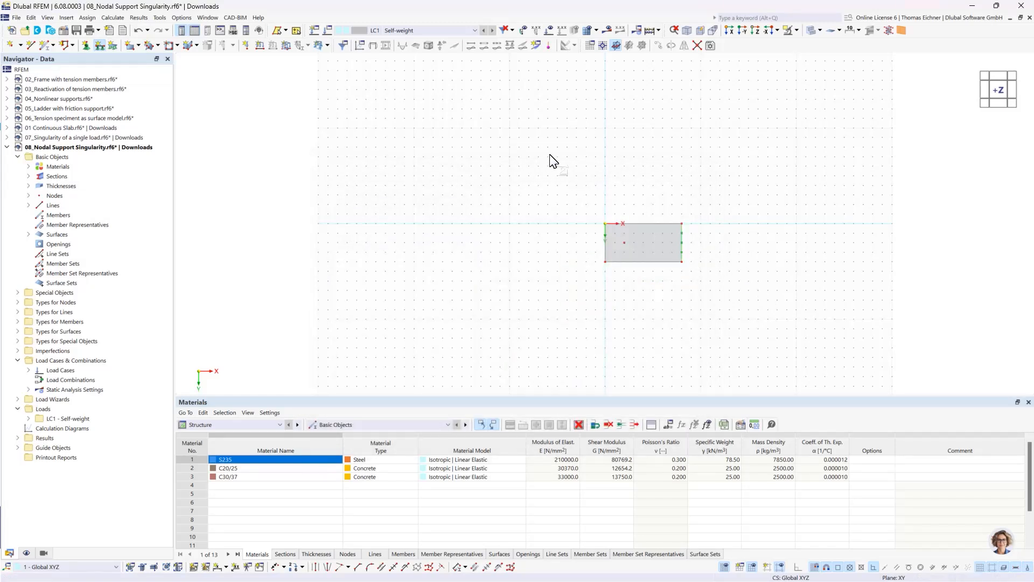
{"action": "left_click", "coordinate": [87, 45]}
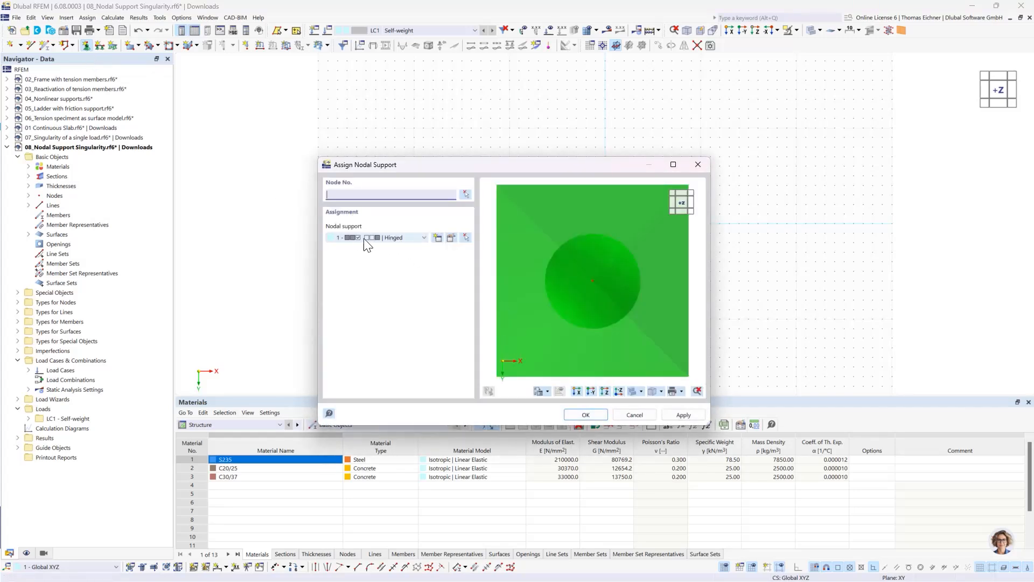
{"action": "left_click", "coordinate": [585, 414]}
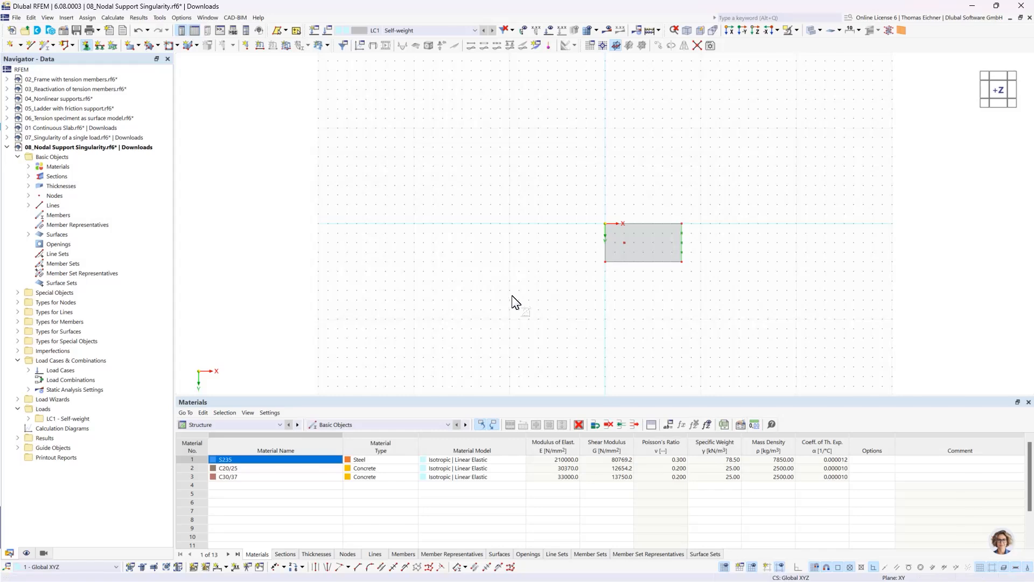
{"action": "key", "text": "Escape"}
Step: Enlarge the displayed symbols of the line support and the nodal support
{"action": "scroll", "coordinate": [639, 237], "scroll_direction": "up", "scroll_amount": 5}
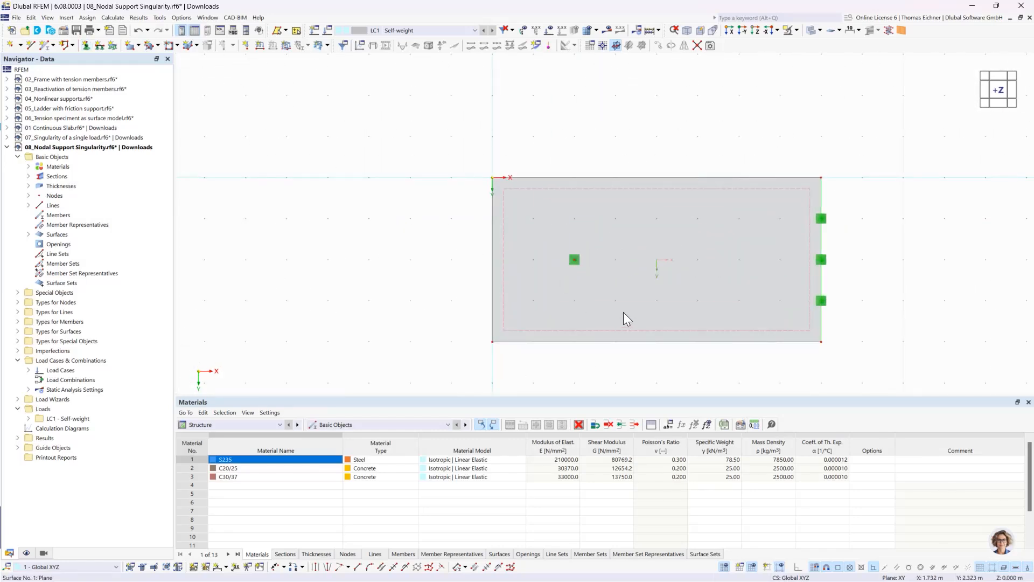
{"action": "right_click", "coordinate": [823, 262]}
{"action": "left_click_drag", "start_coordinate": [882, 353], "coordinate": [923, 353]}
{"action": "left_click", "coordinate": [577, 259]}
{"action": "right_click", "coordinate": [578, 260]}
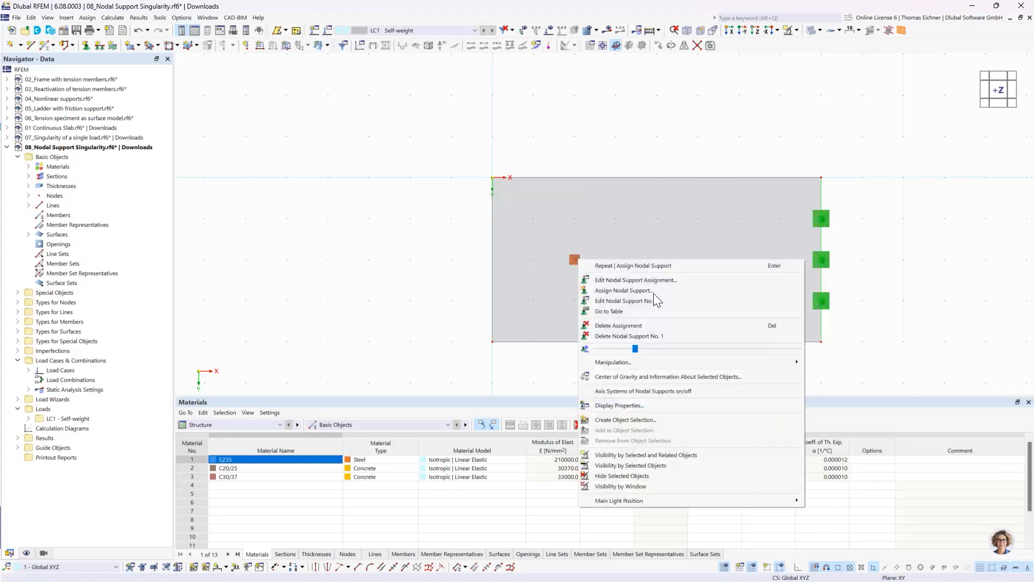
{"action": "left_click_drag", "start_coordinate": [639, 352], "coordinate": [694, 352]}
{"action": "left_click", "coordinate": [574, 38]}
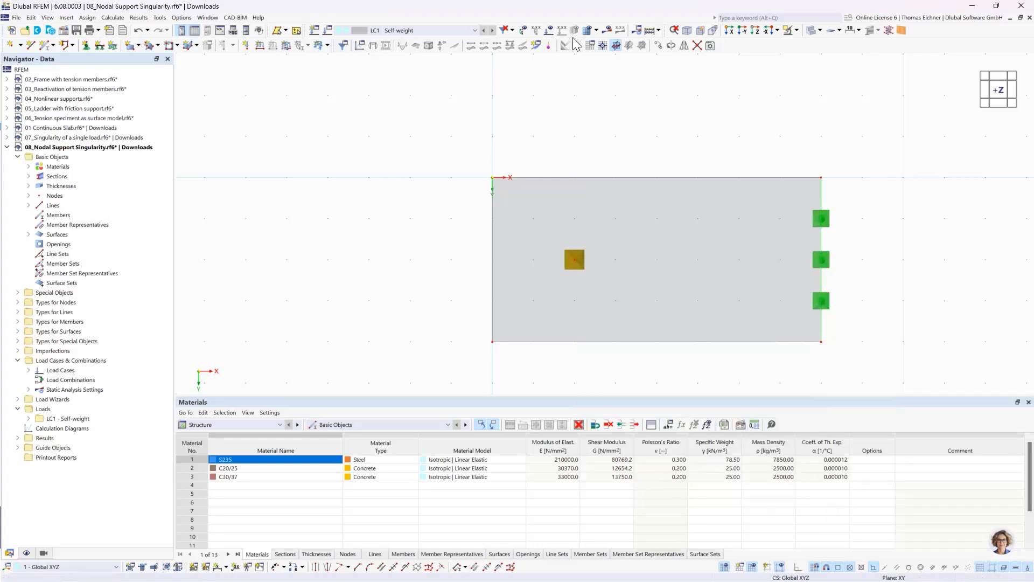
{"action": "left_click", "coordinate": [570, 140]}
Step: Apply a uniform surface load of 10 kN/m² in the global Z direction to the plate in load case LC1
{"action": "scroll", "coordinate": [571, 140], "scroll_direction": "down", "scroll_amount": 2}
{"action": "scroll", "coordinate": [520, 102], "scroll_direction": "down", "scroll_amount": 4}
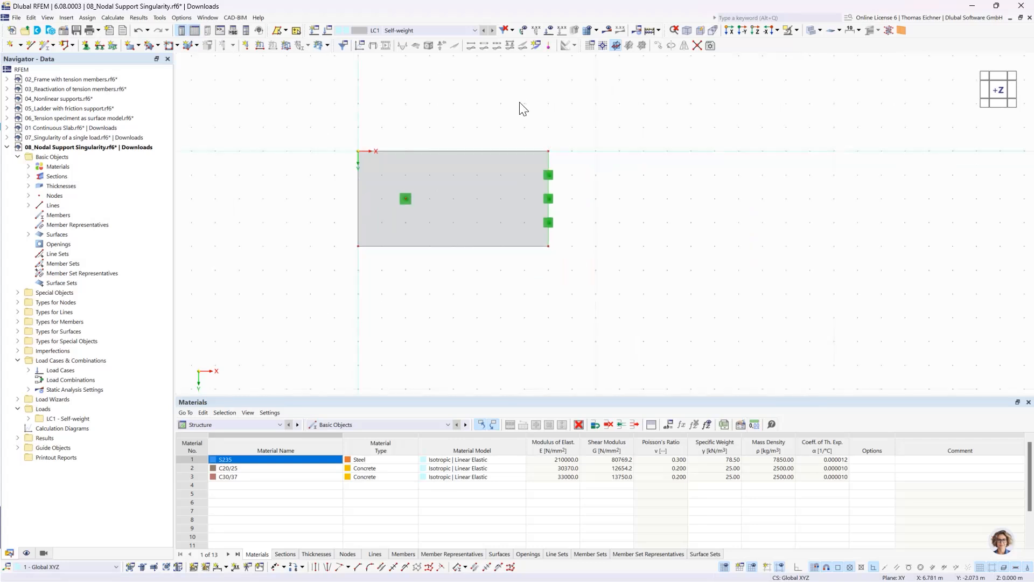
{"action": "left_click", "coordinate": [286, 46]}
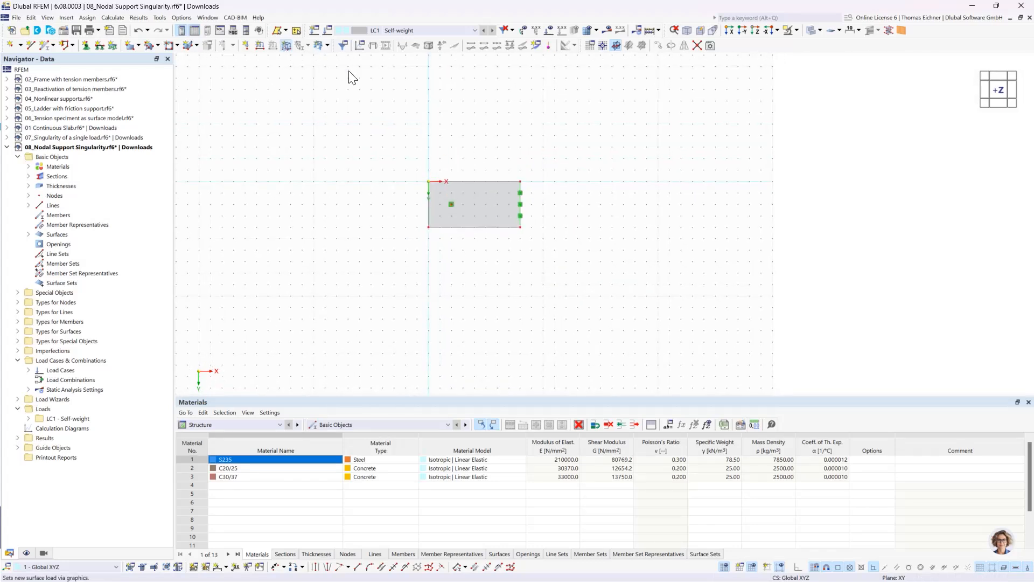
{"action": "left_click", "coordinate": [419, 176]}
{"action": "type", "text": "10"}
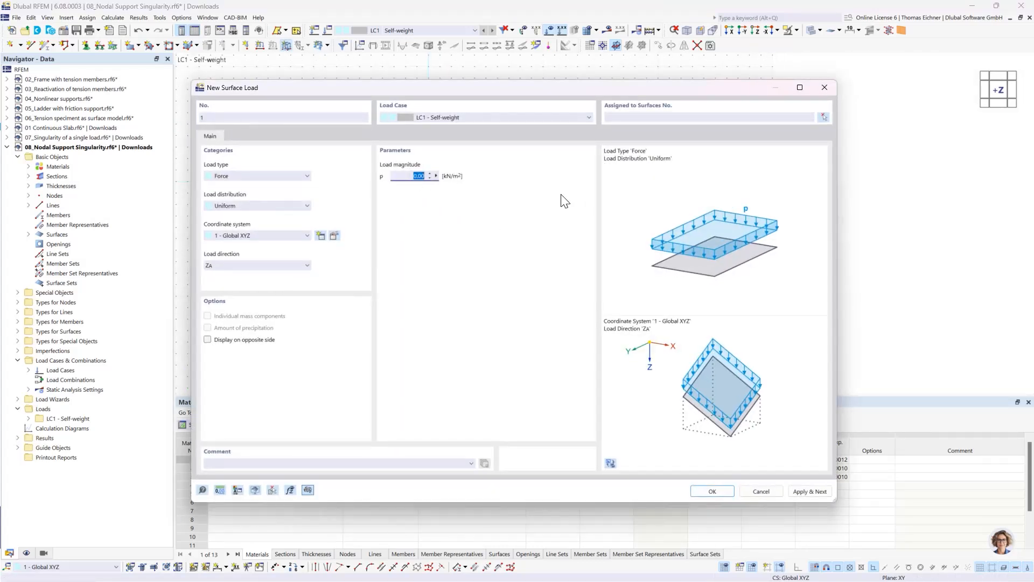
{"action": "left_click", "coordinate": [722, 494]}
{"action": "left_click", "coordinate": [480, 218]}
{"action": "left_click", "coordinate": [160, 168]}
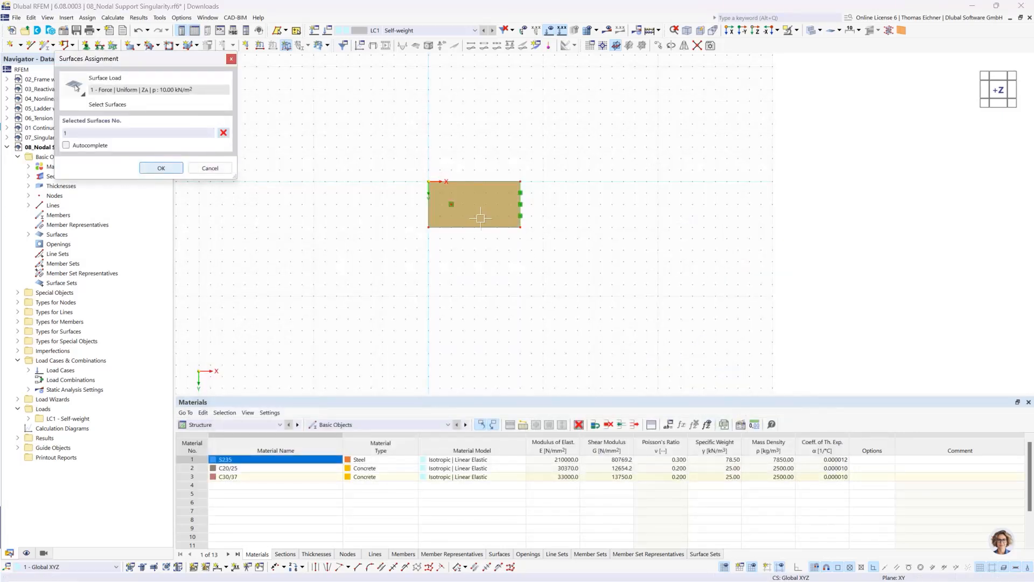
Step: Copy the entire plate with its supports and load three times at 10 m spacing along X
{"action": "left_click_drag", "start_coordinate": [379, 282], "coordinate": [603, 151]}
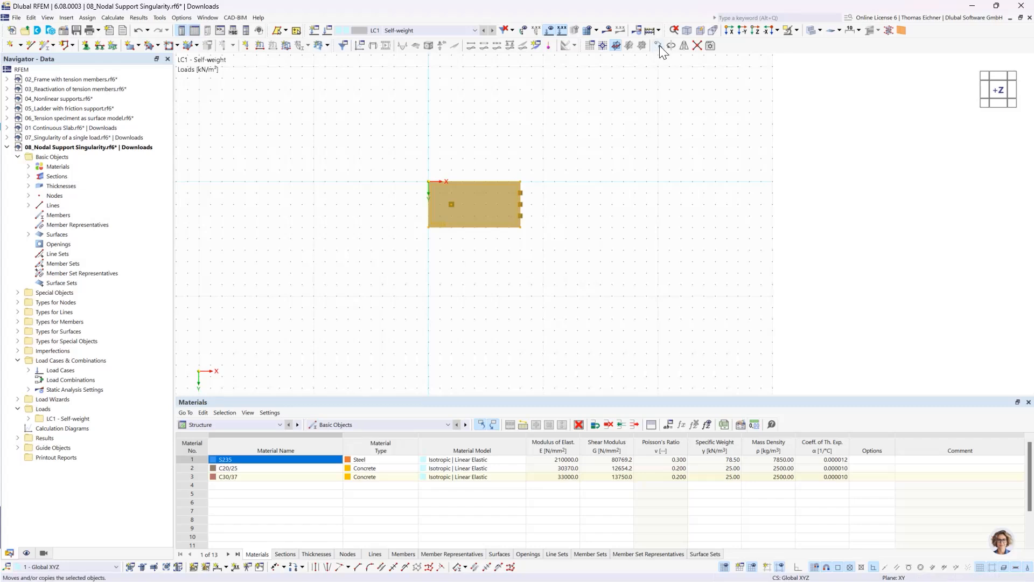
{"action": "left_click", "coordinate": [659, 45]}
{"action": "left_click", "coordinate": [363, 207]}
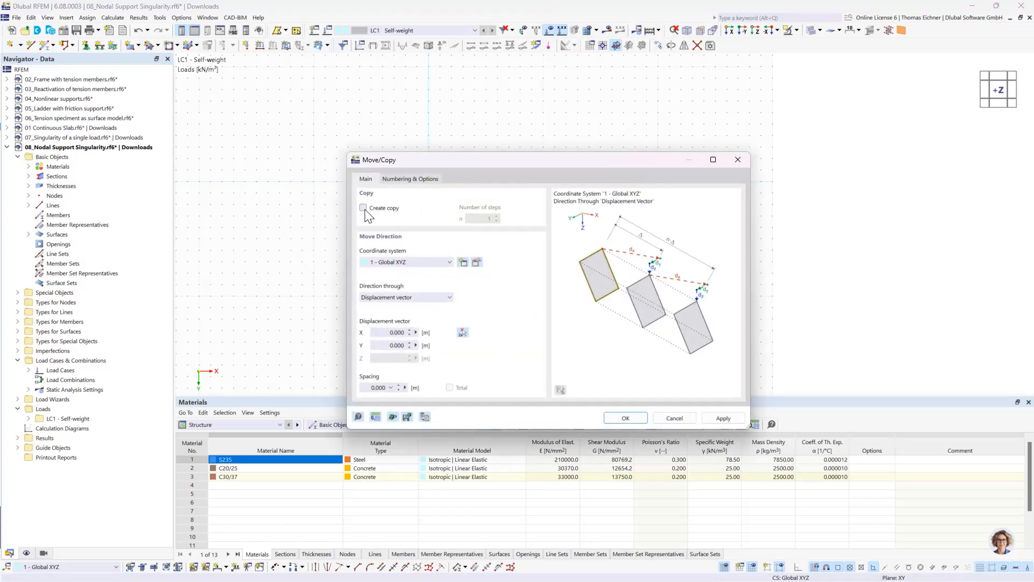
{"action": "type", "text": "3"}
{"action": "left_click", "coordinate": [389, 333]}
{"action": "type", "text": "10"}
{"action": "left_click", "coordinate": [620, 418]}
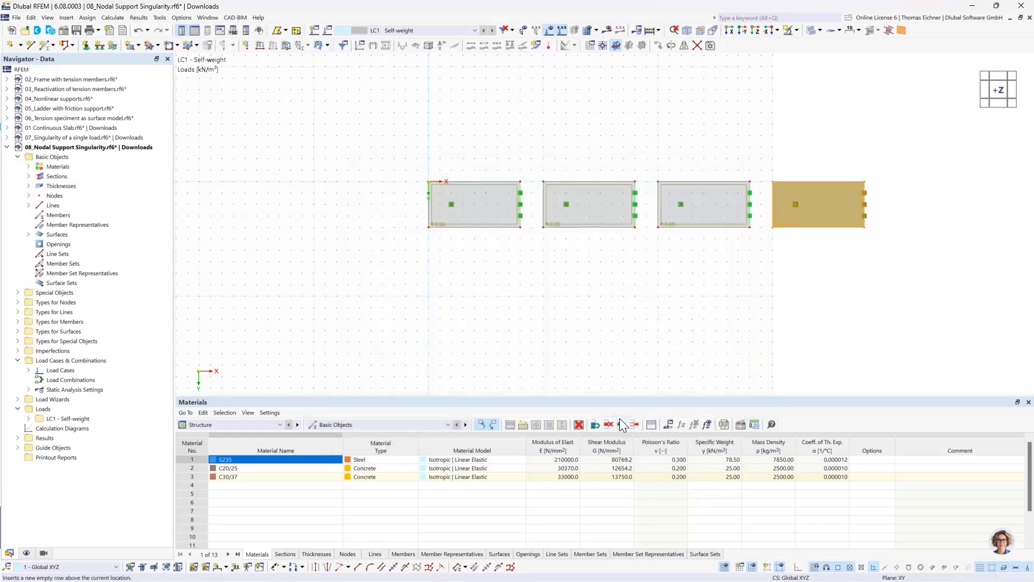
Step: Create a surface mesh refinement with a target FE length of 2 m and assign it to surface 1
{"action": "middle_click_drag", "start_coordinate": [680, 283], "coordinate": [575, 316]}
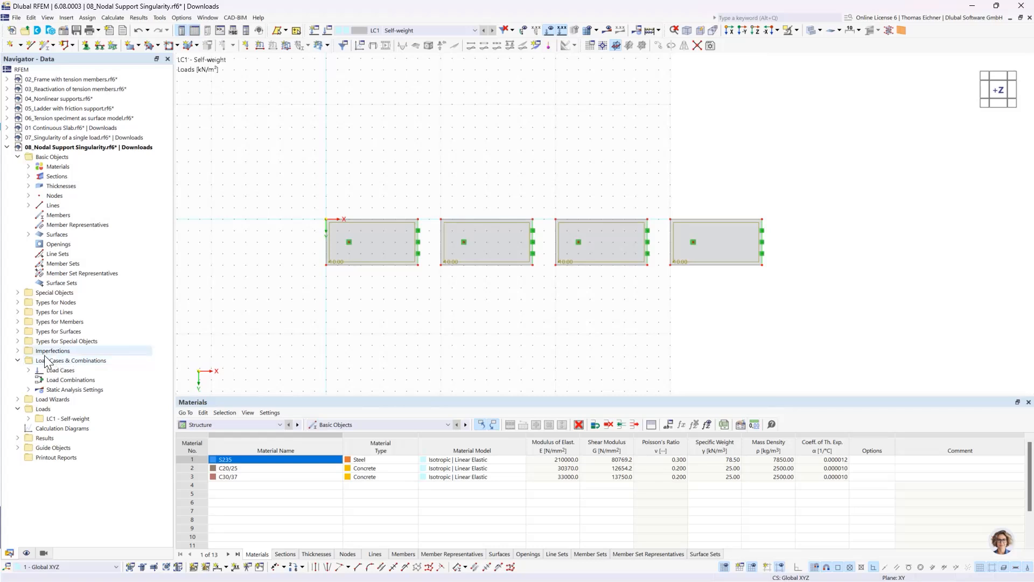
{"action": "left_click", "coordinate": [21, 332]}
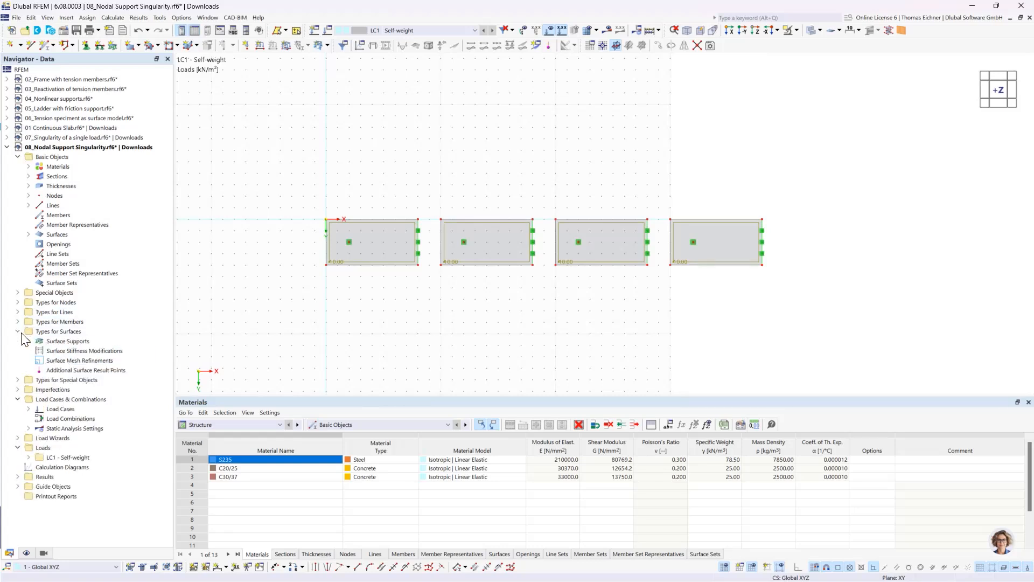
{"action": "double_click", "coordinate": [78, 362]}
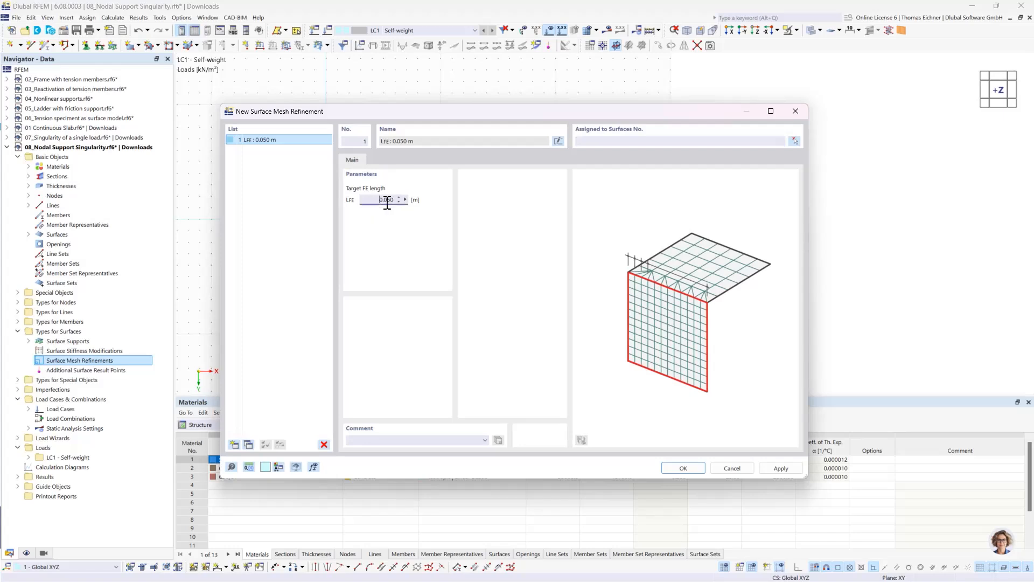
{"action": "double_click", "coordinate": [388, 200]}
{"action": "type", "text": "2"}
{"action": "left_click", "coordinate": [795, 141]}
{"action": "left_click", "coordinate": [159, 168]}
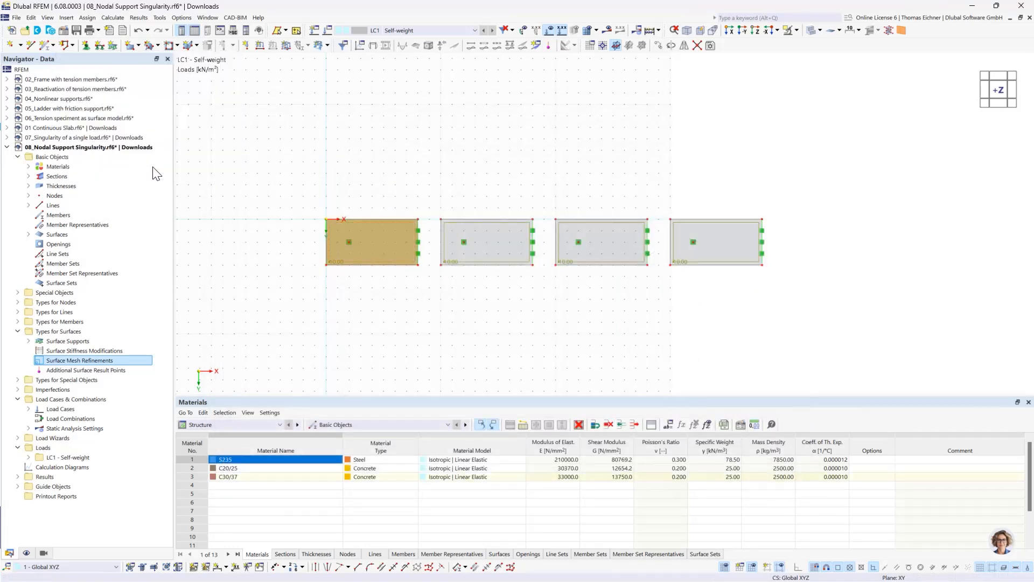
Step: Try changing this mesh refinement's target FE length to 1 m and assigning it to surface 2 as well
{"action": "double_click", "coordinate": [386, 199]}
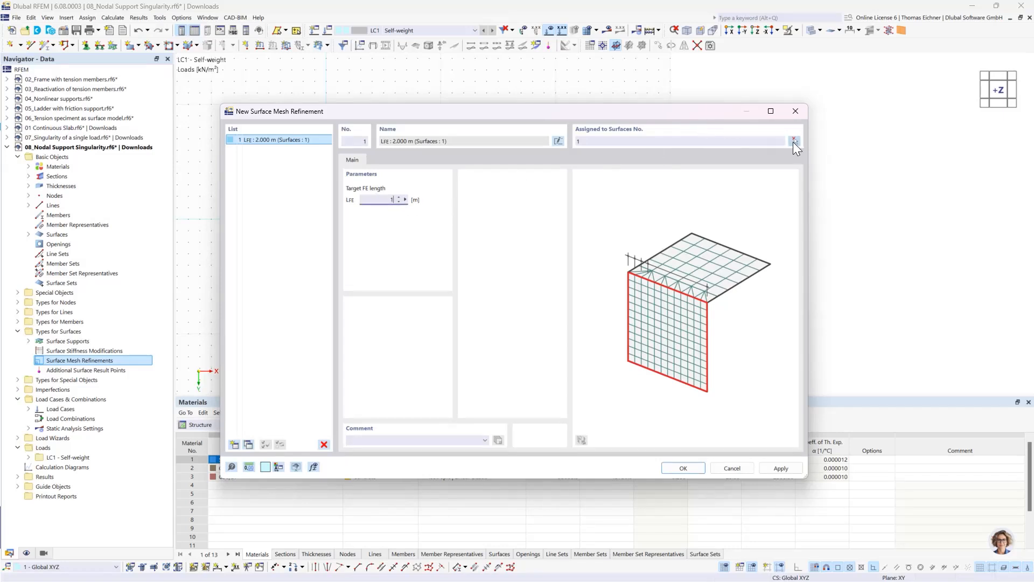
{"action": "left_click", "coordinate": [794, 141]}
{"action": "left_click", "coordinate": [501, 245]}
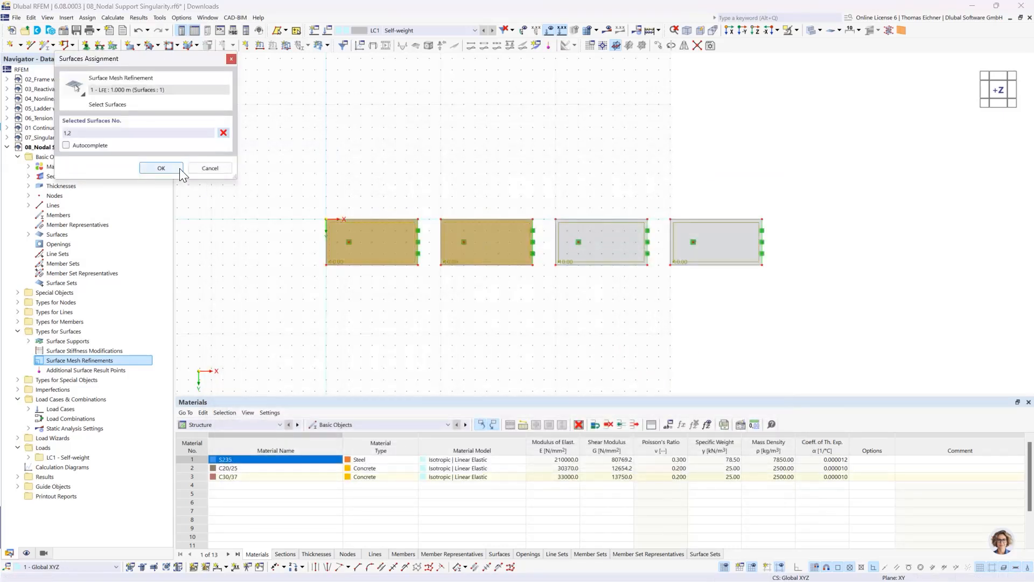
{"action": "left_click", "coordinate": [180, 168]}
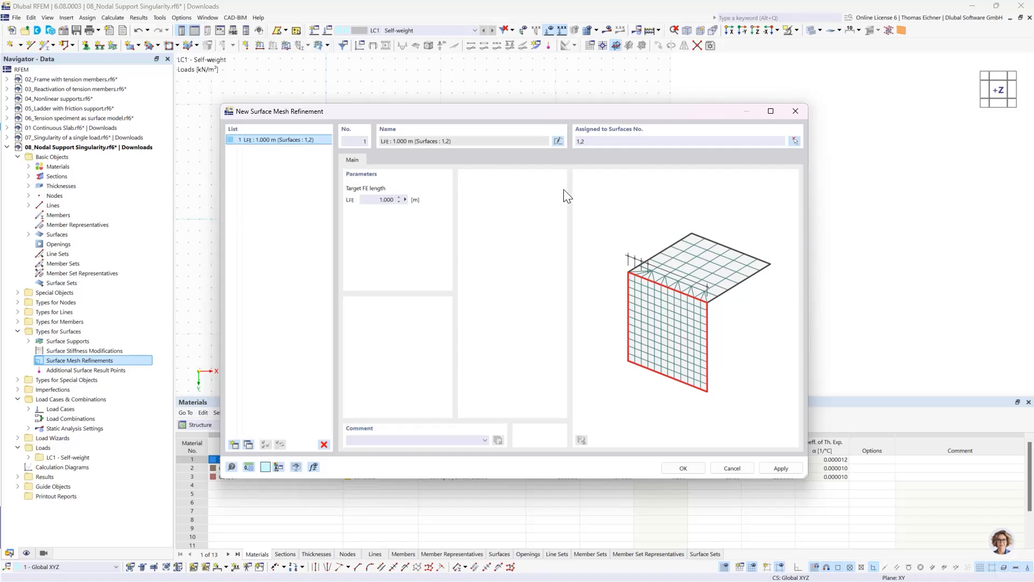
Step: Reset the mesh refinement to a target FE length of 2 m, assigned to surface 1 only
{"action": "double_click", "coordinate": [376, 203]}
{"action": "left_click", "coordinate": [606, 141]}
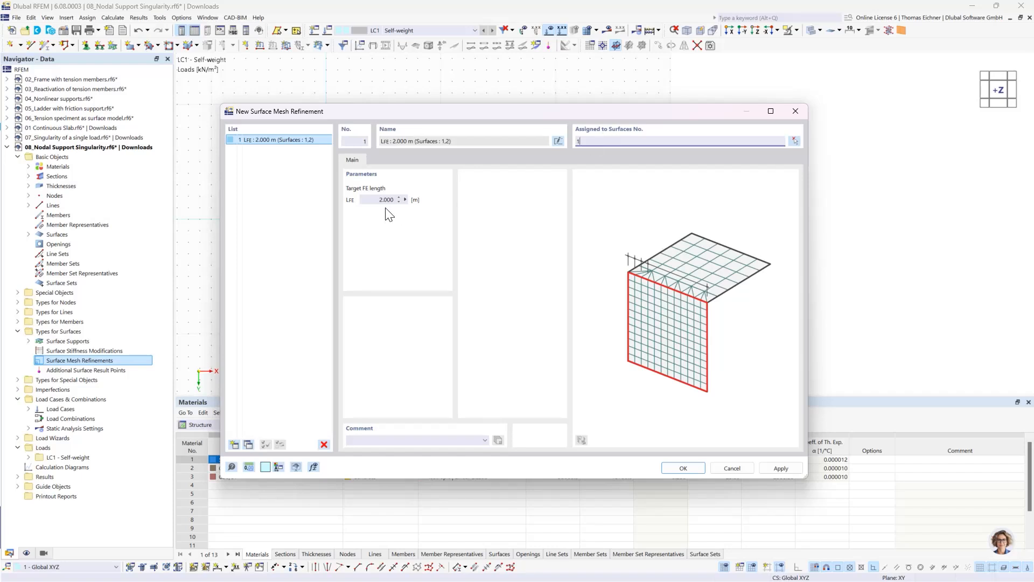
{"action": "left_click", "coordinate": [309, 153]}
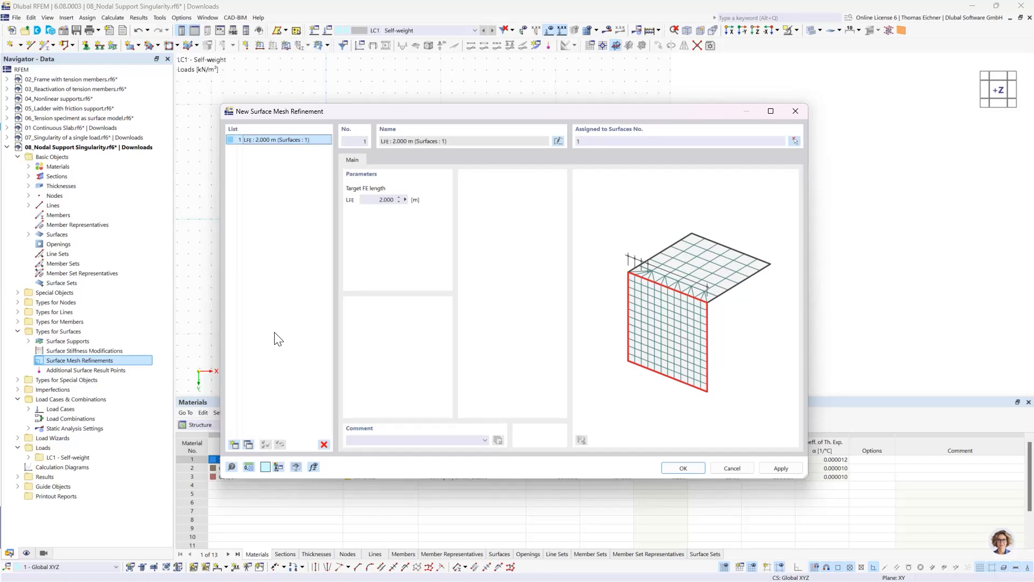
Step: Duplicate the mesh refinement, set the copy's target FE length to 1 m, and assign it to surface 2
{"action": "left_click", "coordinate": [247, 447]}
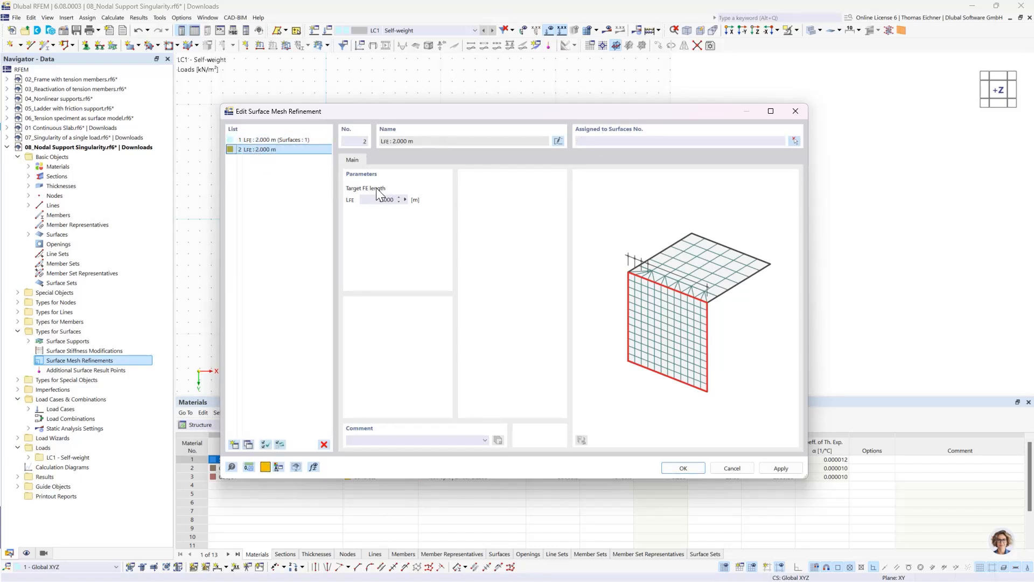
{"action": "left_click", "coordinate": [385, 199]}
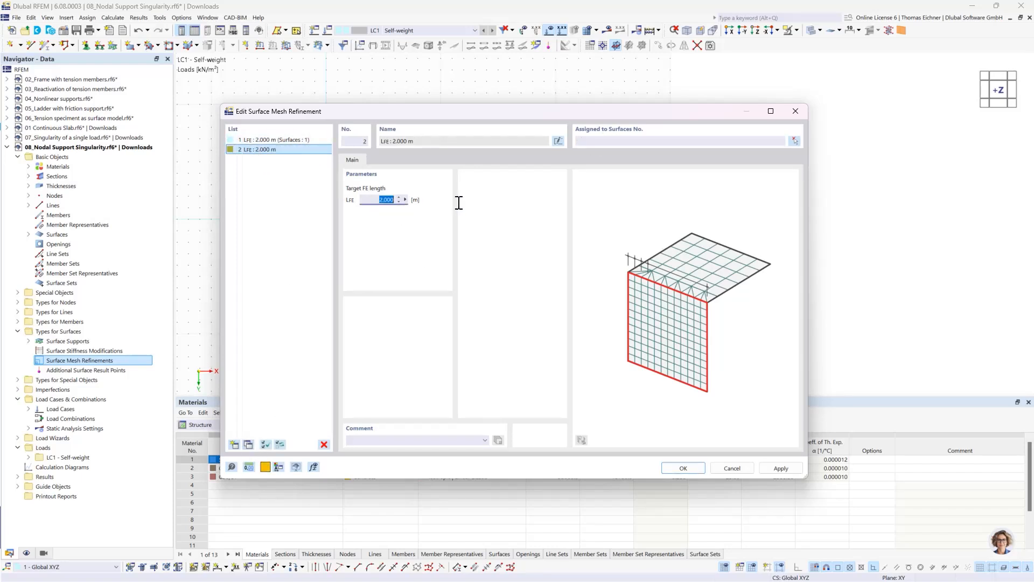
{"action": "left_click", "coordinate": [622, 140]}
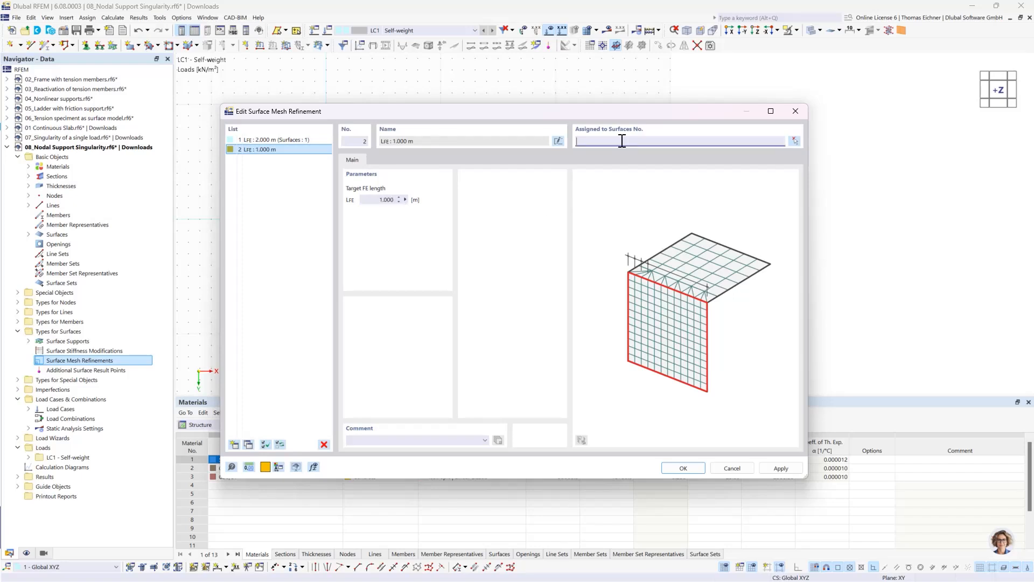
{"action": "left_click", "coordinate": [257, 150]}
Step: Duplicate the 1 m mesh refinement, set the copy's target FE length to 0.5 m, and assign it to surface 3
{"action": "left_click", "coordinate": [249, 445]}
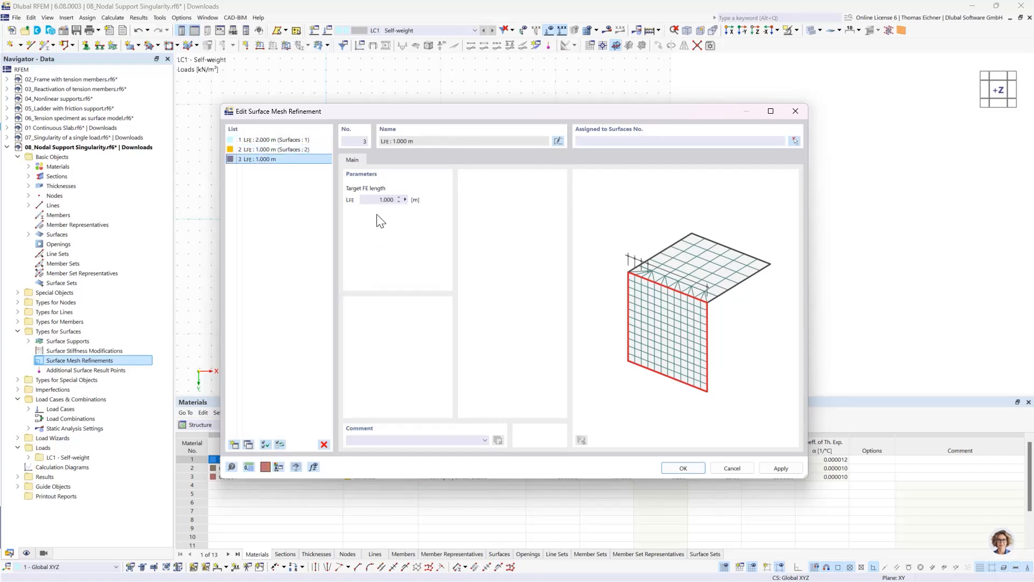
{"action": "left_click", "coordinate": [384, 200]}
{"action": "left_click", "coordinate": [608, 142]}
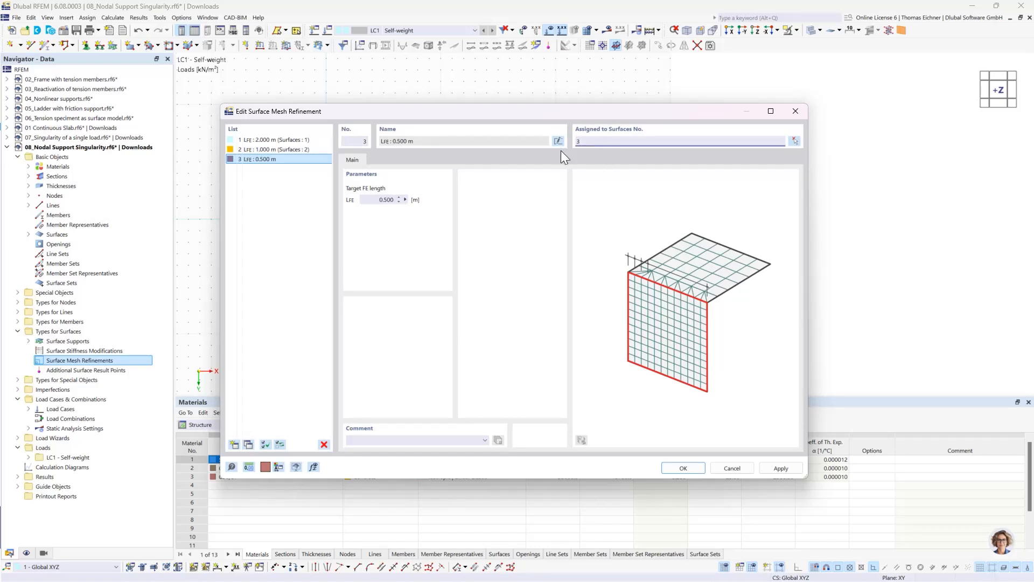
{"action": "type", "text": "3"}
{"action": "left_click", "coordinate": [266, 158]}
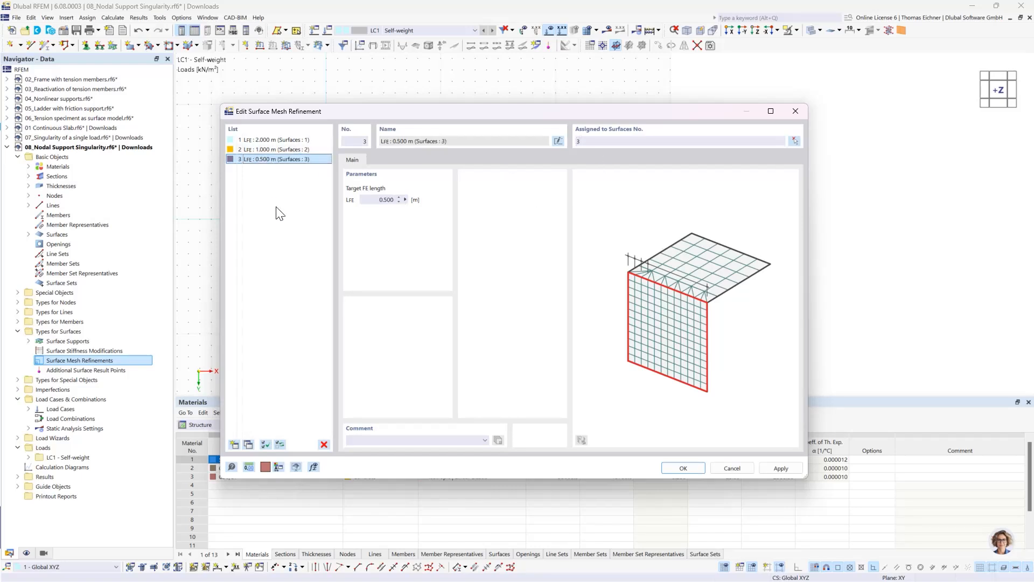
Step: Duplicate the 0.5 m mesh refinement, assign the copy to surface 4 with a finer target FE length, and accept the refinements
{"action": "left_click", "coordinate": [247, 445]}
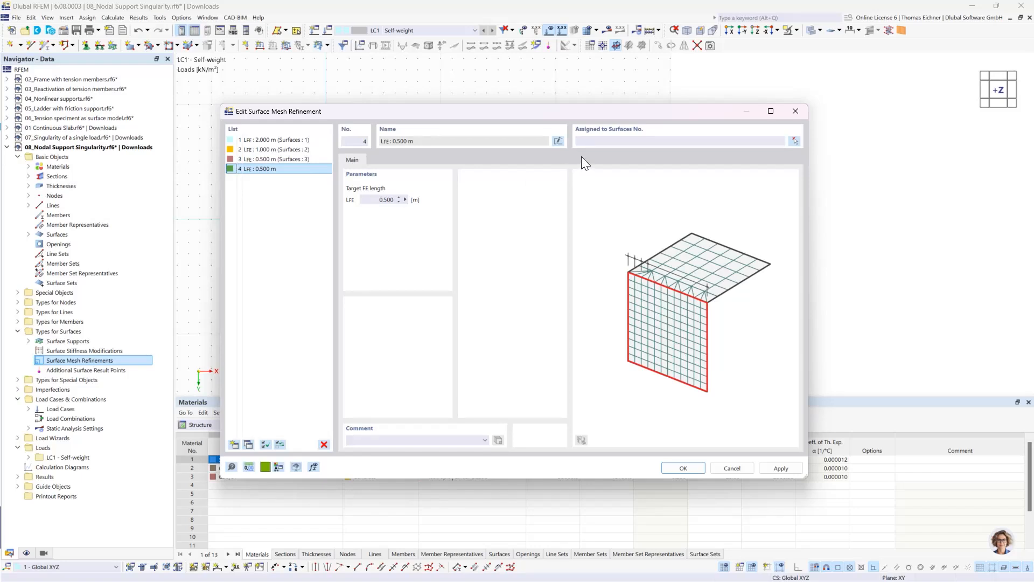
{"action": "left_click", "coordinate": [598, 142]}
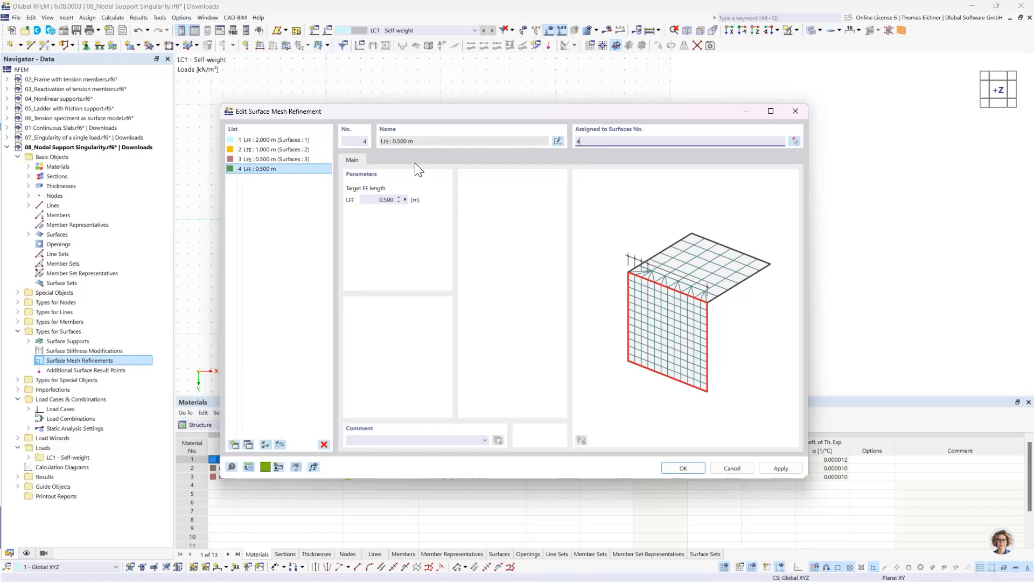
{"action": "left_click", "coordinate": [378, 198]}
{"action": "left_click", "coordinate": [683, 468]}
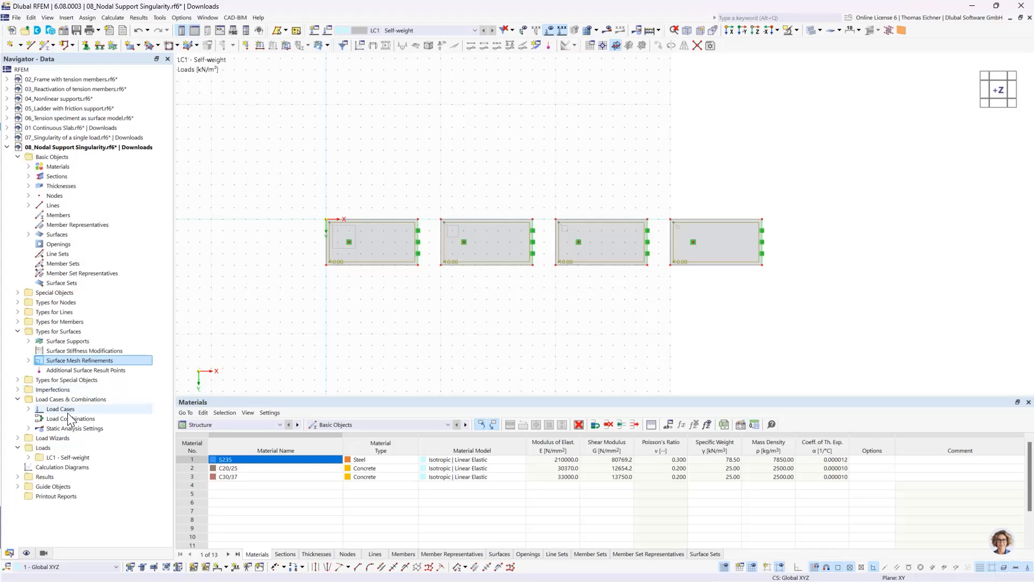
Step: Create a two-point result section through the middle of all four plates at Y 2 m, reaching the support edge at X 38 m
{"action": "left_click", "coordinate": [17, 292]}
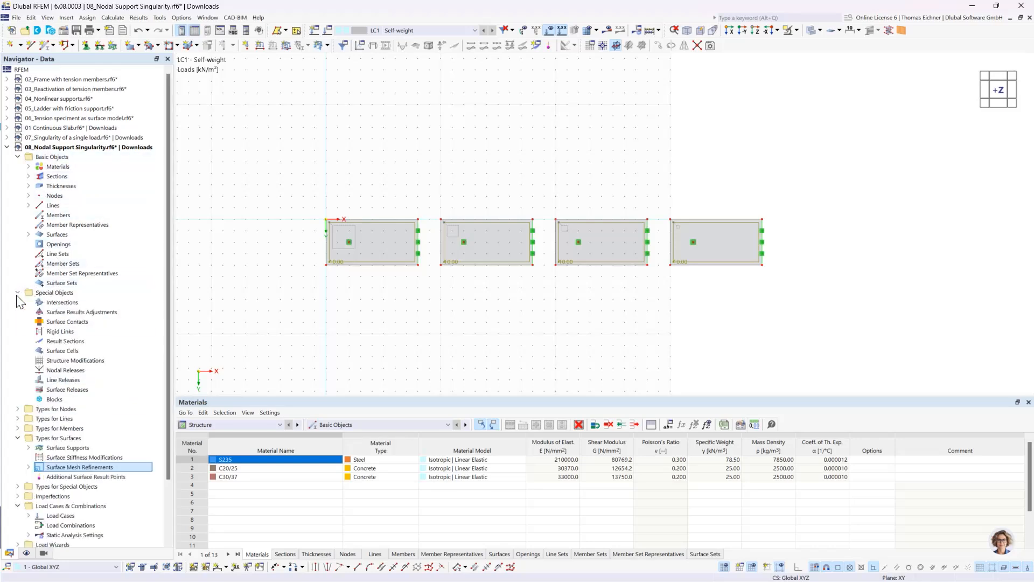
{"action": "double_click", "coordinate": [65, 344]}
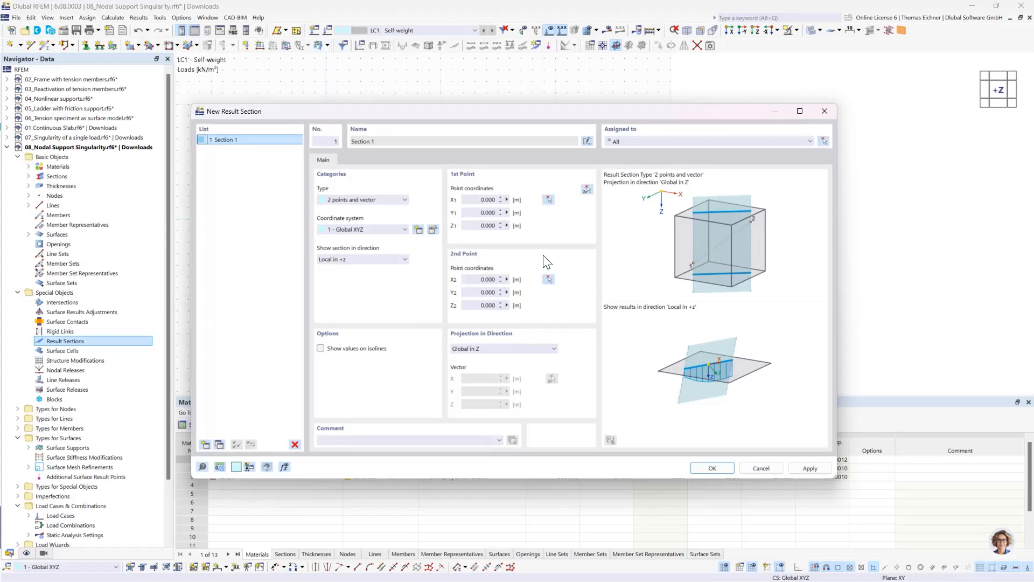
{"action": "left_click", "coordinate": [588, 189]}
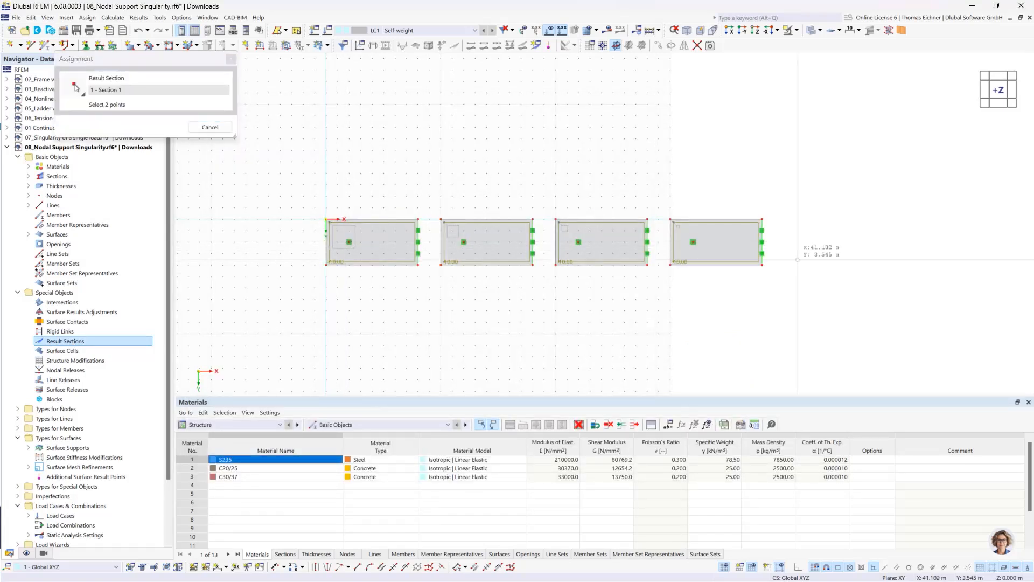
{"action": "left_click", "coordinate": [762, 242]}
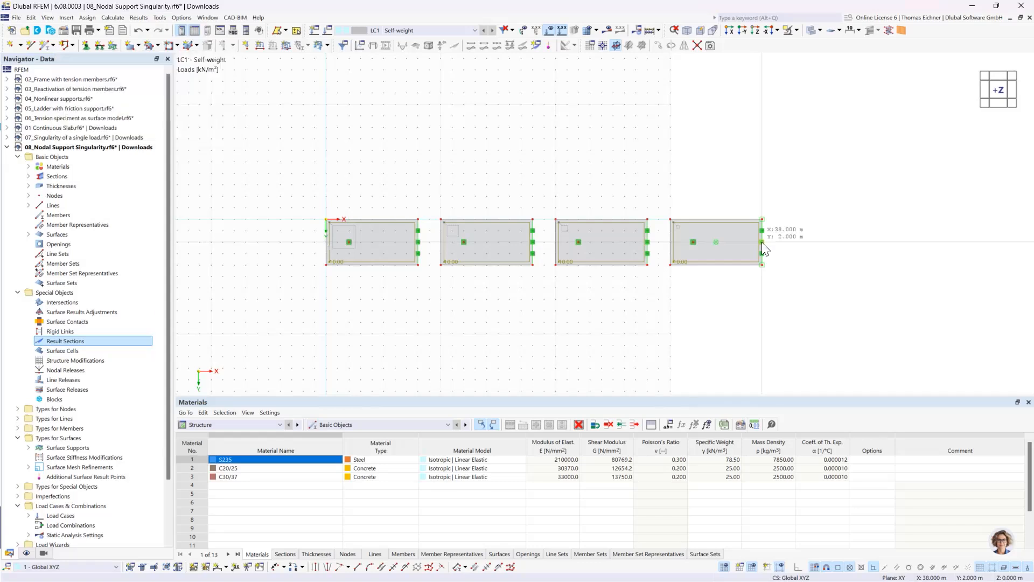
{"action": "left_click", "coordinate": [695, 470]}
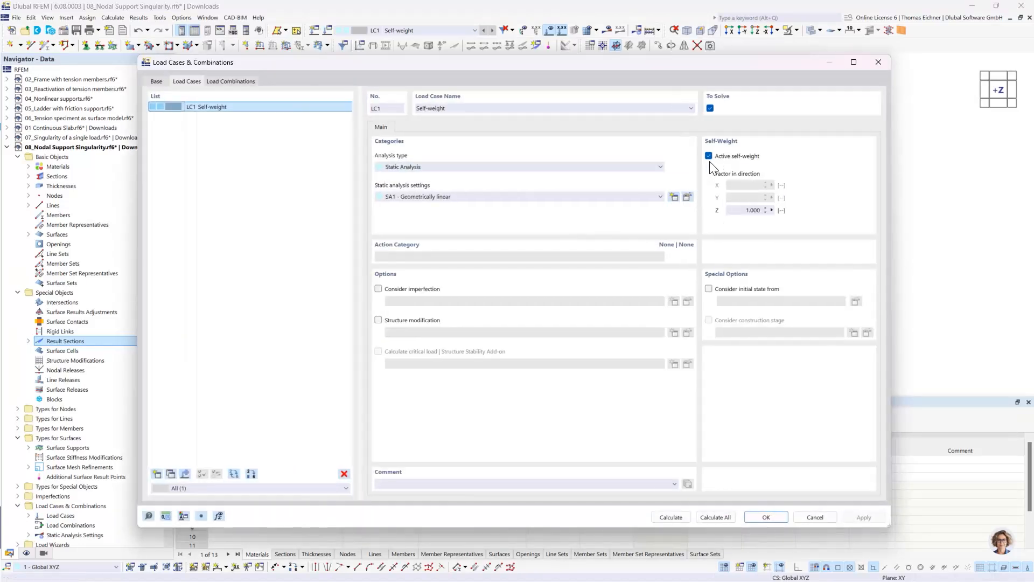
Step: Deactivate the active self-weight in load case LC1 and calculate it
{"action": "left_click", "coordinate": [709, 156]}
{"action": "left_click", "coordinate": [683, 516]}
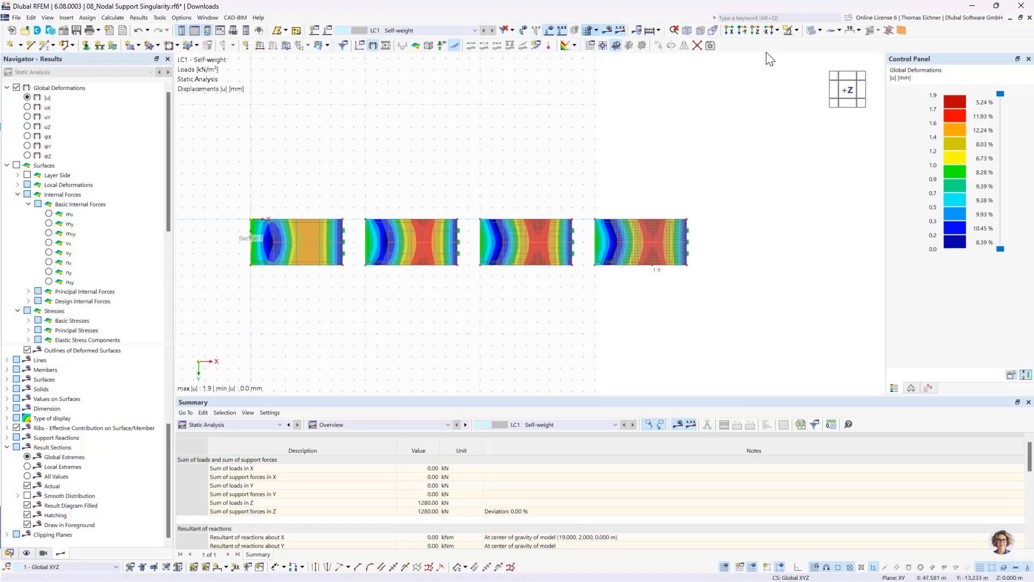
Step: View the displacements from the -Y side and show all values along the result section to compare the four meshes
{"action": "left_click_drag", "start_coordinate": [847, 90], "coordinate": [846, 75]}
{"action": "left_click", "coordinate": [848, 106]}
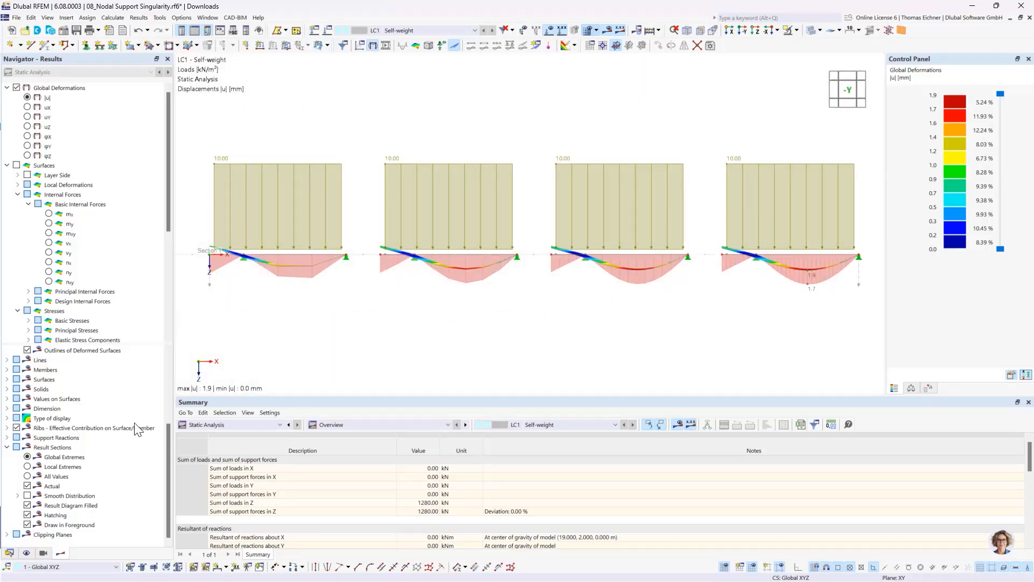
{"action": "left_click", "coordinate": [31, 476]}
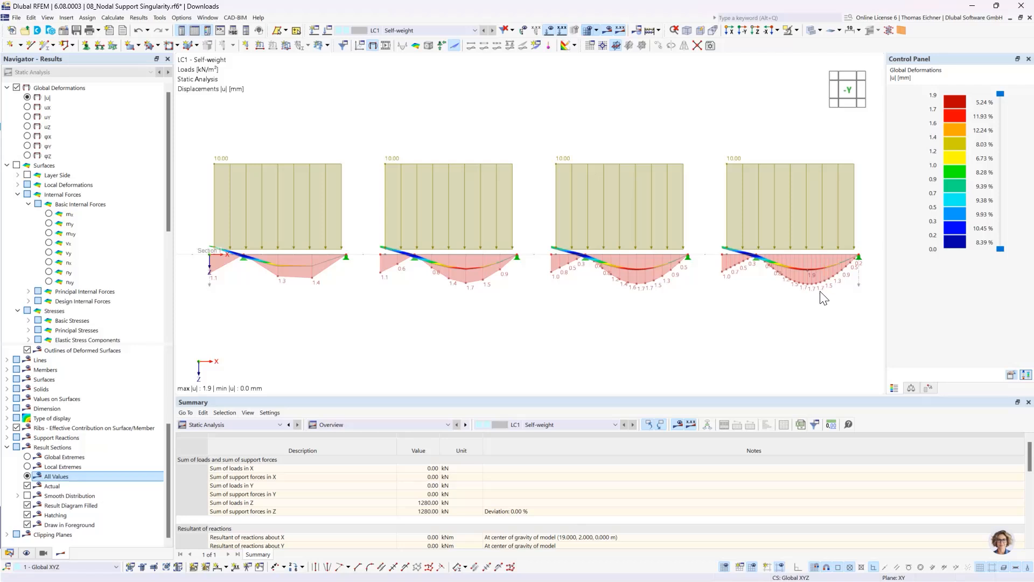
{"action": "scroll", "coordinate": [820, 296], "scroll_direction": "up", "scroll_amount": 2}
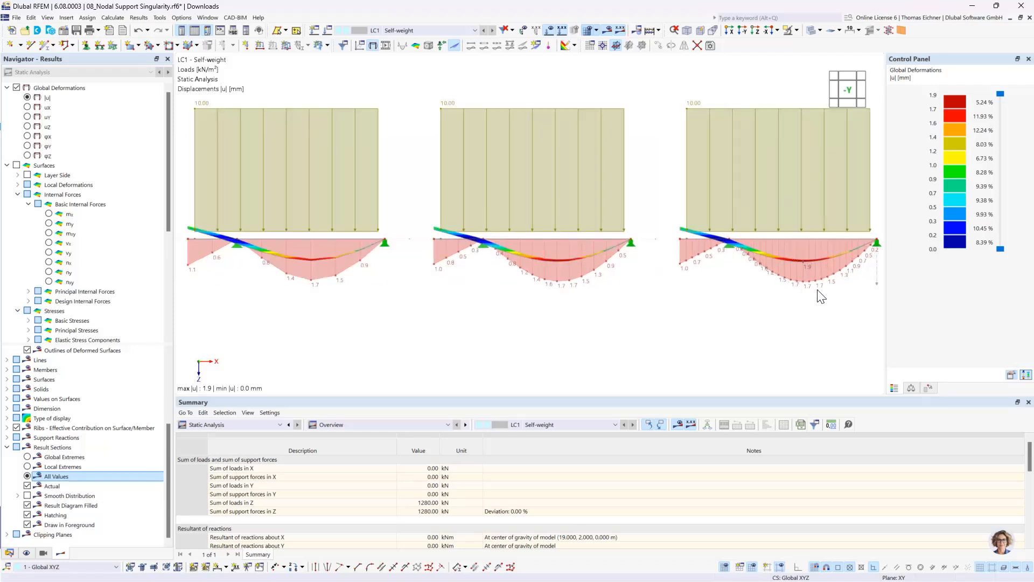
{"action": "scroll", "coordinate": [820, 296], "scroll_direction": "down", "scroll_amount": 2}
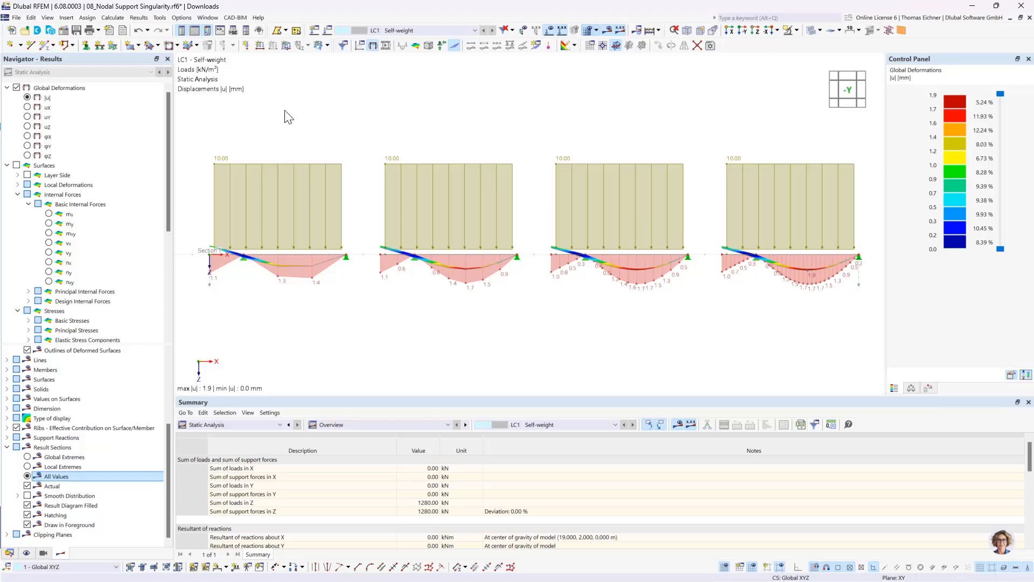
Step: Show the vertical displacement uZ along the result section and turn off the global deformation display on the plates
{"action": "left_click", "coordinate": [27, 126]}
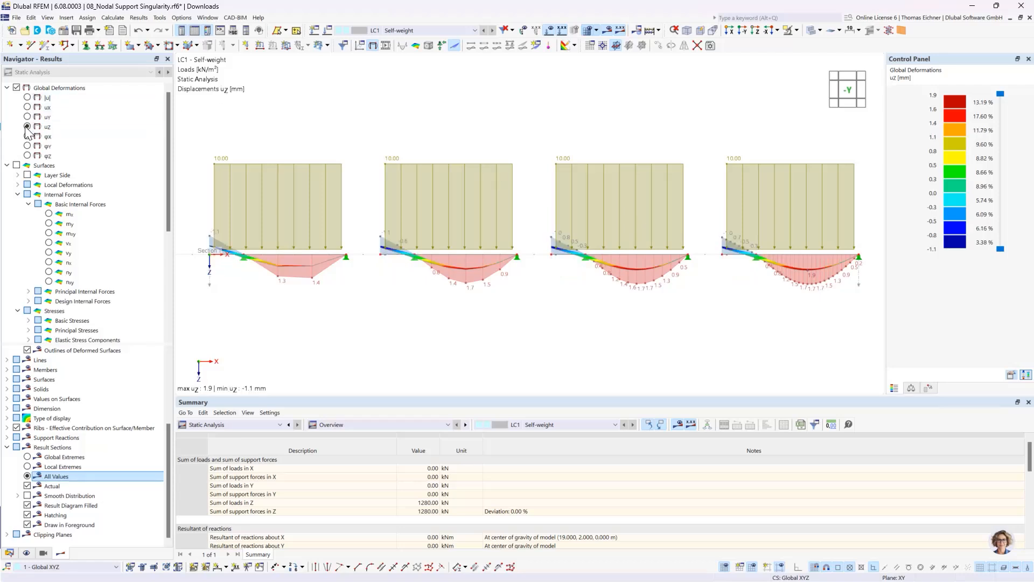
{"action": "left_click", "coordinate": [17, 87]}
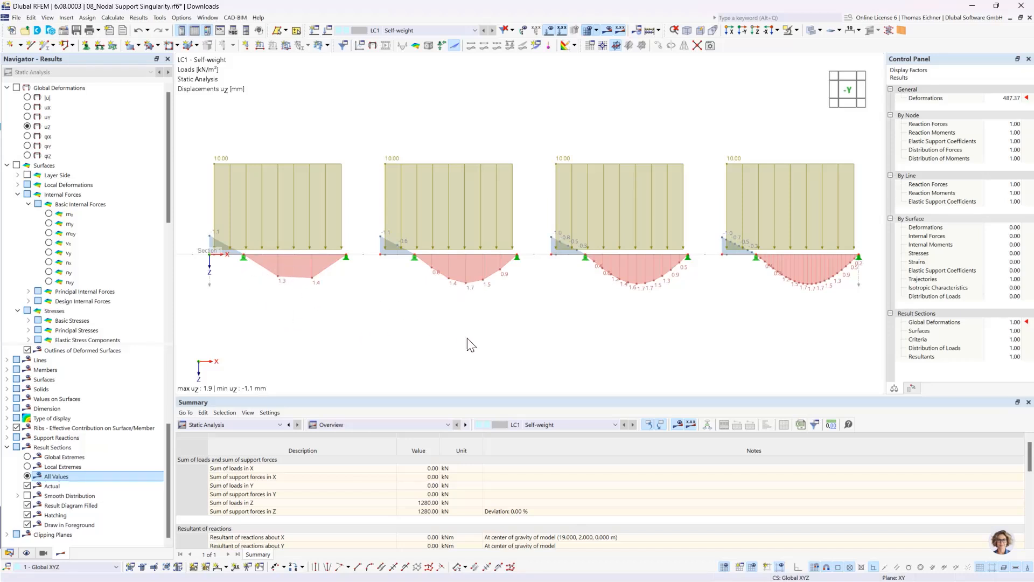
{"action": "scroll", "coordinate": [469, 338], "scroll_direction": "down", "scroll_amount": 2}
{"action": "middle_click_drag", "start_coordinate": [663, 356], "coordinate": [639, 346]}
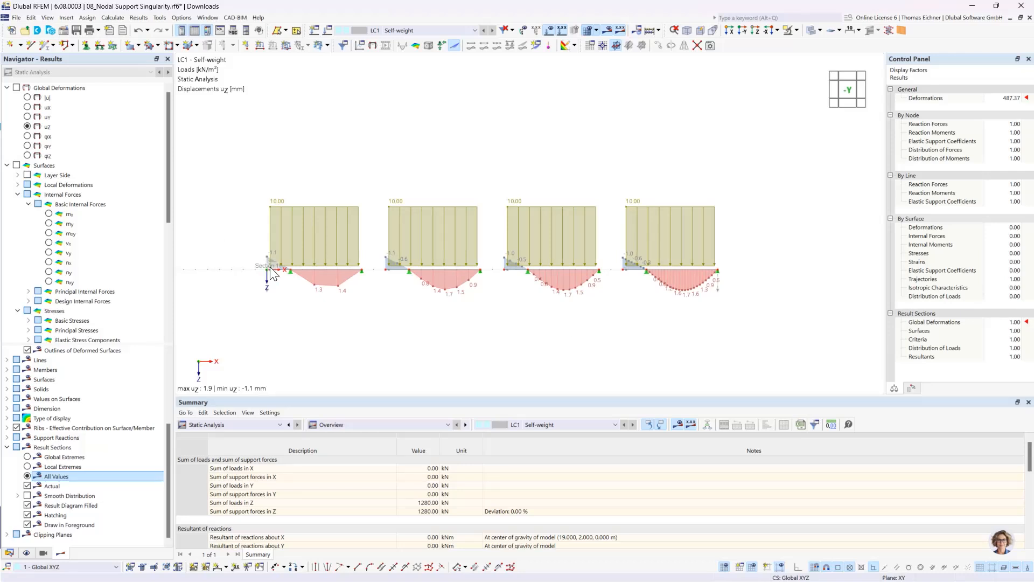
{"action": "scroll", "coordinate": [263, 254], "scroll_direction": "up", "scroll_amount": 1}
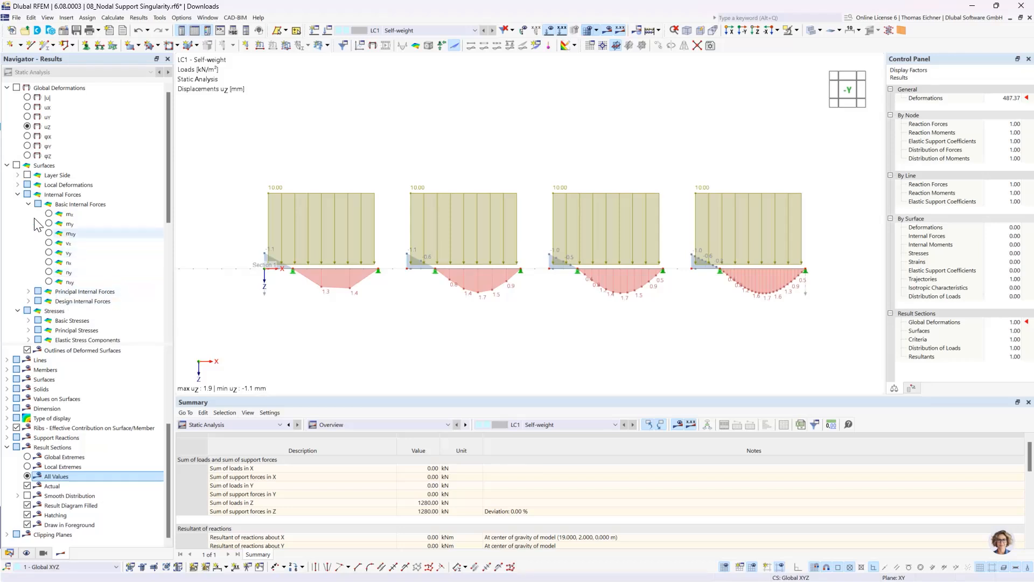
Step: Switch the result section from global deformations to surface results and display the basic internal force mx
{"action": "left_click", "coordinate": [18, 194]}
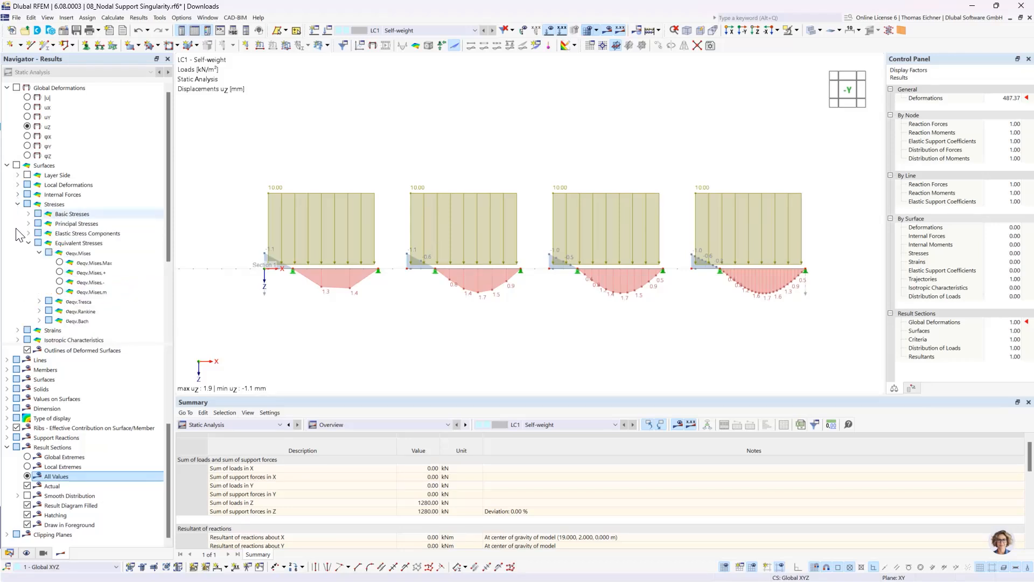
{"action": "left_click", "coordinate": [18, 204]}
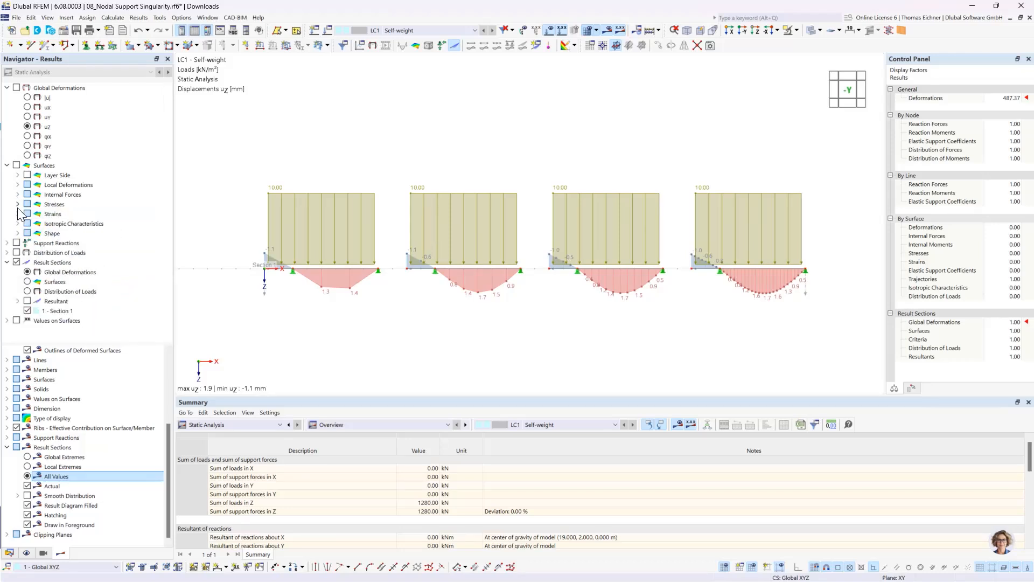
{"action": "left_click", "coordinate": [28, 282]}
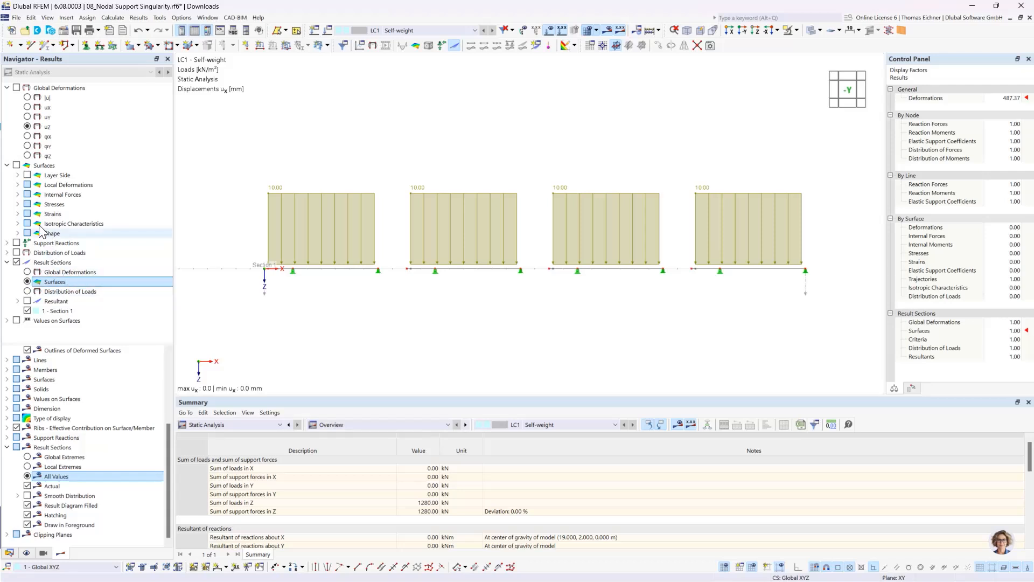
{"action": "left_click", "coordinate": [18, 195]}
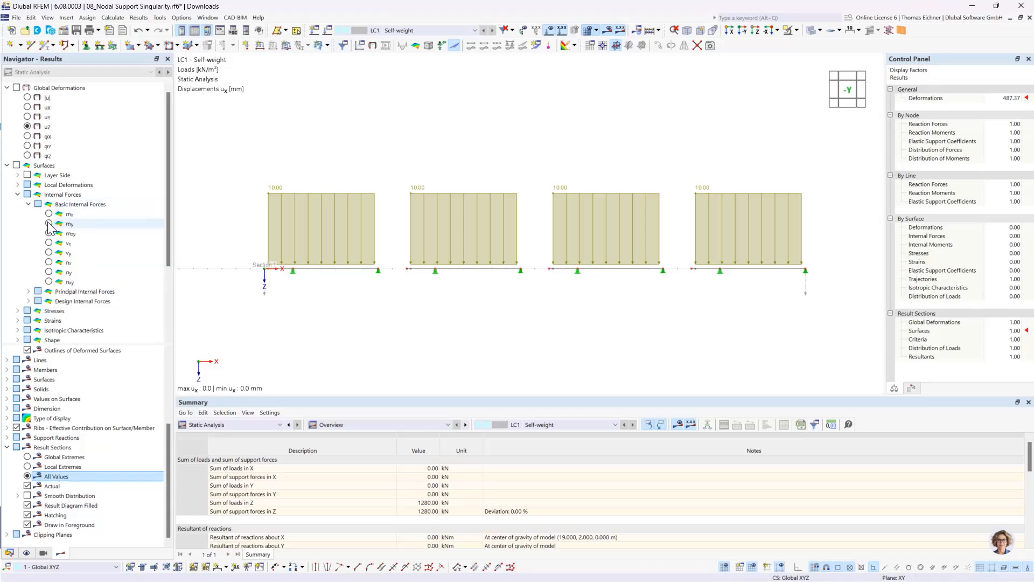
{"action": "left_click", "coordinate": [48, 214]}
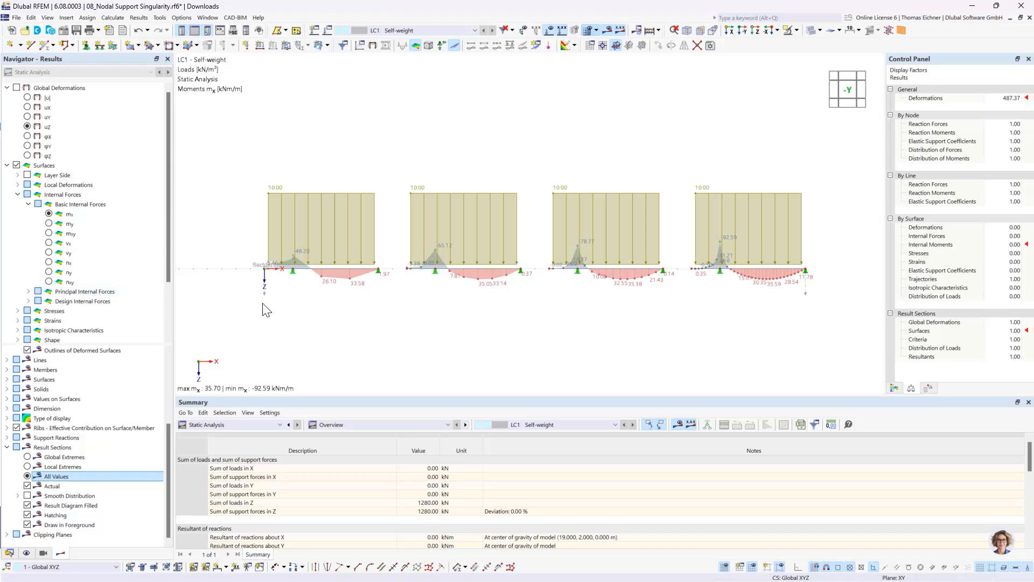
Step: Examine the mx moment peaks over the inner nodal supports and compare them across the four mesh densities
{"action": "scroll", "coordinate": [380, 299], "scroll_direction": "up", "scroll_amount": 1}
{"action": "middle_click_drag", "start_coordinate": [451, 296], "coordinate": [404, 302]}
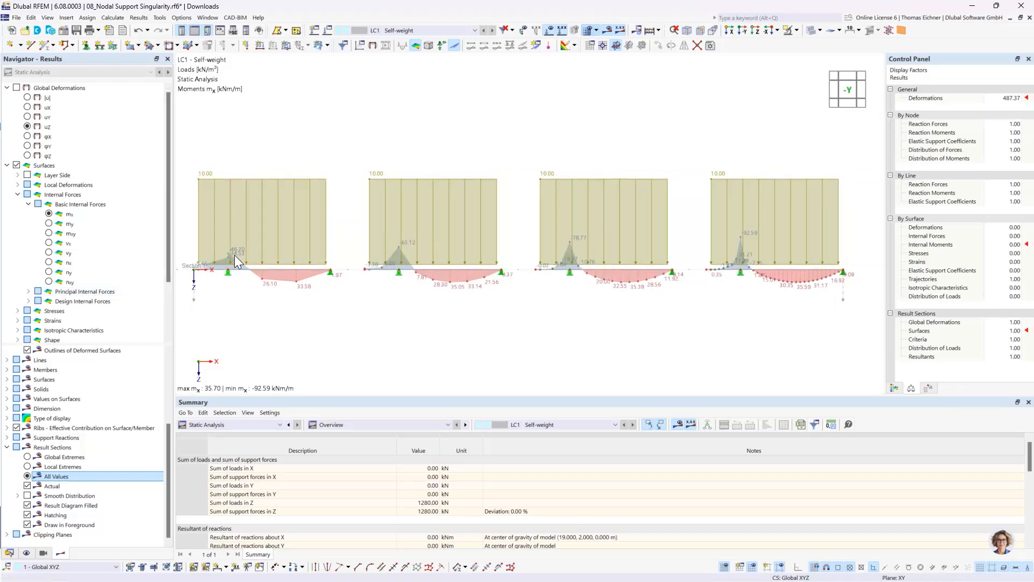
{"action": "scroll", "coordinate": [234, 254], "scroll_direction": "up", "scroll_amount": 3}
{"action": "middle_click_drag", "start_coordinate": [235, 255], "coordinate": [351, 264]}
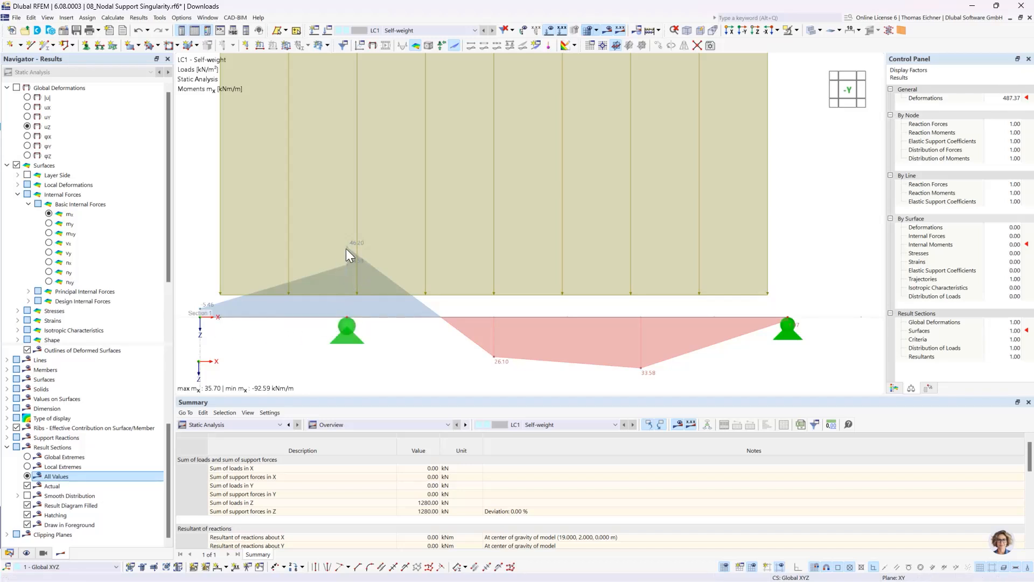
{"action": "scroll", "coordinate": [342, 258], "scroll_direction": "down", "scroll_amount": 5}
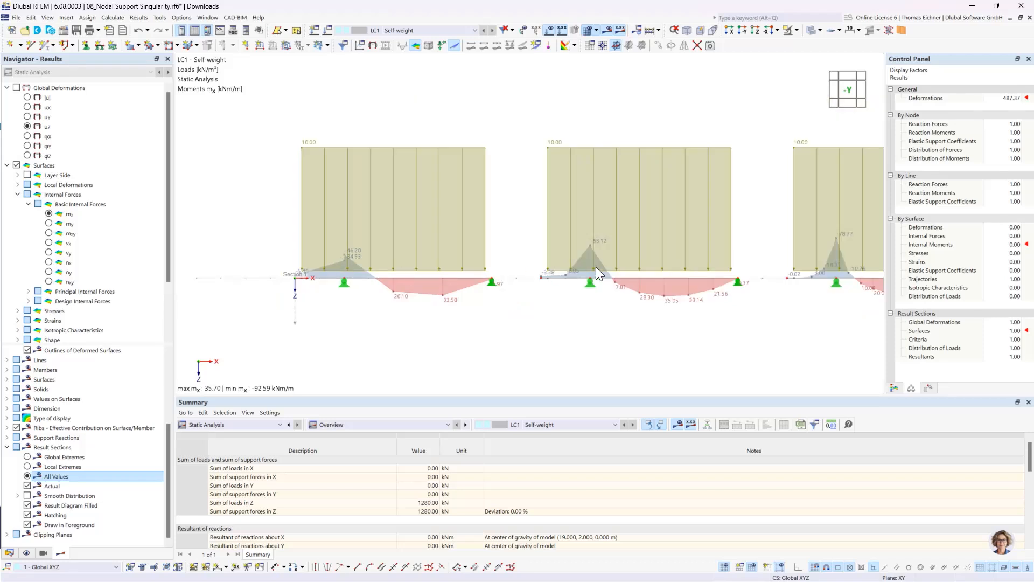
{"action": "middle_click_drag", "start_coordinate": [569, 266], "coordinate": [530, 266]}
{"action": "scroll", "coordinate": [531, 267], "scroll_direction": "down", "scroll_amount": 2}
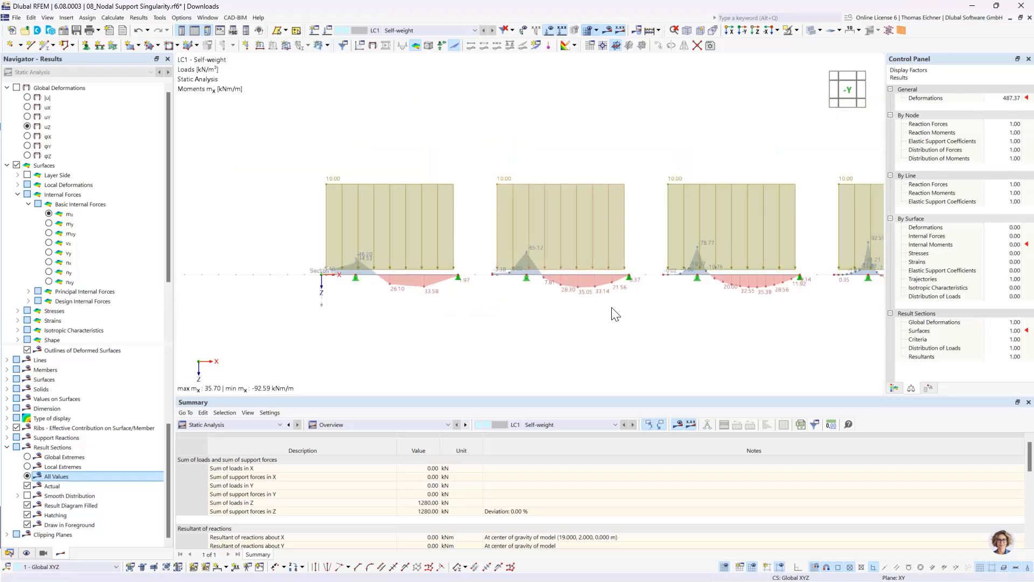
{"action": "middle_click_drag", "start_coordinate": [611, 310], "coordinate": [457, 312]}
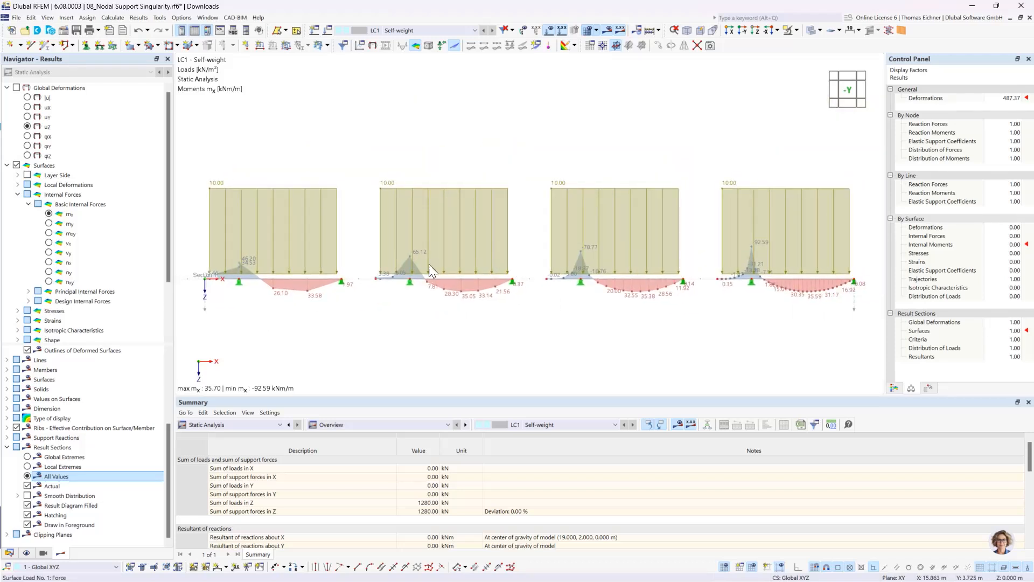
Step: Hide the load display and open the hinged nodal support at the fourth plate's inner support node for editing
{"action": "left_click", "coordinate": [751, 285]}
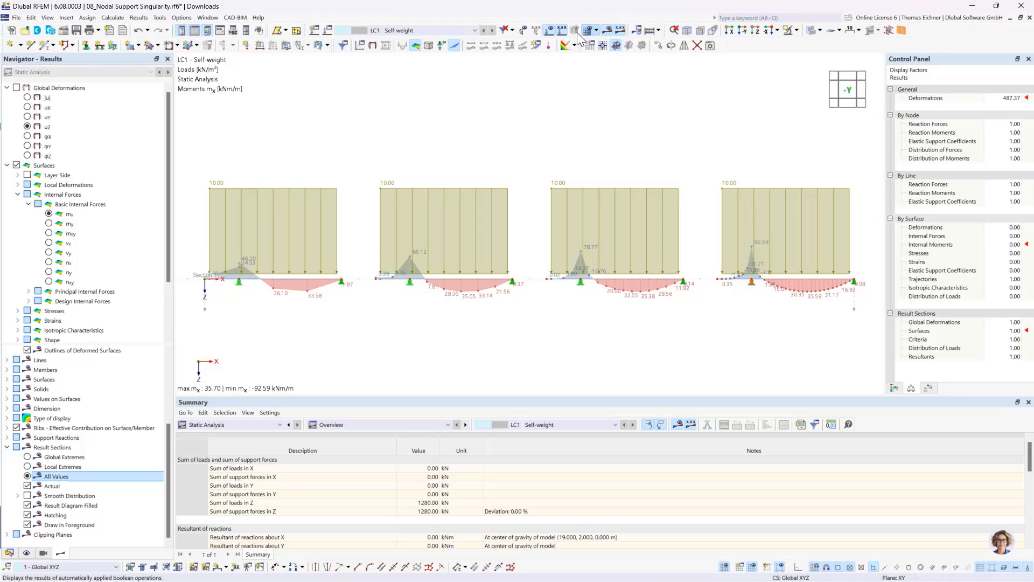
{"action": "left_click", "coordinate": [549, 31]}
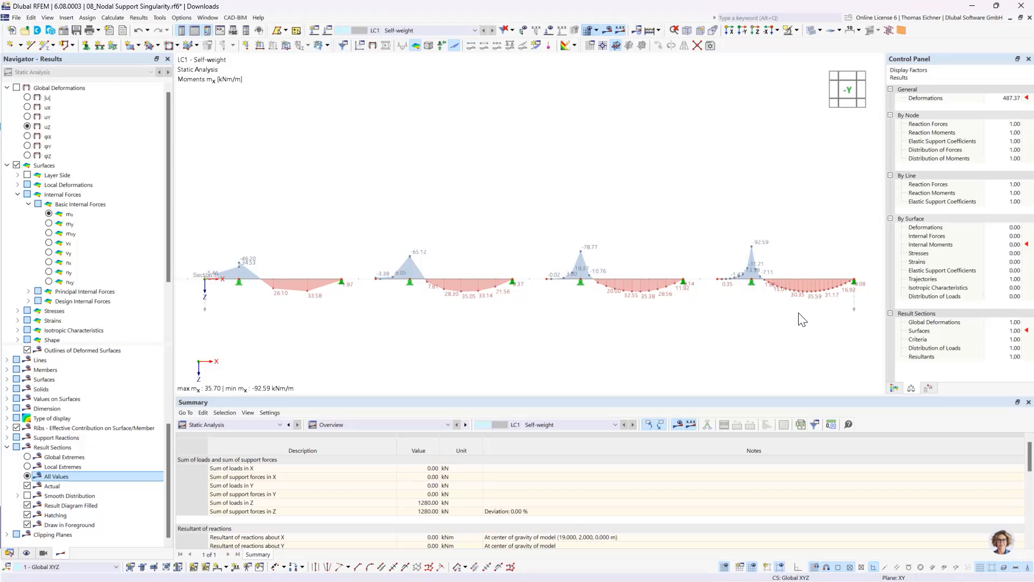
{"action": "mouse_move", "coordinate": [754, 291]}
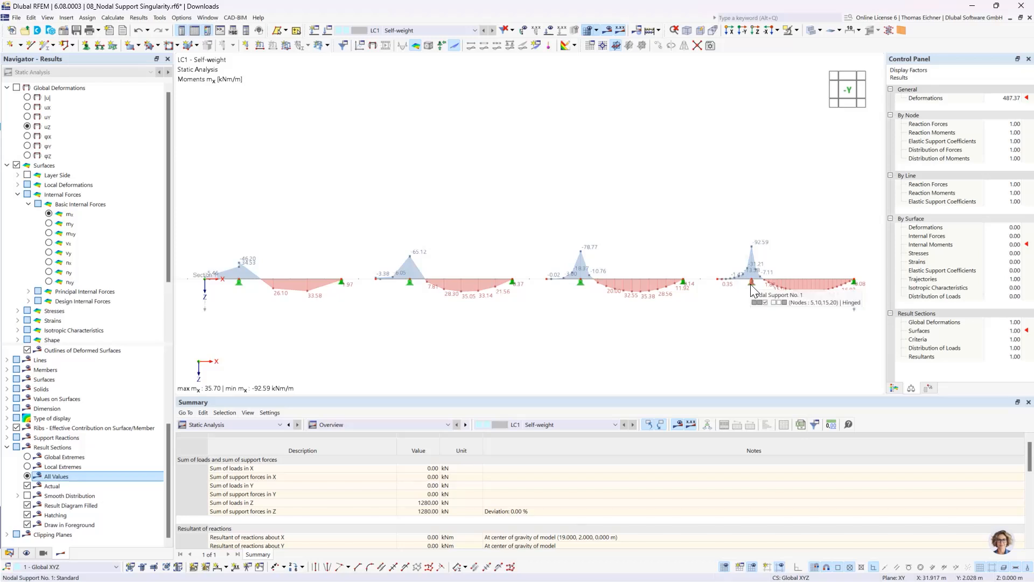
{"action": "double_click", "coordinate": [753, 288]}
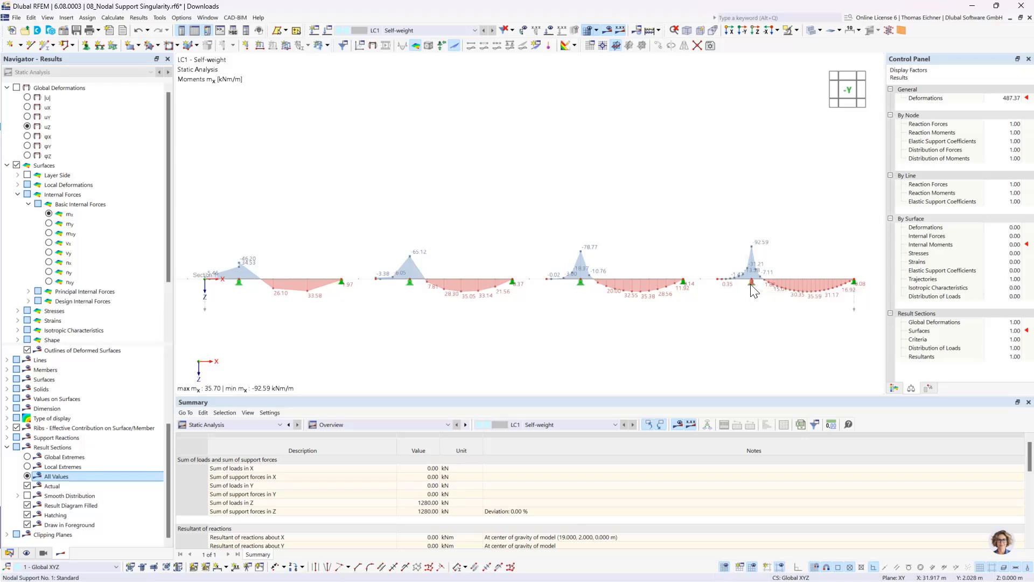
{"action": "left_click_drag", "start_coordinate": [561, 105], "coordinate": [479, 83]}
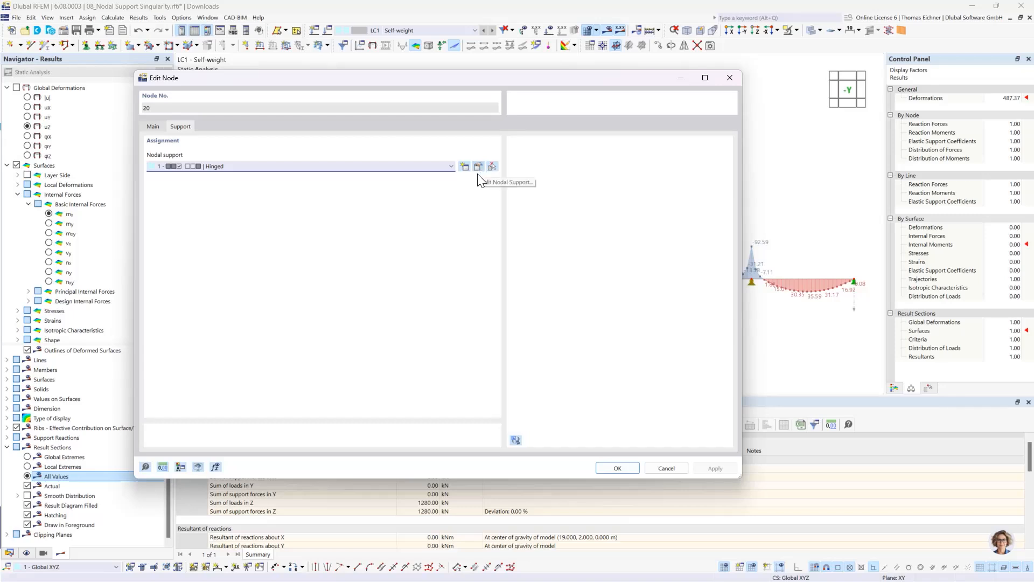
{"action": "left_click", "coordinate": [434, 166]}
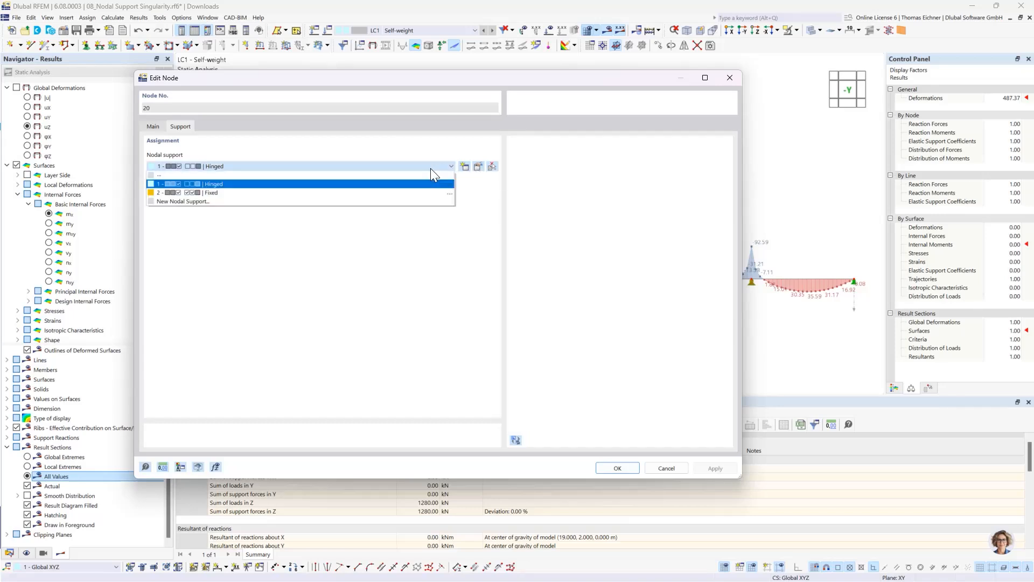
{"action": "left_click", "coordinate": [431, 168]}
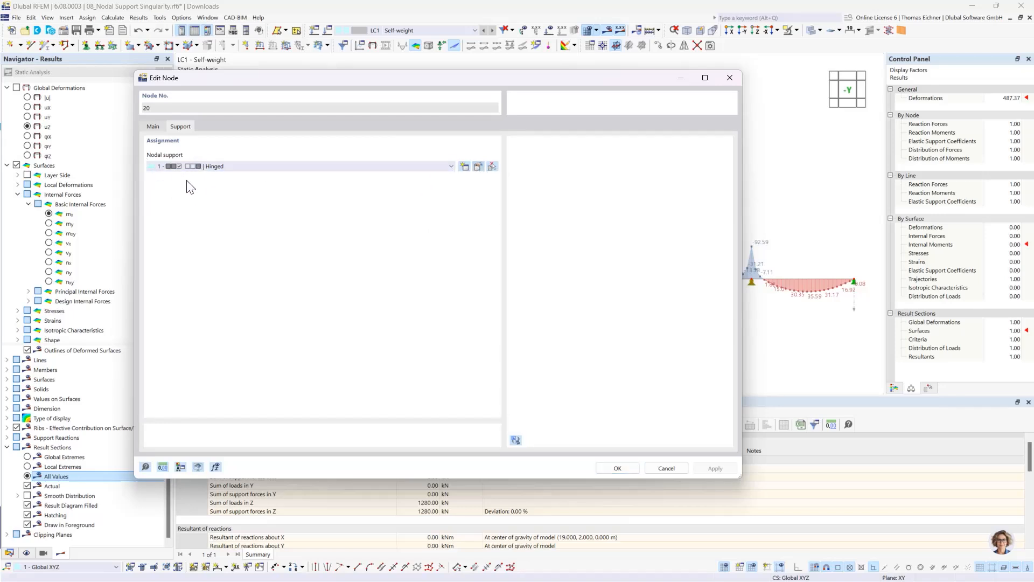
{"action": "left_click", "coordinate": [477, 166]}
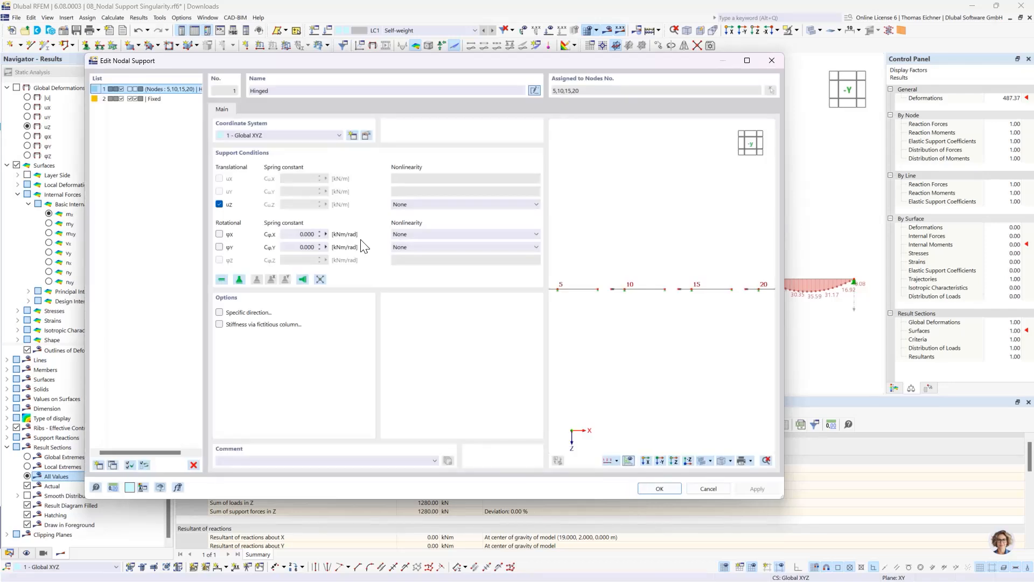
{"action": "left_click", "coordinate": [219, 204]}
{"action": "left_click", "coordinate": [306, 204]}
{"action": "left_click_drag", "start_coordinate": [430, 65], "coordinate": [395, 49]}
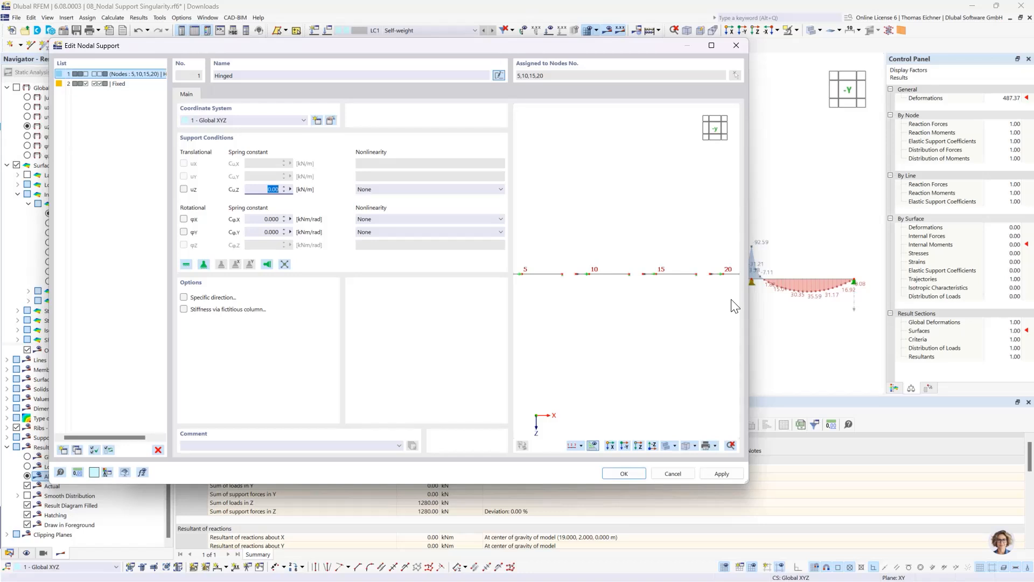
{"action": "left_click", "coordinate": [264, 190]}
{"action": "left_click_drag", "start_coordinate": [475, 48], "coordinate": [456, 44]}
{"action": "left_click", "coordinate": [165, 186]}
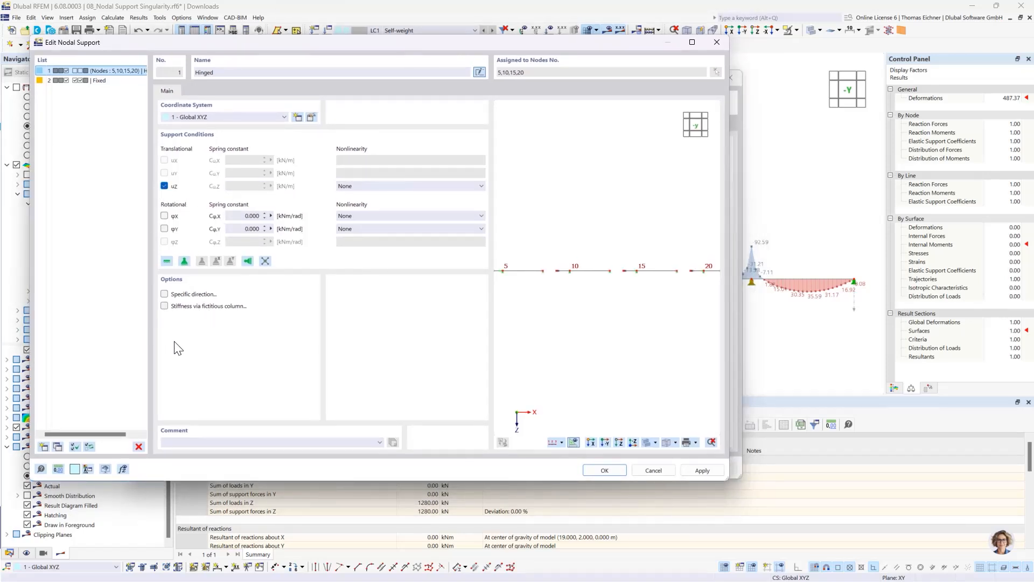
Step: Enable stiffness via fictitious column for the hinged support, with a column height of 3 m and C30/37 as column material
{"action": "left_click", "coordinate": [165, 306]}
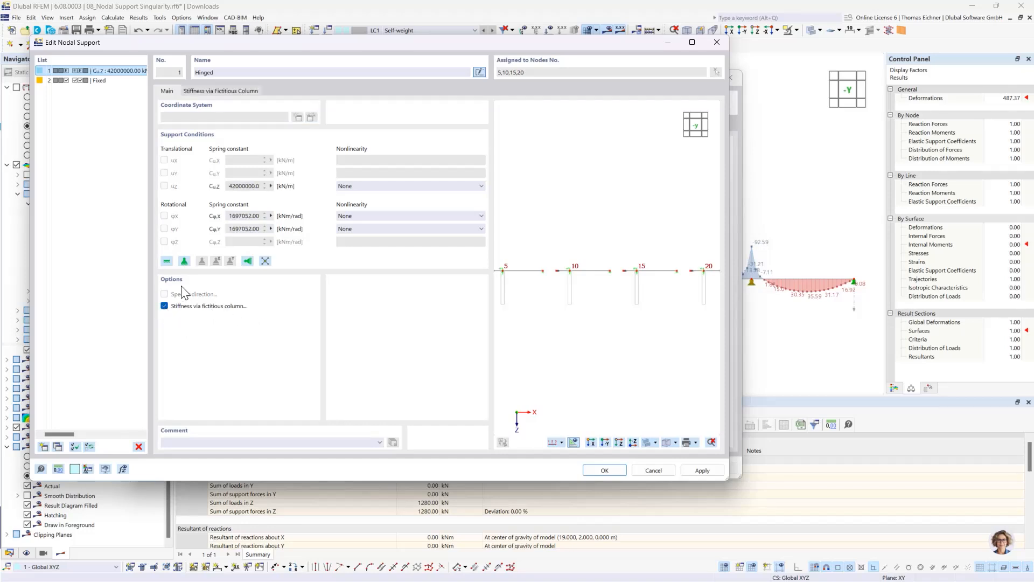
{"action": "left_click", "coordinate": [223, 92]}
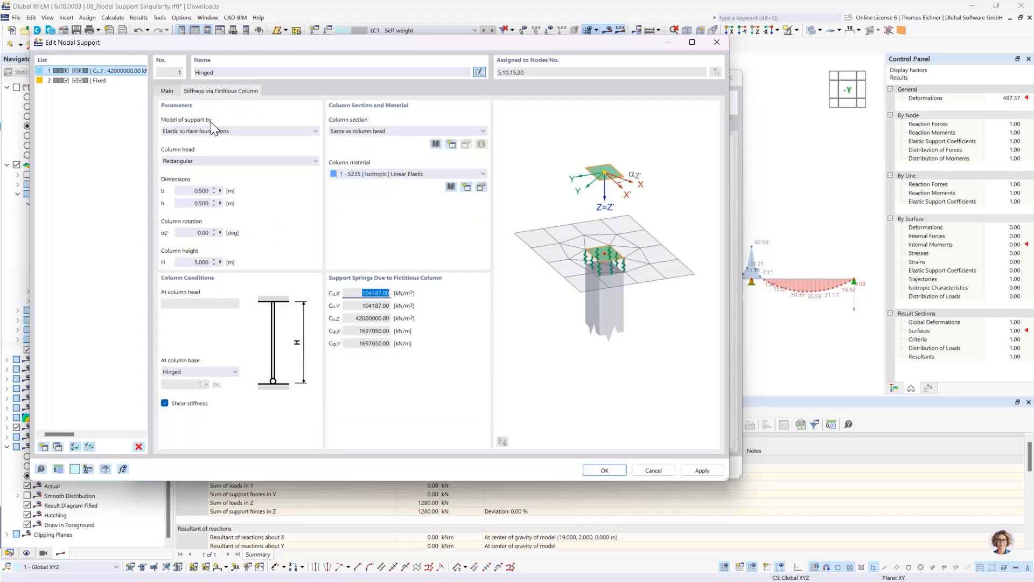
{"action": "left_click", "coordinate": [197, 261]}
{"action": "type", "text": "3"}
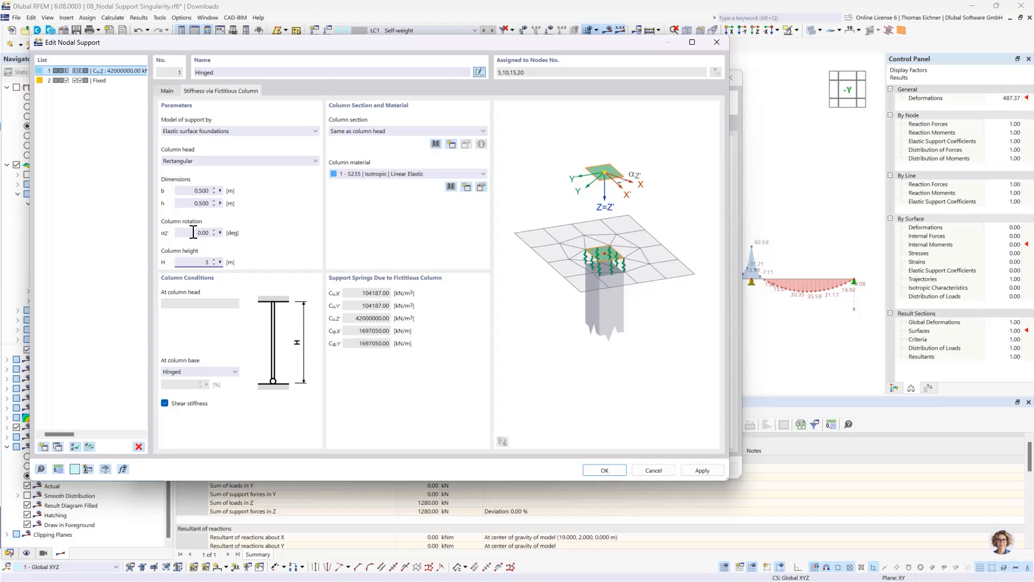
{"action": "key", "text": "Tab"}
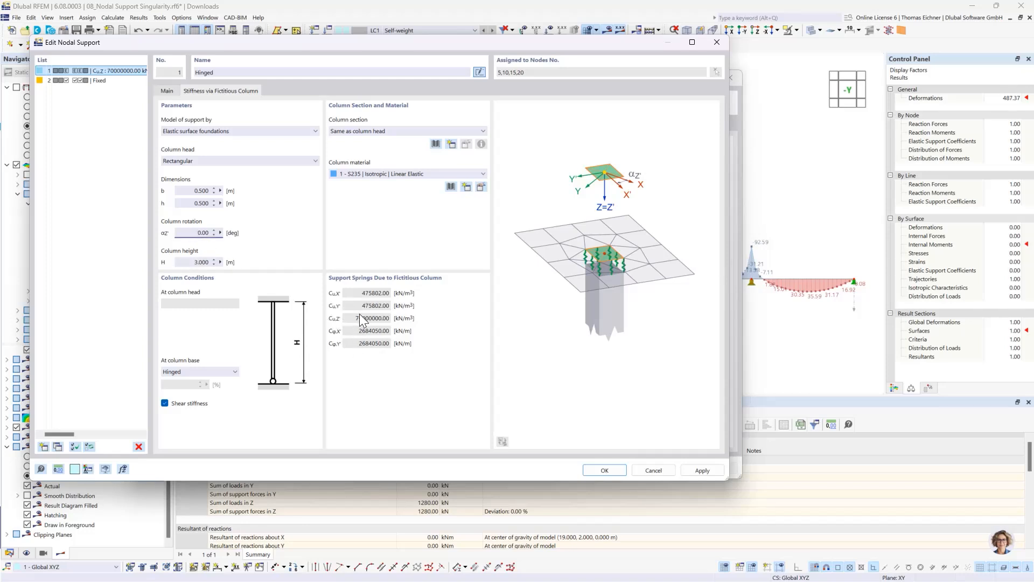
{"action": "left_click", "coordinate": [372, 174]}
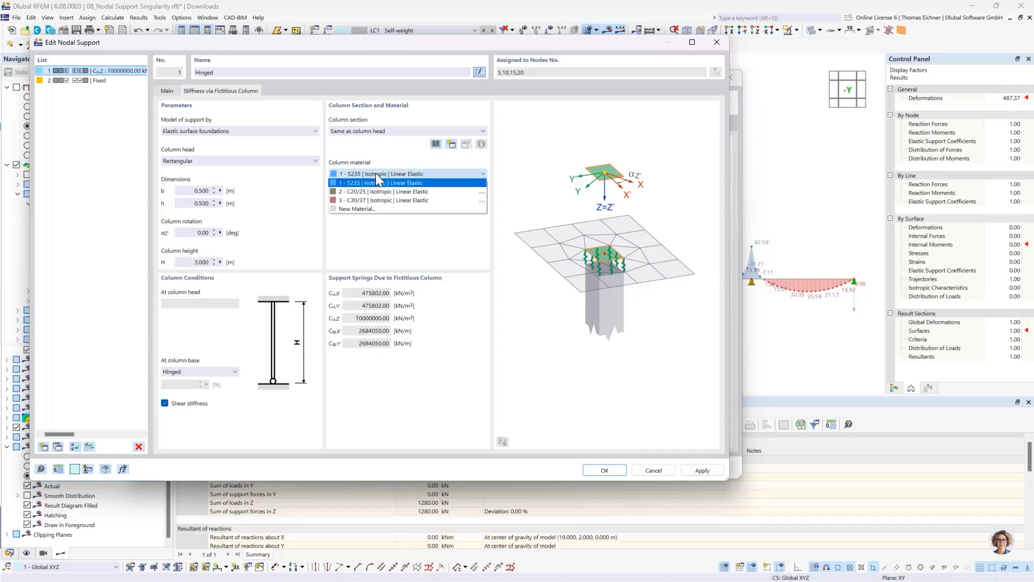
{"action": "left_click", "coordinate": [381, 199]}
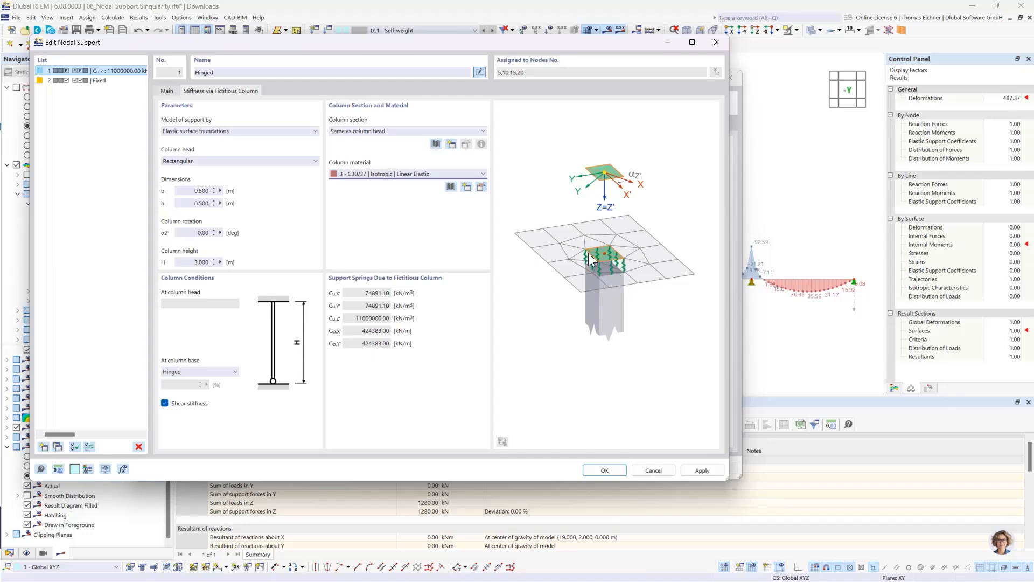
Step: Try modelling the fictitious column as an elastic nodal support
{"action": "left_click", "coordinate": [167, 91]}
{"action": "left_click", "coordinate": [212, 94]}
{"action": "left_click", "coordinate": [290, 133]}
{"action": "left_click", "coordinate": [188, 150]}
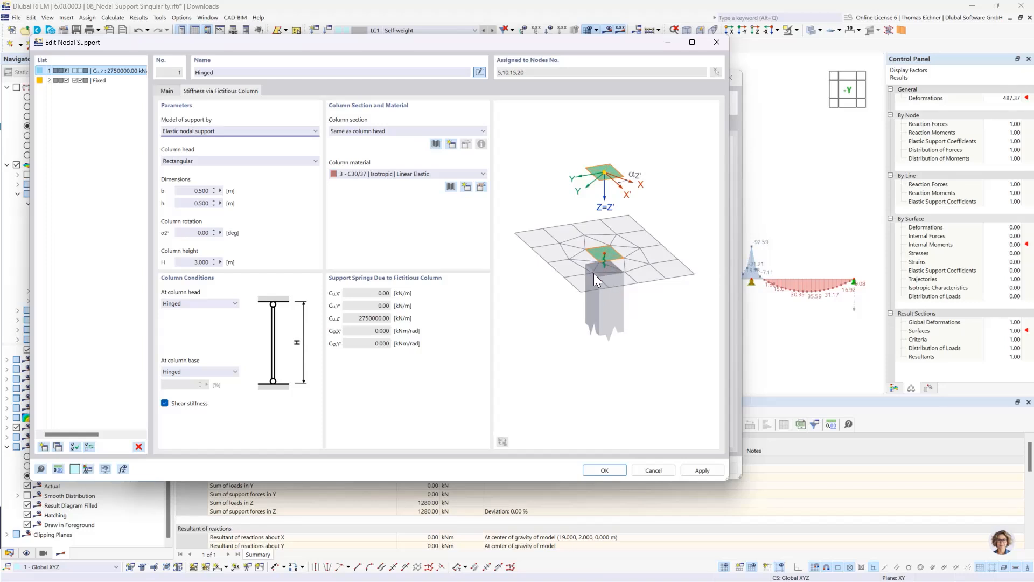
Step: Model the support by elastic surface foundations and accept the nodal support changes, agreeing to delete all results and the mesh
{"action": "left_click", "coordinate": [214, 133]}
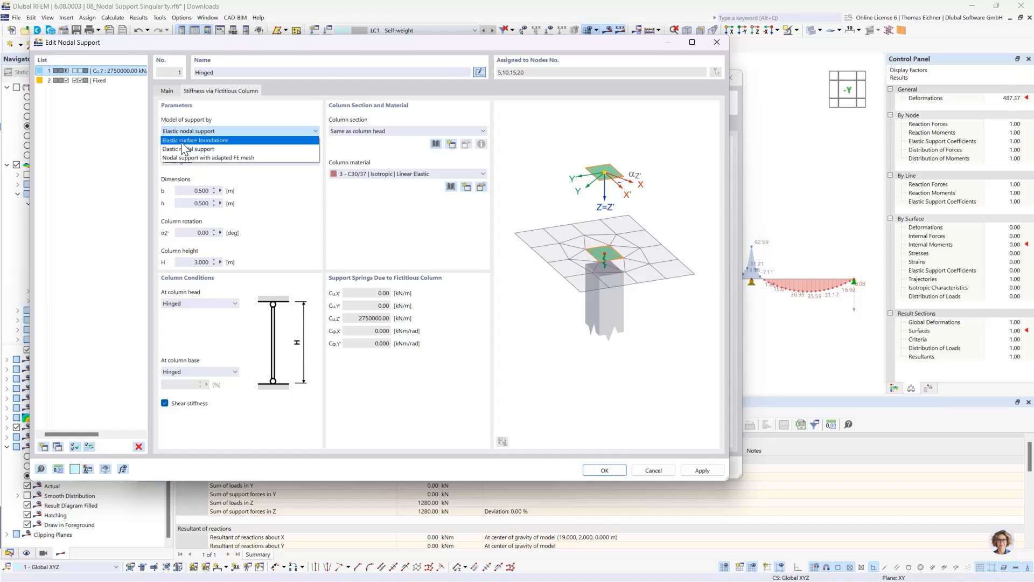
{"action": "left_click", "coordinate": [185, 140]}
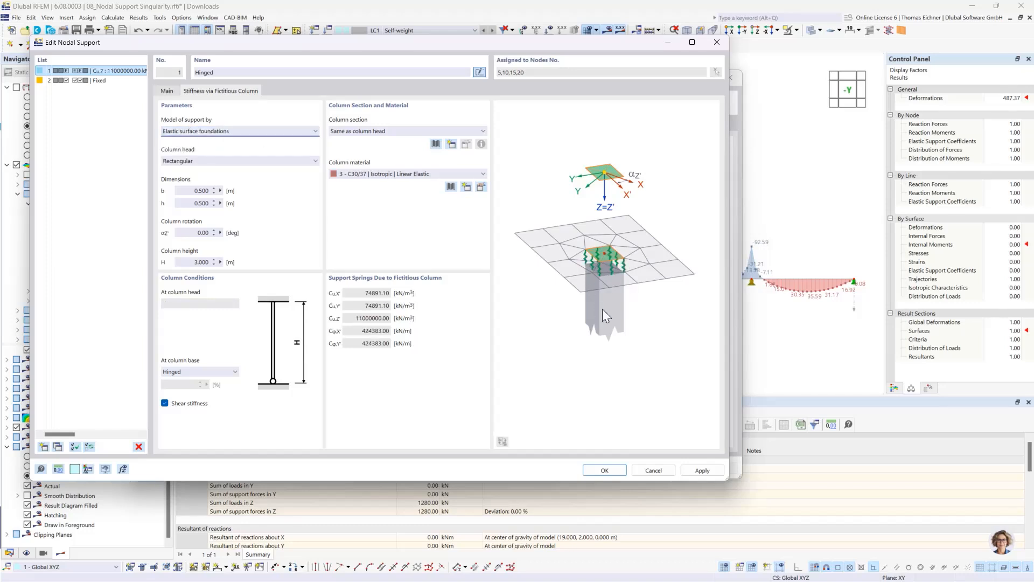
{"action": "left_click", "coordinate": [605, 470]}
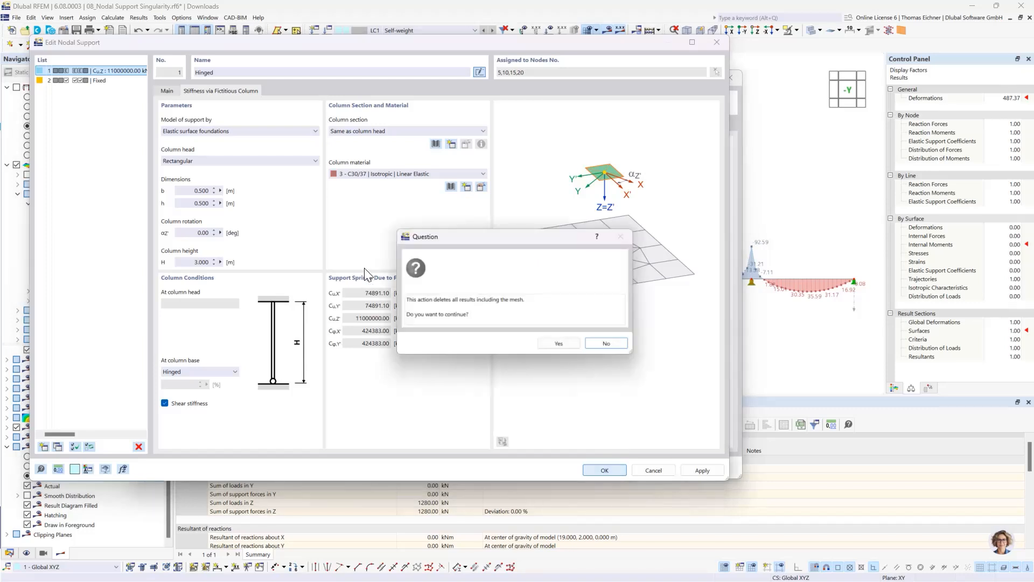
{"action": "left_click", "coordinate": [557, 346]}
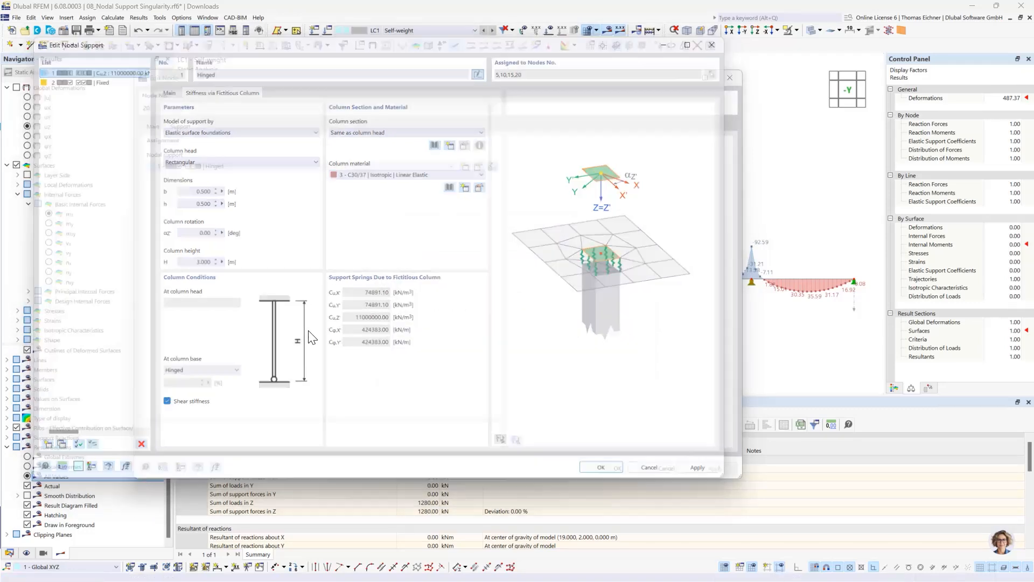
Step: Confirm the edited hinged nodal support and recalculate the model to show the self-weight moments mx of all four plates
{"action": "left_click", "coordinate": [618, 468]}
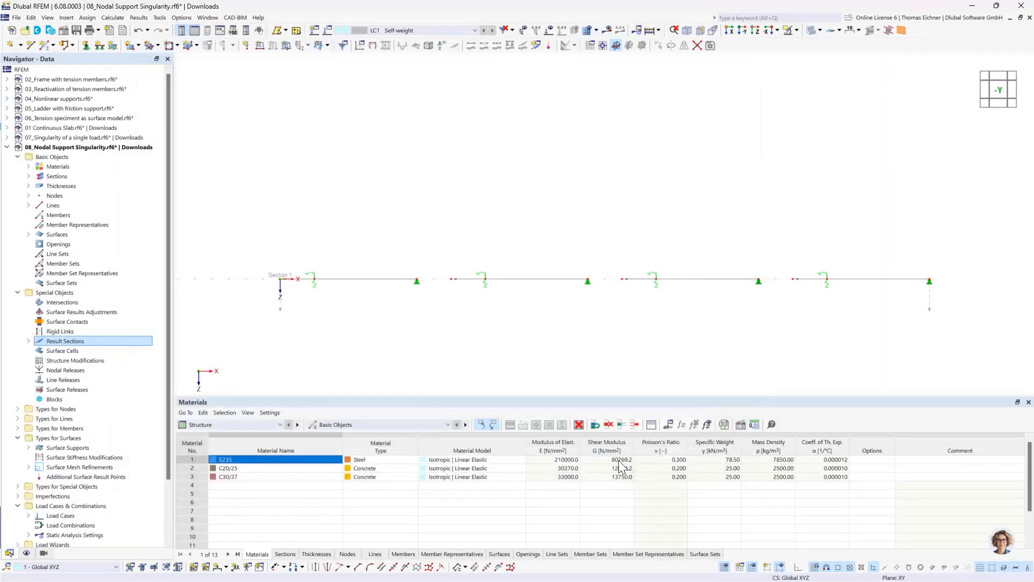
{"action": "scroll", "coordinate": [577, 203], "scroll_direction": "down", "scroll_amount": 2}
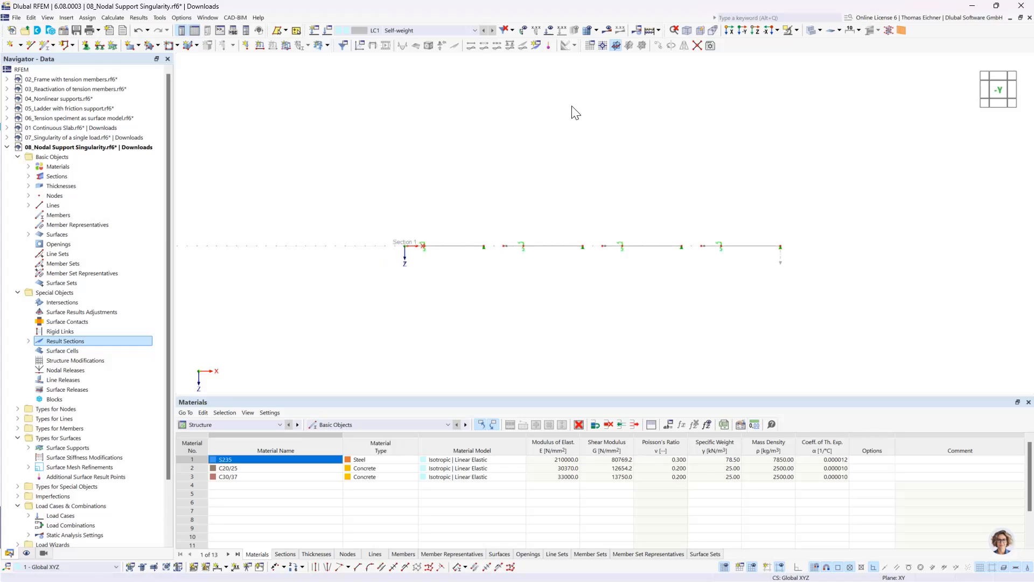
{"action": "left_click", "coordinate": [653, 31]}
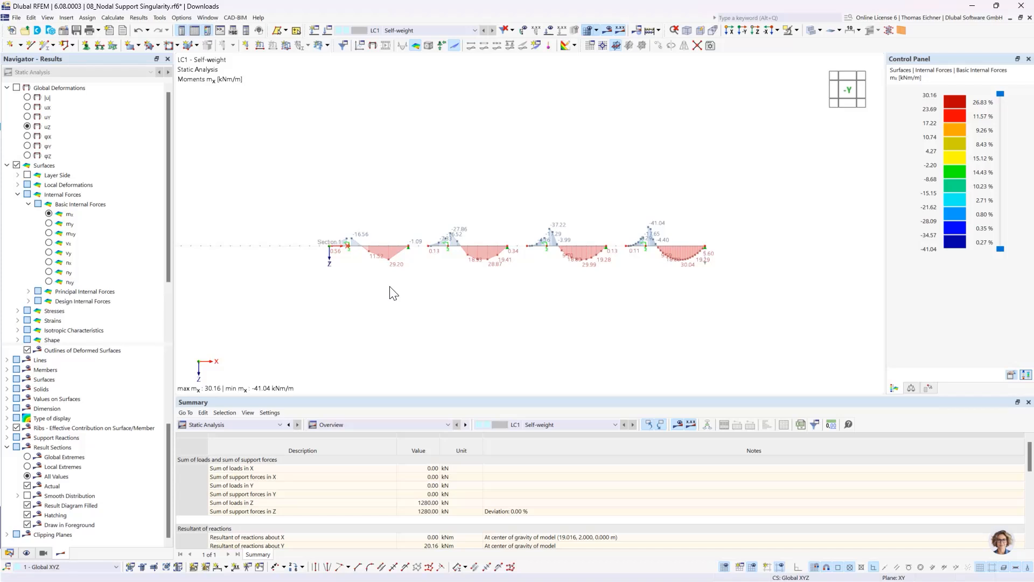
Step: Compare the mx moment diagrams along the result sections at the inner supports of all four plates in the front view
{"action": "scroll", "coordinate": [648, 258], "scroll_direction": "up", "scroll_amount": 3}
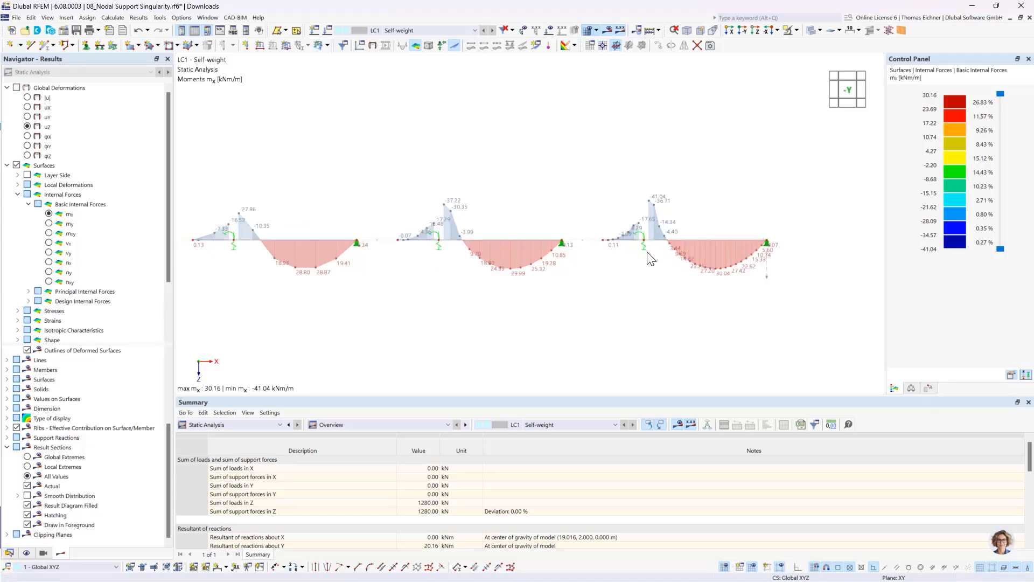
{"action": "middle_click_drag", "start_coordinate": [648, 257], "coordinate": [512, 264]}
{"action": "scroll", "coordinate": [513, 264], "scroll_direction": "up", "scroll_amount": 1}
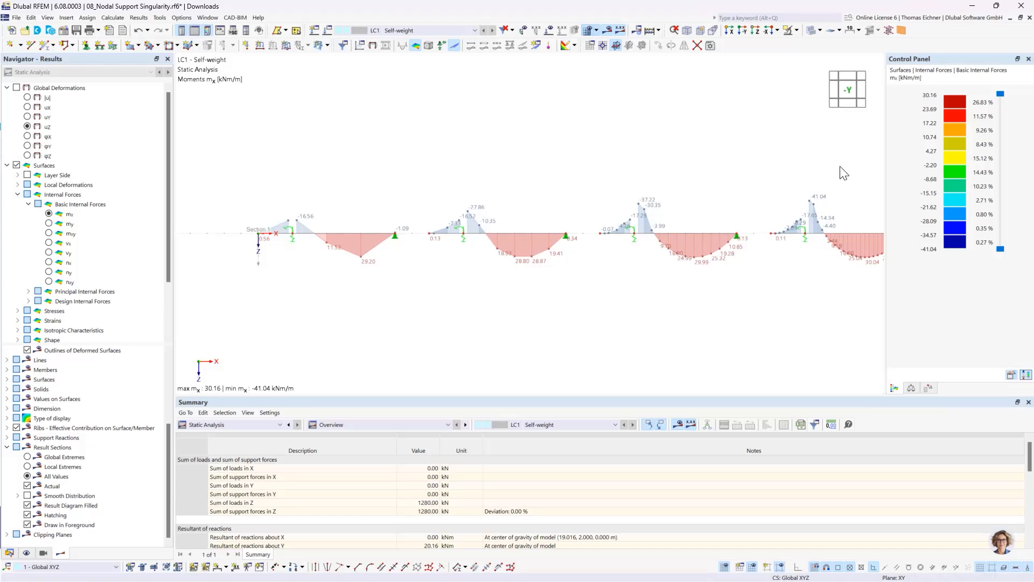
{"action": "scroll", "coordinate": [807, 269], "scroll_direction": "up", "scroll_amount": 2}
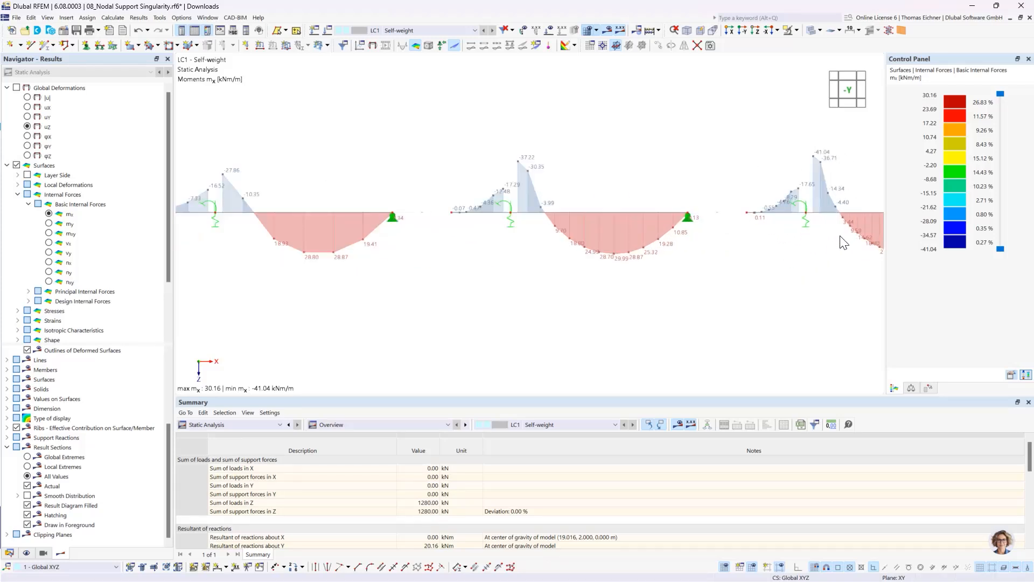
{"action": "middle_click_drag", "start_coordinate": [807, 270], "coordinate": [592, 277]}
{"action": "scroll", "coordinate": [646, 262], "scroll_direction": "up", "scroll_amount": 3}
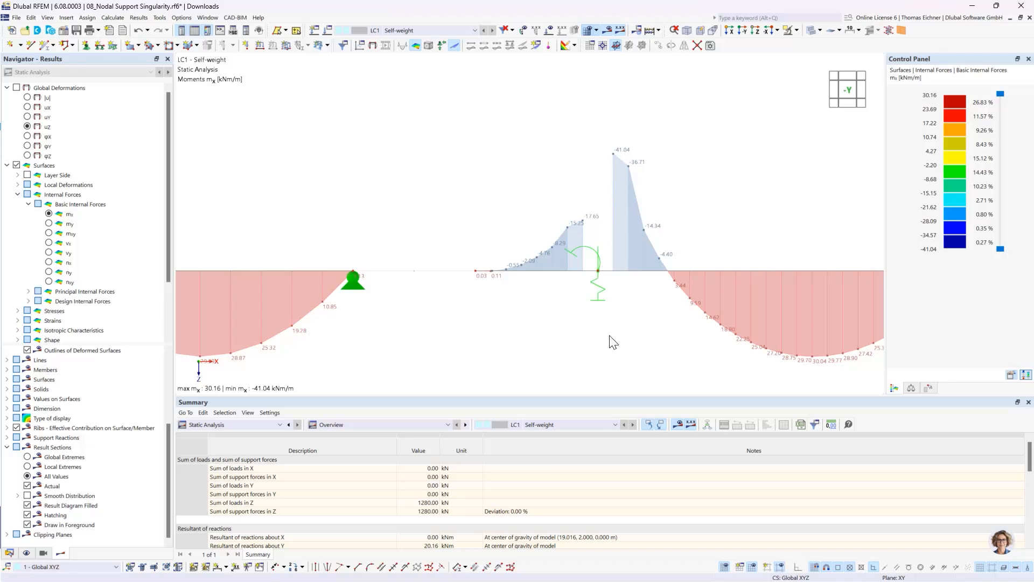
{"action": "scroll", "coordinate": [613, 342], "scroll_direction": "down", "scroll_amount": 3}
{"action": "middle_click_drag", "start_coordinate": [464, 235], "coordinate": [620, 177]}
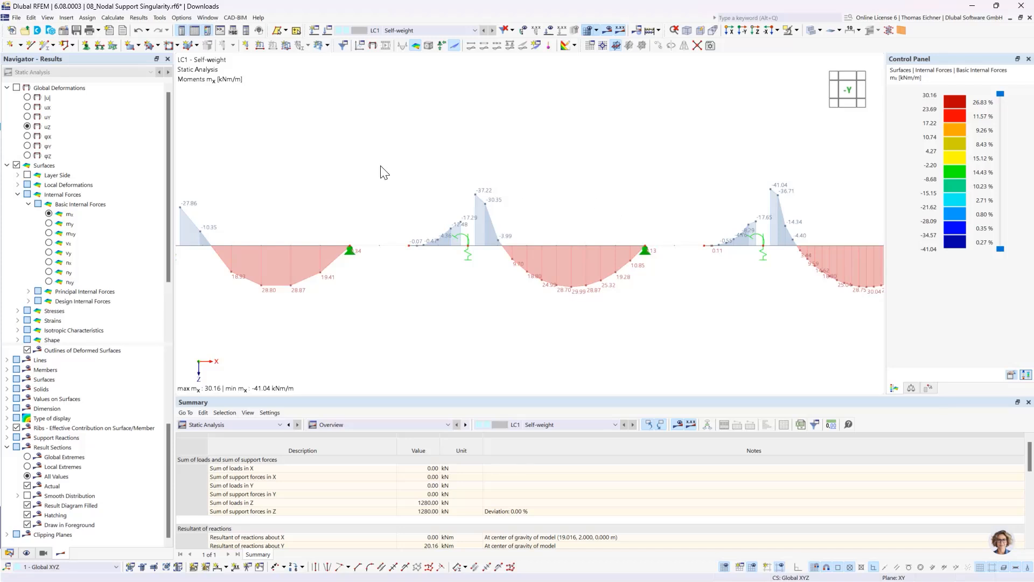
{"action": "middle_click_drag", "start_coordinate": [353, 165], "coordinate": [529, 164]}
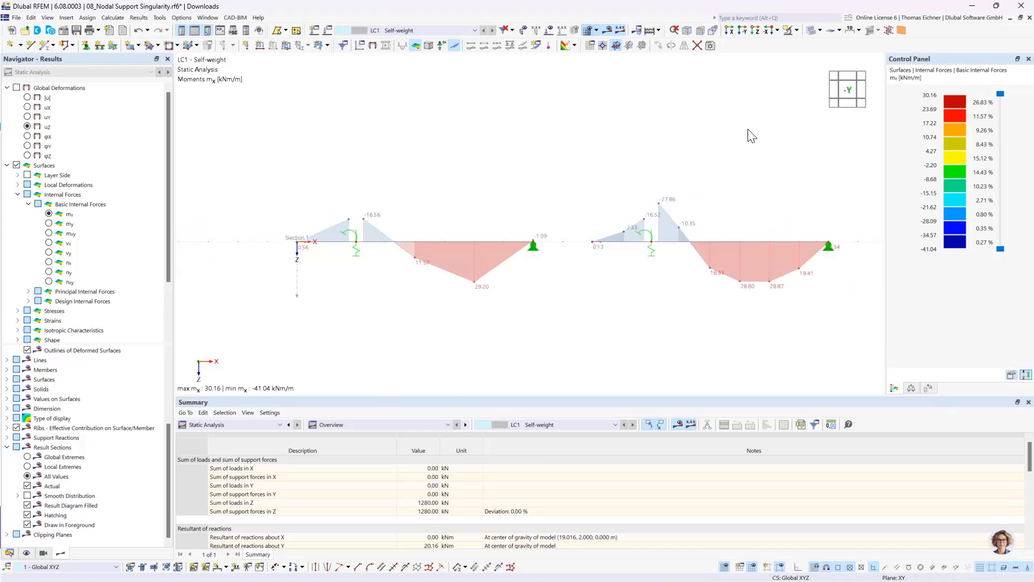
{"action": "middle_click_drag", "start_coordinate": [752, 136], "coordinate": [317, 110]}
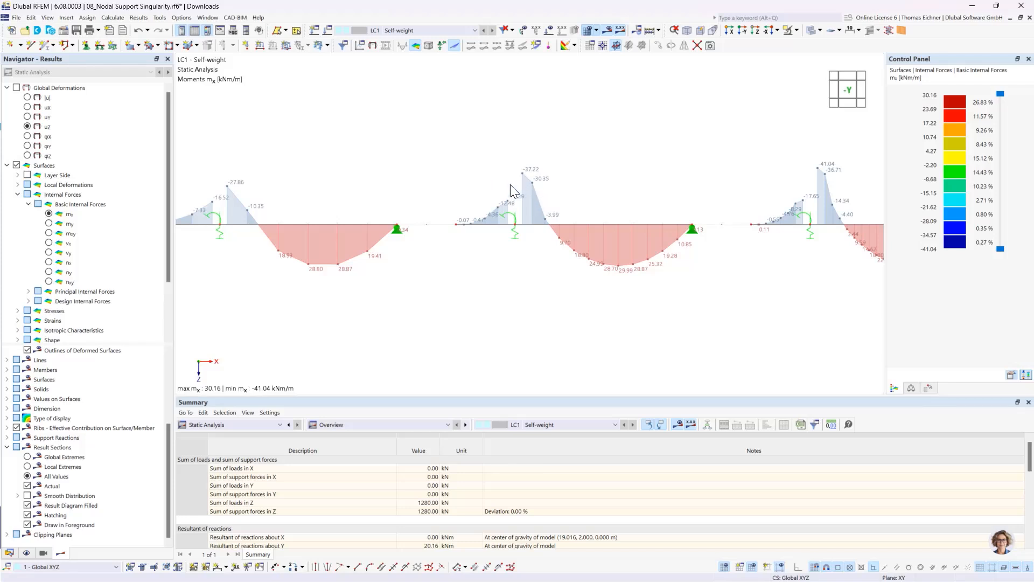
{"action": "middle_click_drag", "start_coordinate": [728, 261], "coordinate": [625, 261]}
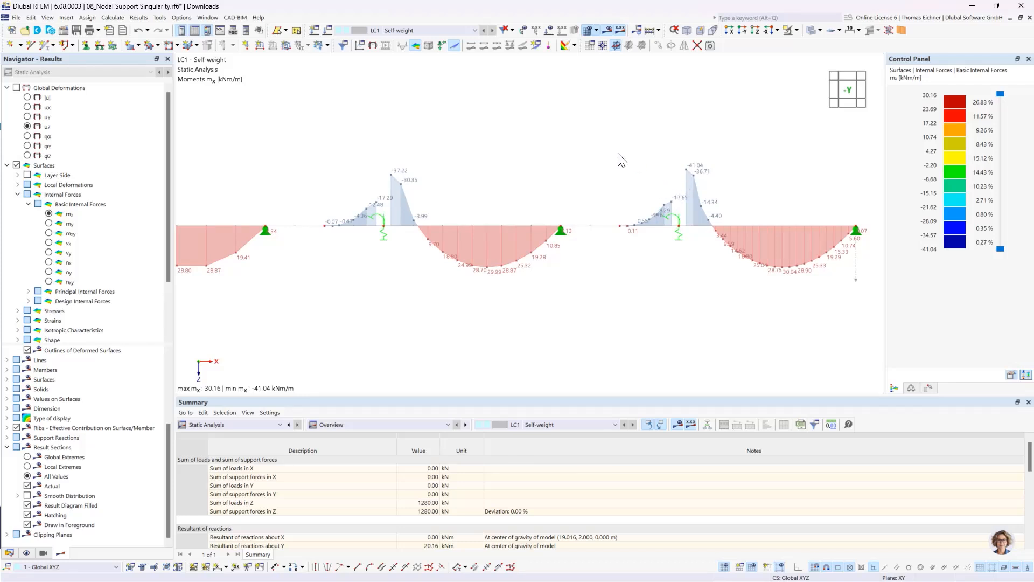
{"action": "scroll", "coordinate": [619, 159], "scroll_direction": "down", "scroll_amount": 3}
{"action": "middle_click_drag", "start_coordinate": [478, 120], "coordinate": [534, 153]}
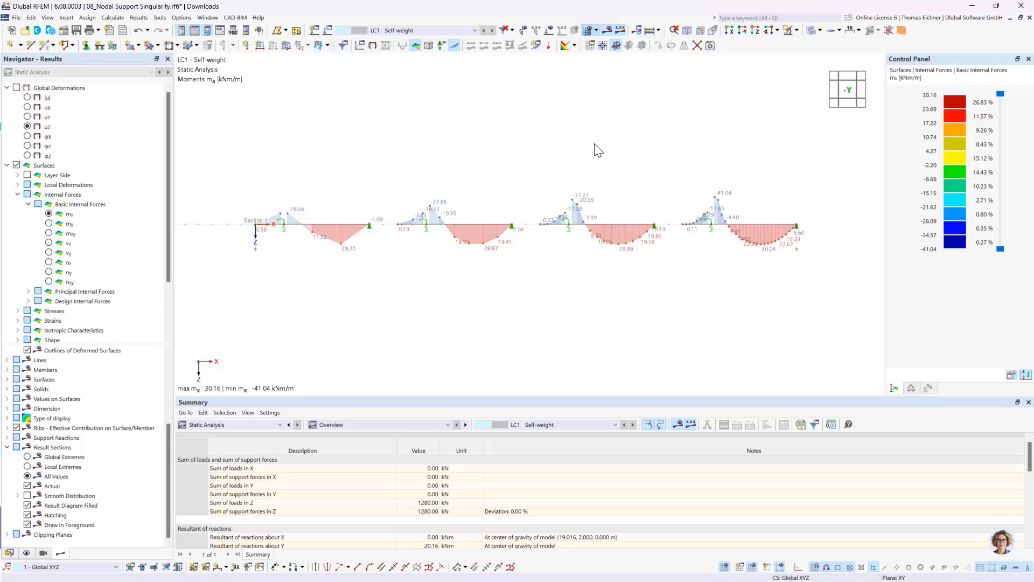
Step: Examine the mx contours from above around the fourth plate's column support, check the support's stiffness information, and compare the contours with the other plates
{"action": "middle_click_drag", "start_coordinate": [729, 203], "coordinate": [731, 306], "text": "ctrl"}
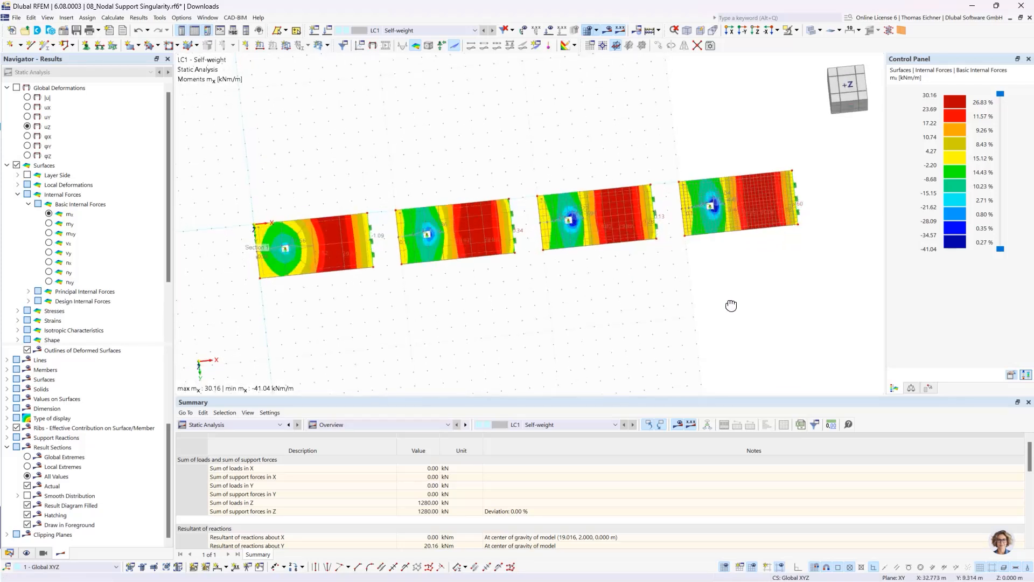
{"action": "scroll", "coordinate": [710, 197], "scroll_direction": "up", "scroll_amount": 3}
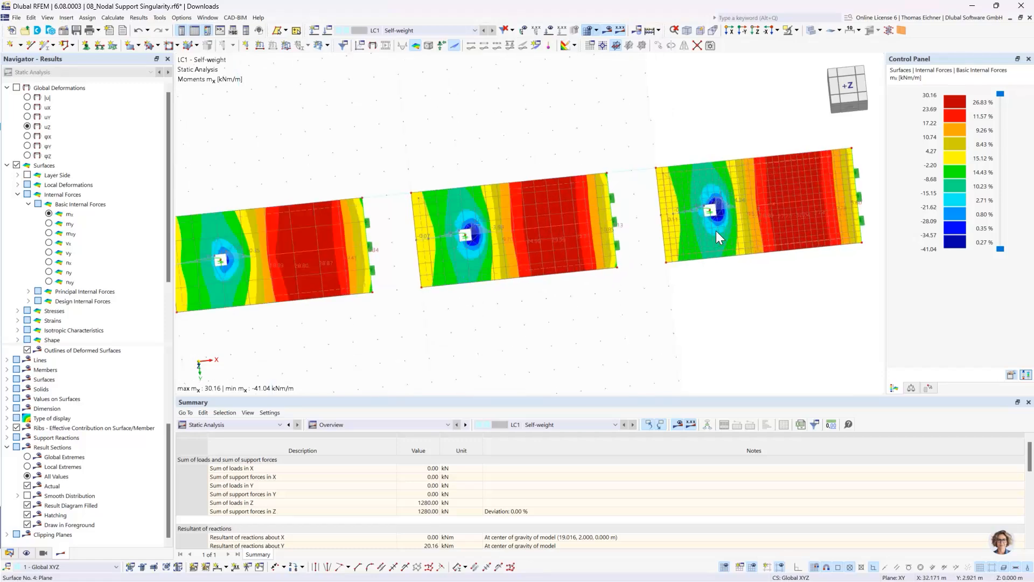
{"action": "scroll", "coordinate": [716, 231], "scroll_direction": "up", "scroll_amount": 5}
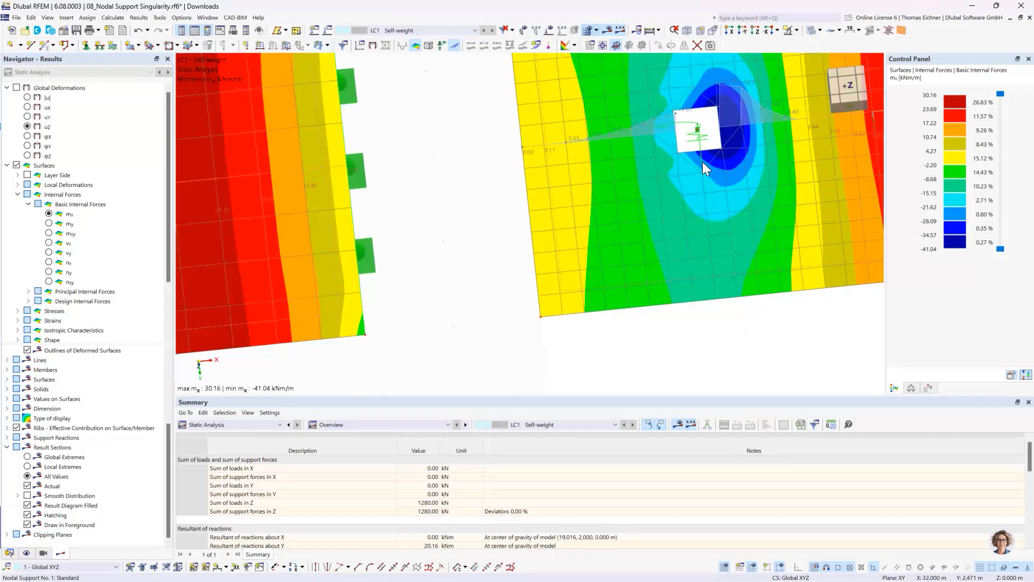
{"action": "scroll", "coordinate": [703, 162], "scroll_direction": "down", "scroll_amount": 1}
{"action": "middle_click_drag", "start_coordinate": [750, 150], "coordinate": [668, 235]}
{"action": "scroll", "coordinate": [658, 240], "scroll_direction": "up", "scroll_amount": 2}
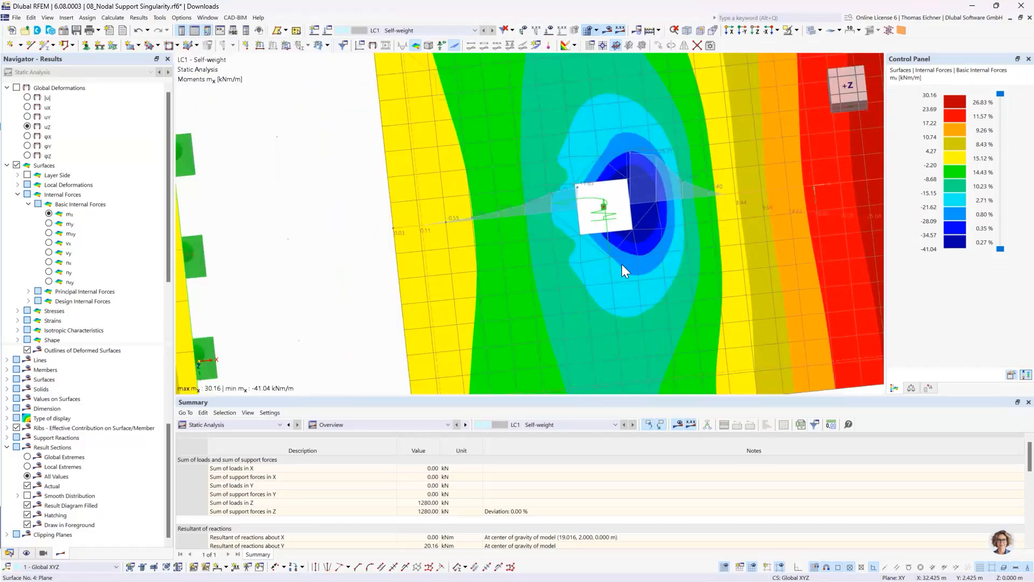
{"action": "scroll", "coordinate": [592, 273], "scroll_direction": "up", "scroll_amount": 2}
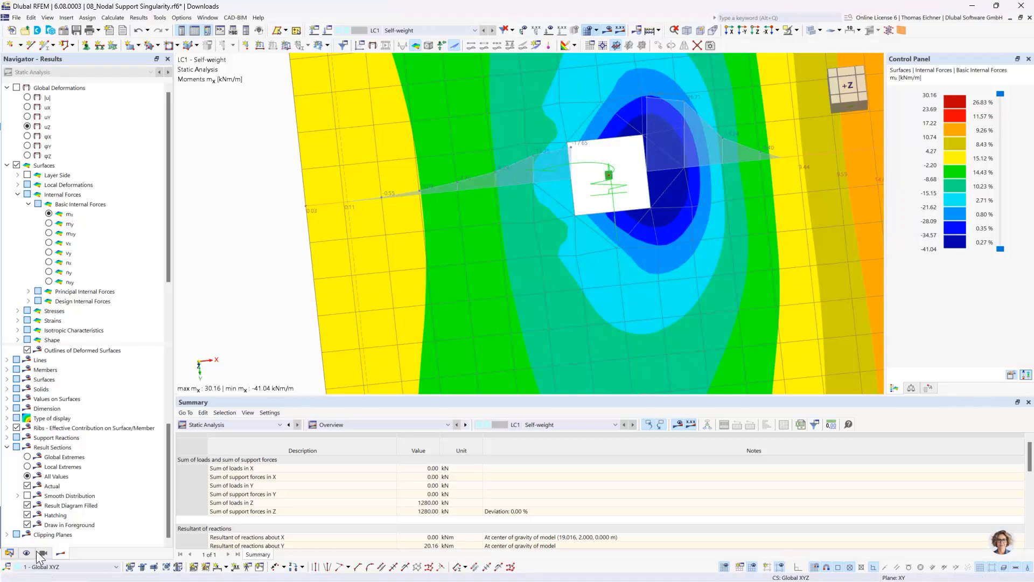
{"action": "middle_click_drag", "start_coordinate": [617, 175], "coordinate": [610, 215]}
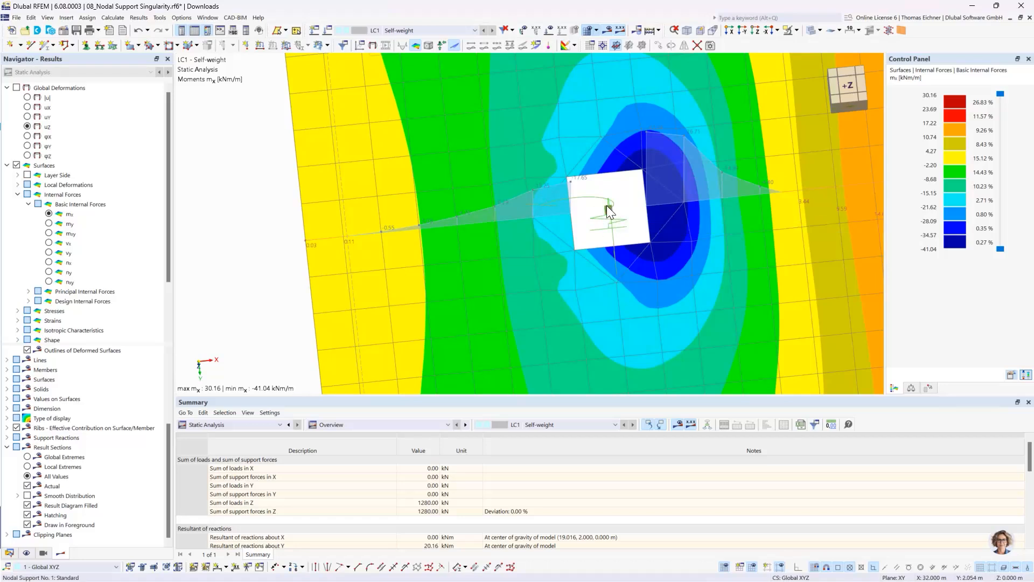
{"action": "left_click", "coordinate": [612, 209]}
{"action": "mouse_move", "coordinate": [610, 218]}
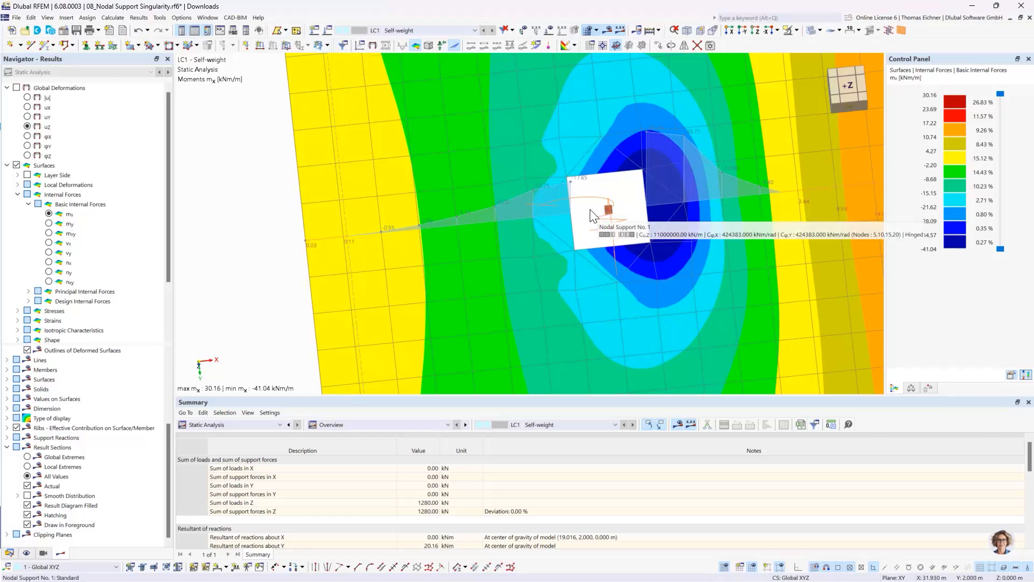
{"action": "scroll", "coordinate": [597, 218], "scroll_direction": "down", "scroll_amount": 3}
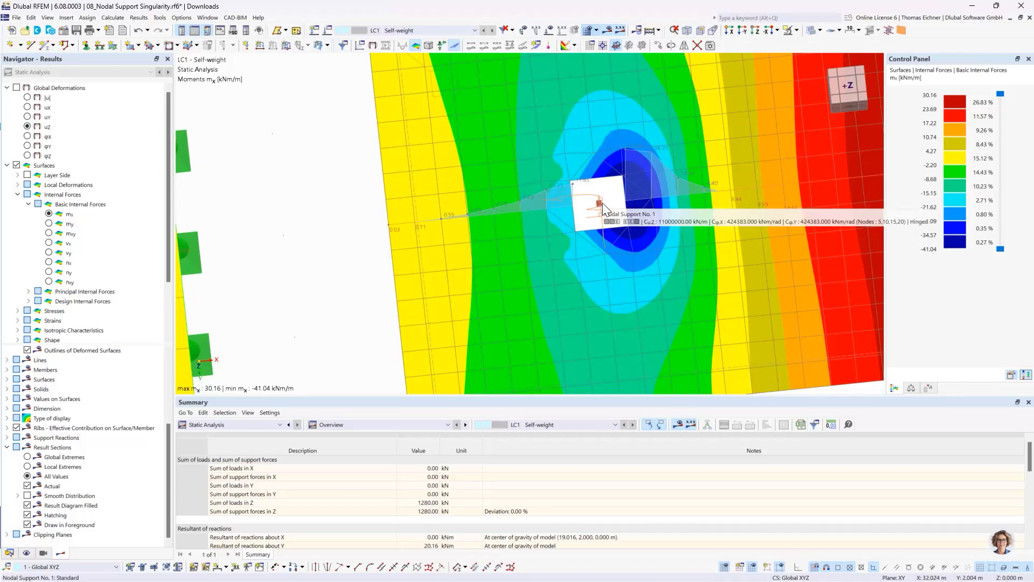
{"action": "scroll", "coordinate": [603, 202], "scroll_direction": "down", "scroll_amount": 4}
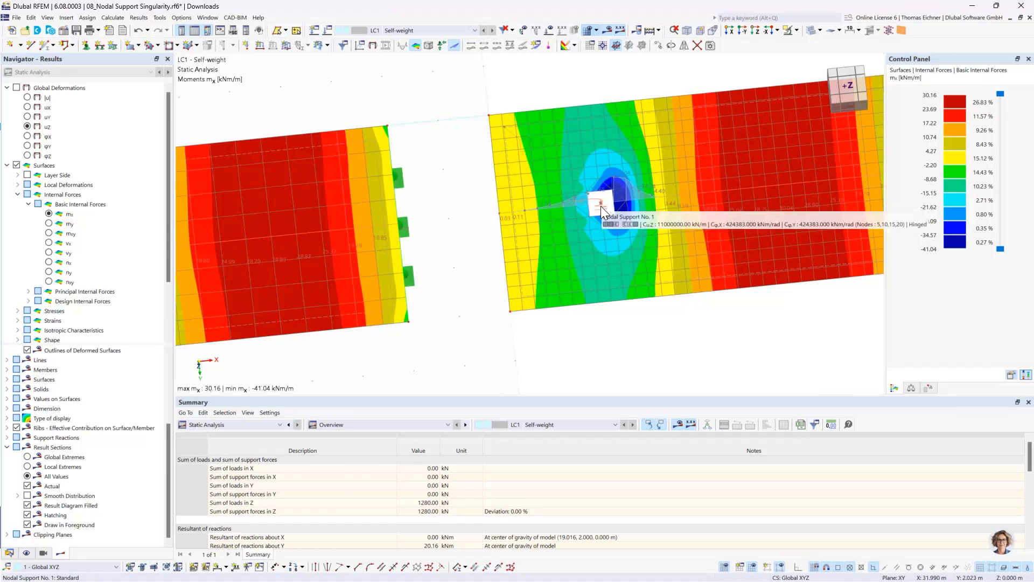
{"action": "scroll", "coordinate": [482, 153], "scroll_direction": "down", "scroll_amount": 4}
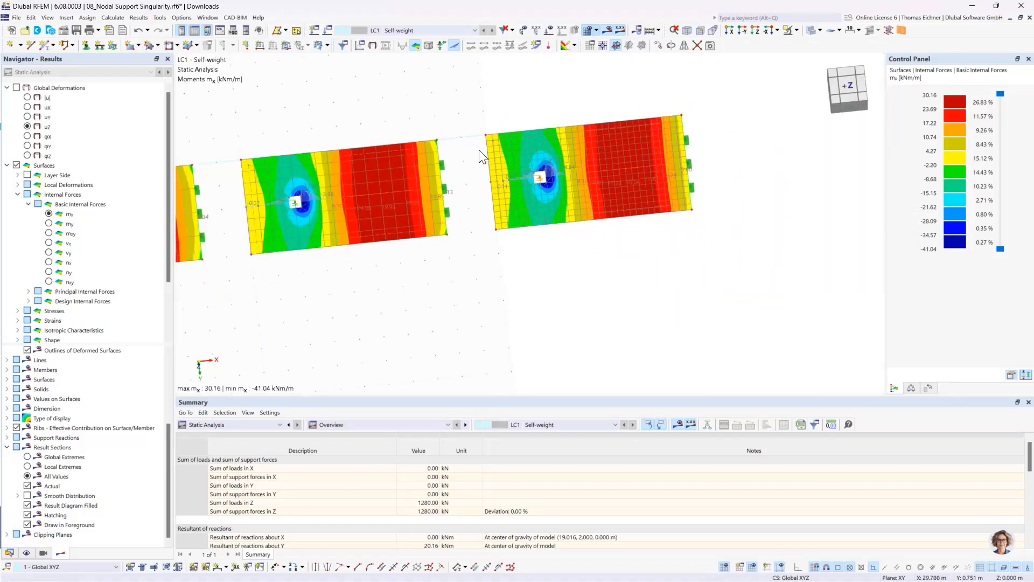
{"action": "middle_click_drag", "start_coordinate": [284, 121], "coordinate": [517, 135]}
{"action": "scroll", "coordinate": [518, 134], "scroll_direction": "down", "scroll_amount": 2}
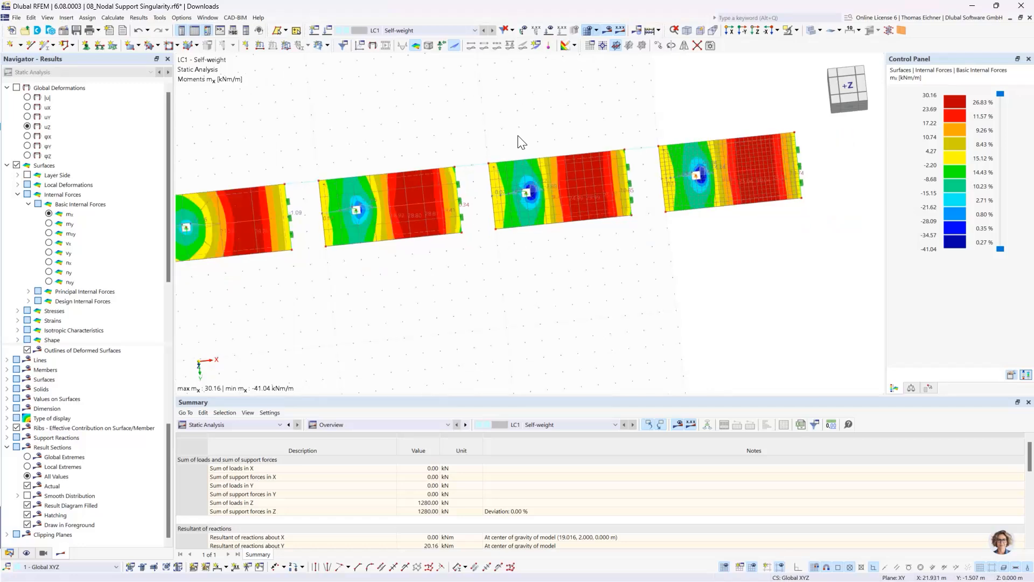
{"action": "middle_click_drag", "start_coordinate": [581, 162], "coordinate": [497, 145], "text": "ctrl"}
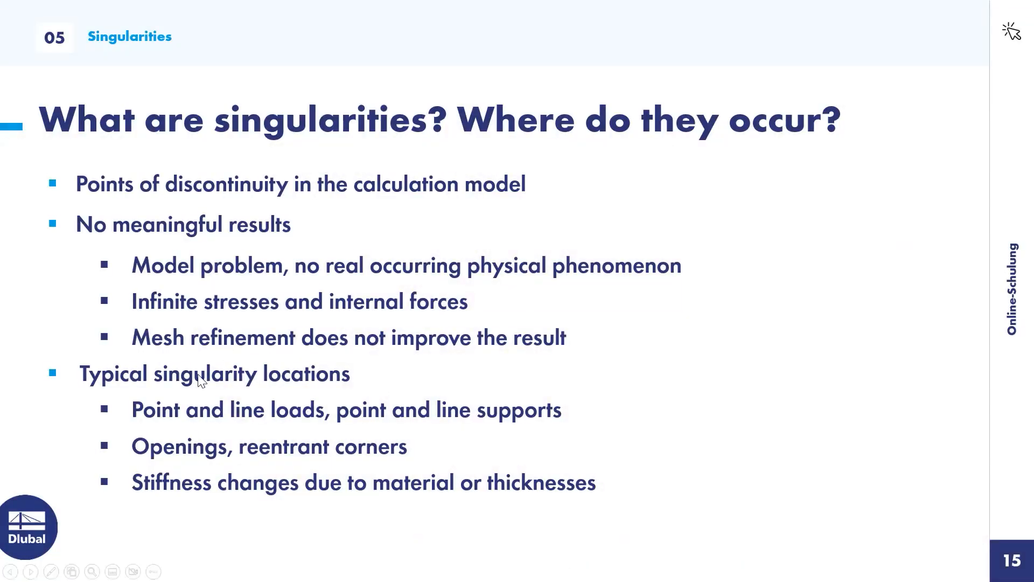
{"action": "key", "text": "Right"}
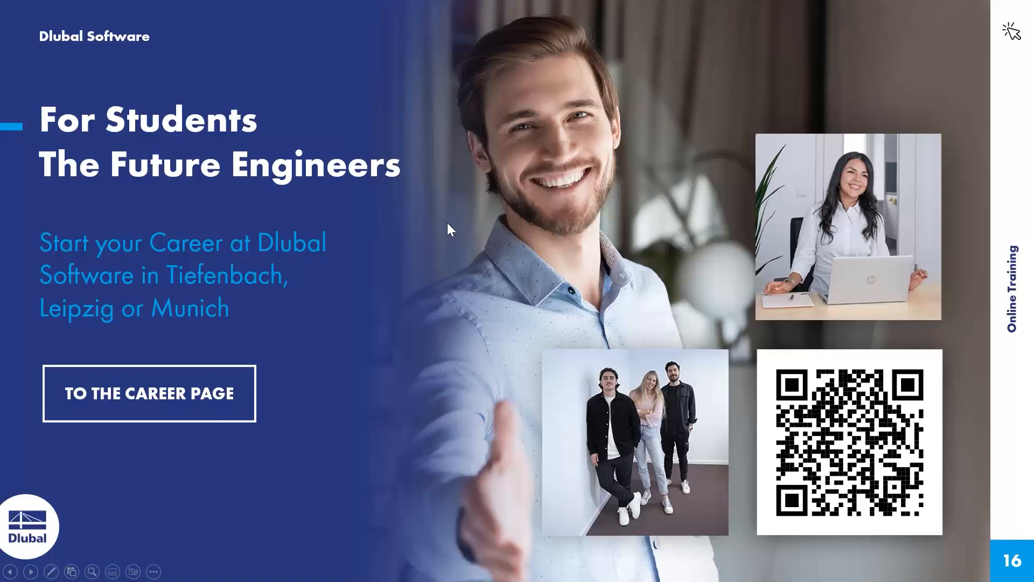